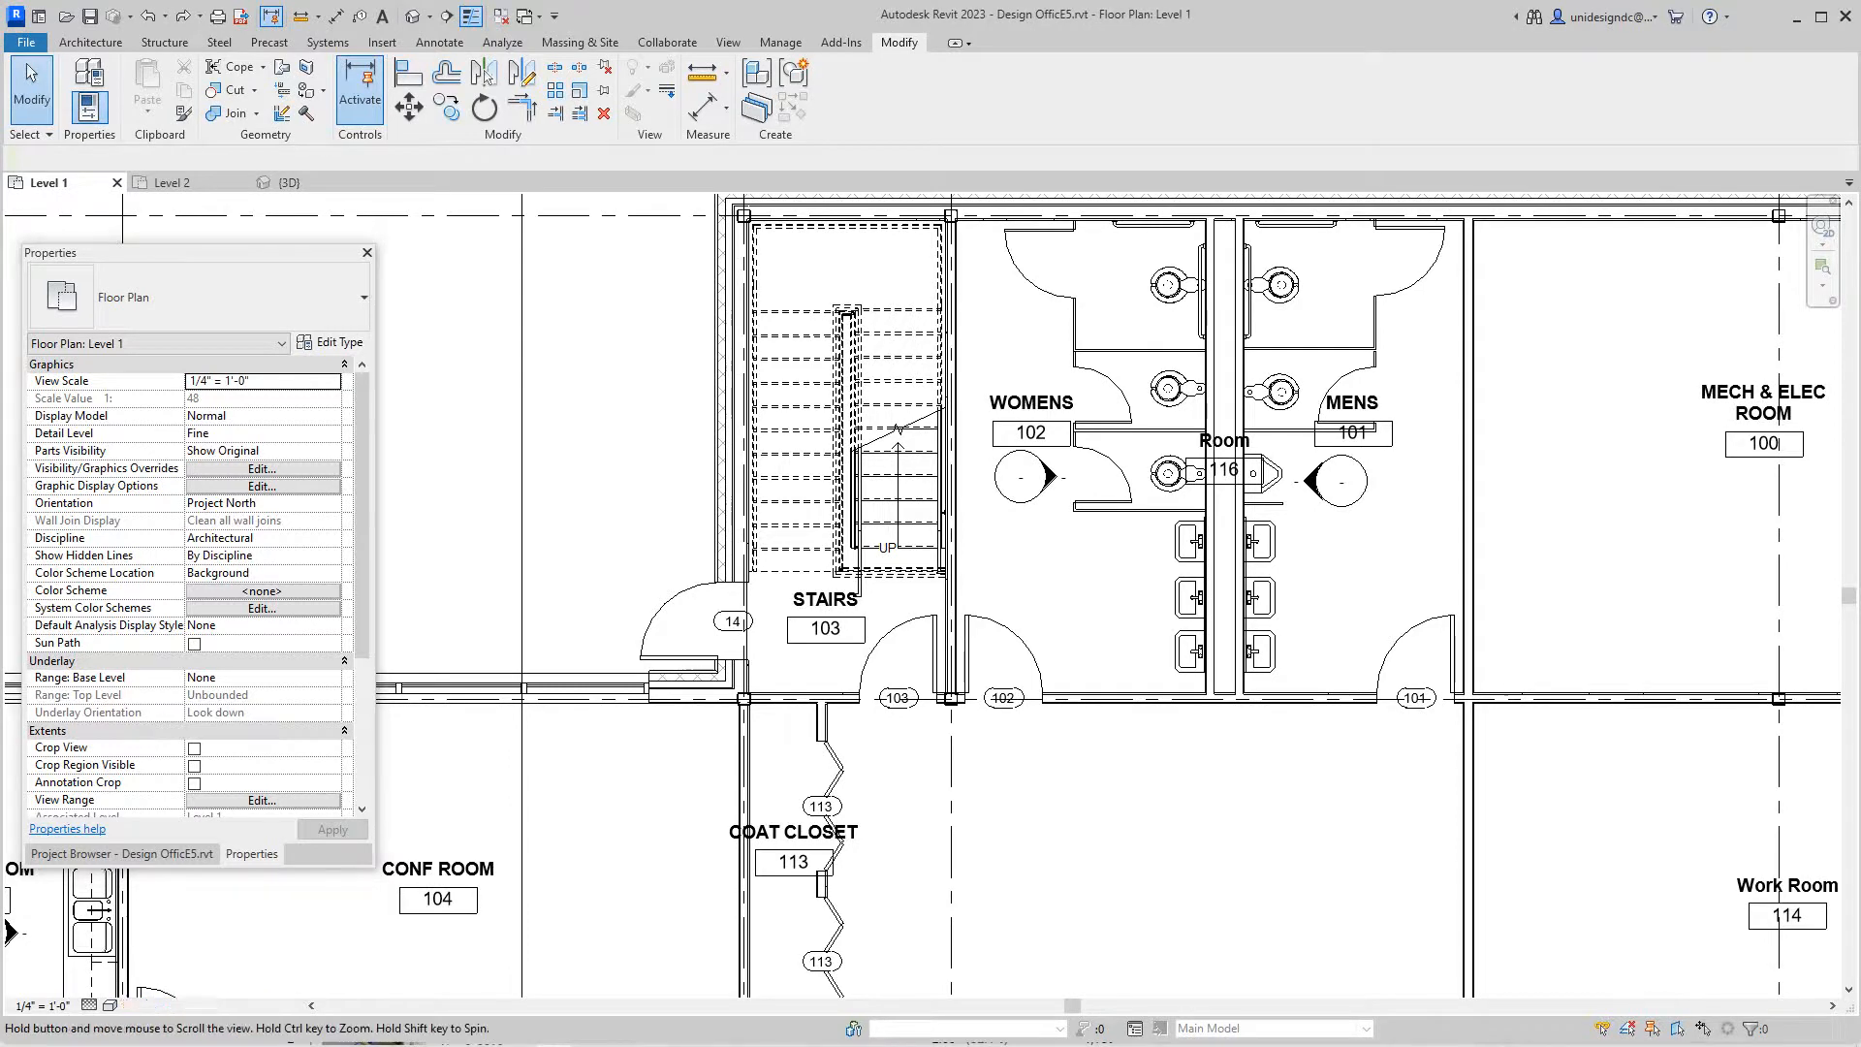
scroll(1107, 582, down, 3)
scroll(1149, 583, down, 1)
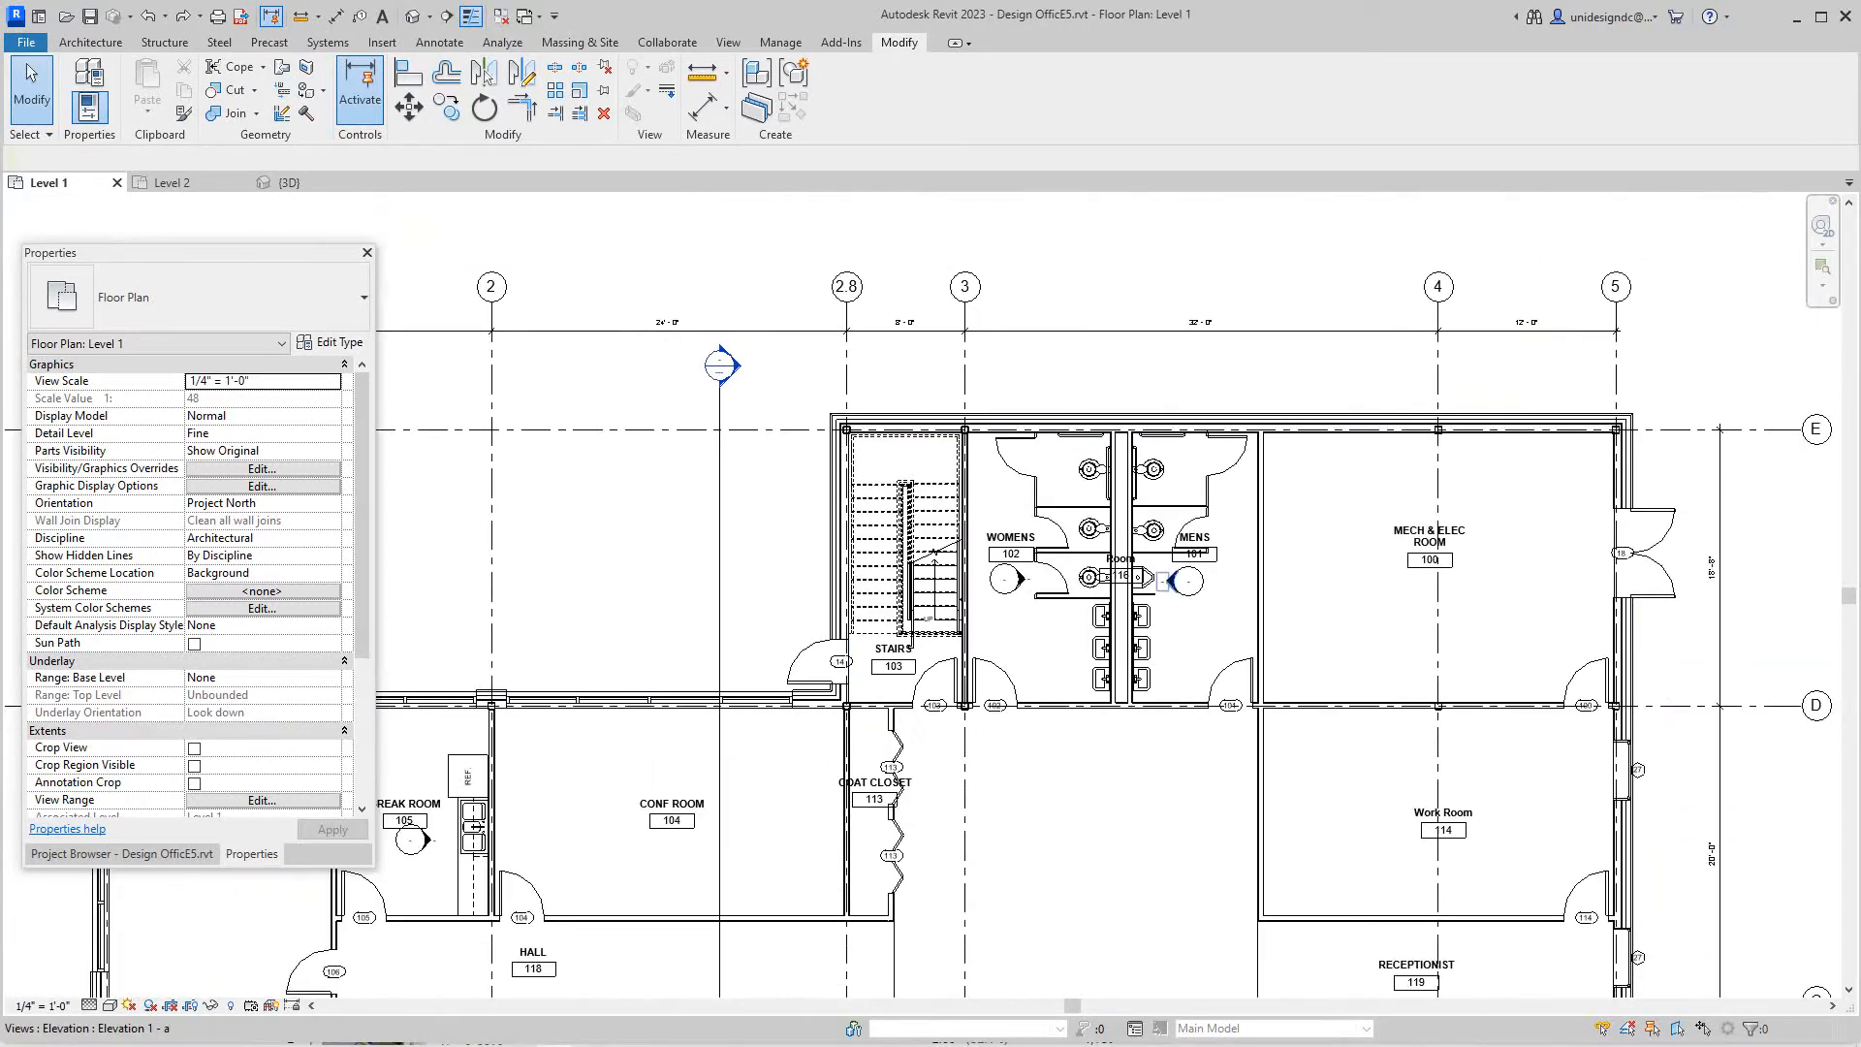
scroll(1150, 580, up, 3)
Pan the Level 1 plan across the restroom, mechanical room, break room and stair areas.
middle_drag(1106, 582, 1164, 509)
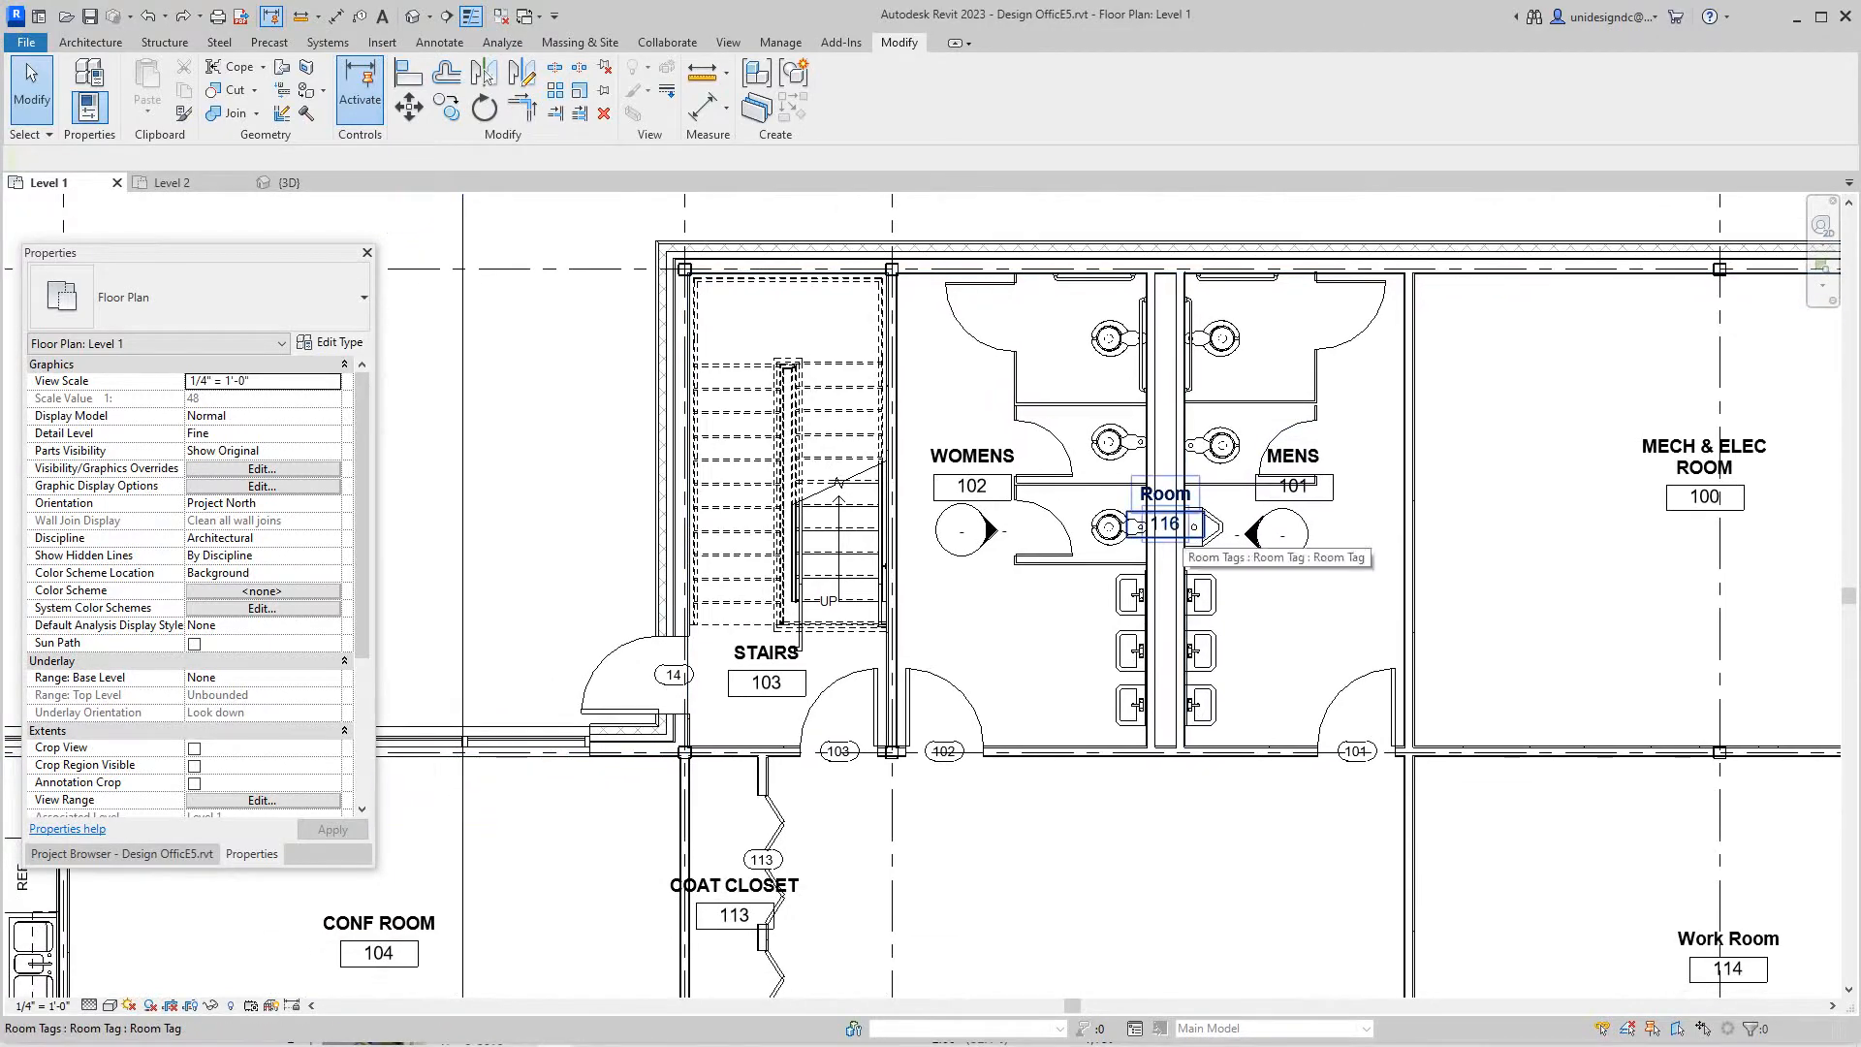
scroll(1164, 524, down, 1)
mouse_move(1165, 524)
middle_down()
mouse_move(1178, 554)
mouse_move(1149, 575)
middle_up()
scroll(1164, 553, up, 2)
mouse_move(1310, 408)
middle_down()
mouse_move(1270, 439)
mouse_move(1163, 467)
middle_up()
scroll(1164, 583, down, 1)
middle_drag(1309, 582, 1091, 612)
scroll(1164, 582, up, 1)
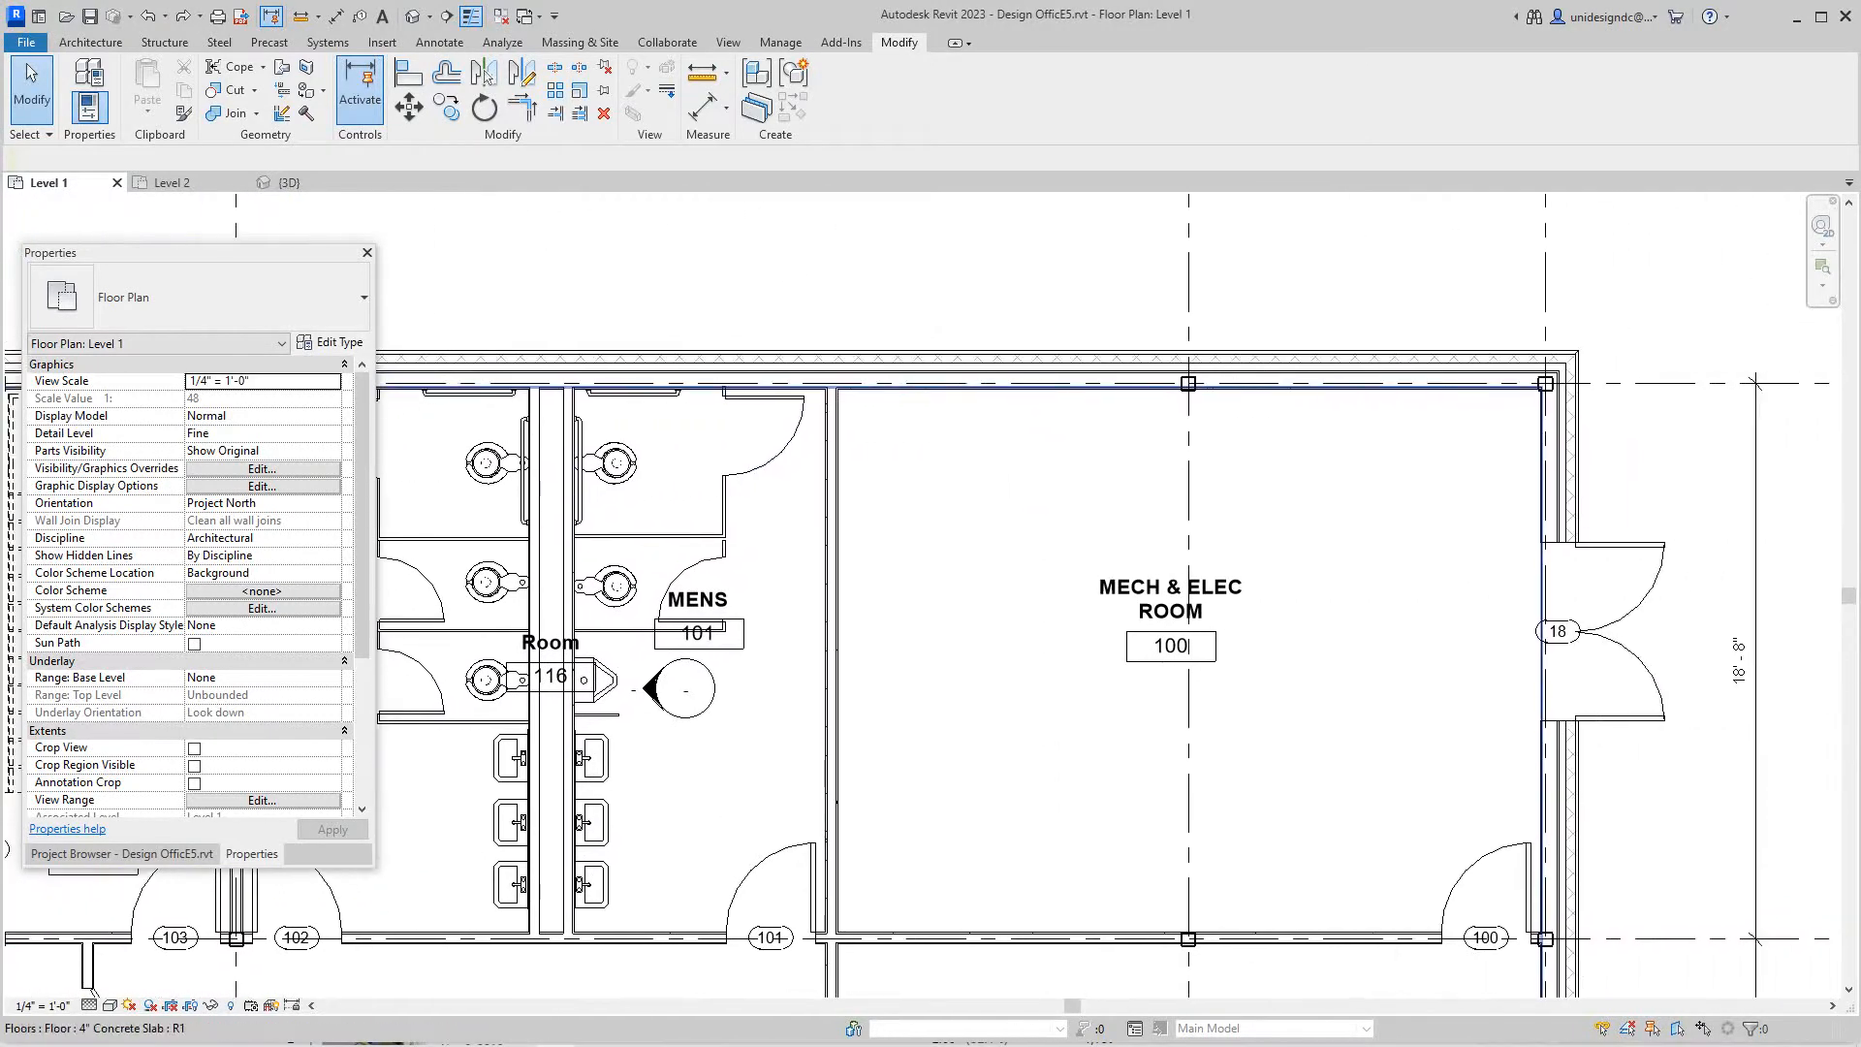
scroll(1163, 582, down, 1)
middle_drag(1164, 582, 1221, 567)
scroll(1018, 581, down, 2)
middle_drag(1018, 582, 1107, 552)
scroll(1018, 582, down, 1)
scroll(727, 582, down, 1)
scroll(670, 568, up, 3)
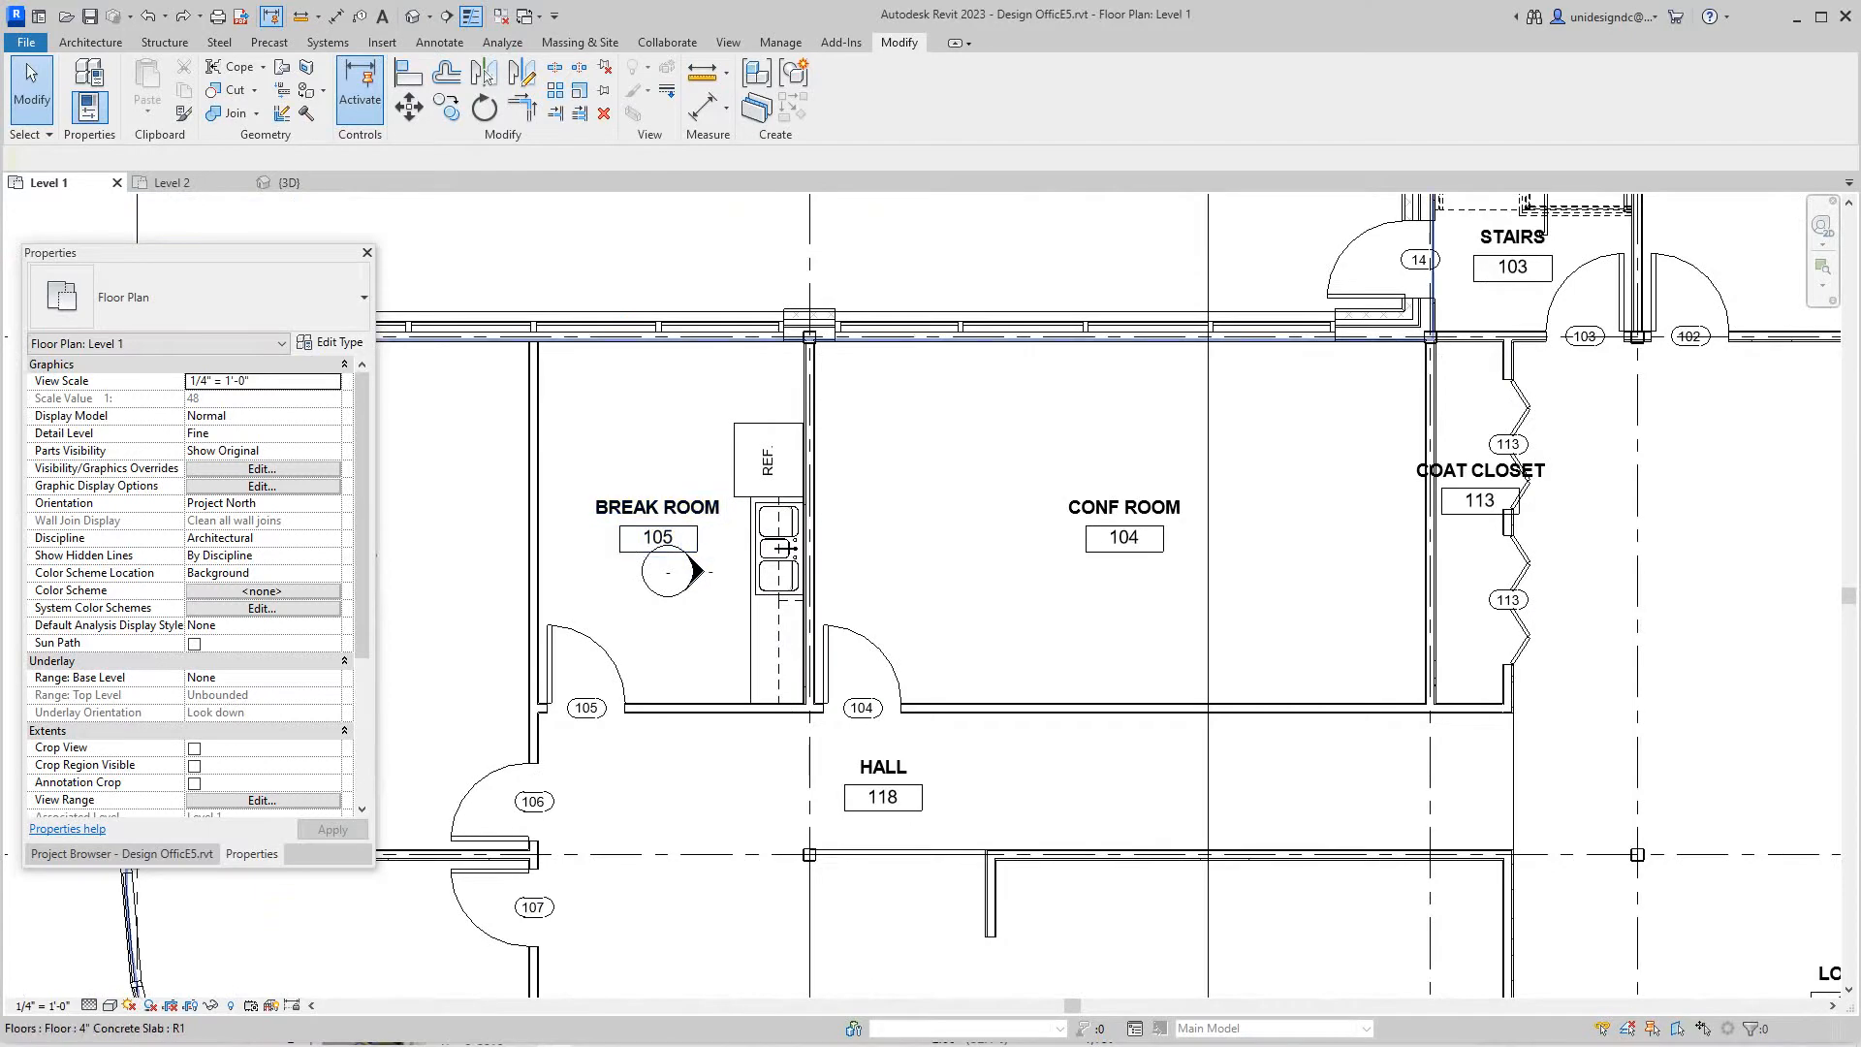
scroll(785, 551, up, 2)
scroll(816, 568, up, 2)
scroll(931, 612, up, 1)
scroll(952, 633, up, 1)
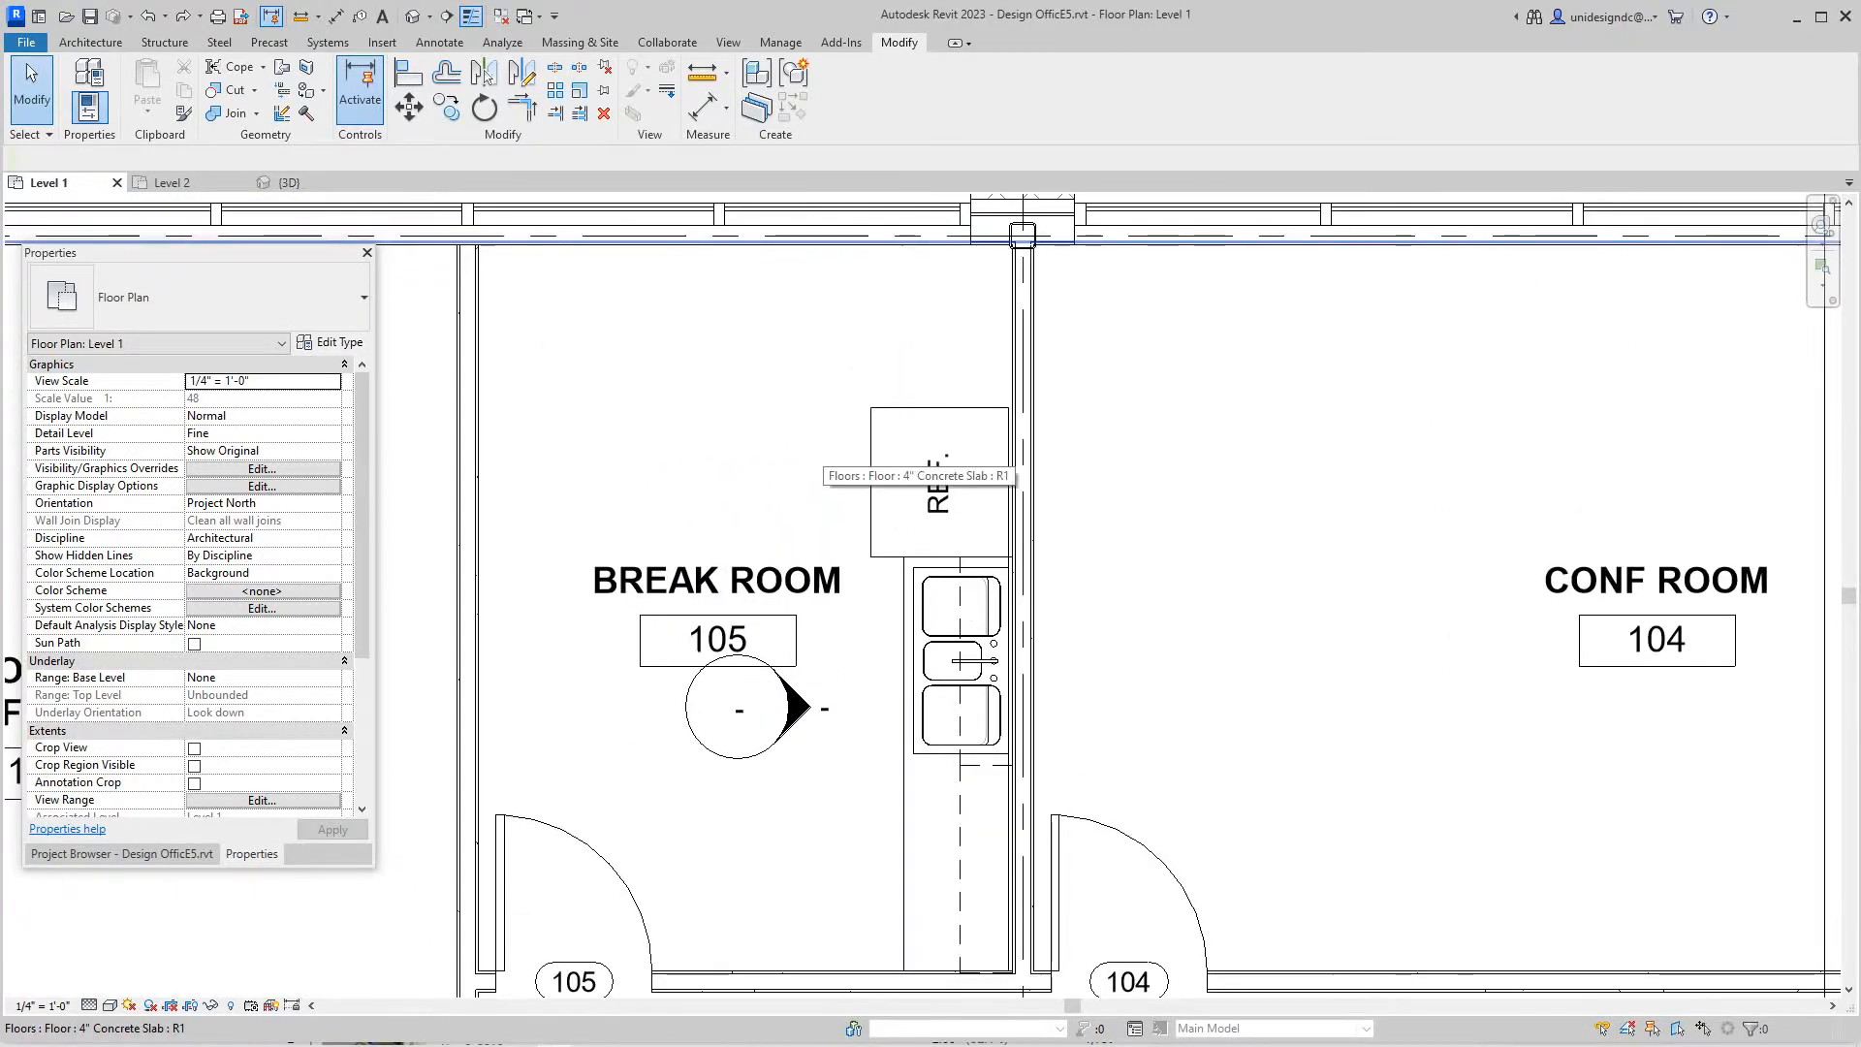
scroll(902, 466, down, 1)
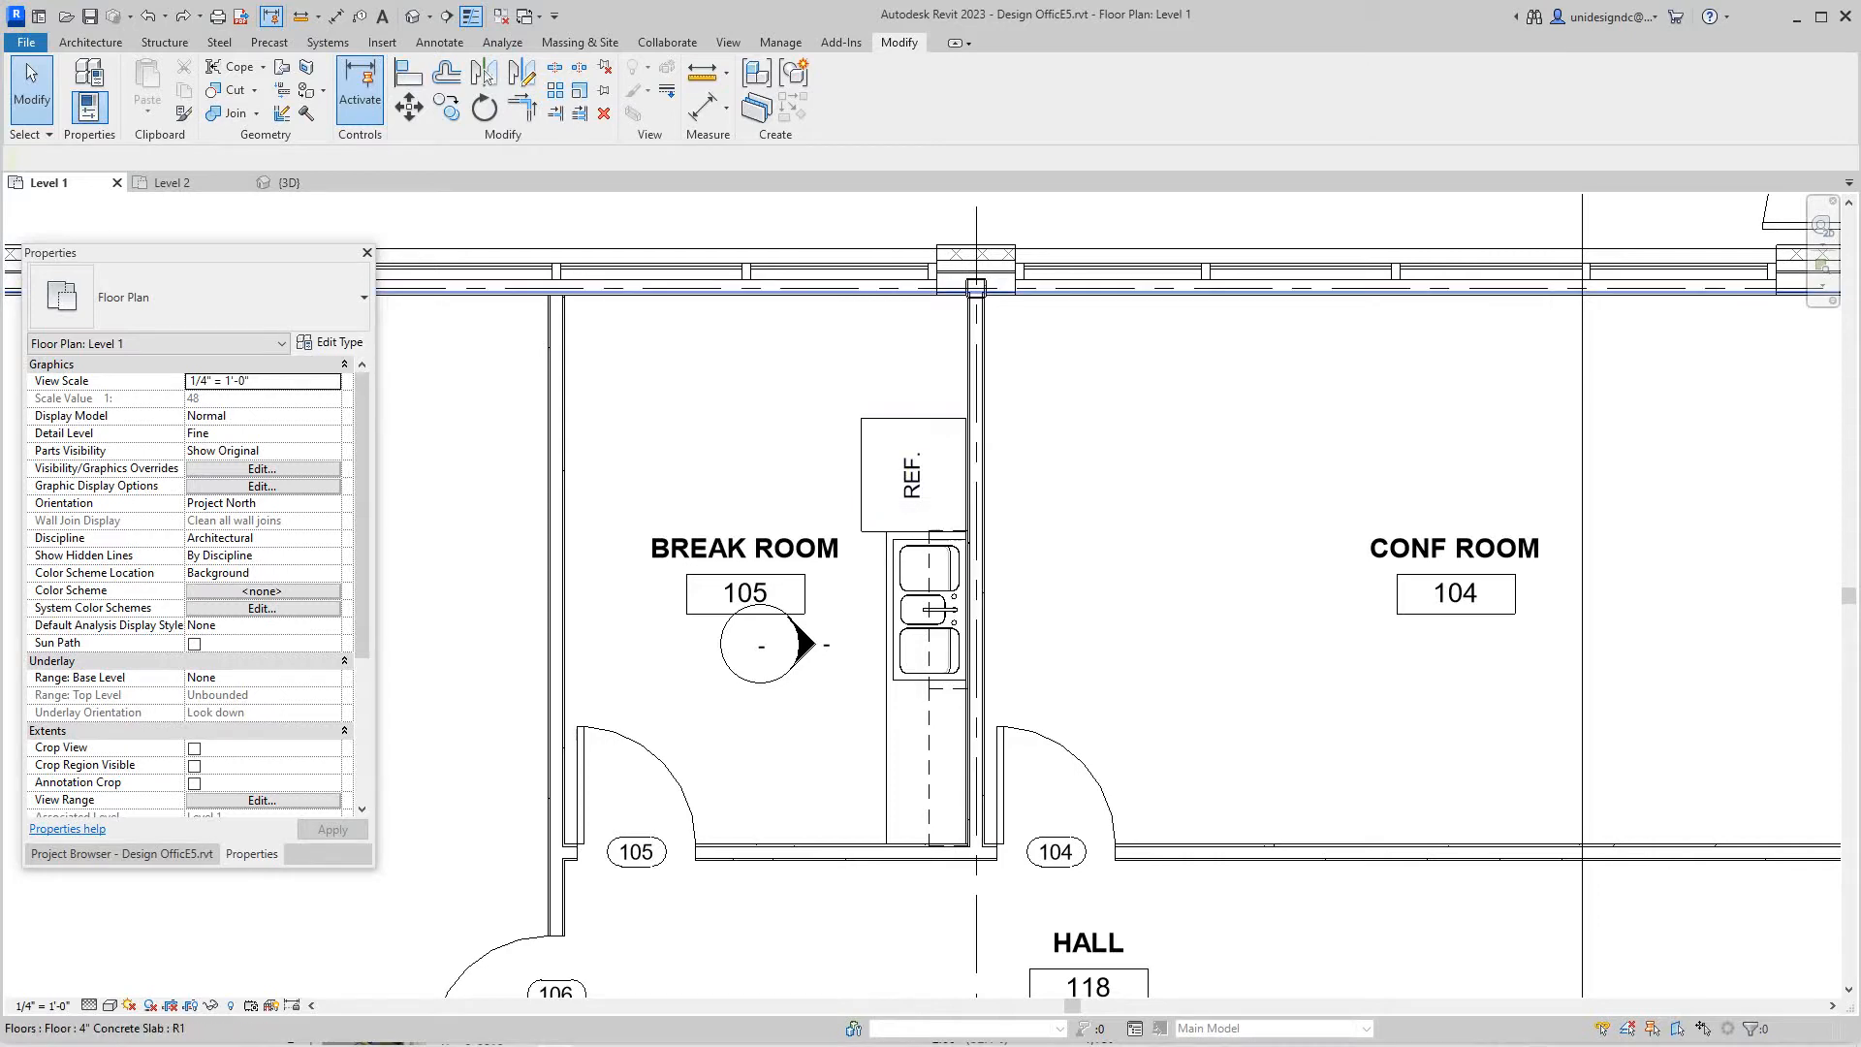
scroll(931, 583, down, 2)
middle_drag(1018, 509, 874, 611)
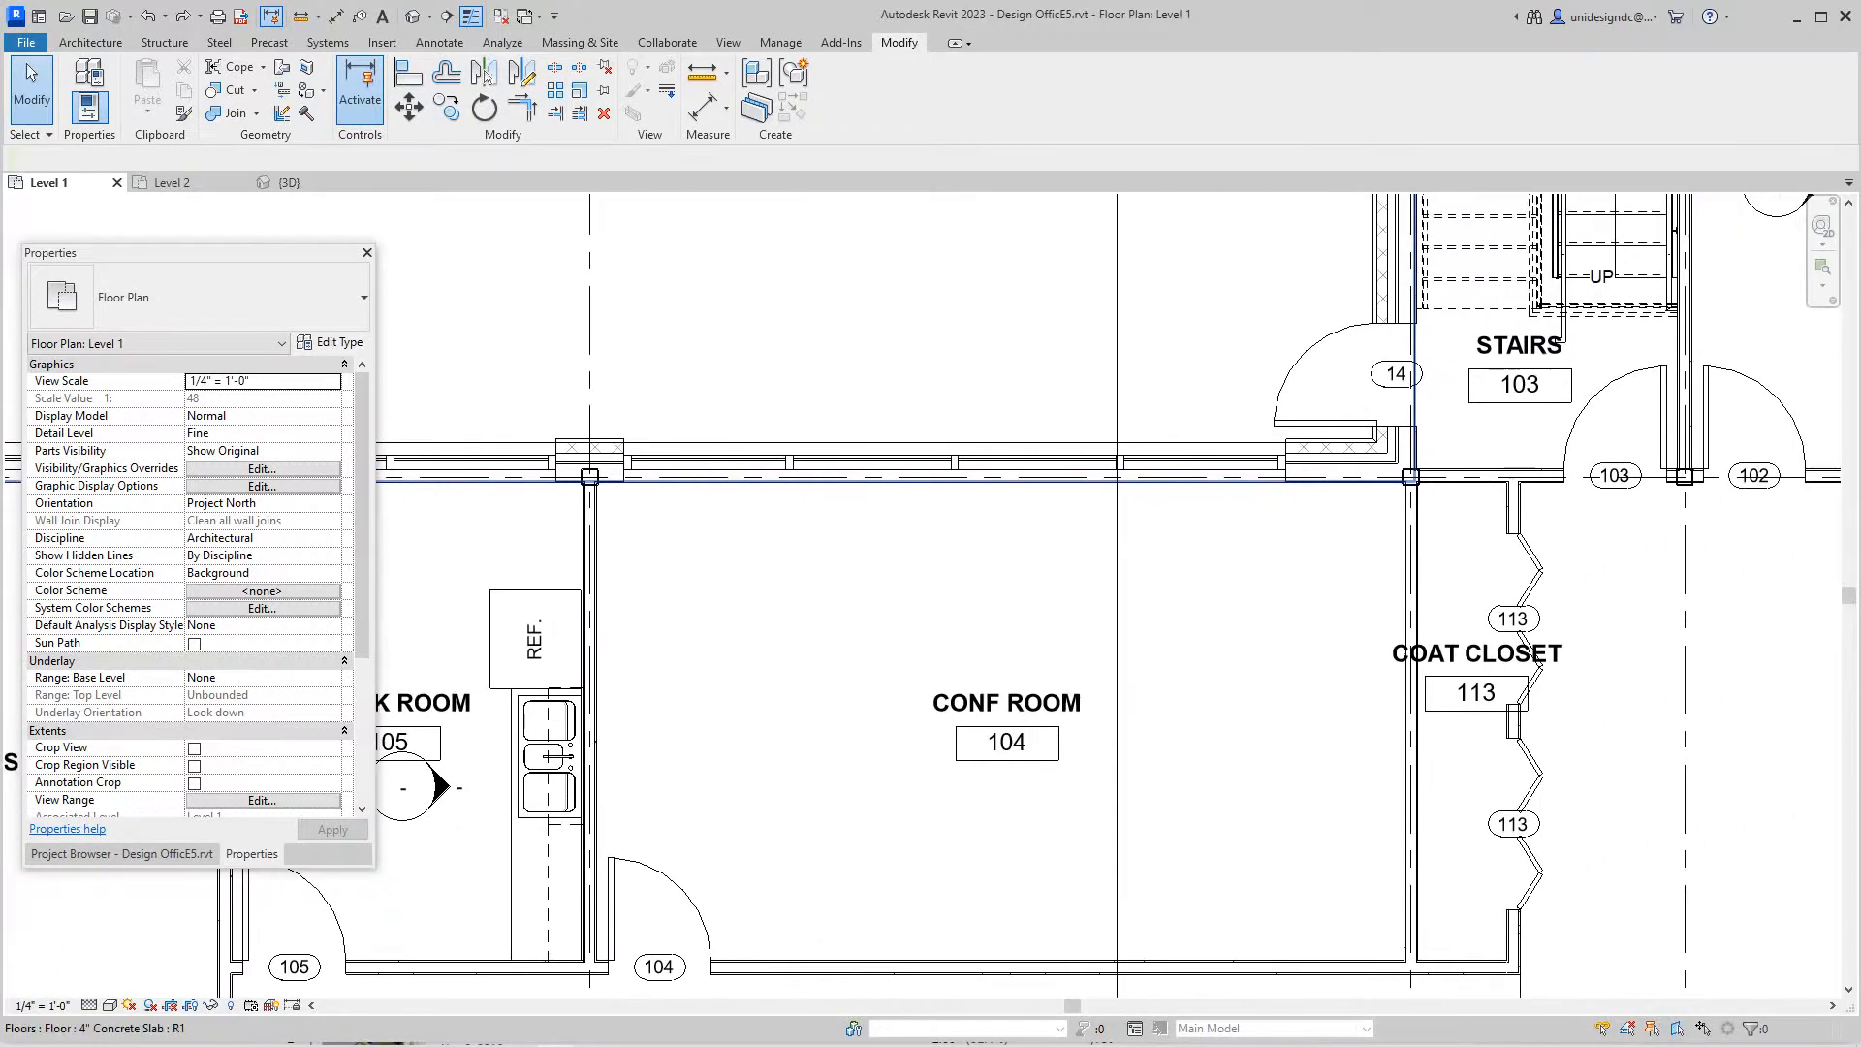
scroll(1614, 409, up, 5)
middle_drag(1163, 582, 1150, 596)
scroll(1108, 575, up, 3)
scroll(1076, 525, up, 2)
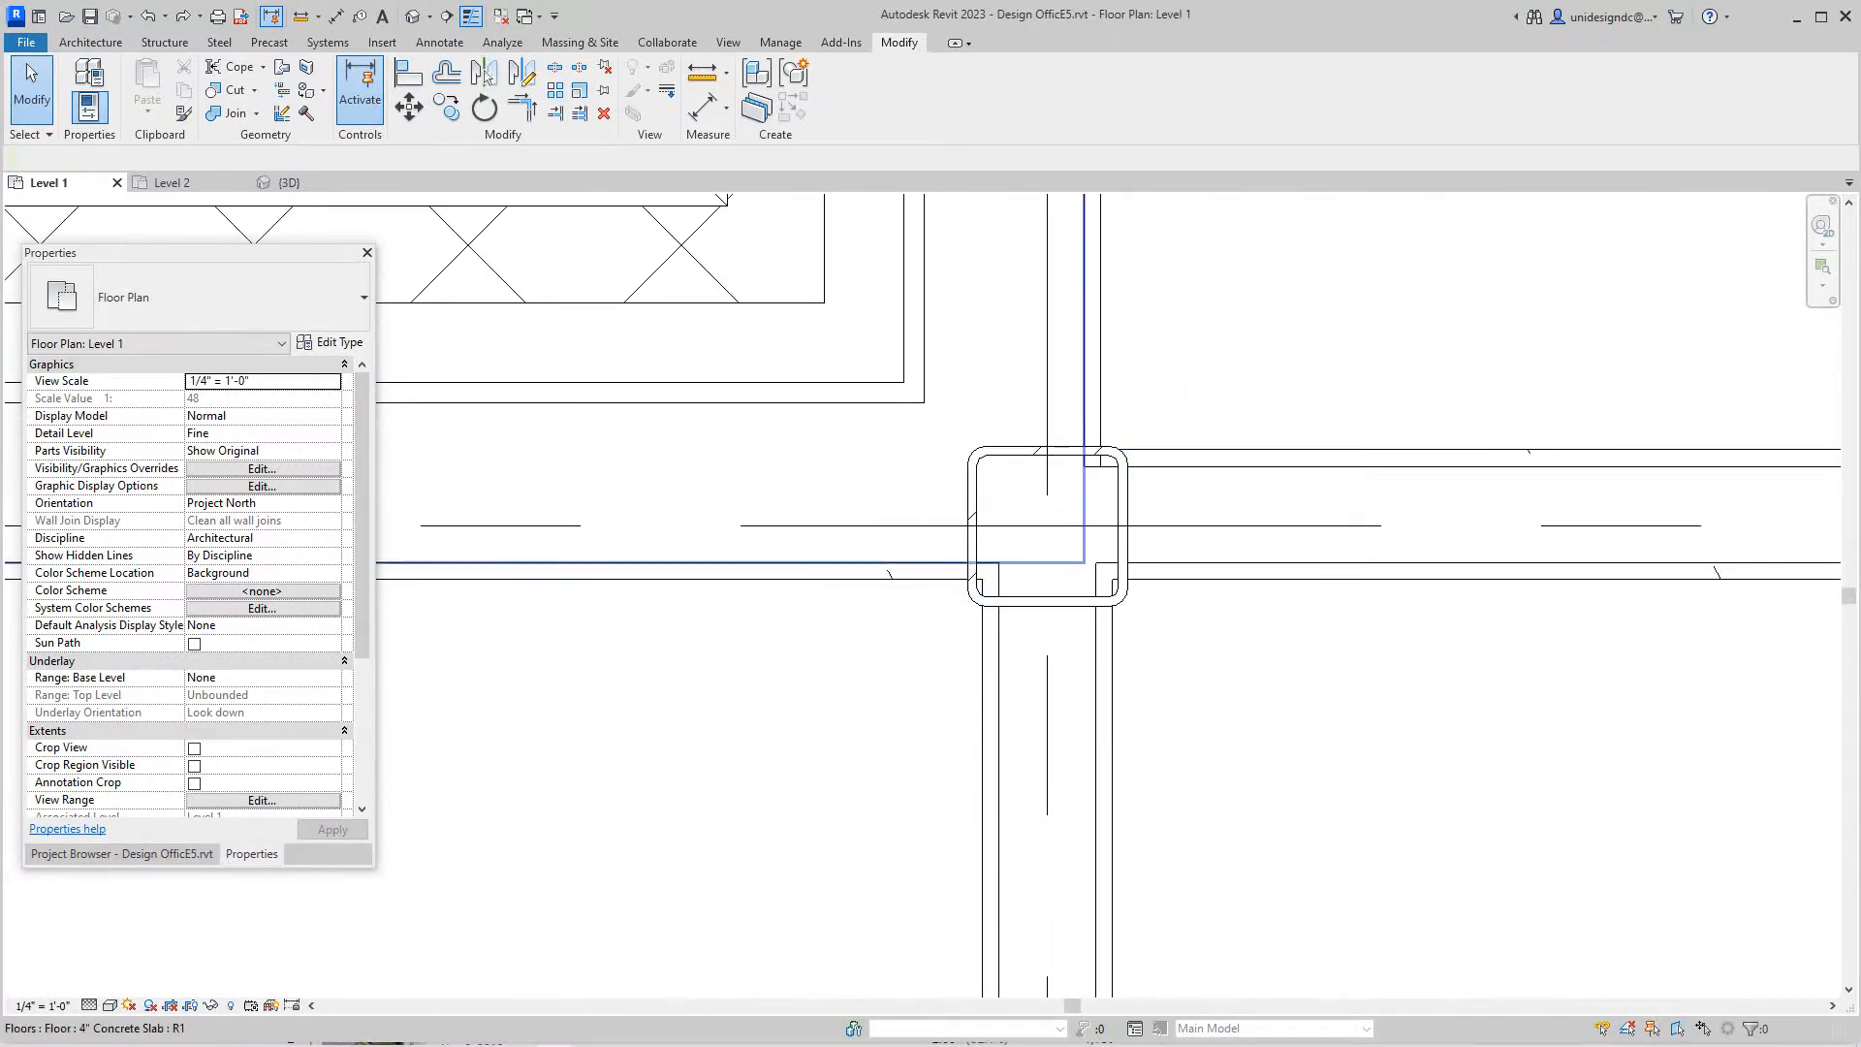
Switch the plan's visual style to Shaded and move to the top-left wall corner.
click(110, 1005)
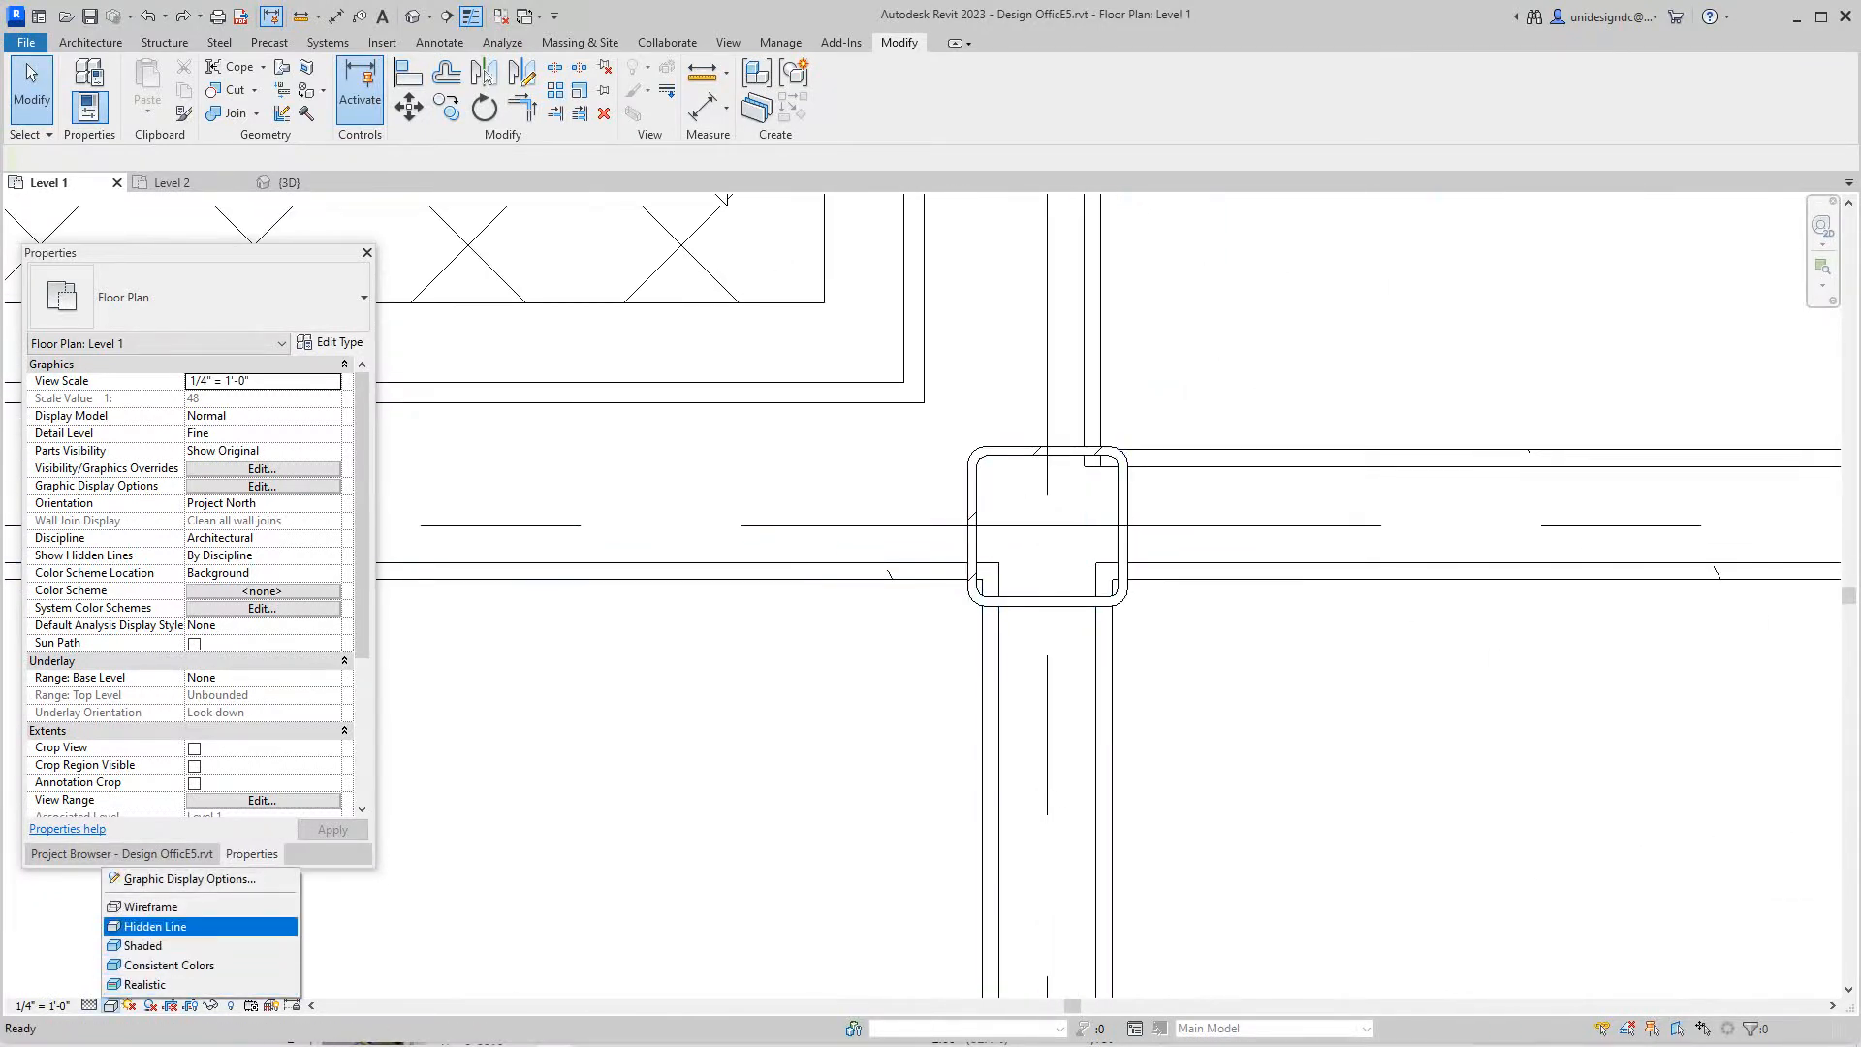
click(143, 945)
scroll(1077, 523, down, 2)
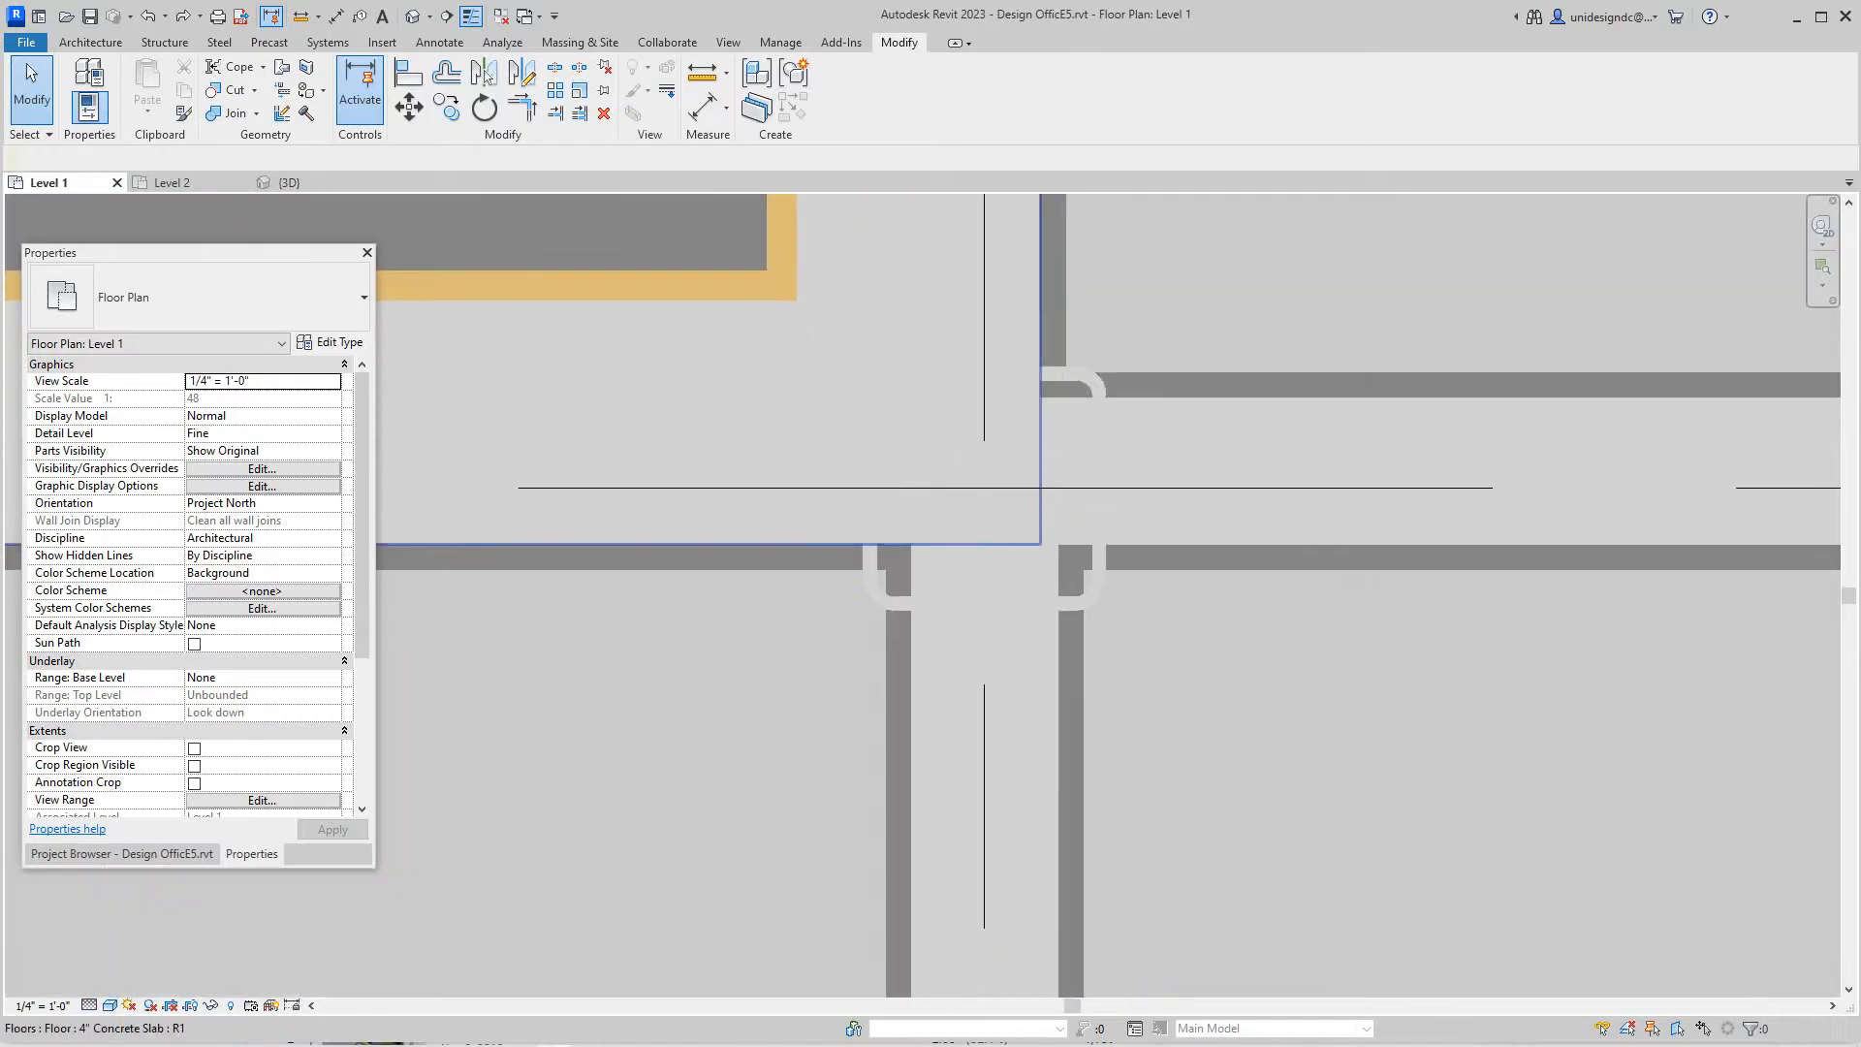
scroll(1018, 496, up, 1)
scroll(1019, 495, down, 2)
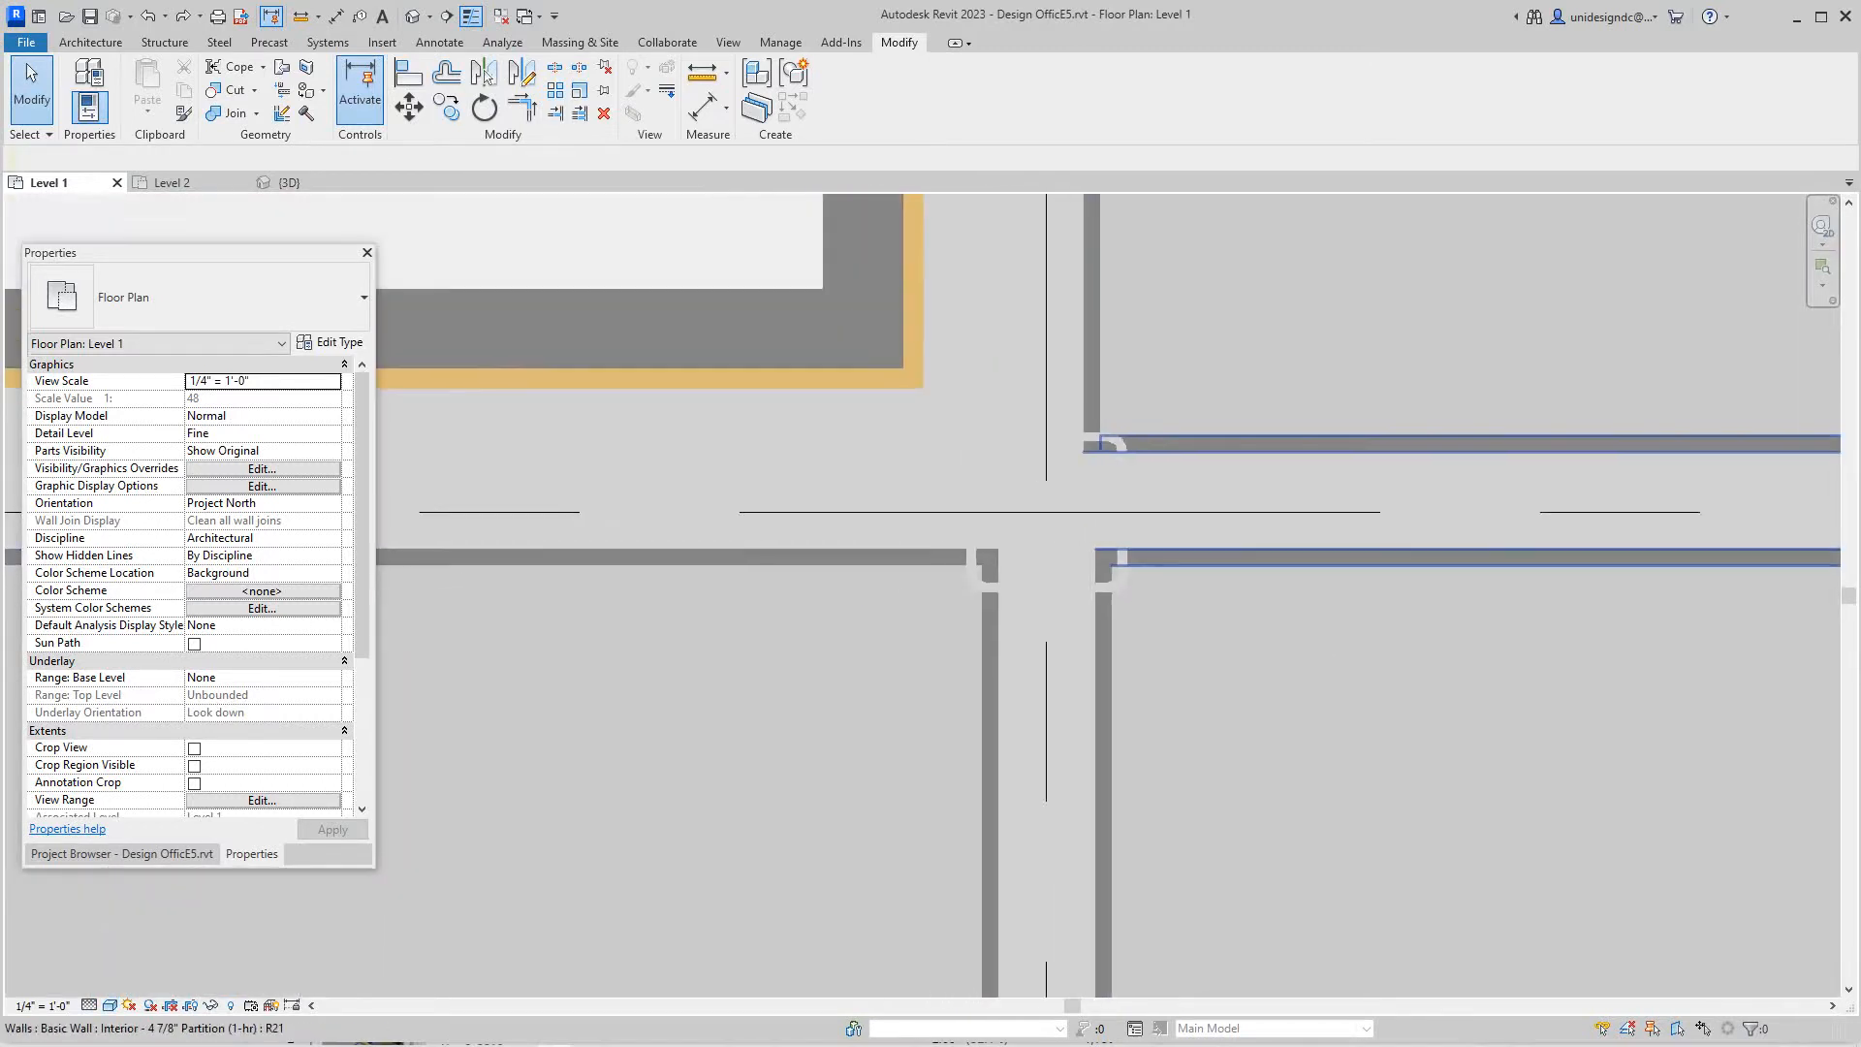
scroll(1048, 509, up, 2)
scroll(1047, 509, down, 2)
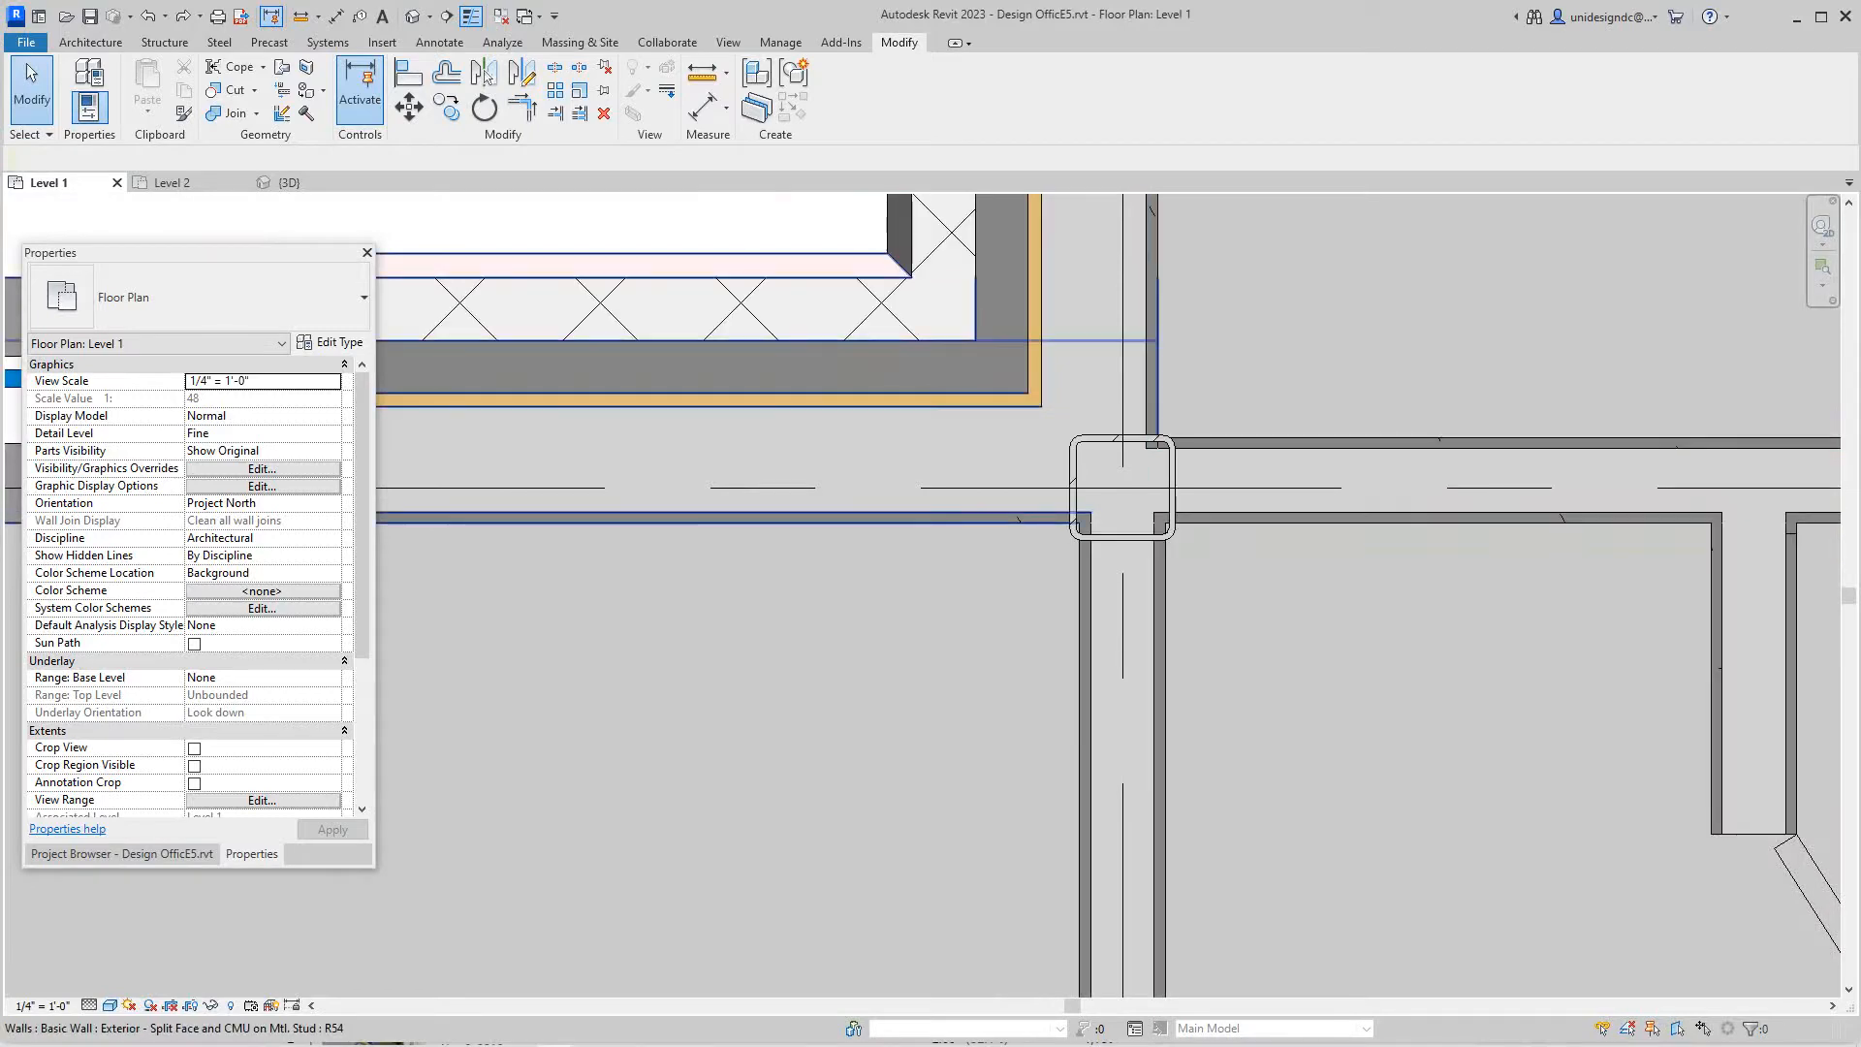
scroll(1018, 480, up, 2)
scroll(1047, 502, down, 1)
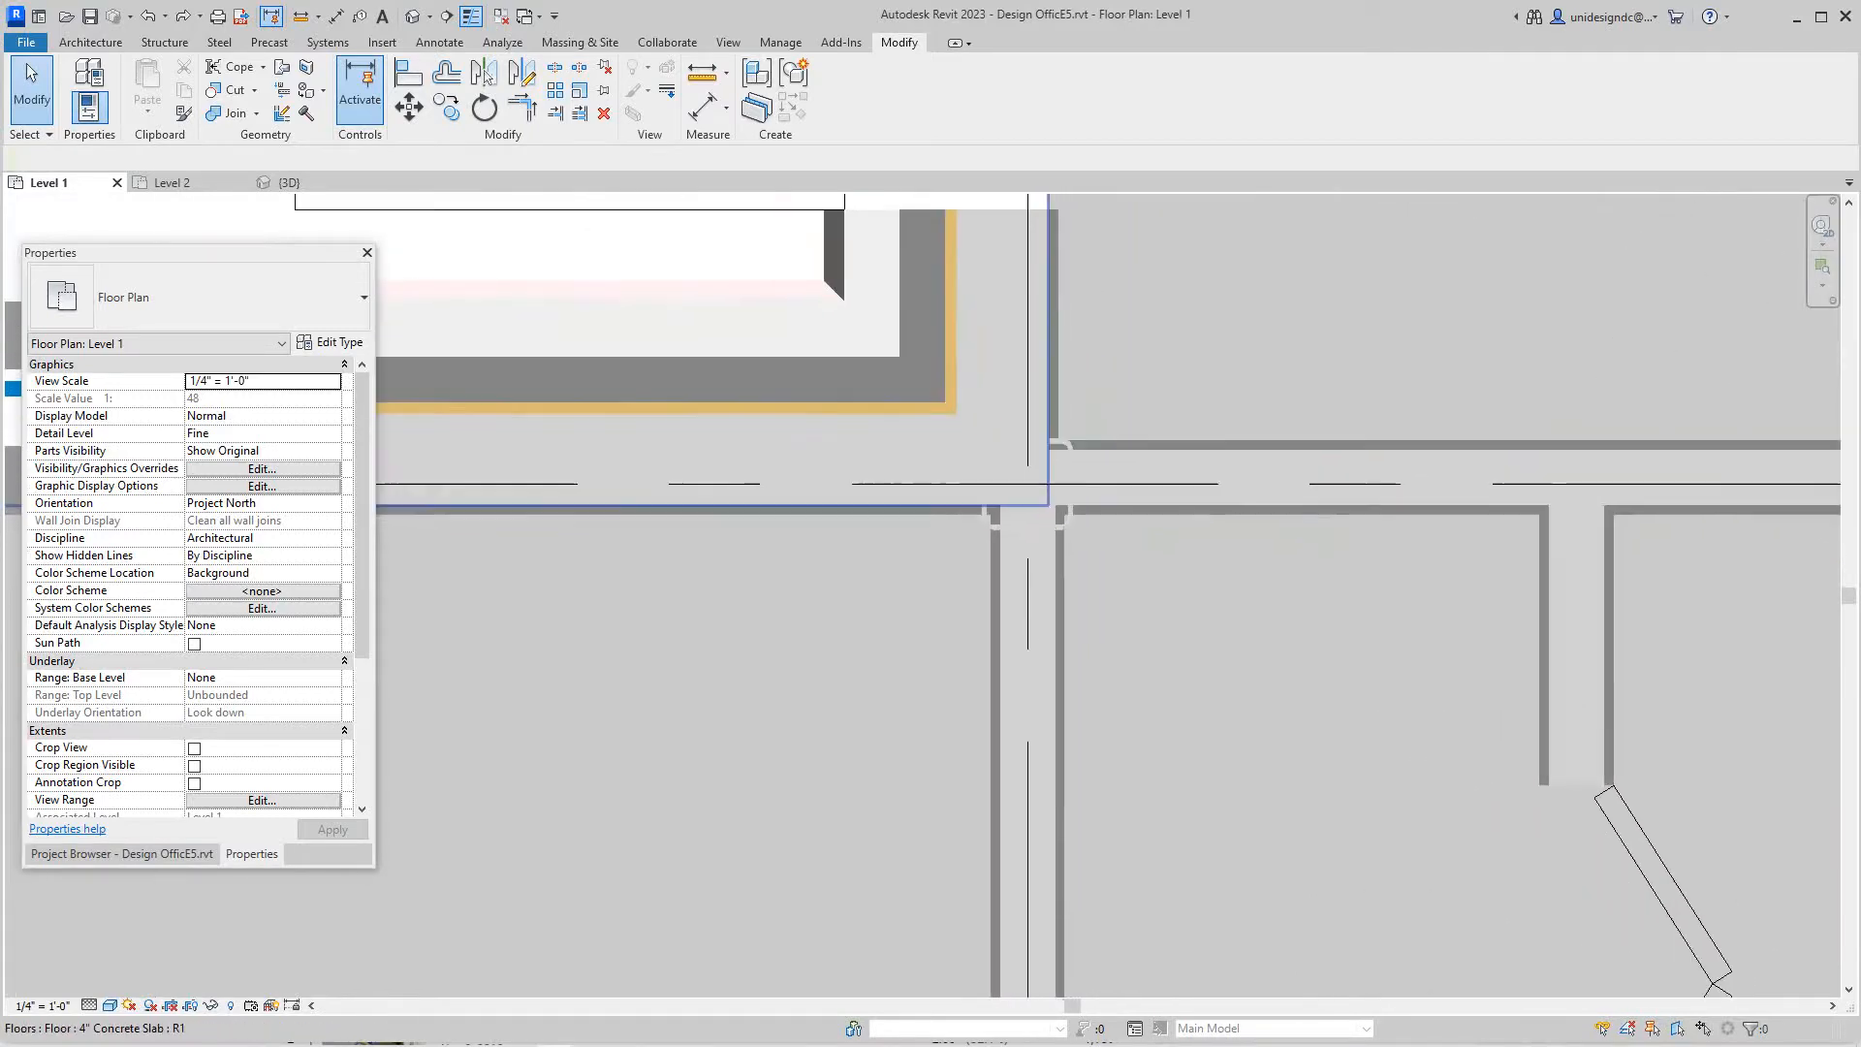
scroll(1047, 502, up, 2)
scroll(1048, 503, down, 3)
scroll(1047, 502, down, 3)
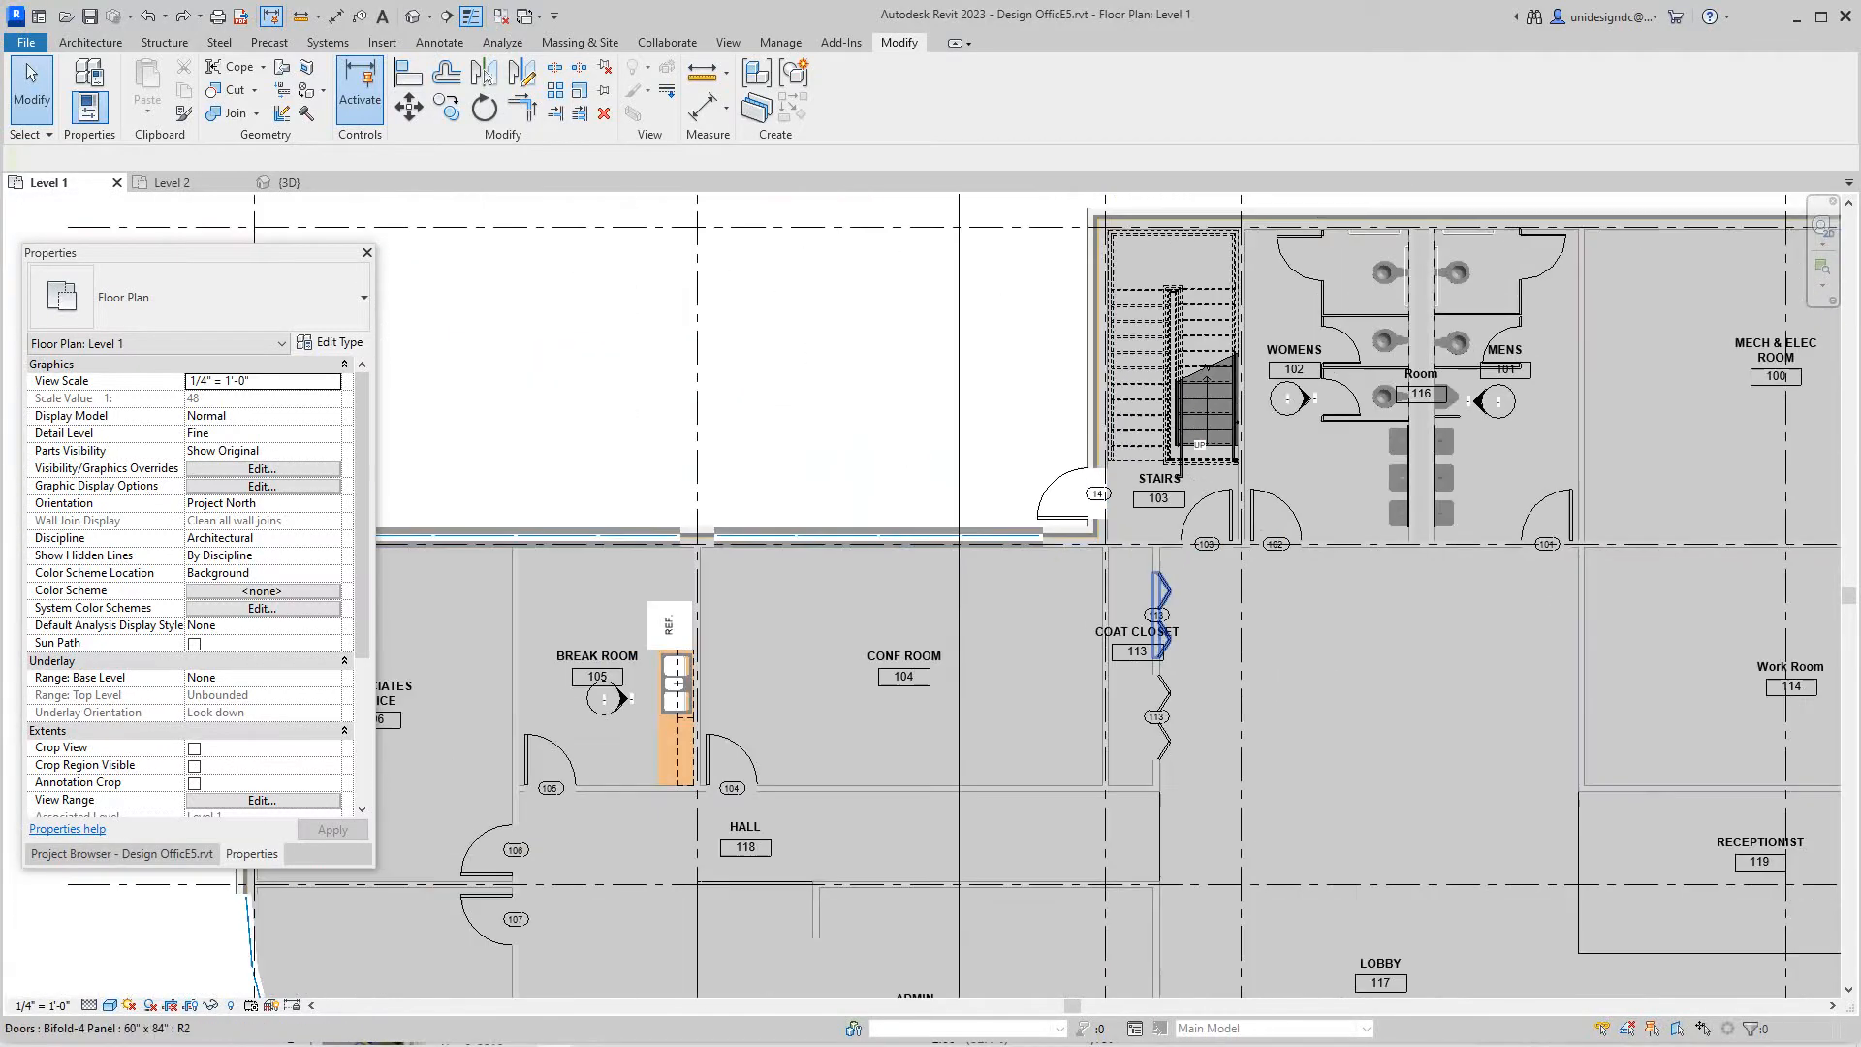
scroll(1047, 502, down, 2)
scroll(1047, 553, down, 2)
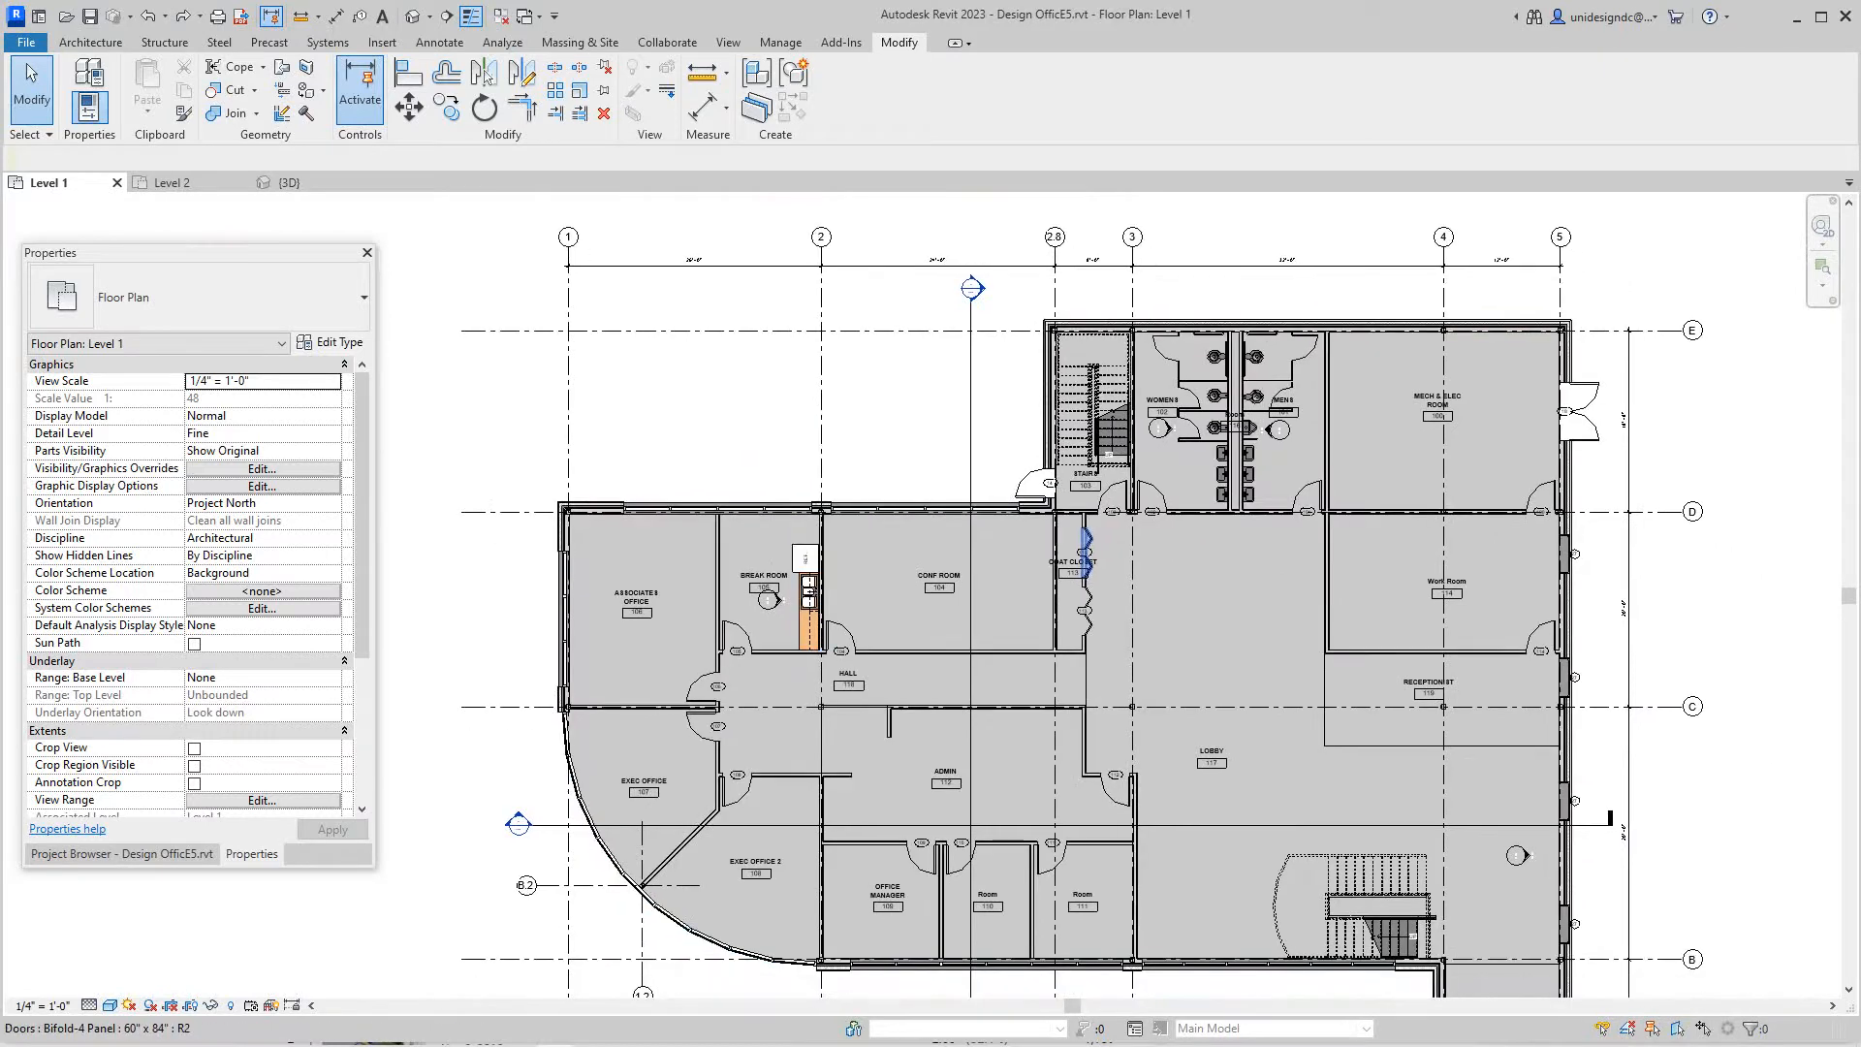
scroll(1047, 552, up, 3)
scroll(1048, 553, down, 2)
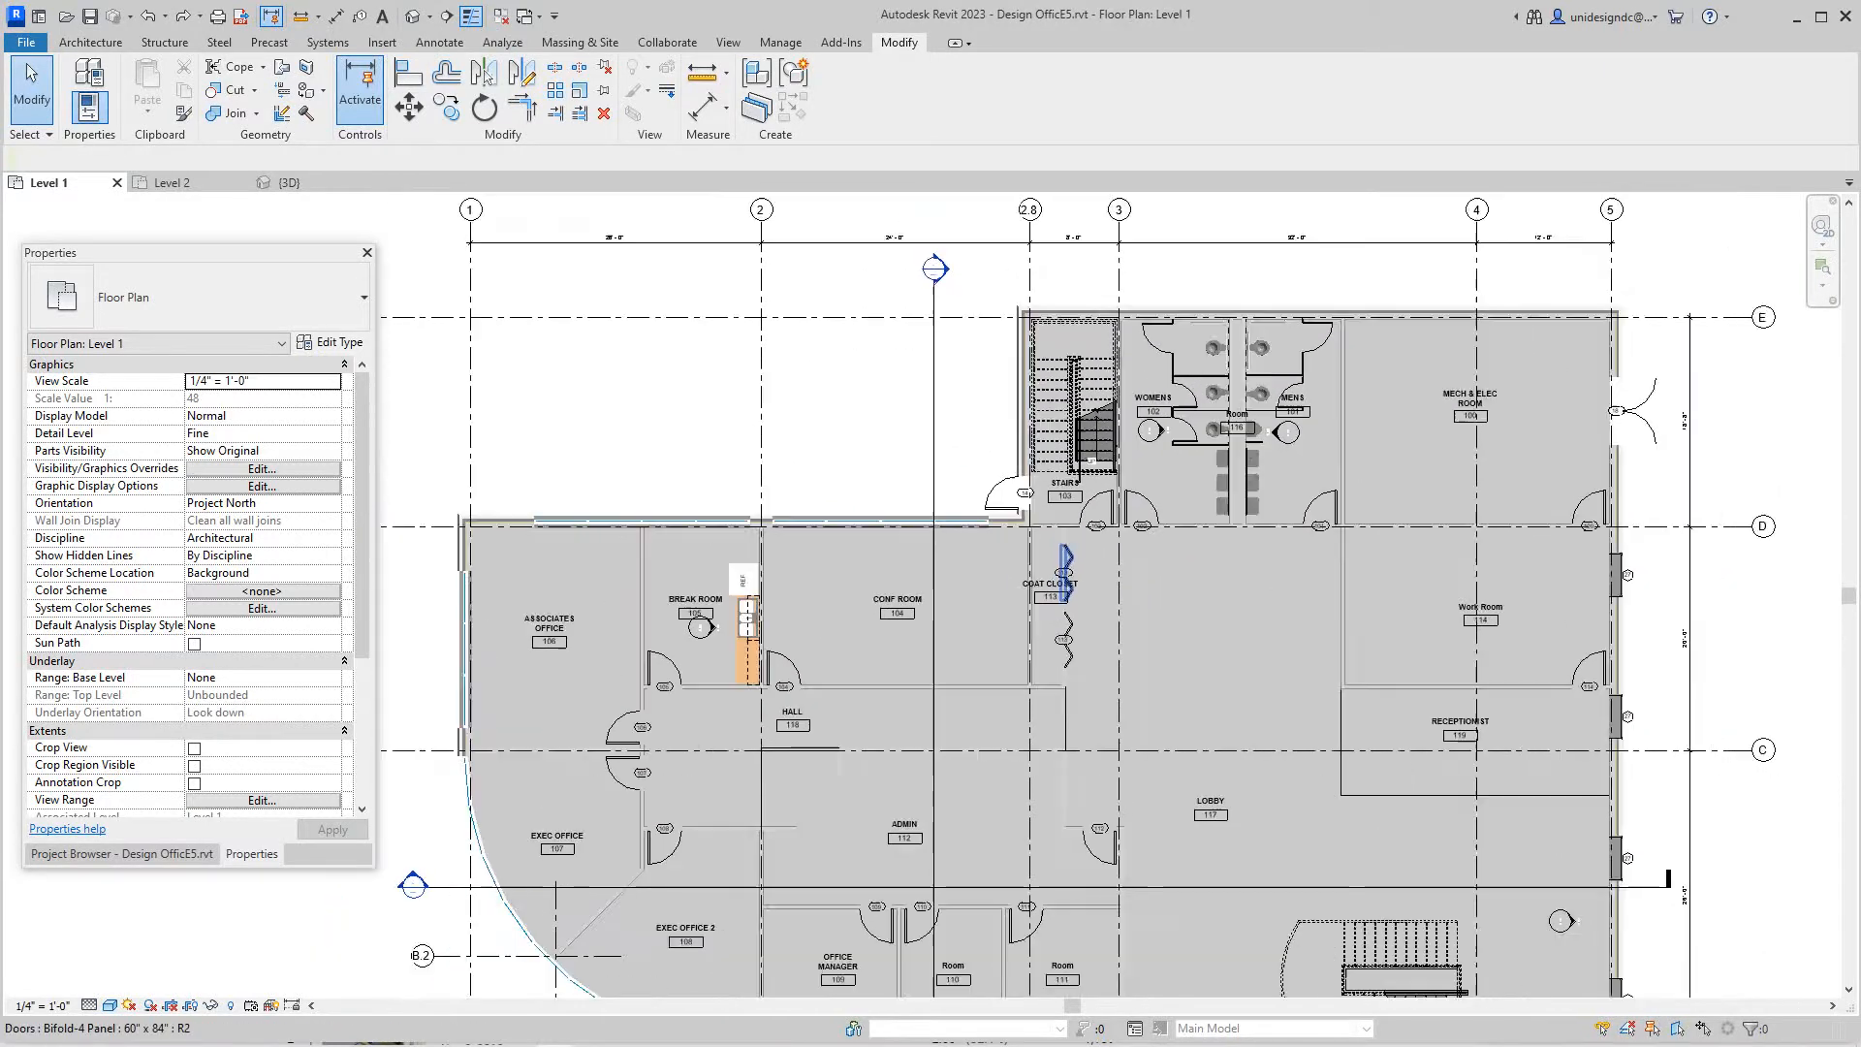
scroll(1047, 552, down, 1)
scroll(1047, 553, up, 2)
scroll(1047, 552, up, 1)
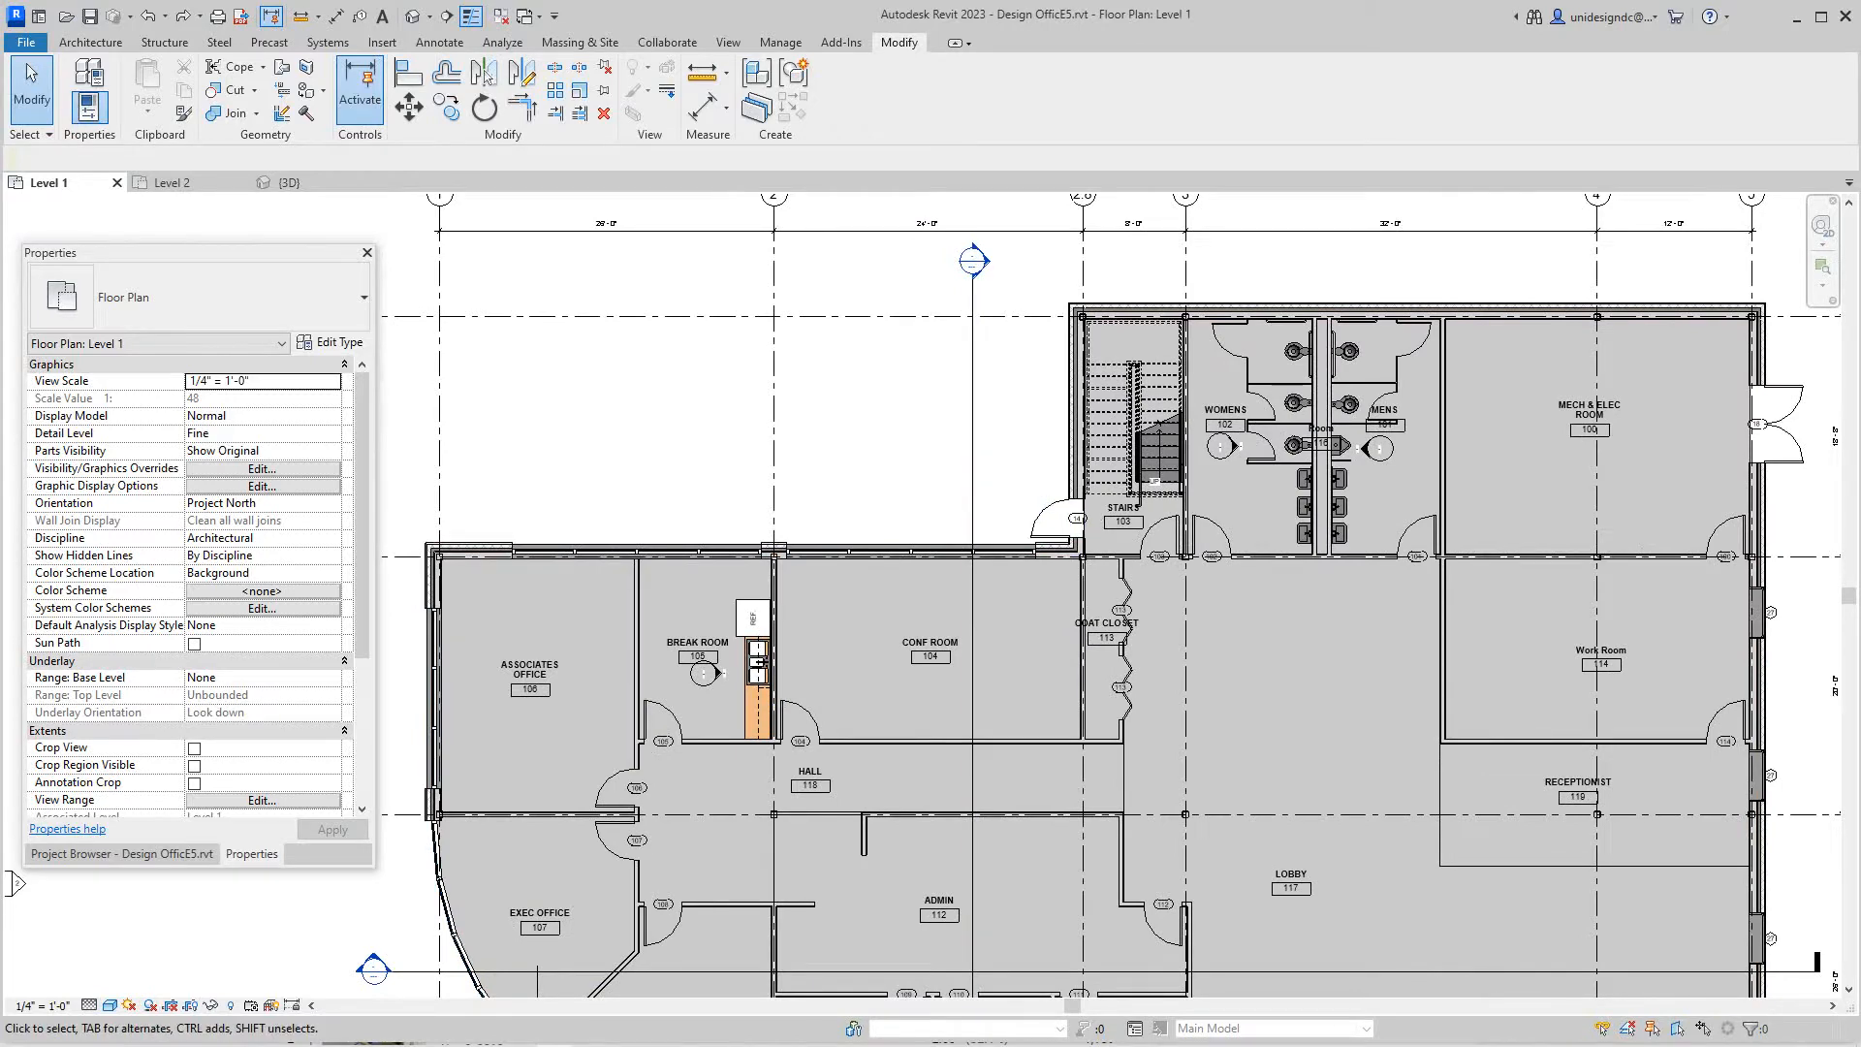
scroll(932, 582, down, 2)
scroll(931, 582, down, 1)
scroll(932, 655, up, 4)
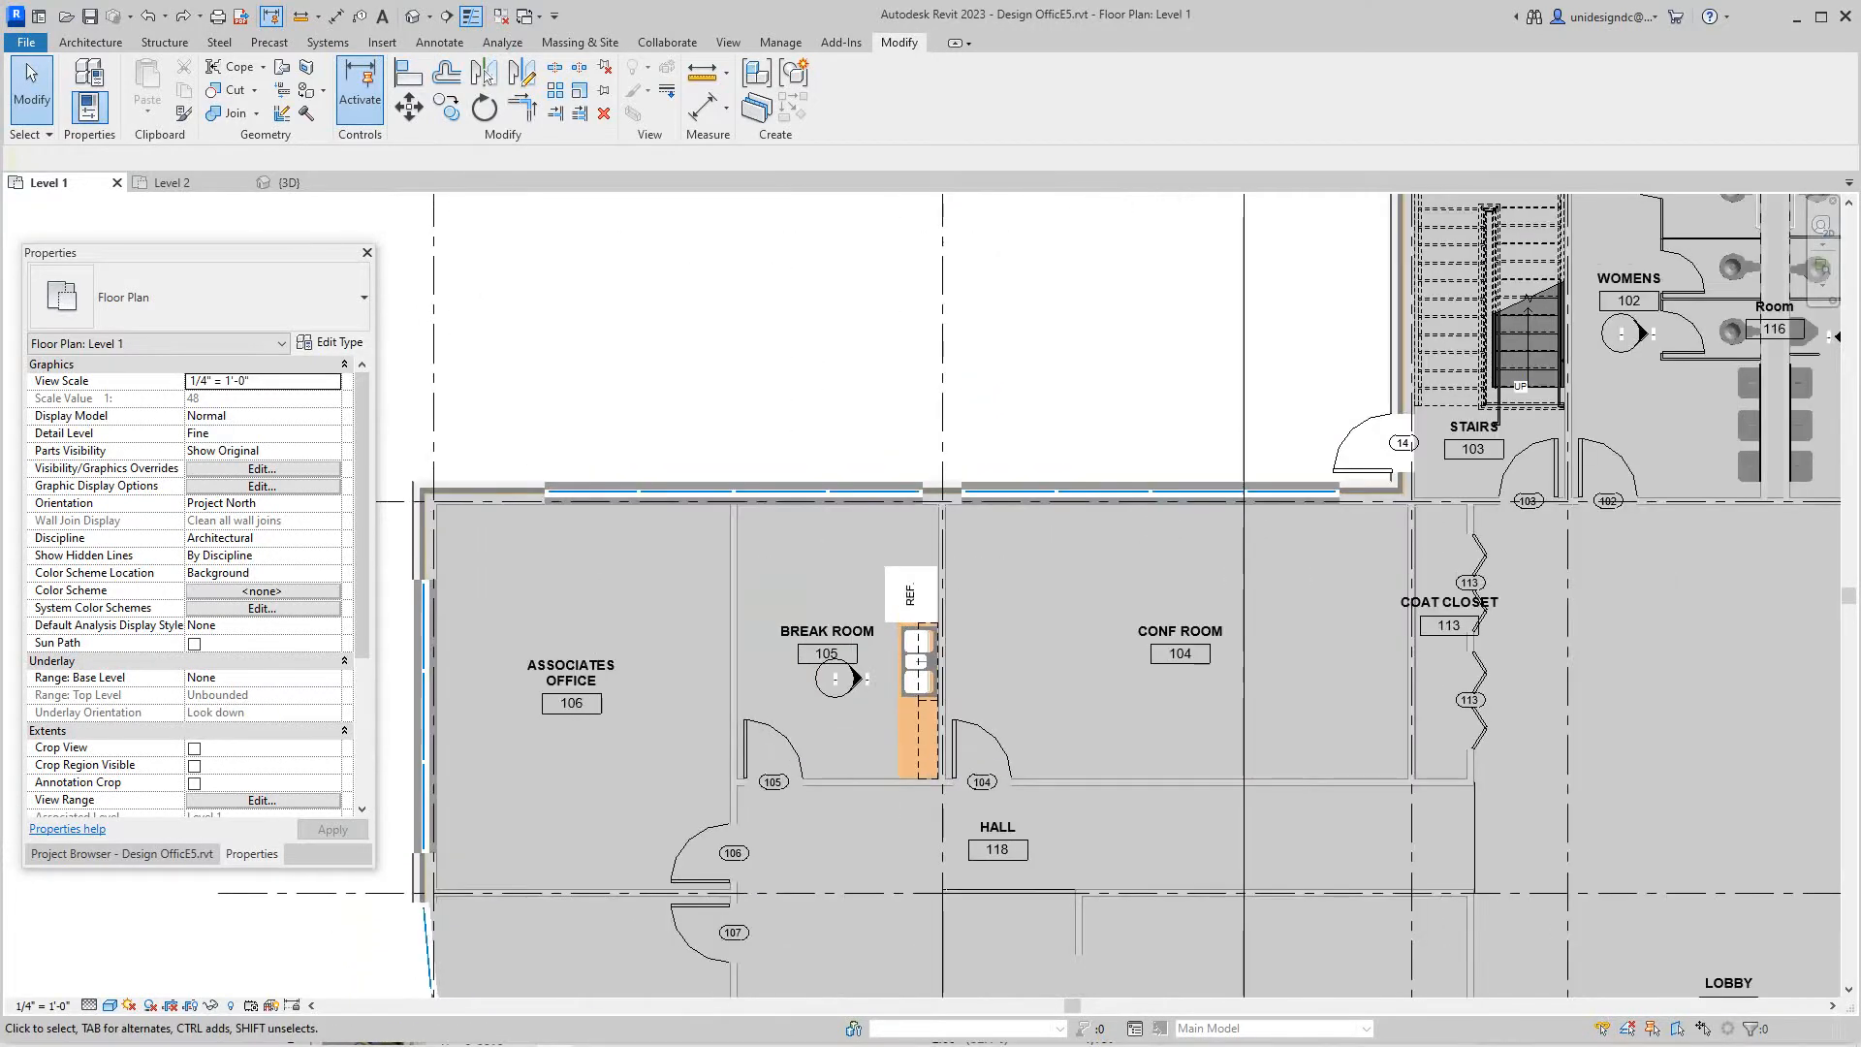
middle_drag(874, 582, 1083, 631)
scroll(640, 553, up, 3)
scroll(625, 538, up, 3)
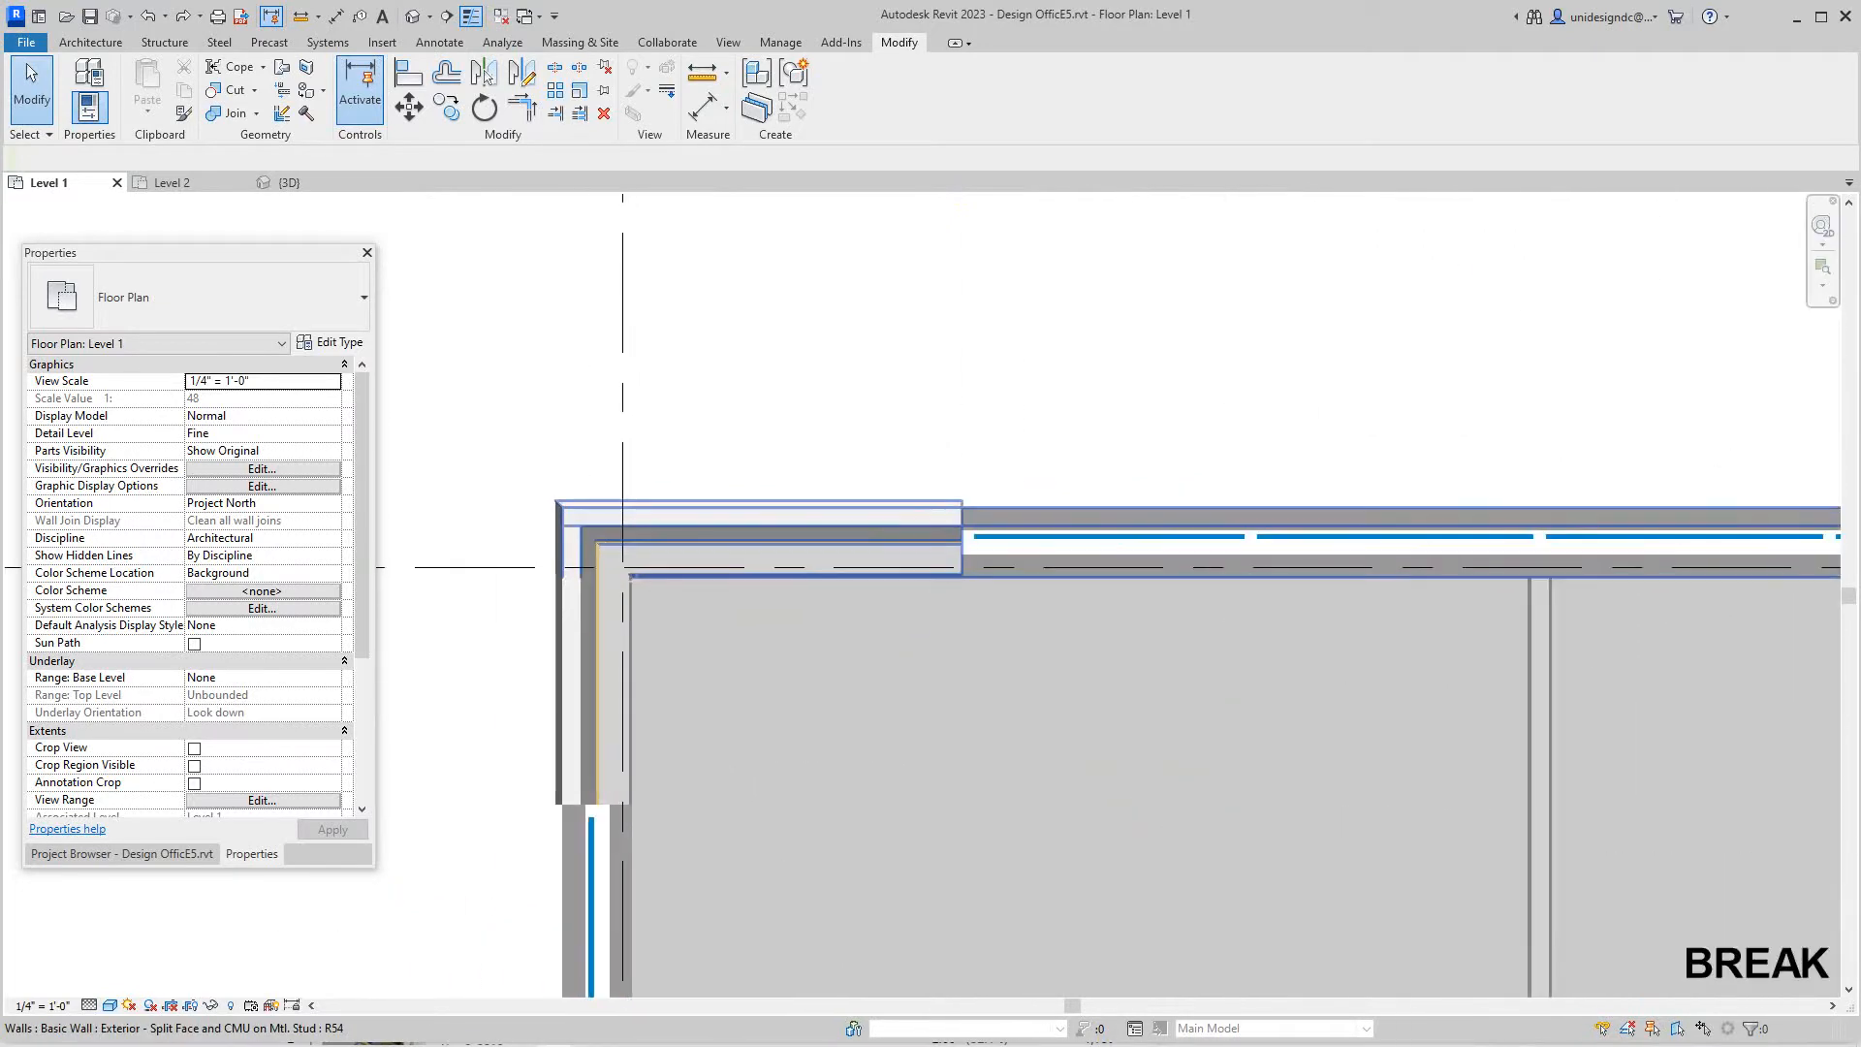
scroll(612, 524, up, 2)
scroll(640, 552, down, 2)
scroll(641, 553, down, 2)
scroll(655, 552, up, 2)
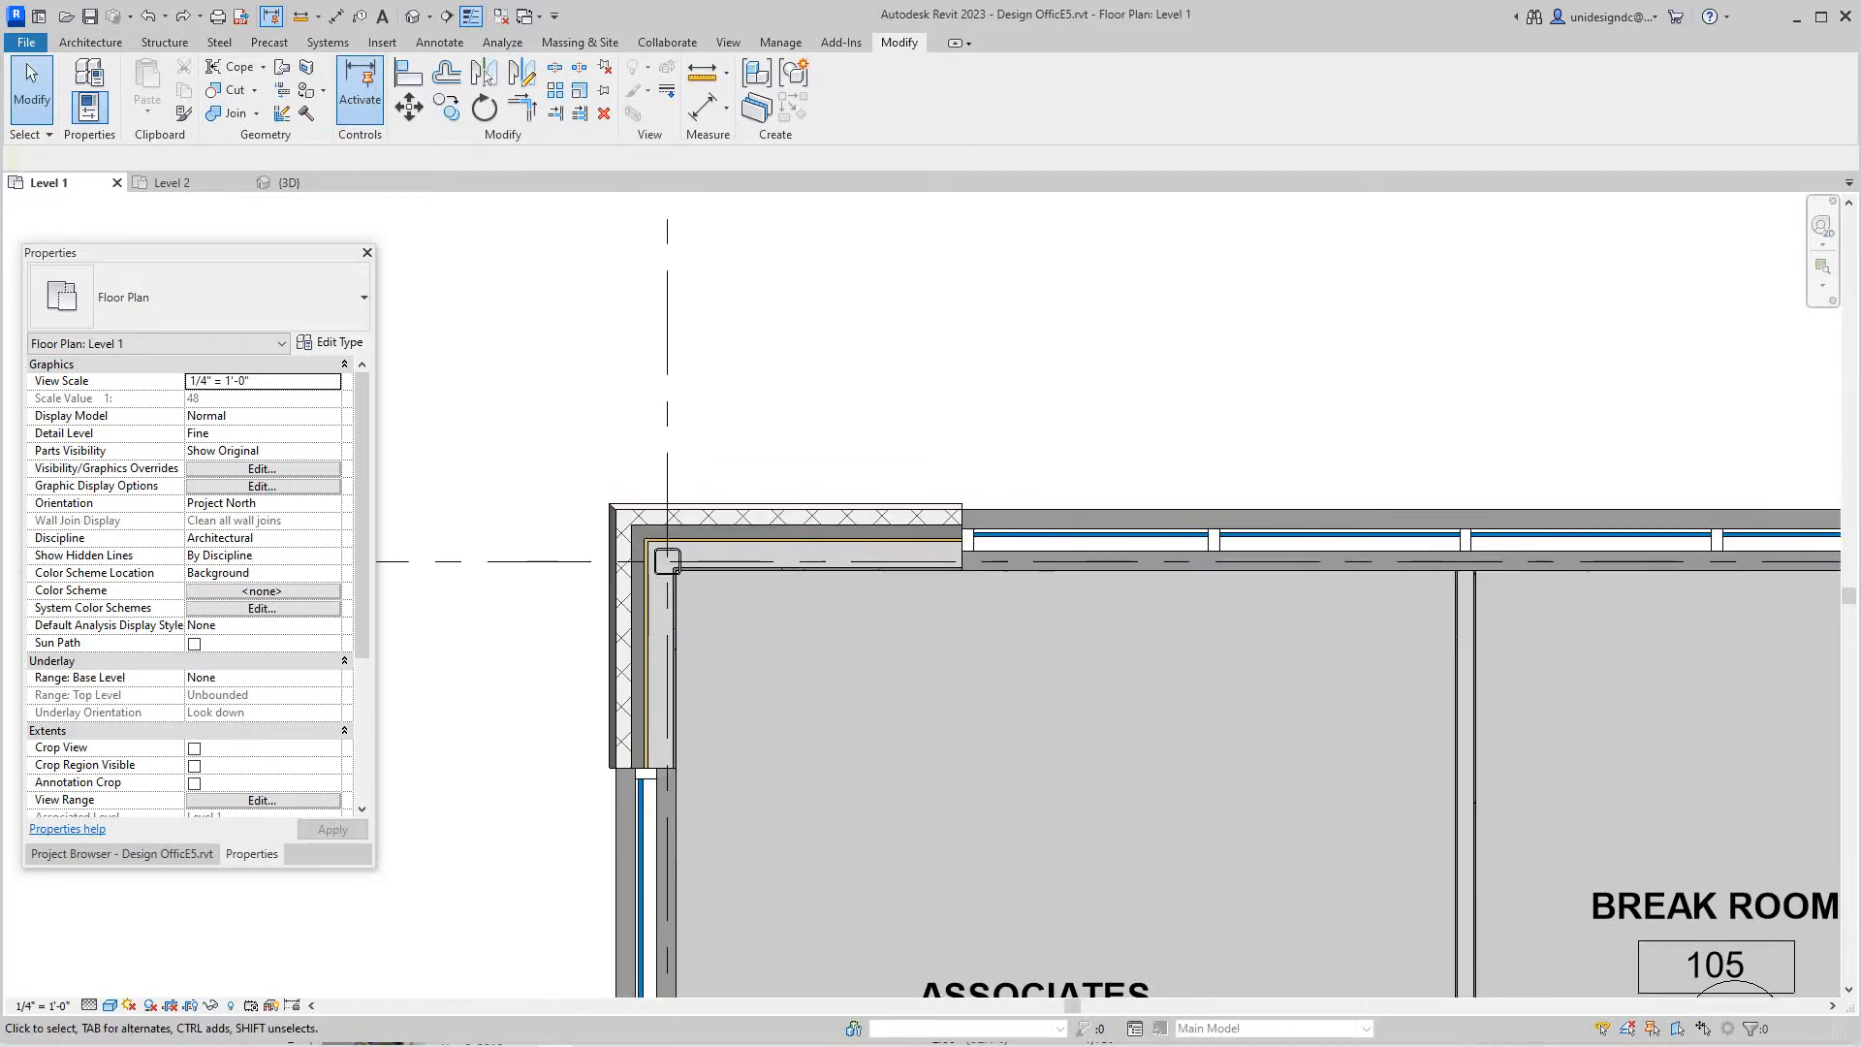
scroll(656, 567, up, 2)
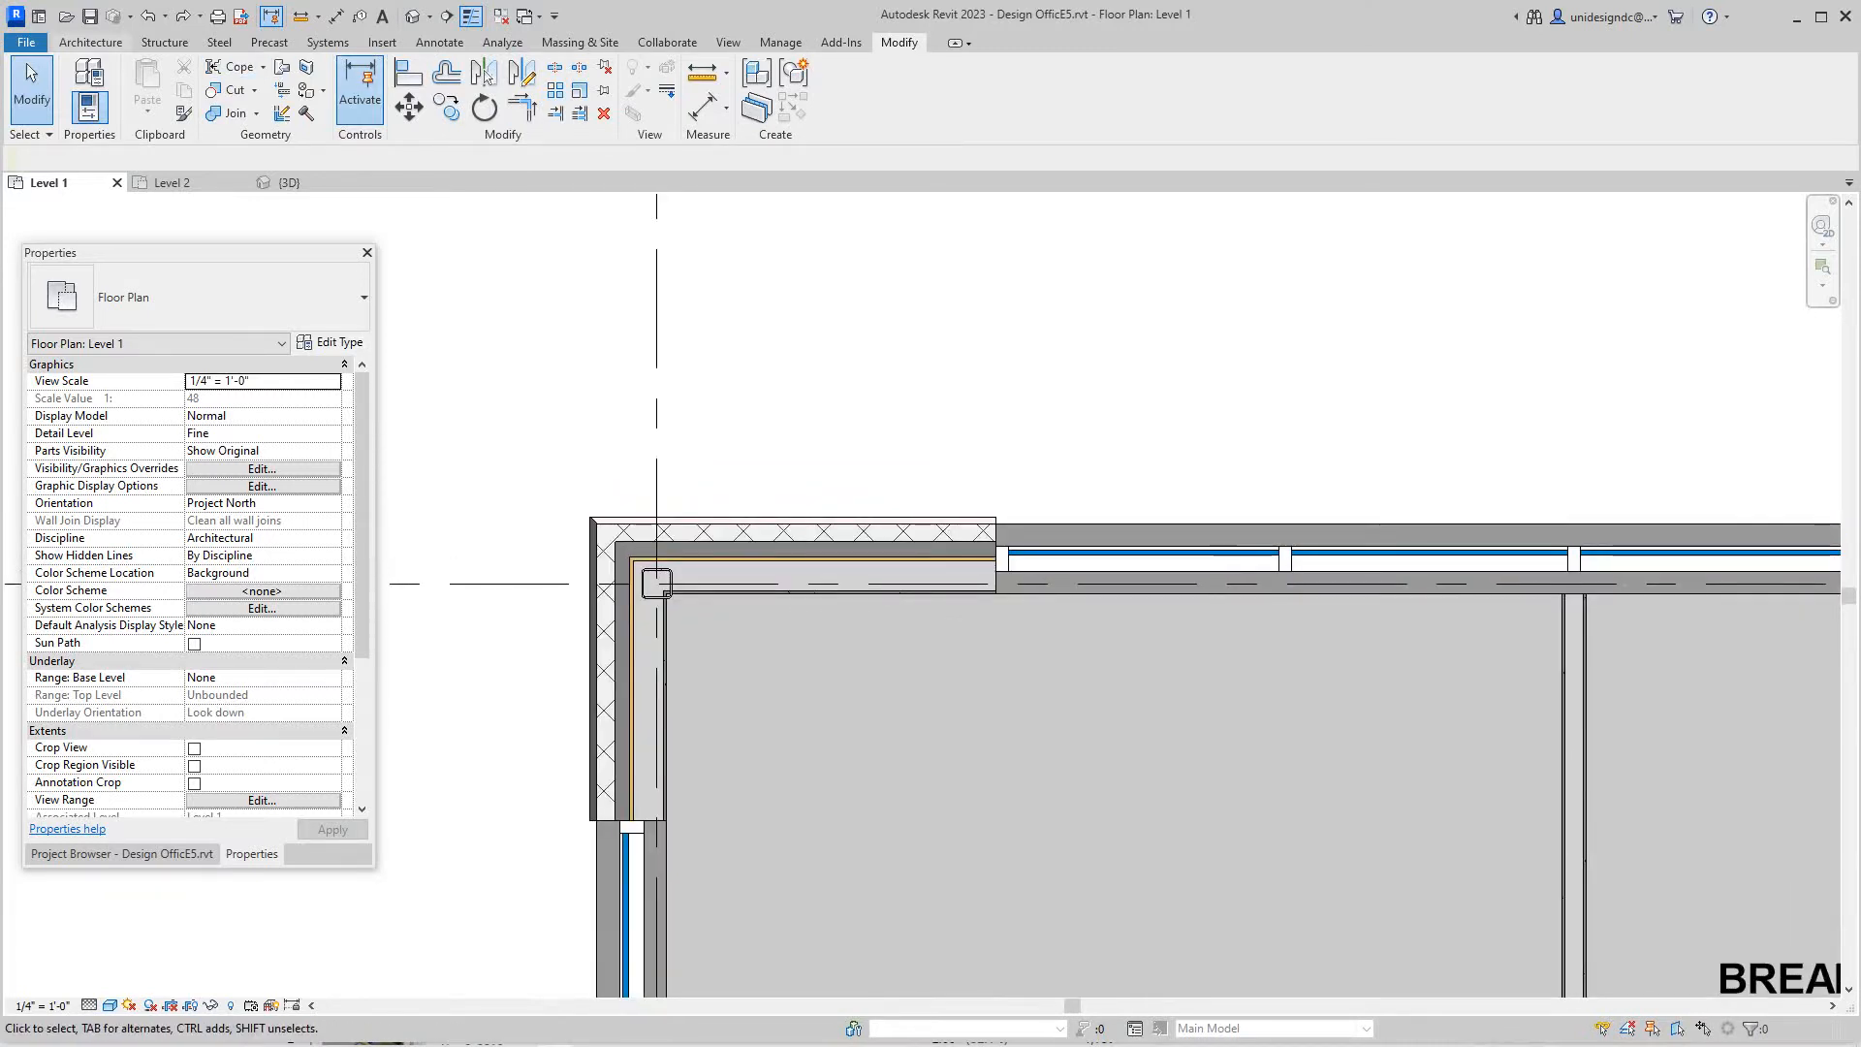
Start an architectural column and duplicate its type as a new 8x8 rectangular column.
key(Escape)
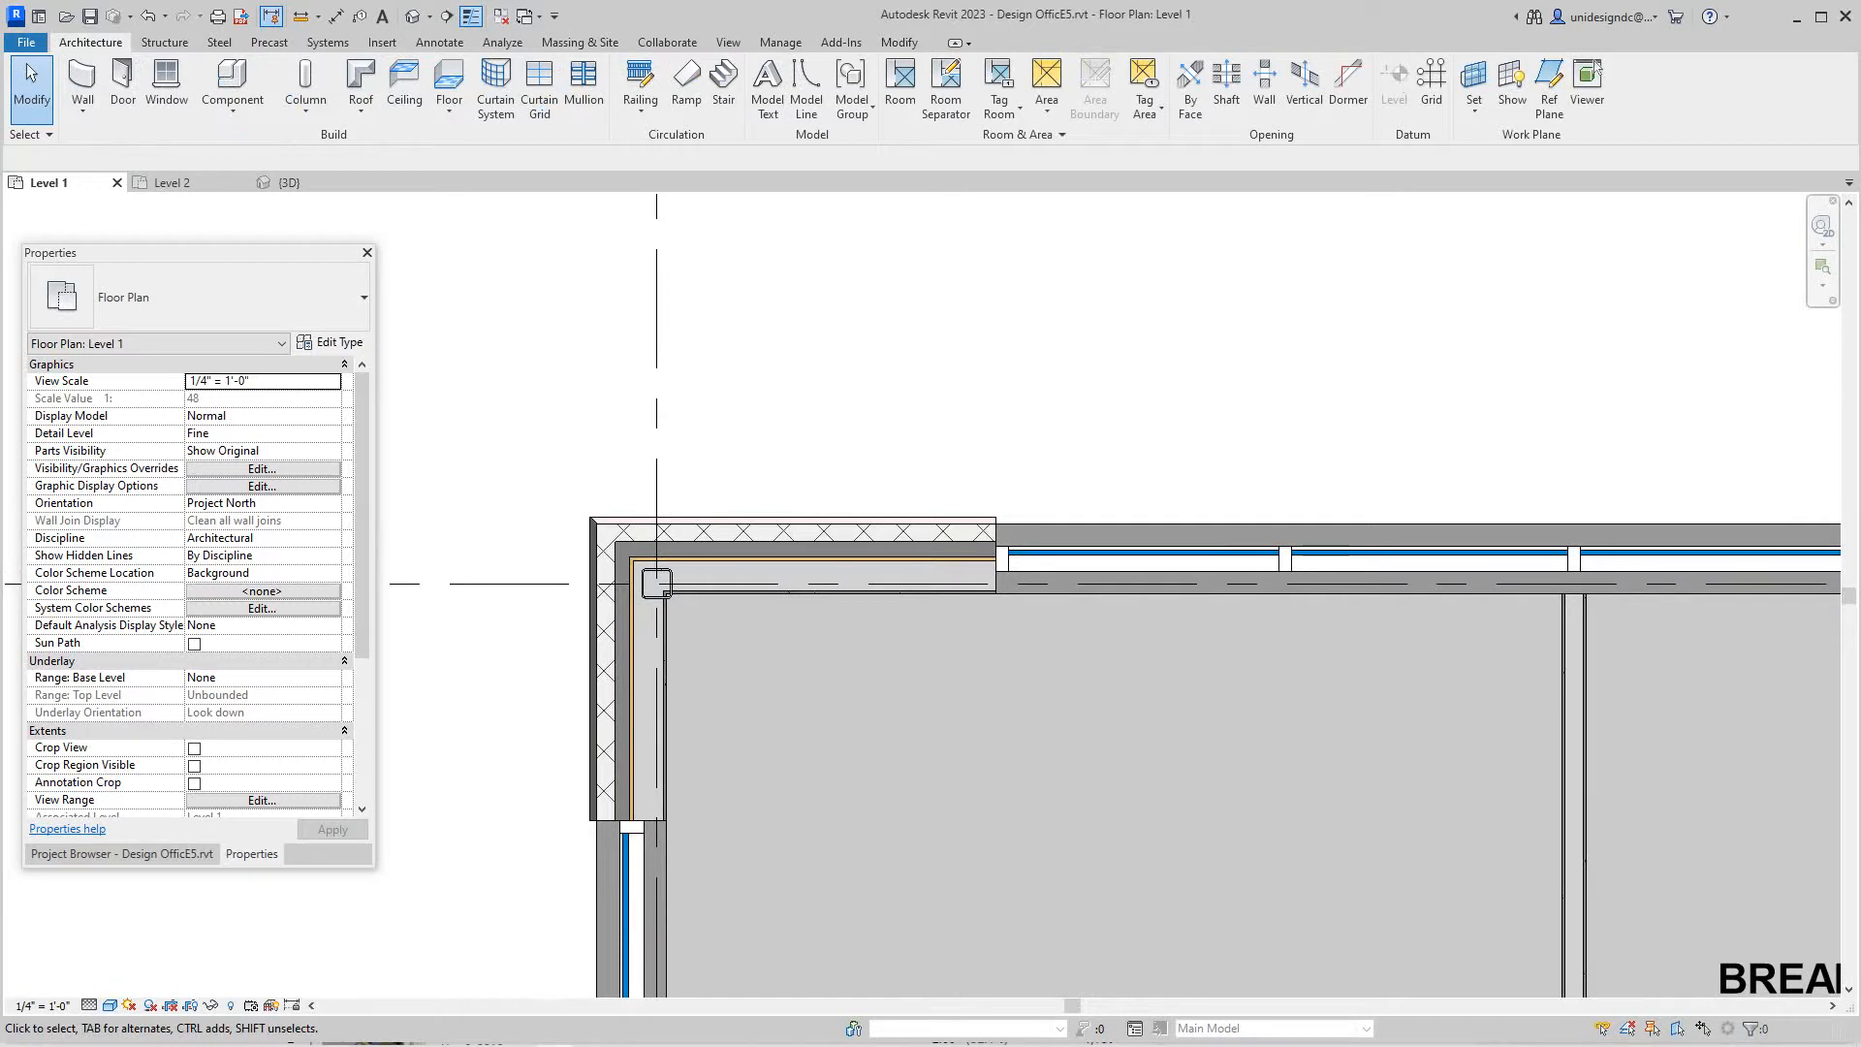
click(305, 116)
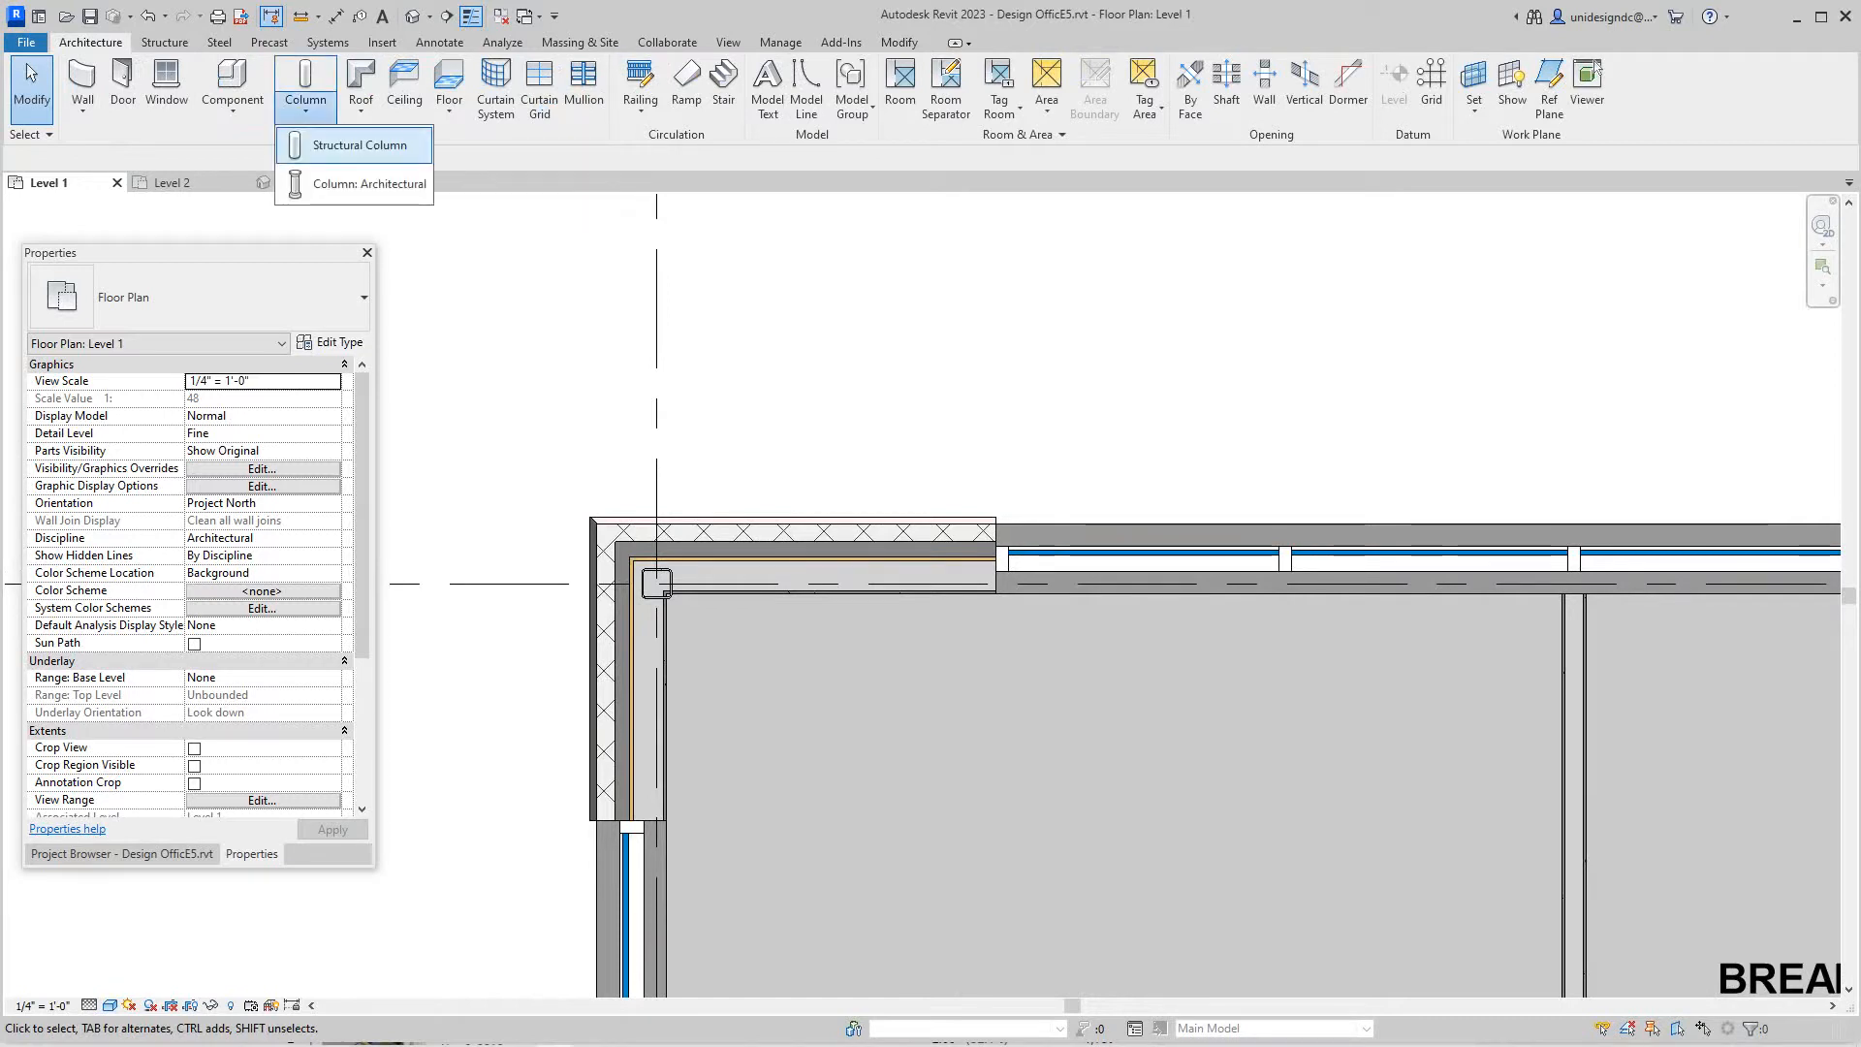
click(369, 183)
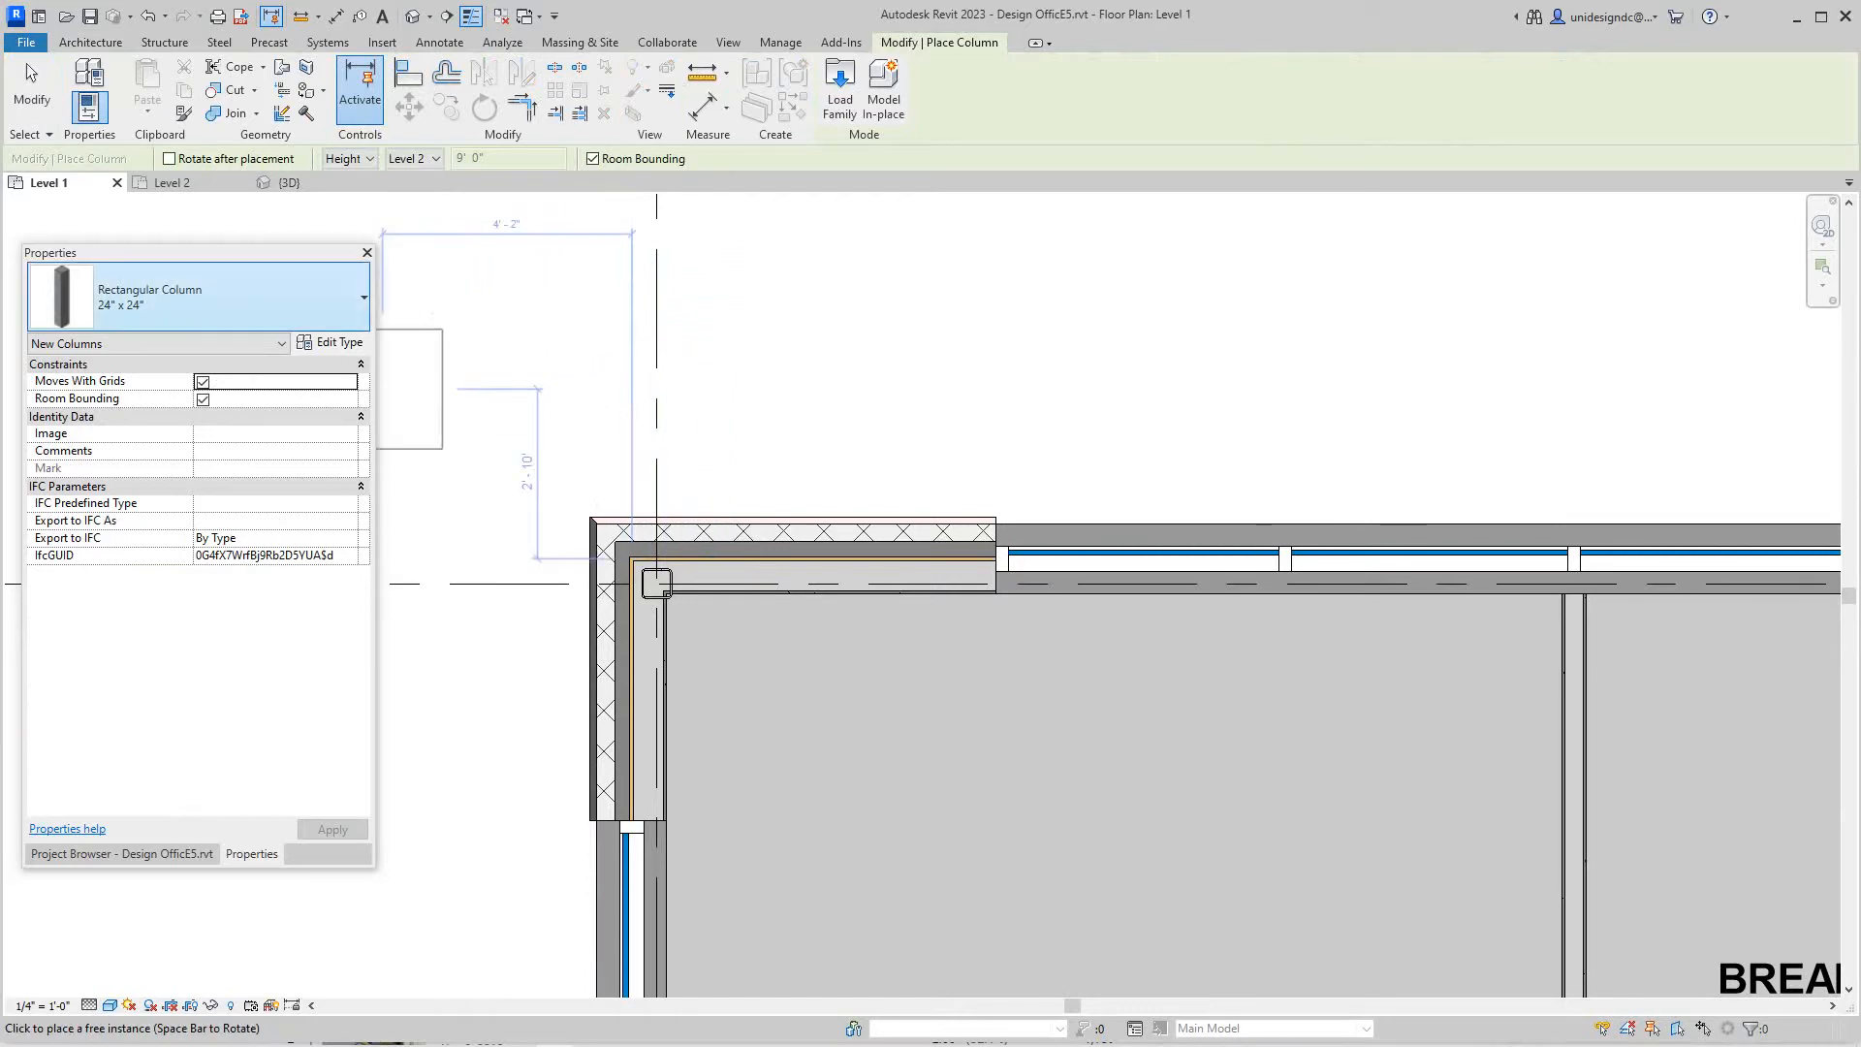
click(330, 342)
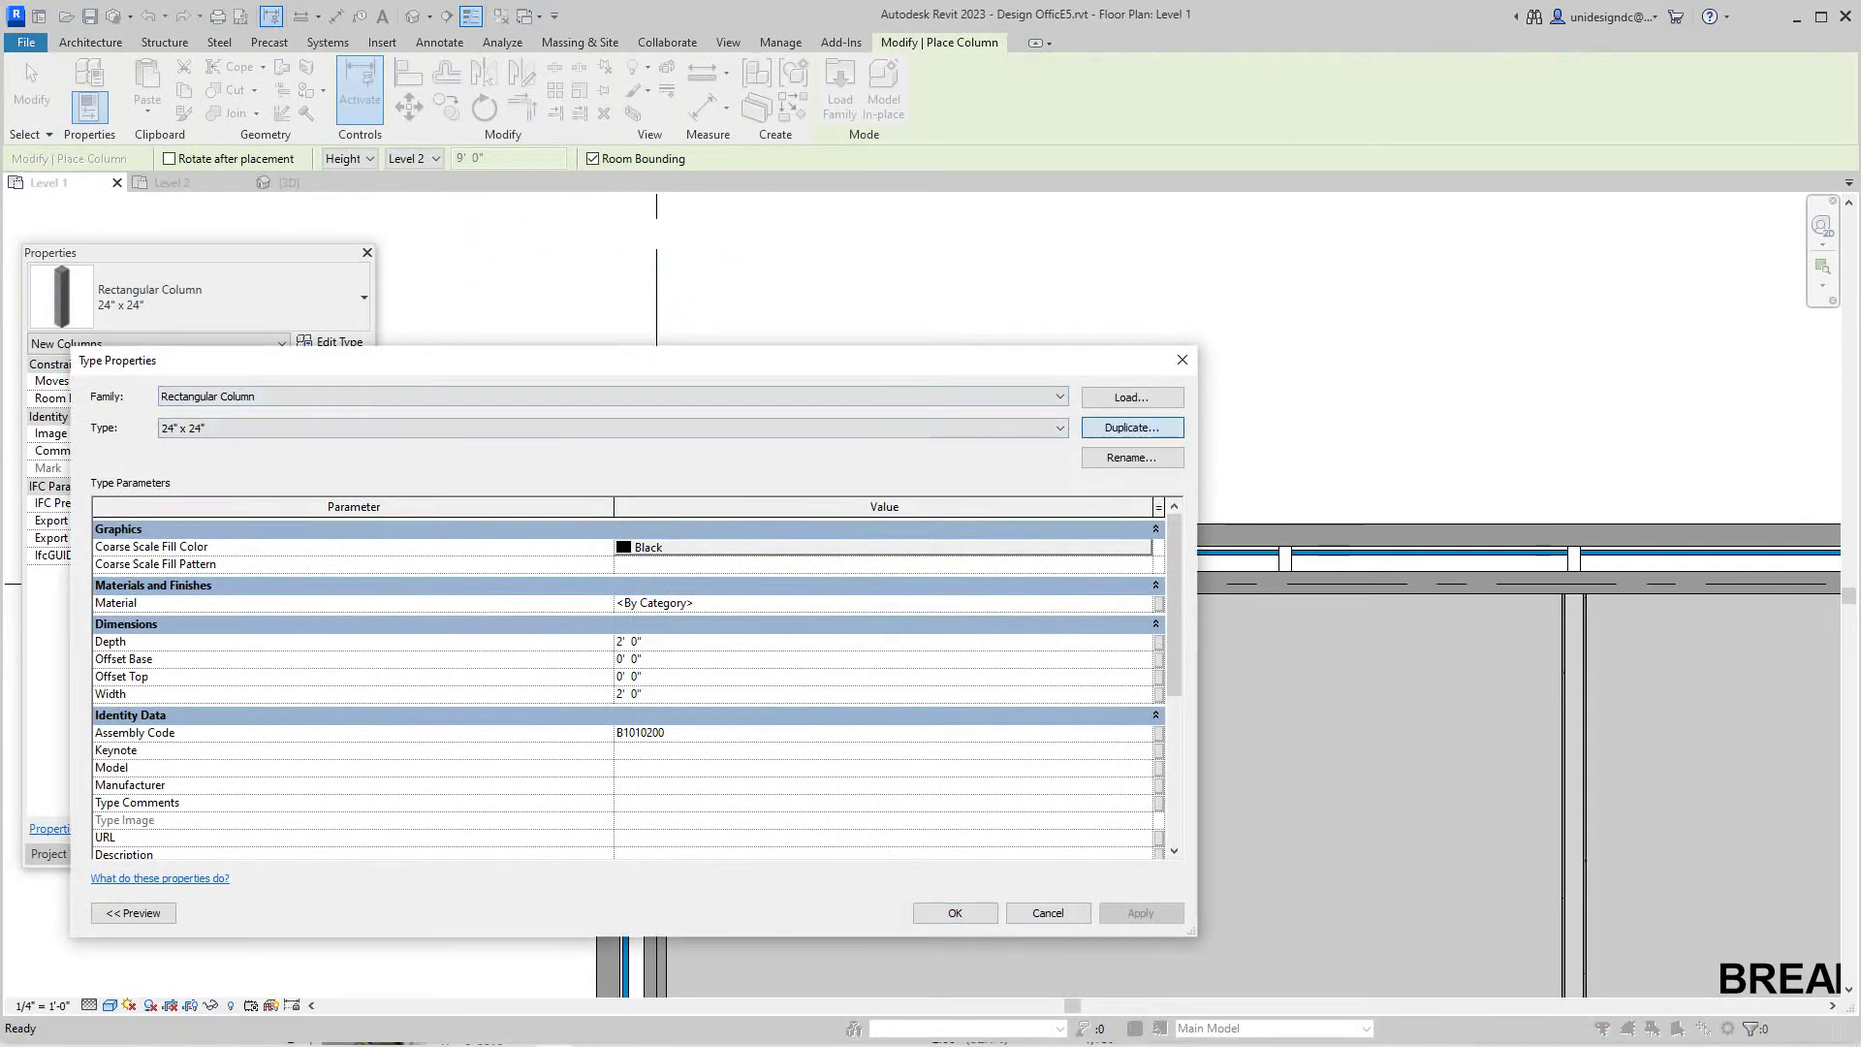
click(1133, 429)
text(8x8)
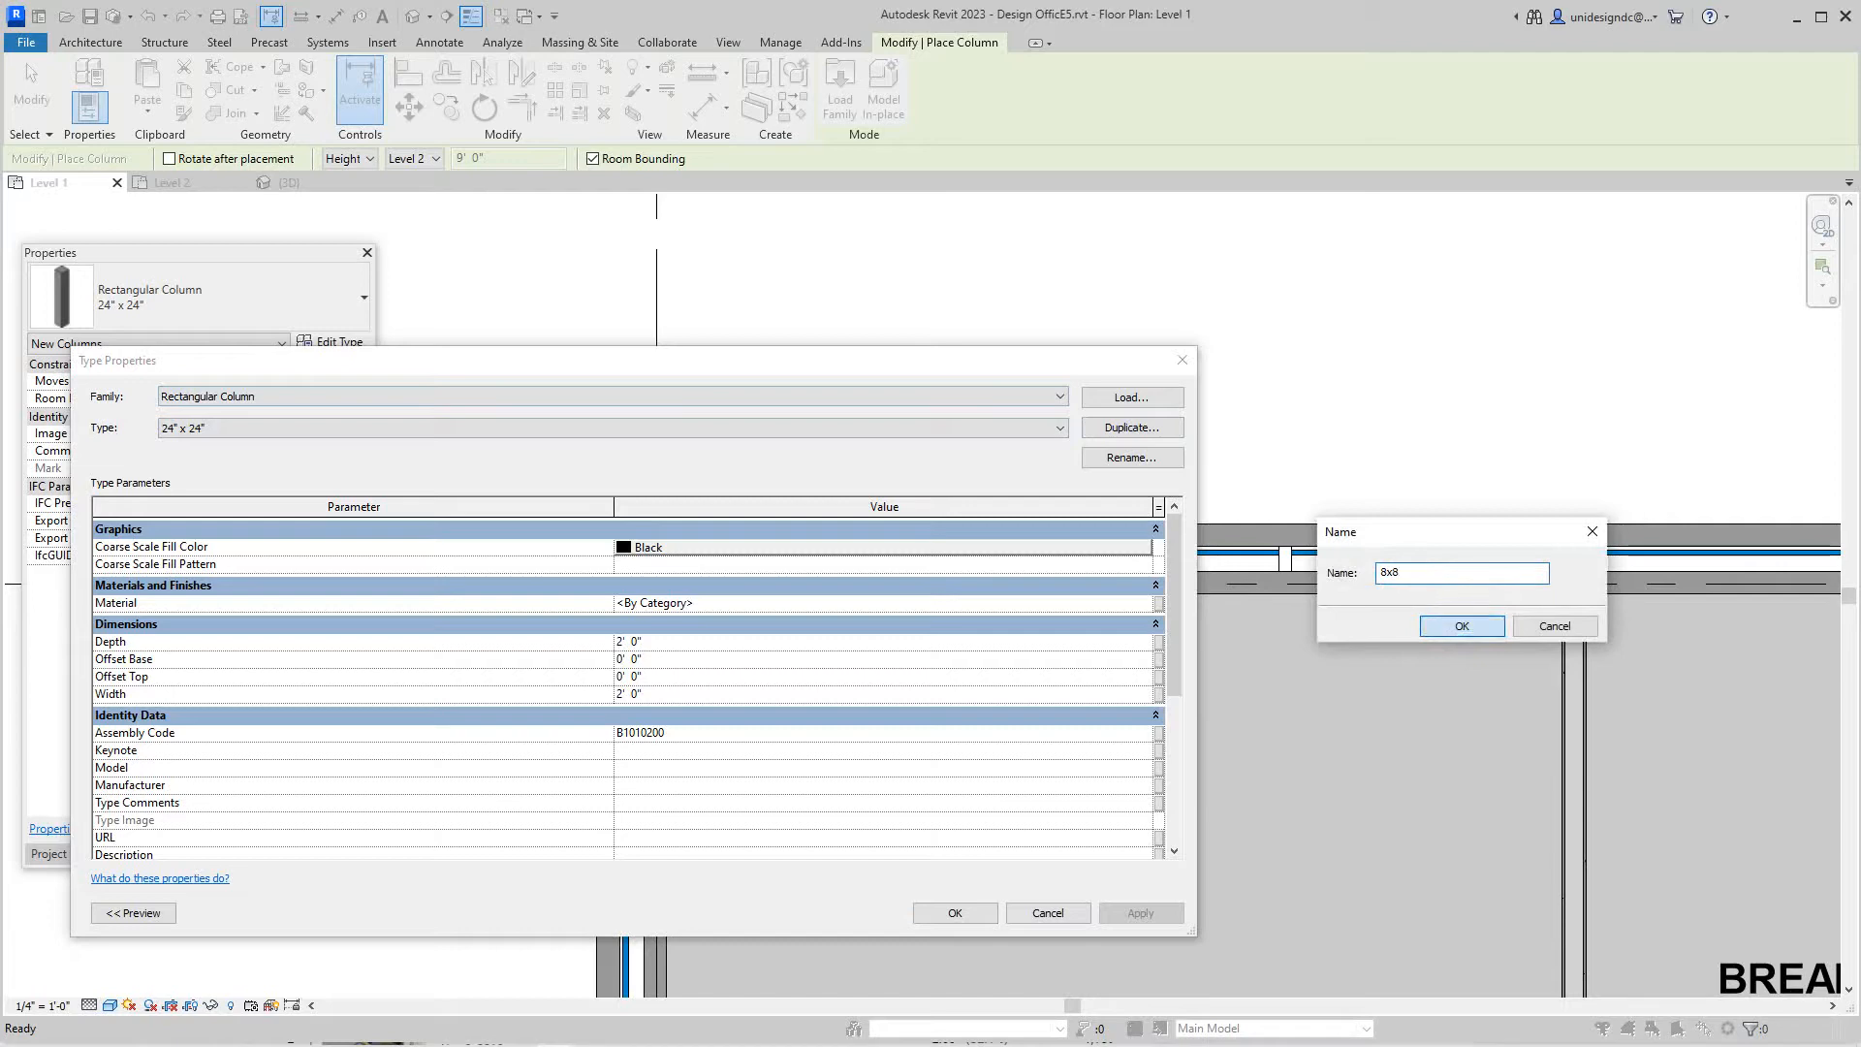
key(Return)
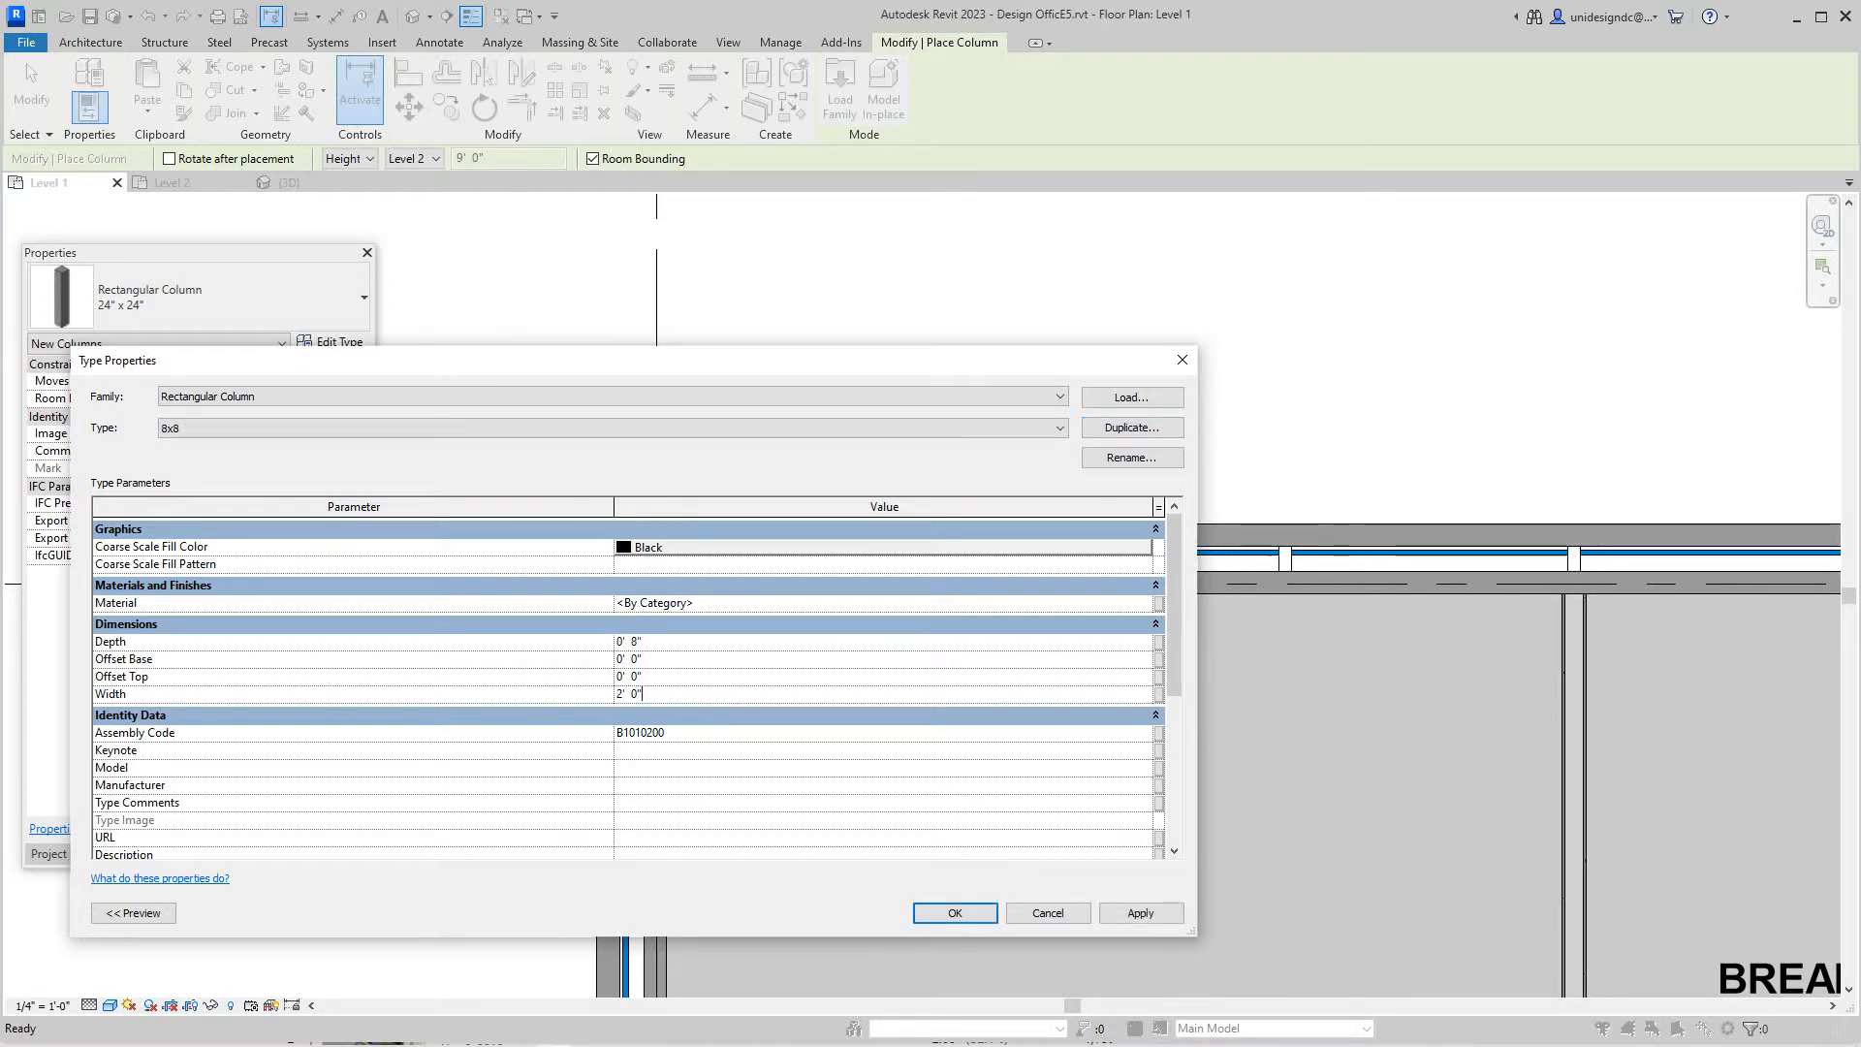
text(8)
Place 8x8 columns at the grid D wall junction and the grid 2.8/E corner by the stairs.
key(Return)
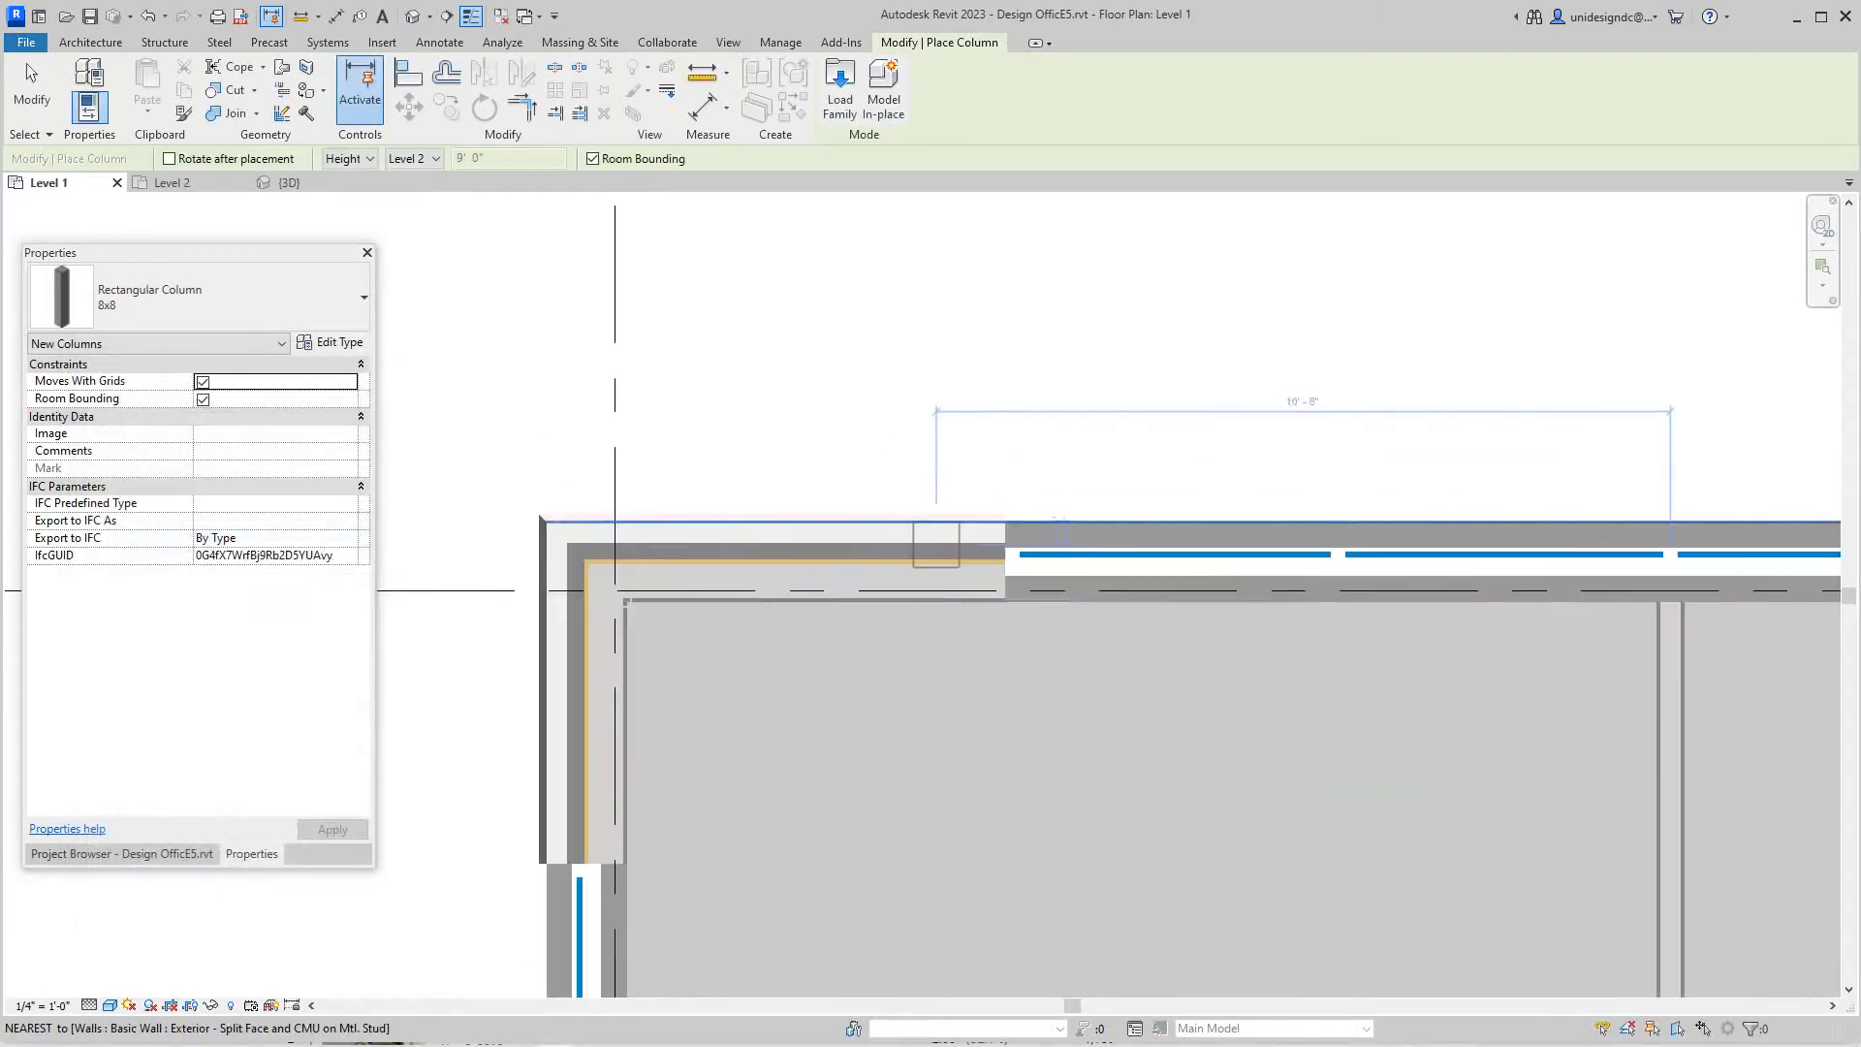
scroll(960, 567, down, 2)
scroll(960, 611, down, 2)
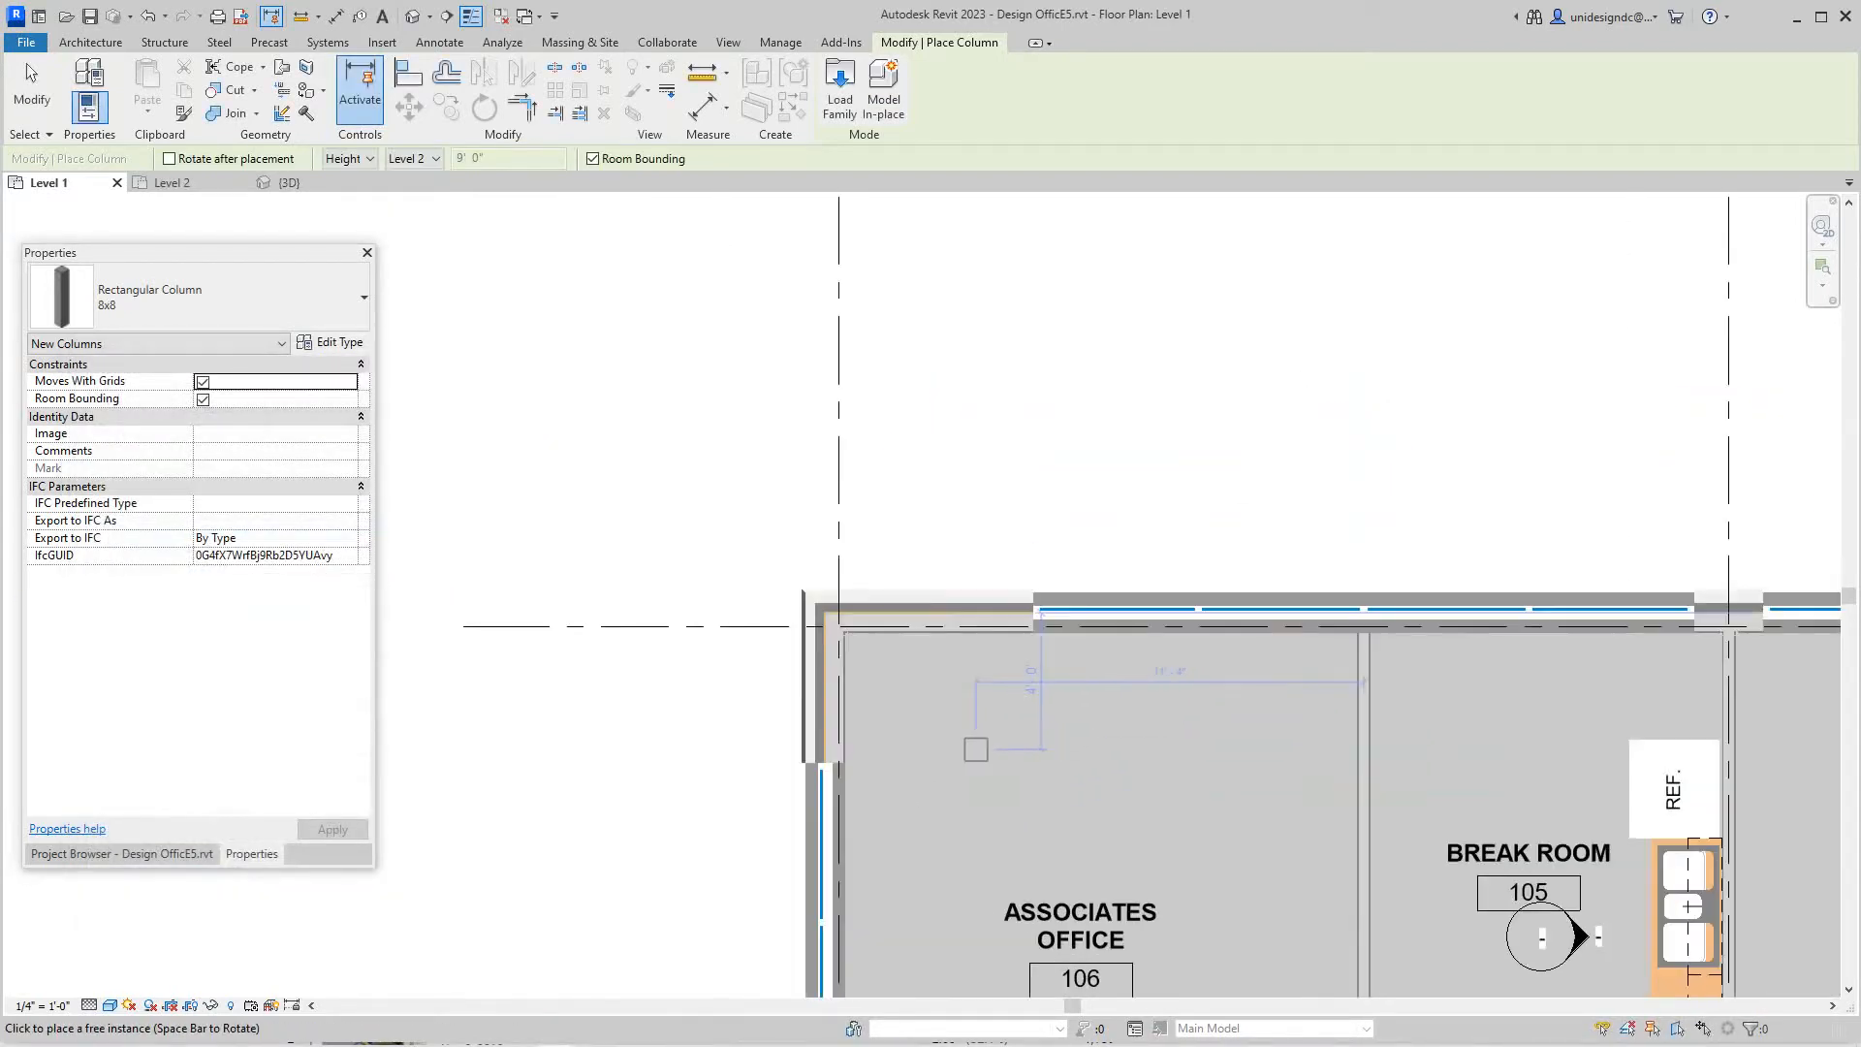
scroll(960, 625, up, 2)
scroll(814, 480, up, 2)
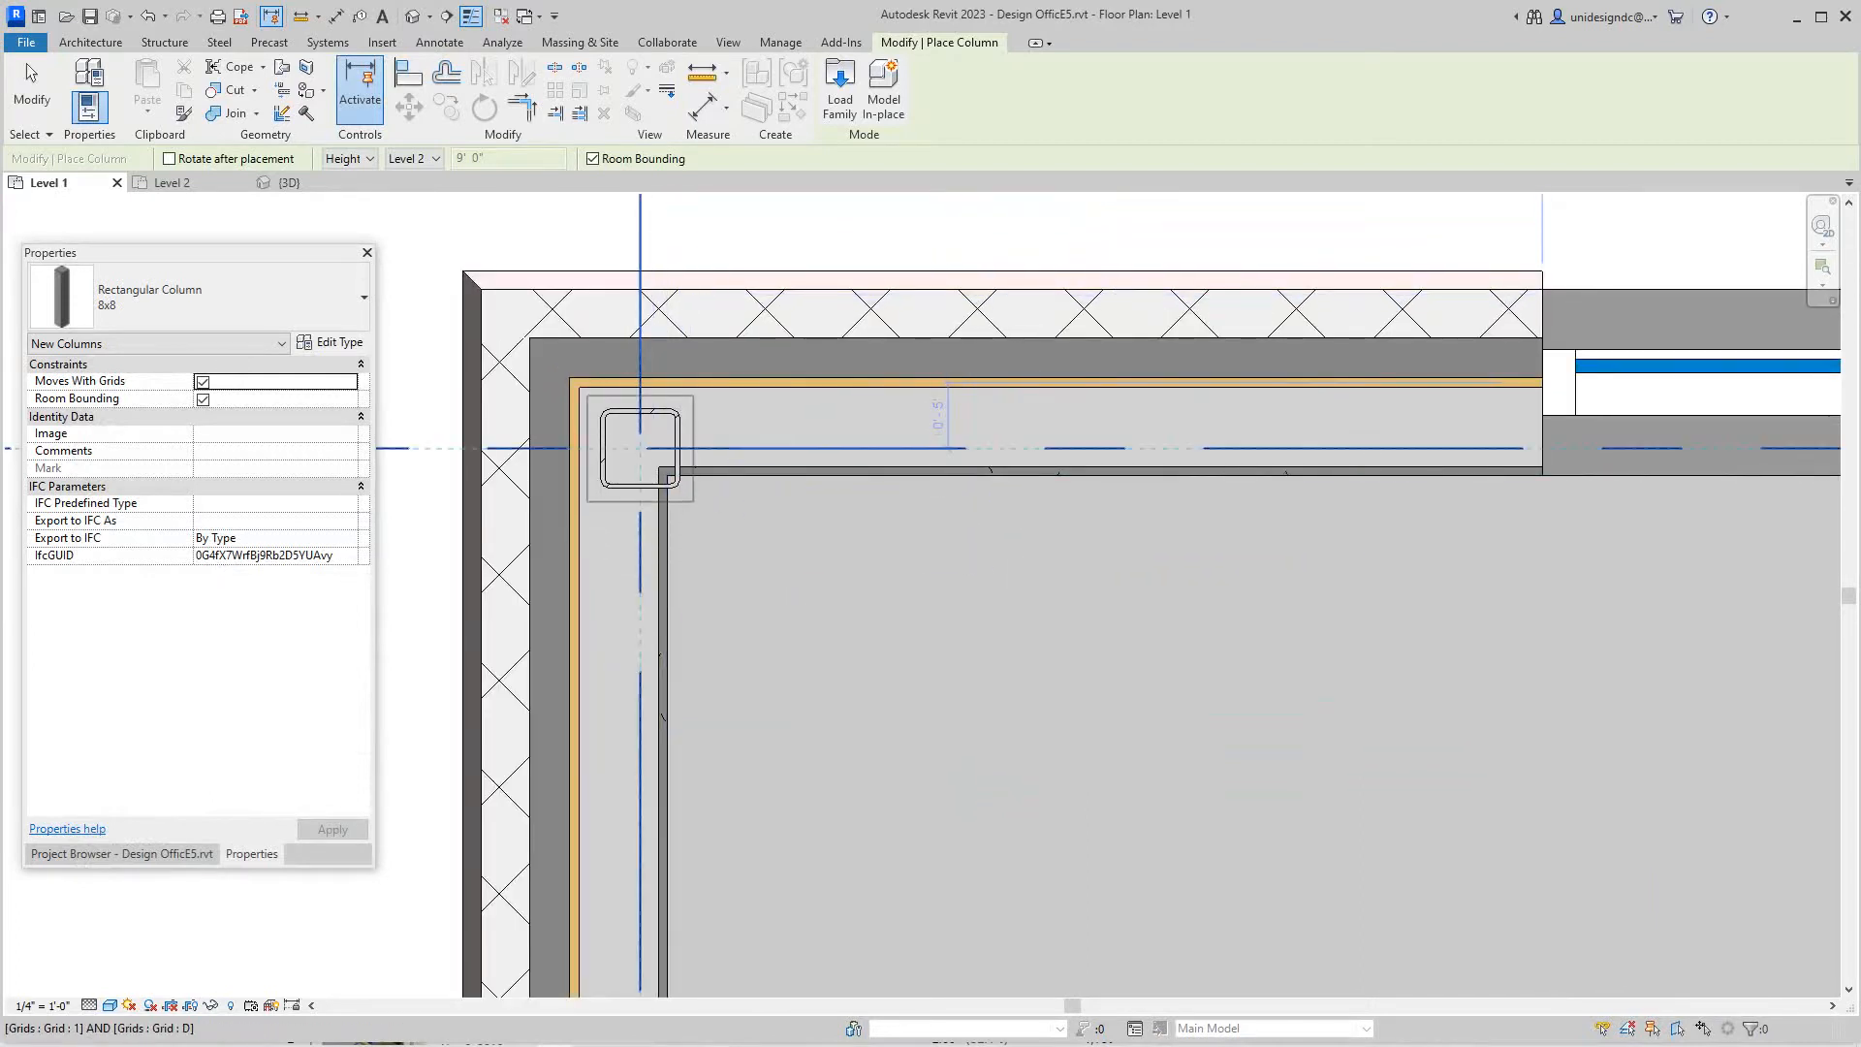
scroll(815, 480, down, 2)
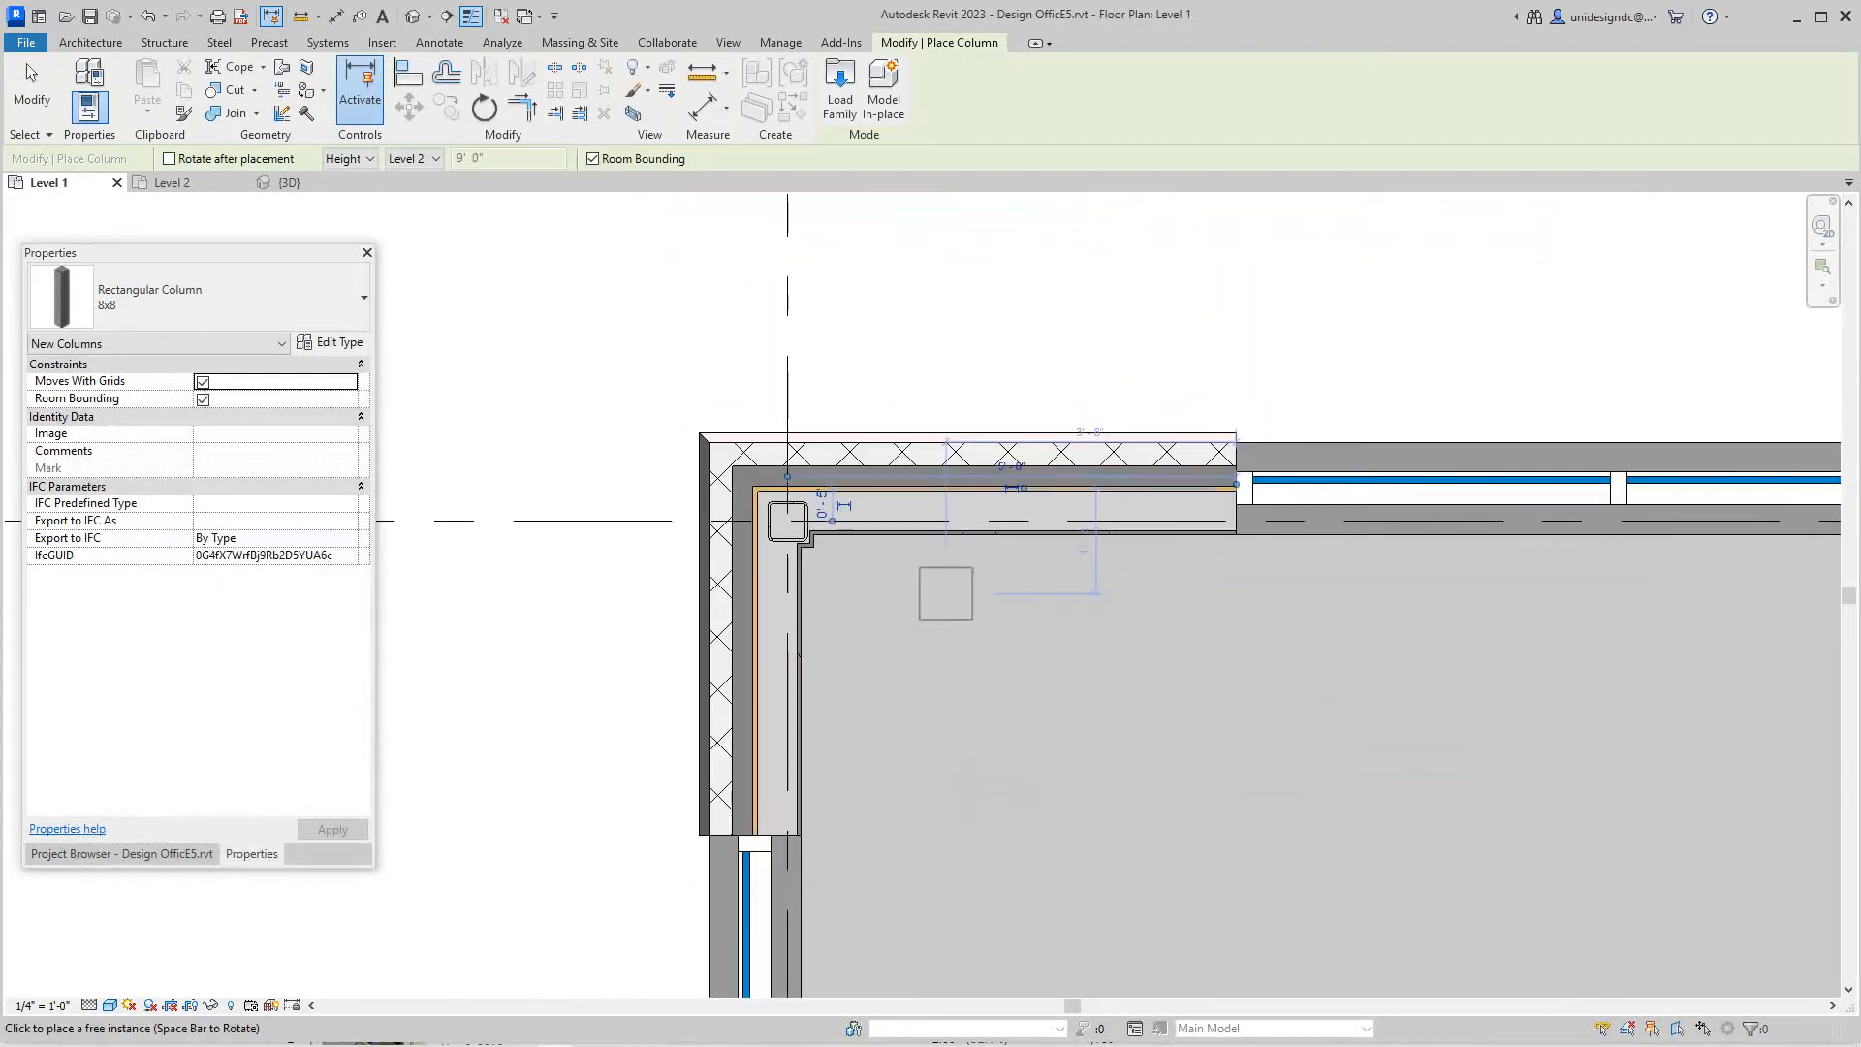
scroll(873, 524, up, 2)
scroll(873, 553, up, 2)
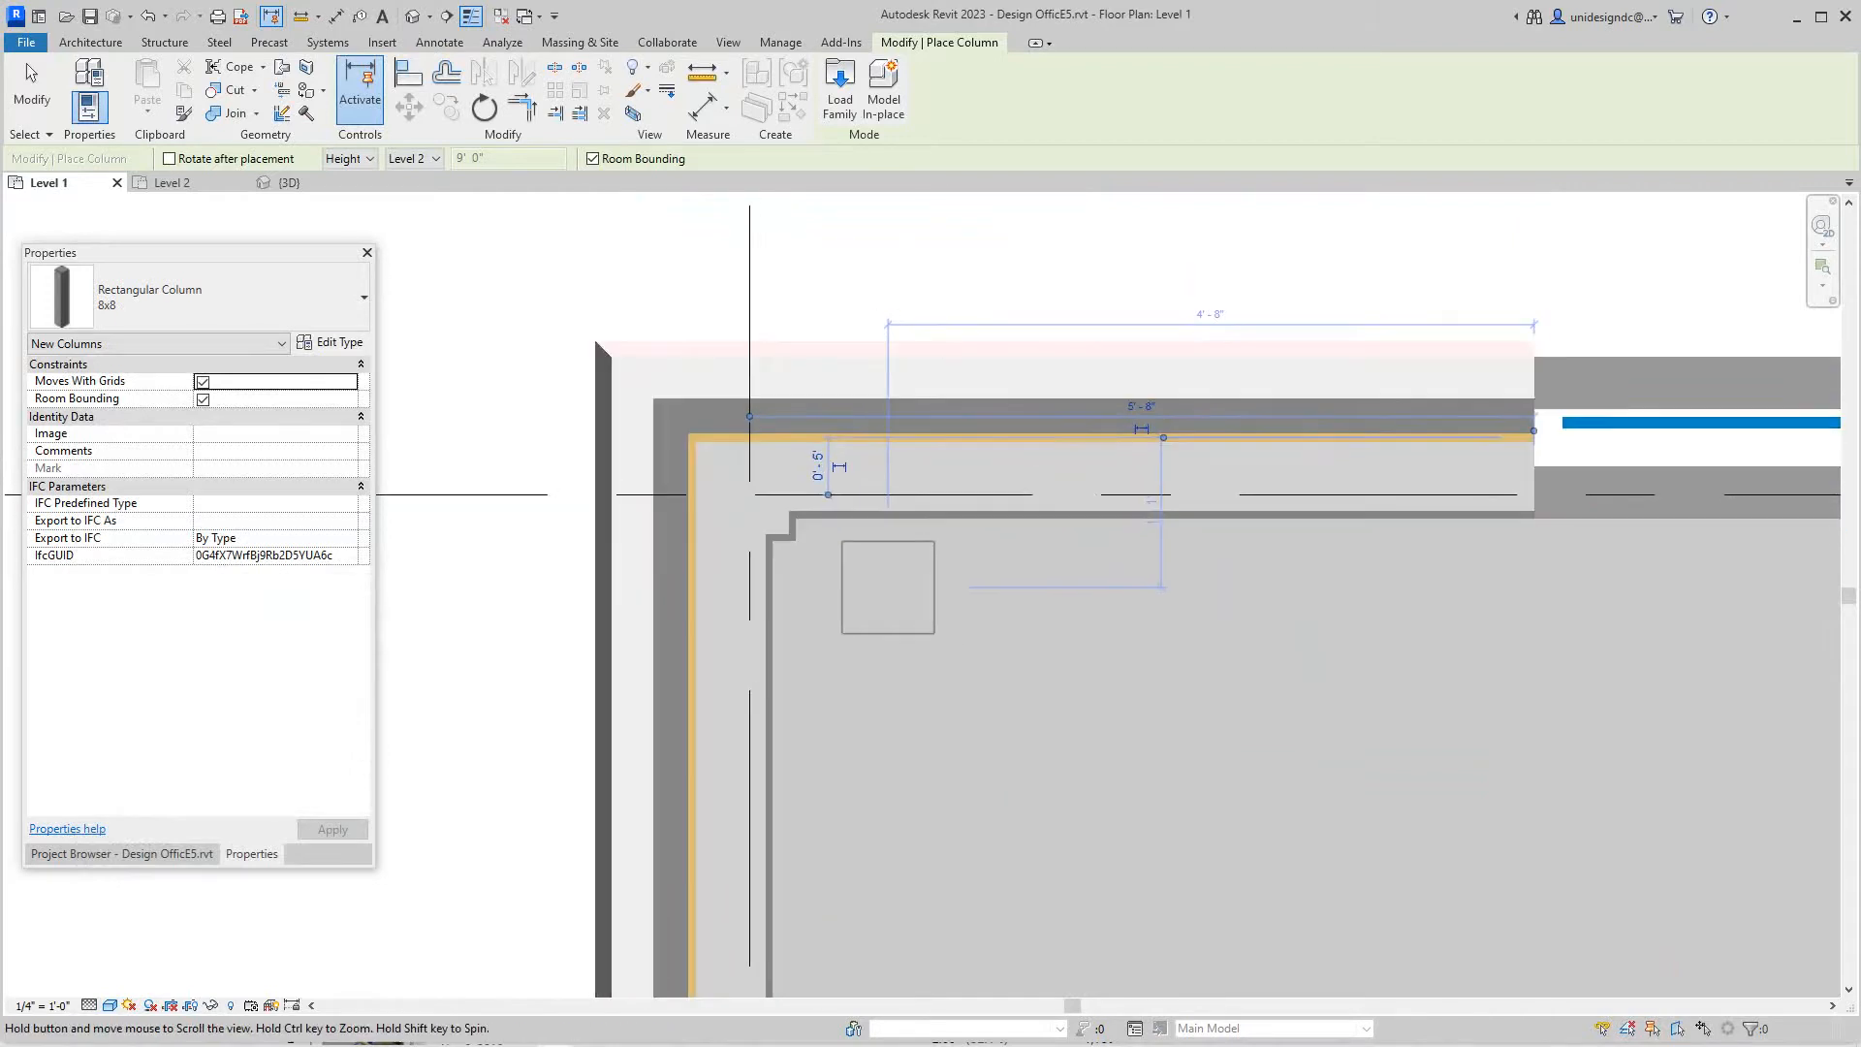
scroll(874, 582, down, 1)
scroll(786, 596, up, 2)
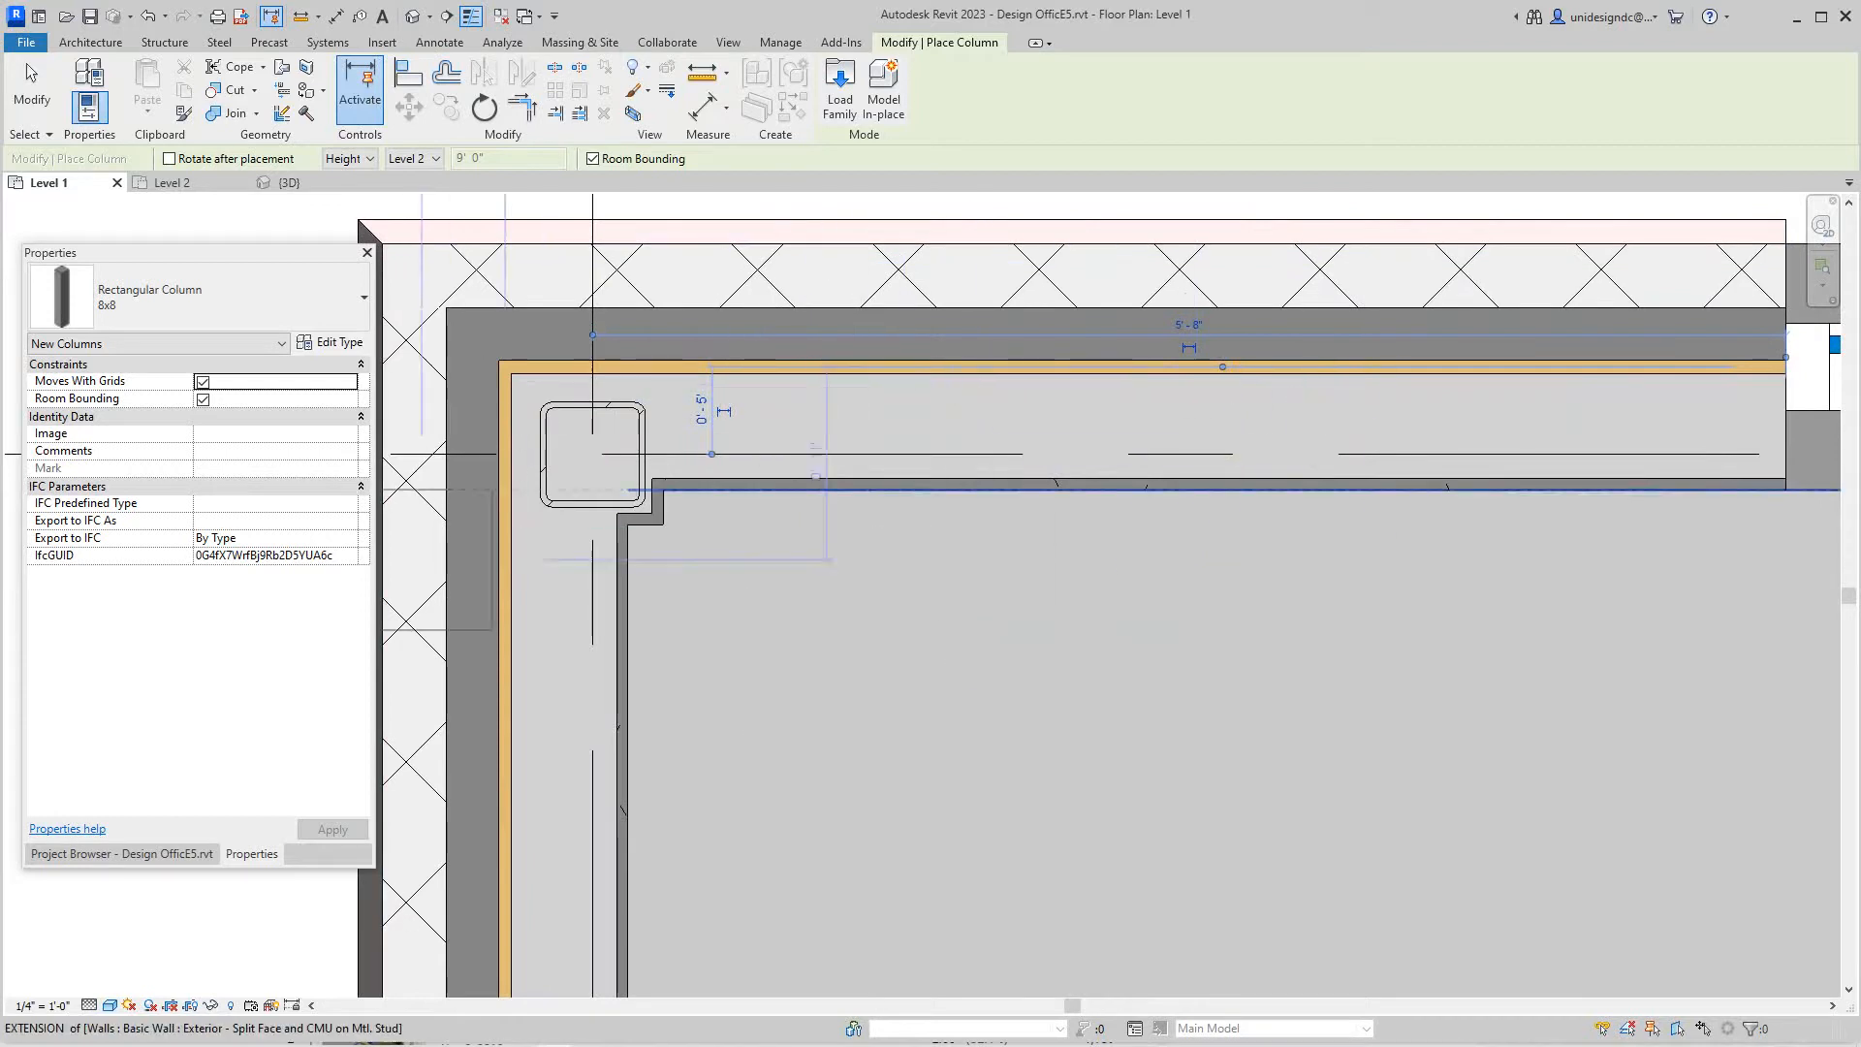
scroll(830, 625, down, 1)
scroll(727, 582, up, 1)
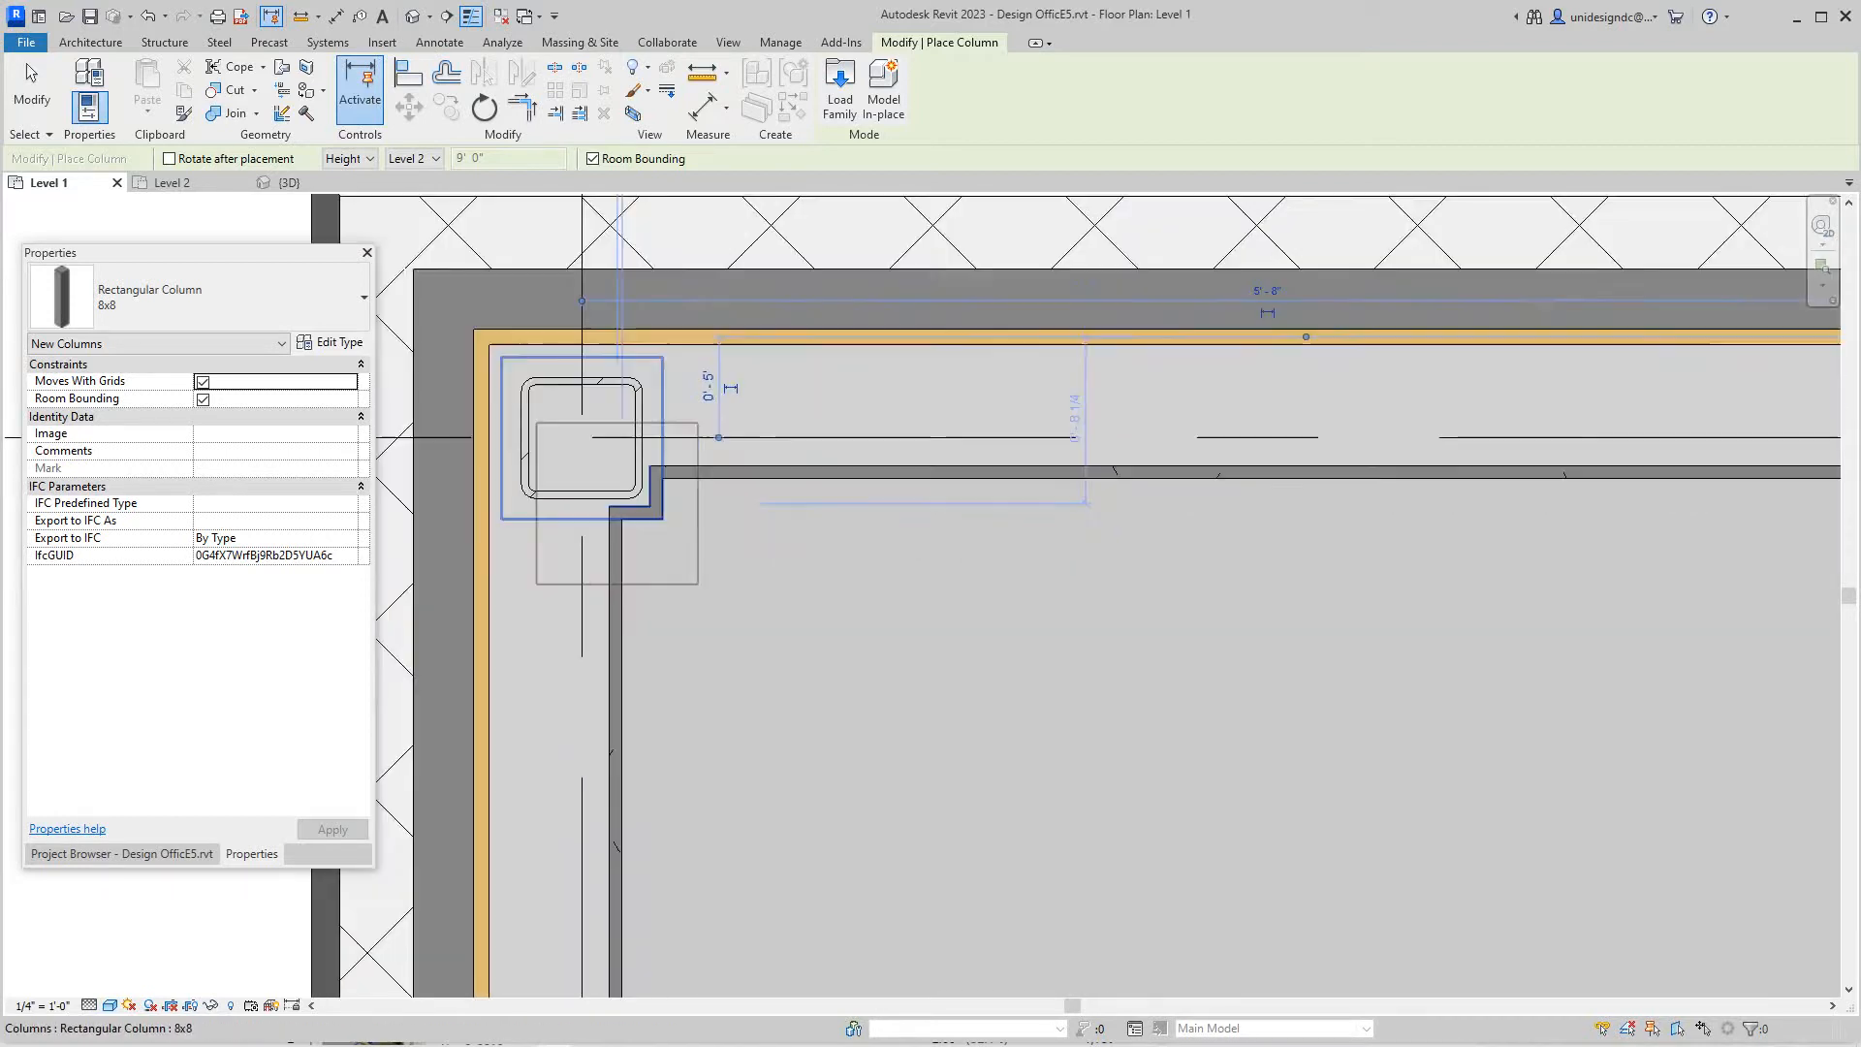
scroll(727, 582, down, 3)
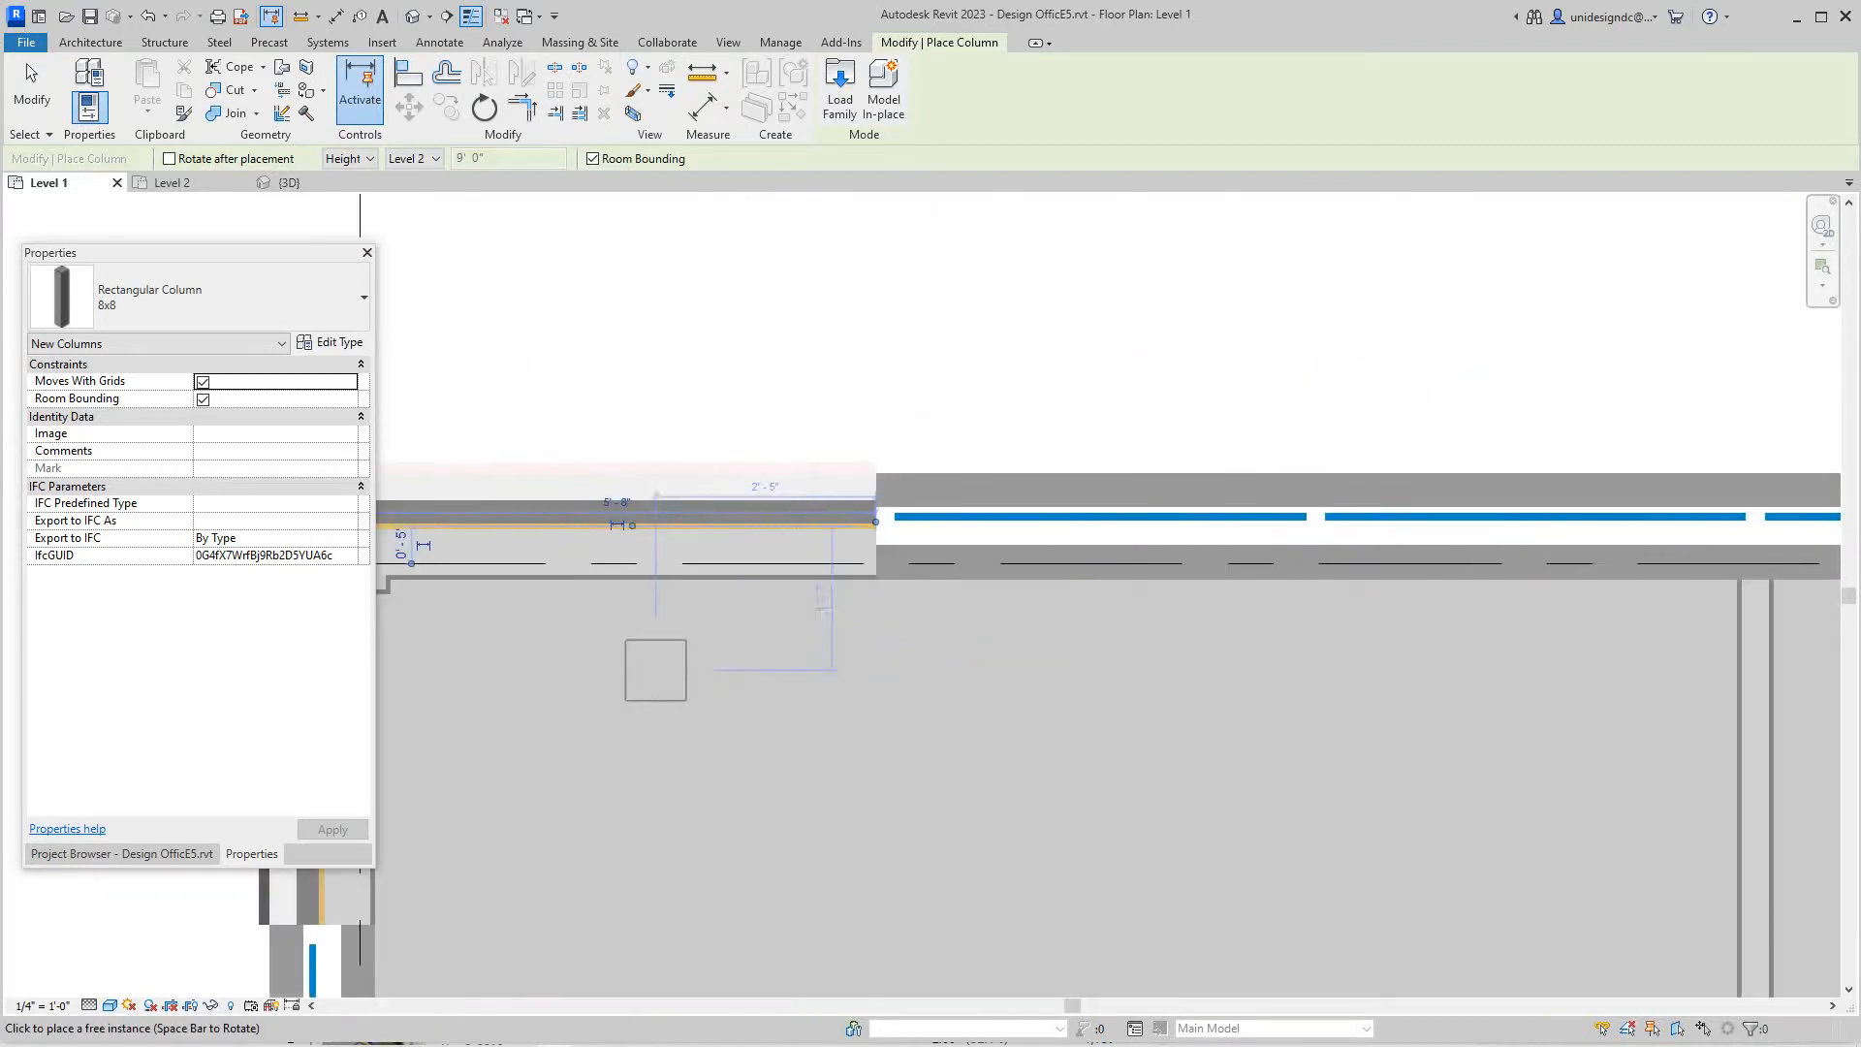
middle_drag(1019, 510, 655, 611)
middle_drag(1163, 495, 1018, 568)
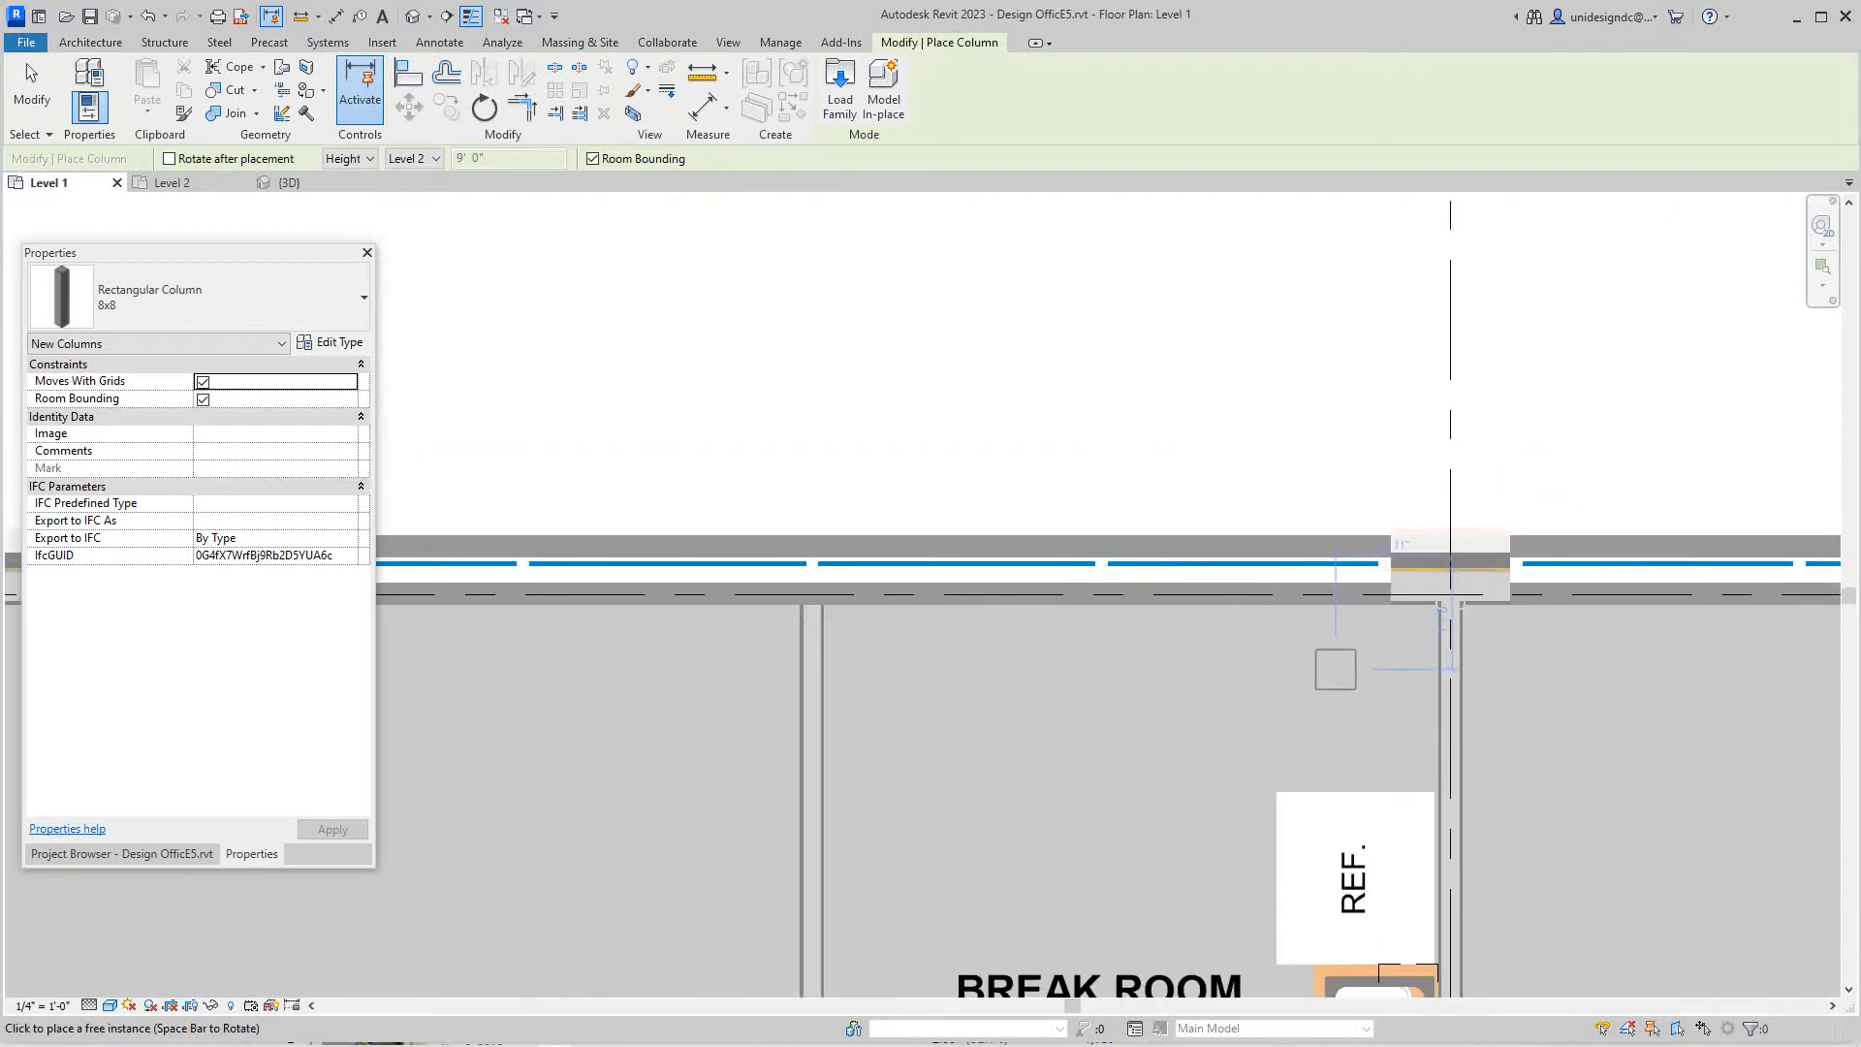
scroll(1454, 610, up, 2)
scroll(1513, 553, up, 2)
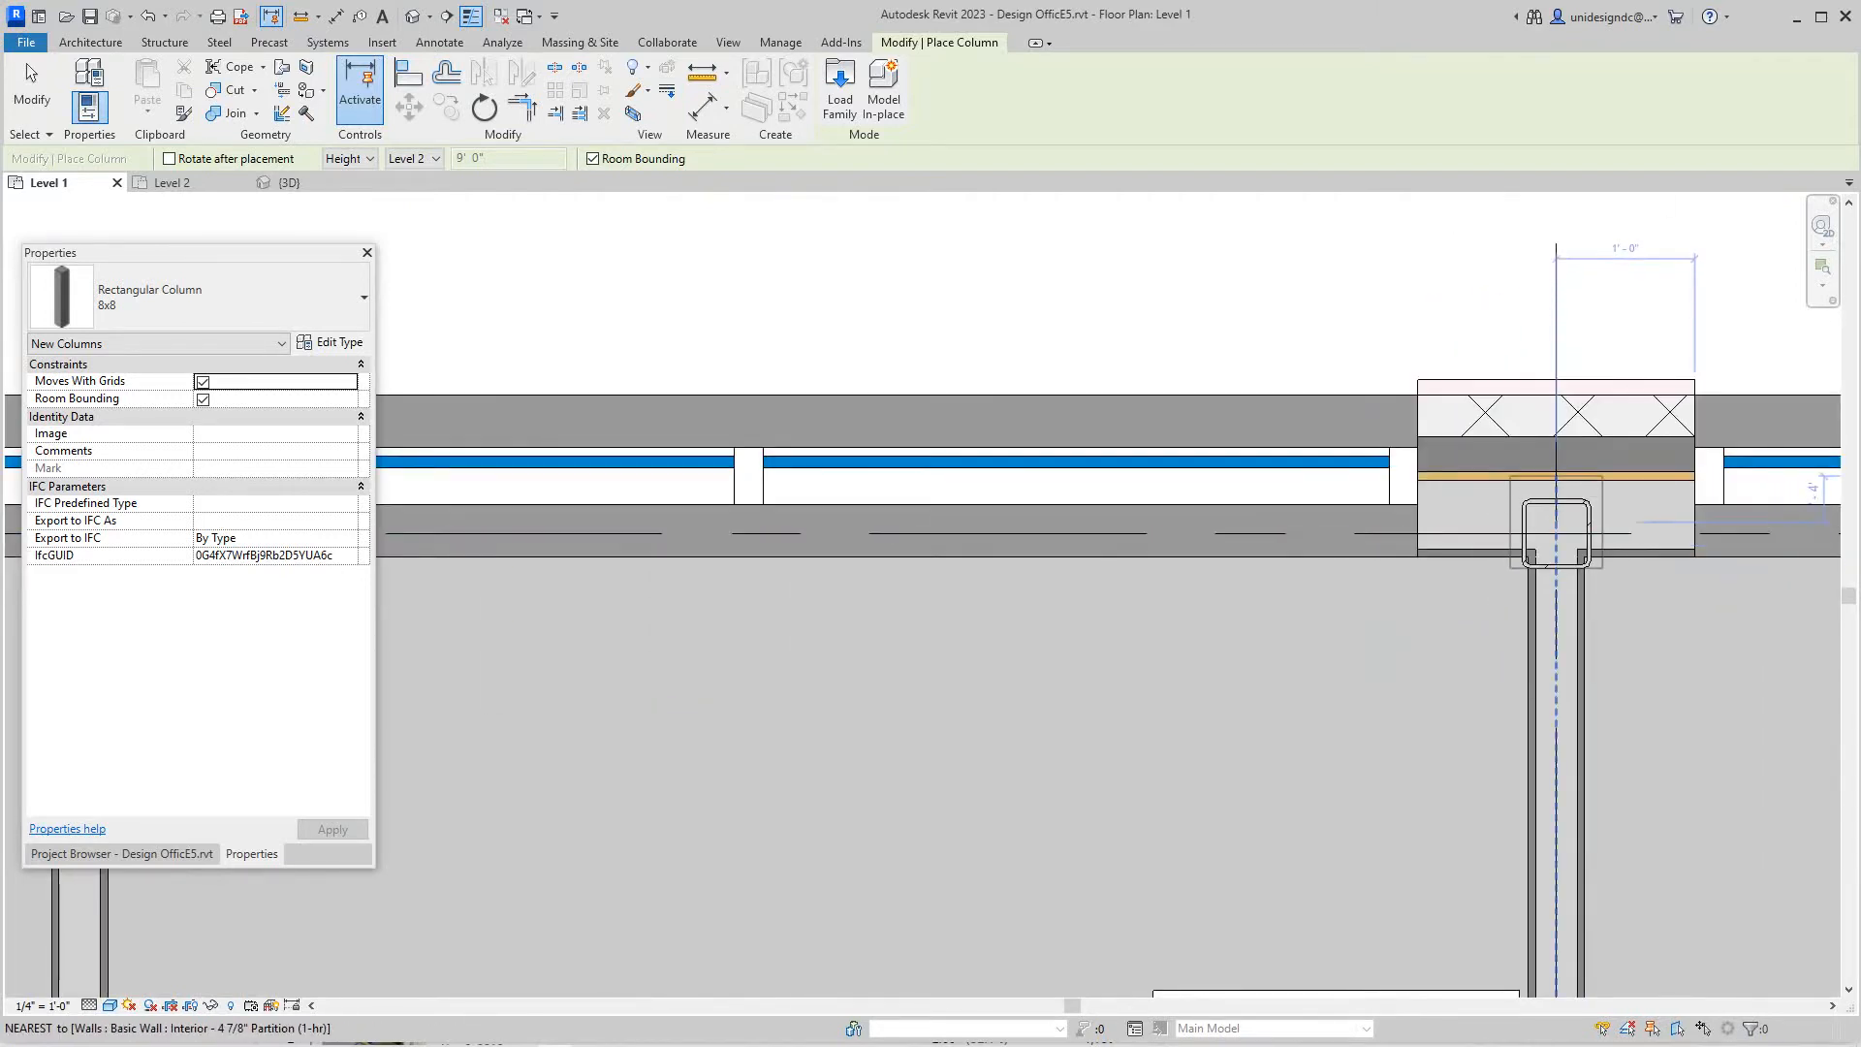
scroll(1556, 538, up, 1)
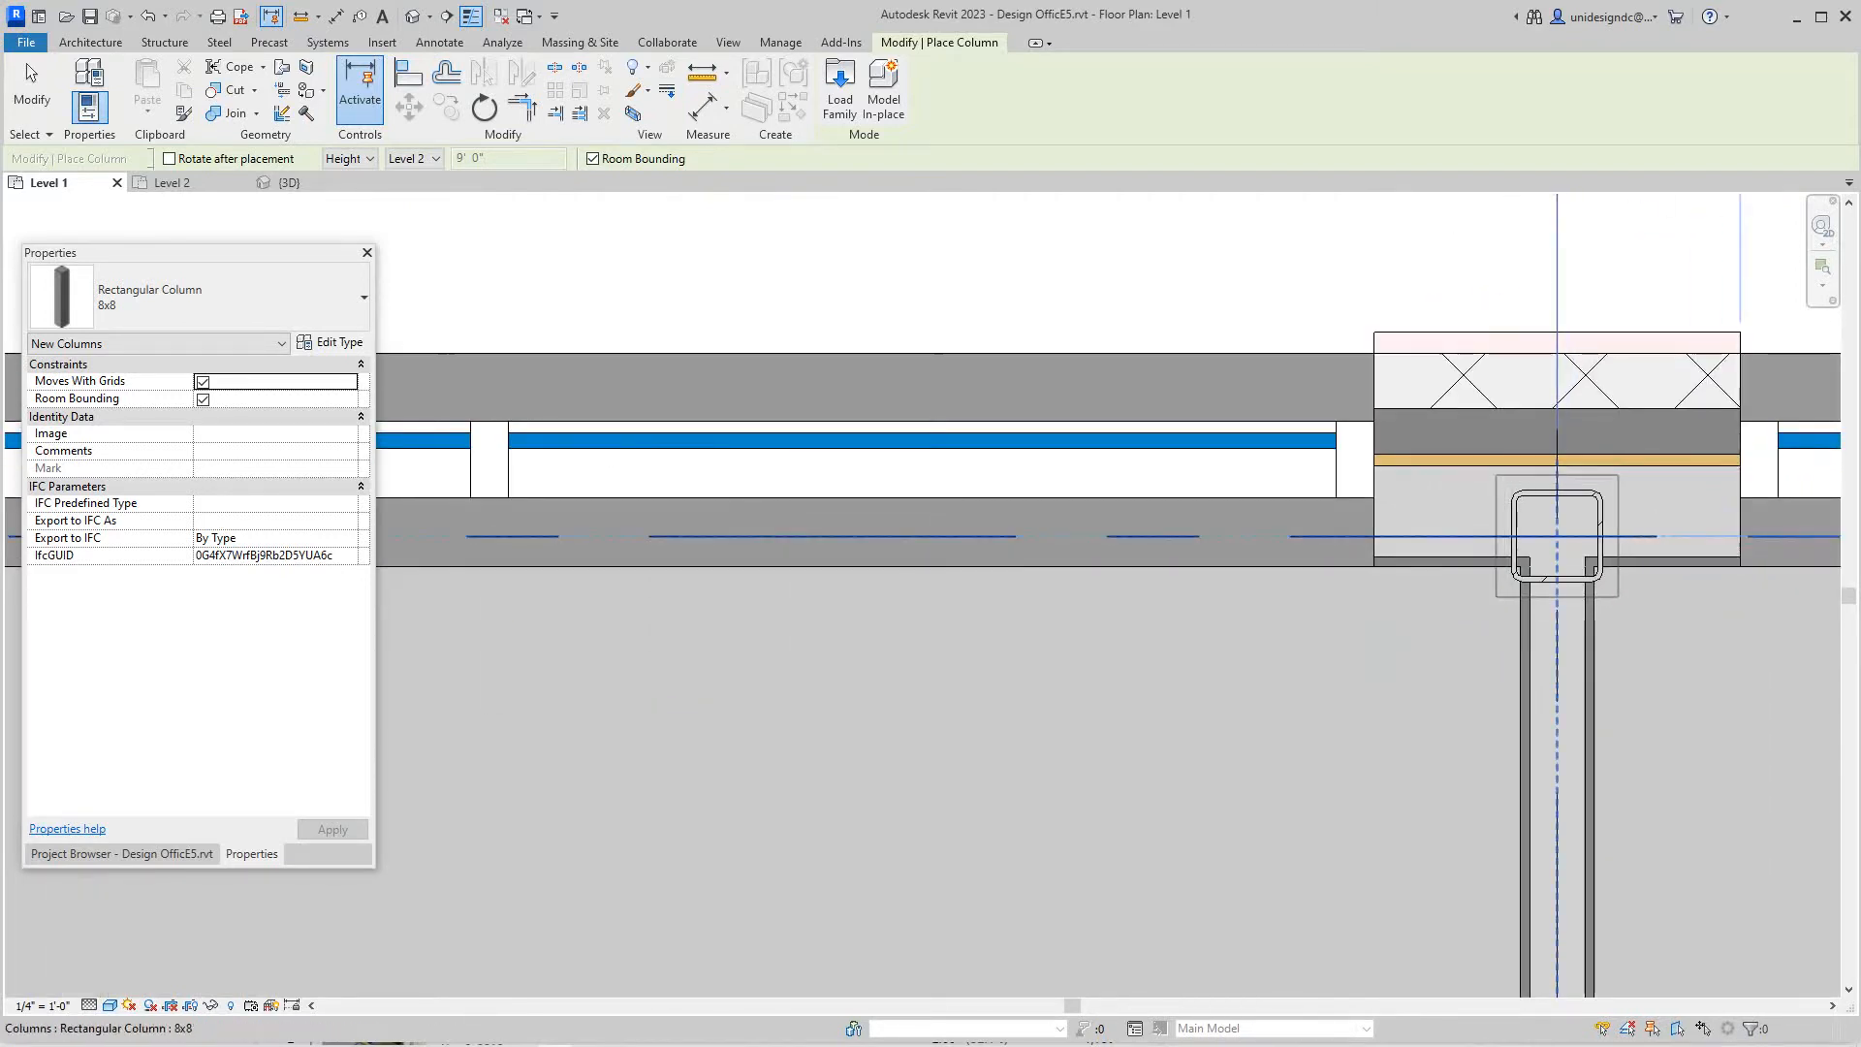
mouse_move(1559, 538)
middle_down()
mouse_move(1163, 583)
mouse_move(684, 480)
mouse_move(436, 479)
middle_up()
scroll(873, 494, down, 1)
middle_drag(872, 496, 1236, 465)
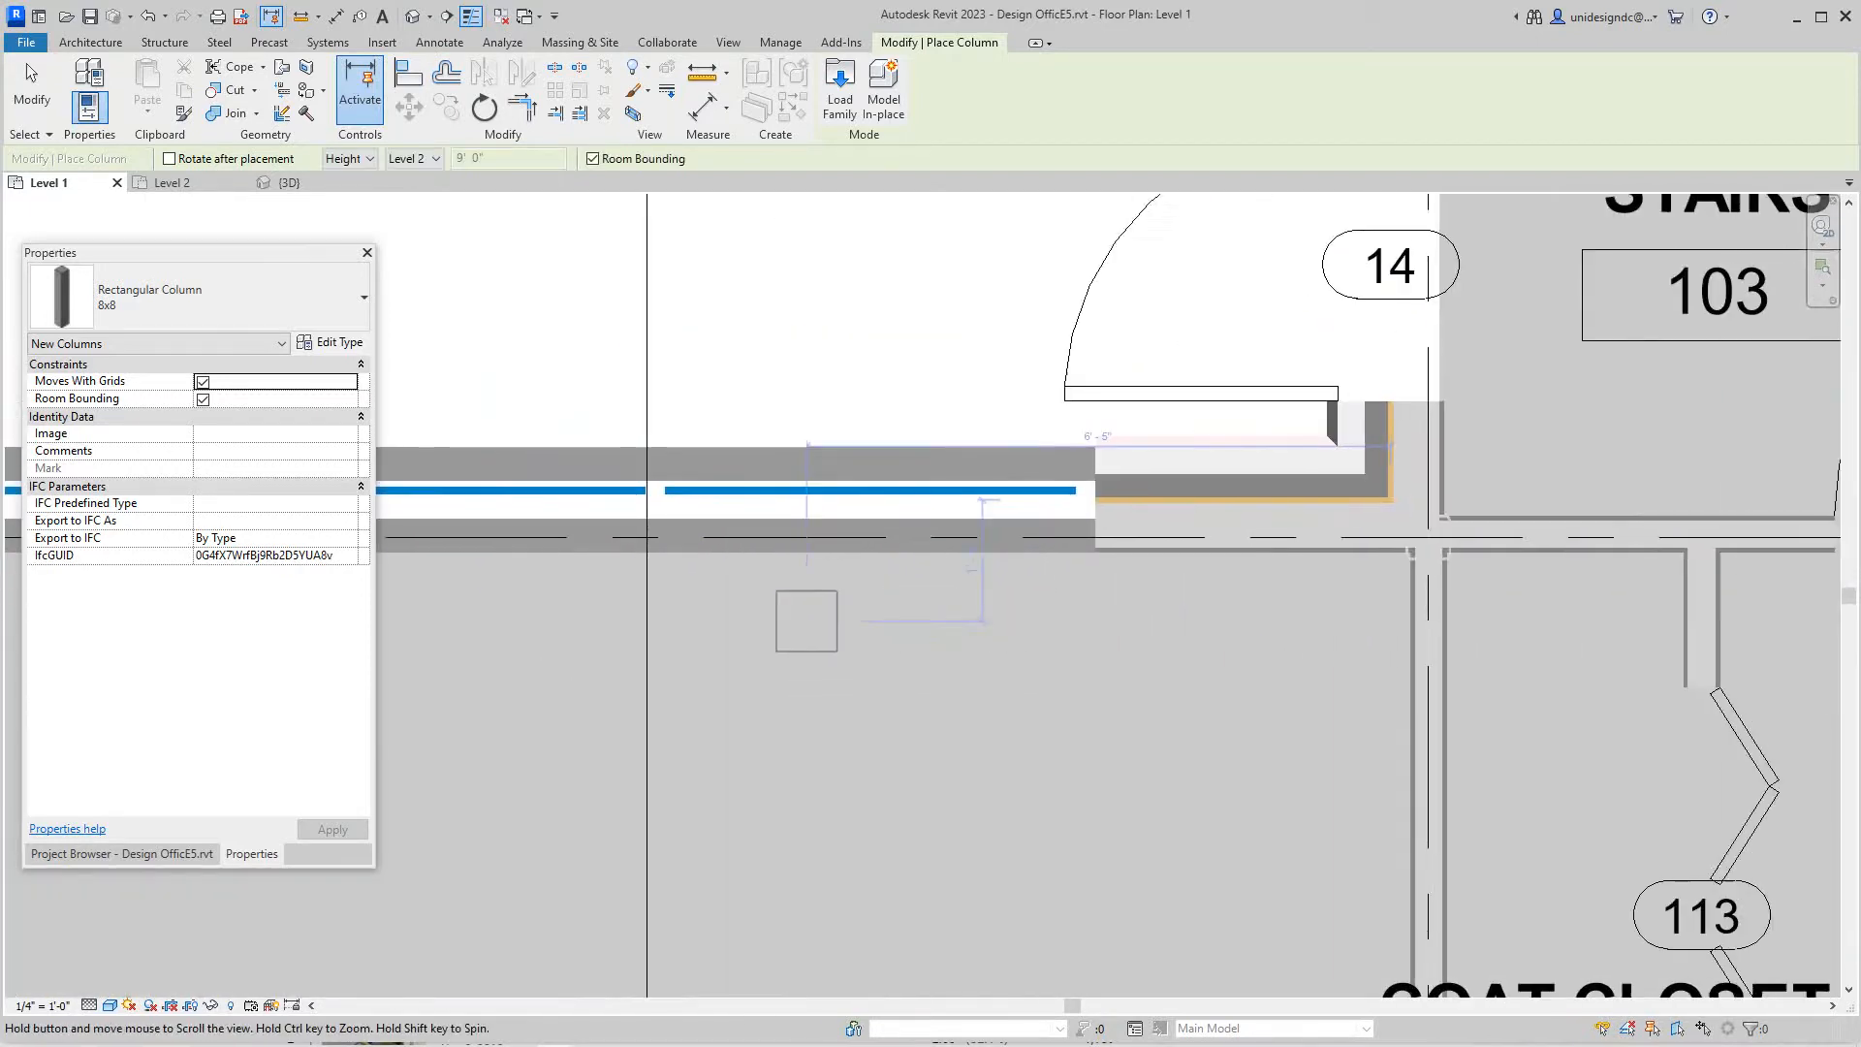
scroll(1105, 494, down, 1)
scroll(1208, 553, up, 1)
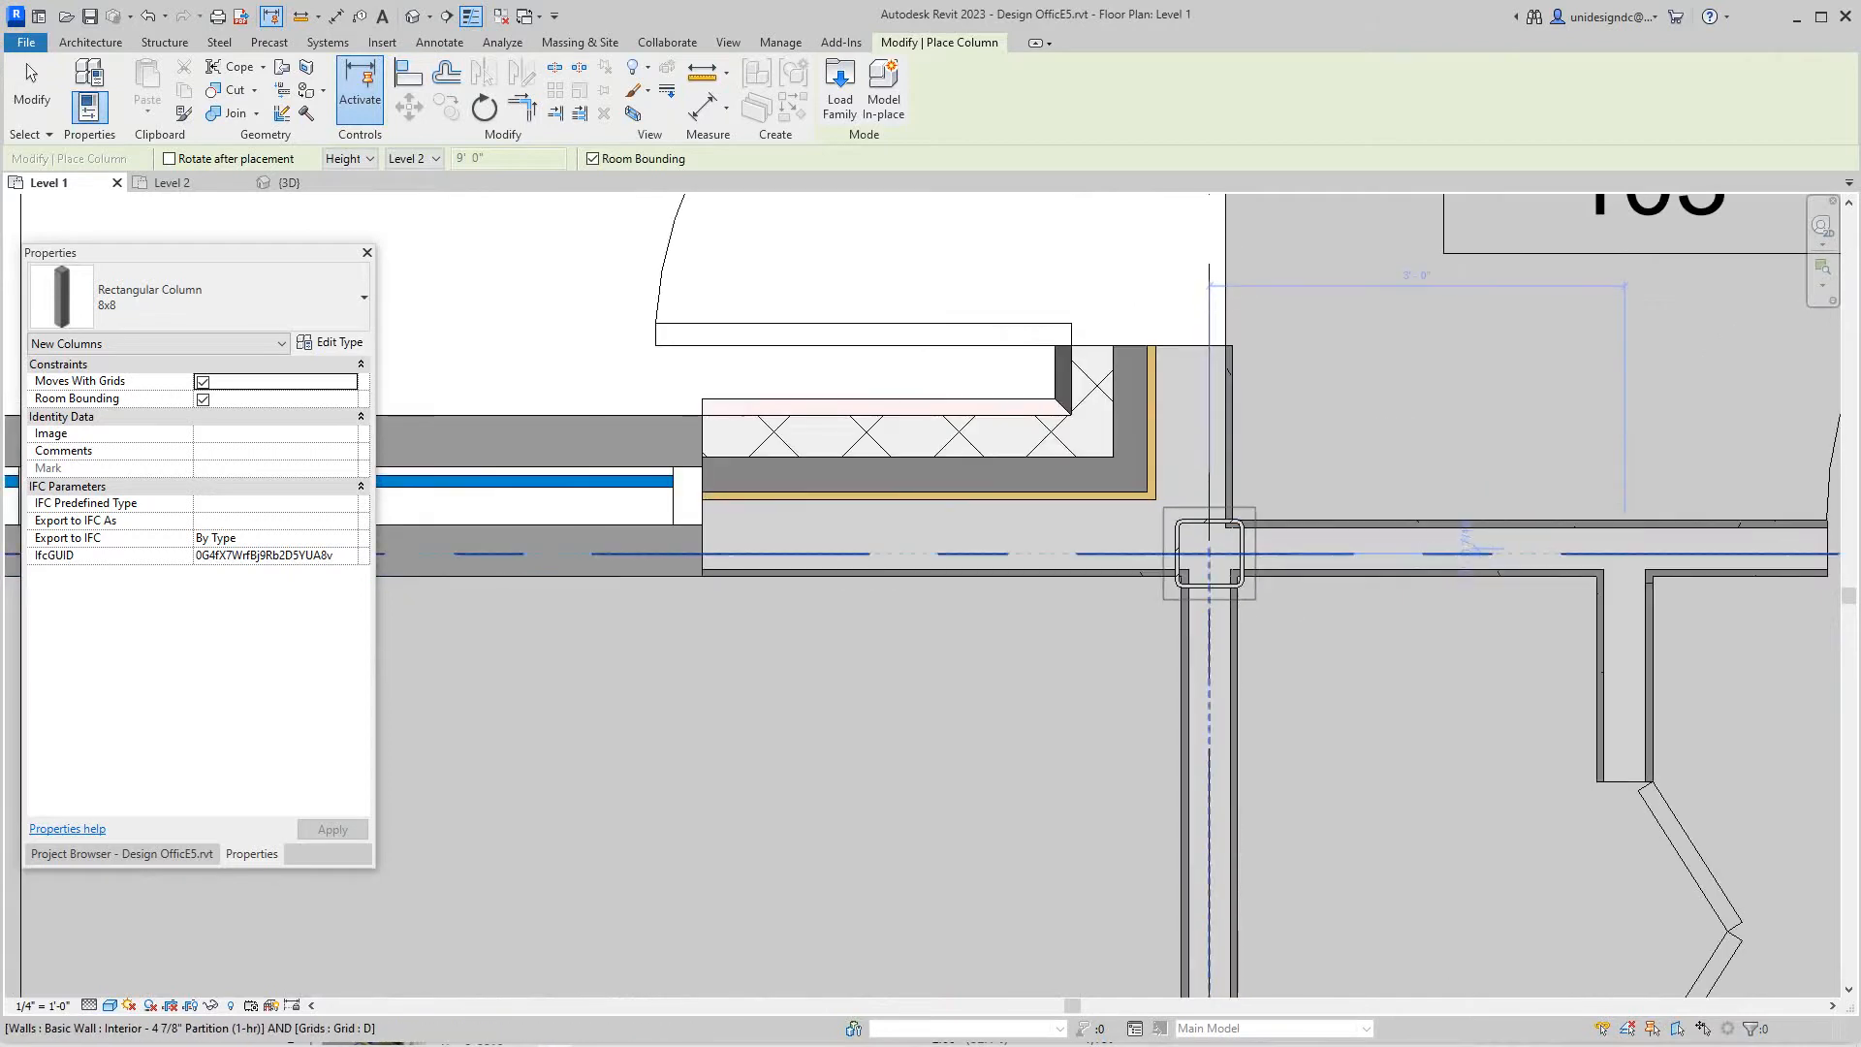
scroll(1212, 553, up, 1)
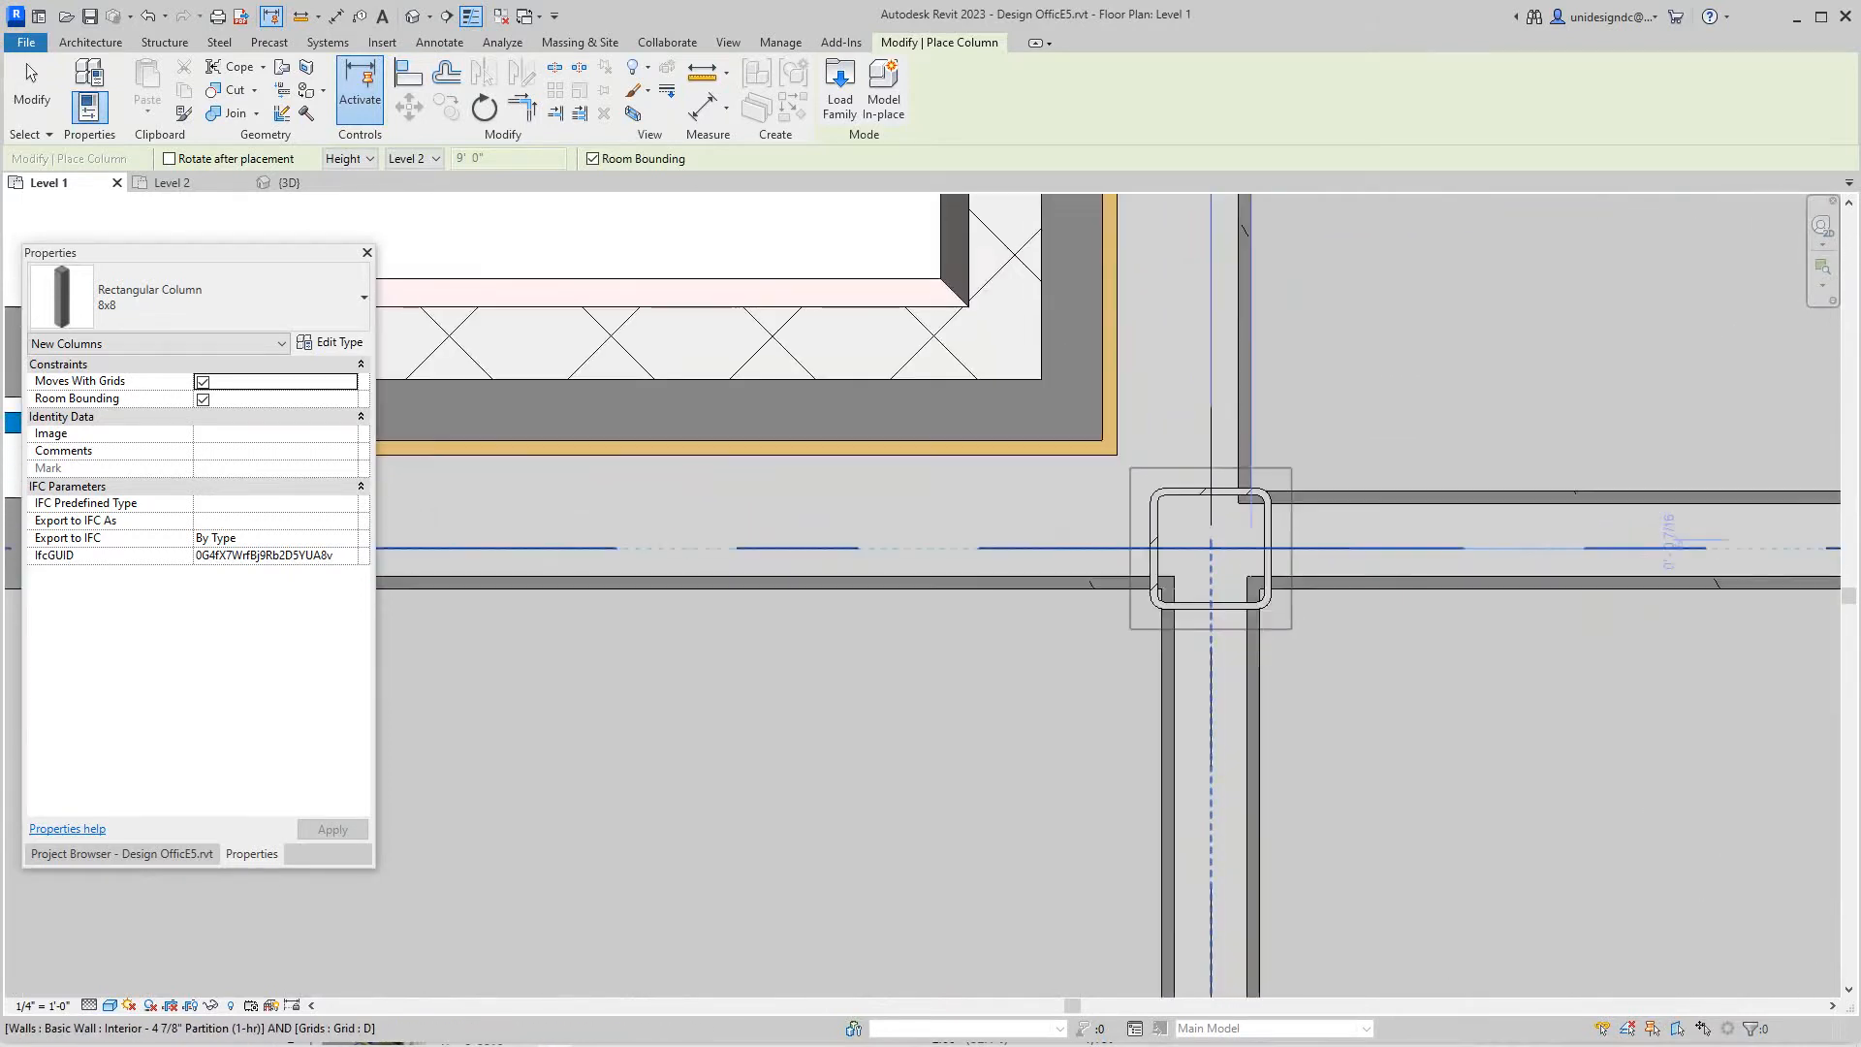
click(1212, 549)
scroll(1266, 582, down, 2)
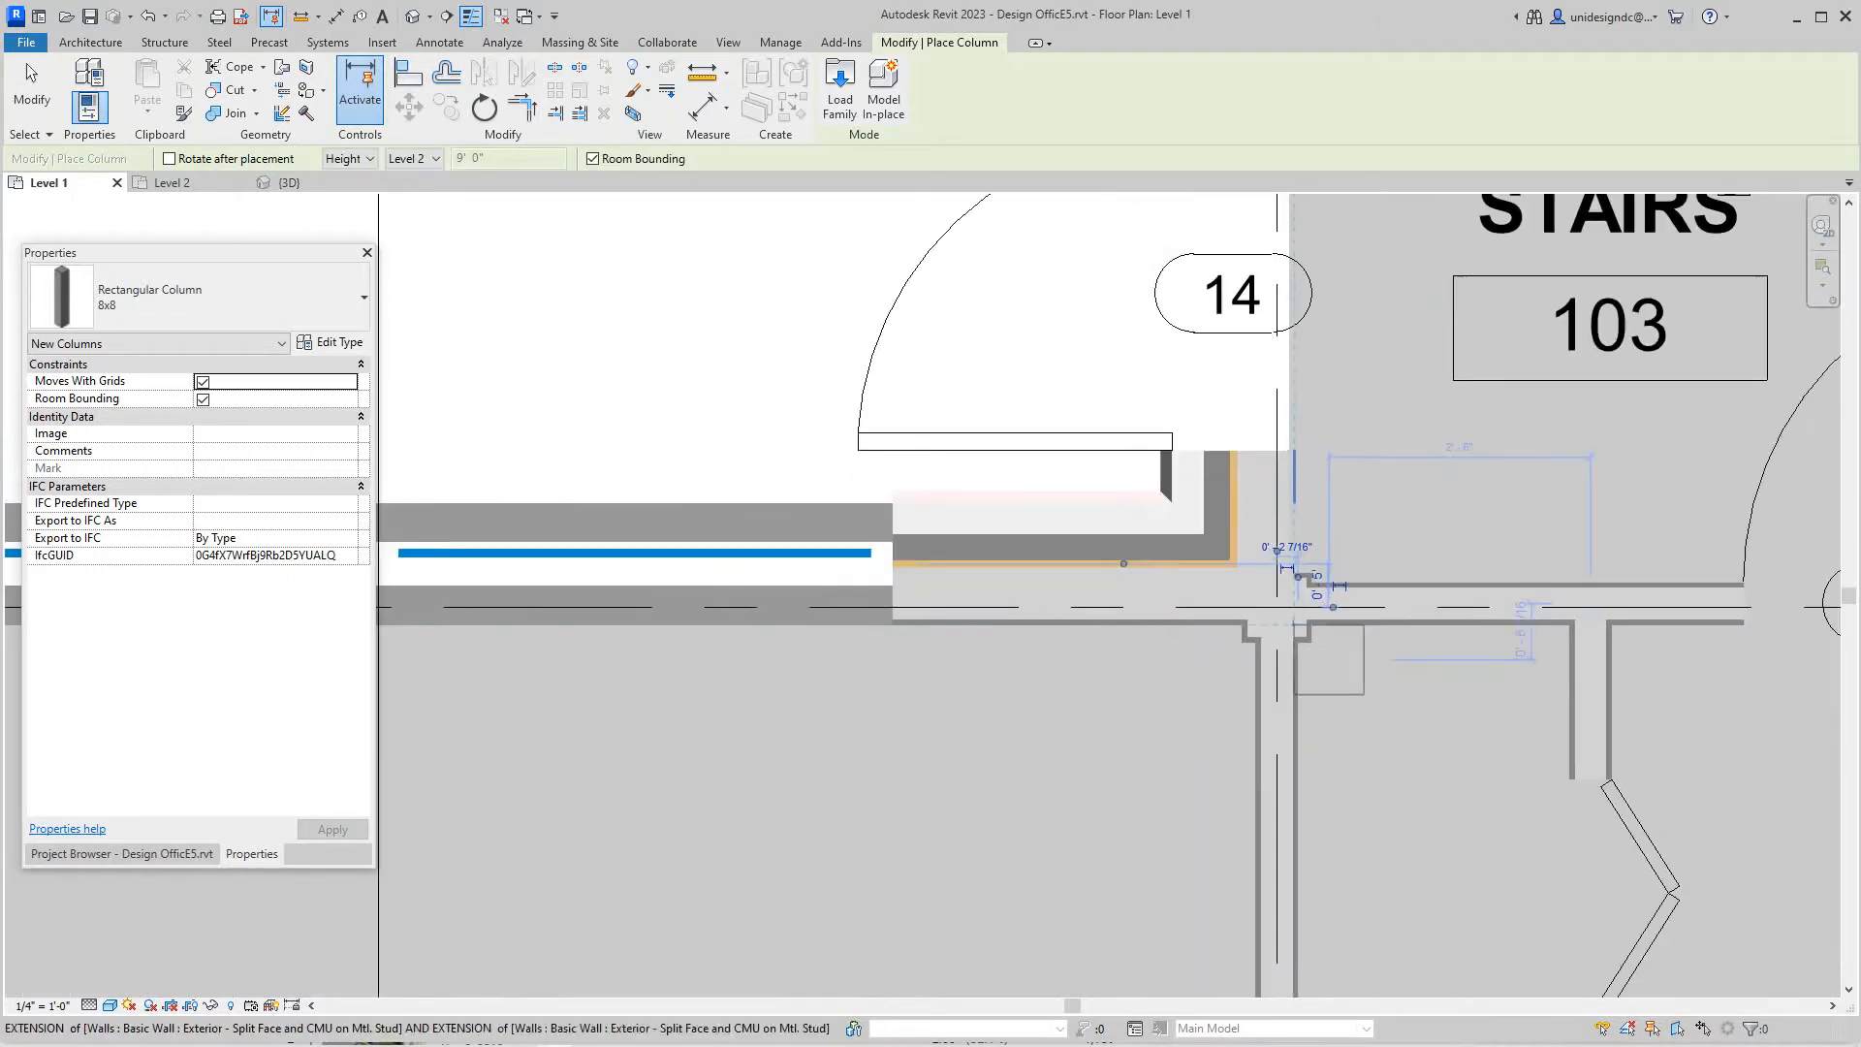
scroll(1295, 582, up, 1)
scroll(1301, 589, down, 2)
scroll(1339, 654, up, 1)
scroll(1235, 920, up, 1)
scroll(1234, 919, down, 2)
scroll(1324, 608, up, 1)
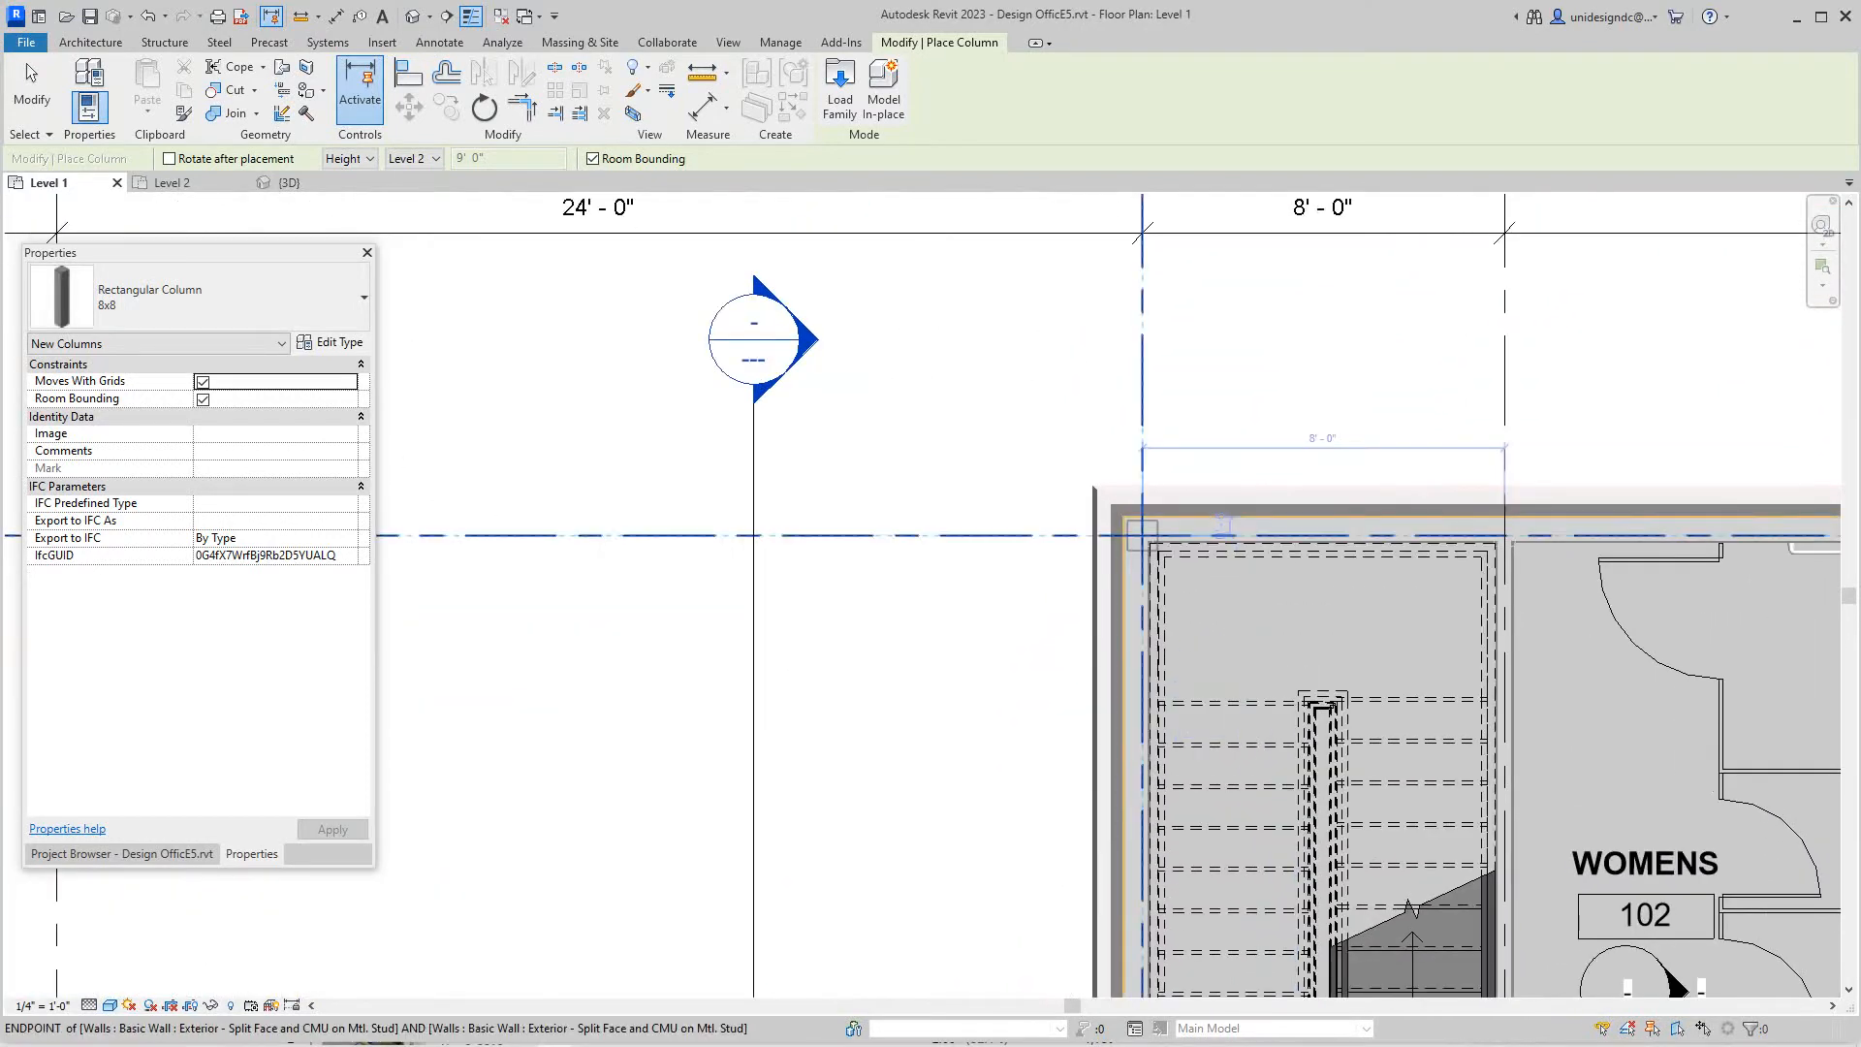
scroll(1325, 607, up, 1)
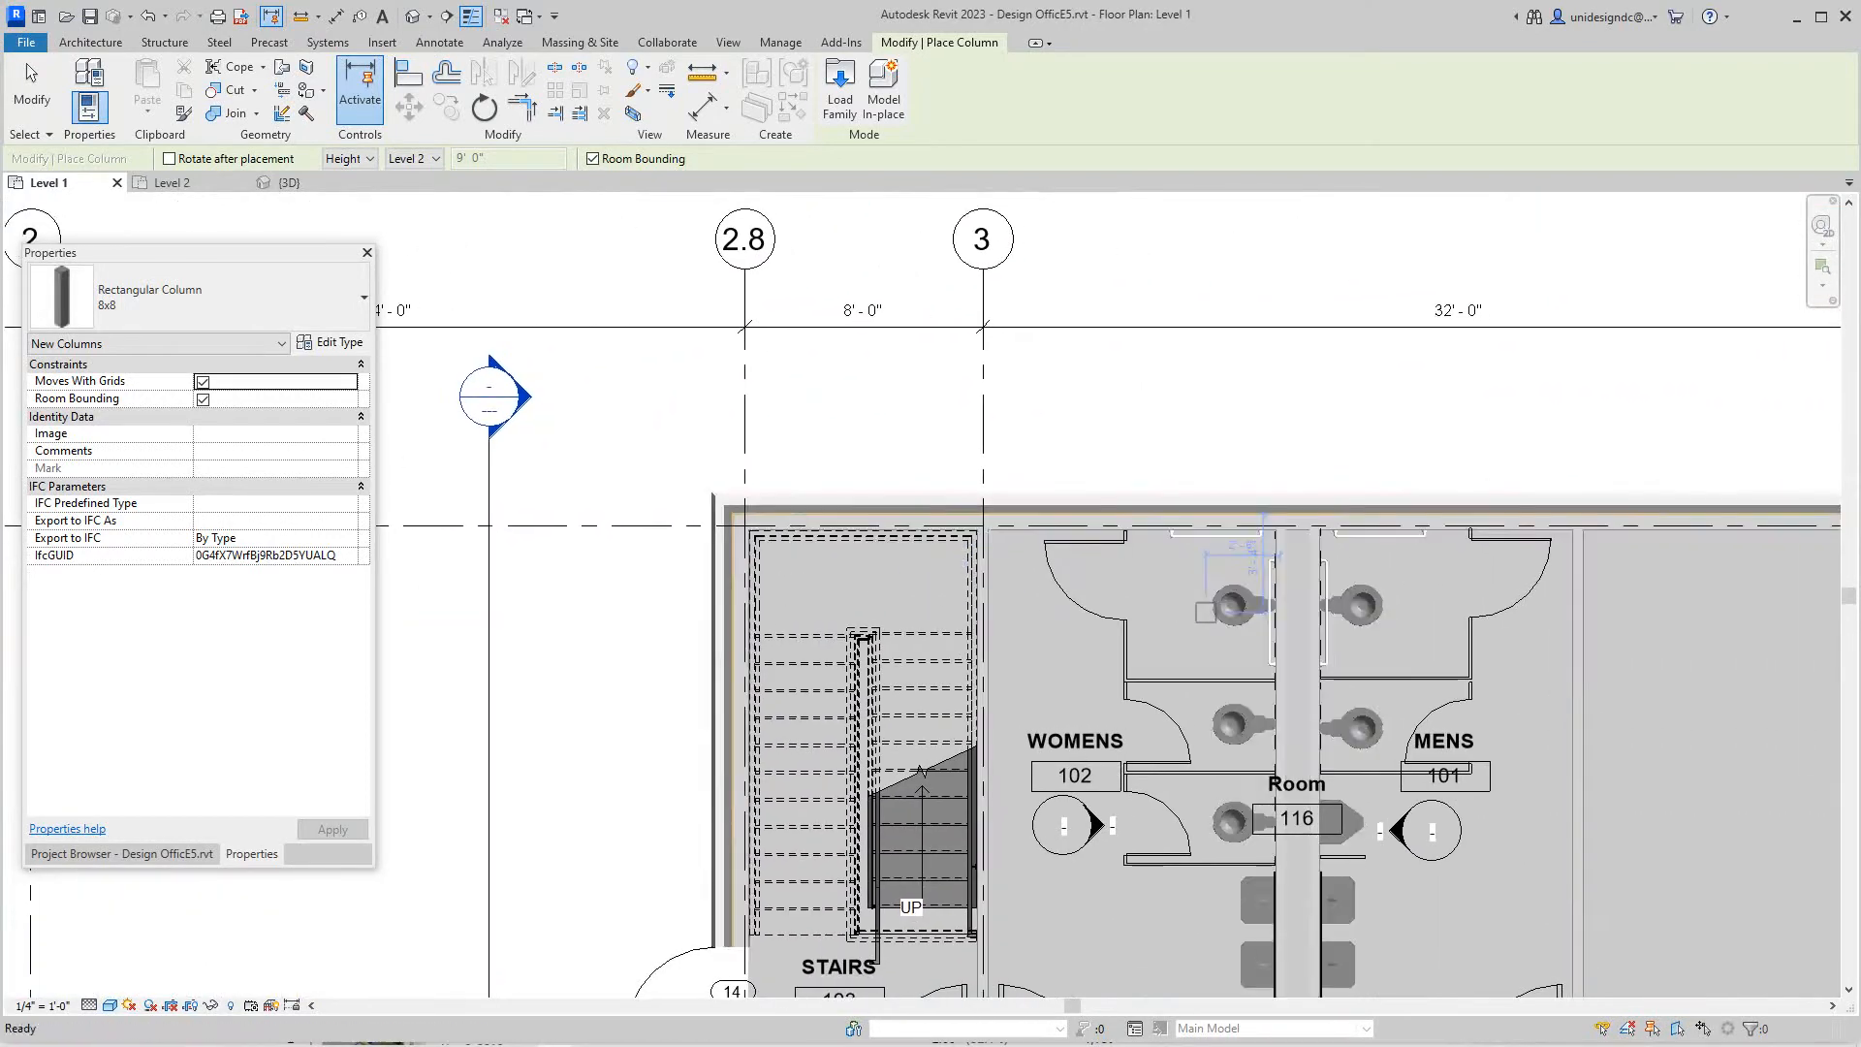
scroll(1048, 598, up, 1)
scroll(1019, 582, down, 1)
scroll(815, 611, up, 1)
middle_drag(874, 510, 1019, 655)
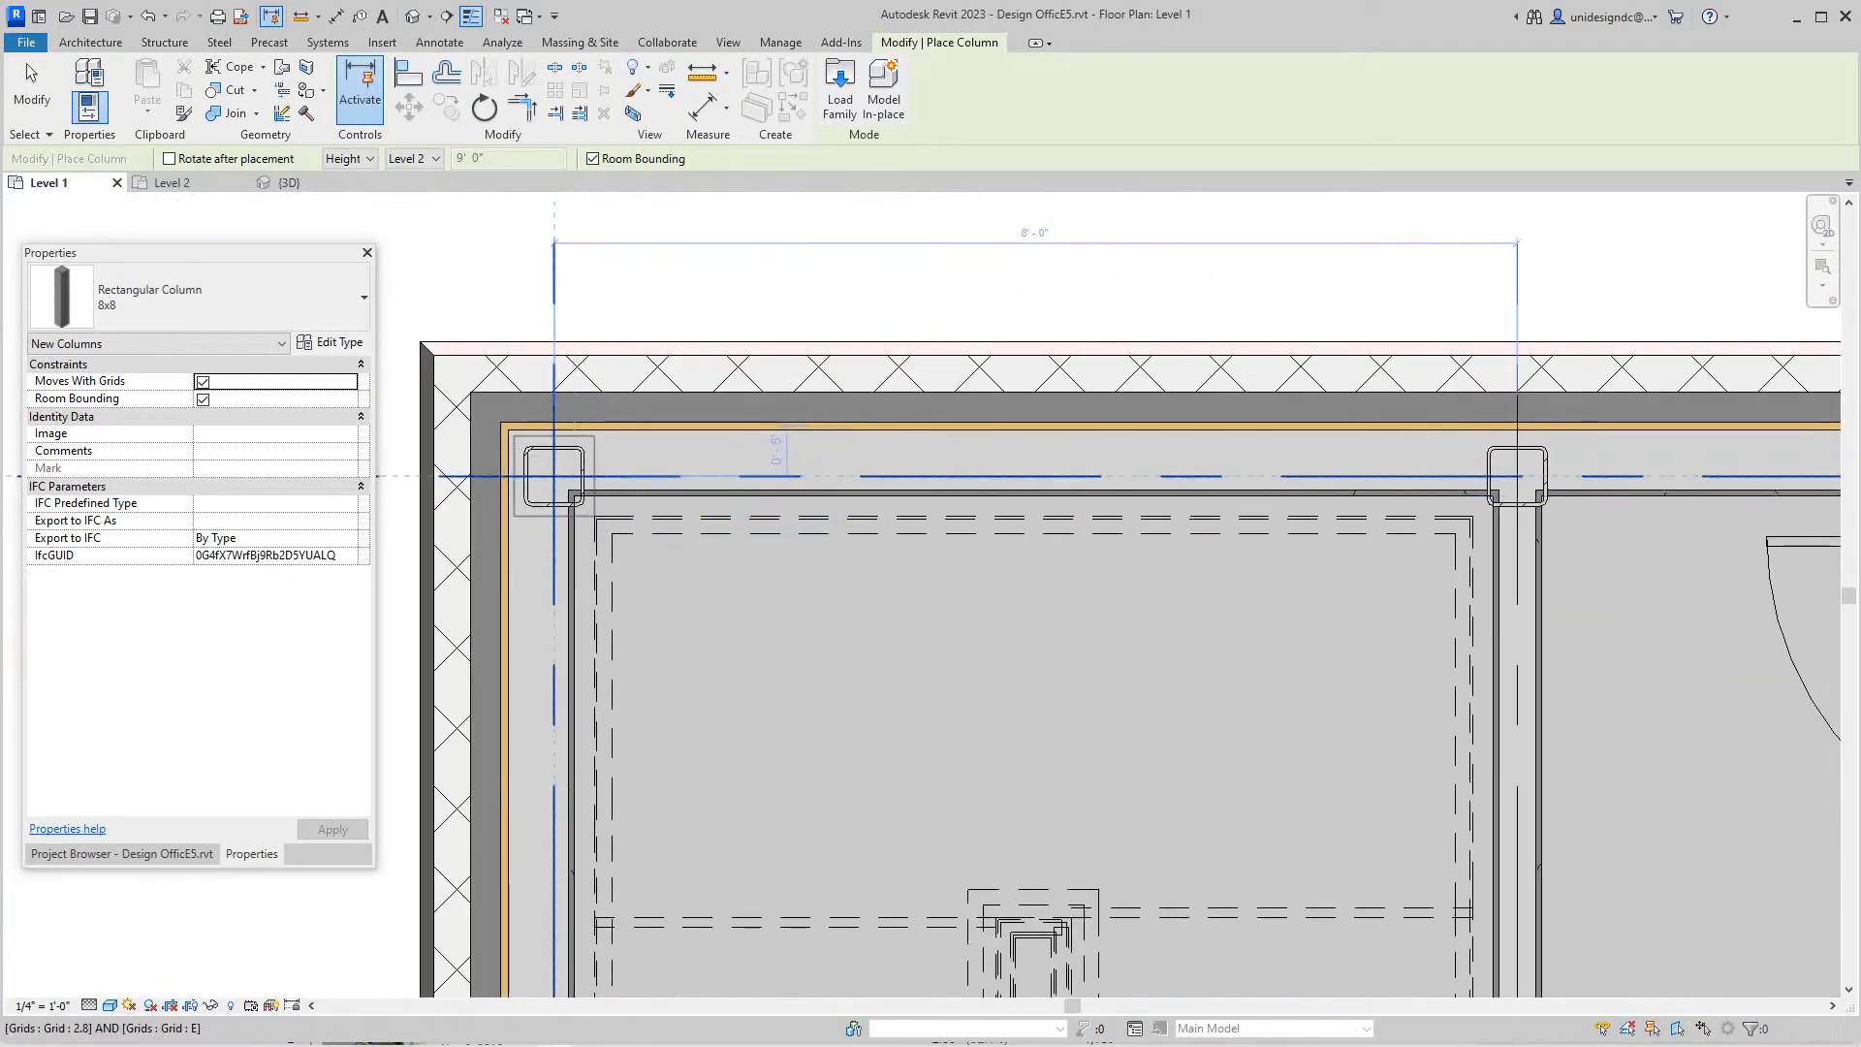
click(557, 474)
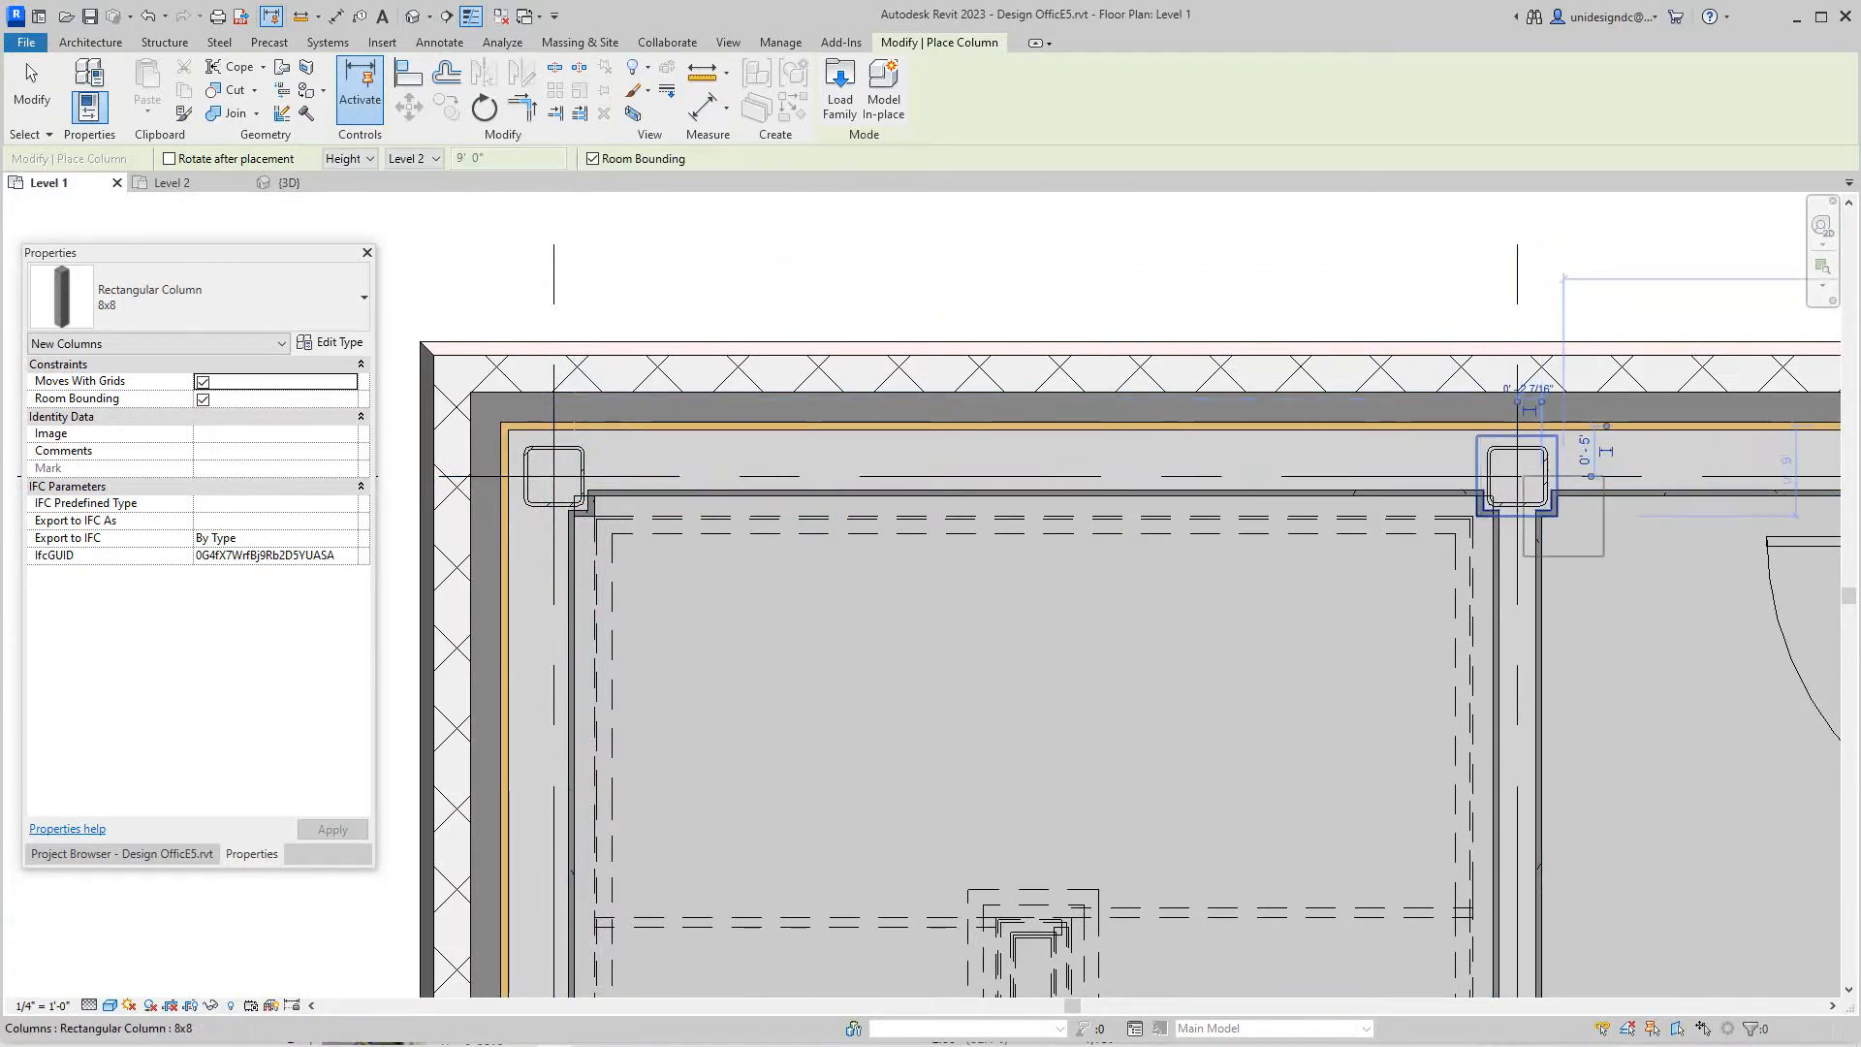
Place columns at grids 4/E and 5/E along the top wall, then move toward the Work Room.
mouse_move(1520, 468)
middle_down()
mouse_move(874, 377)
mouse_move(436, 376)
middle_up()
scroll(1309, 437, up, 2)
scroll(1309, 436, down, 3)
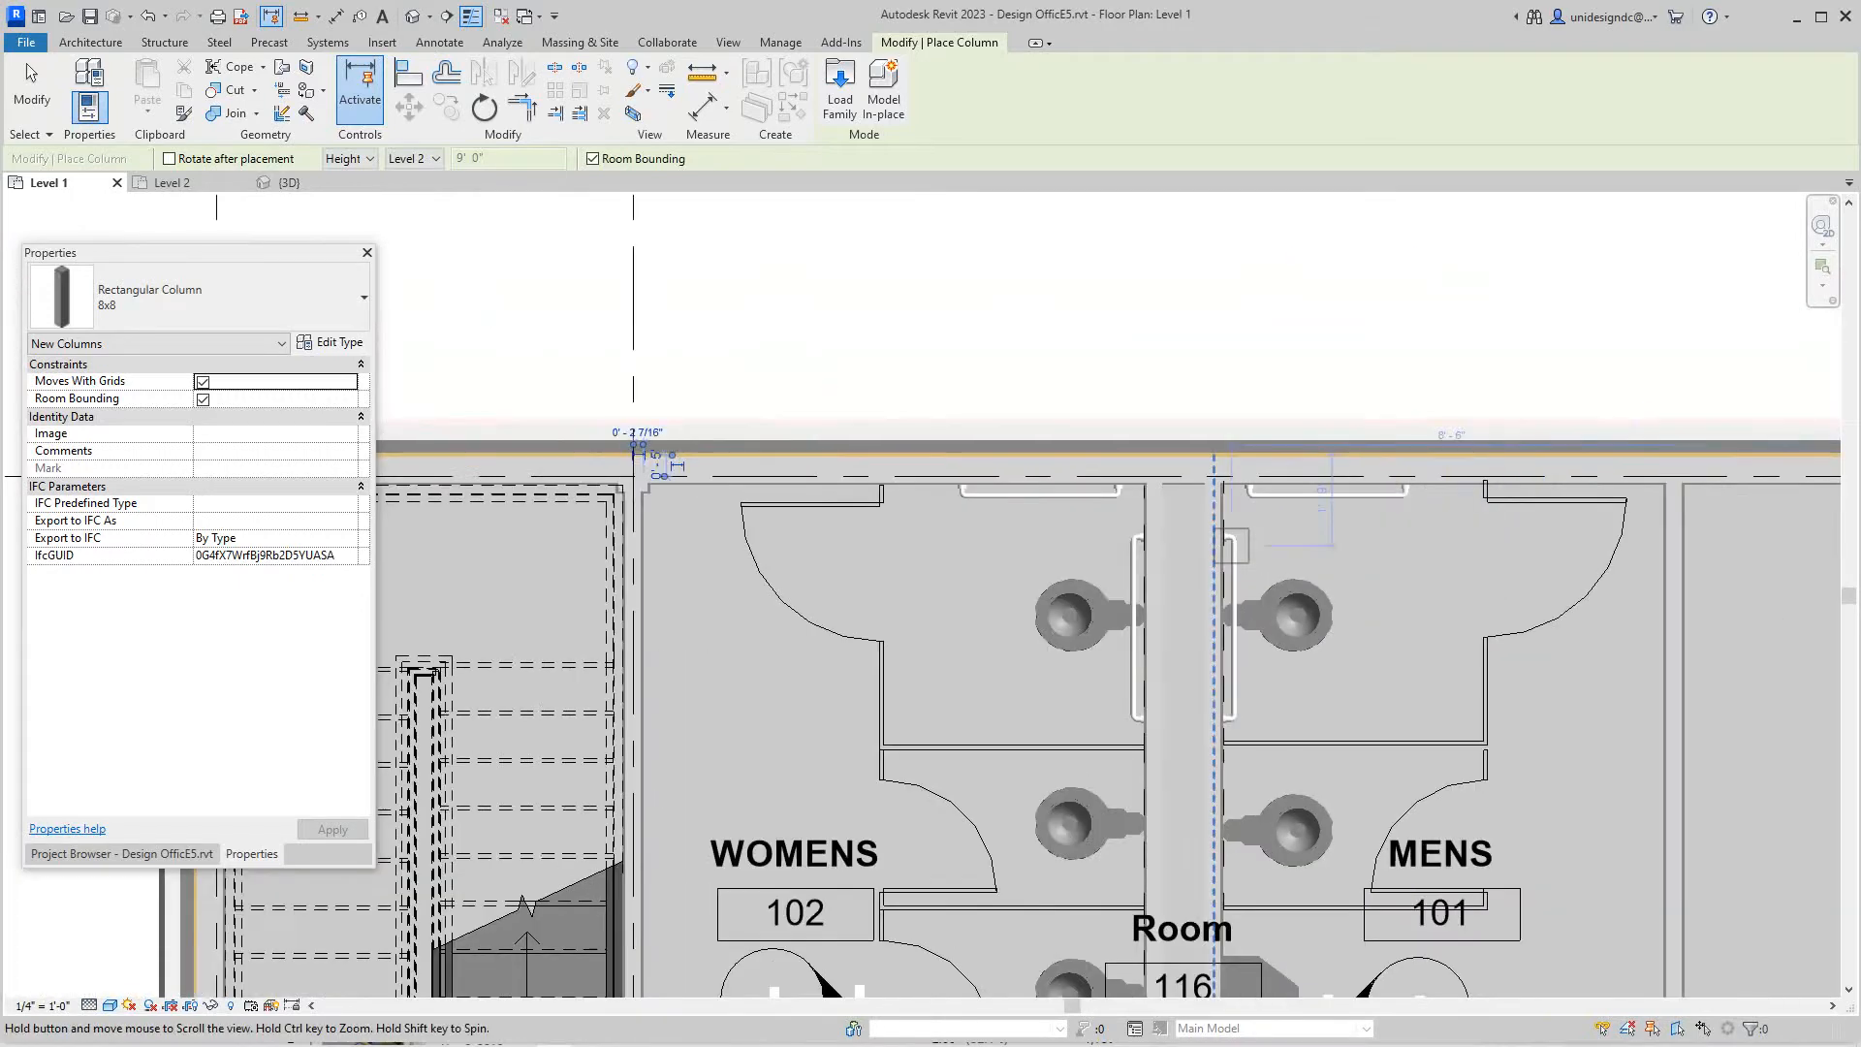
middle_drag(1309, 437, 728, 438)
scroll(1164, 509, up, 3)
middle_drag(1164, 509, 1152, 497)
scroll(944, 437, up, 3)
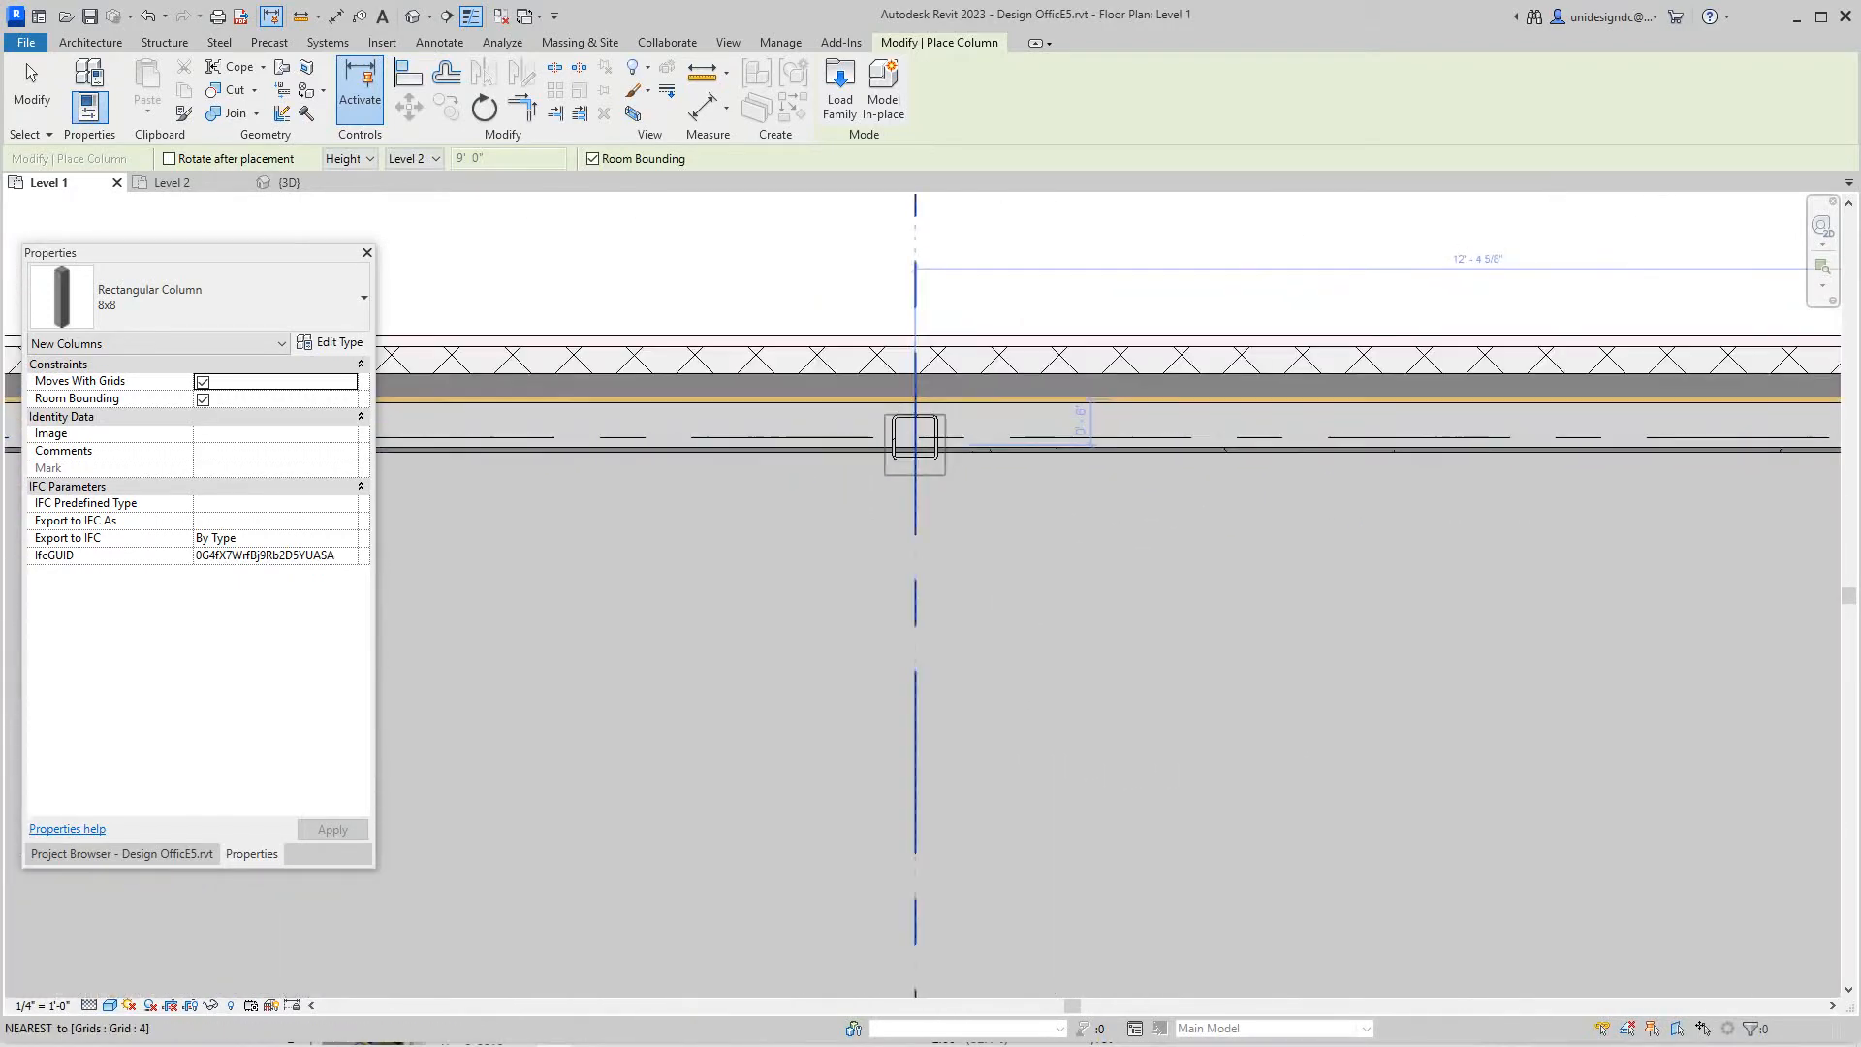
click(916, 434)
scroll(1018, 481, down, 3)
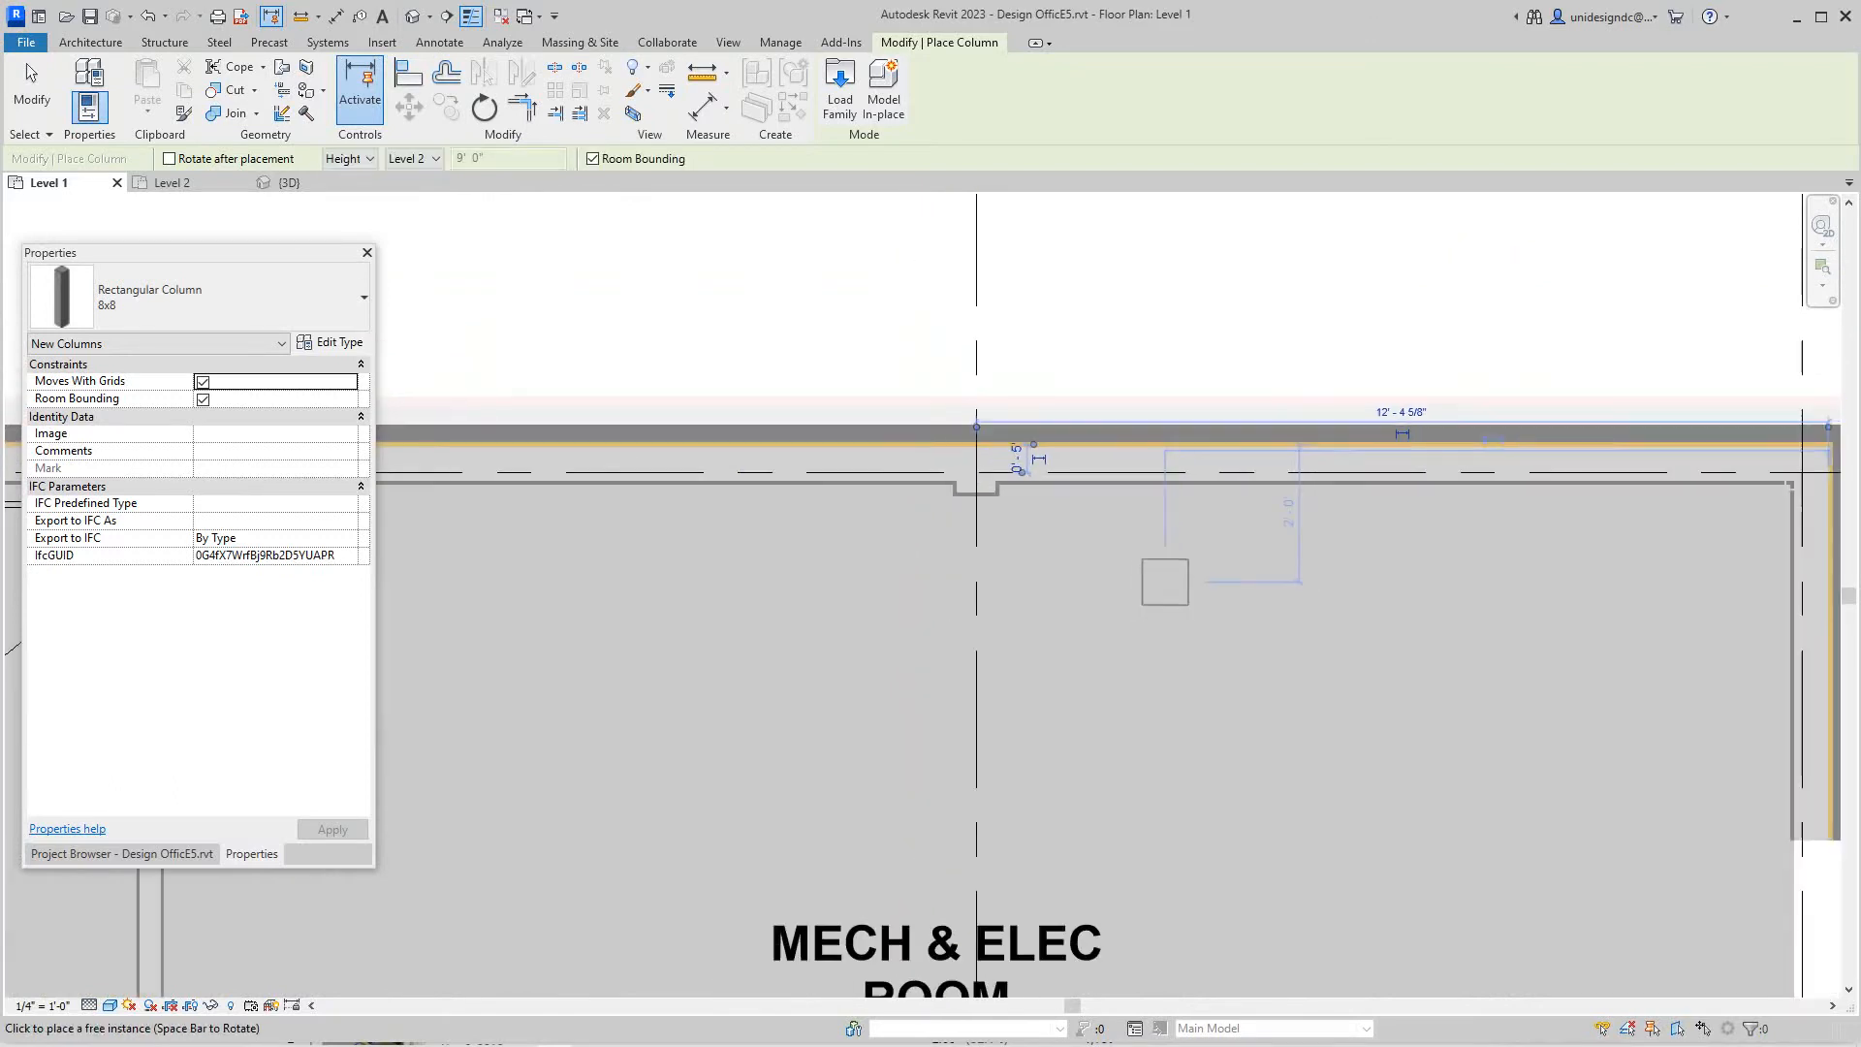
scroll(945, 495, down, 2)
click(1667, 495)
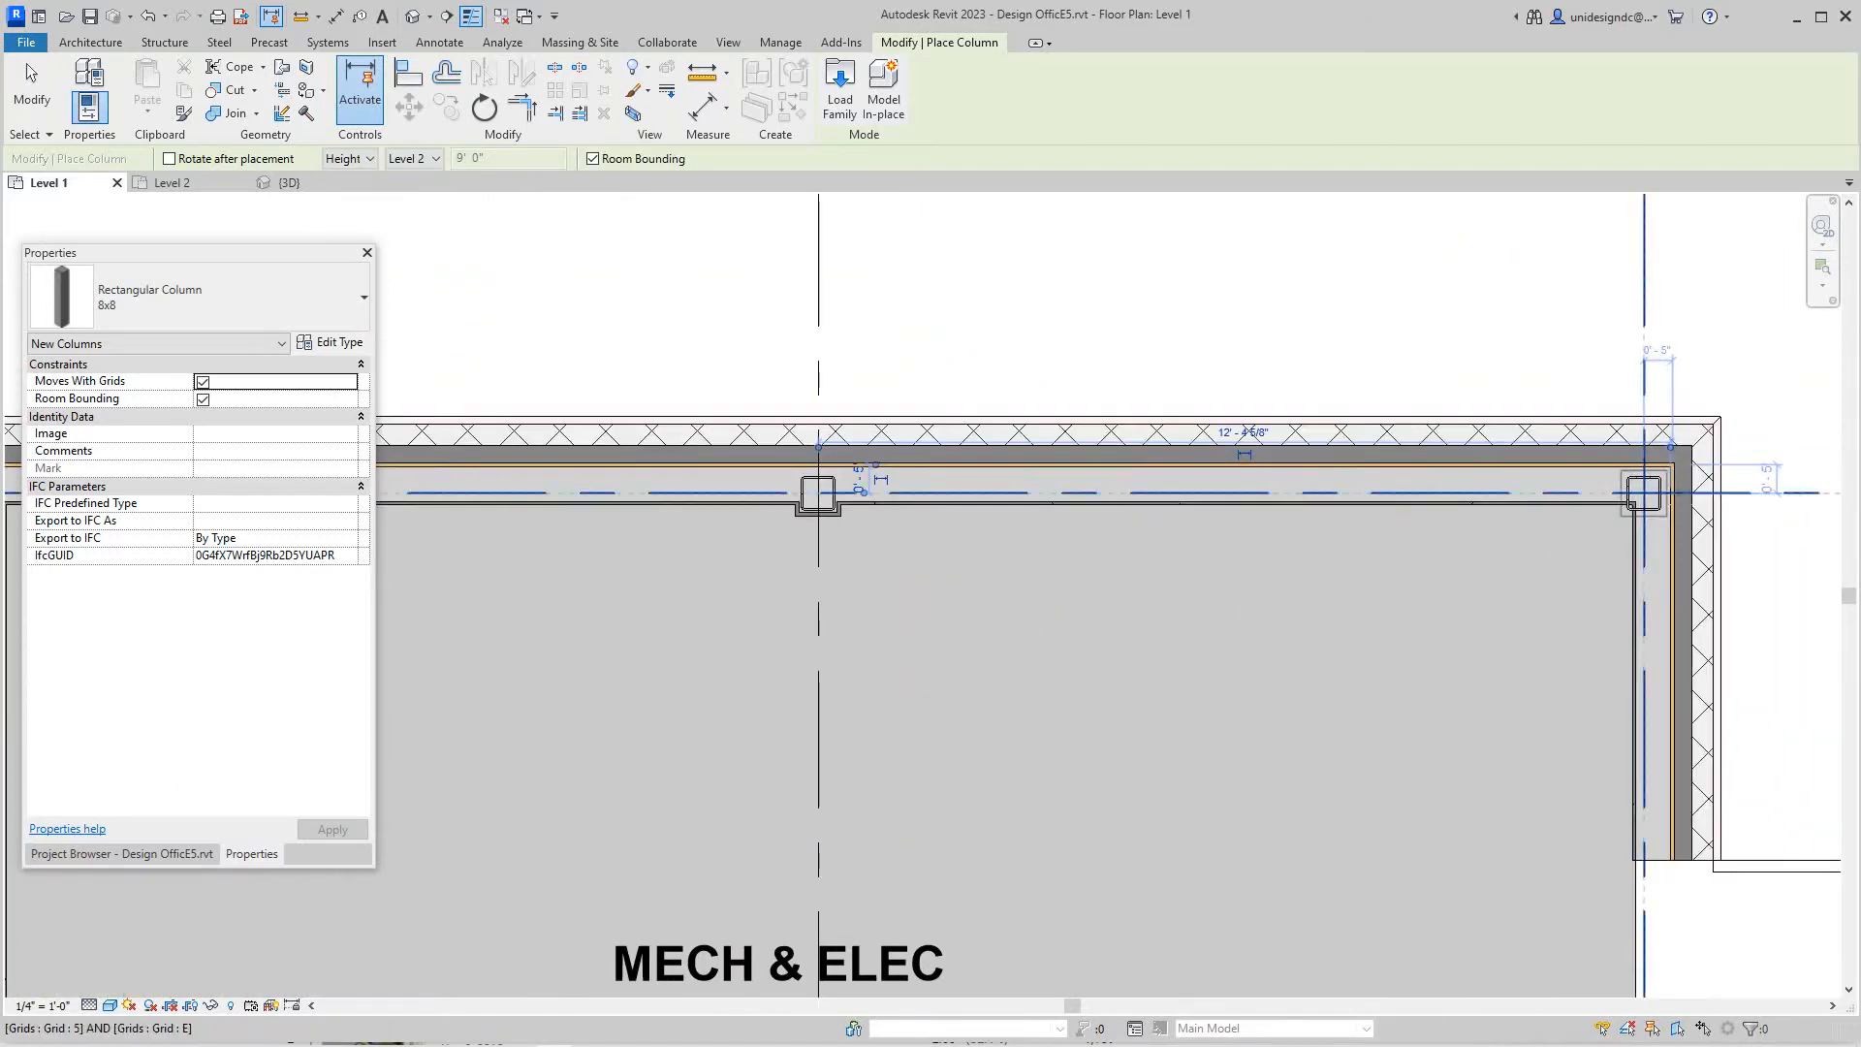
middle_drag(1644, 496, 814, 494)
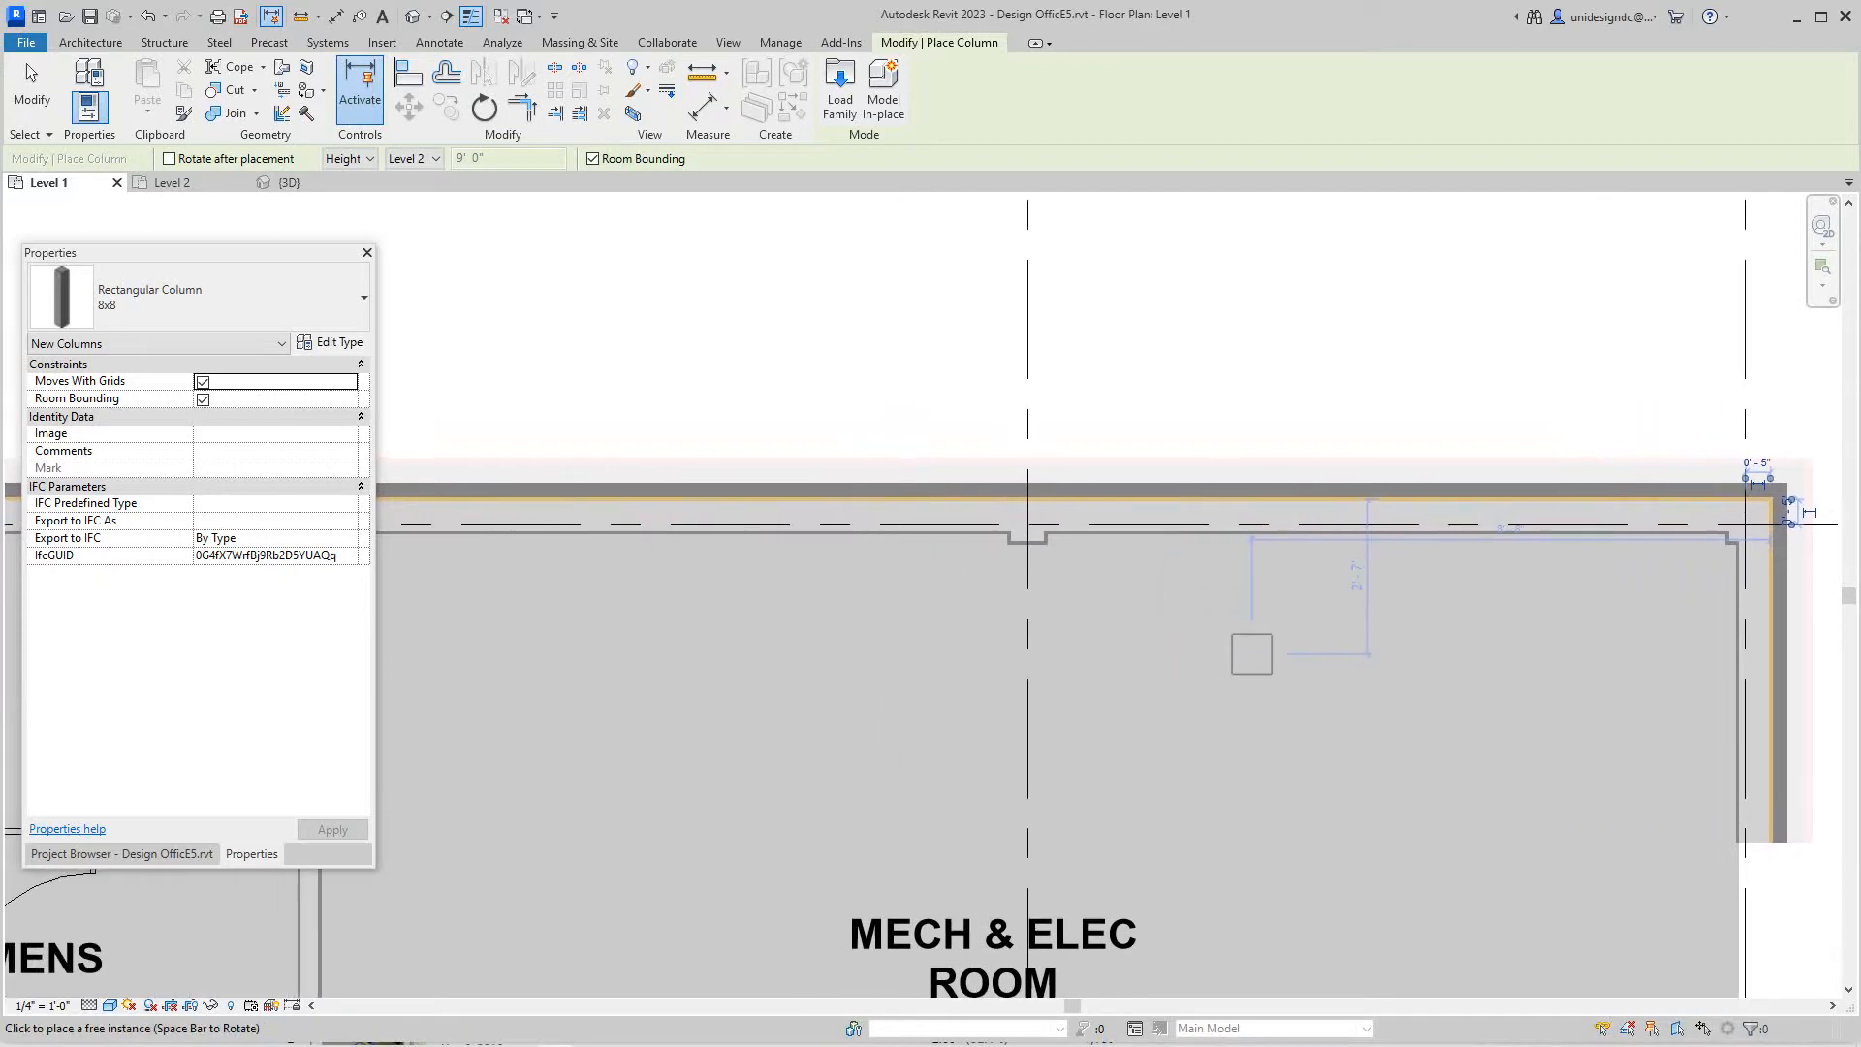
middle_drag(1018, 509, 1410, 560)
scroll(1215, 641, down, 3)
mouse_move(1323, 651)
middle_down()
mouse_move(1382, 524)
mouse_move(1339, 433)
mouse_move(1018, 262)
middle_up()
scroll(1367, 558, down, 3)
middle_drag(1018, 582, 872, 437)
scroll(1321, 836, up, 2)
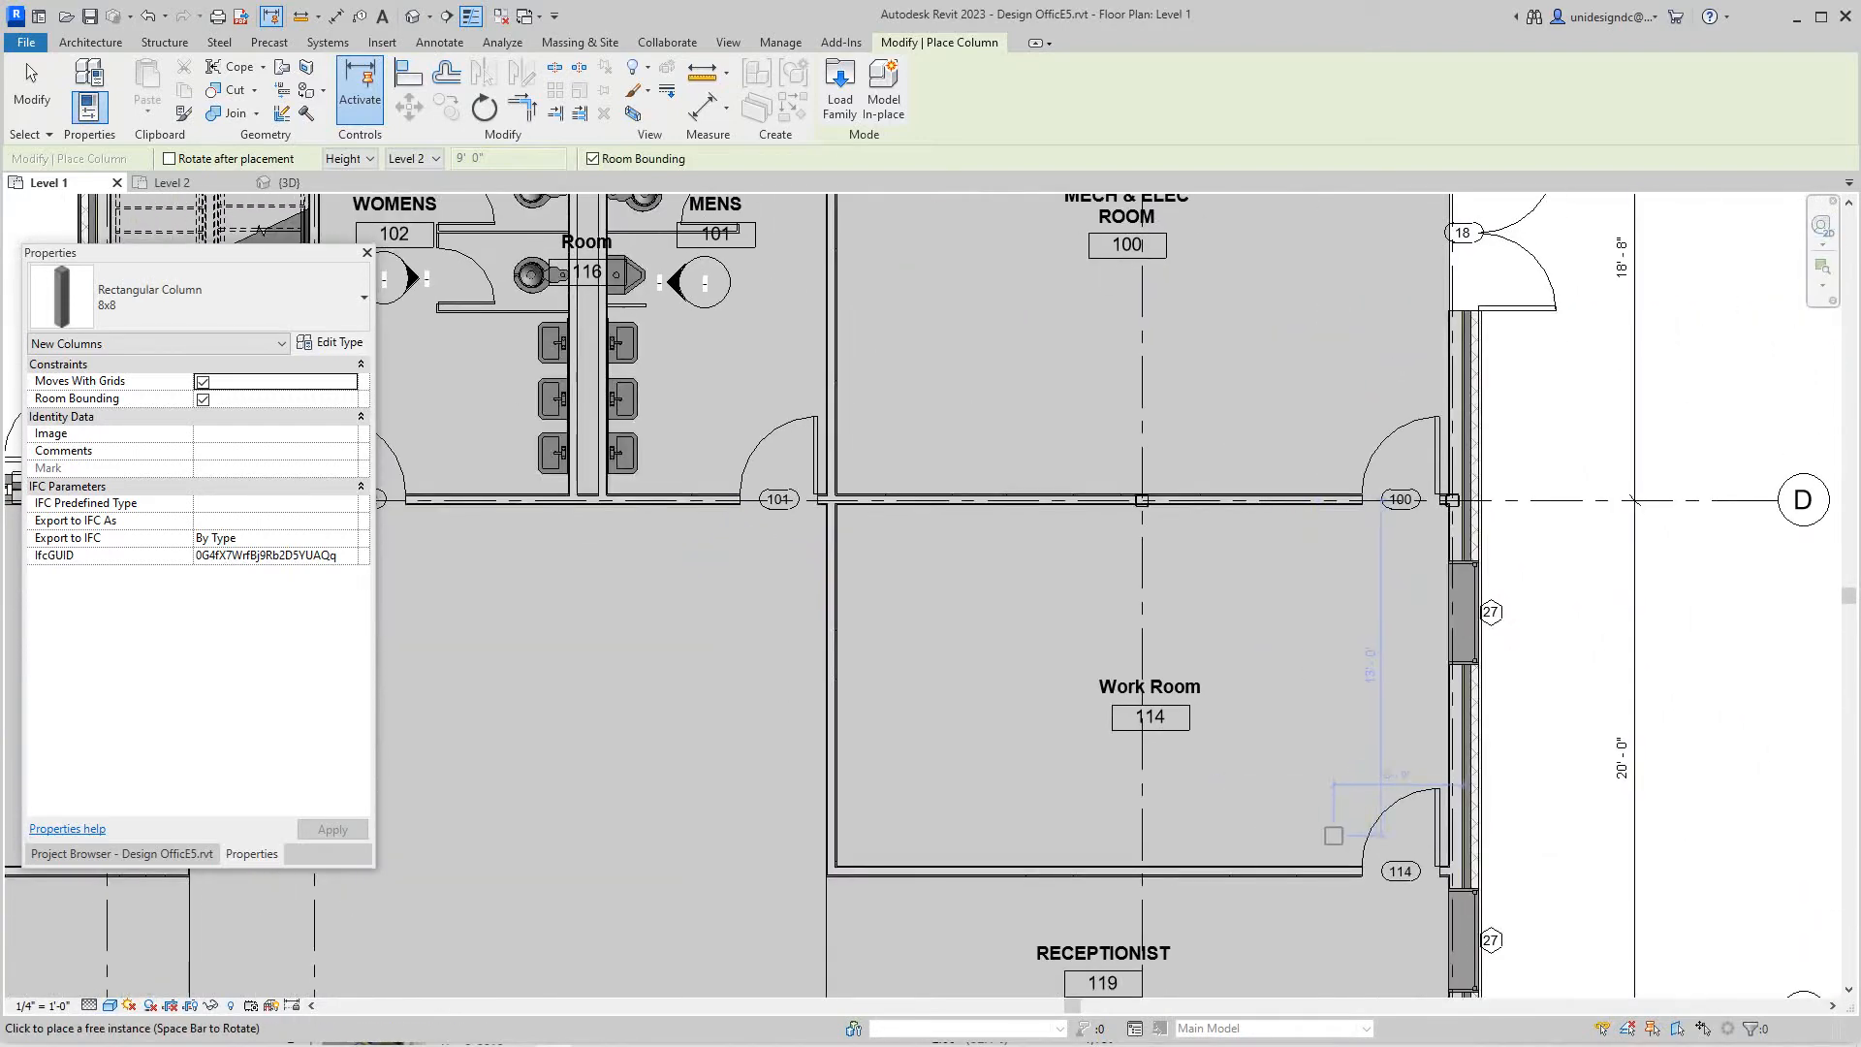
Place columns on grid C at the right wall and at the entry vestibule wall corner.
middle_drag(1358, 815, 1358, 553)
middle_drag(1359, 727, 1295, 480)
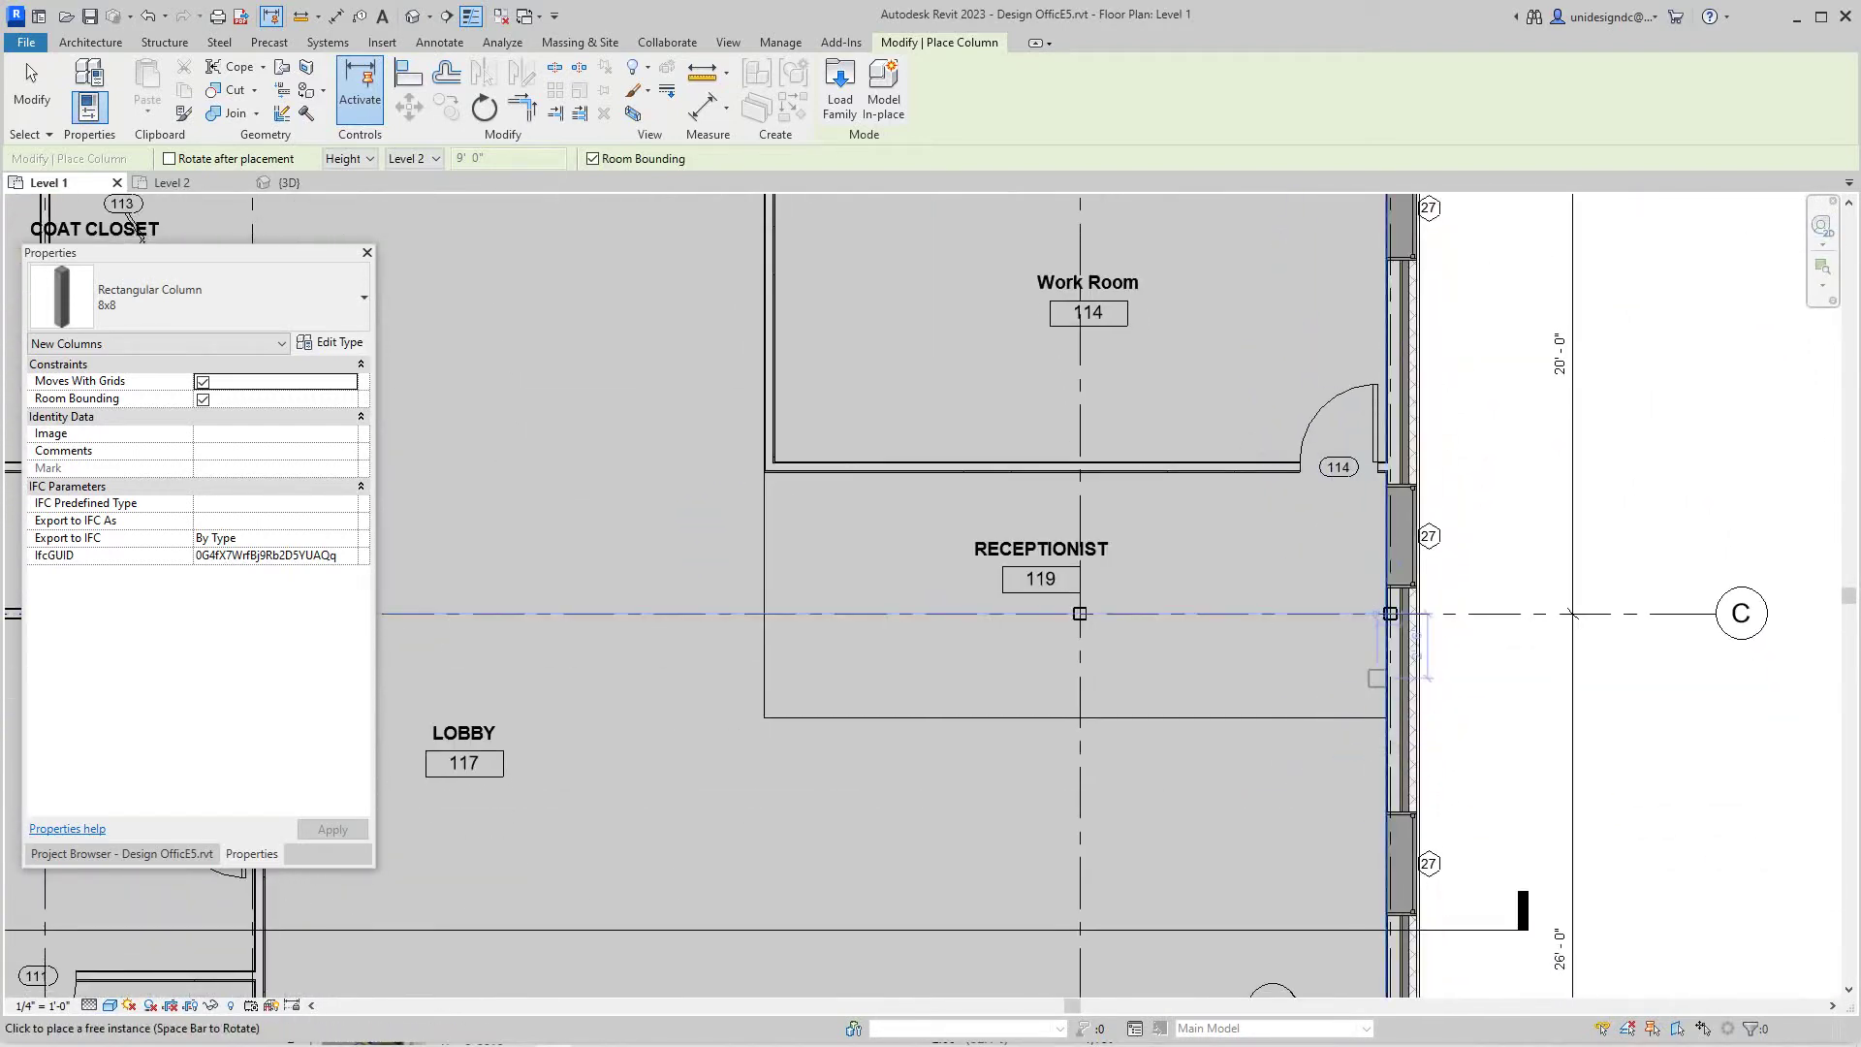
scroll(1391, 614, up, 5)
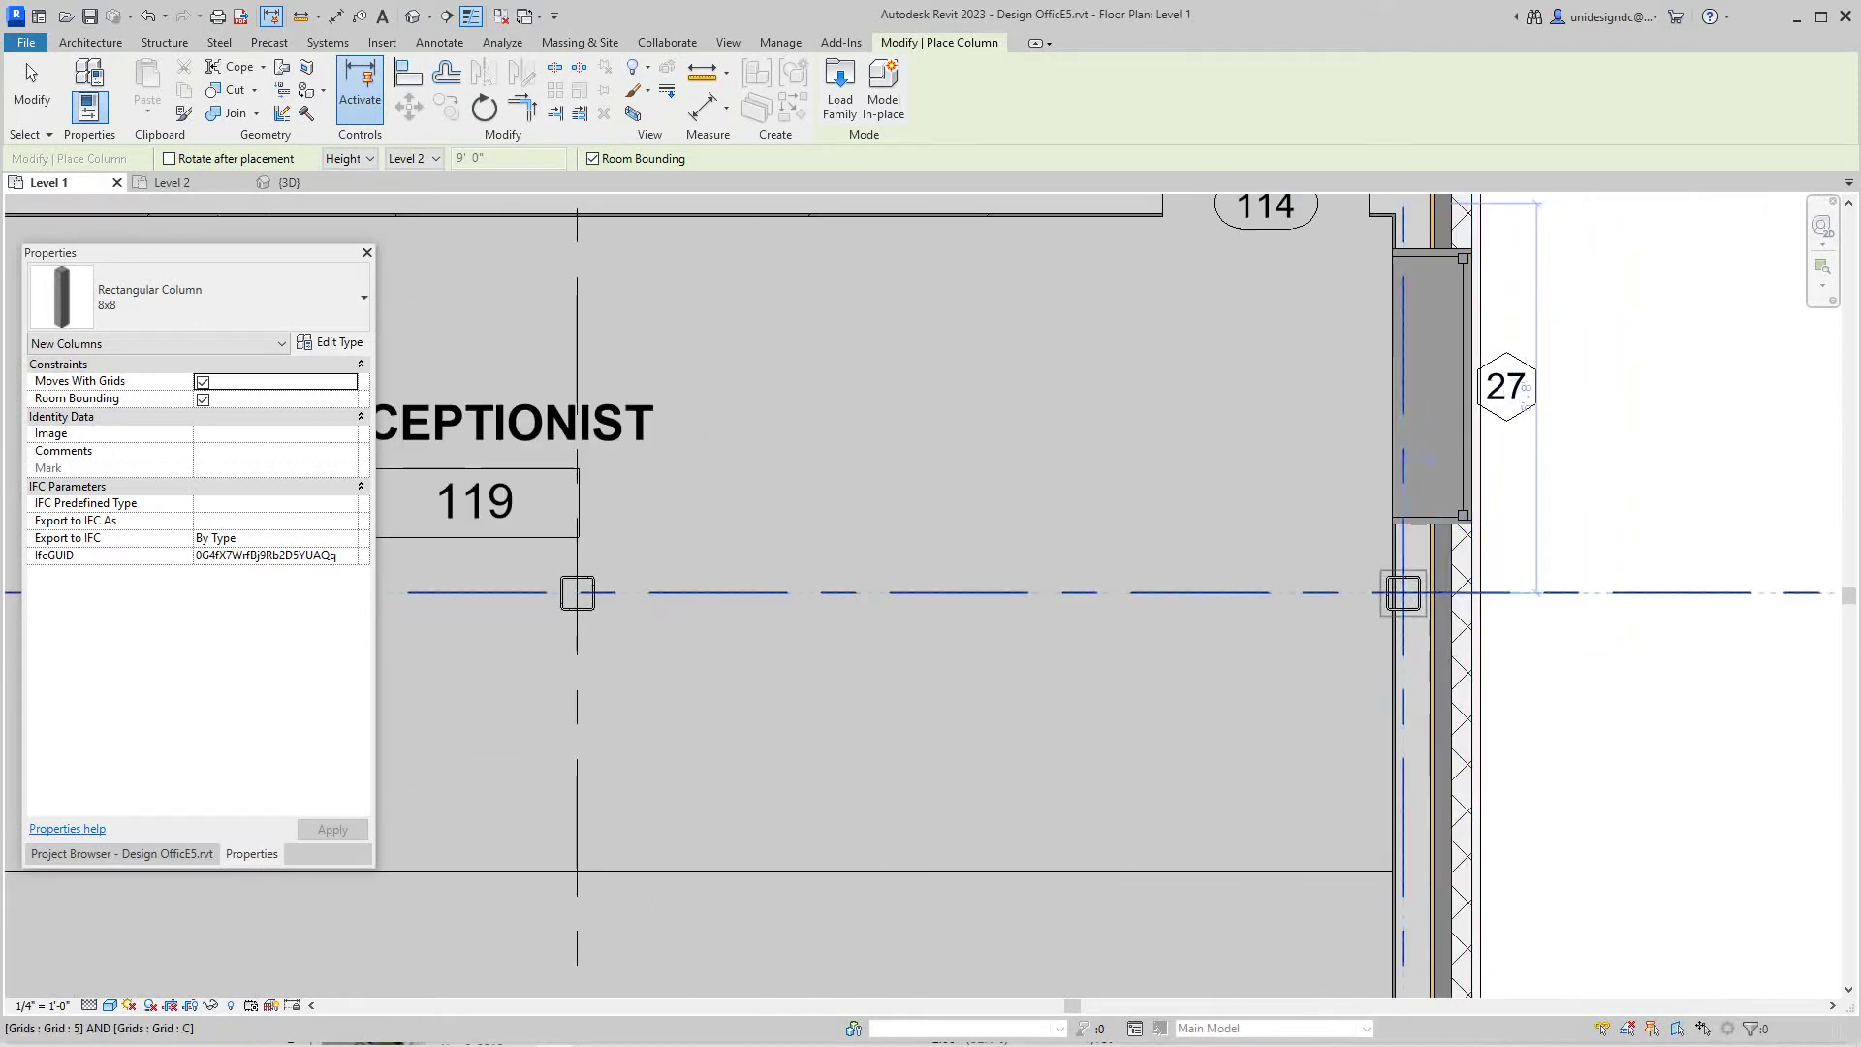
click(1403, 594)
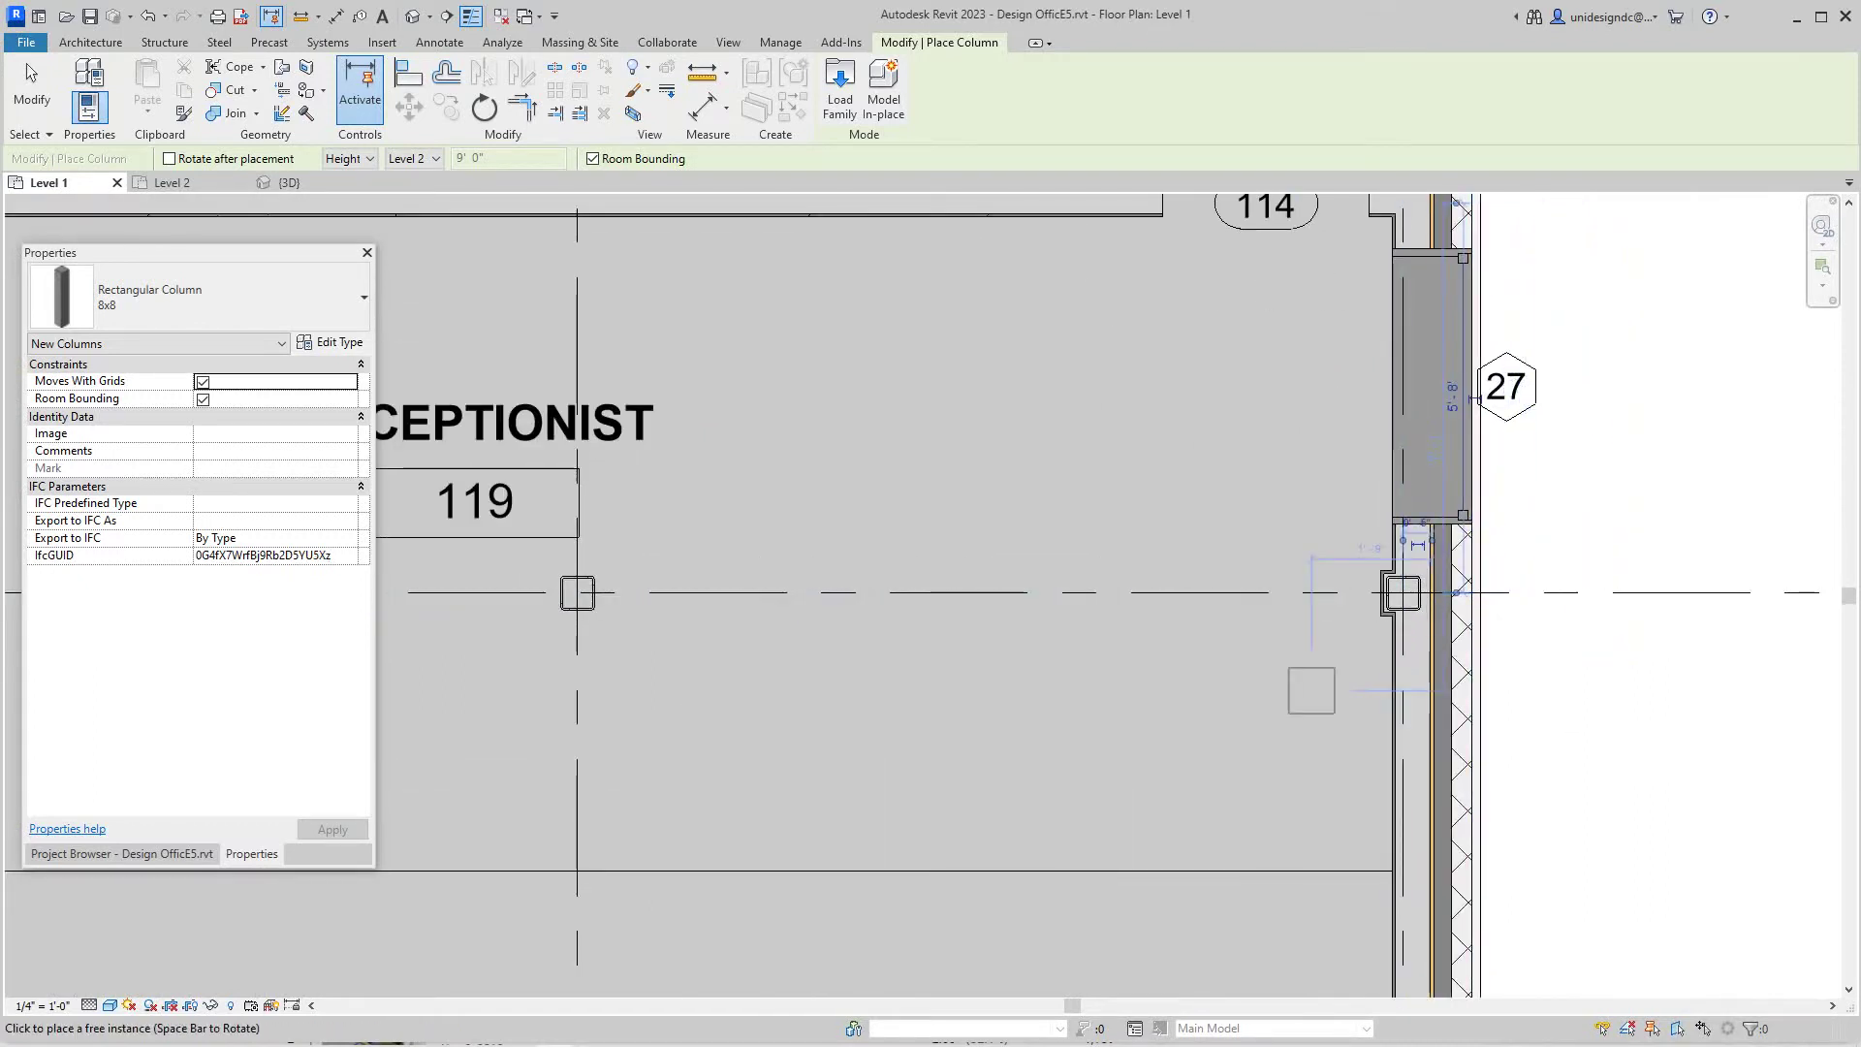
scroll(1290, 674, down, 3)
scroll(1255, 370, up, 3)
middle_drag(1253, 873, 1253, 510)
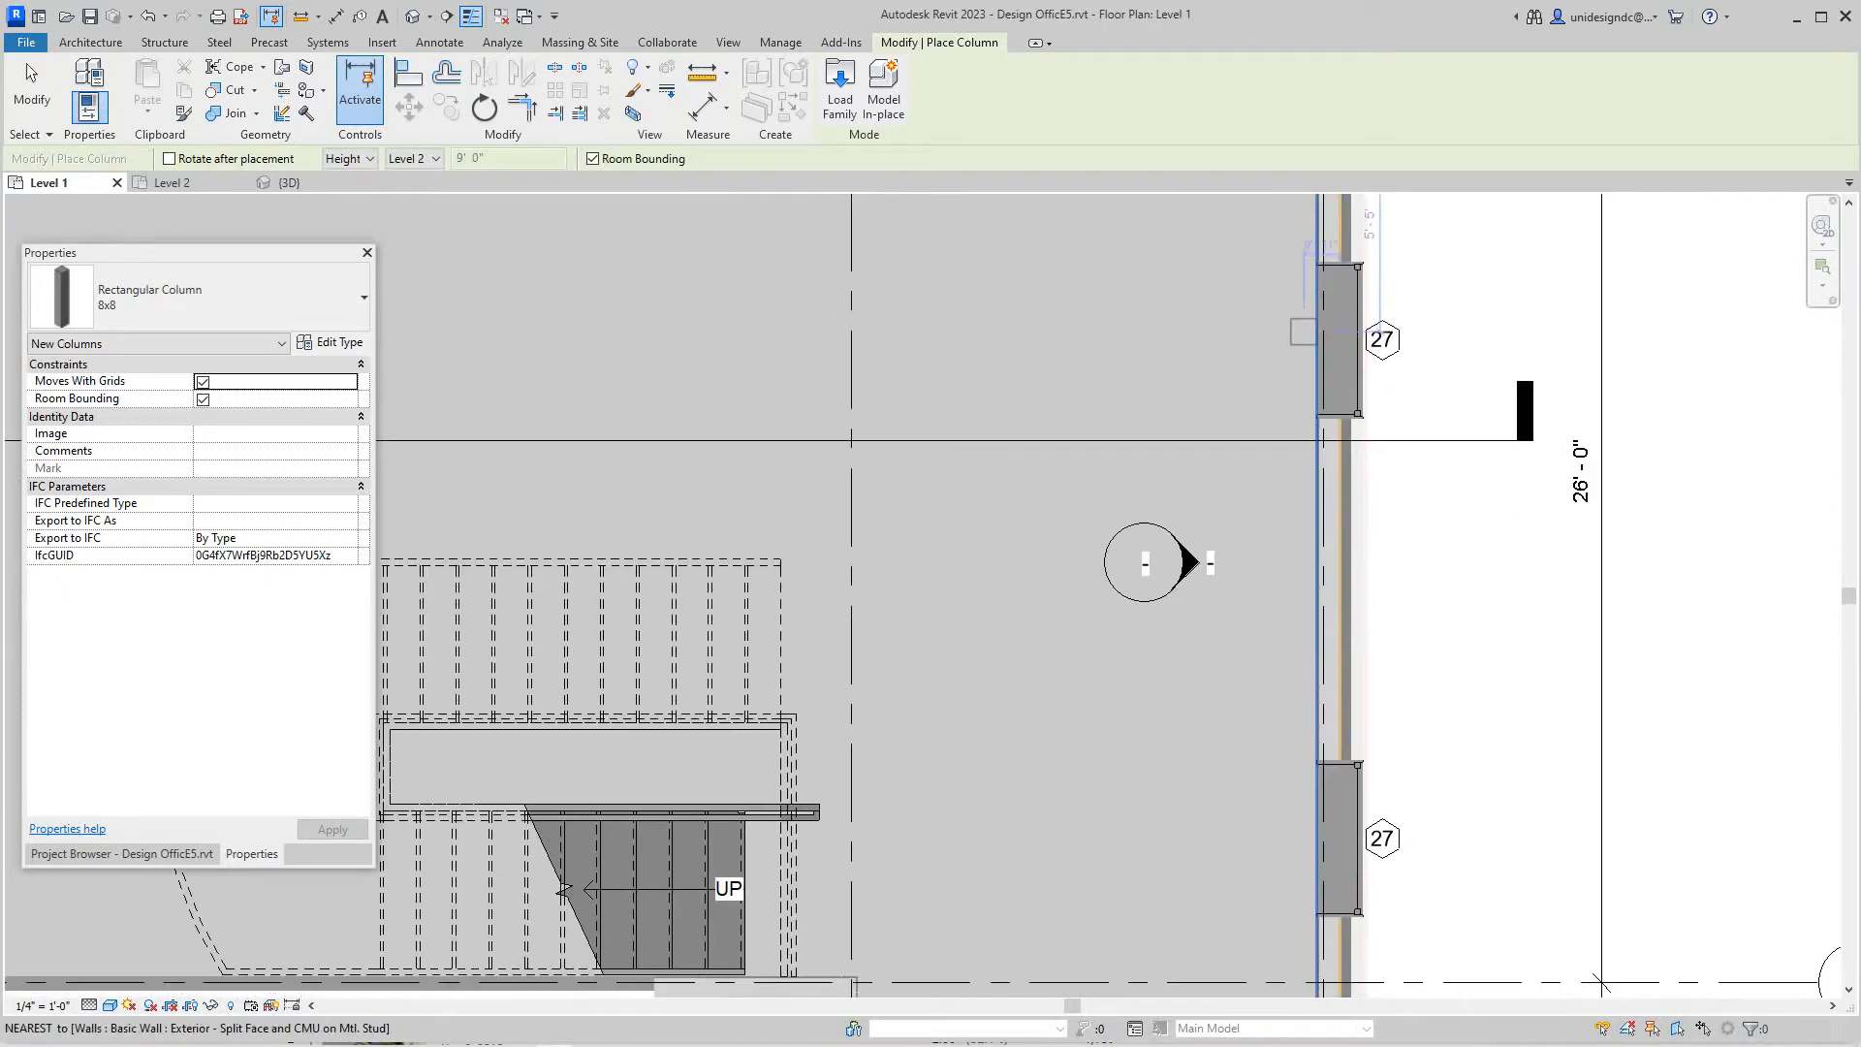
middle_drag(1254, 800, 1367, 546)
middle_drag(1583, 507, 1570, 329)
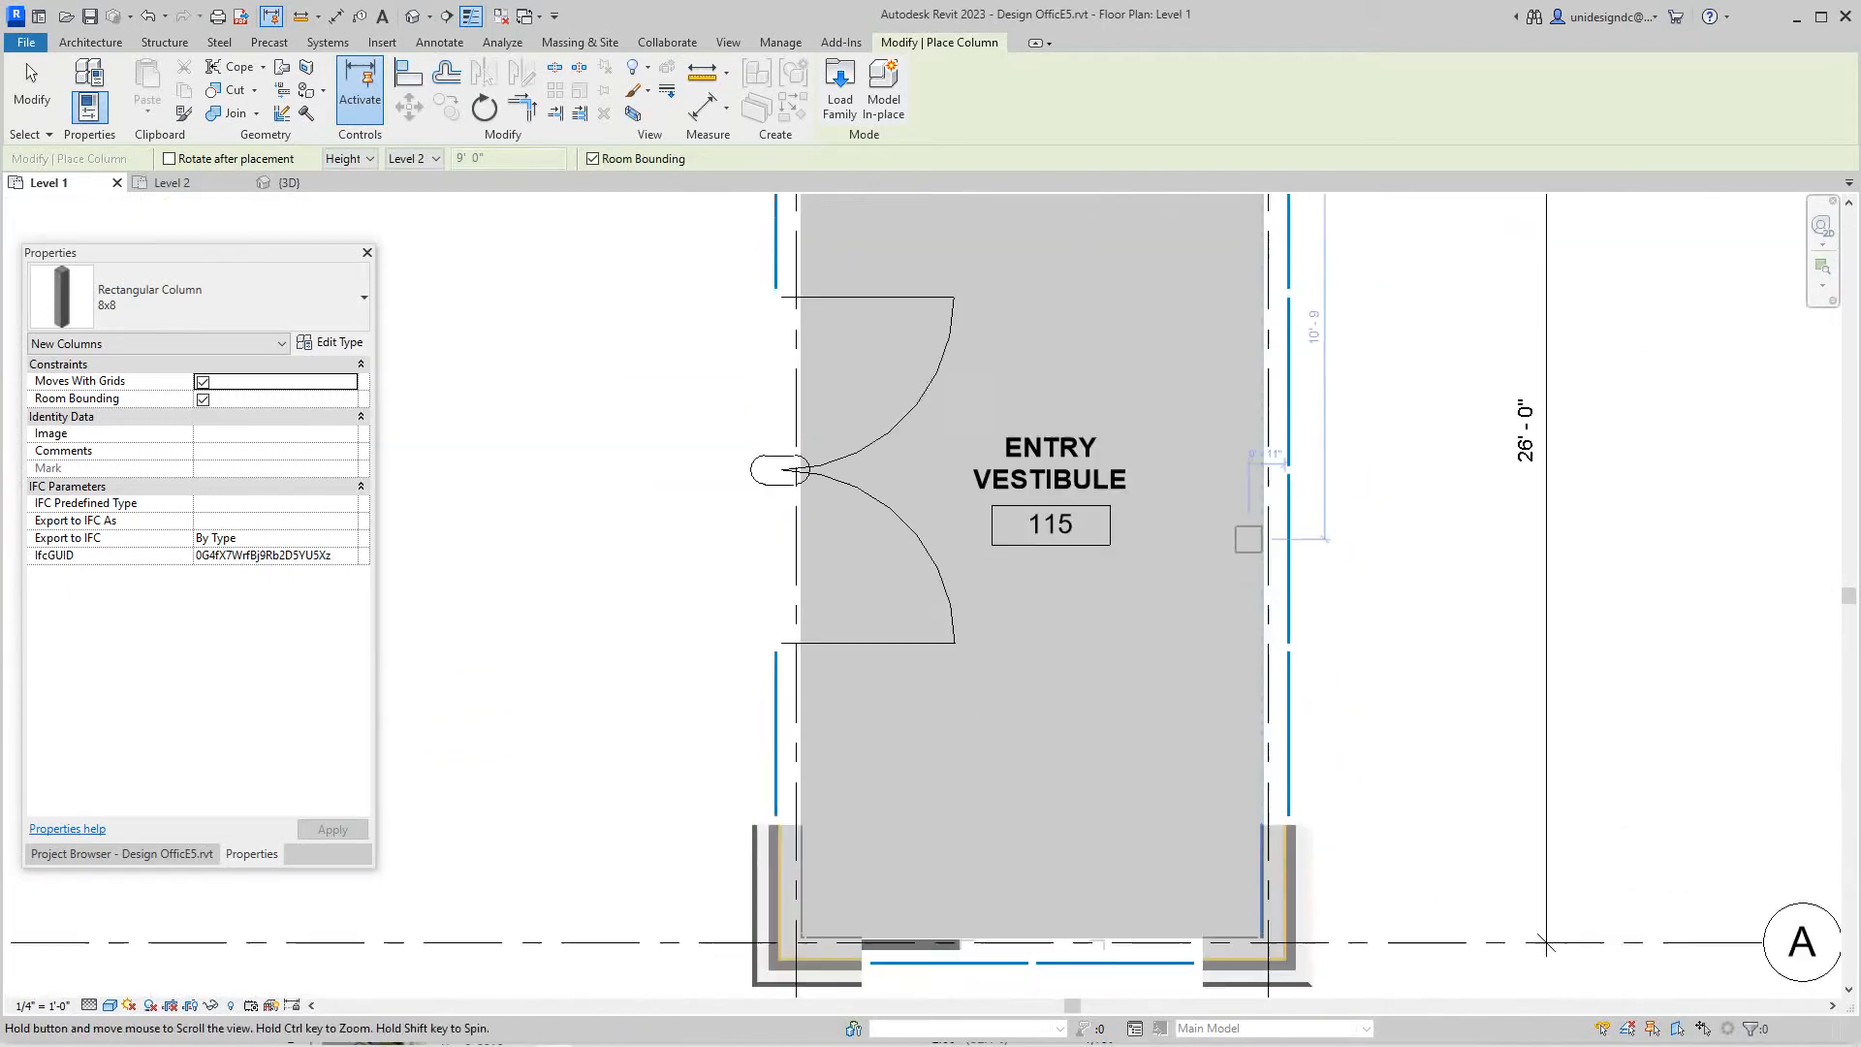
scroll(1310, 785, up, 2)
scroll(1310, 785, up, 4)
scroll(1310, 786, up, 2)
click(1257, 779)
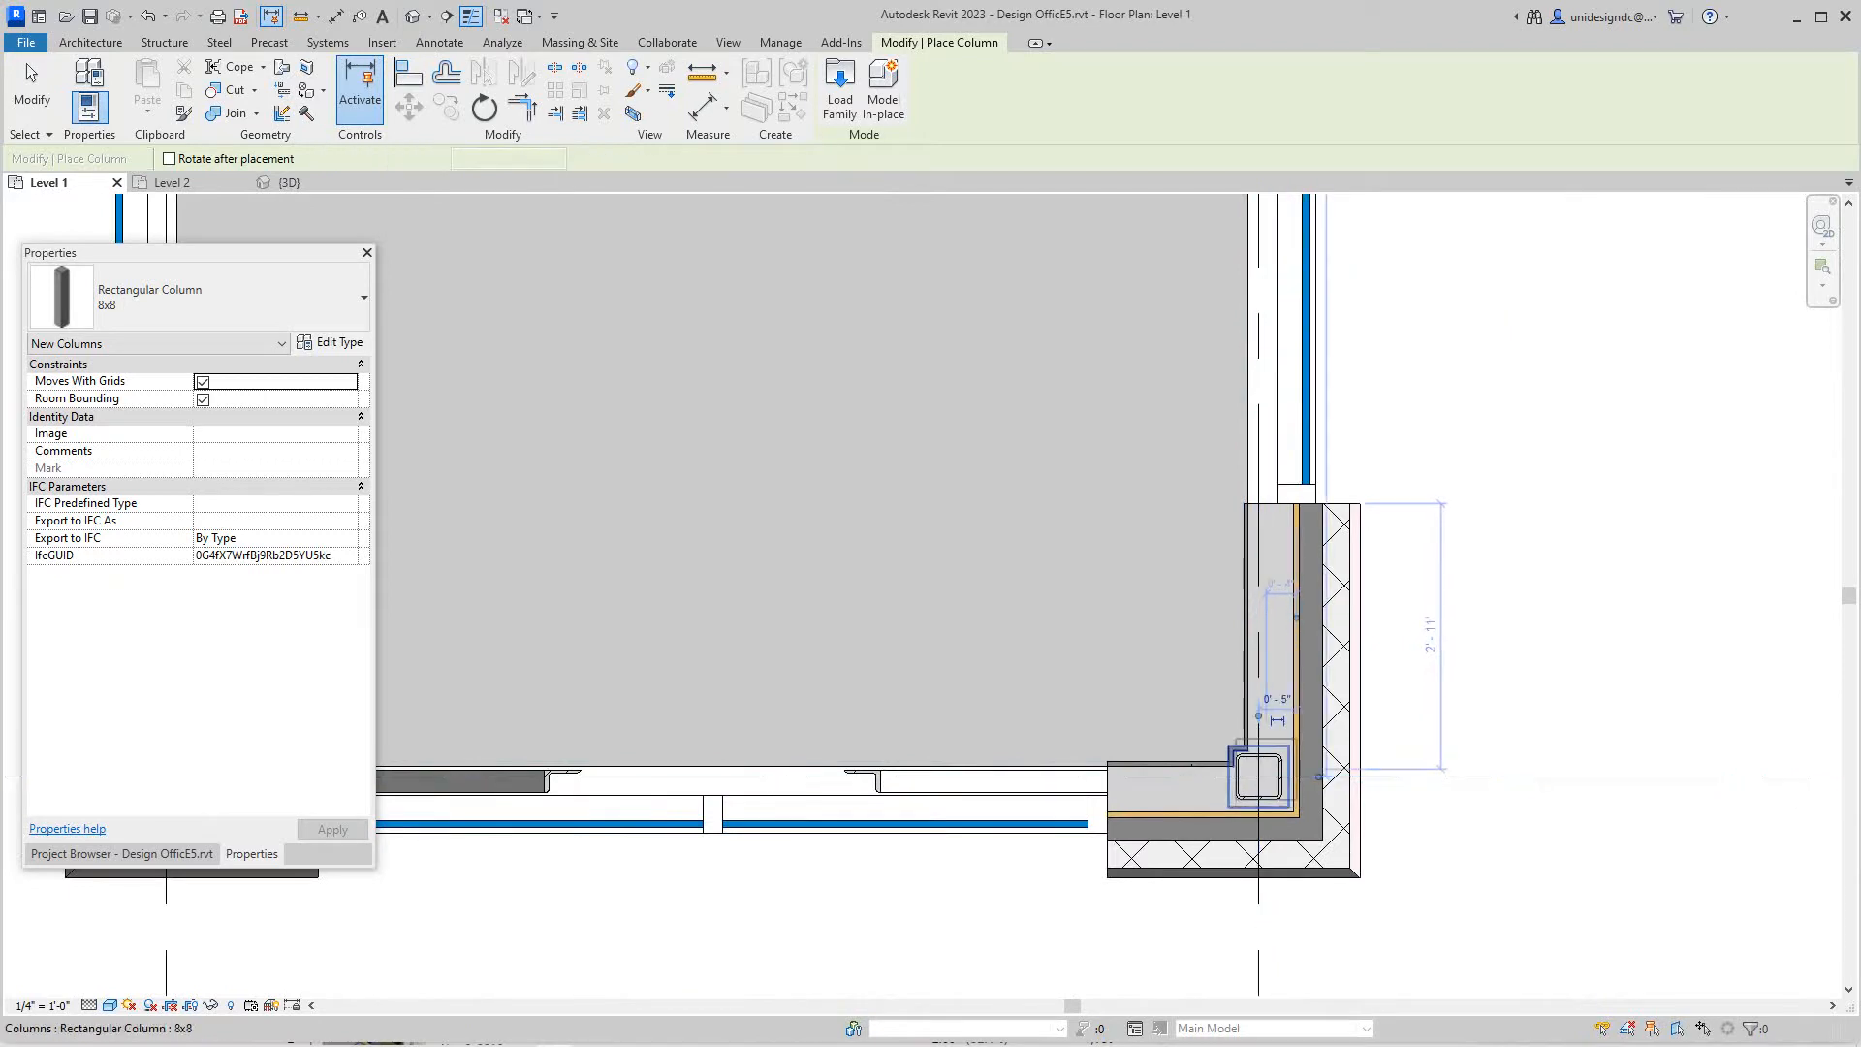
scroll(1251, 655, down, 4)
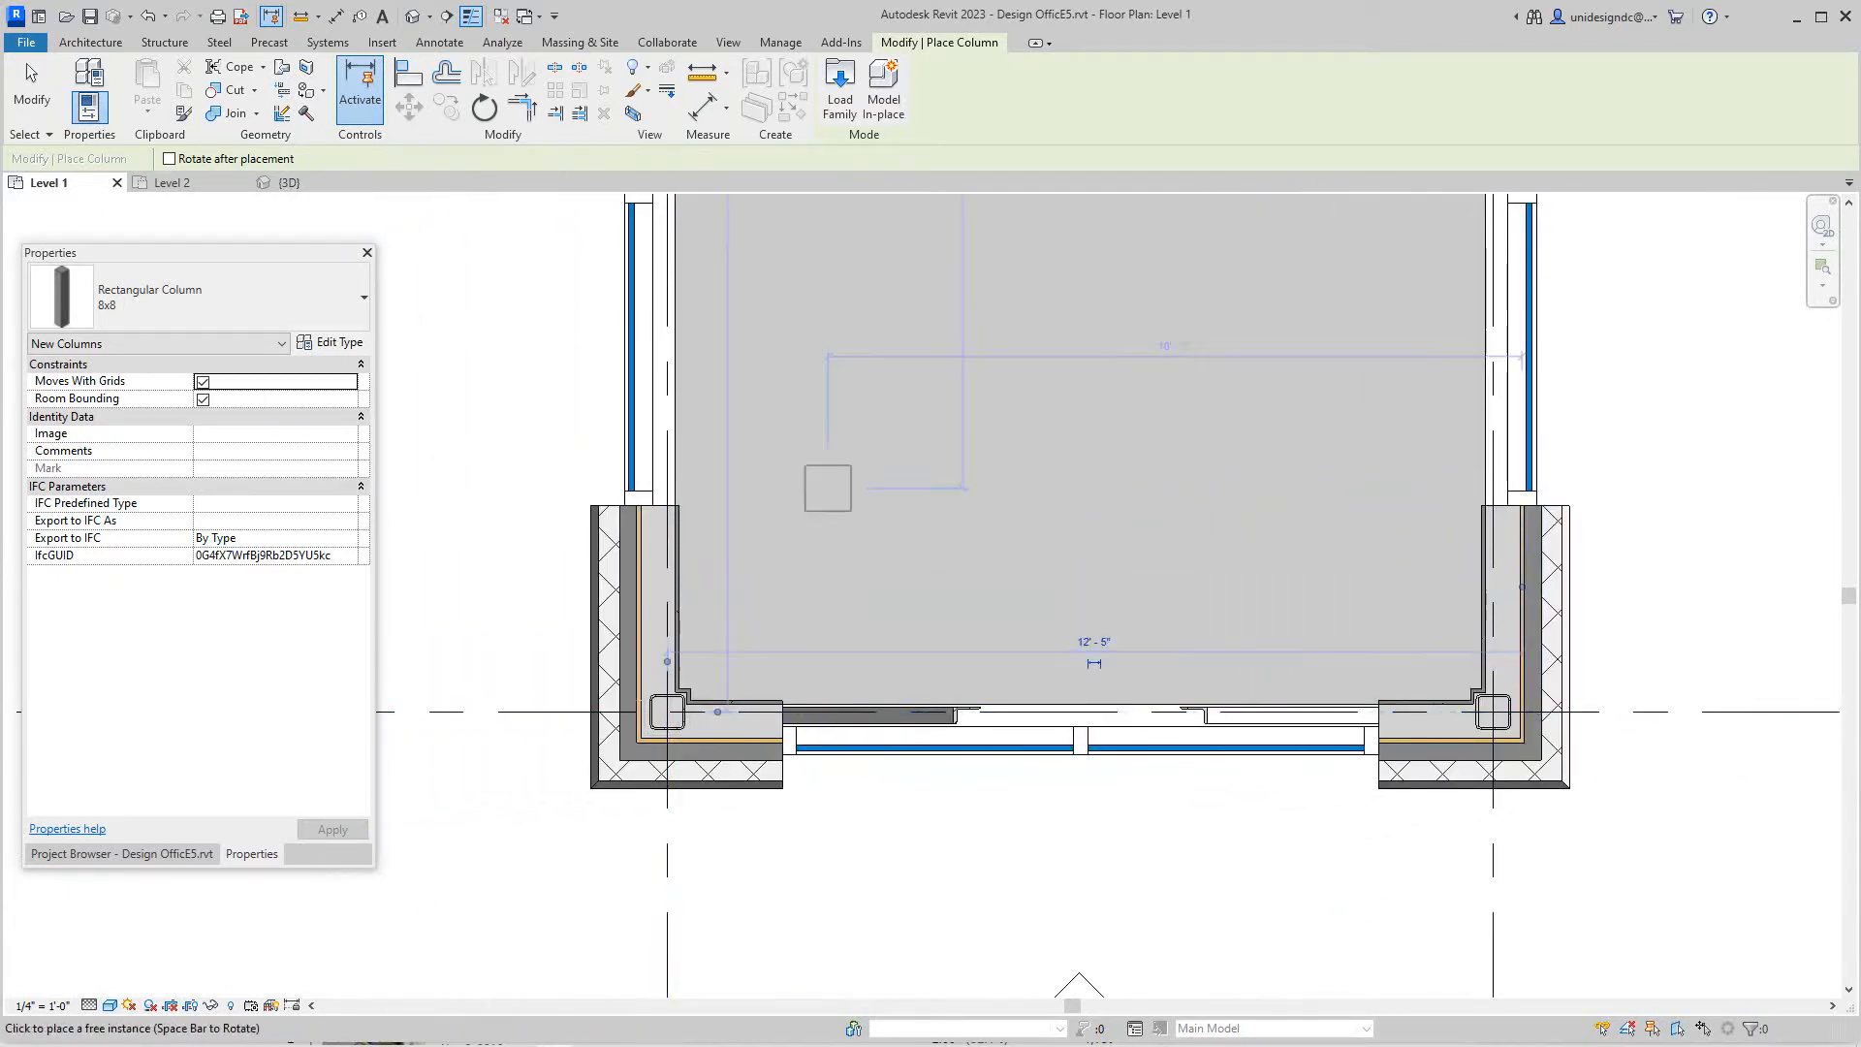
scroll(1018, 612, up, 3)
scroll(945, 655, up, 3)
scroll(945, 654, up, 2)
Place a column at the storefront grid intersection above the vestibule.
middle_drag(873, 510, 923, 916)
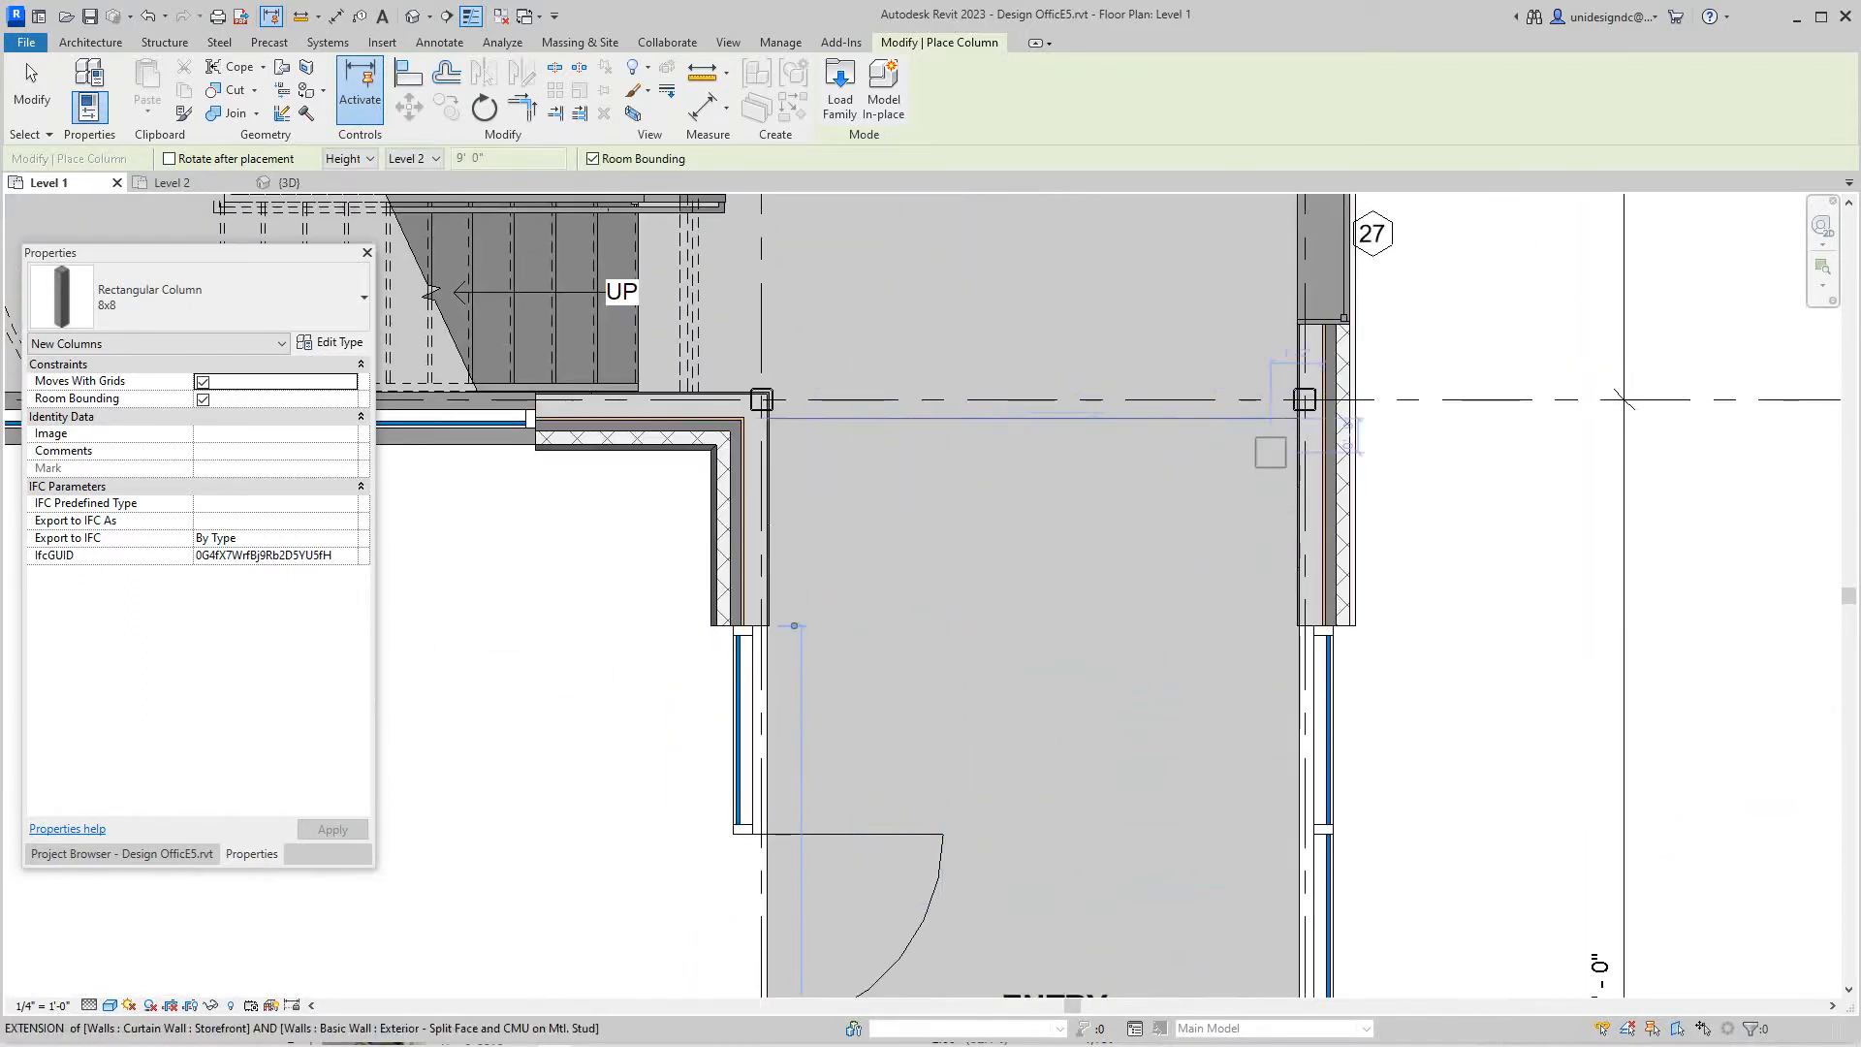
scroll(1279, 407, up, 2)
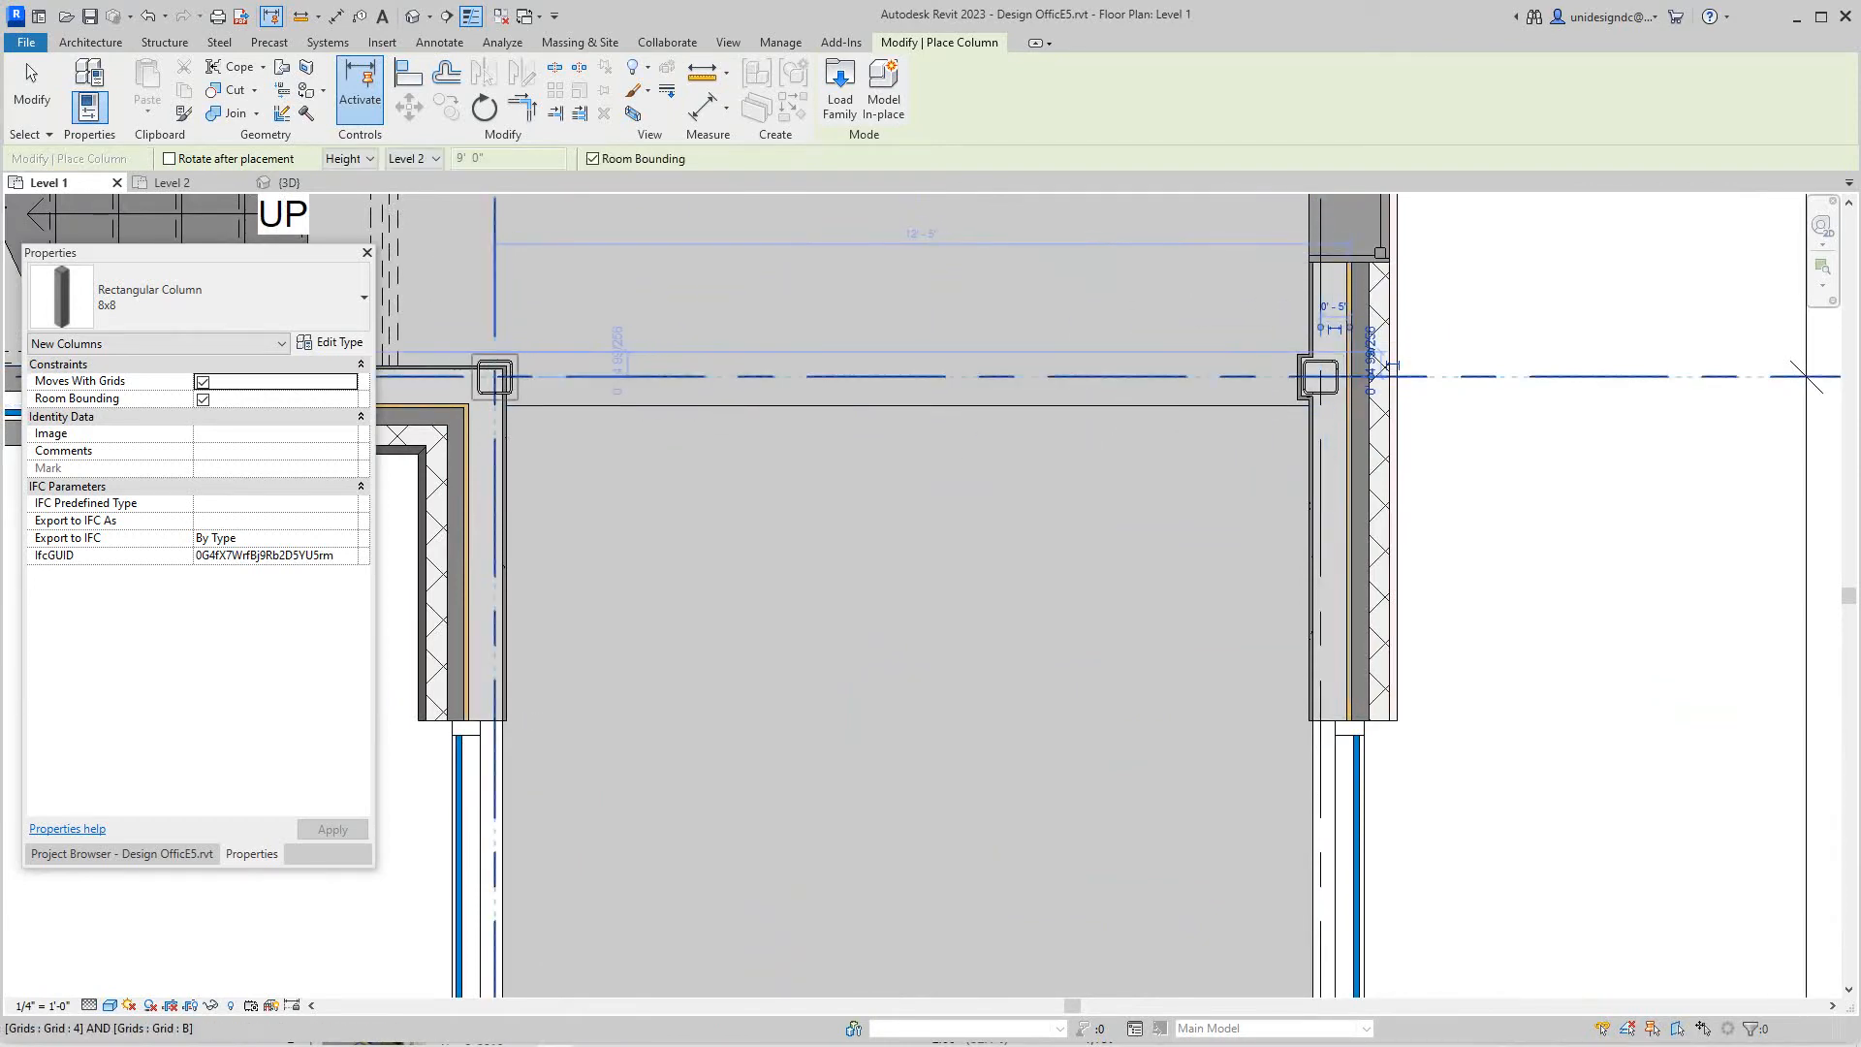
click(494, 378)
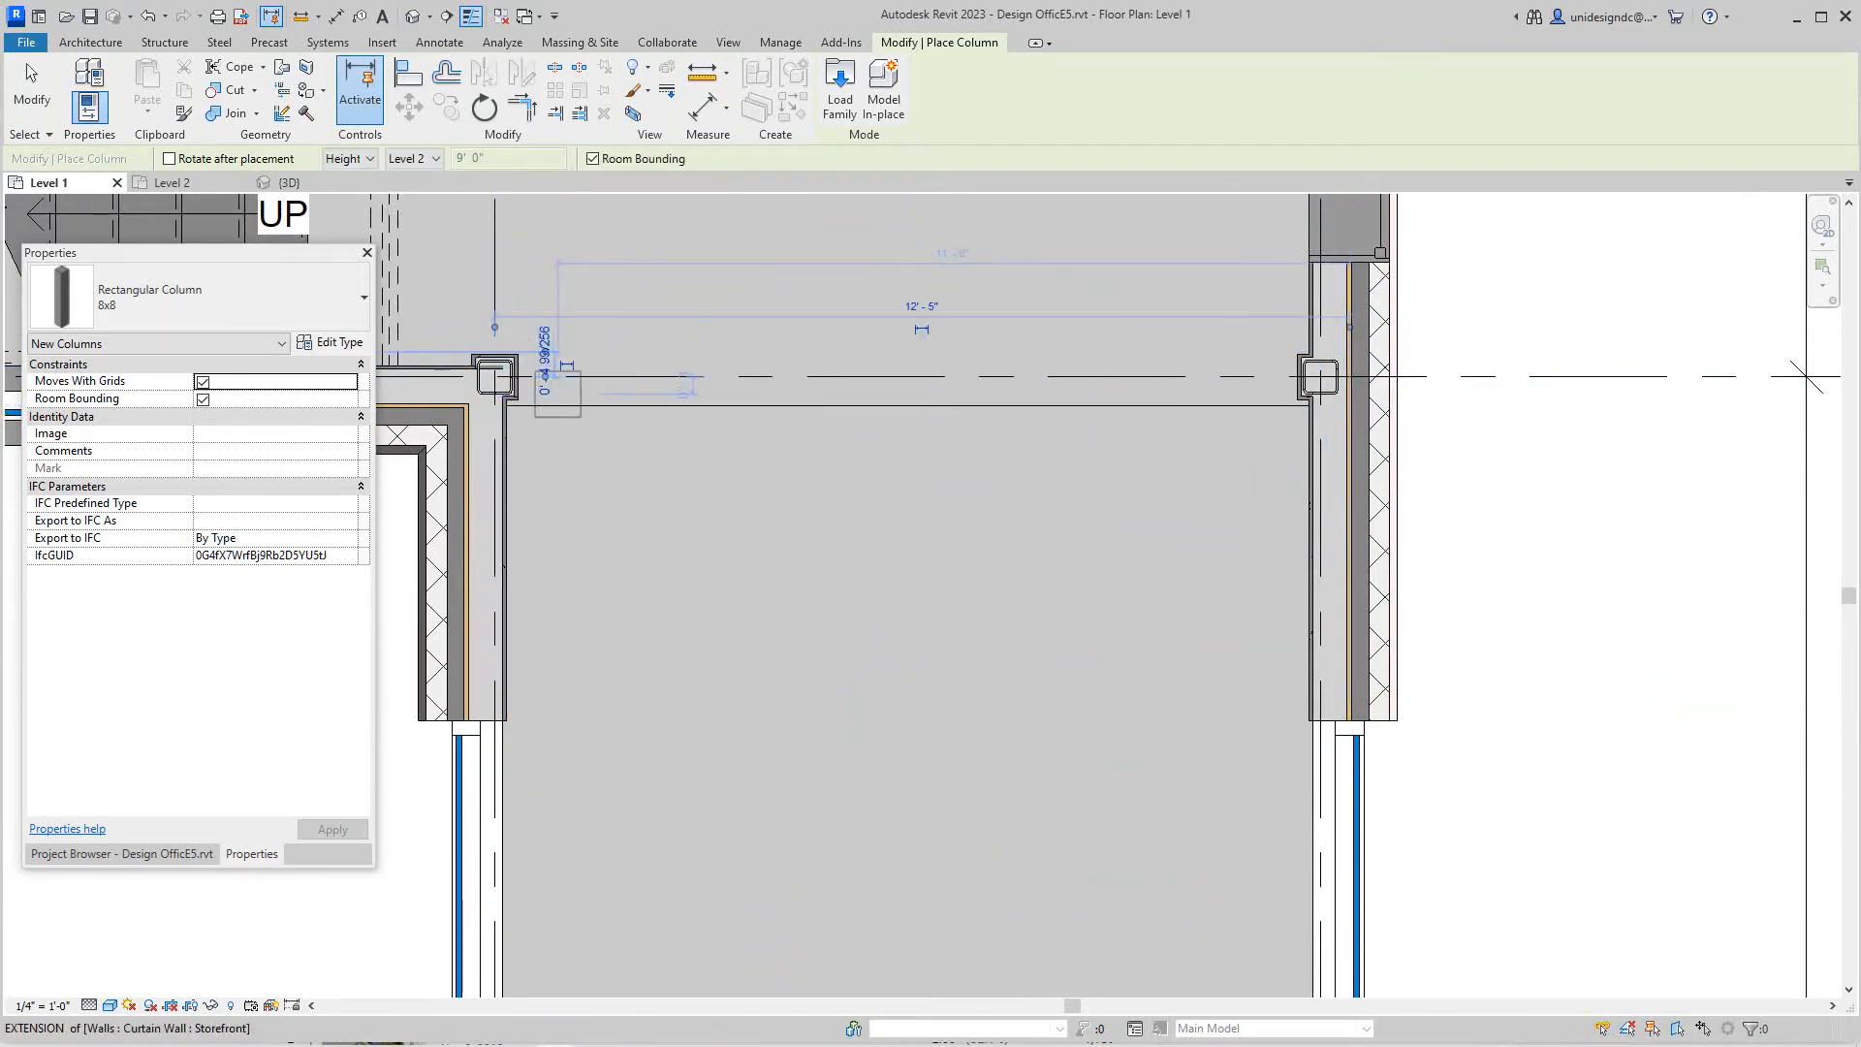
scroll(582, 392, down, 1)
scroll(895, 485, up, 2)
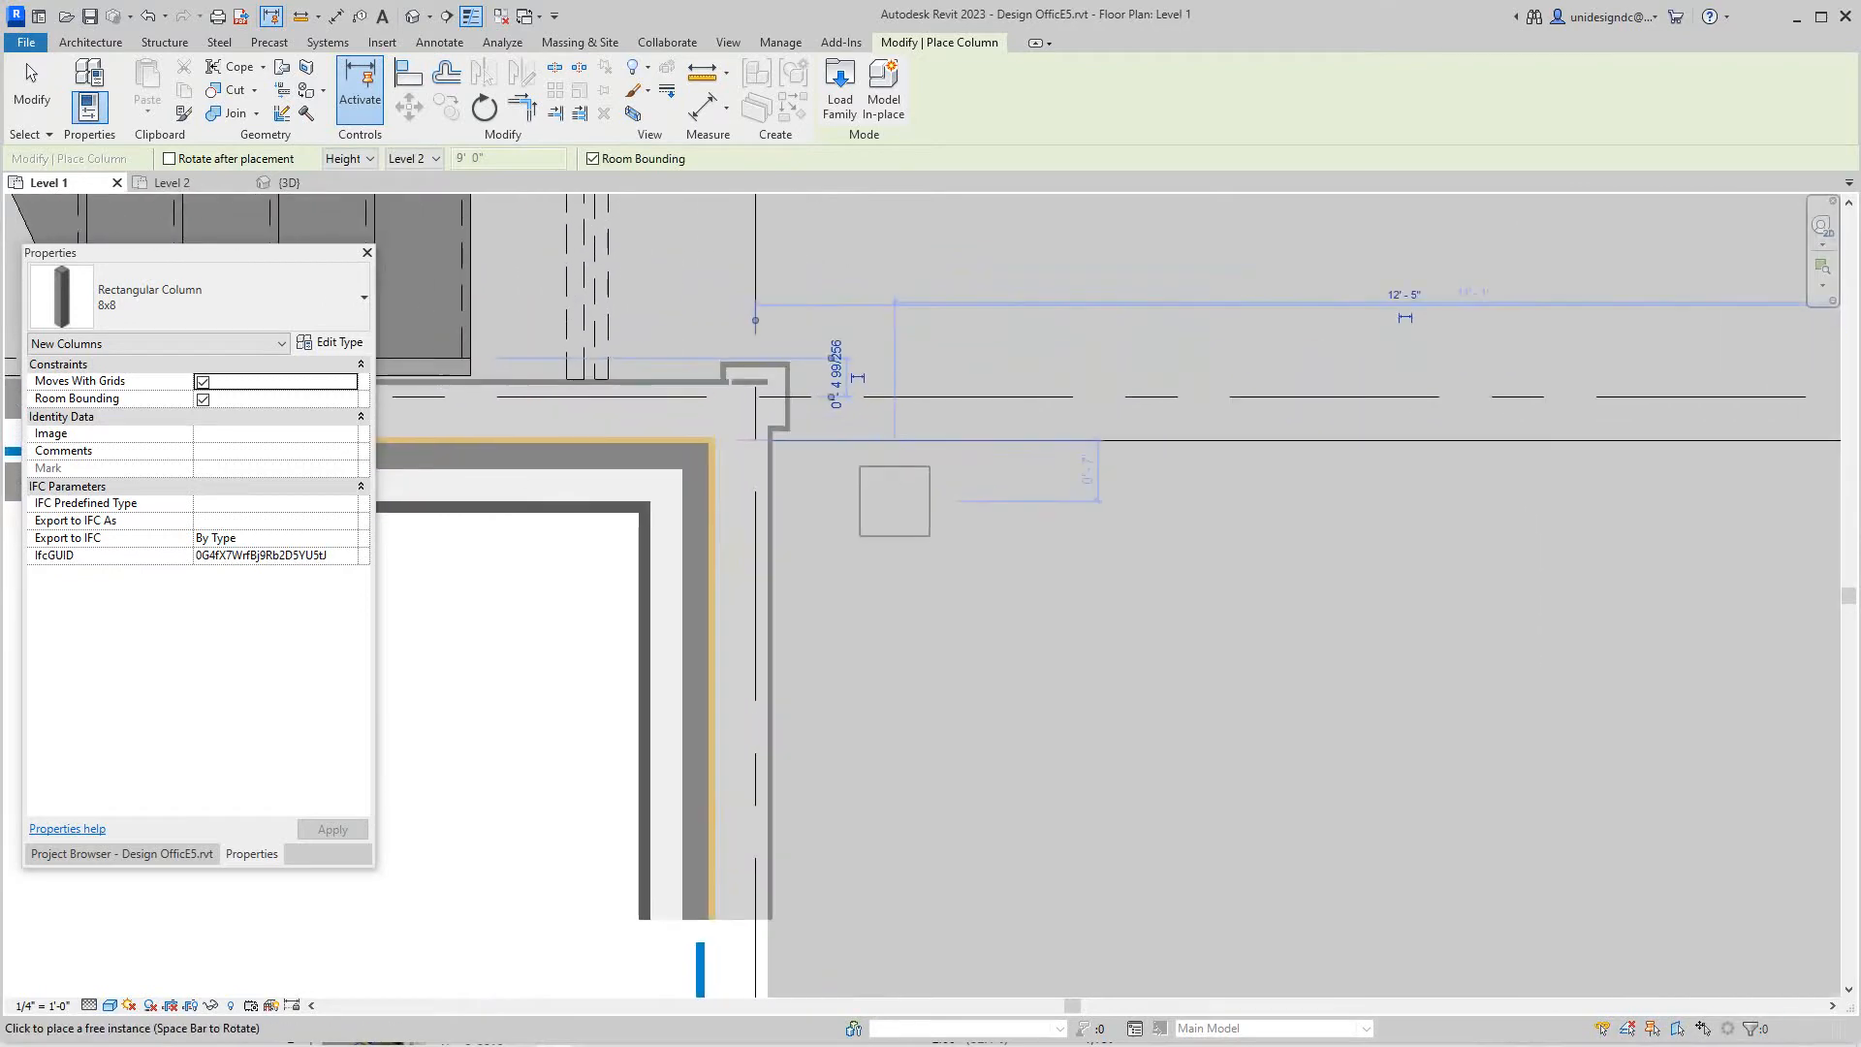
scroll(895, 501, down, 1)
scroll(894, 502, down, 1)
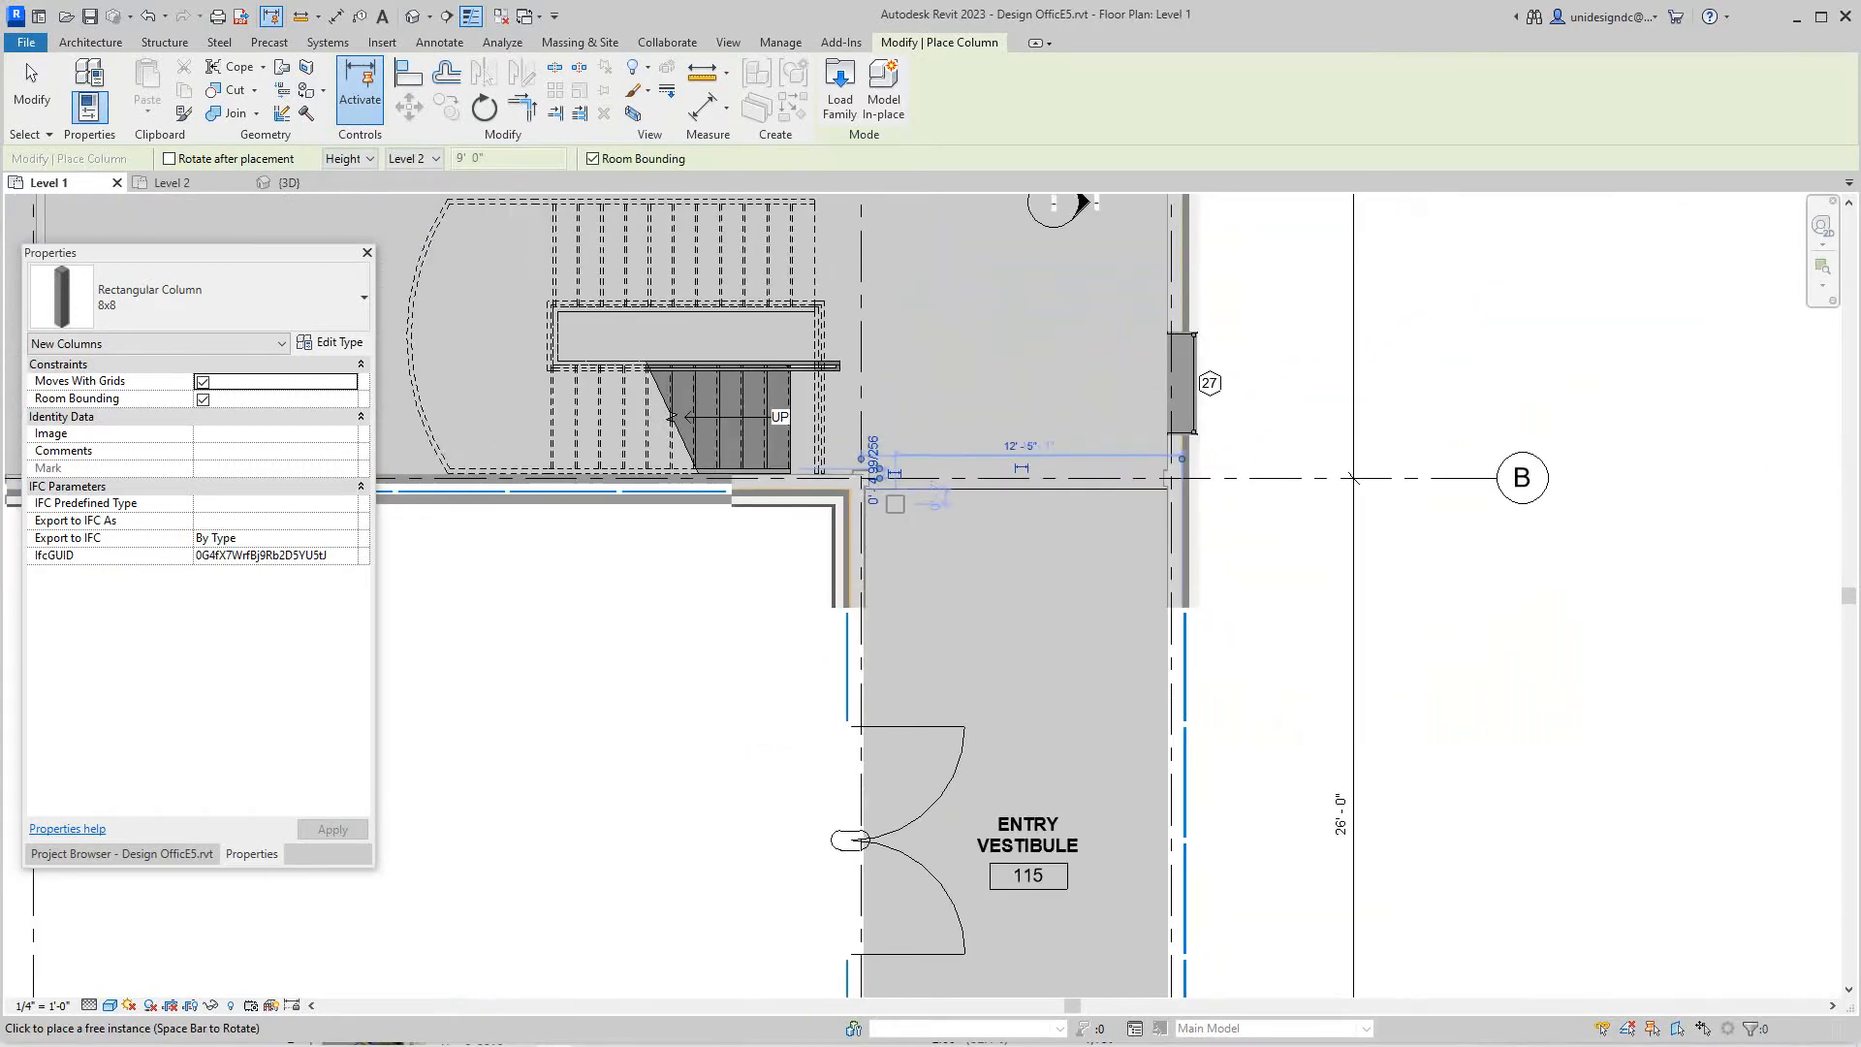
scroll(895, 502, down, 1)
middle_drag(894, 494, 1050, 519)
scroll(1048, 517, up, 3)
scroll(1393, 538, down, 1)
scroll(764, 501, down, 3)
middle_drag(785, 553, 901, 583)
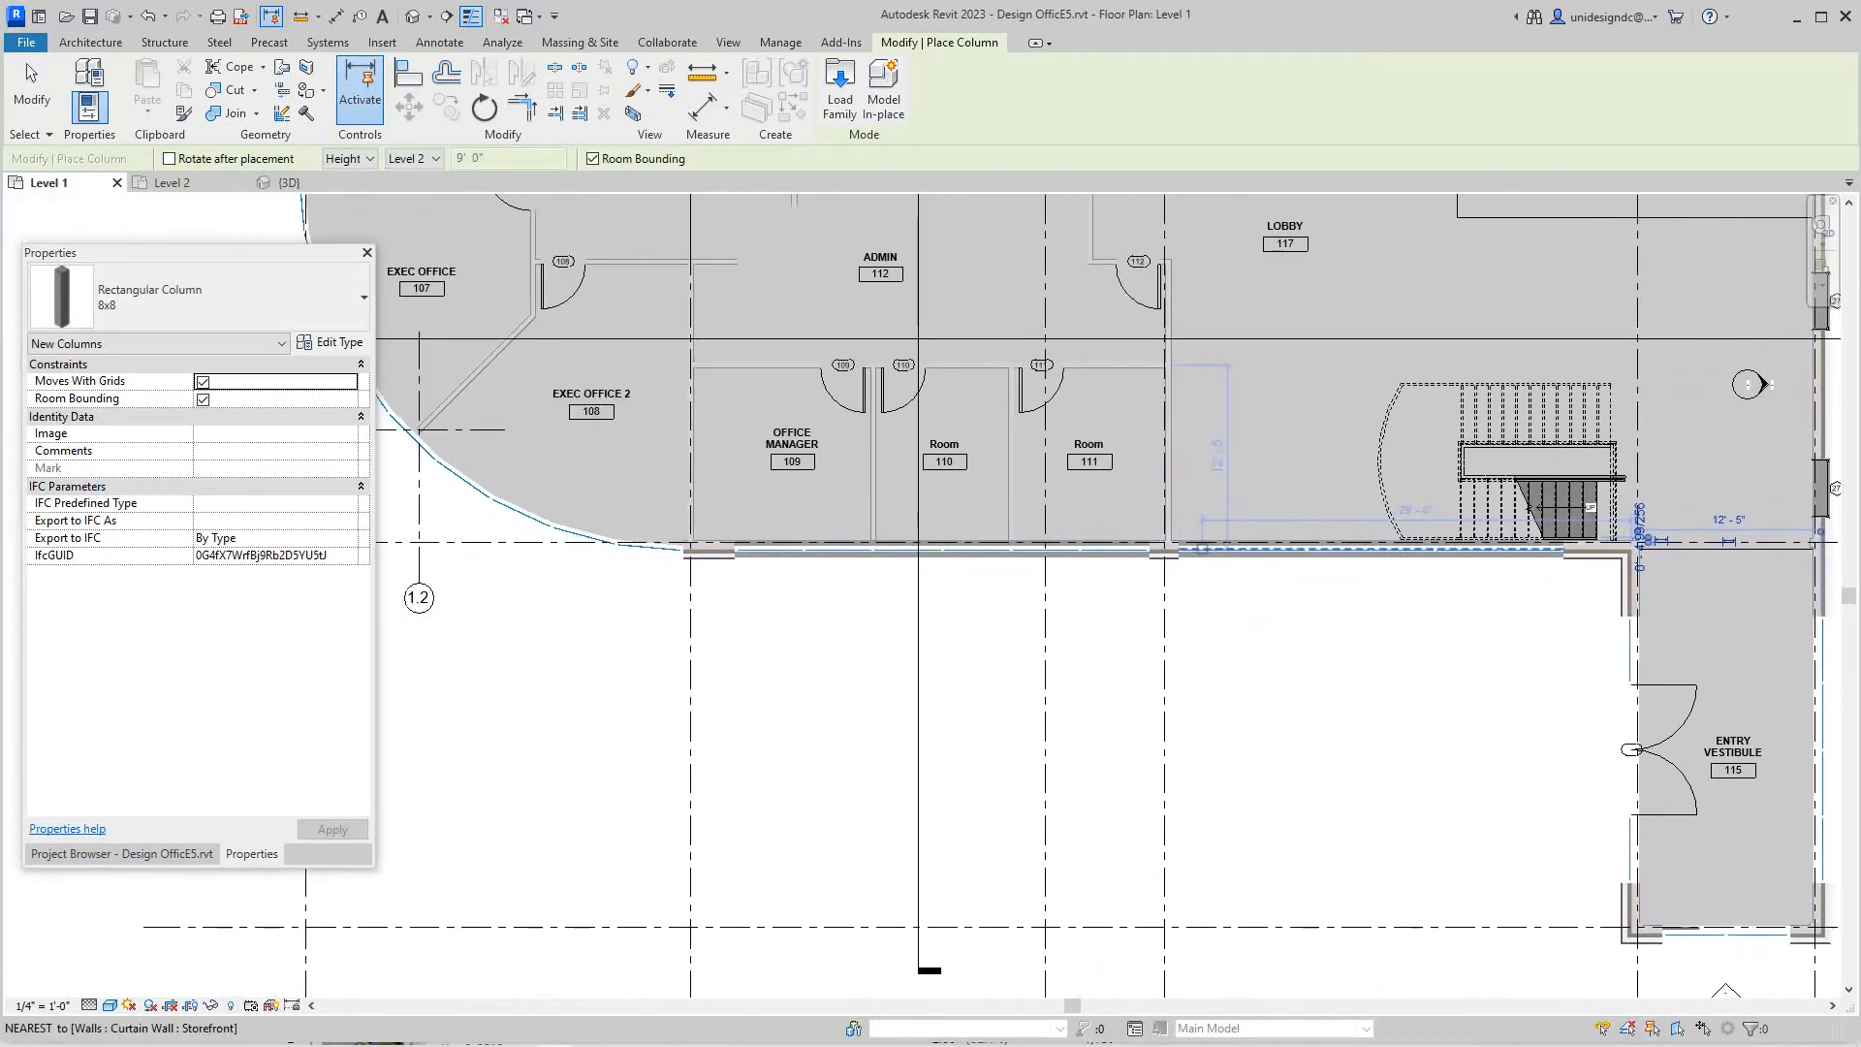
scroll(771, 568, up, 2)
scroll(712, 567, up, 3)
scroll(728, 553, up, 3)
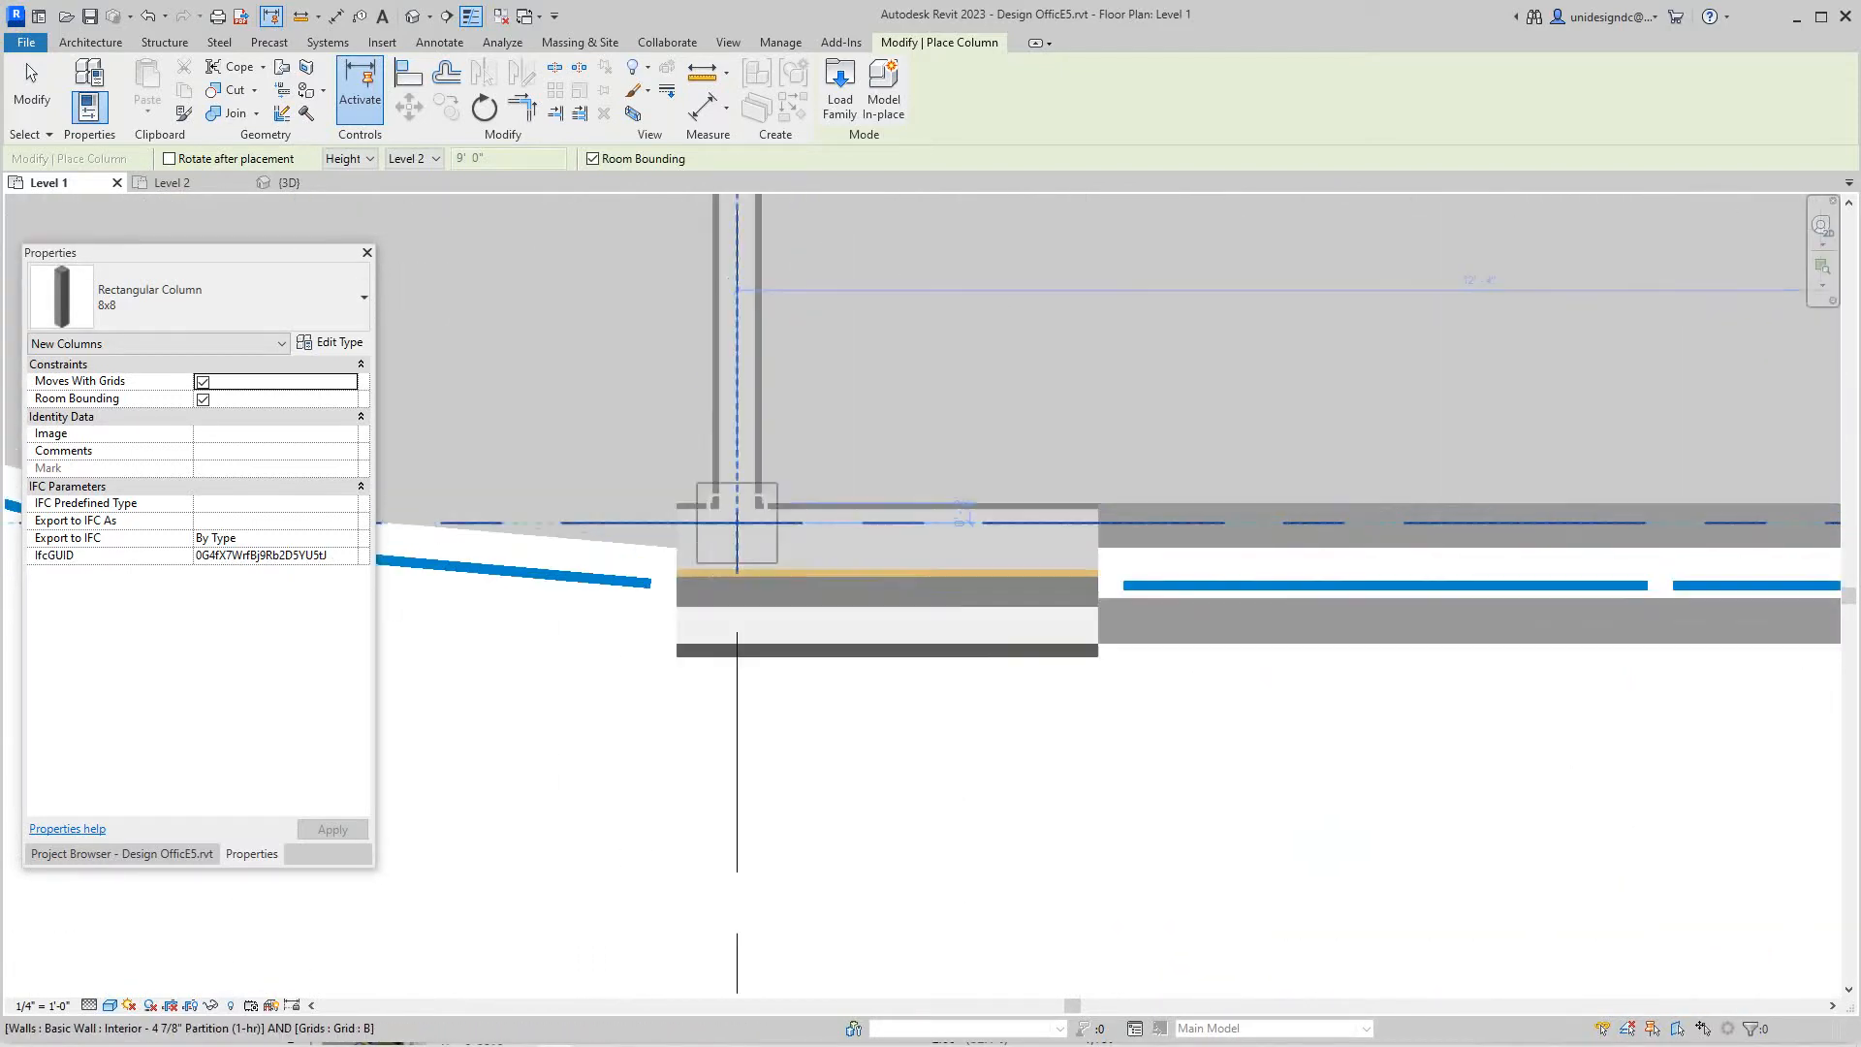
scroll(735, 539, up, 1)
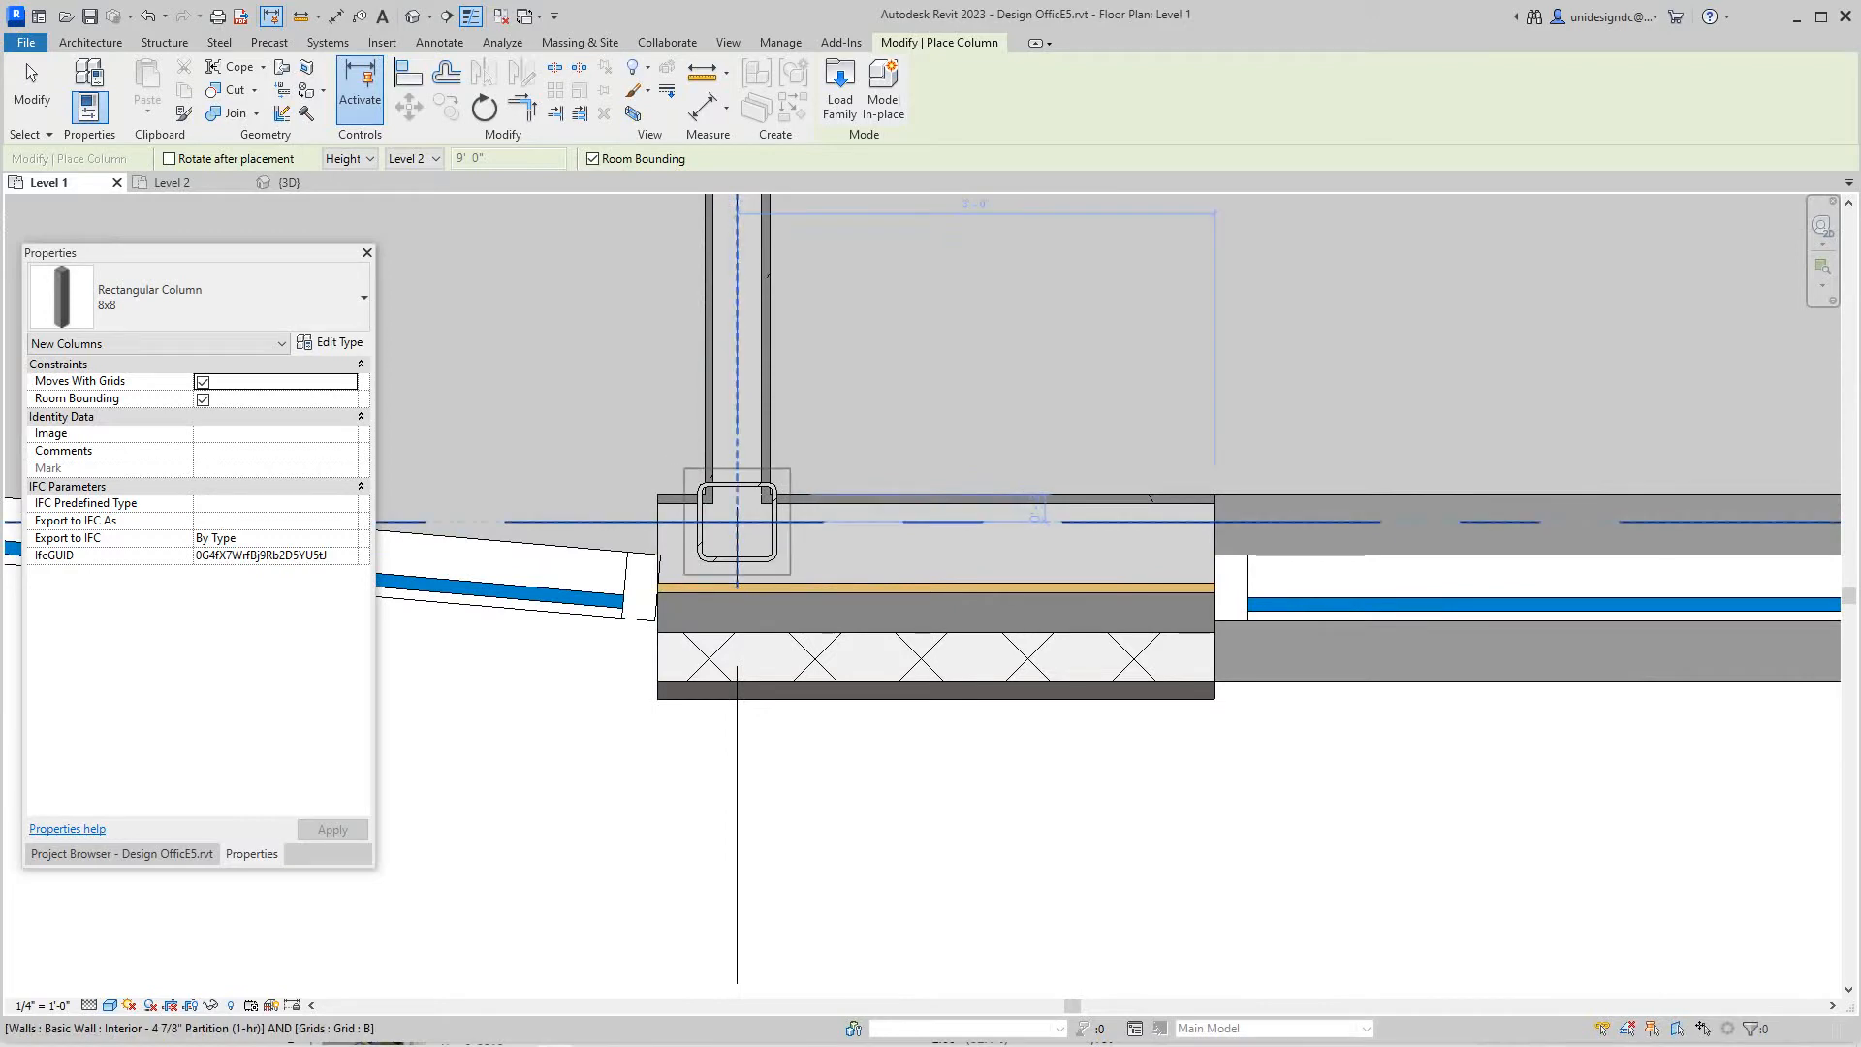
scroll(742, 525, down, 2)
scroll(741, 525, down, 2)
scroll(757, 552, down, 1)
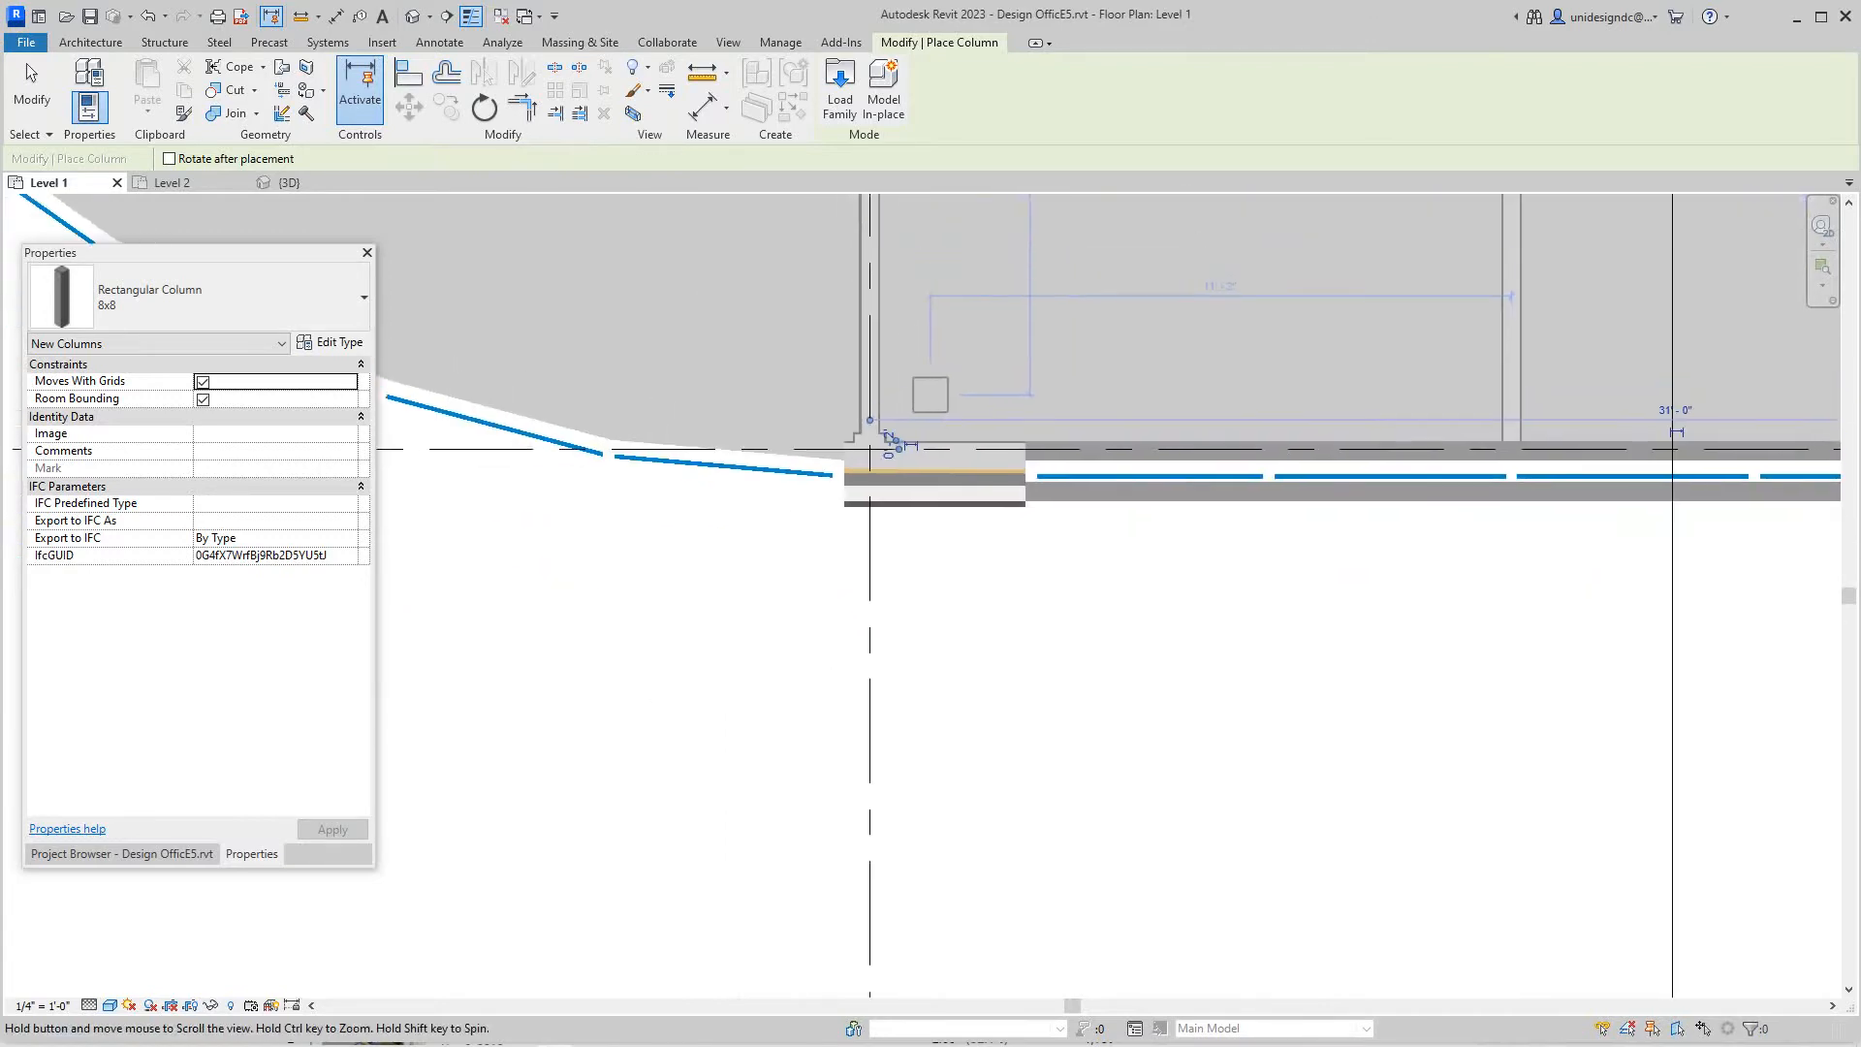
Place columns at the grid 1.2/B.2 diagonal junction and at grids C/1 beside Exec Office.
middle_drag(1018, 438, 1003, 902)
middle_drag(968, 816, 1003, 568)
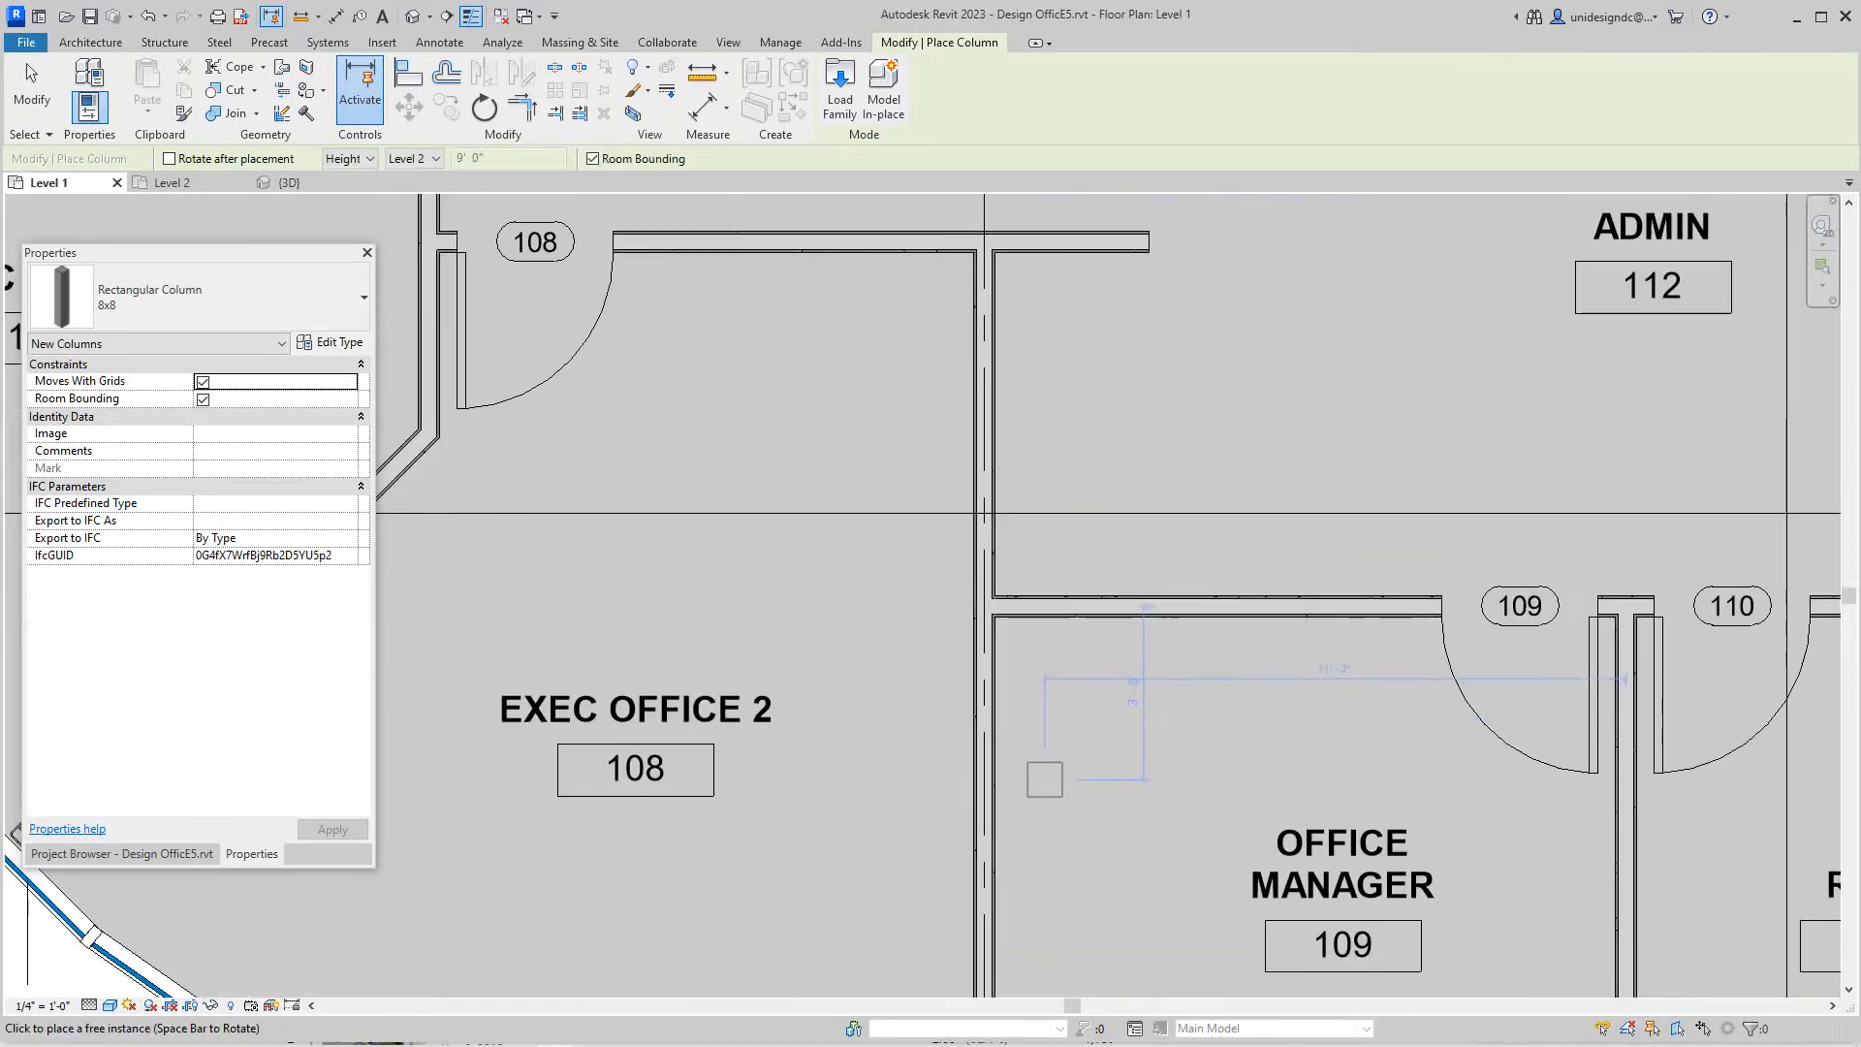
scroll(1040, 779, down, 1)
scroll(1077, 743, down, 1)
scroll(1107, 735, up, 1)
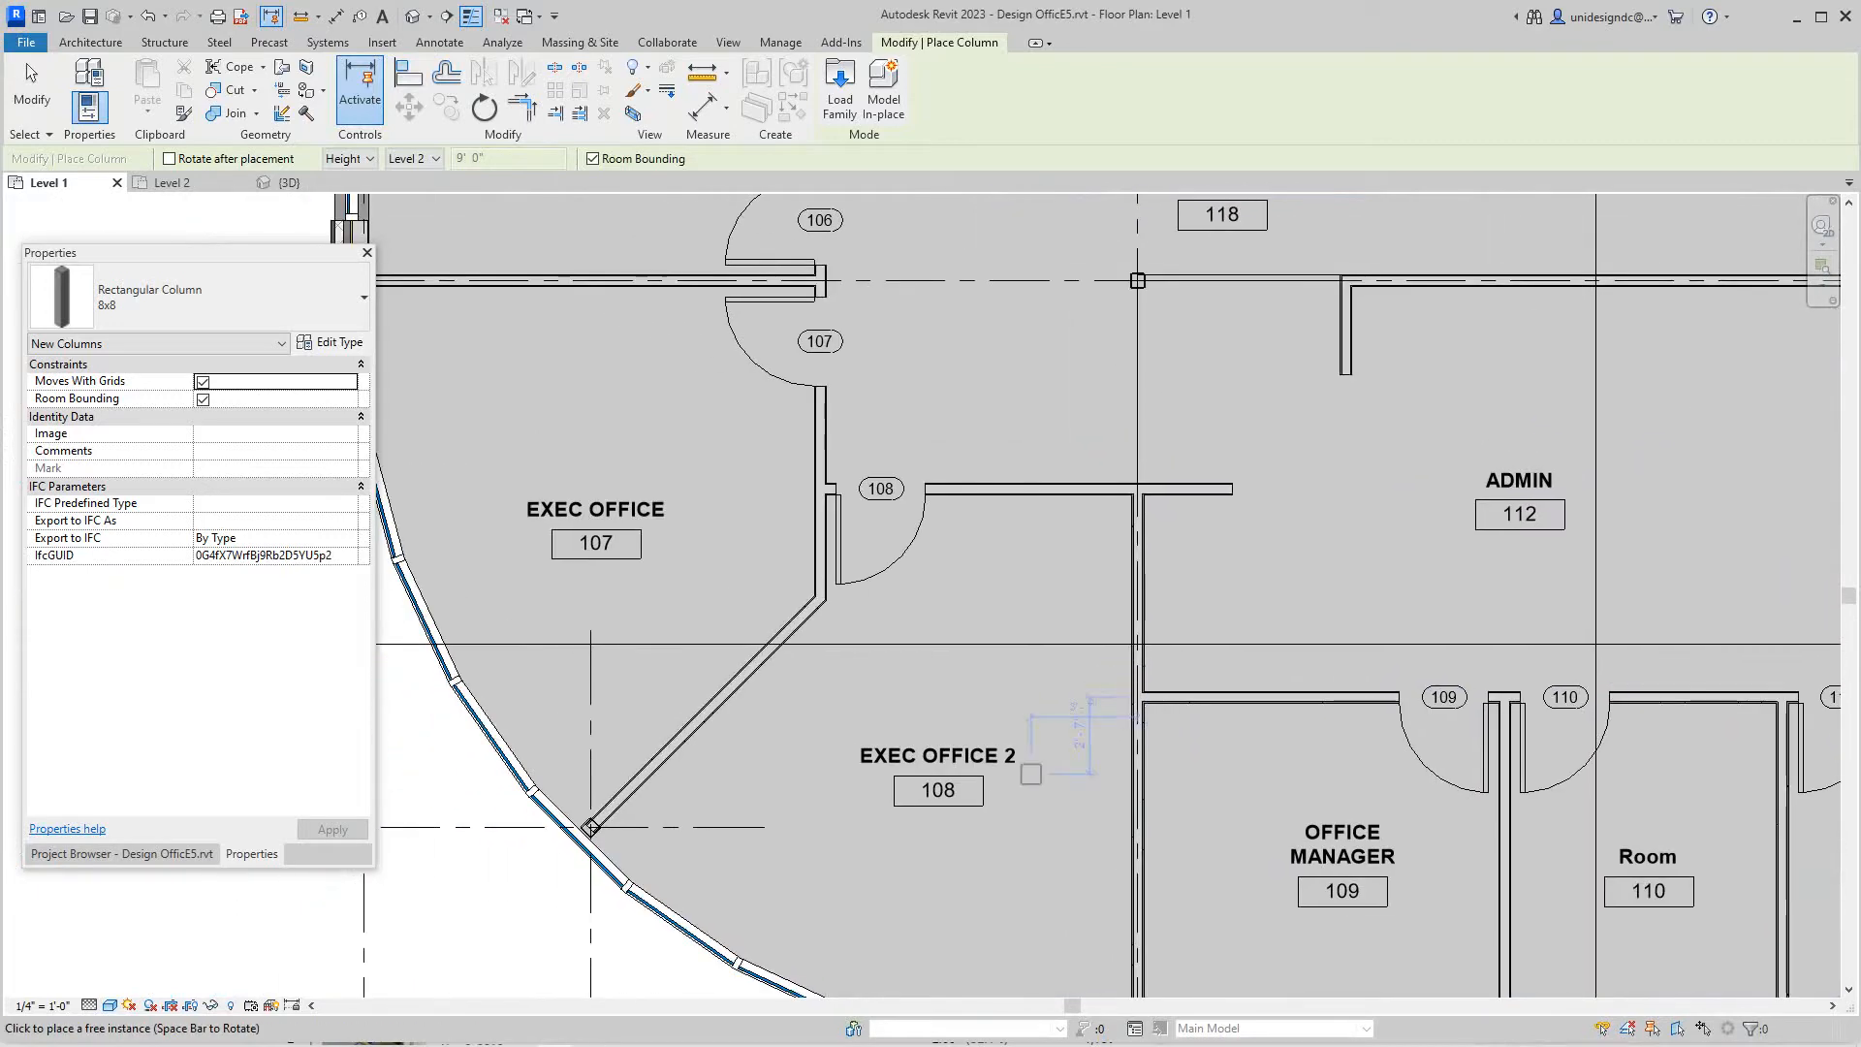
scroll(1077, 735, up, 2)
scroll(479, 654, up, 3)
scroll(727, 655, down, 1)
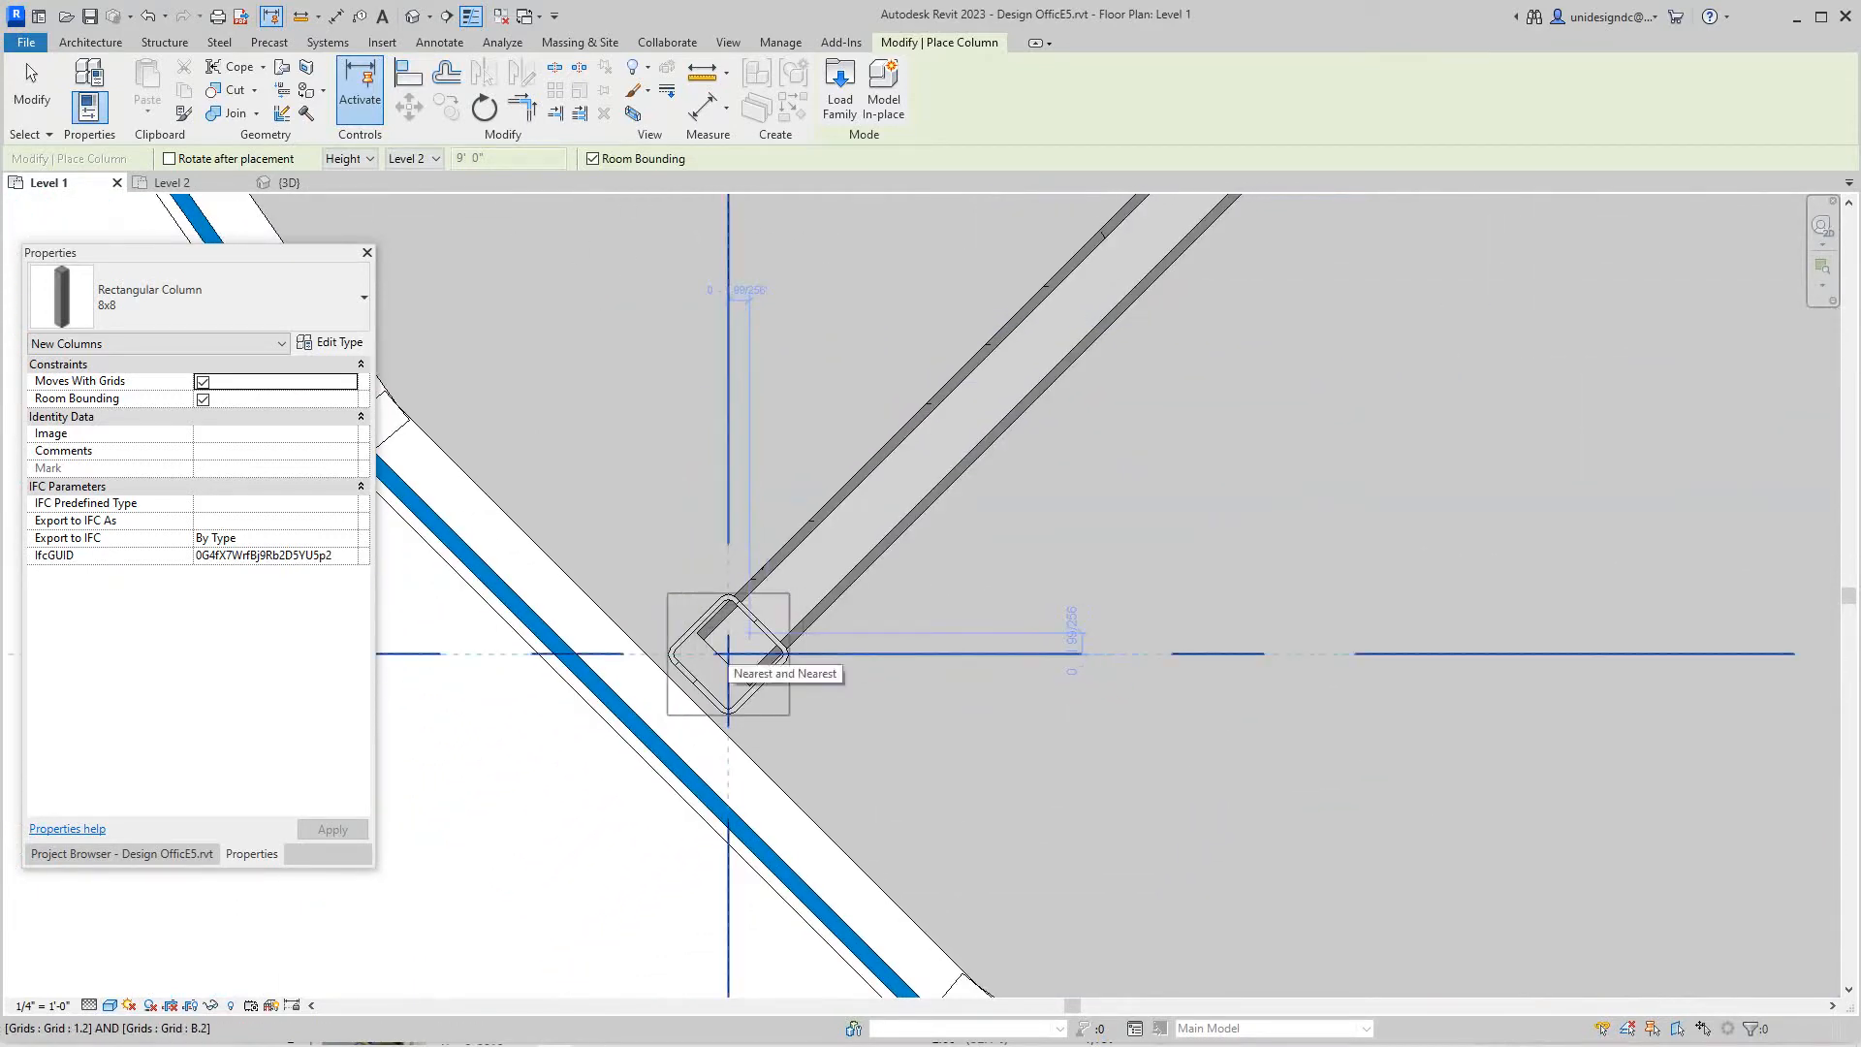
click(727, 655)
scroll(727, 656, down, 2)
scroll(727, 656, down, 2)
scroll(1018, 655, up, 2)
scroll(872, 583, down, 2)
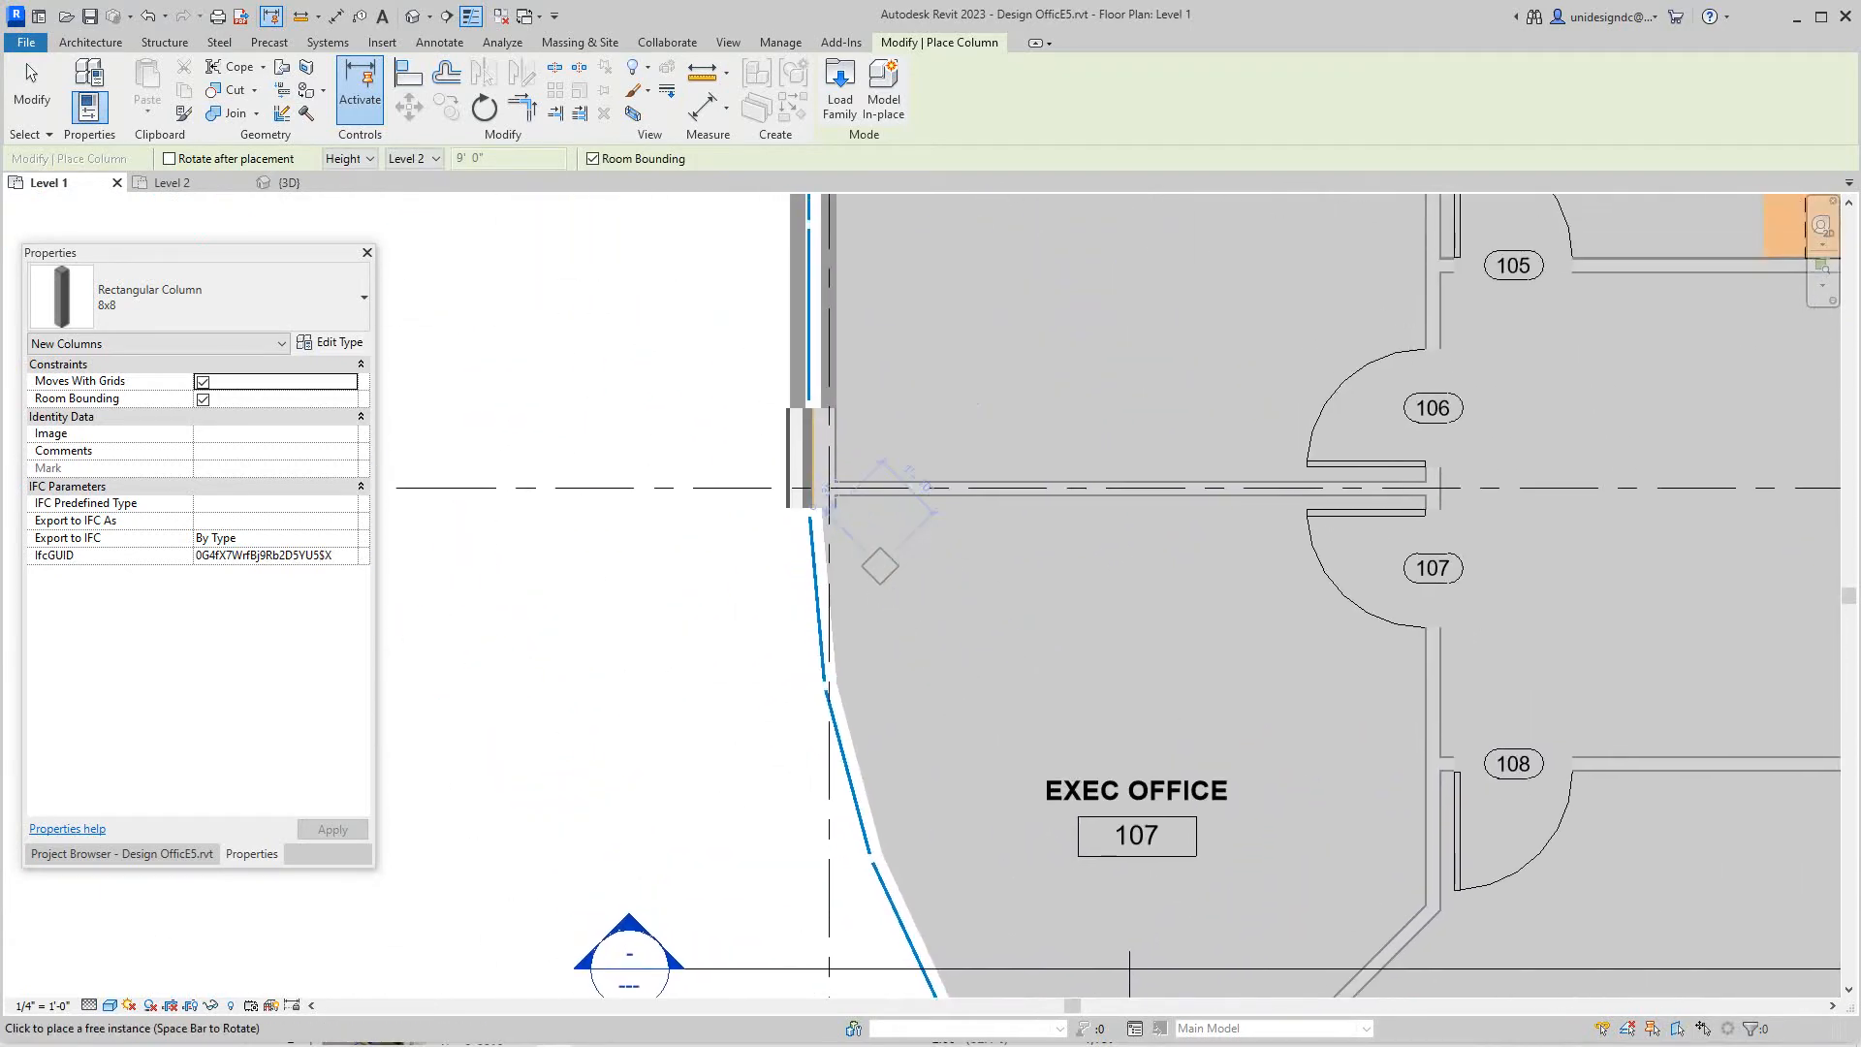
scroll(814, 465, up, 2)
scroll(815, 466, up, 2)
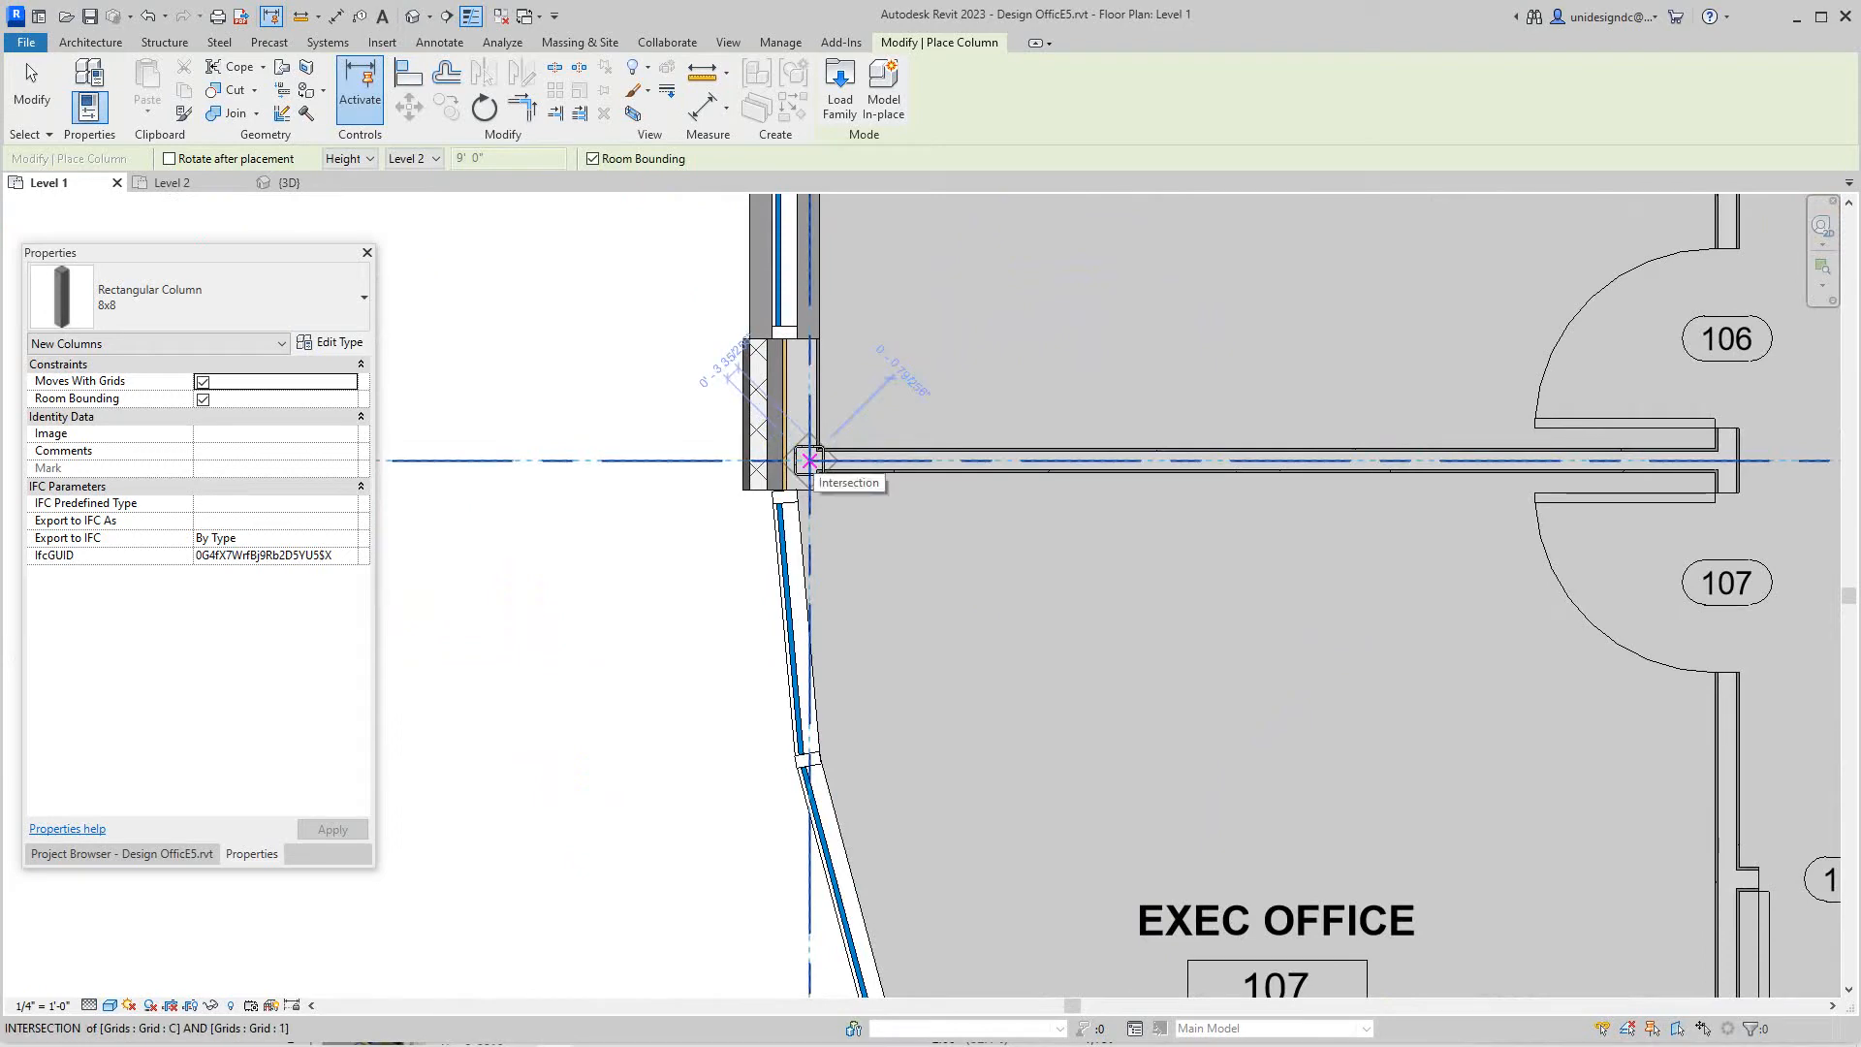
click(809, 462)
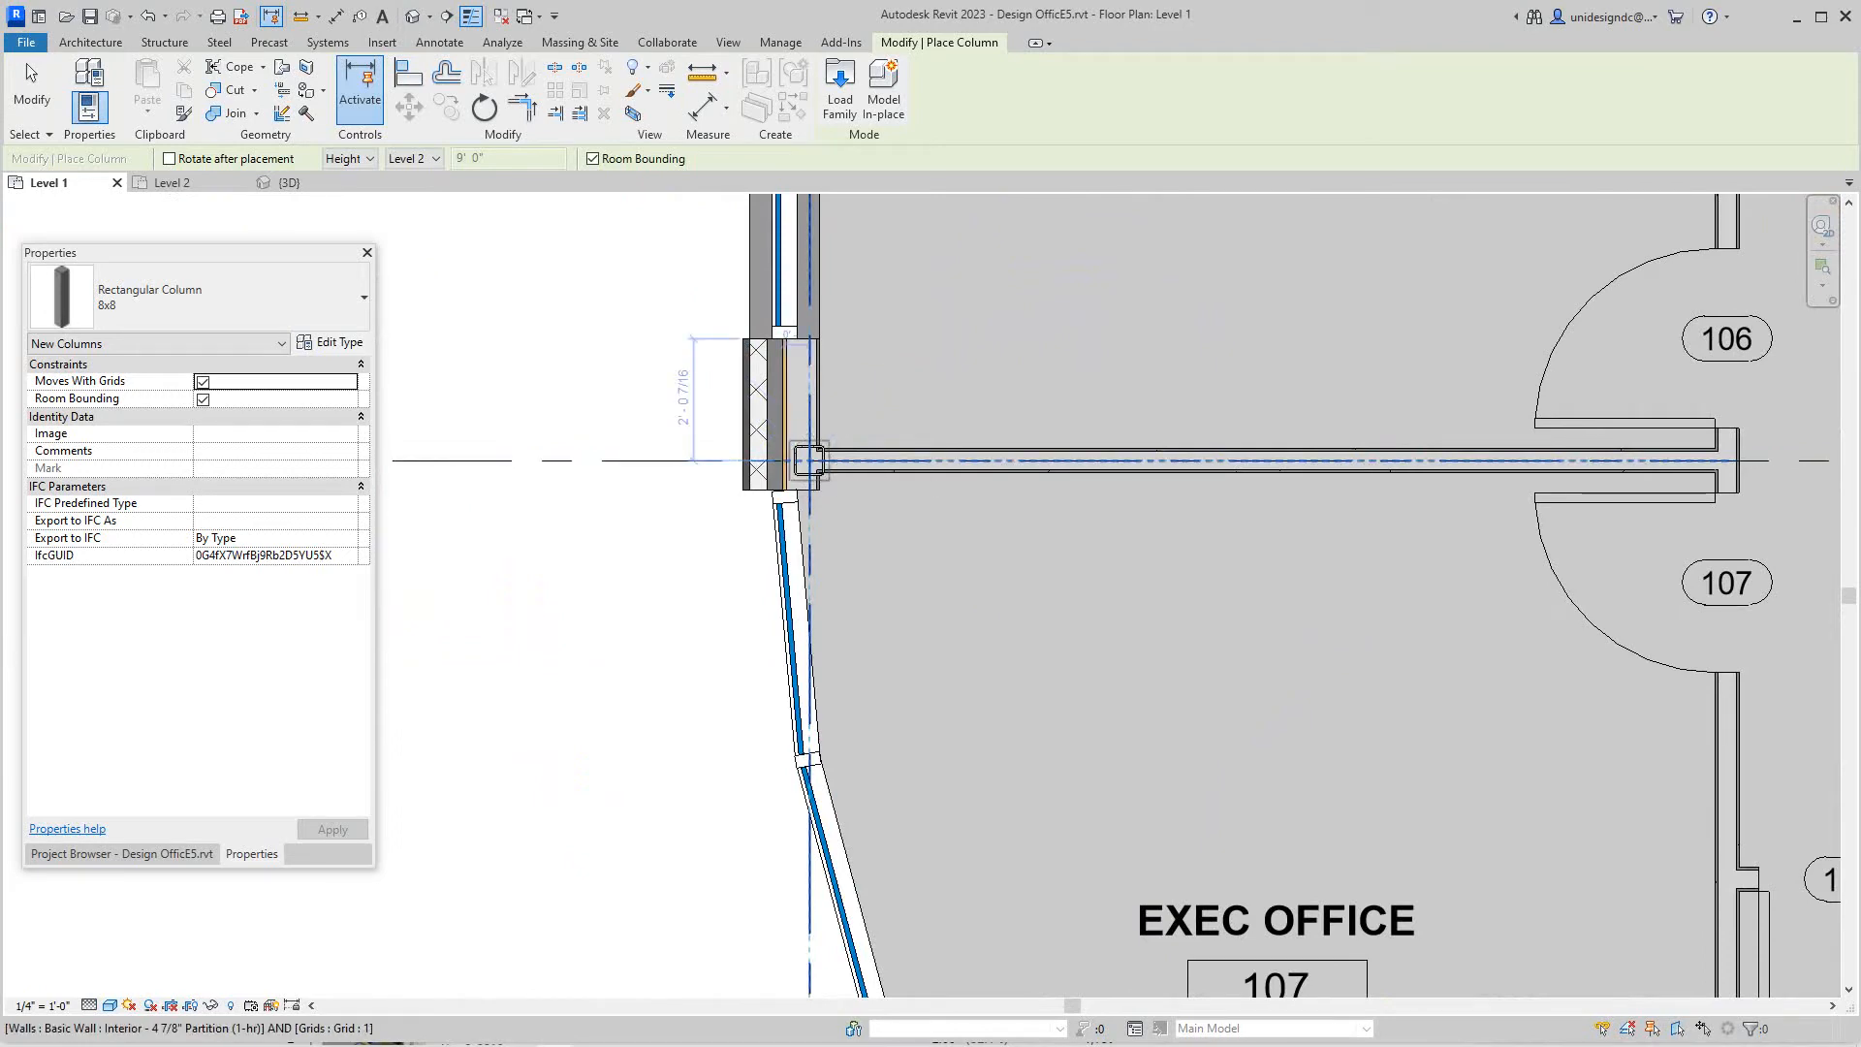
scroll(816, 465, down, 2)
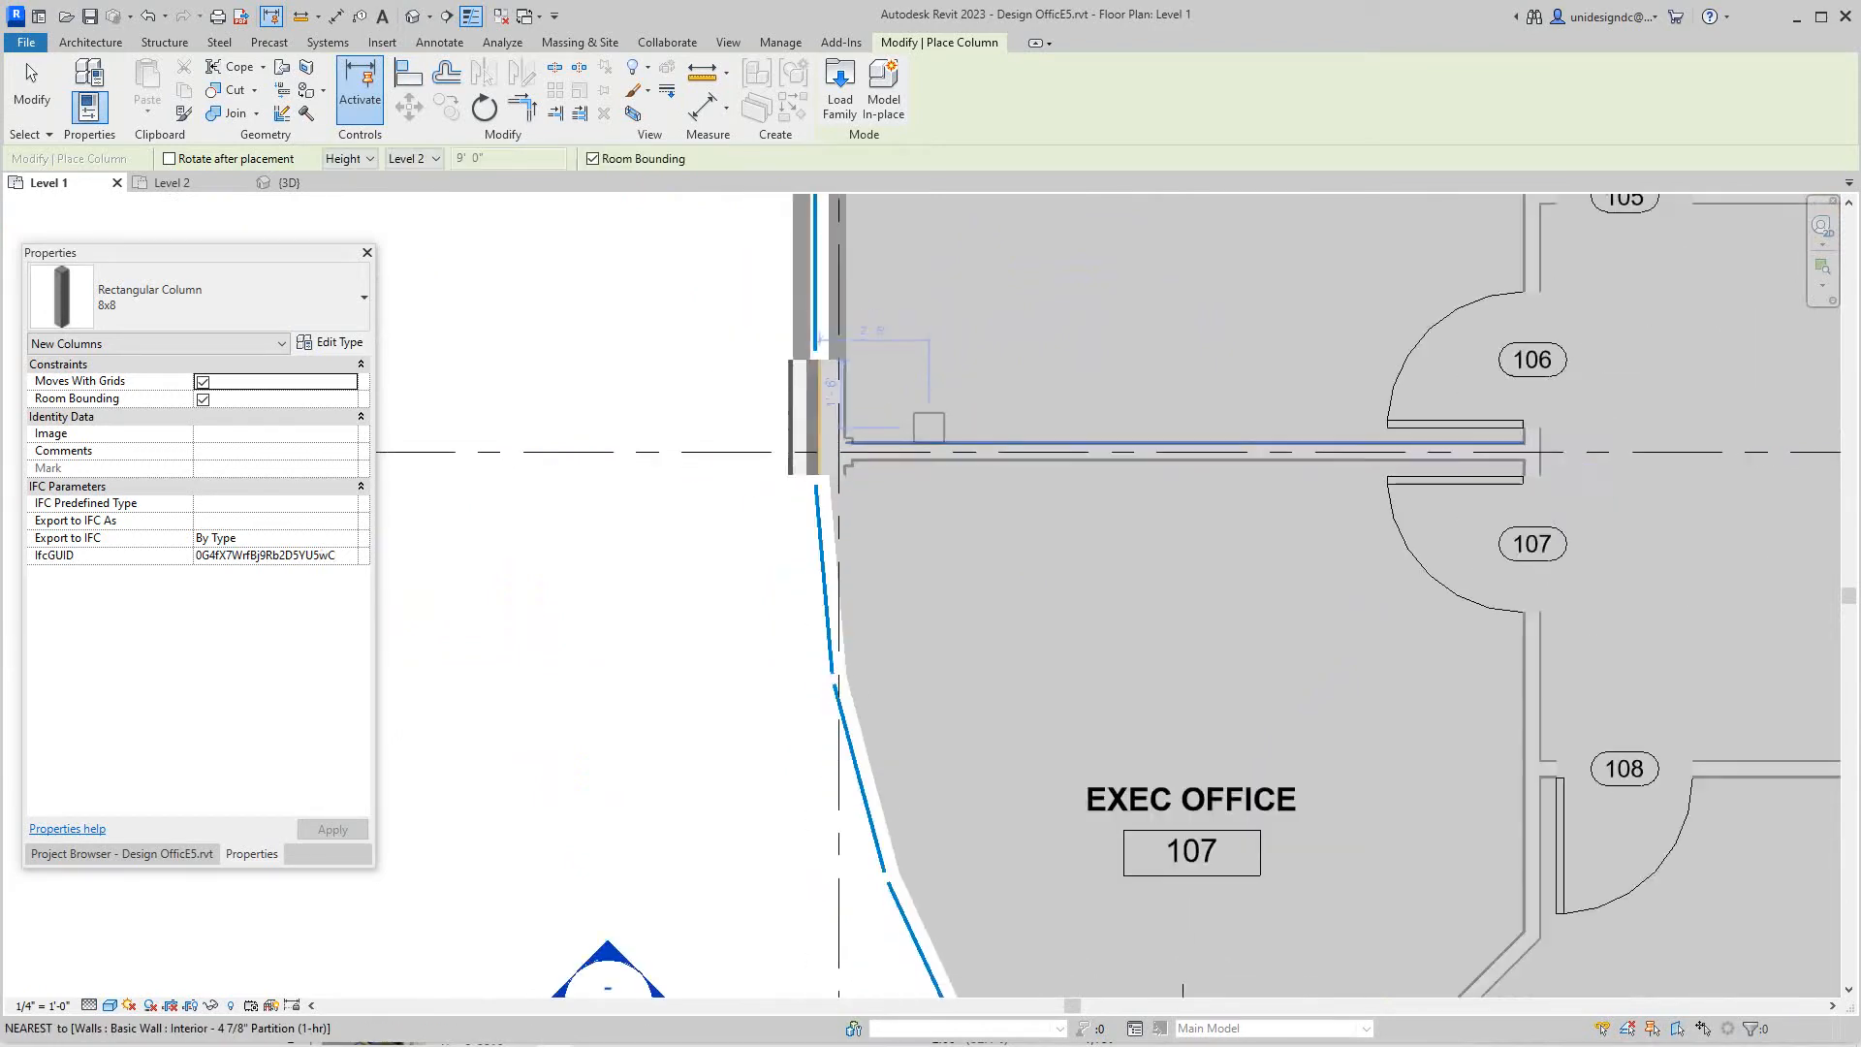
middle_drag(873, 437, 814, 727)
scroll(902, 669, down, 2)
middle_drag(901, 581, 872, 815)
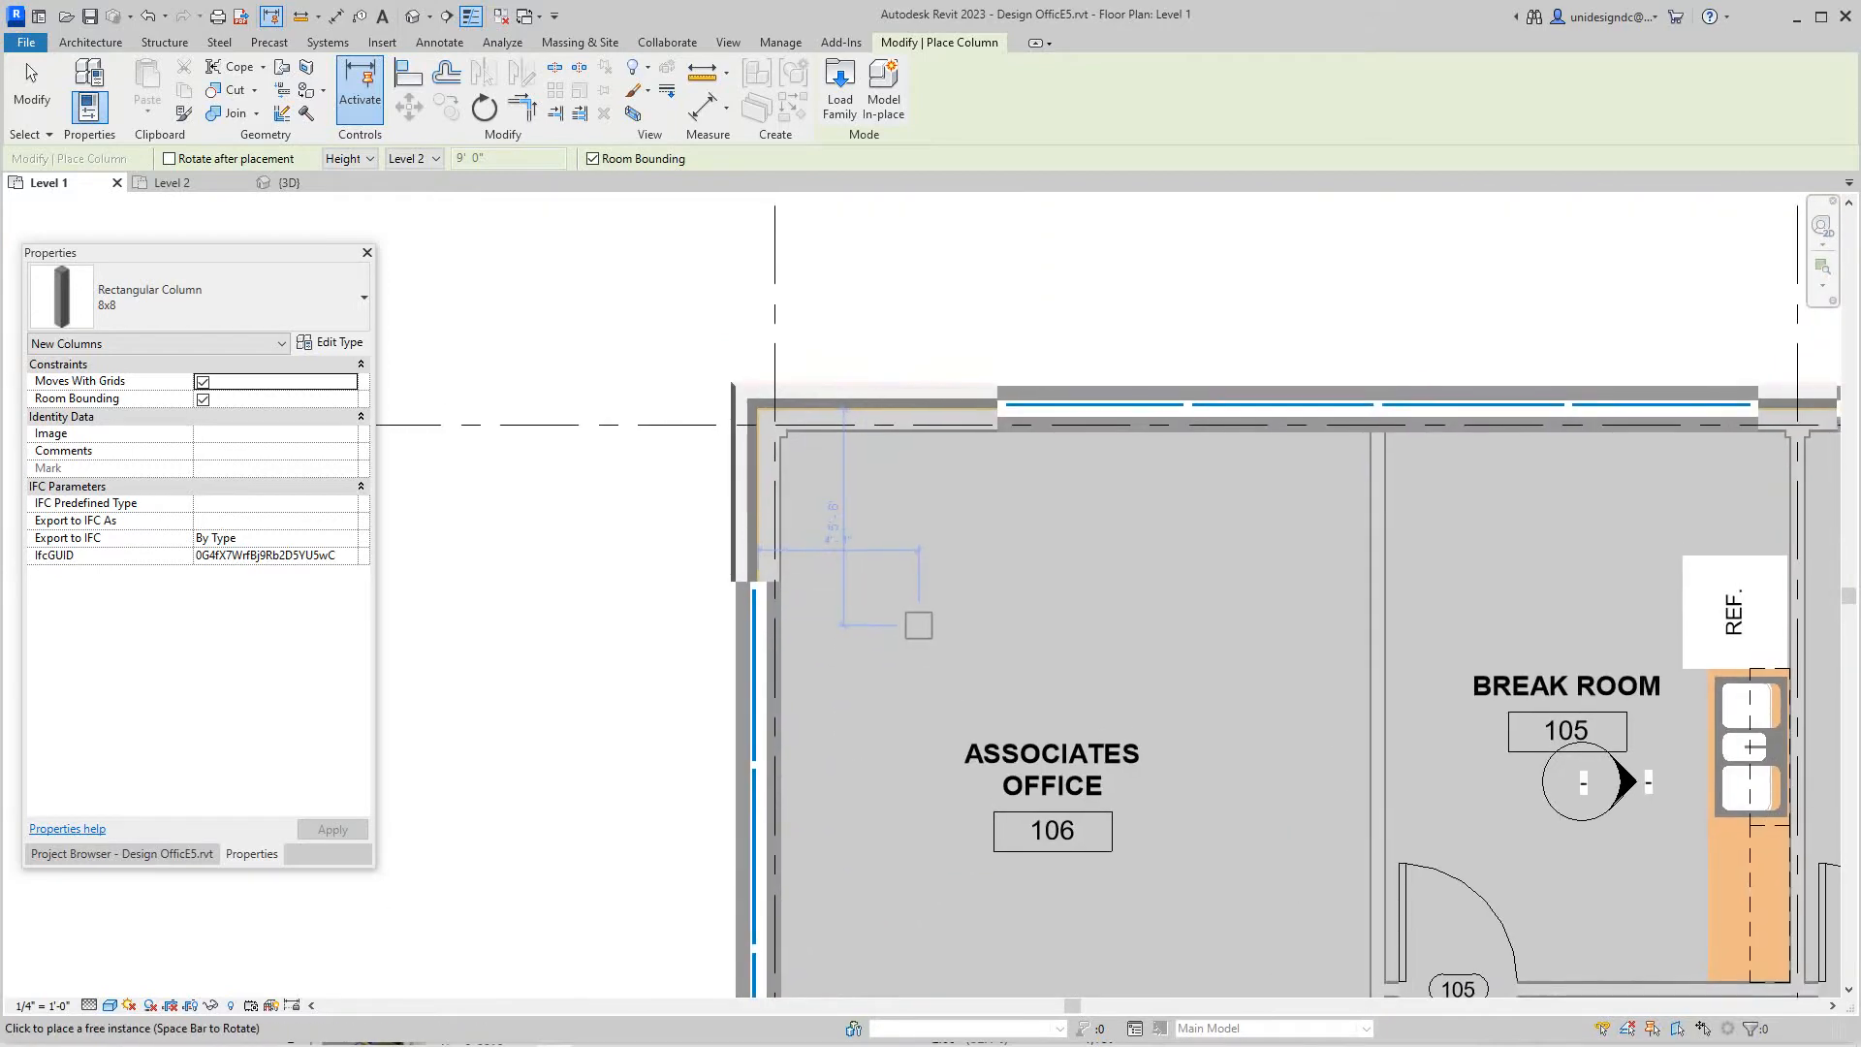
scroll(1019, 568, down, 2)
middle_drag(1309, 728, 756, 261)
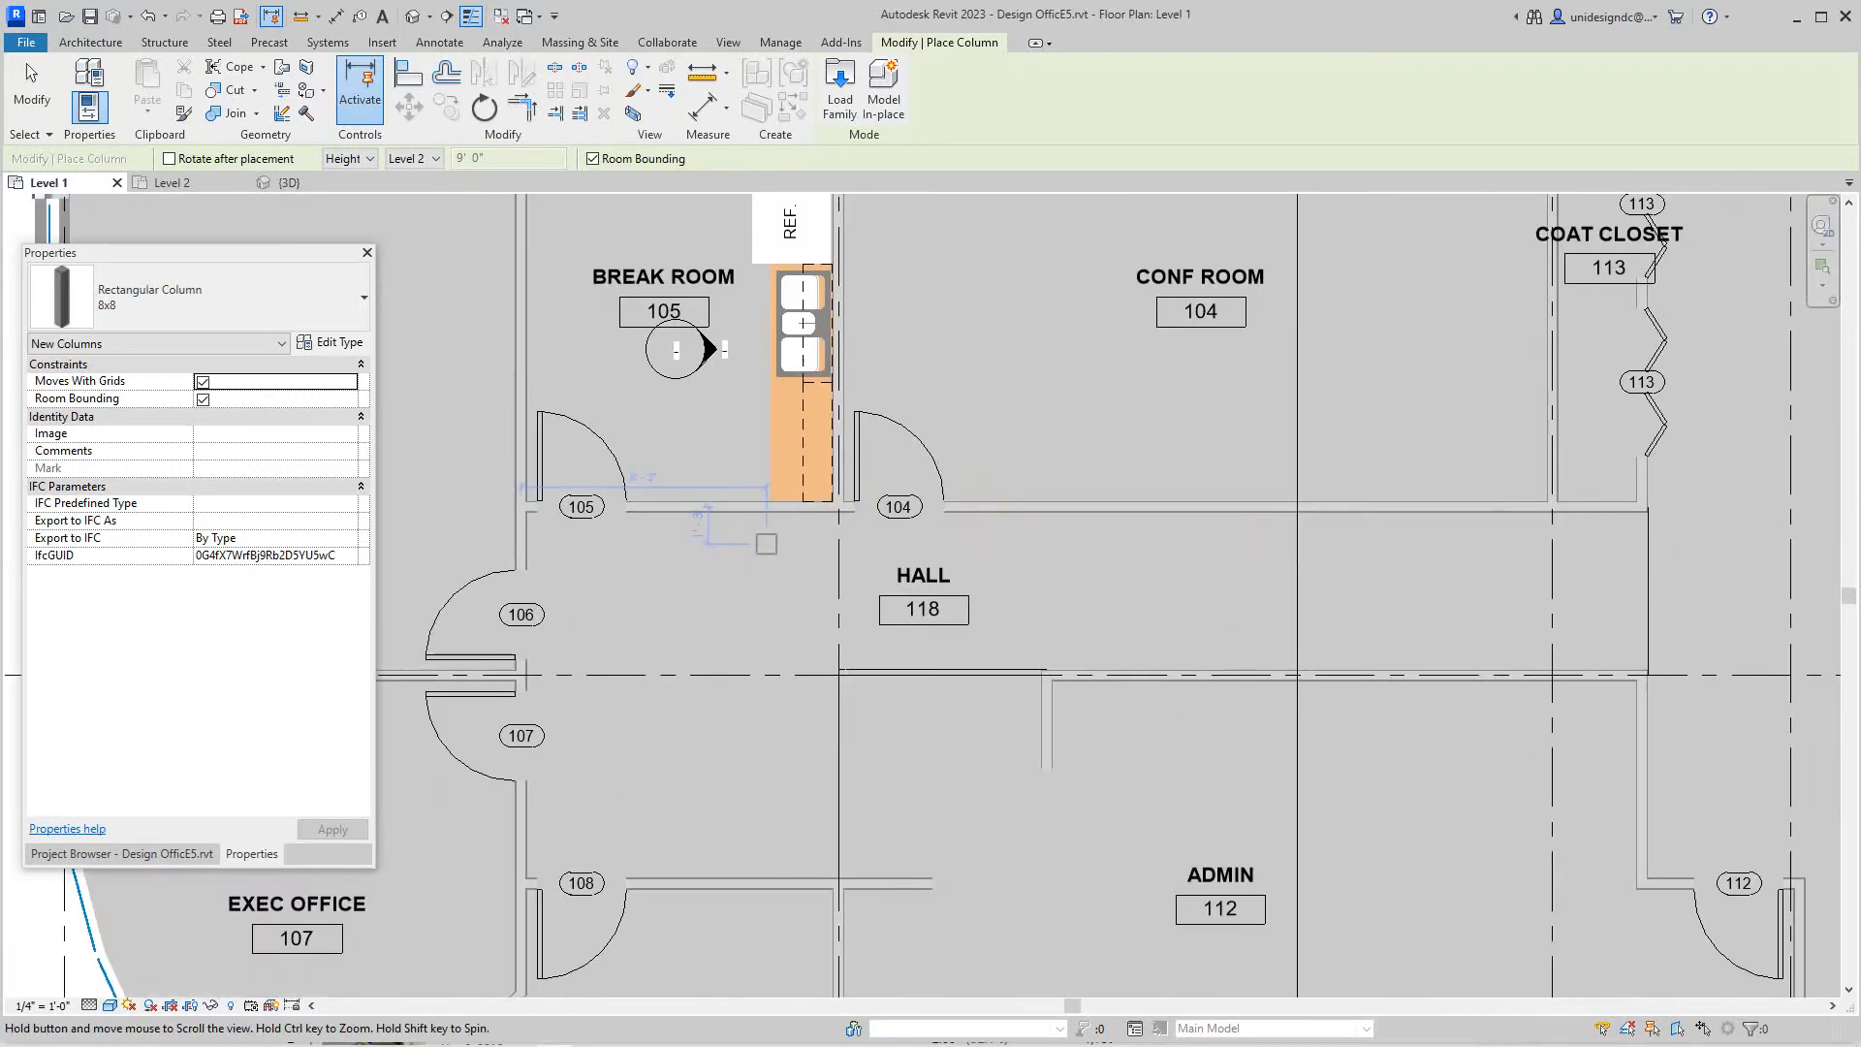
middle_drag(1019, 728, 1018, 364)
scroll(1018, 582, down, 2)
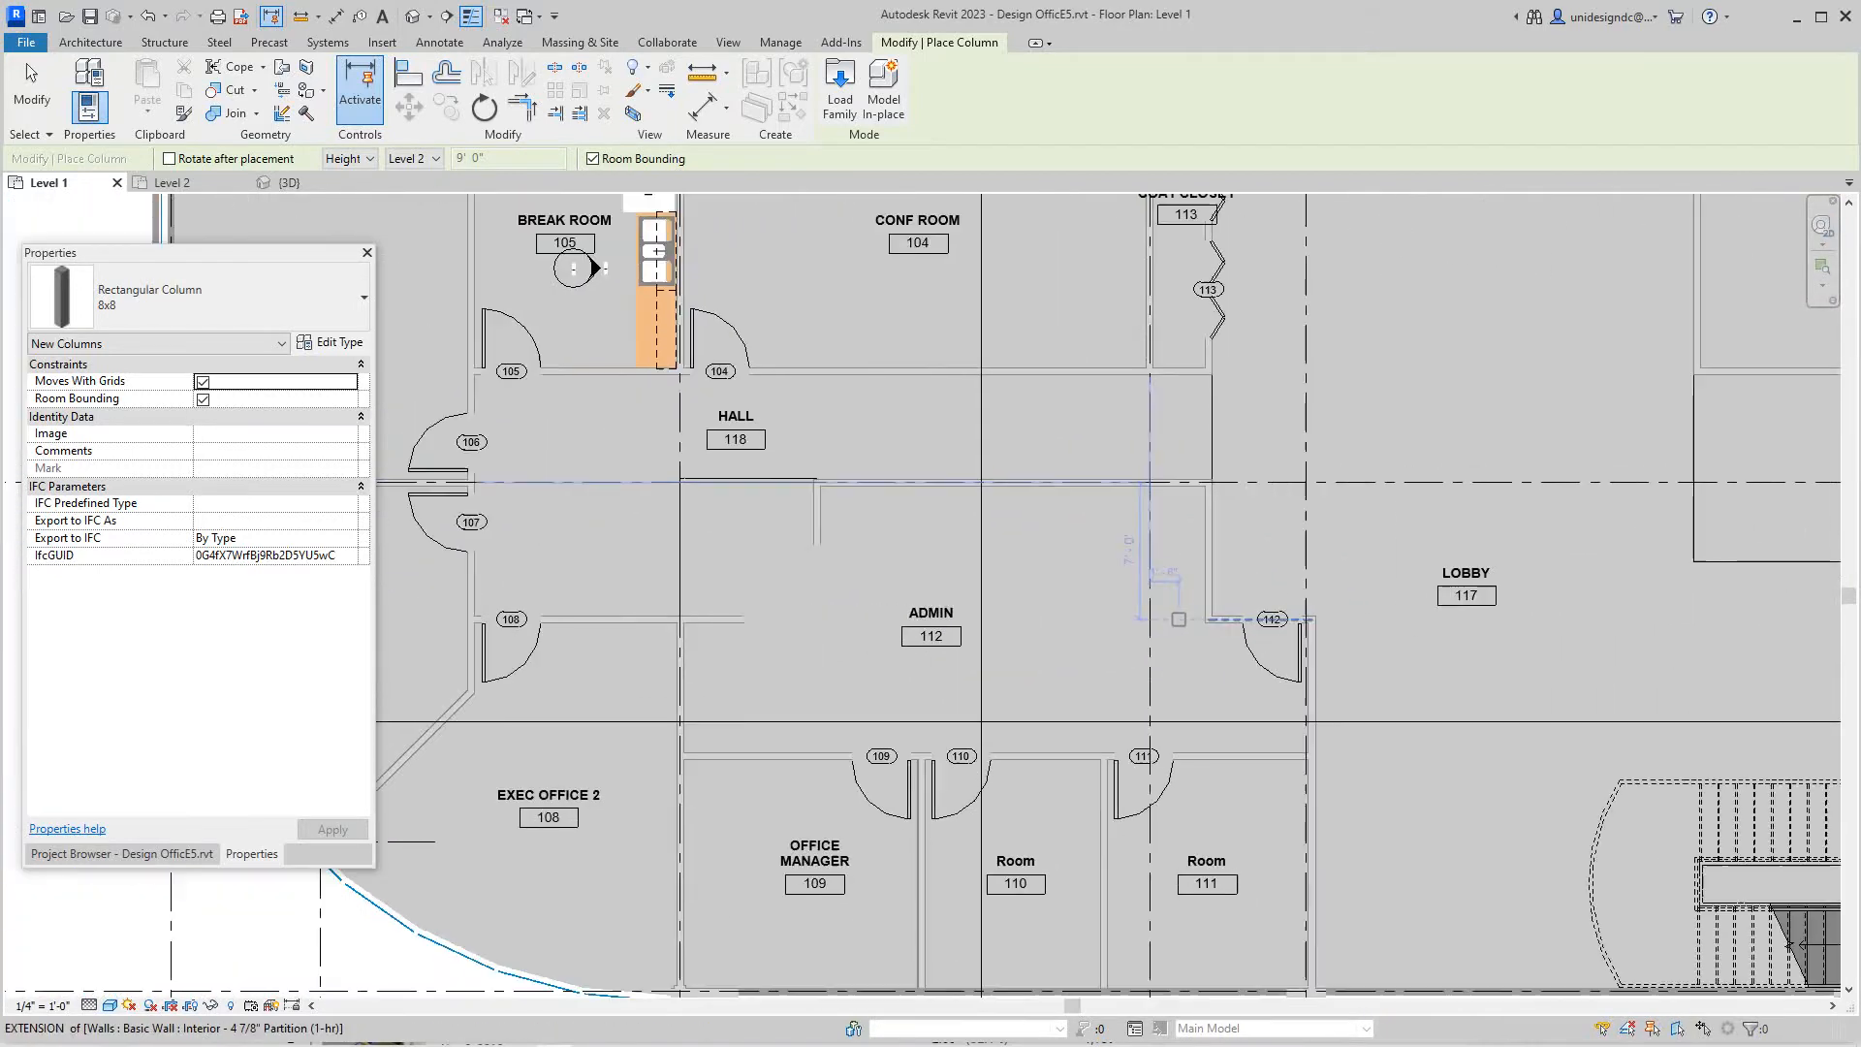
scroll(1018, 582, down, 1)
Pan to the stair and storefront corner to review the placed columns.
middle_drag(1178, 617, 931, 481)
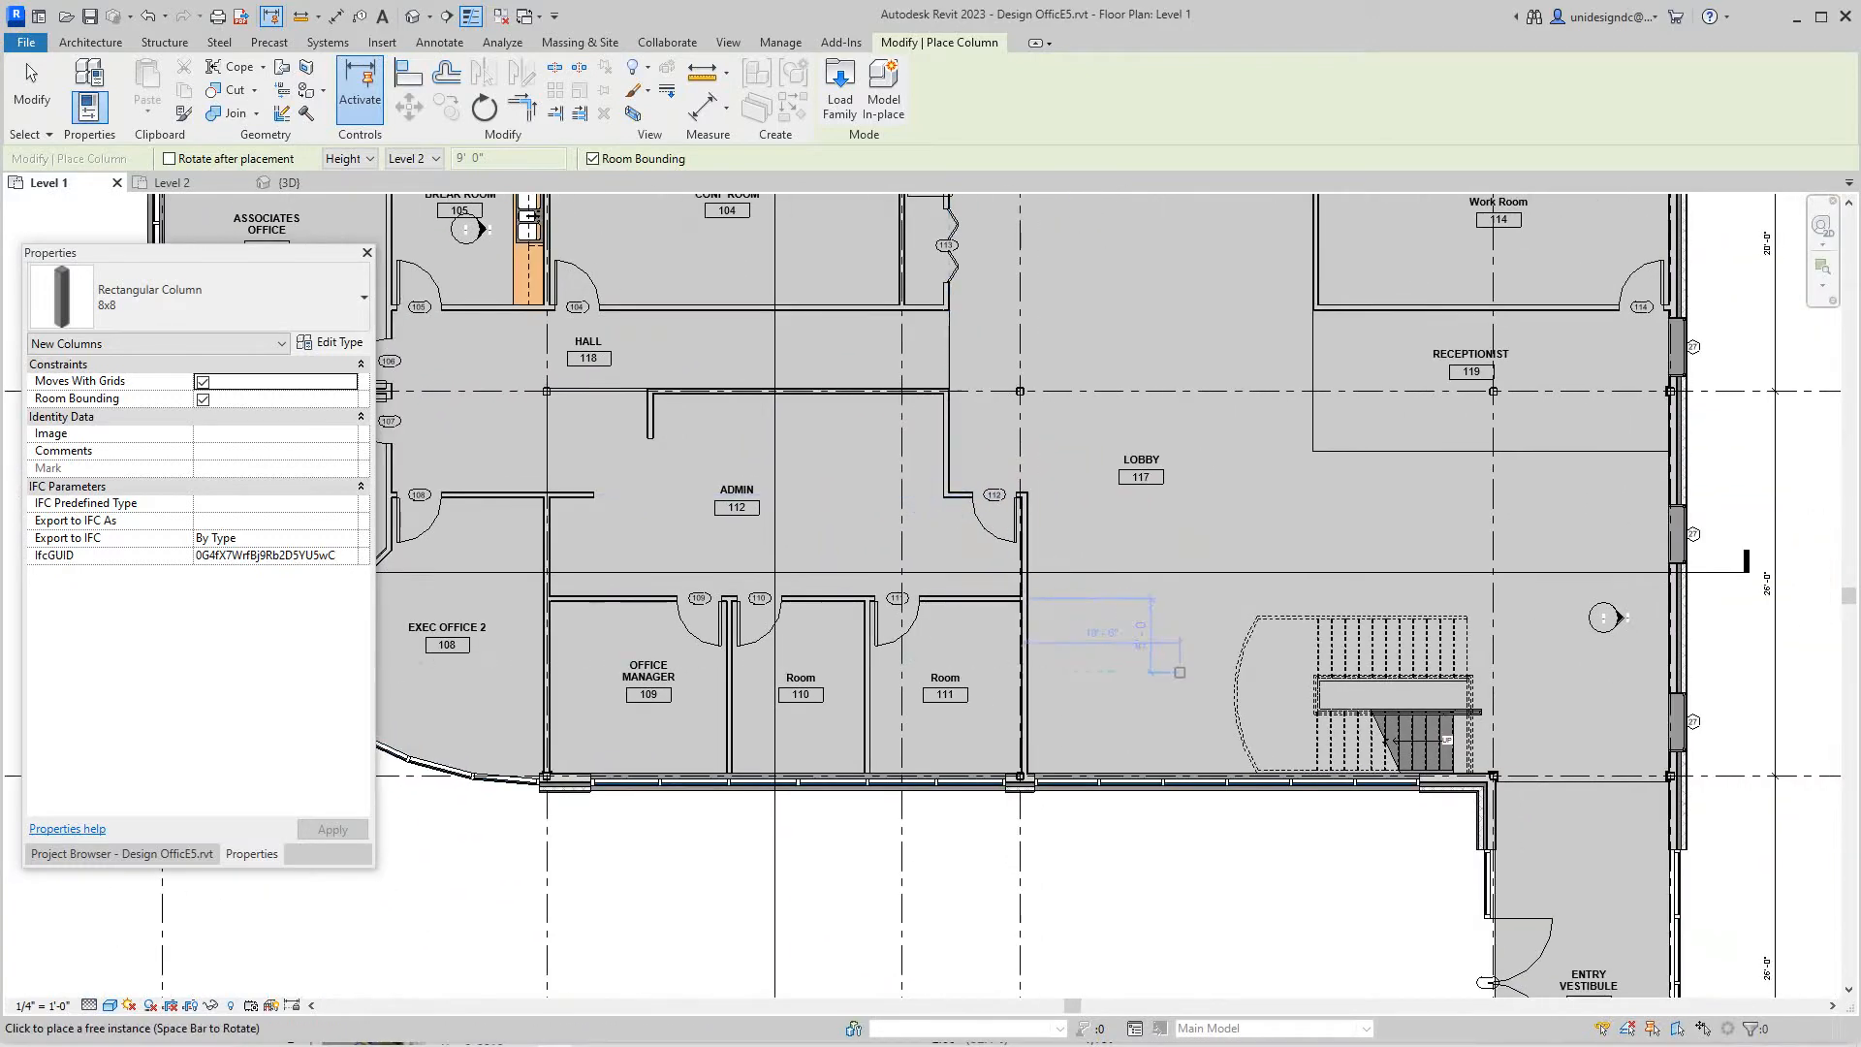
scroll(1194, 654, up, 2)
middle_drag(1310, 727, 1134, 582)
scroll(1236, 655, up, 2)
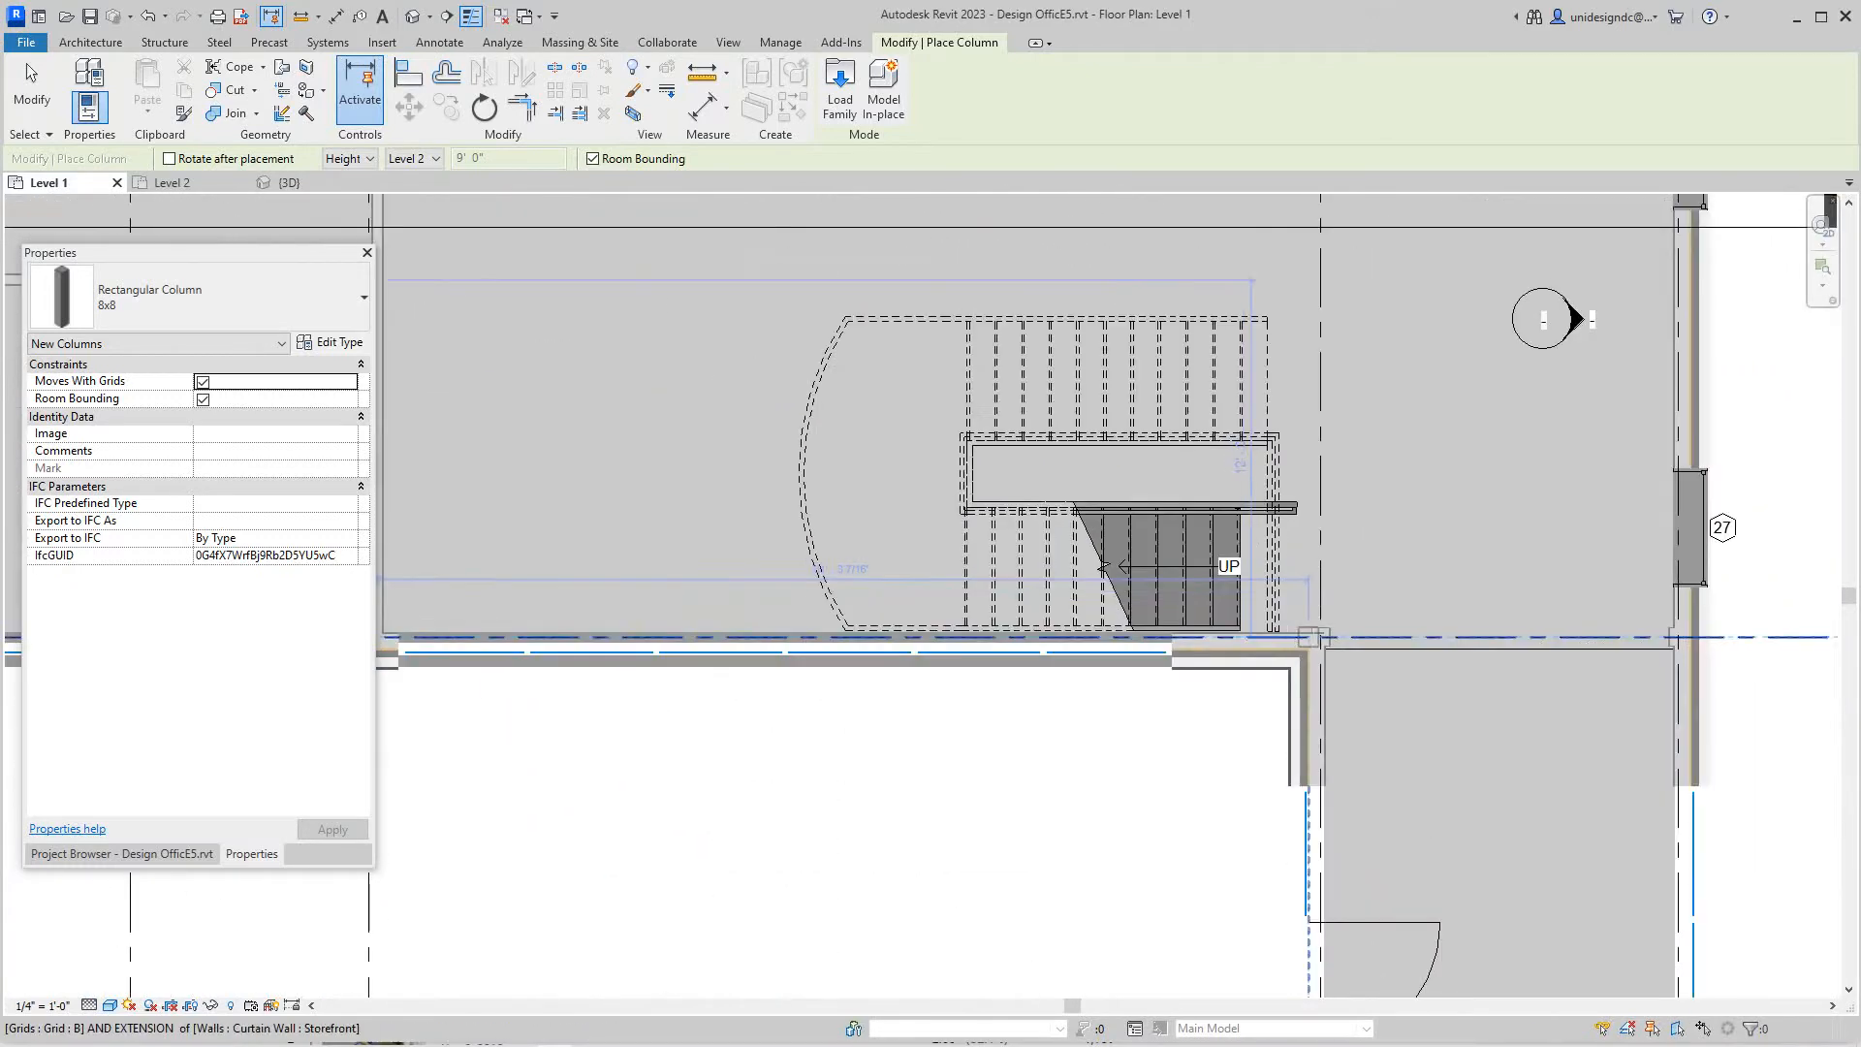
scroll(1237, 581, up, 2)
middle_drag(1323, 629, 843, 619)
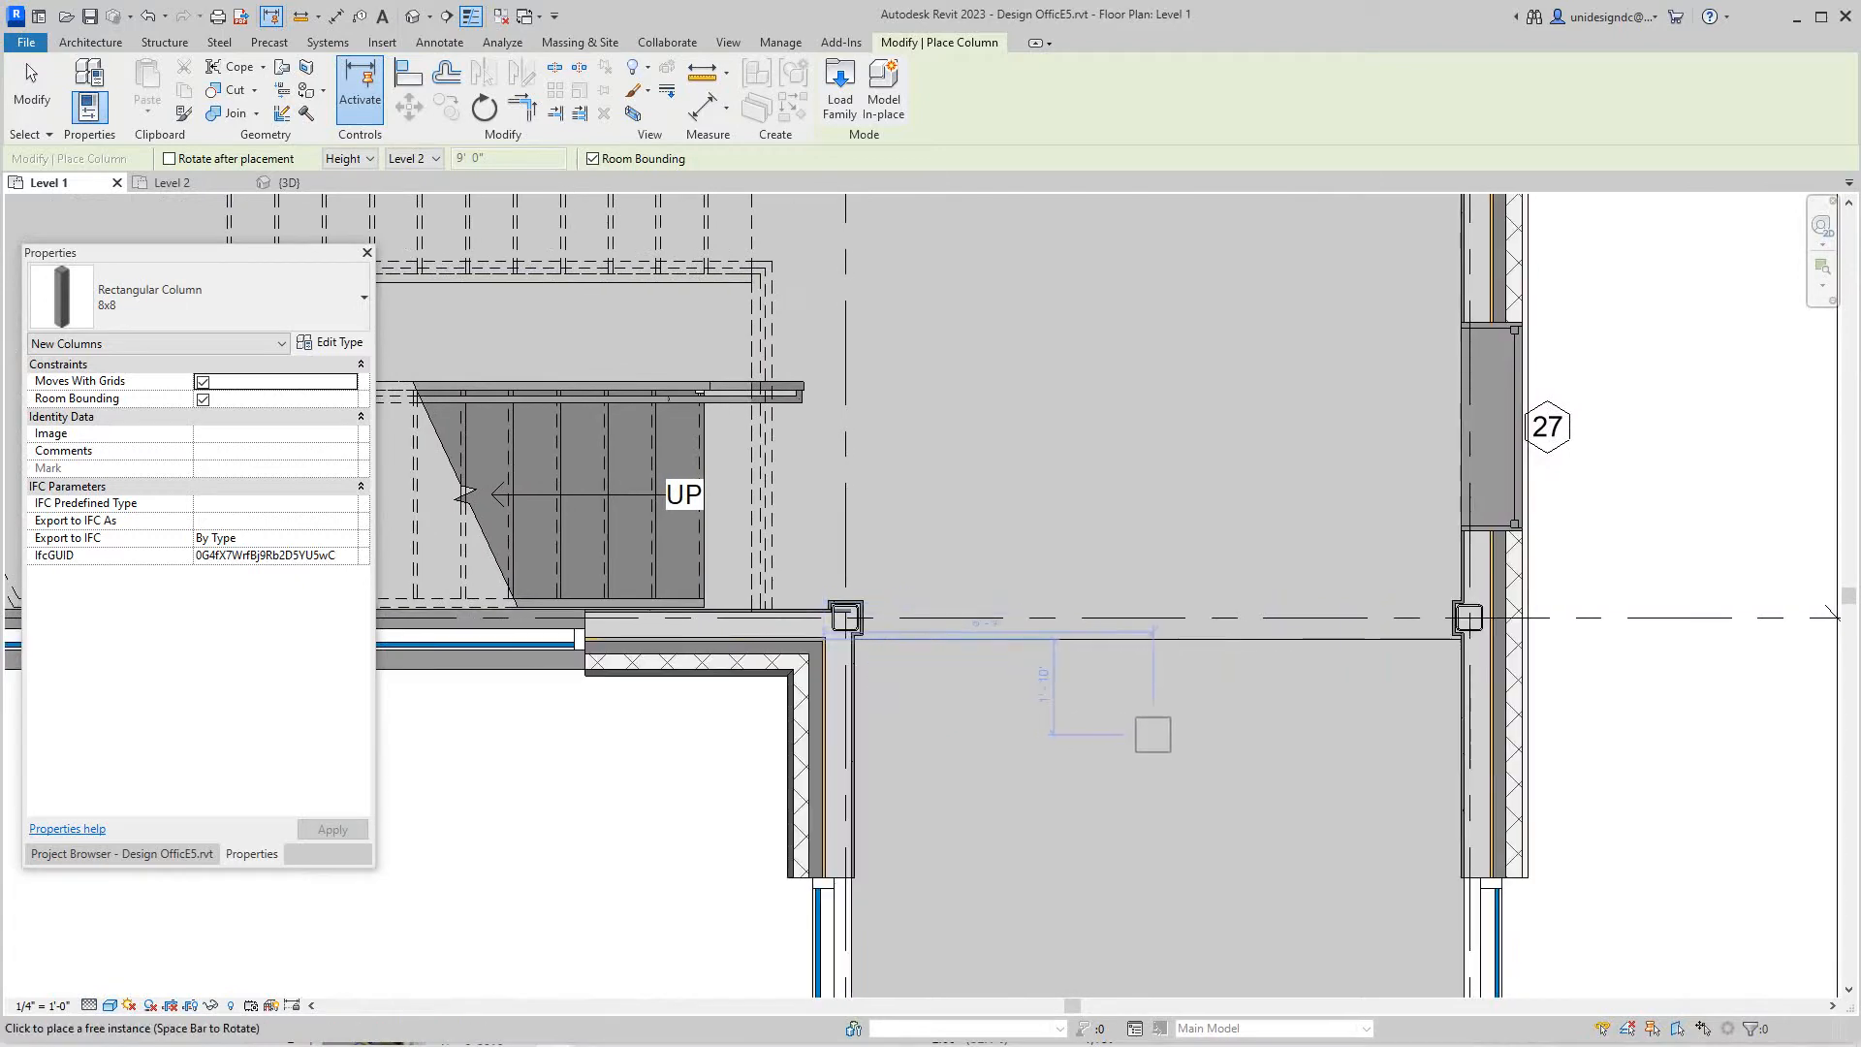
key(Escape)
scroll(1164, 698, down, 3)
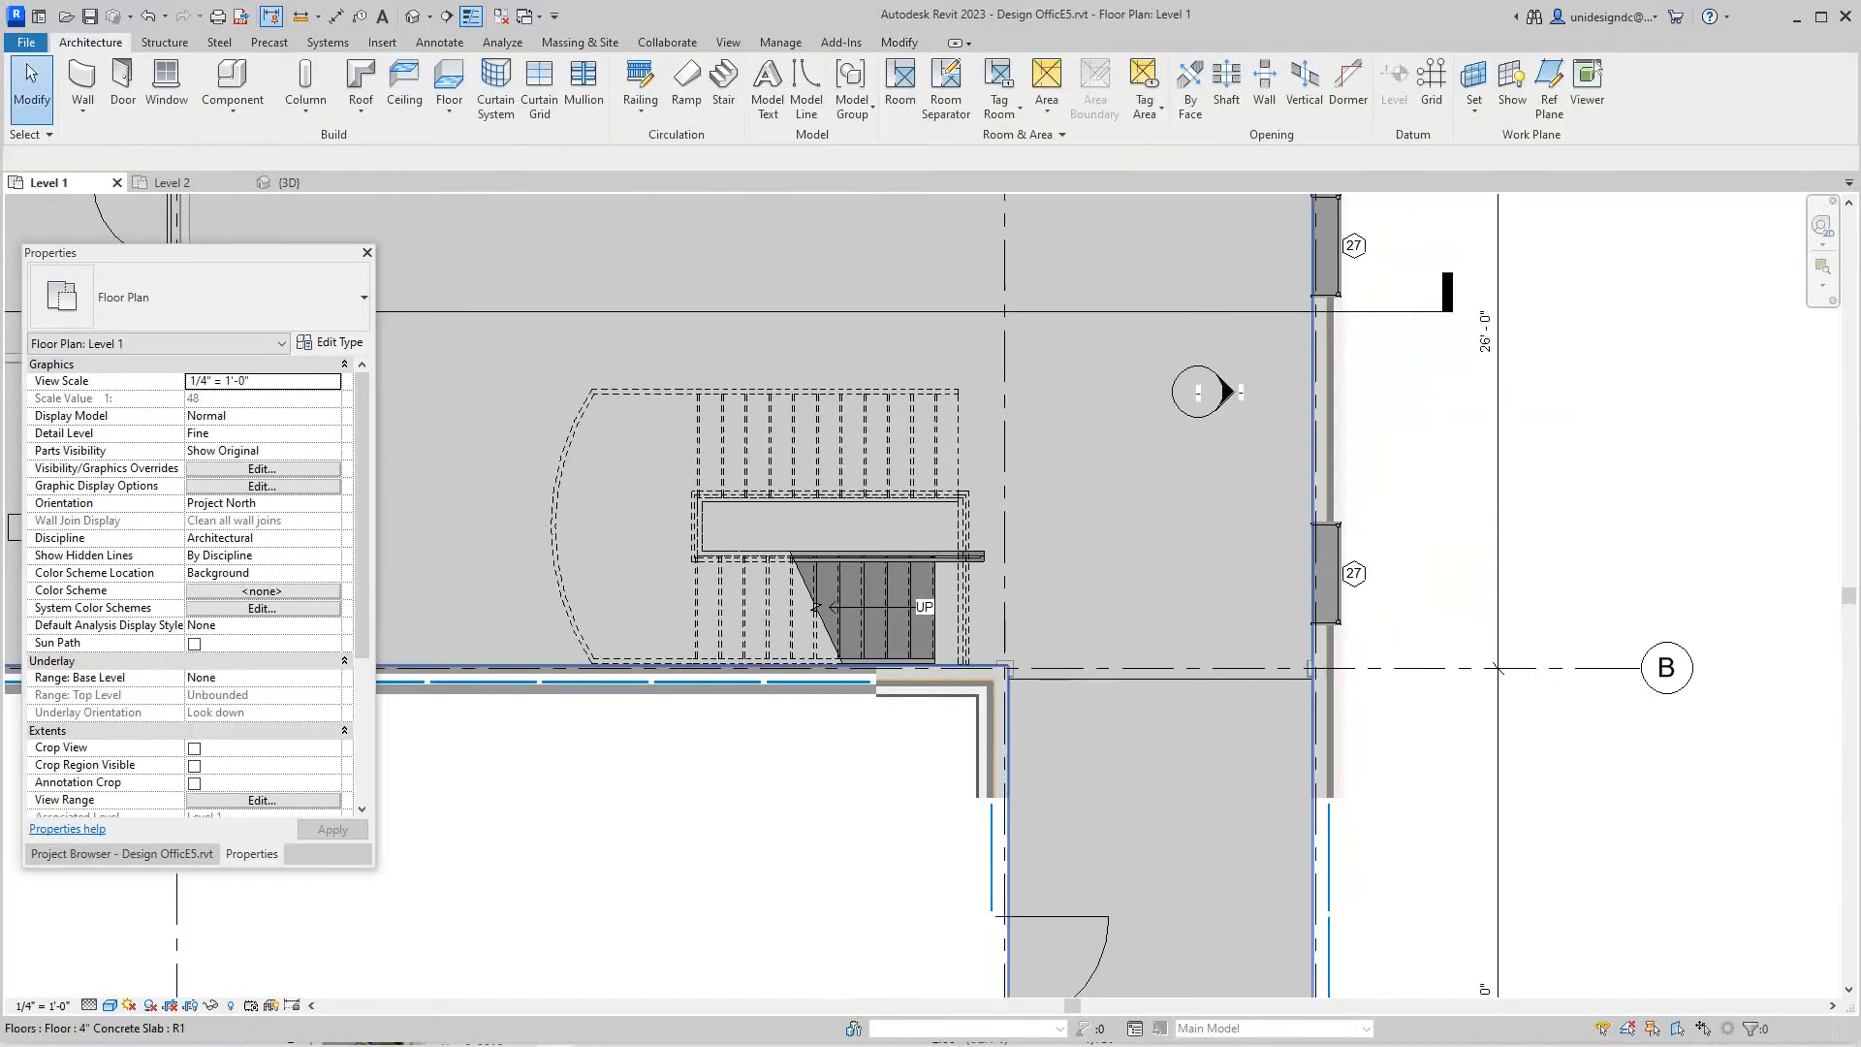
middle_drag(1194, 481, 1194, 647)
scroll(1192, 648, up, 2)
scroll(1367, 859, up, 2)
scroll(1310, 583, up, 1)
scroll(1506, 625, down, 2)
scroll(1506, 626, down, 2)
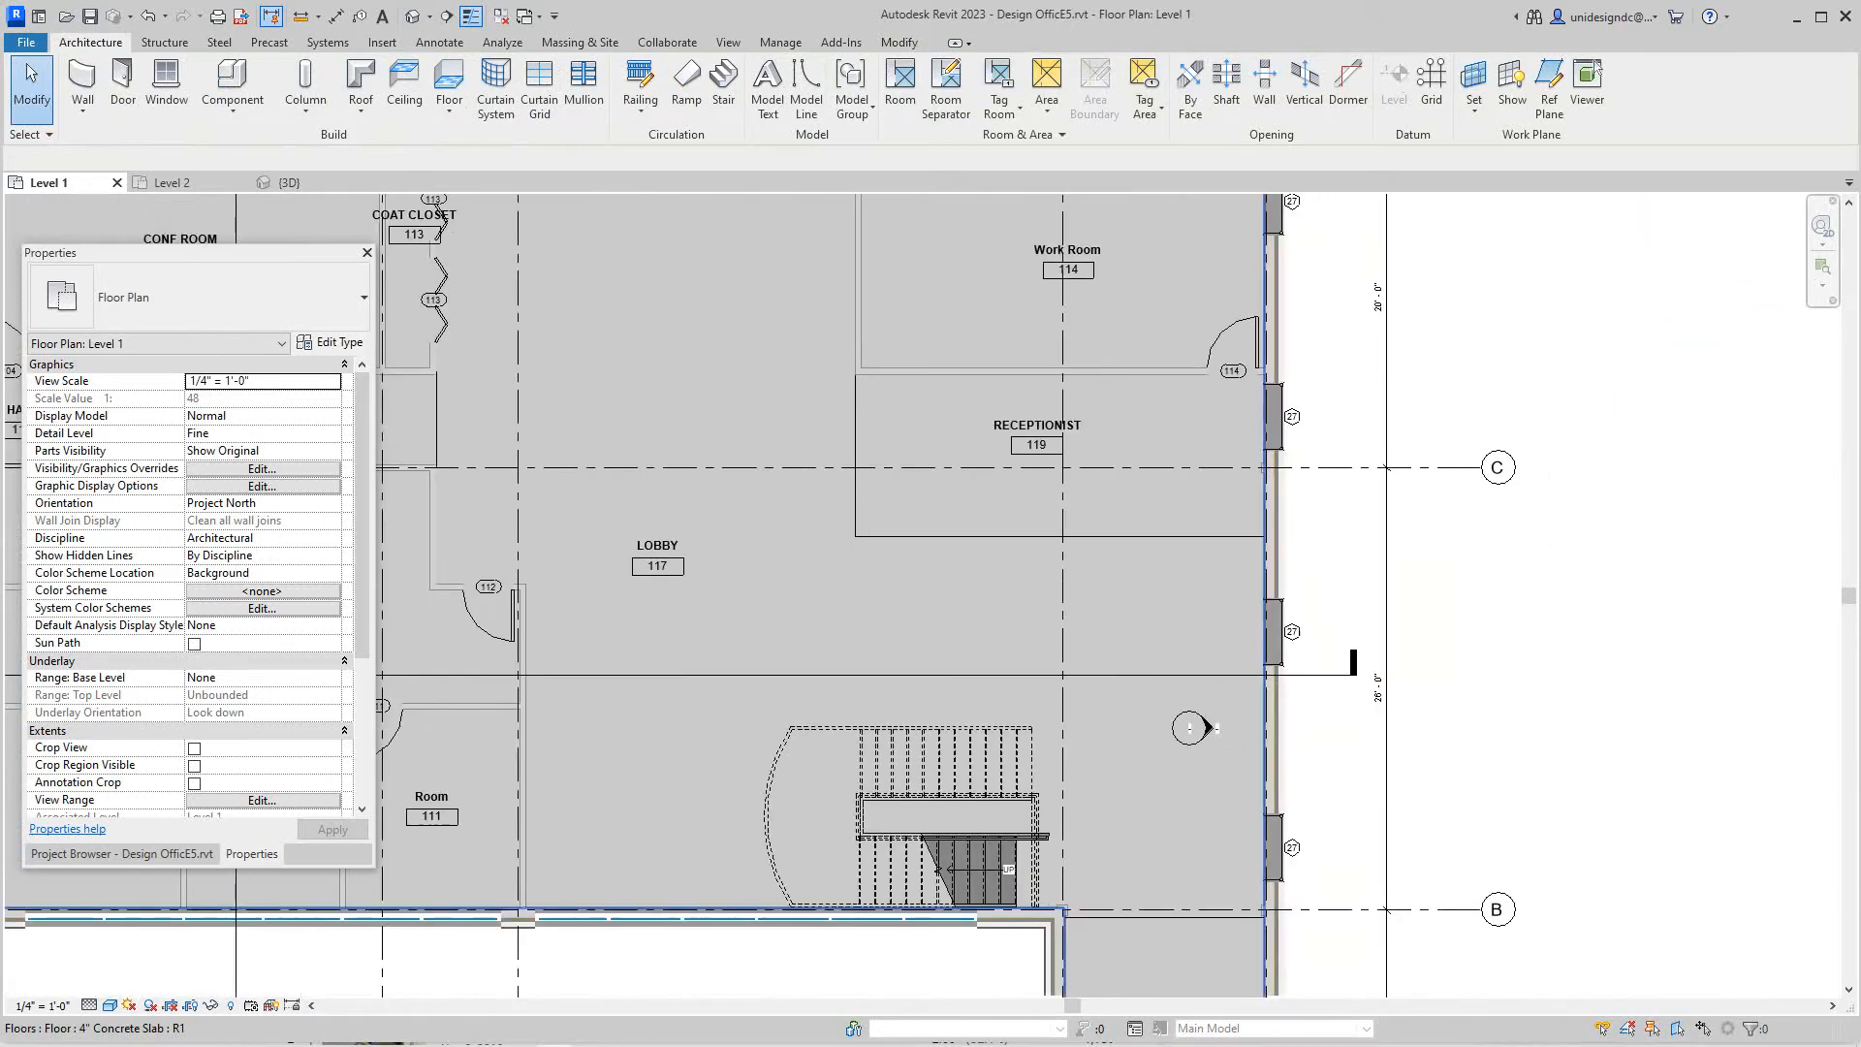
scroll(1508, 625, down, 1)
scroll(1508, 626, up, 1)
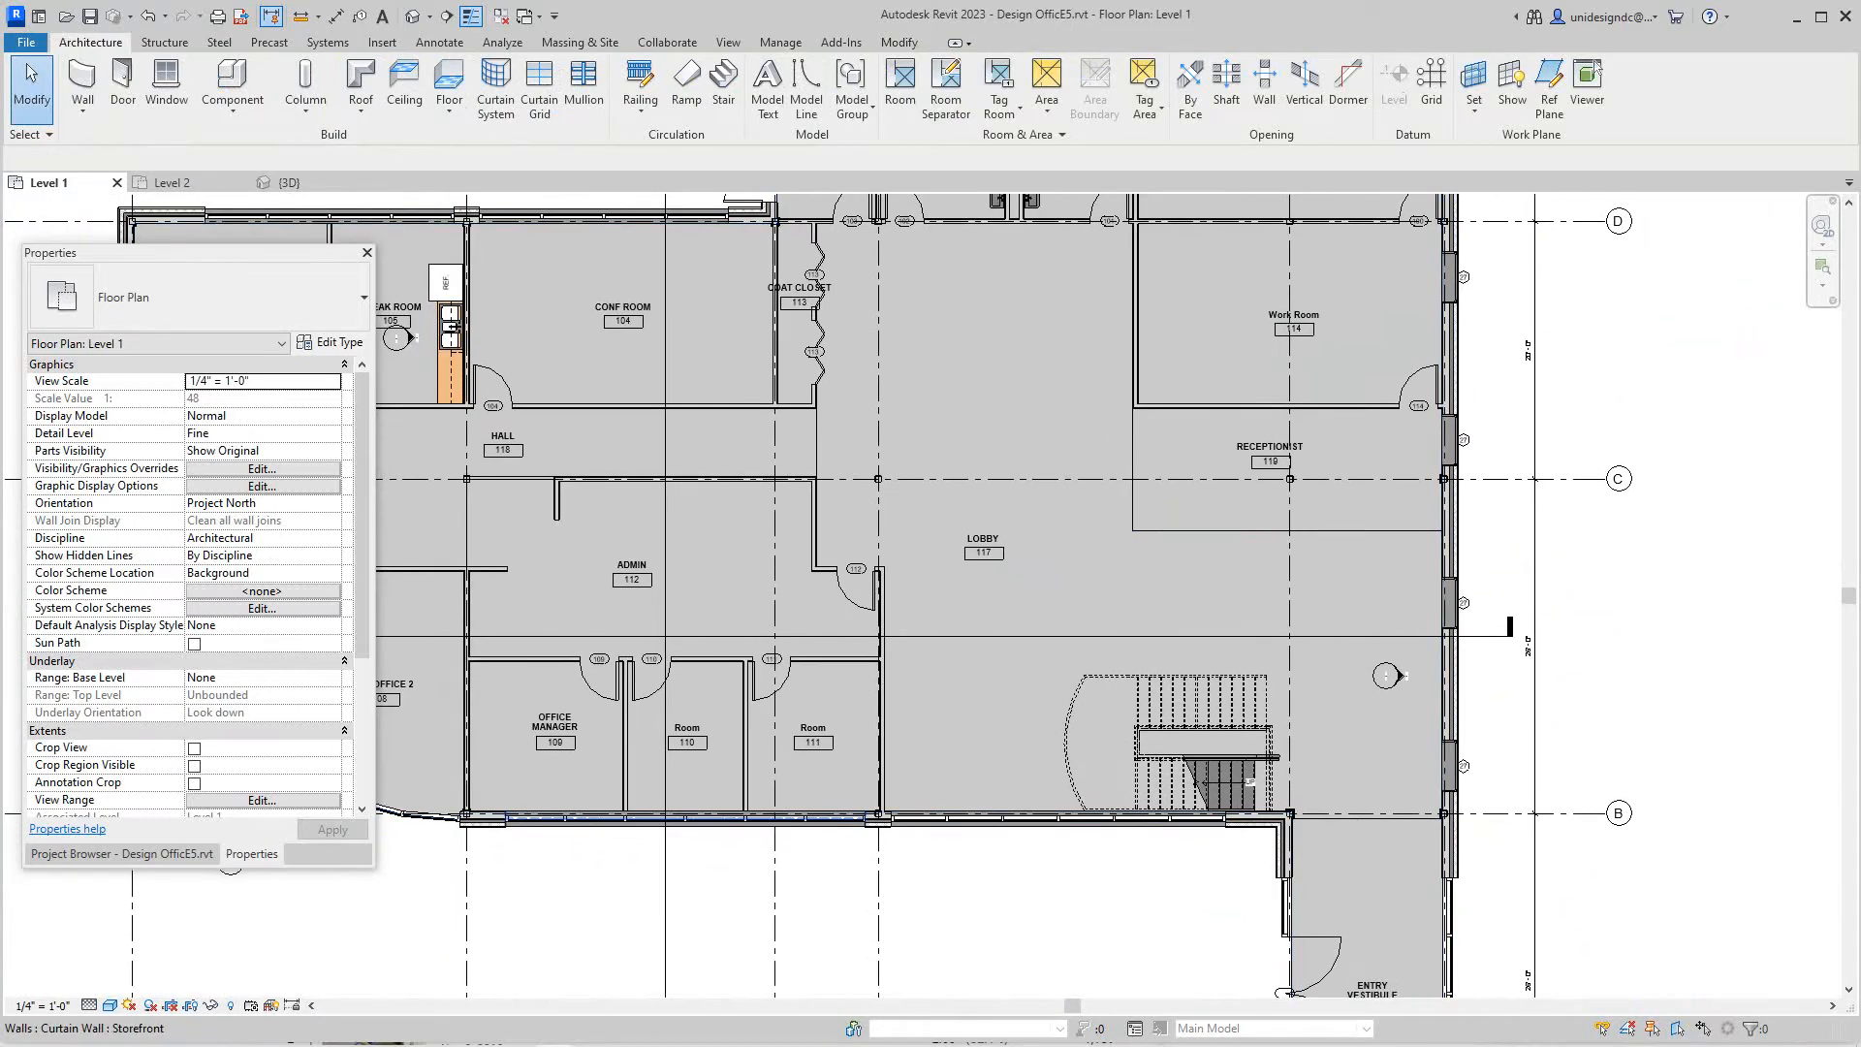
scroll(1135, 699, up, 3)
scroll(1507, 772, up, 2)
scroll(1507, 772, down, 3)
scroll(1221, 814, up, 1)
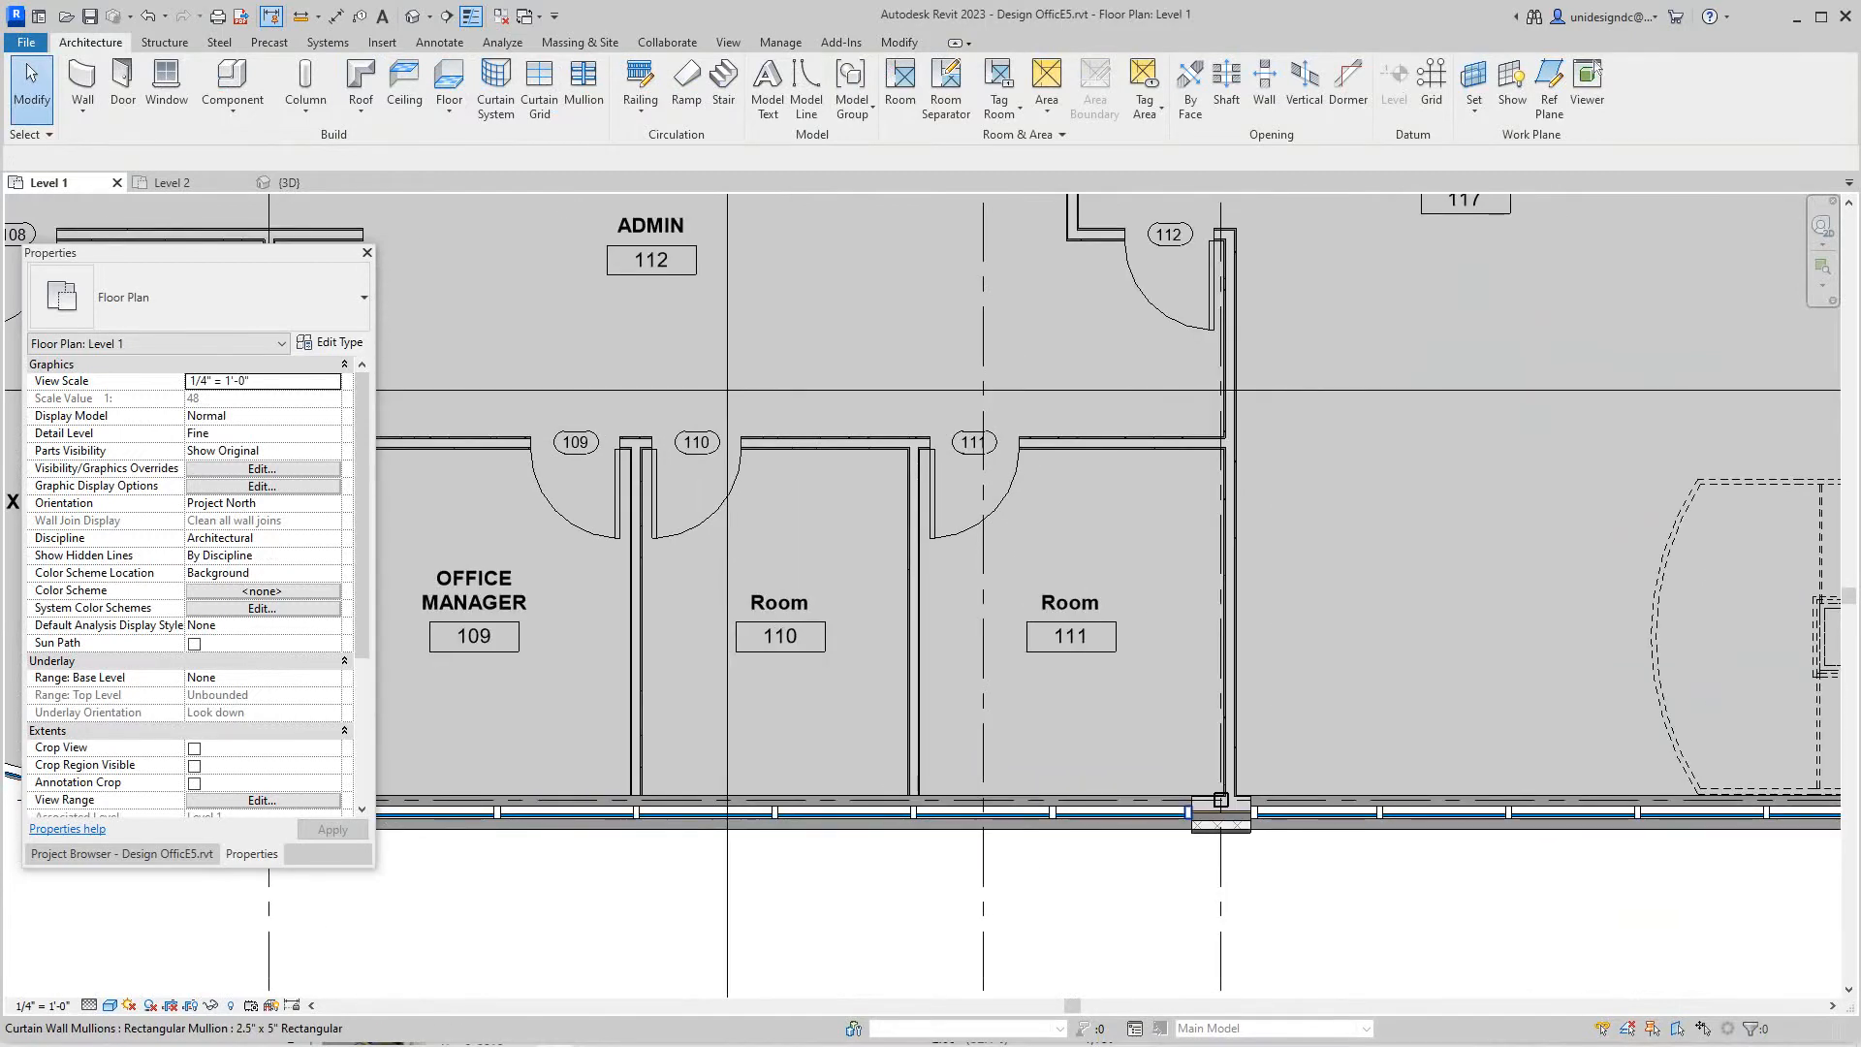
scroll(1223, 814, down, 2)
scroll(1223, 814, down, 2)
mouse_move(1310, 654)
middle_down()
mouse_move(1832, 550)
mouse_move(1819, 538)
middle_up()
scroll(1177, 535, up, 2)
scroll(1178, 536, up, 2)
scroll(1179, 536, up, 1)
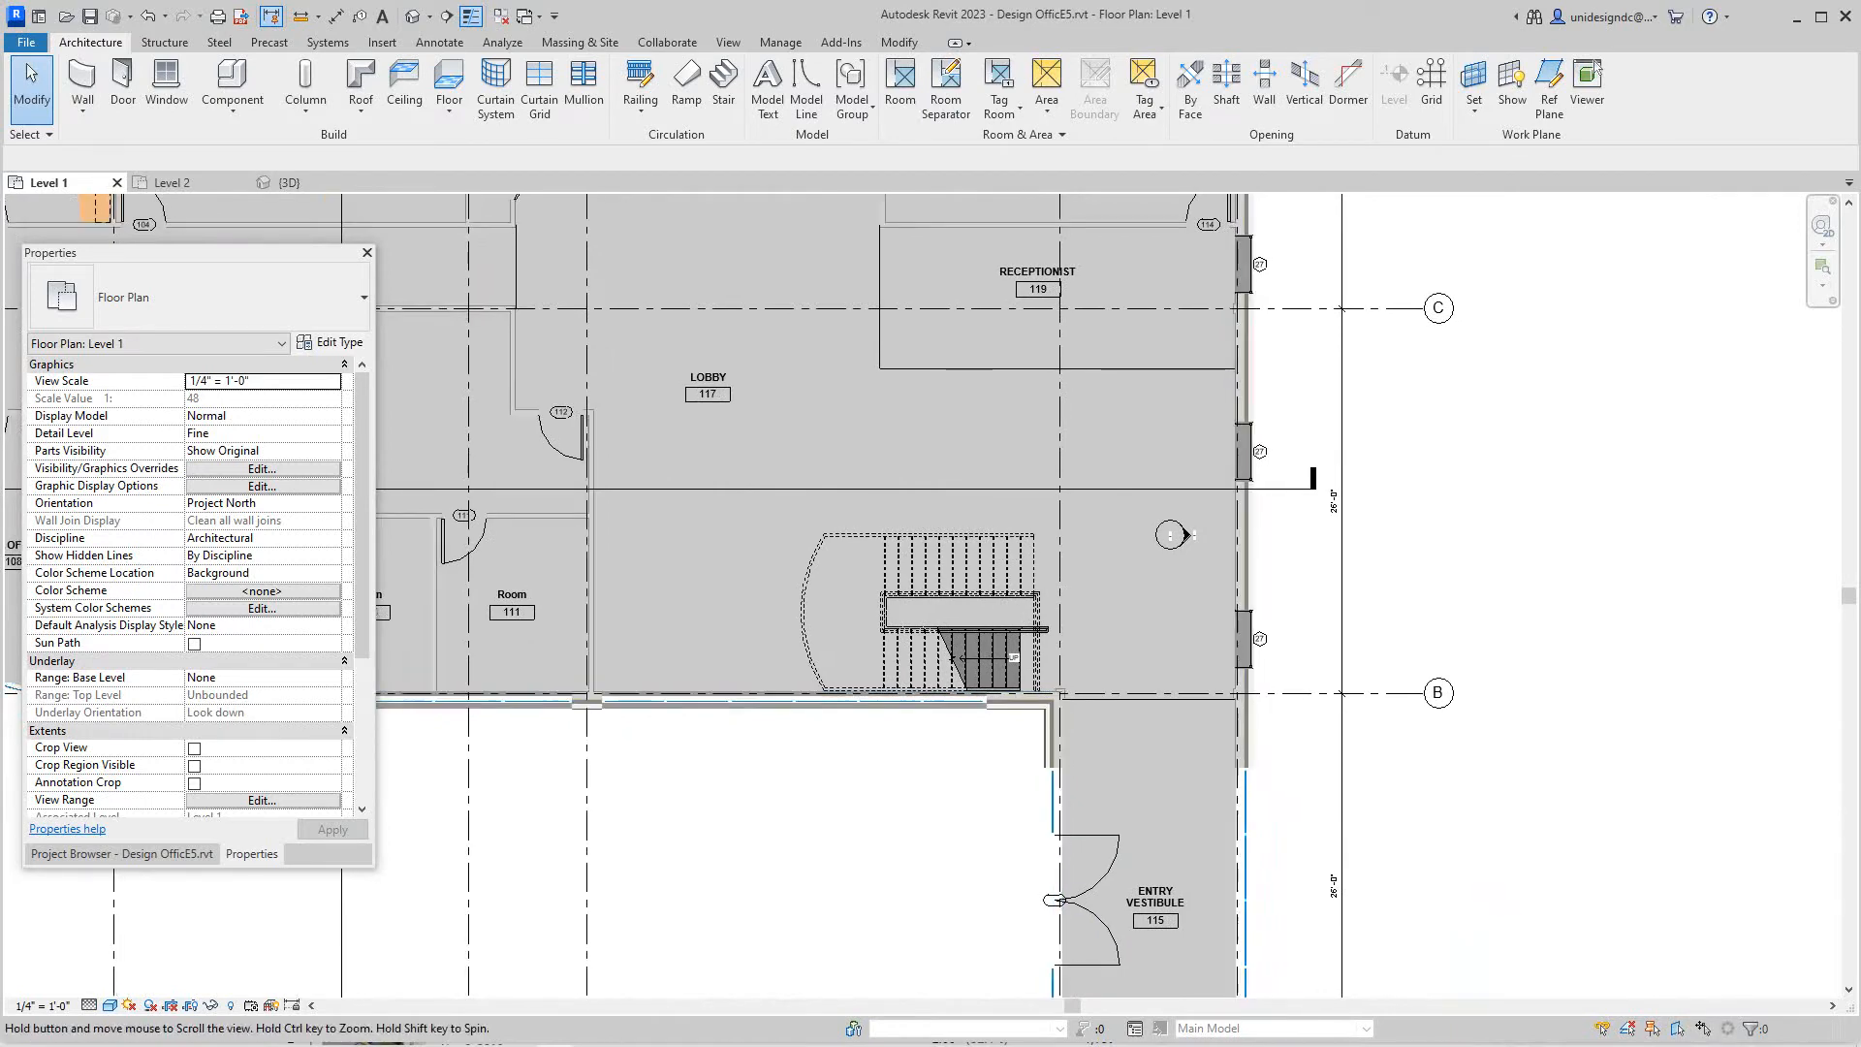
middle_drag(1175, 535, 1018, 495)
scroll(931, 699, up, 2)
scroll(873, 713, up, 2)
mouse_move(1469, 716)
middle_down()
mouse_move(1527, 640)
mouse_move(1586, 618)
middle_up()
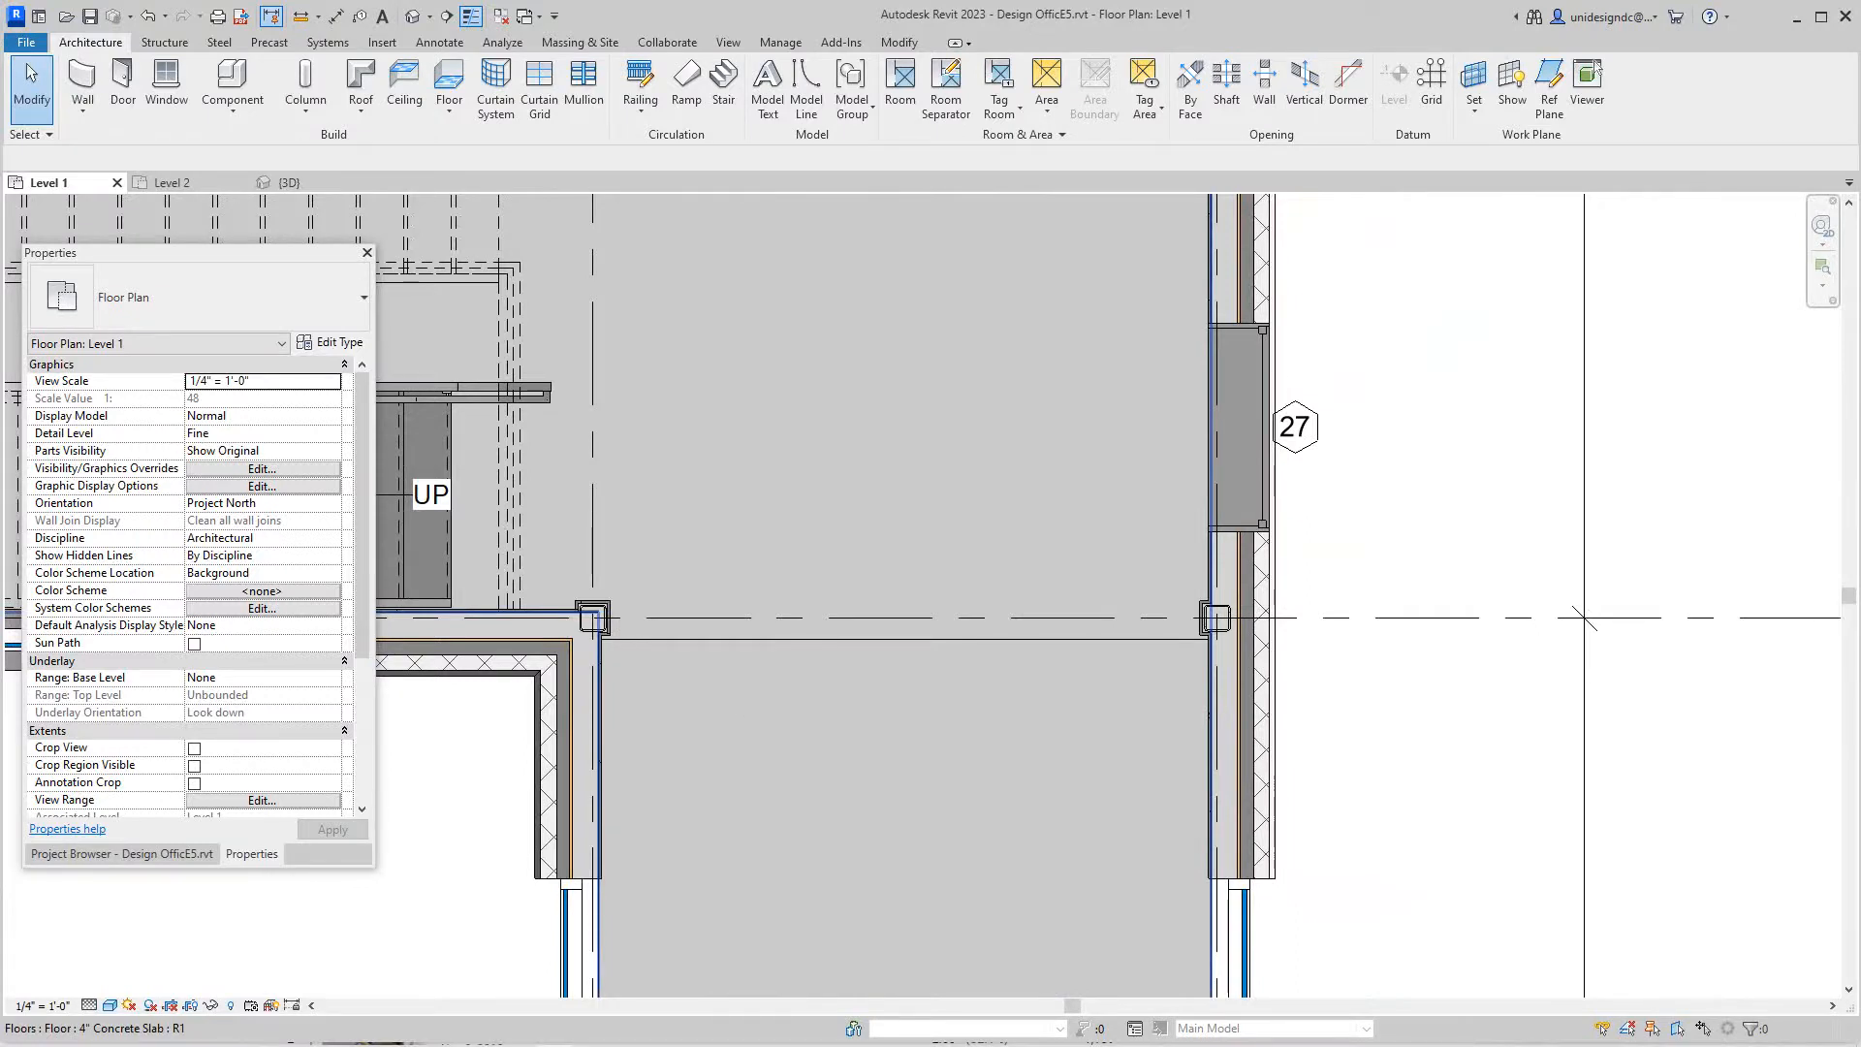
scroll(1585, 617, down, 1)
scroll(1568, 618, up, 1)
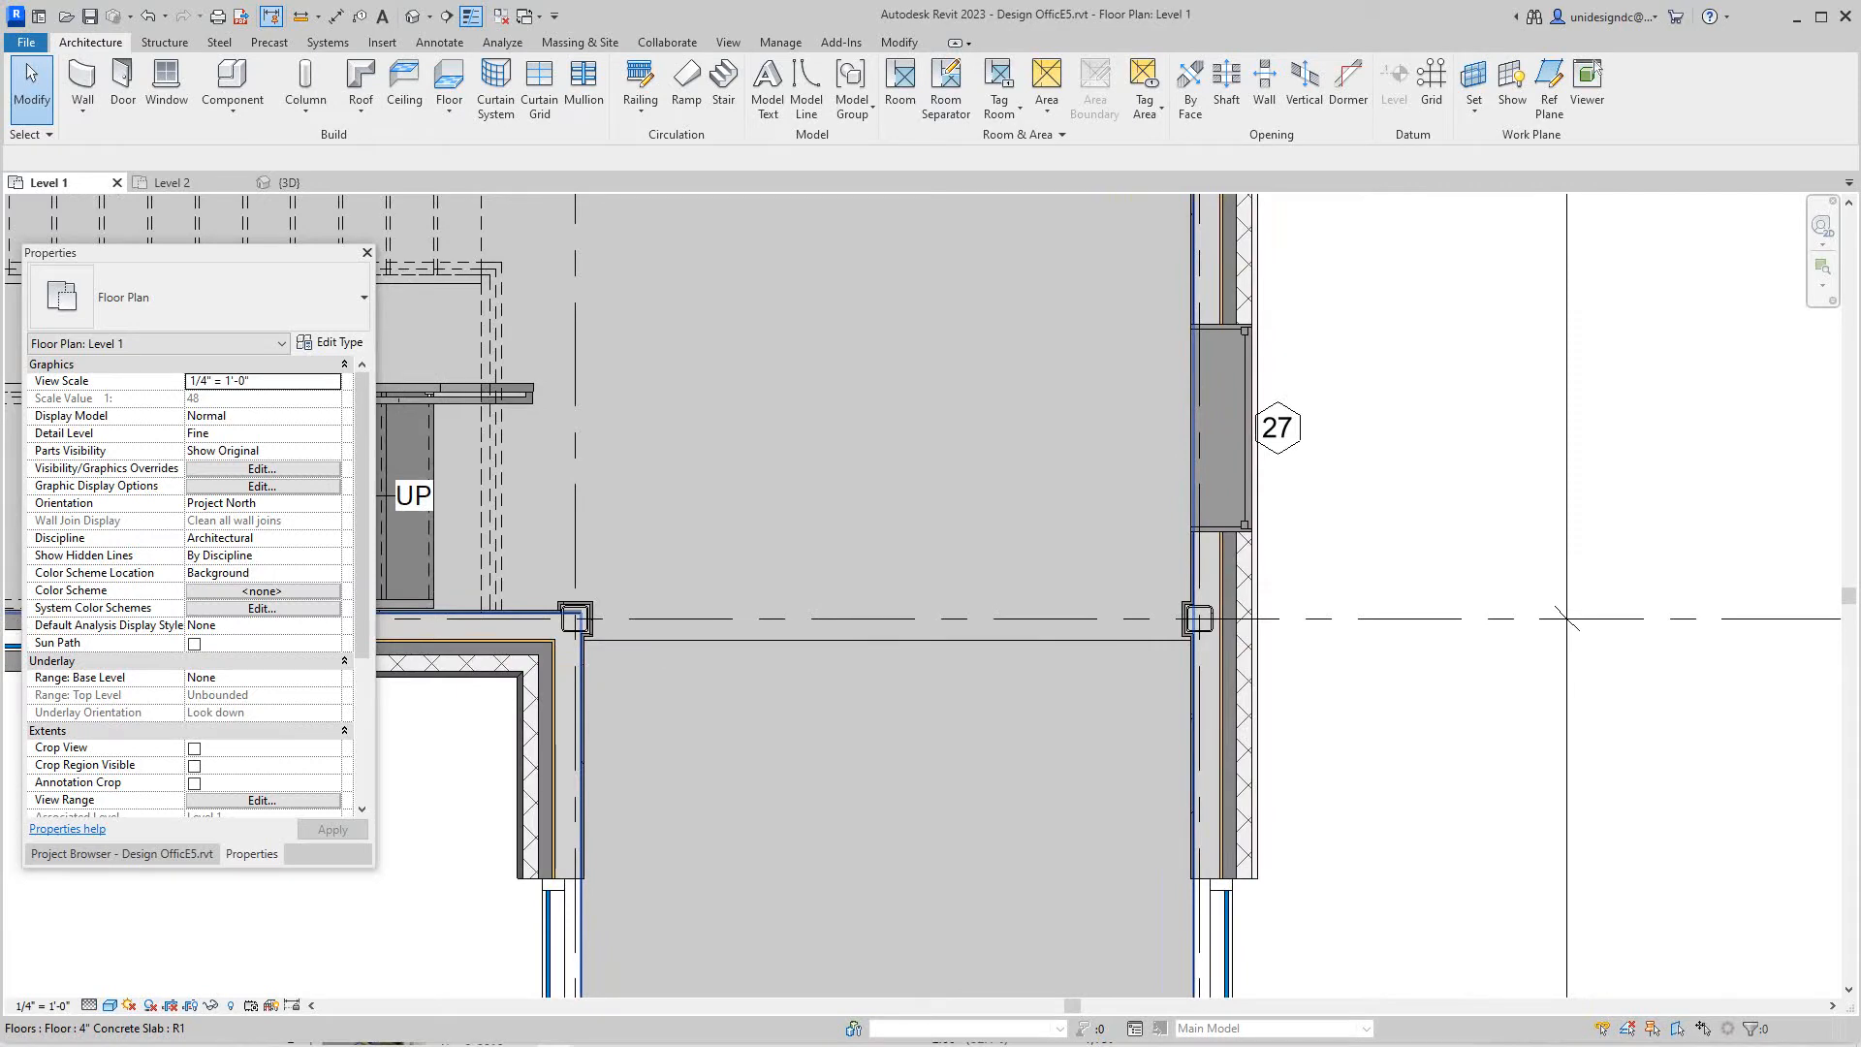
scroll(1568, 618, up, 1)
middle_drag(1568, 619, 1785, 575)
scroll(1787, 575, down, 2)
scroll(1454, 494, up, 2)
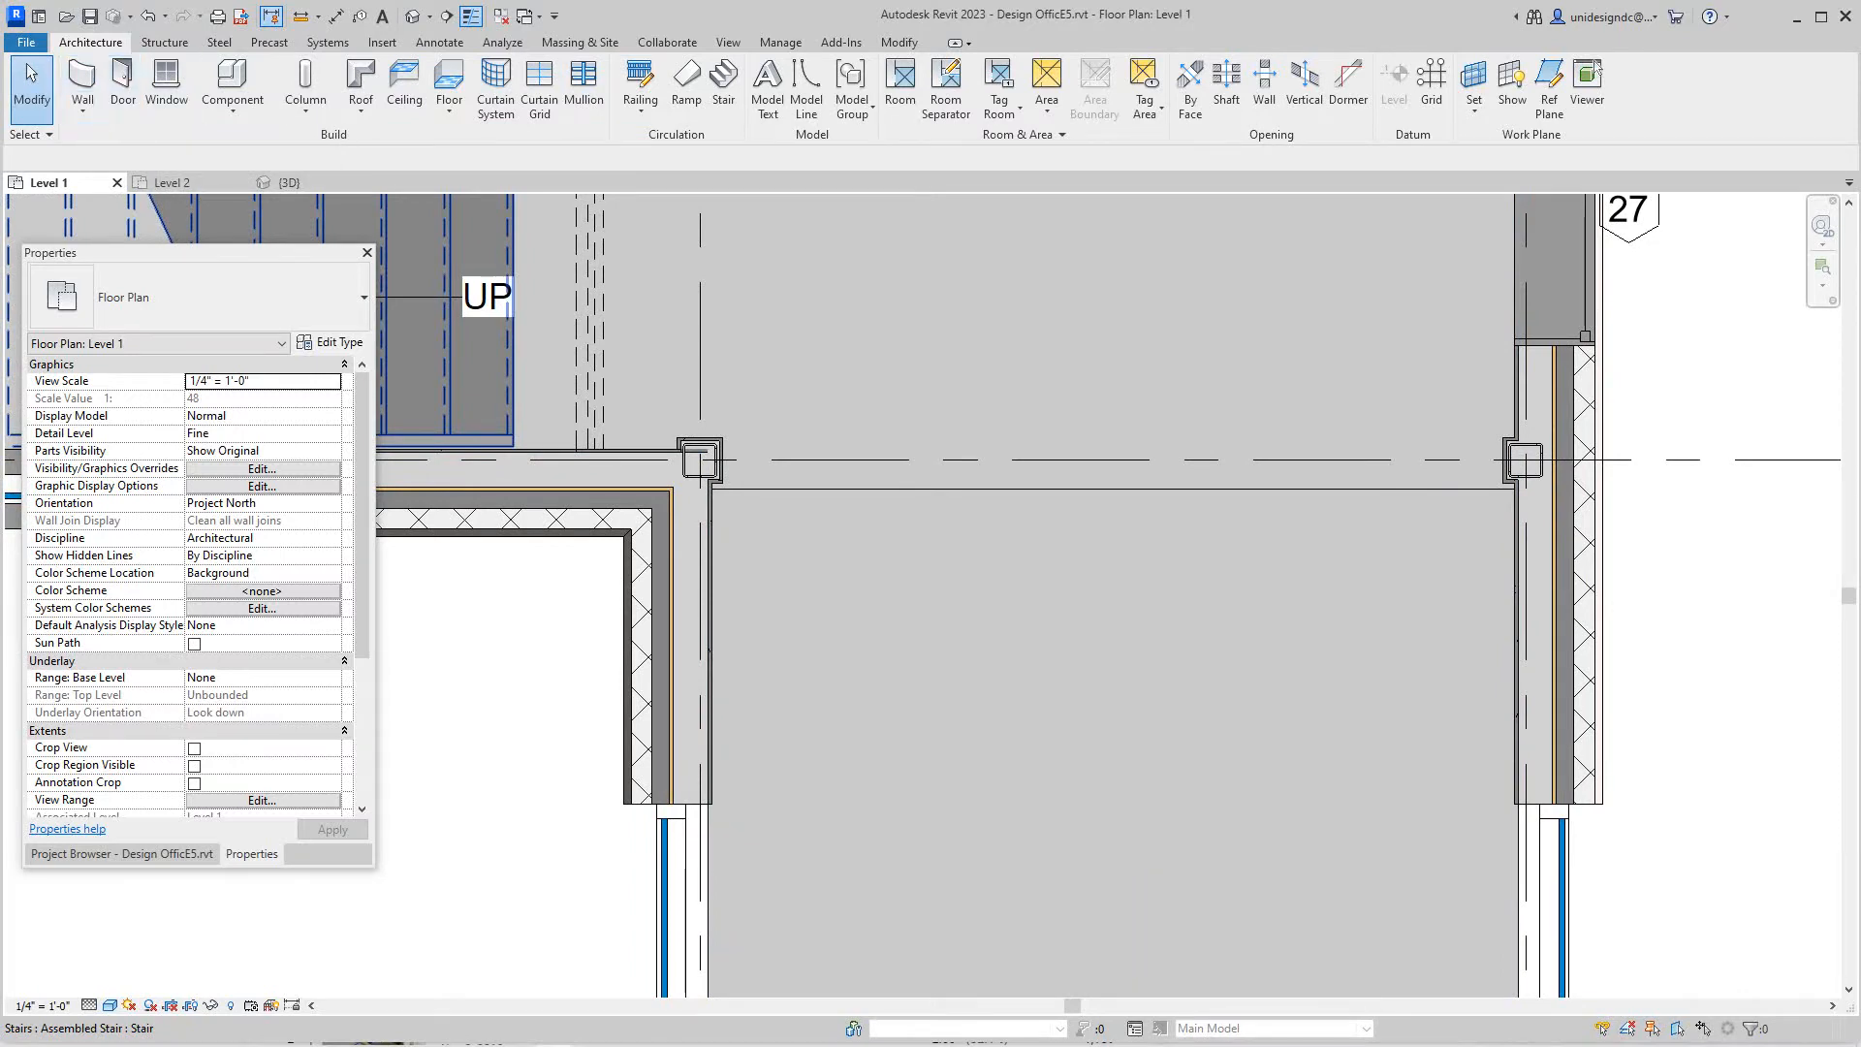
Start an architectural wall and check the Project Browser and Properties palettes.
click(218, 296)
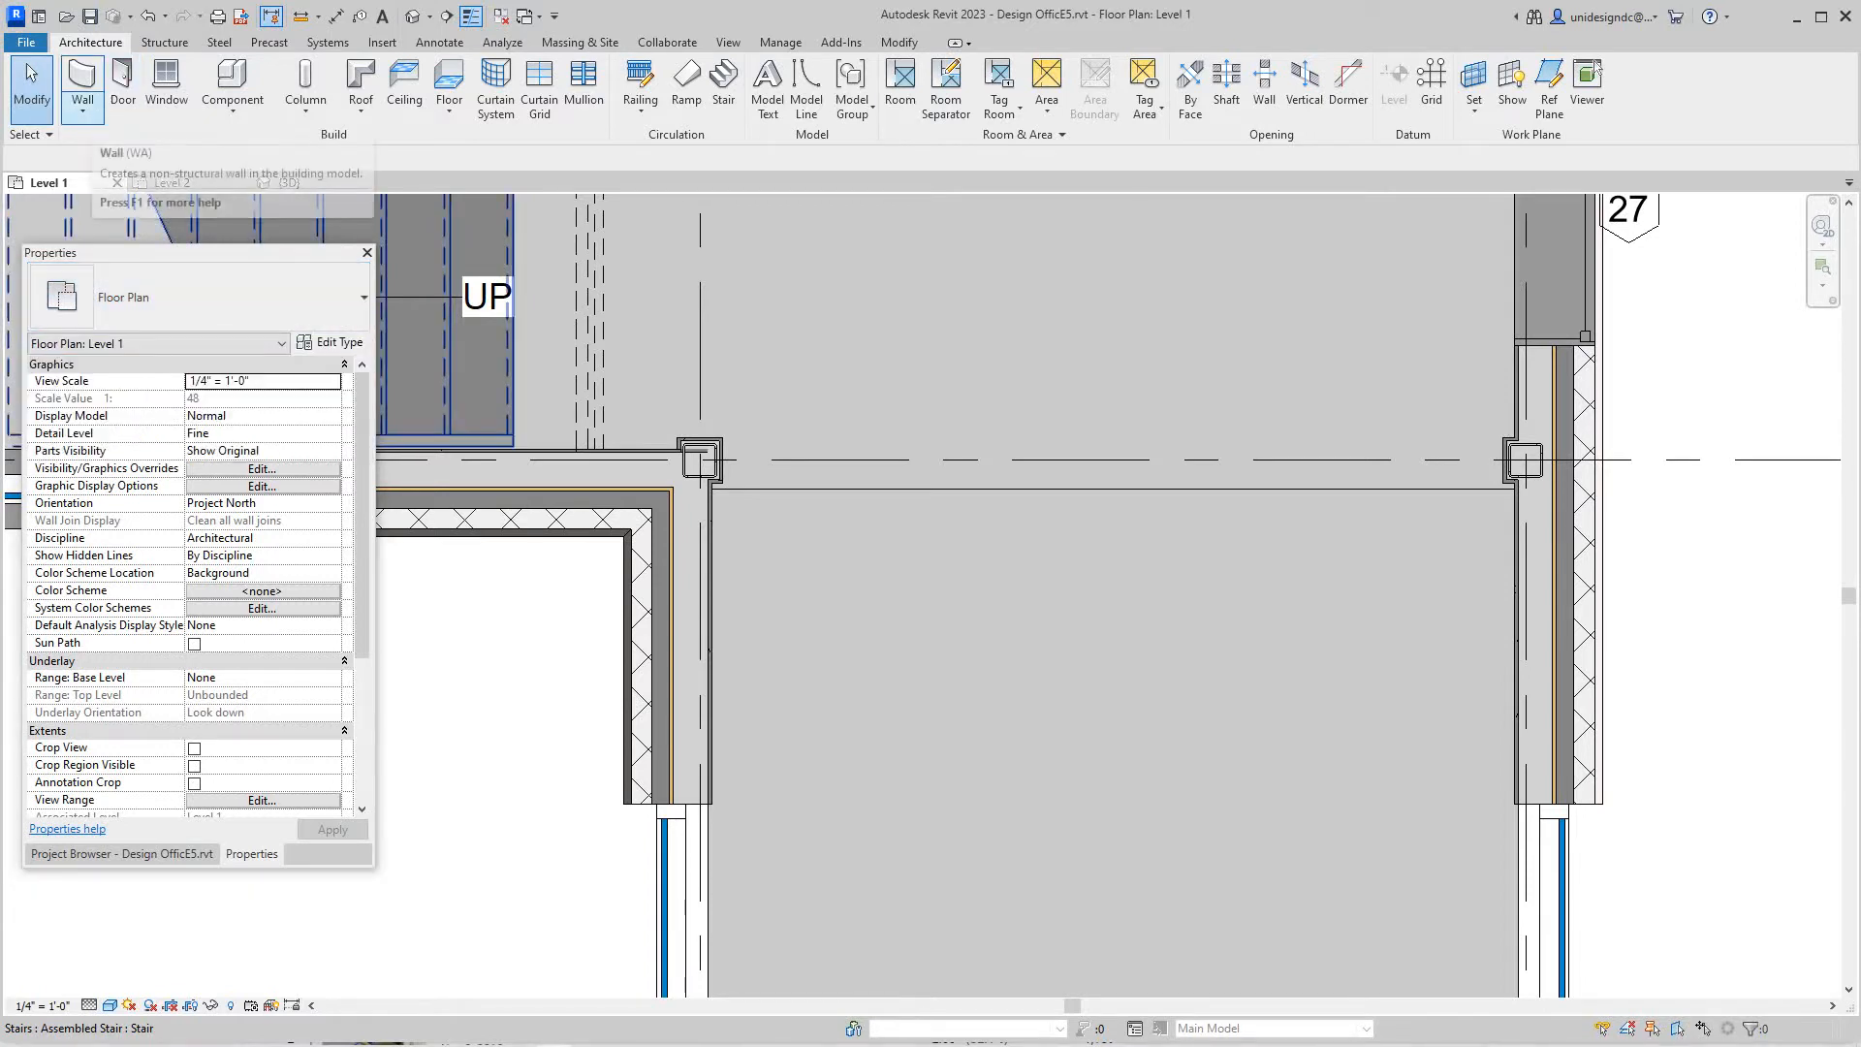
click(81, 118)
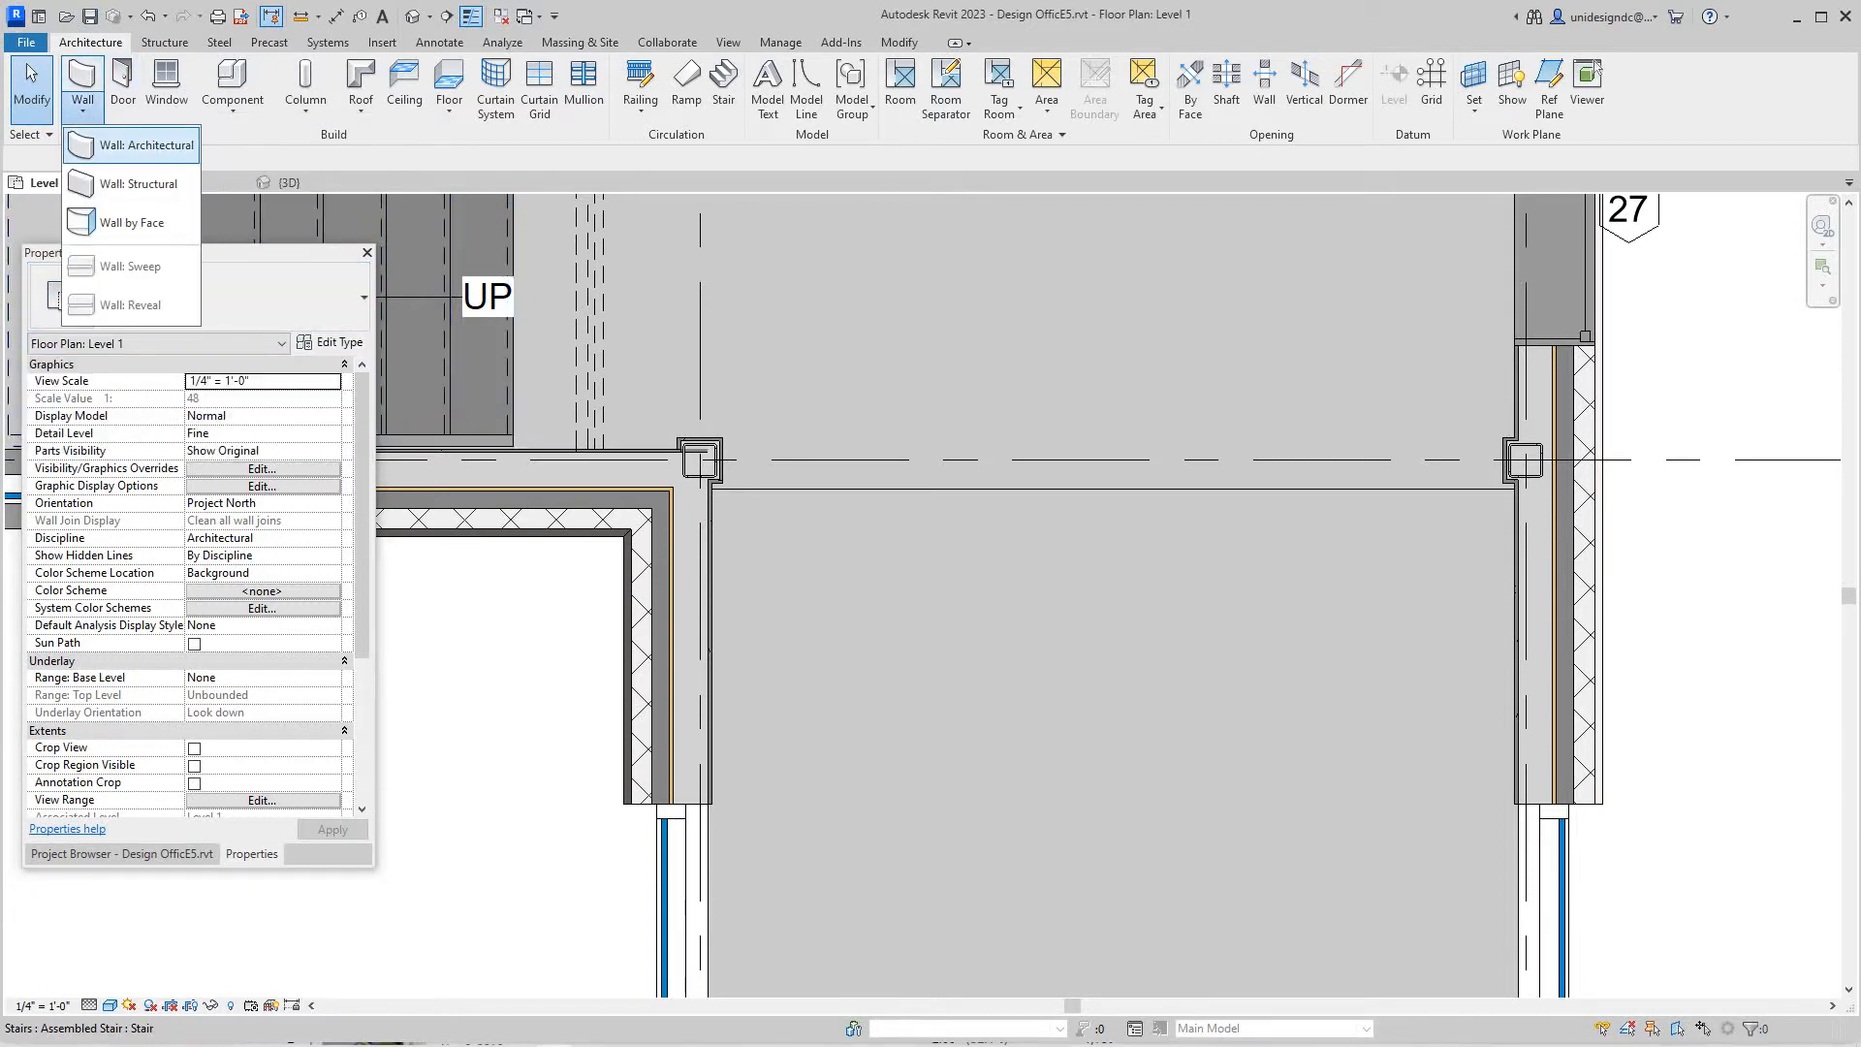
click(145, 143)
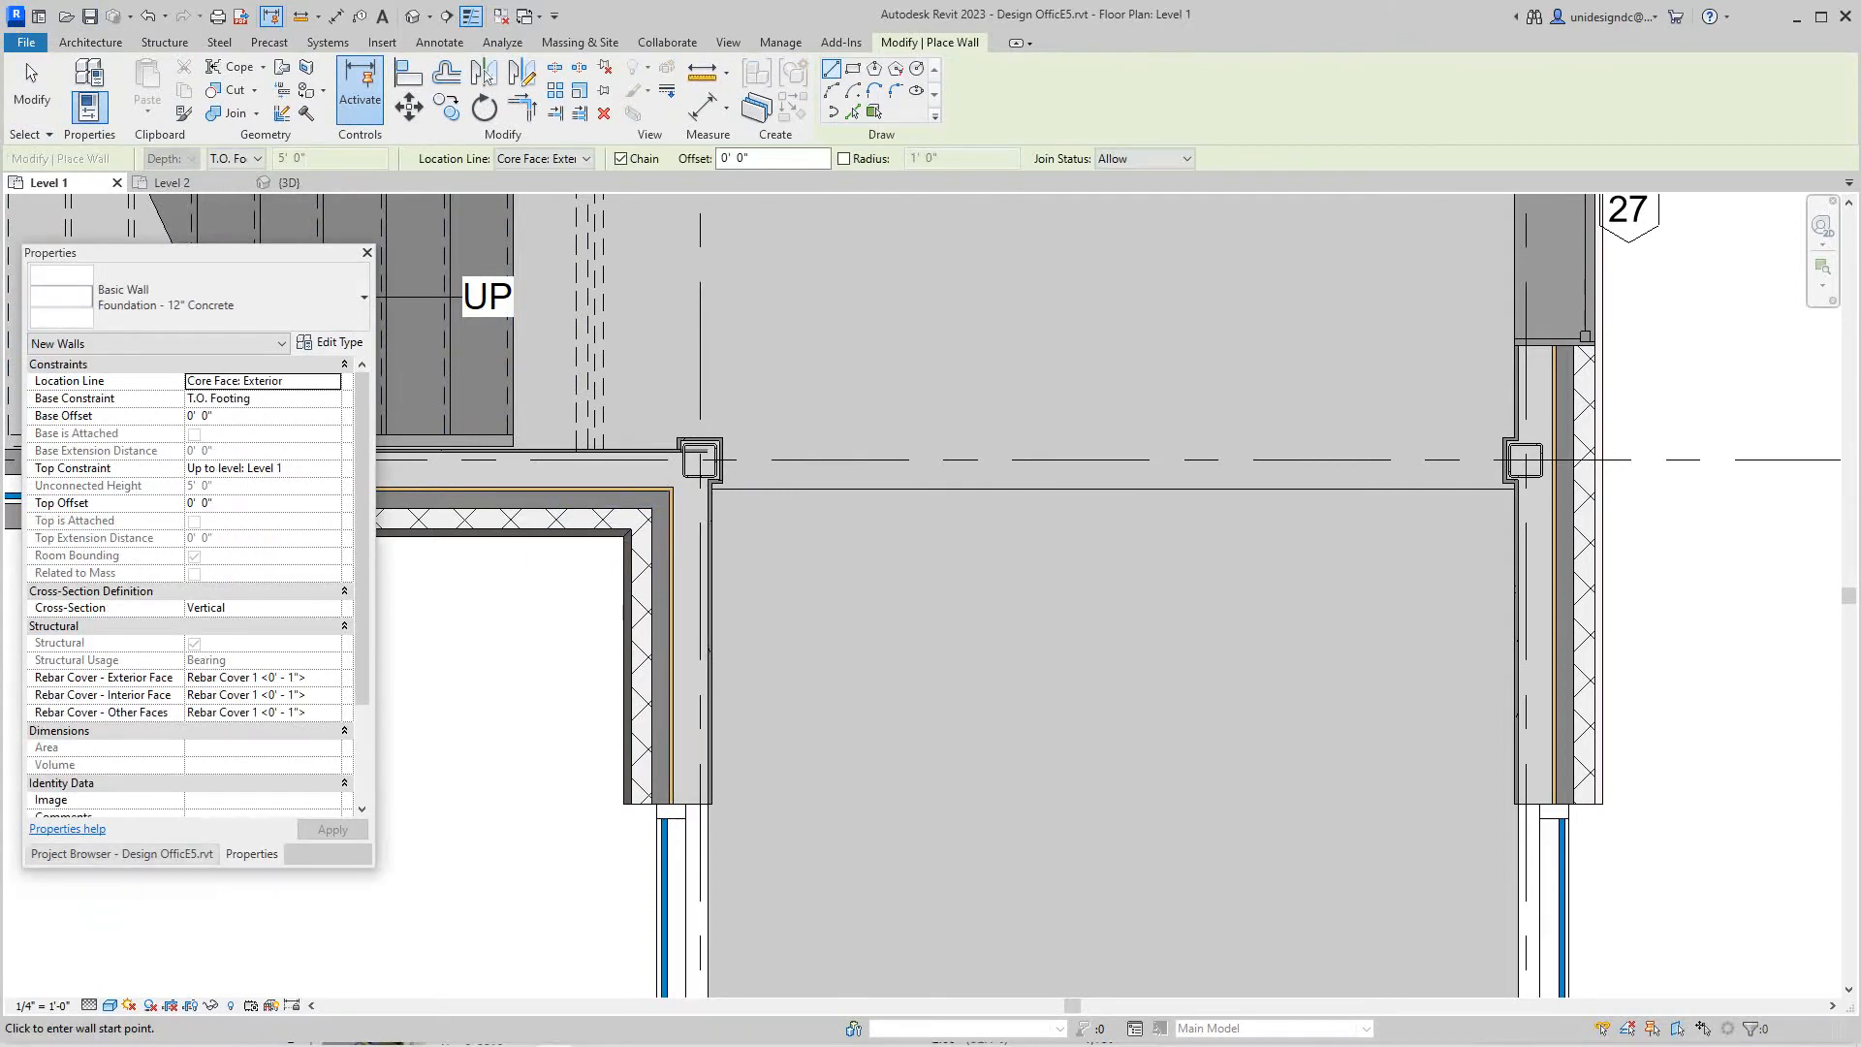
click(123, 853)
click(251, 854)
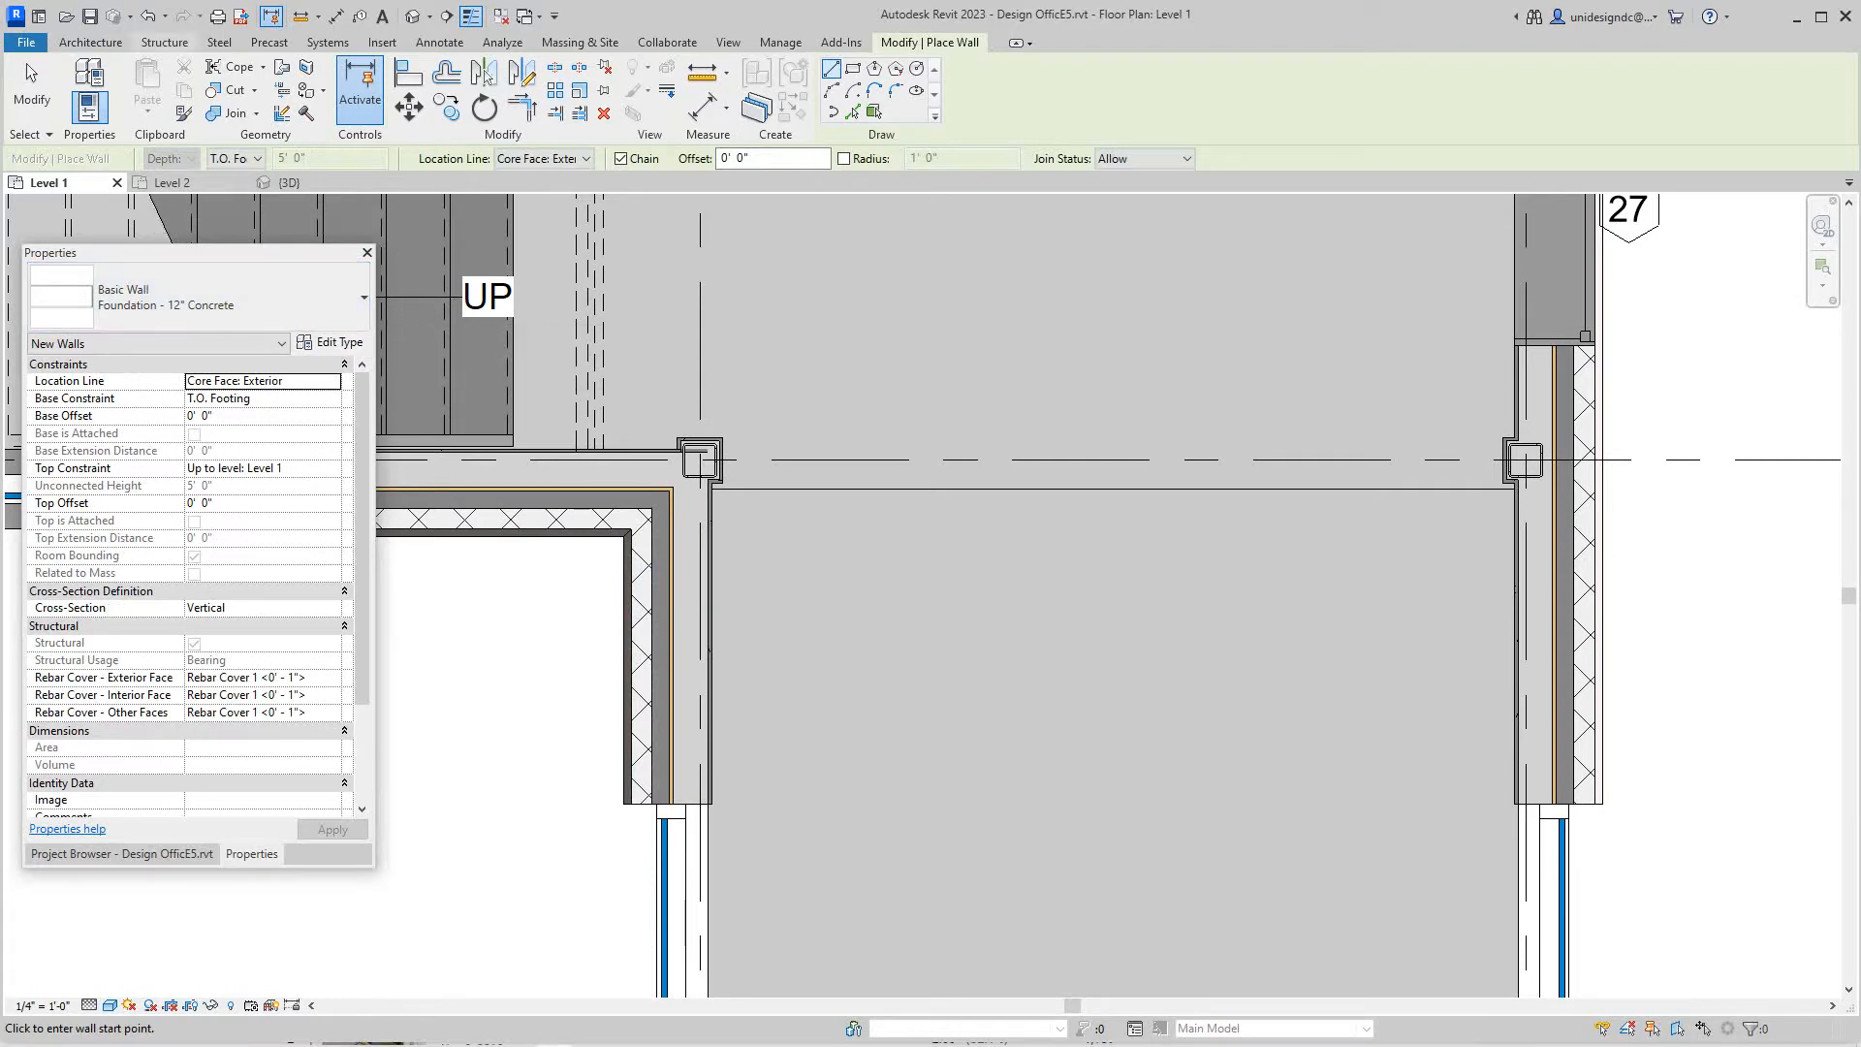
Return to the Architecture wall tool and bring up the list of wall types.
click(165, 40)
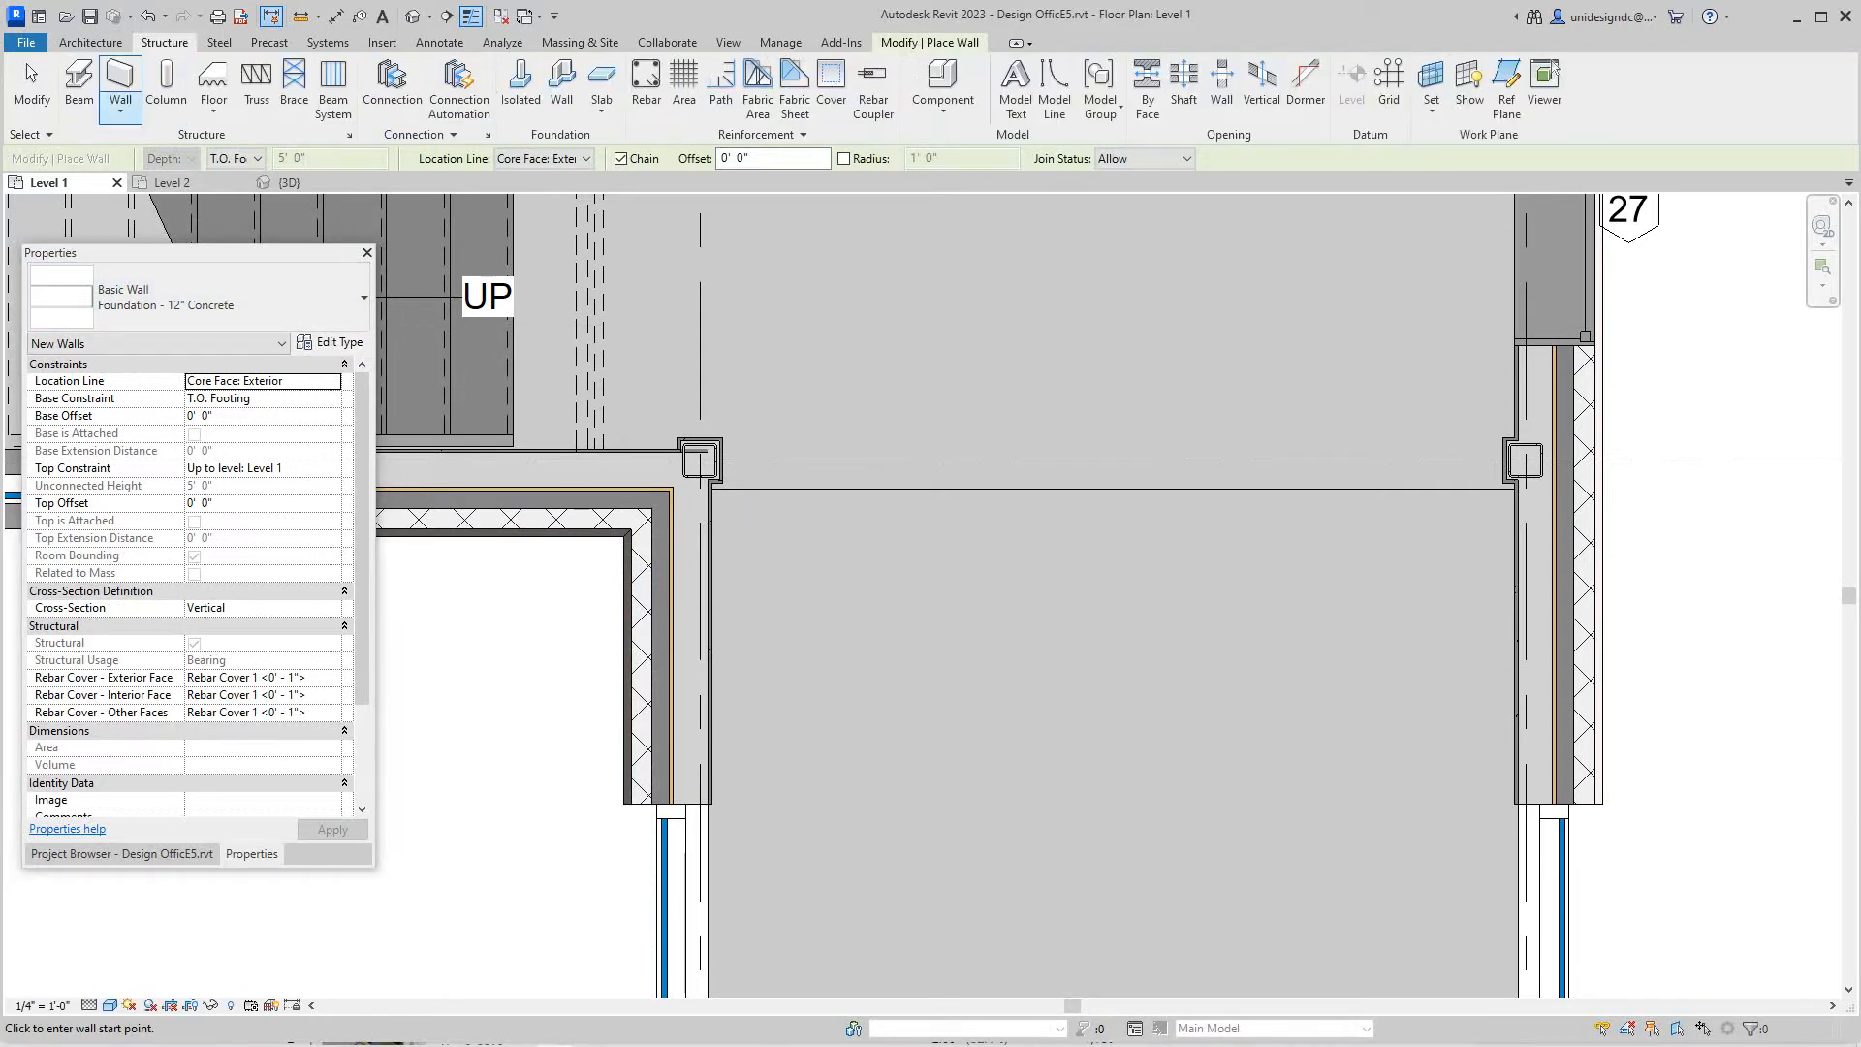
click(90, 41)
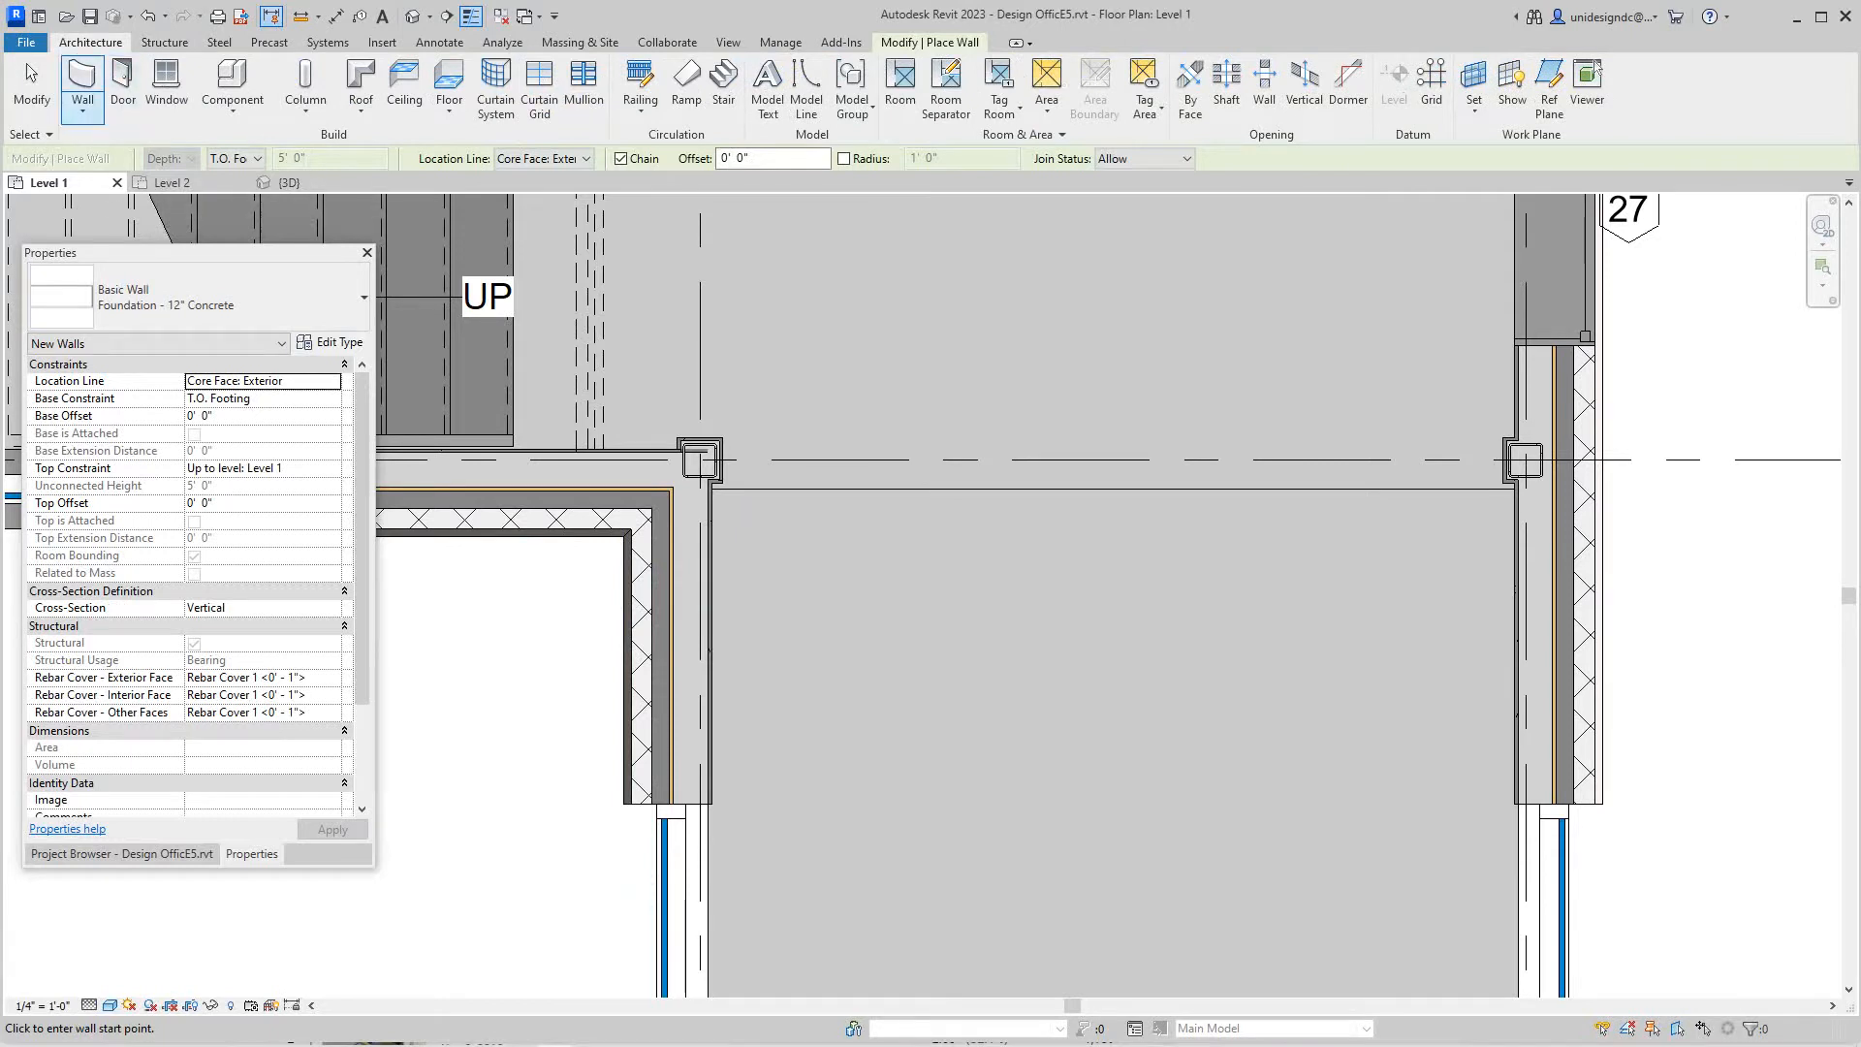
click(83, 113)
click(117, 176)
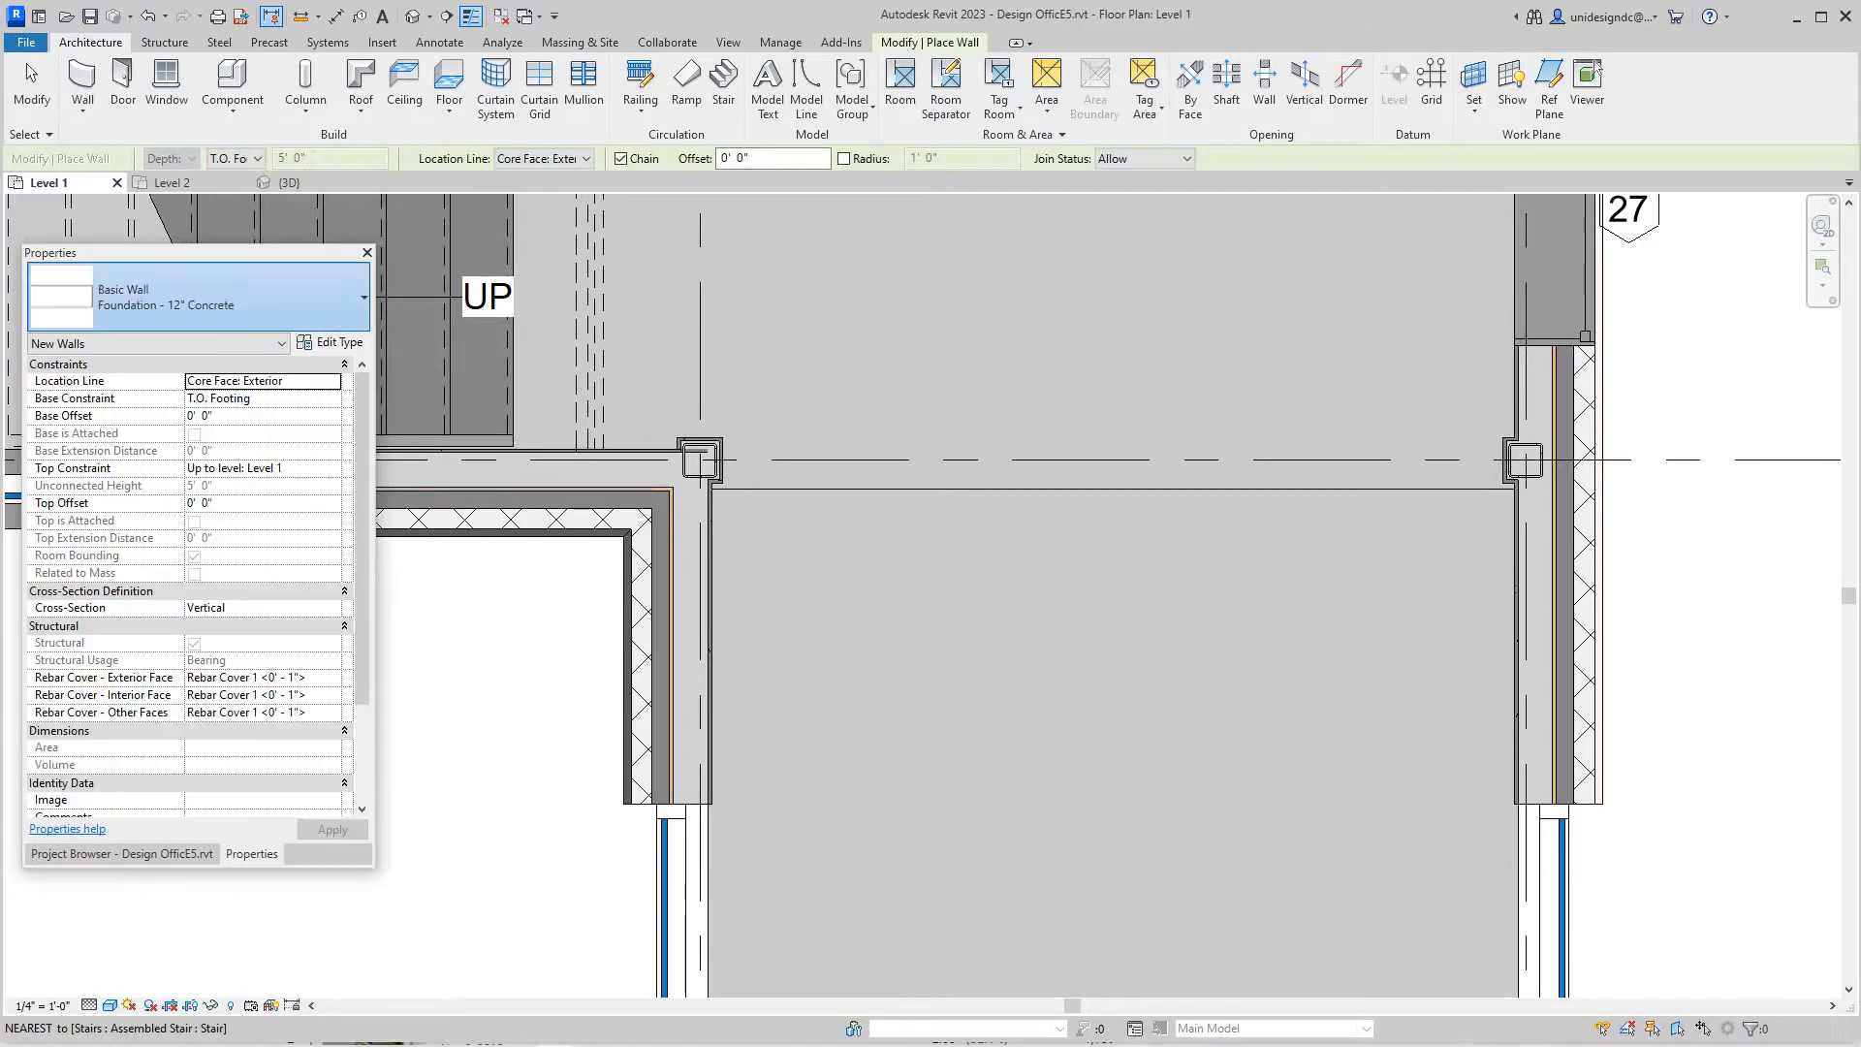
click(218, 297)
scroll(189, 509, down, 5)
scroll(189, 509, down, 4)
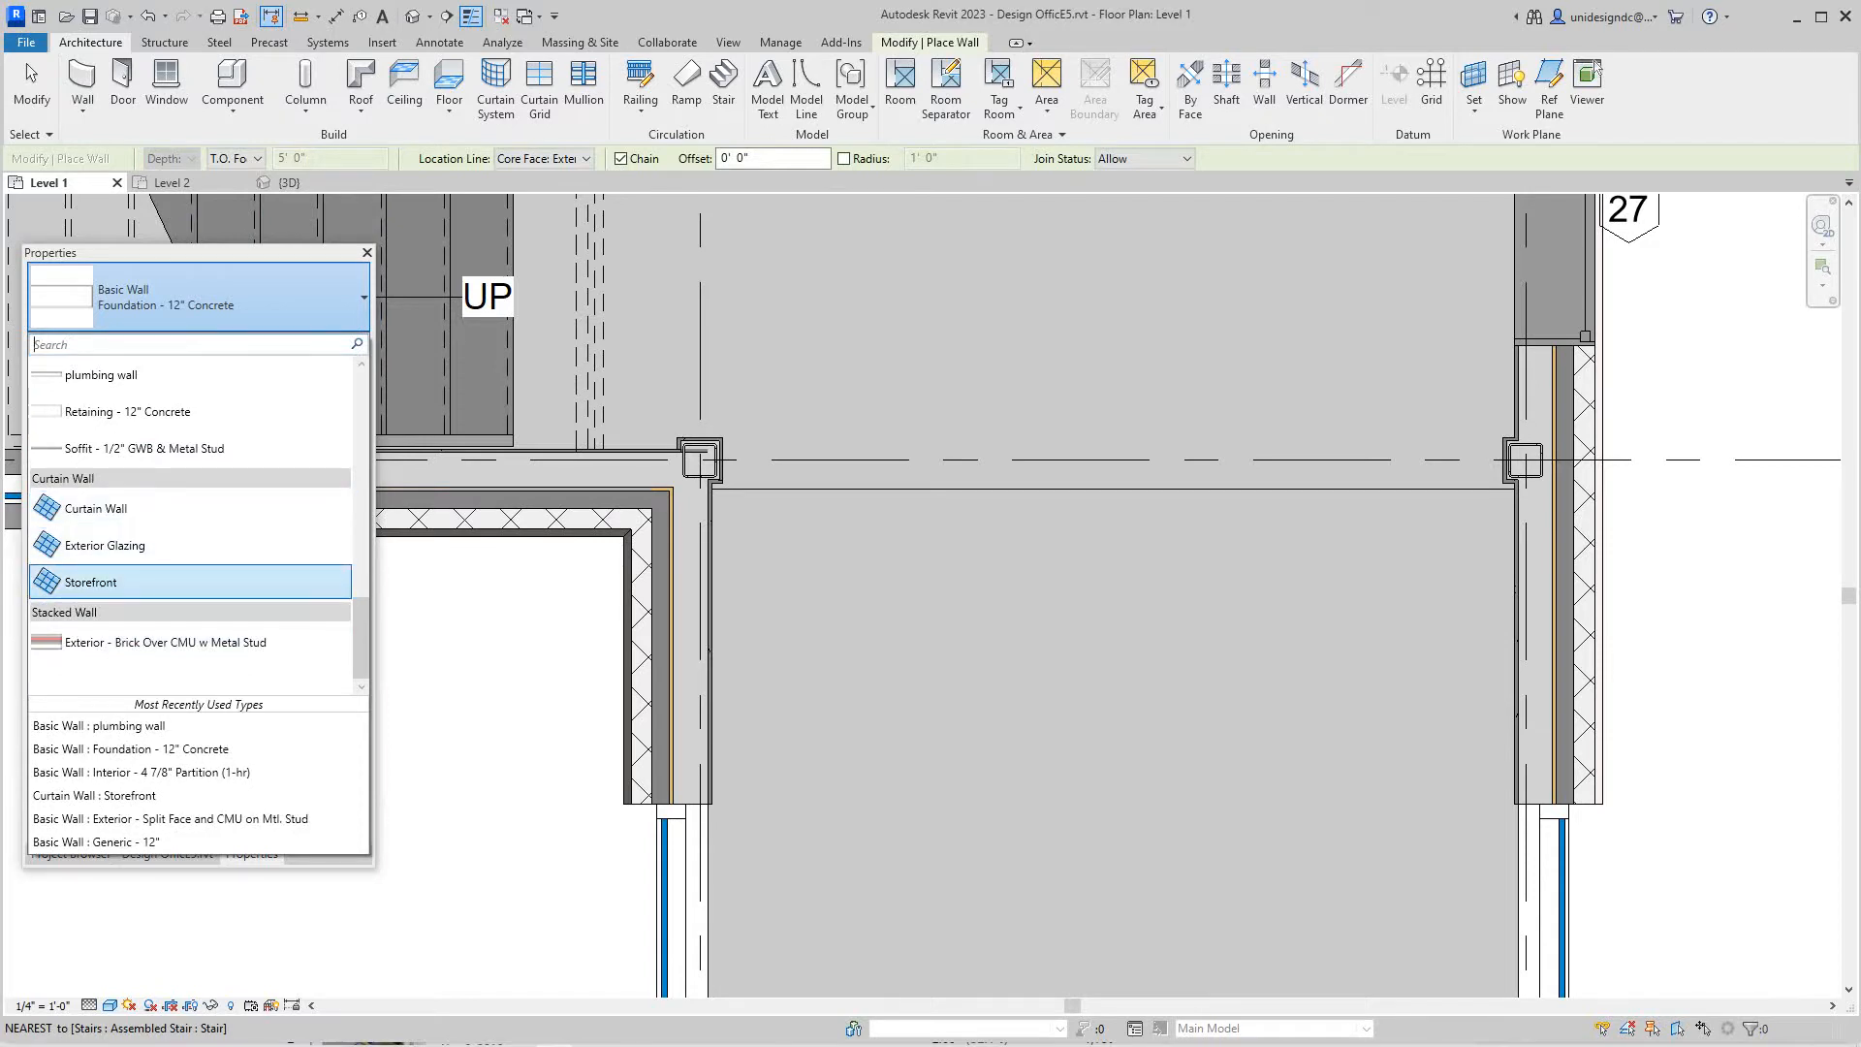
Draw a Storefront curtain wall from the left column to the right column.
click(189, 581)
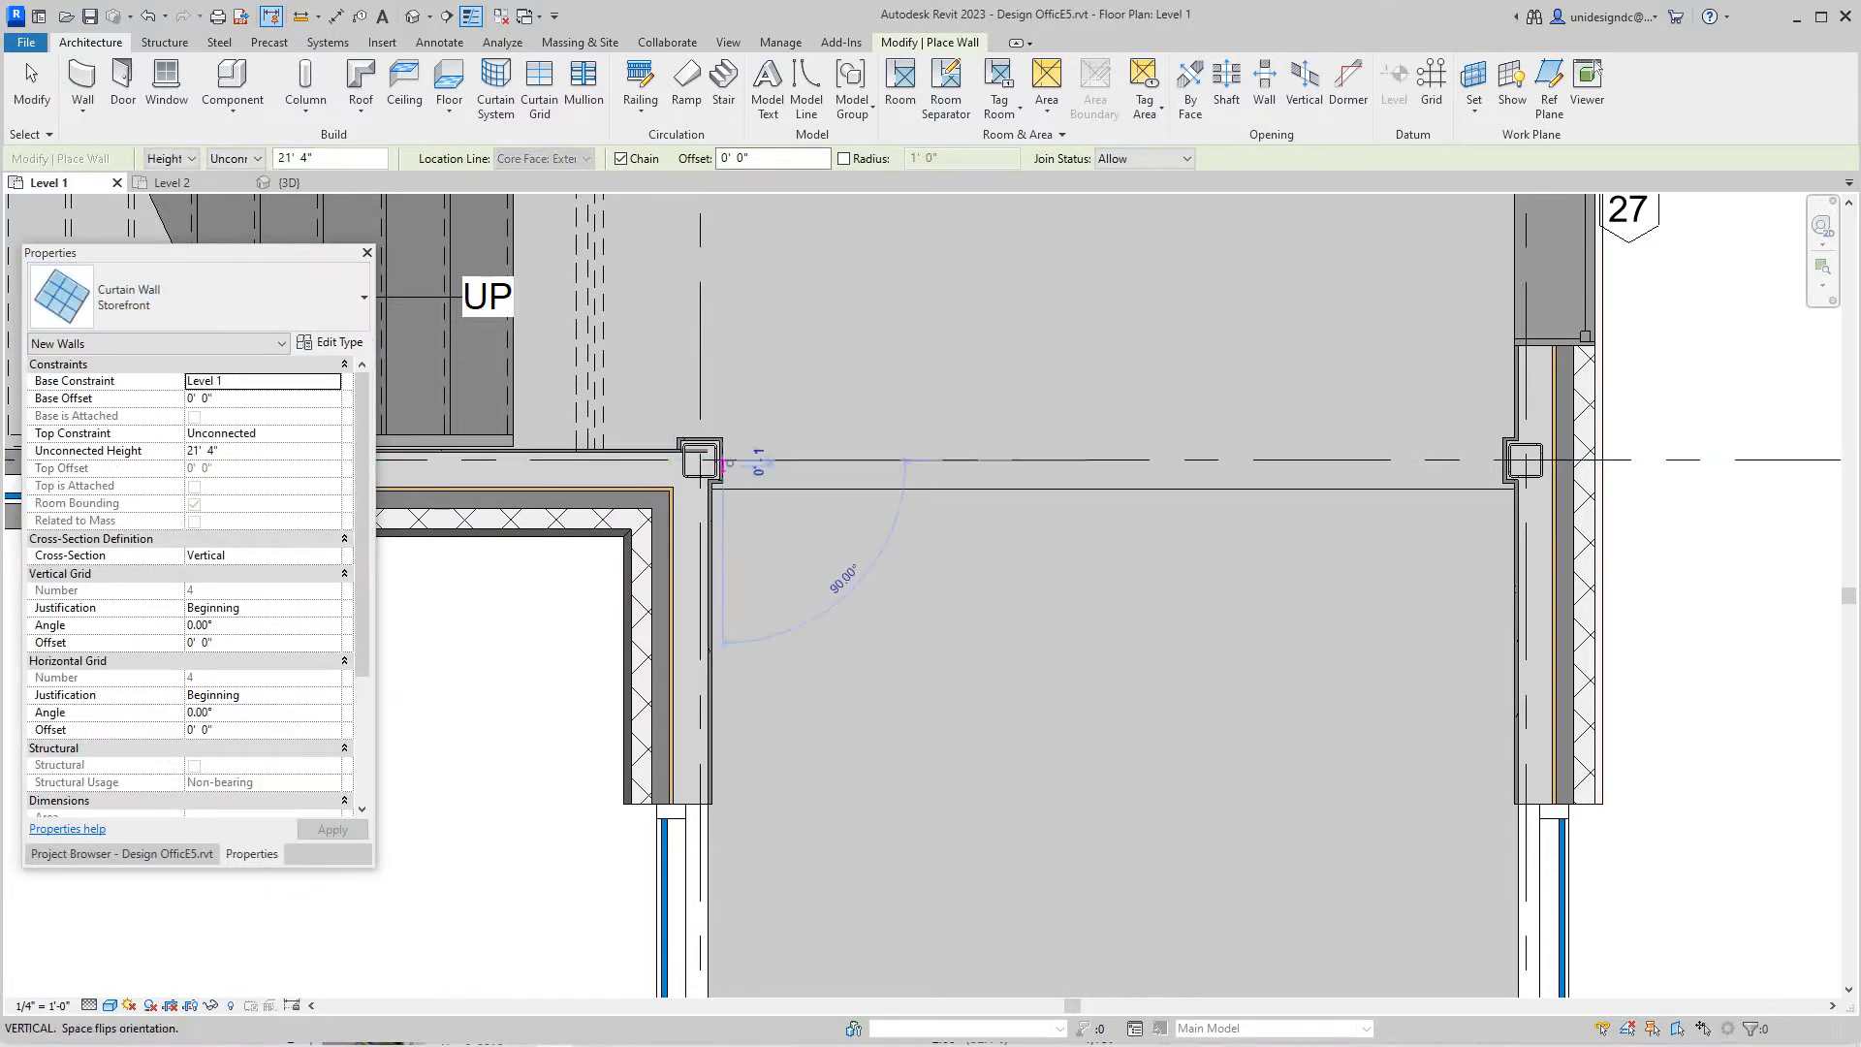
click(723, 463)
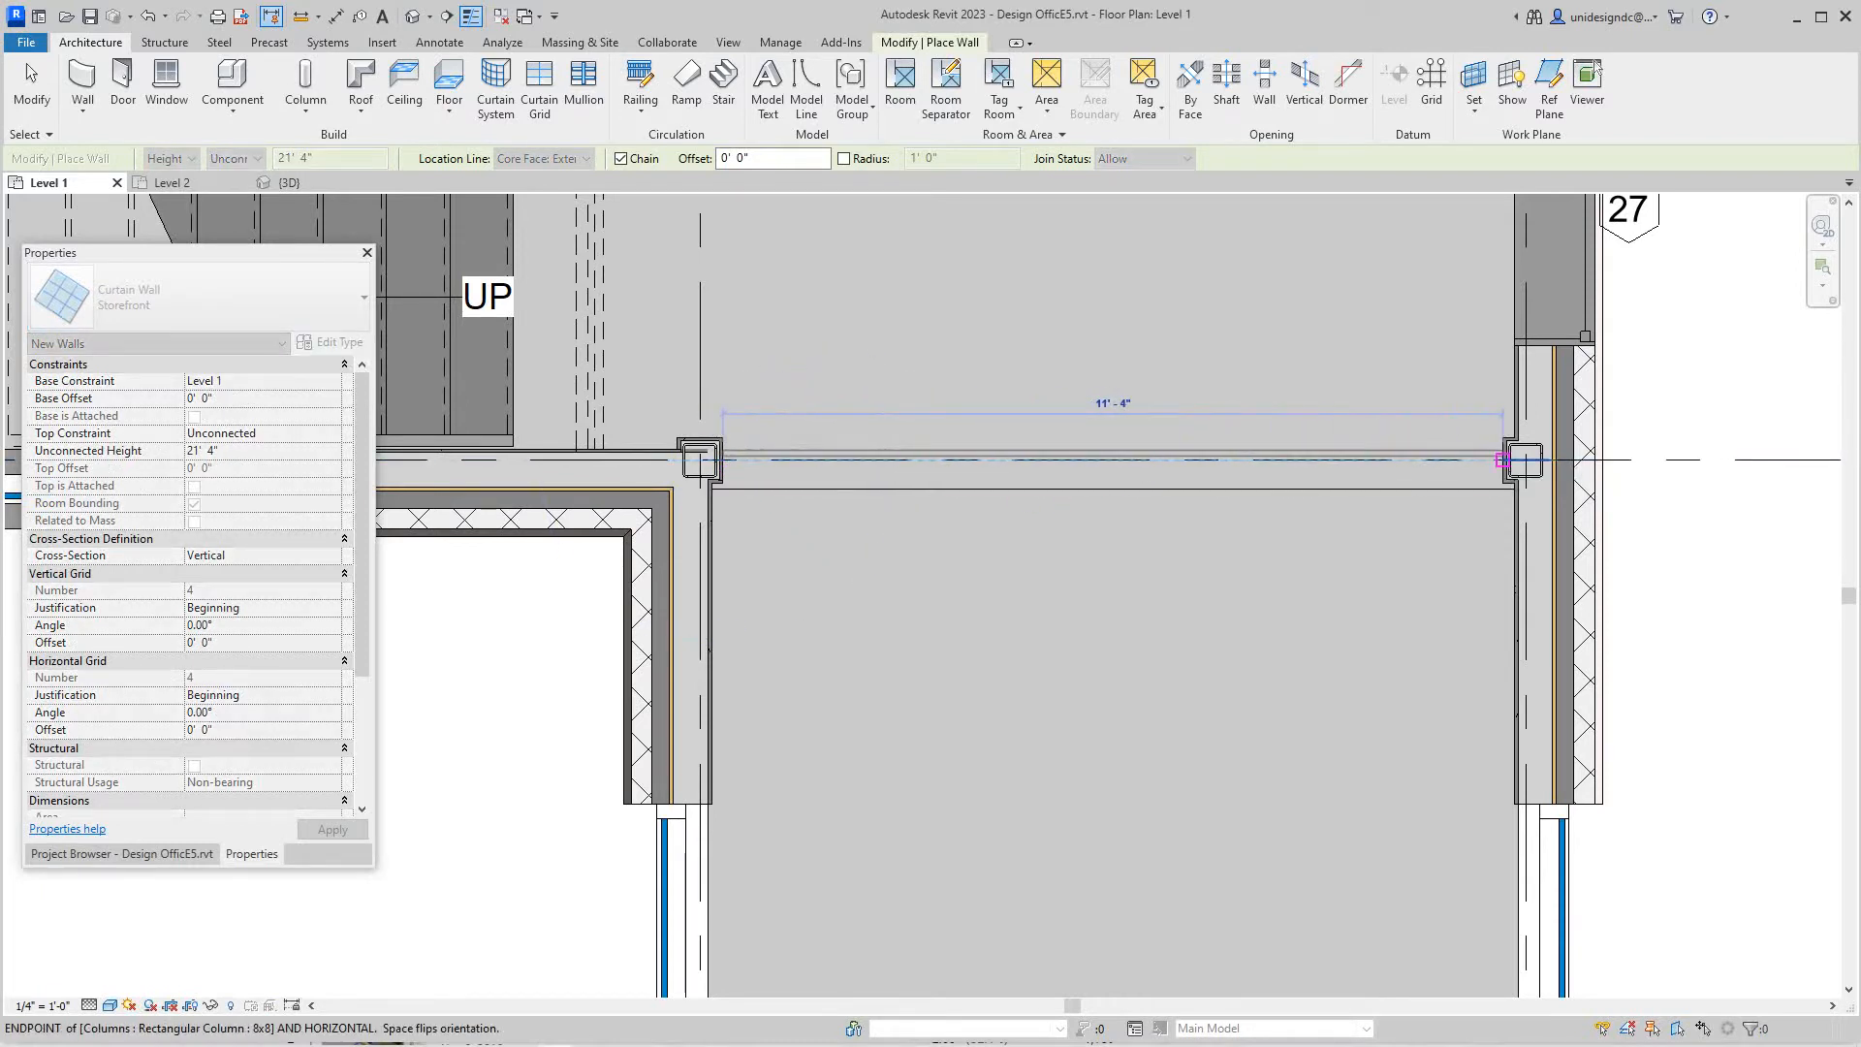
click(1501, 463)
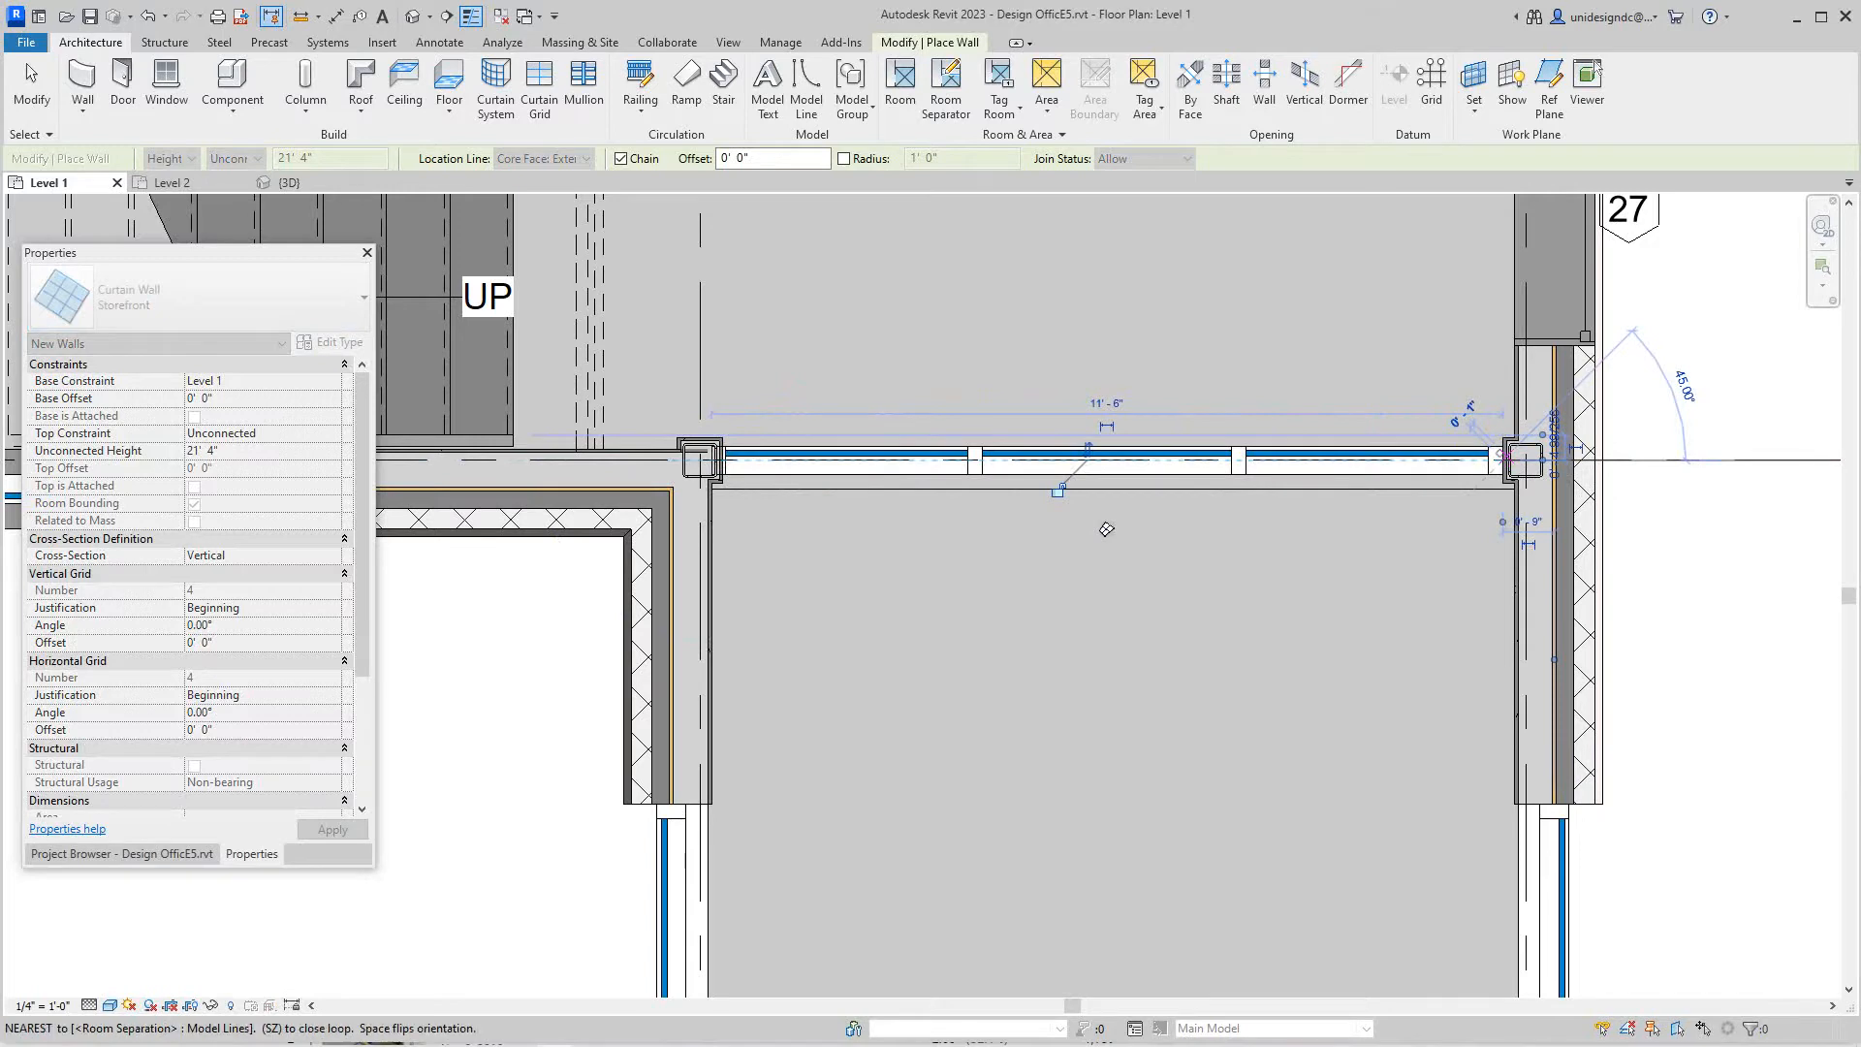
scroll(1106, 529, down, 2)
Select the curtain wall and set its left end to Disallow Join at the column.
key(Escape)
key(Escape)
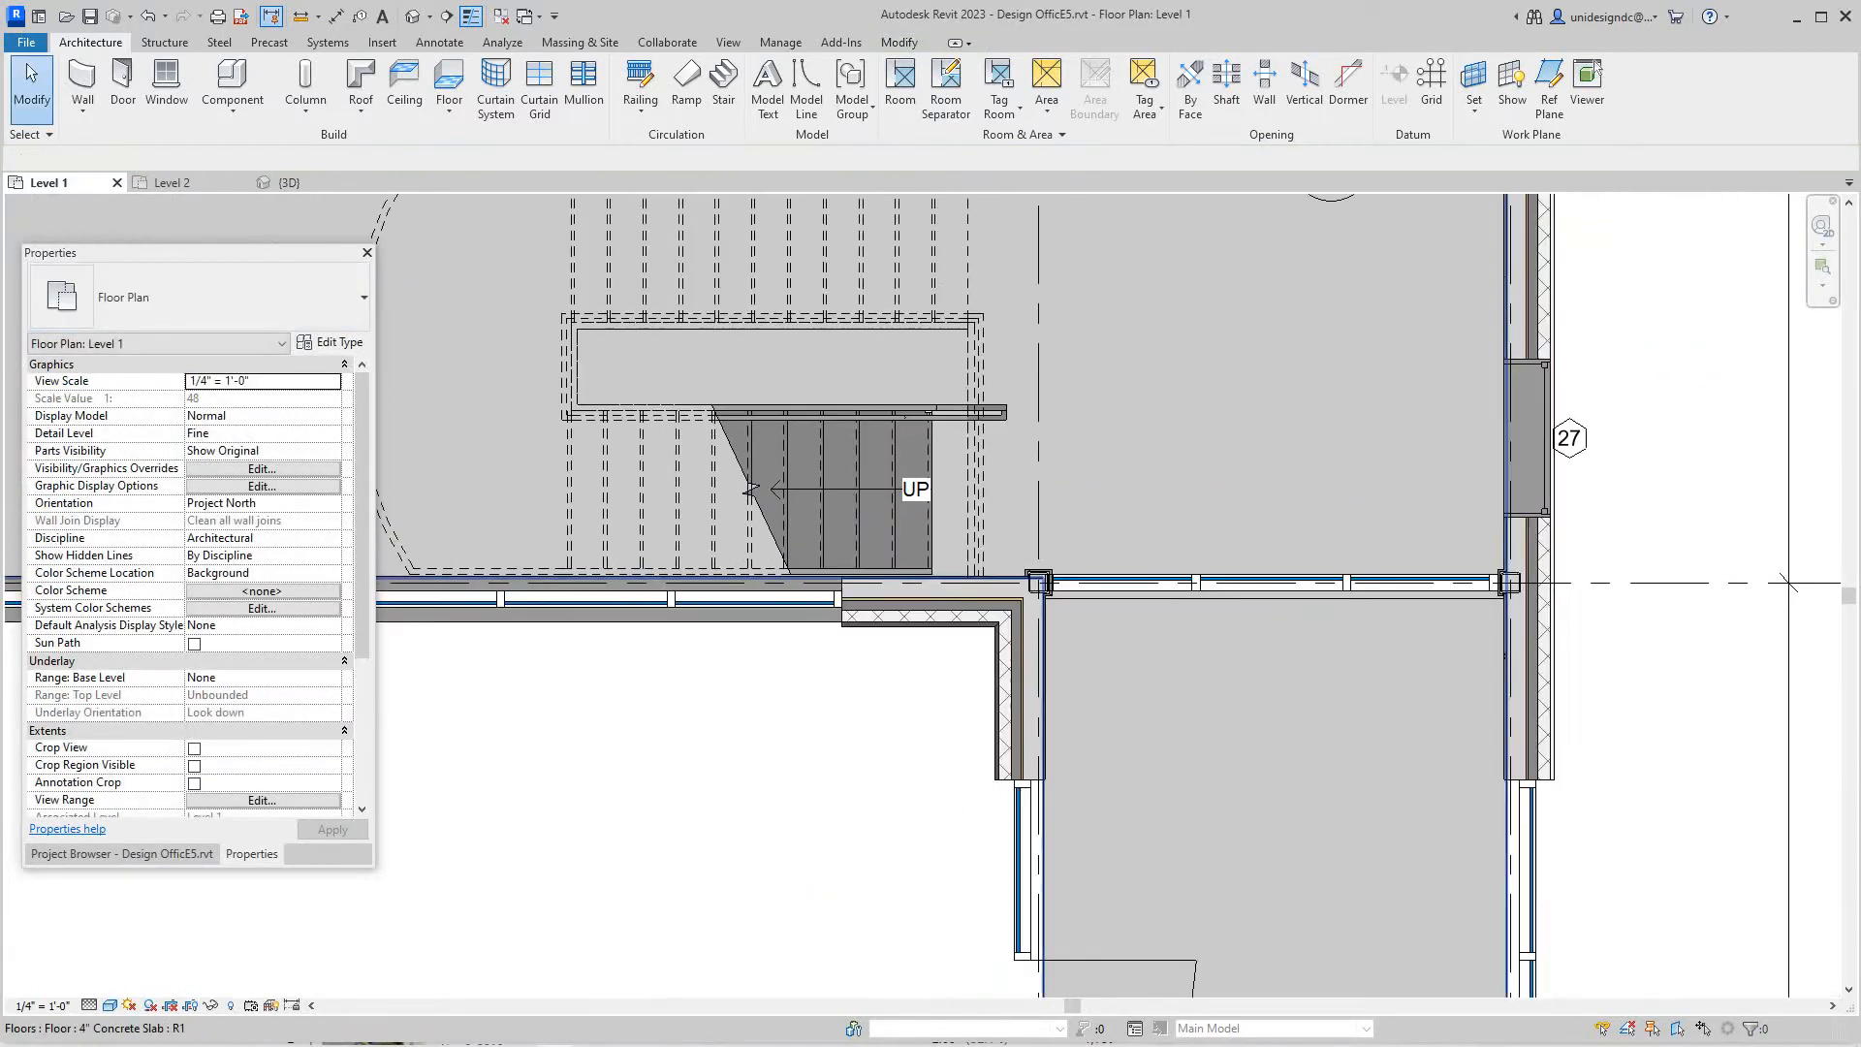
scroll(1036, 583, up, 2)
scroll(1036, 581, up, 1)
scroll(930, 567, up, 2)
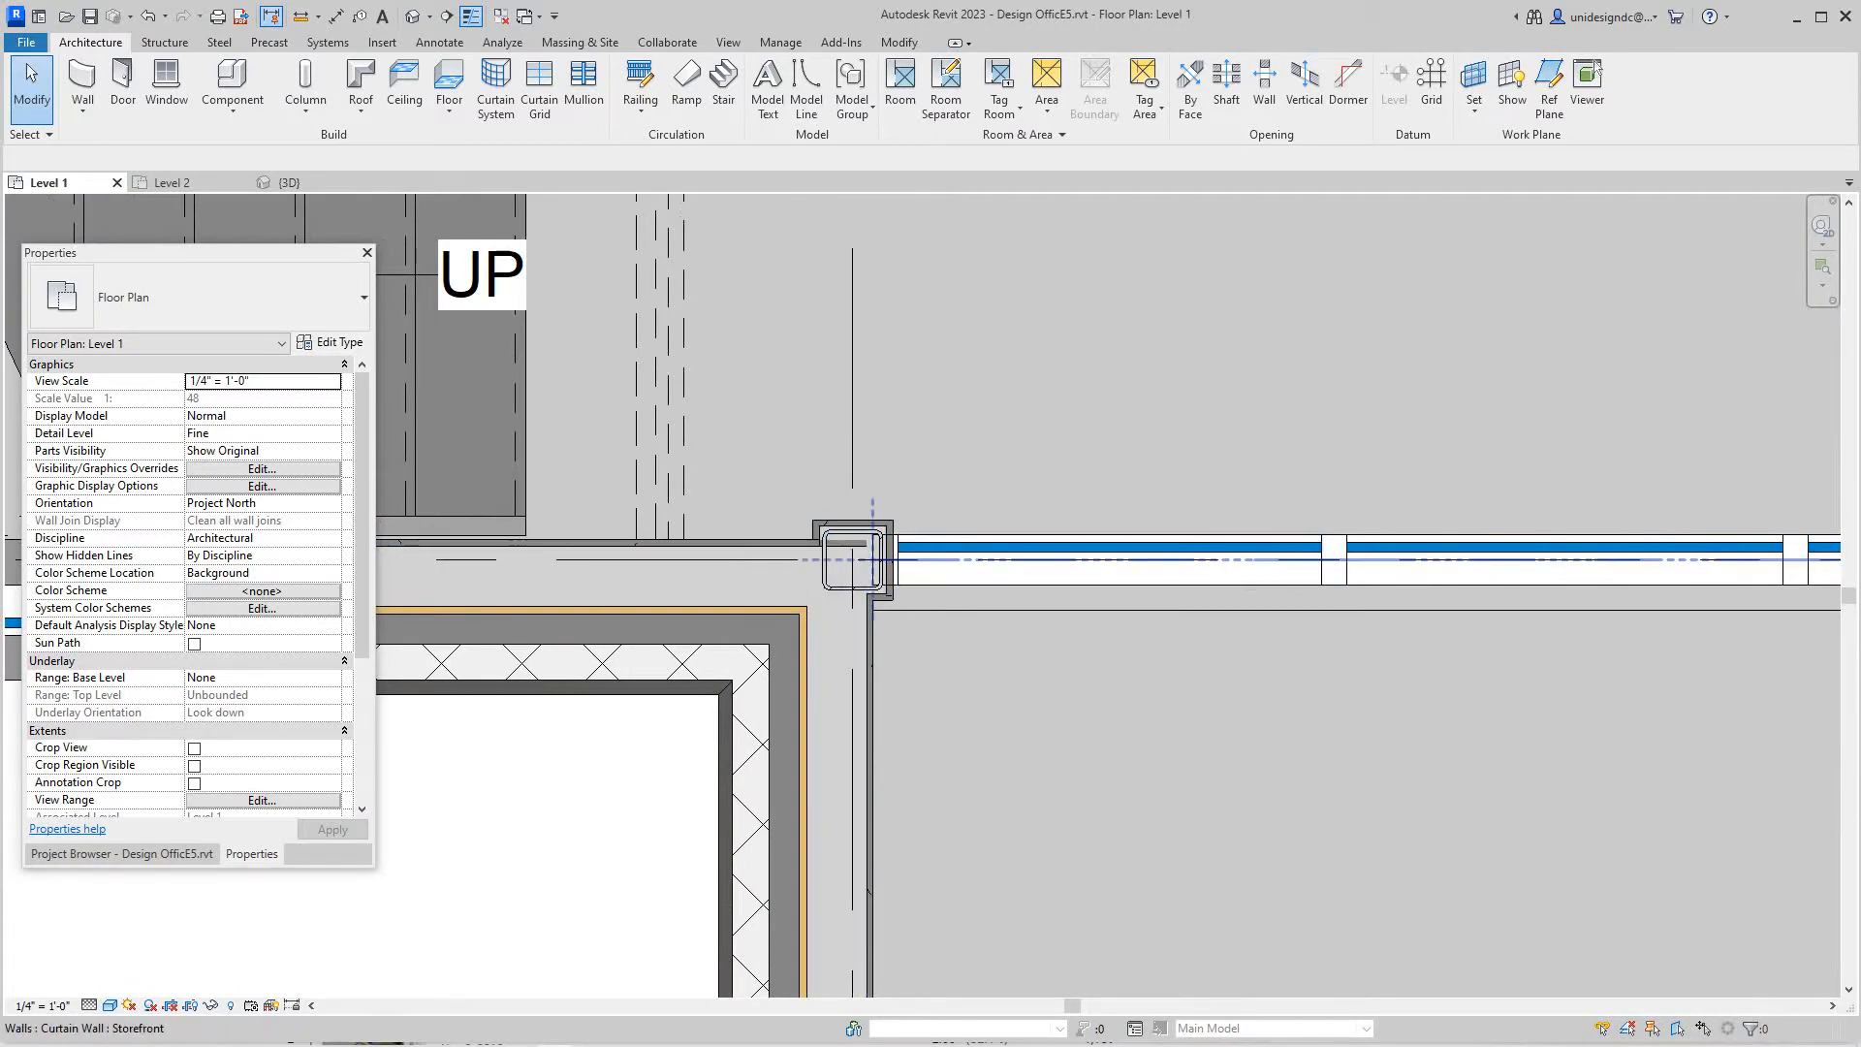
click(873, 546)
scroll(873, 546, up, 2)
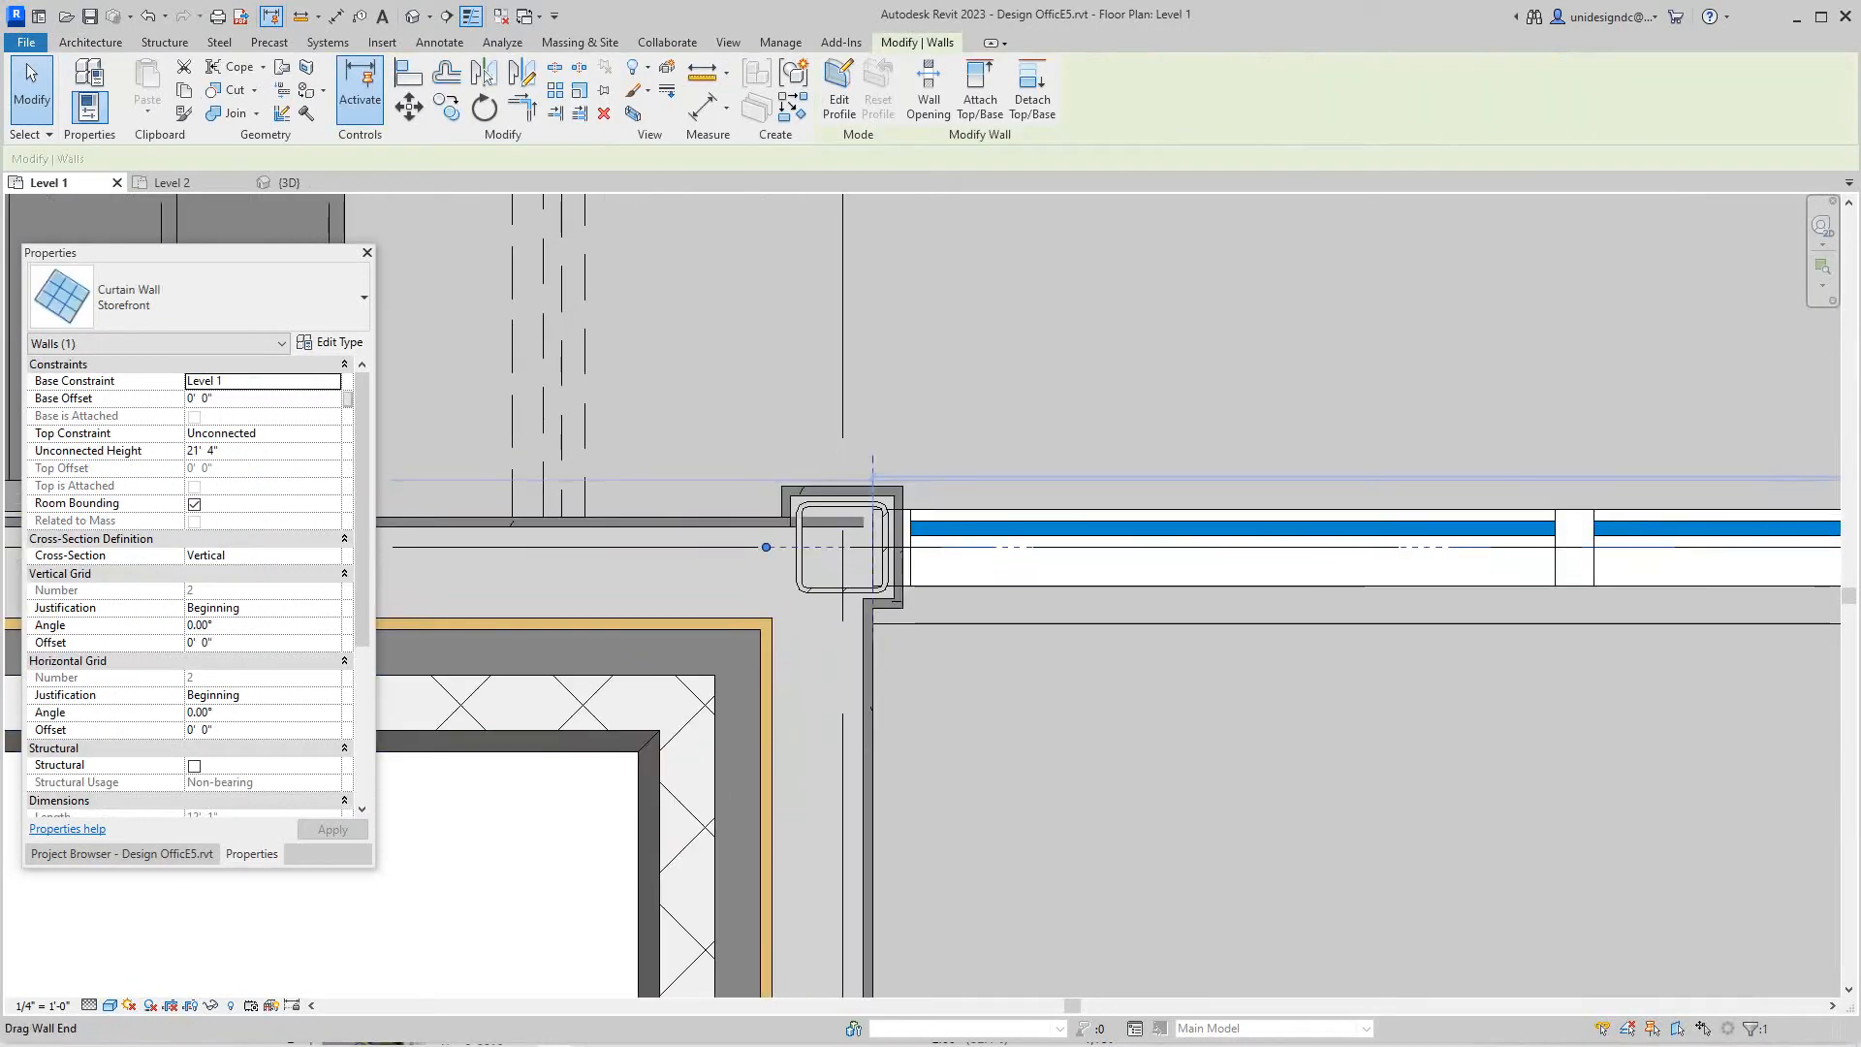
right_click(766, 546)
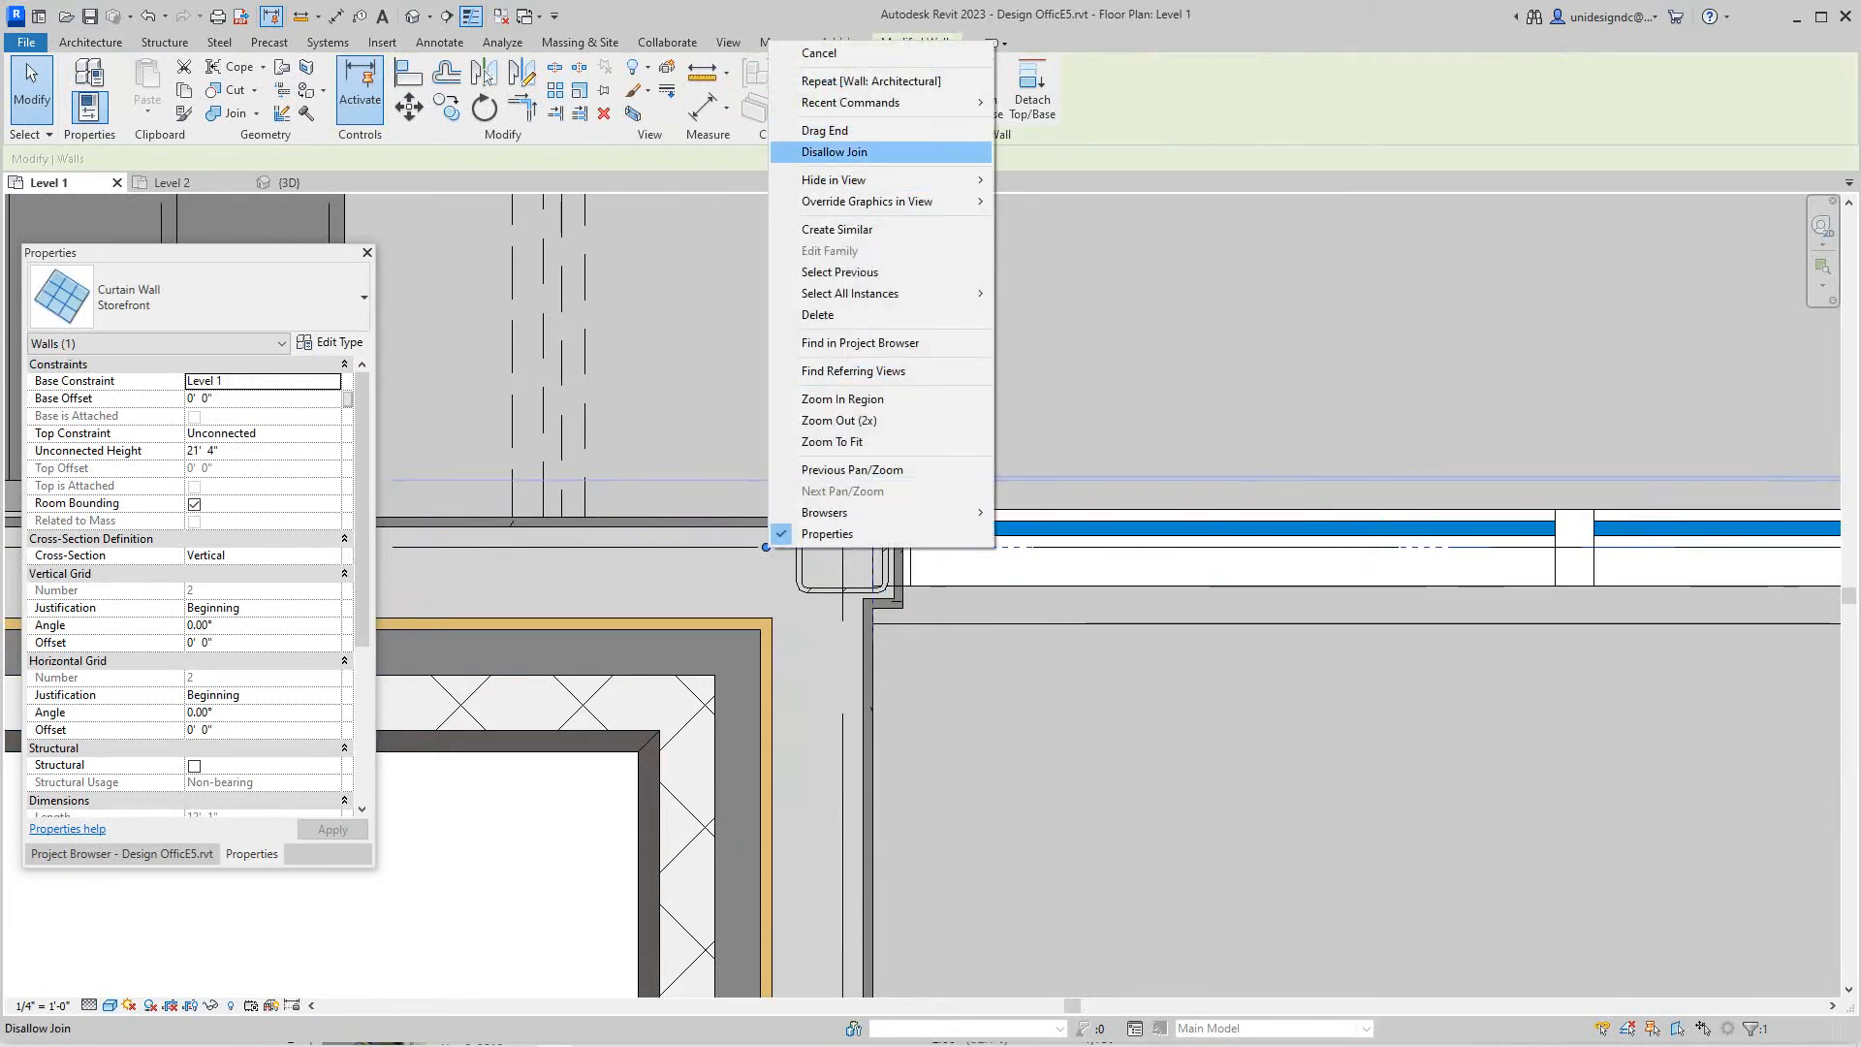
click(835, 152)
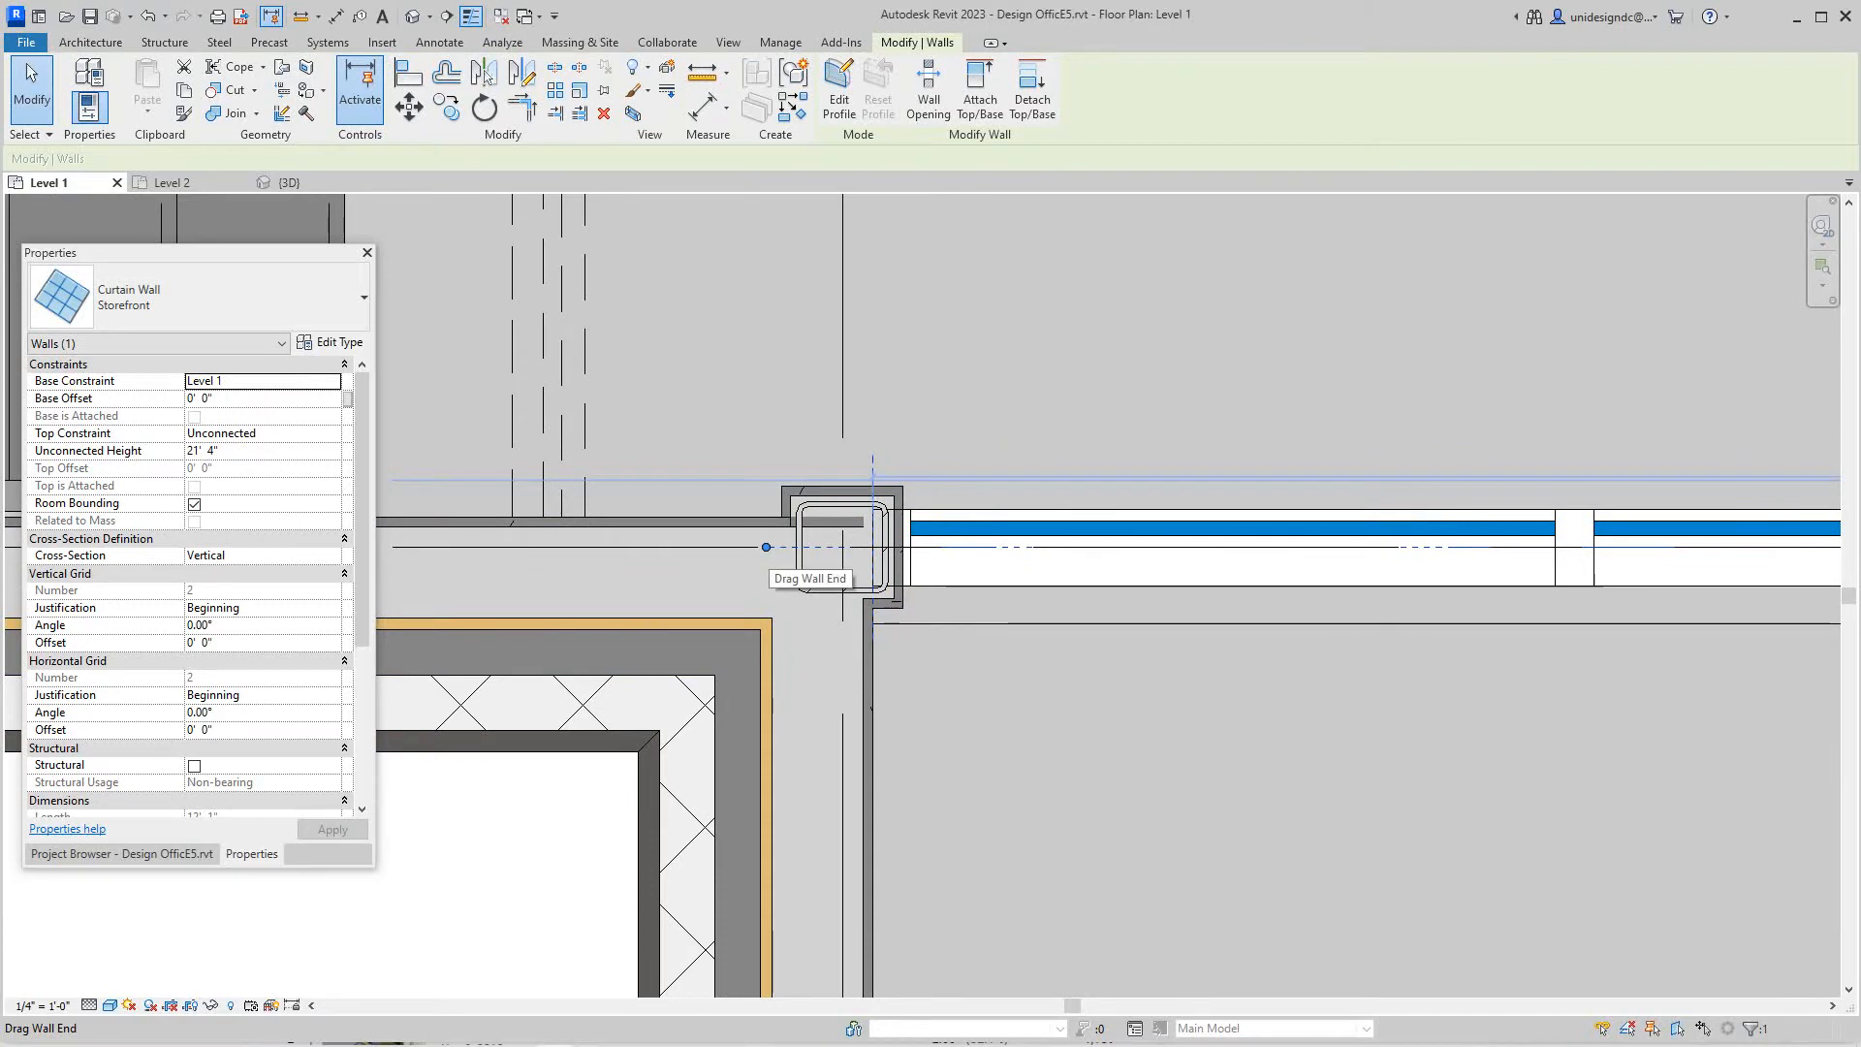
scroll(874, 546, up, 1)
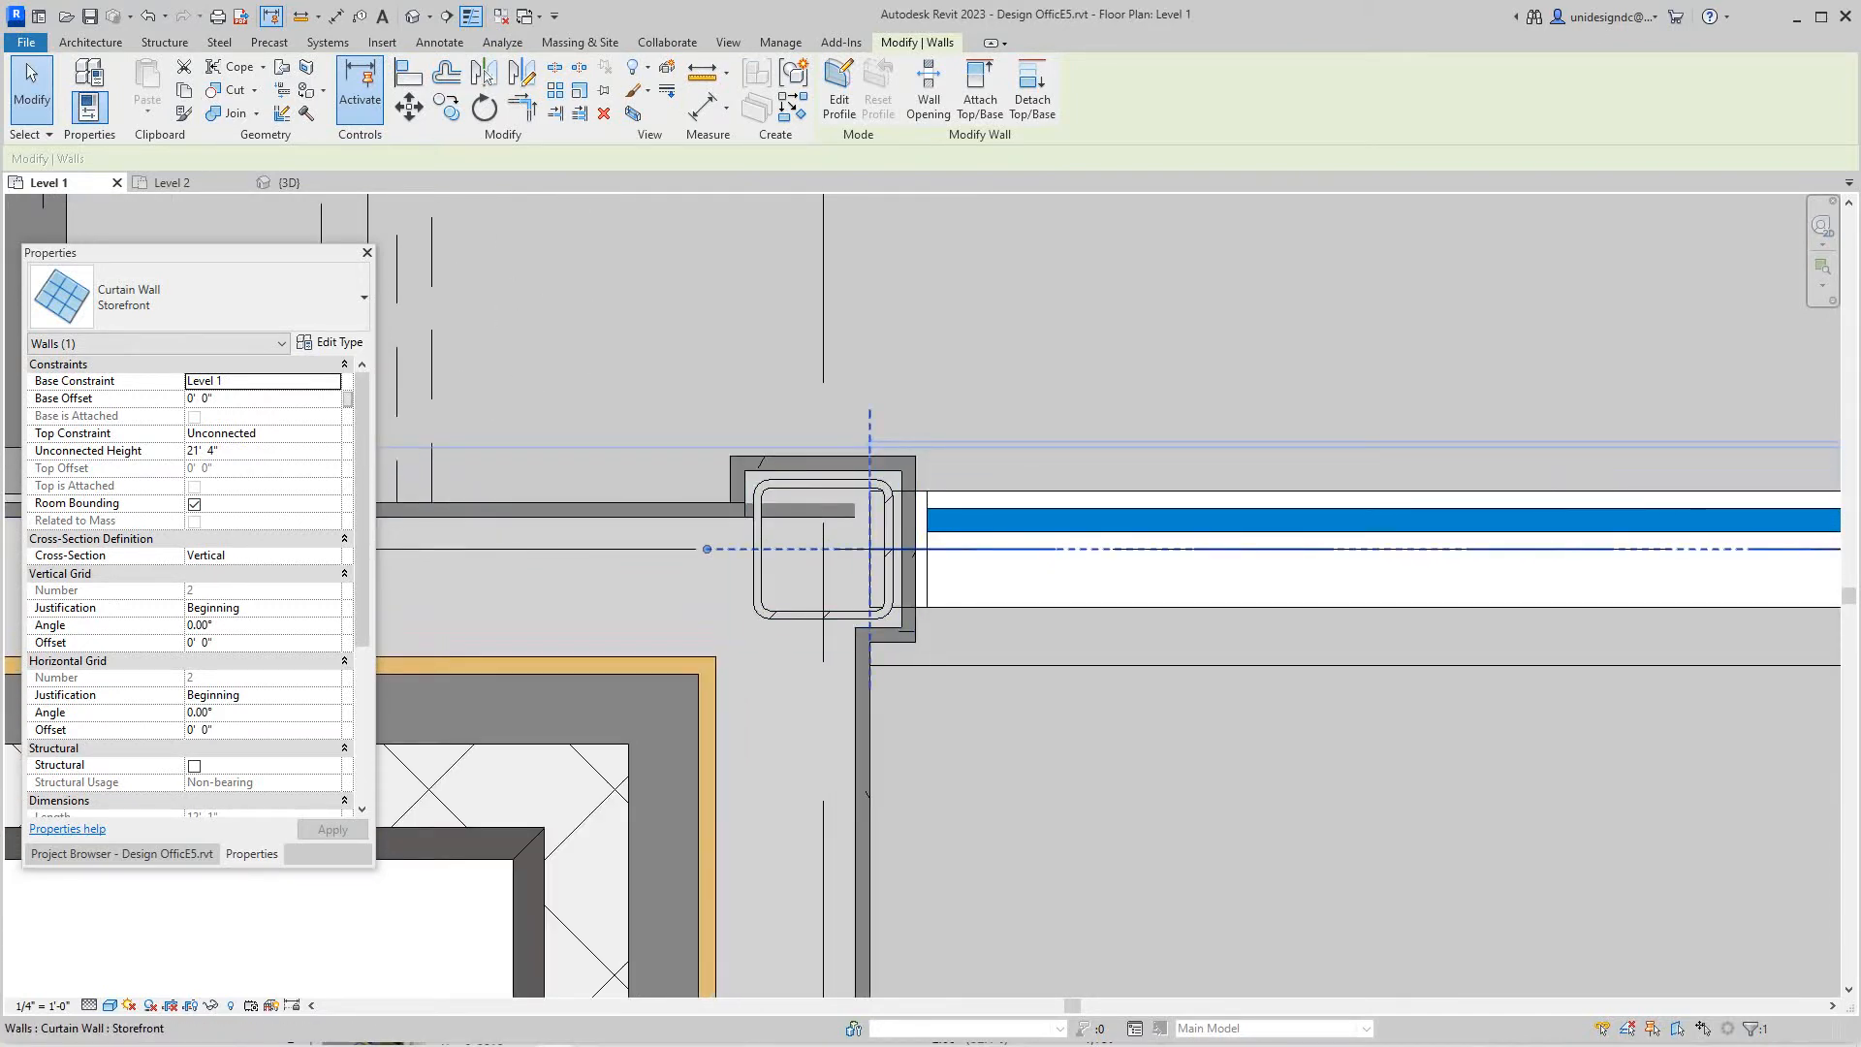
scroll(873, 545, up, 1)
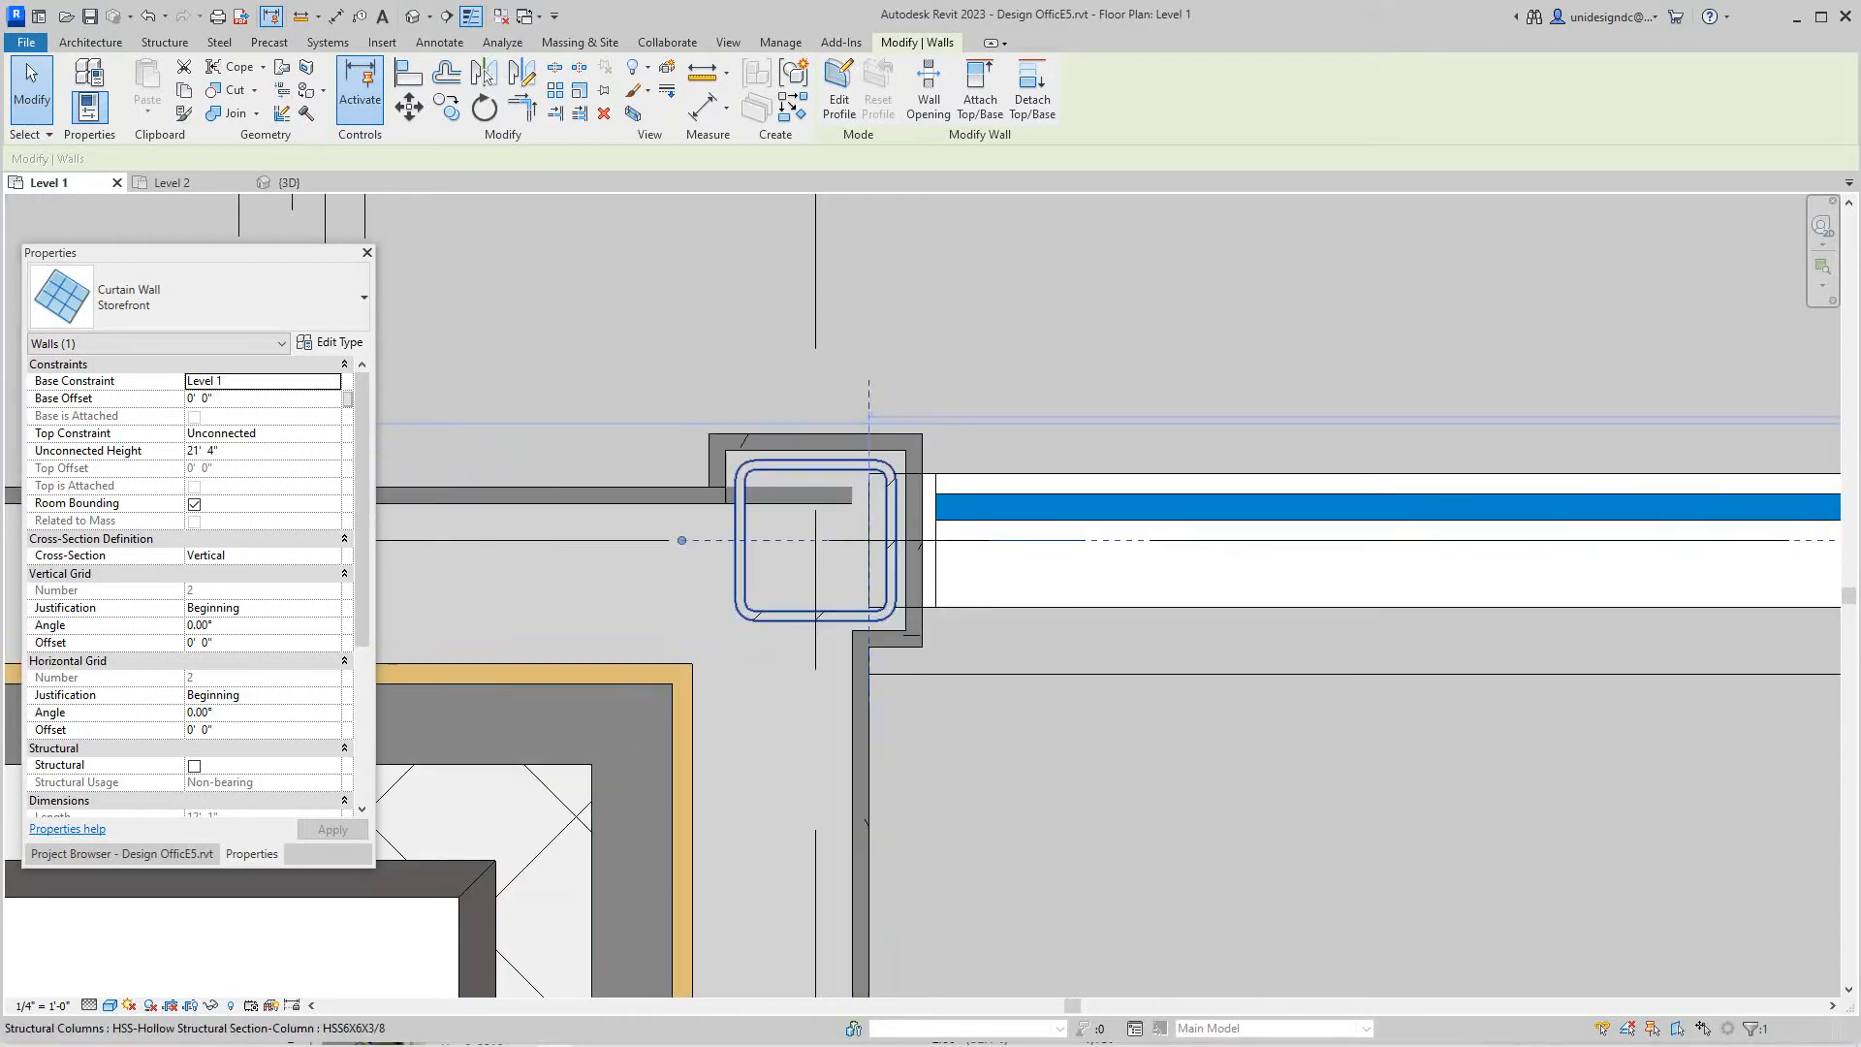
Cancel a stray room separation command and re-check the wall end's context commands.
key(r)
key(s)
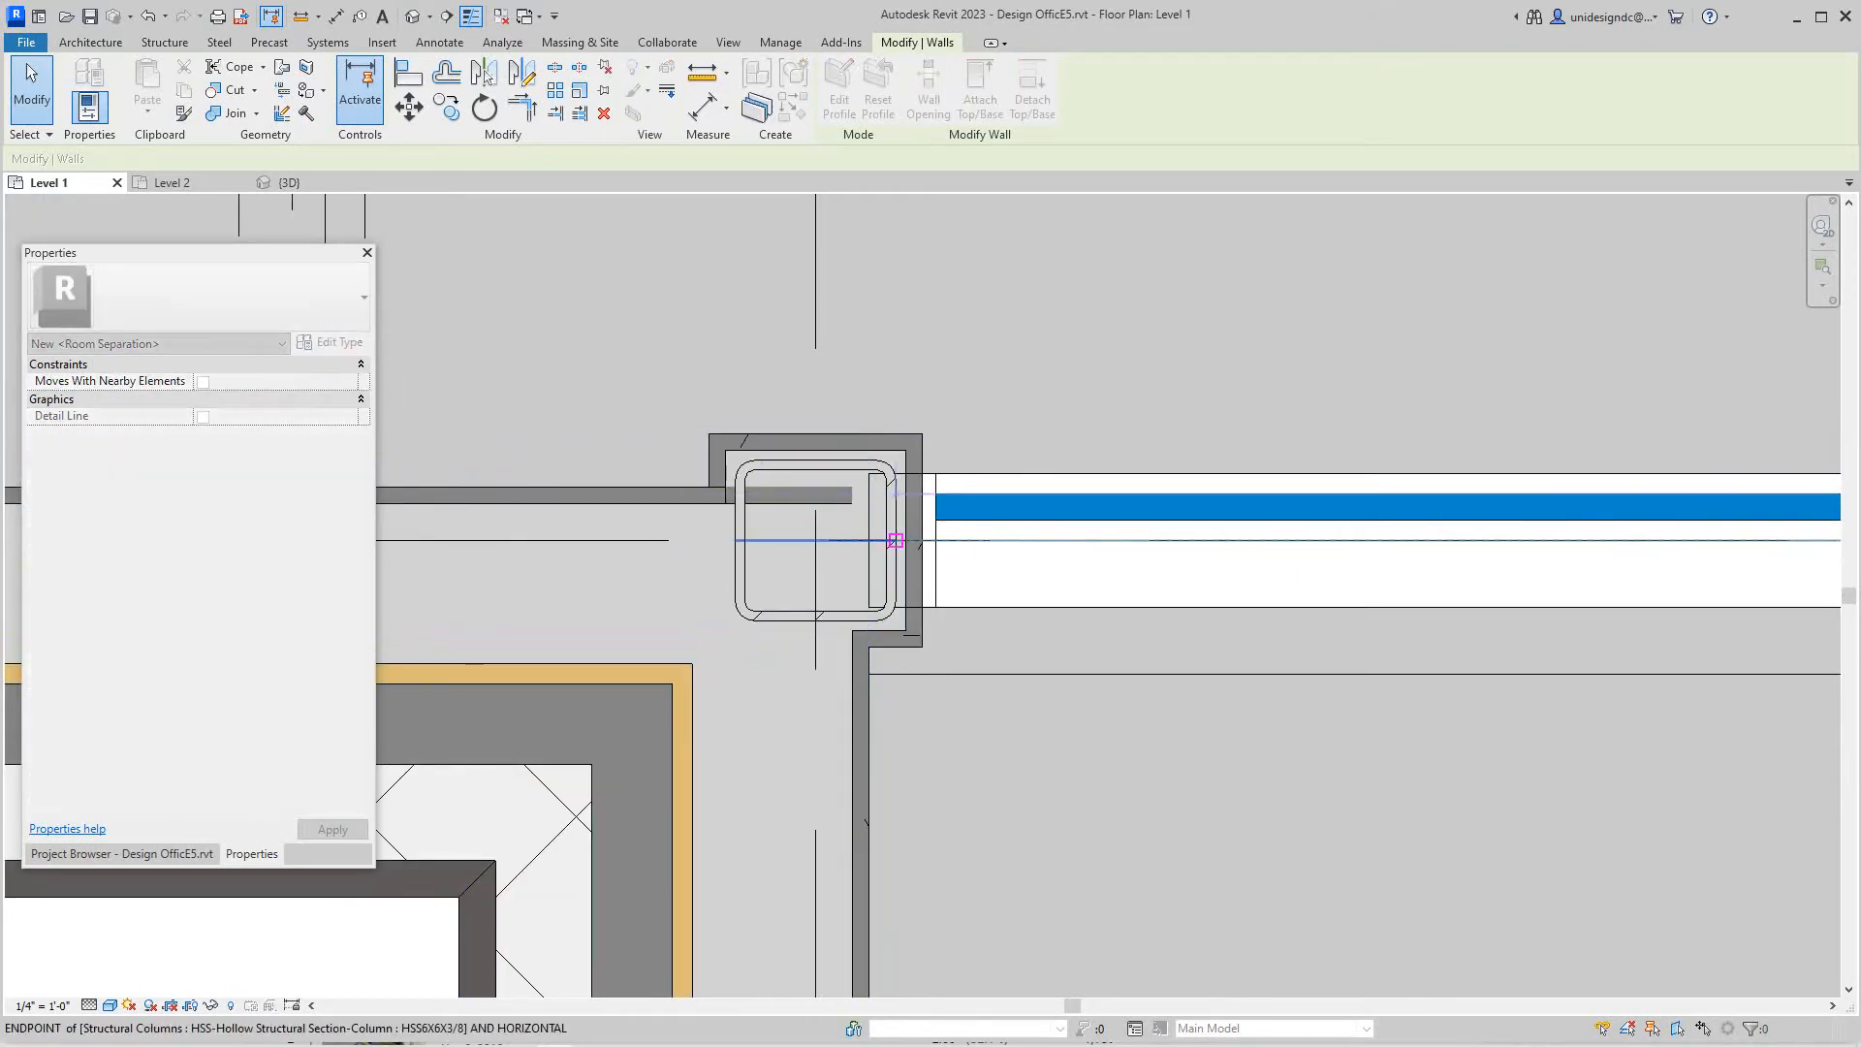
key(Escape)
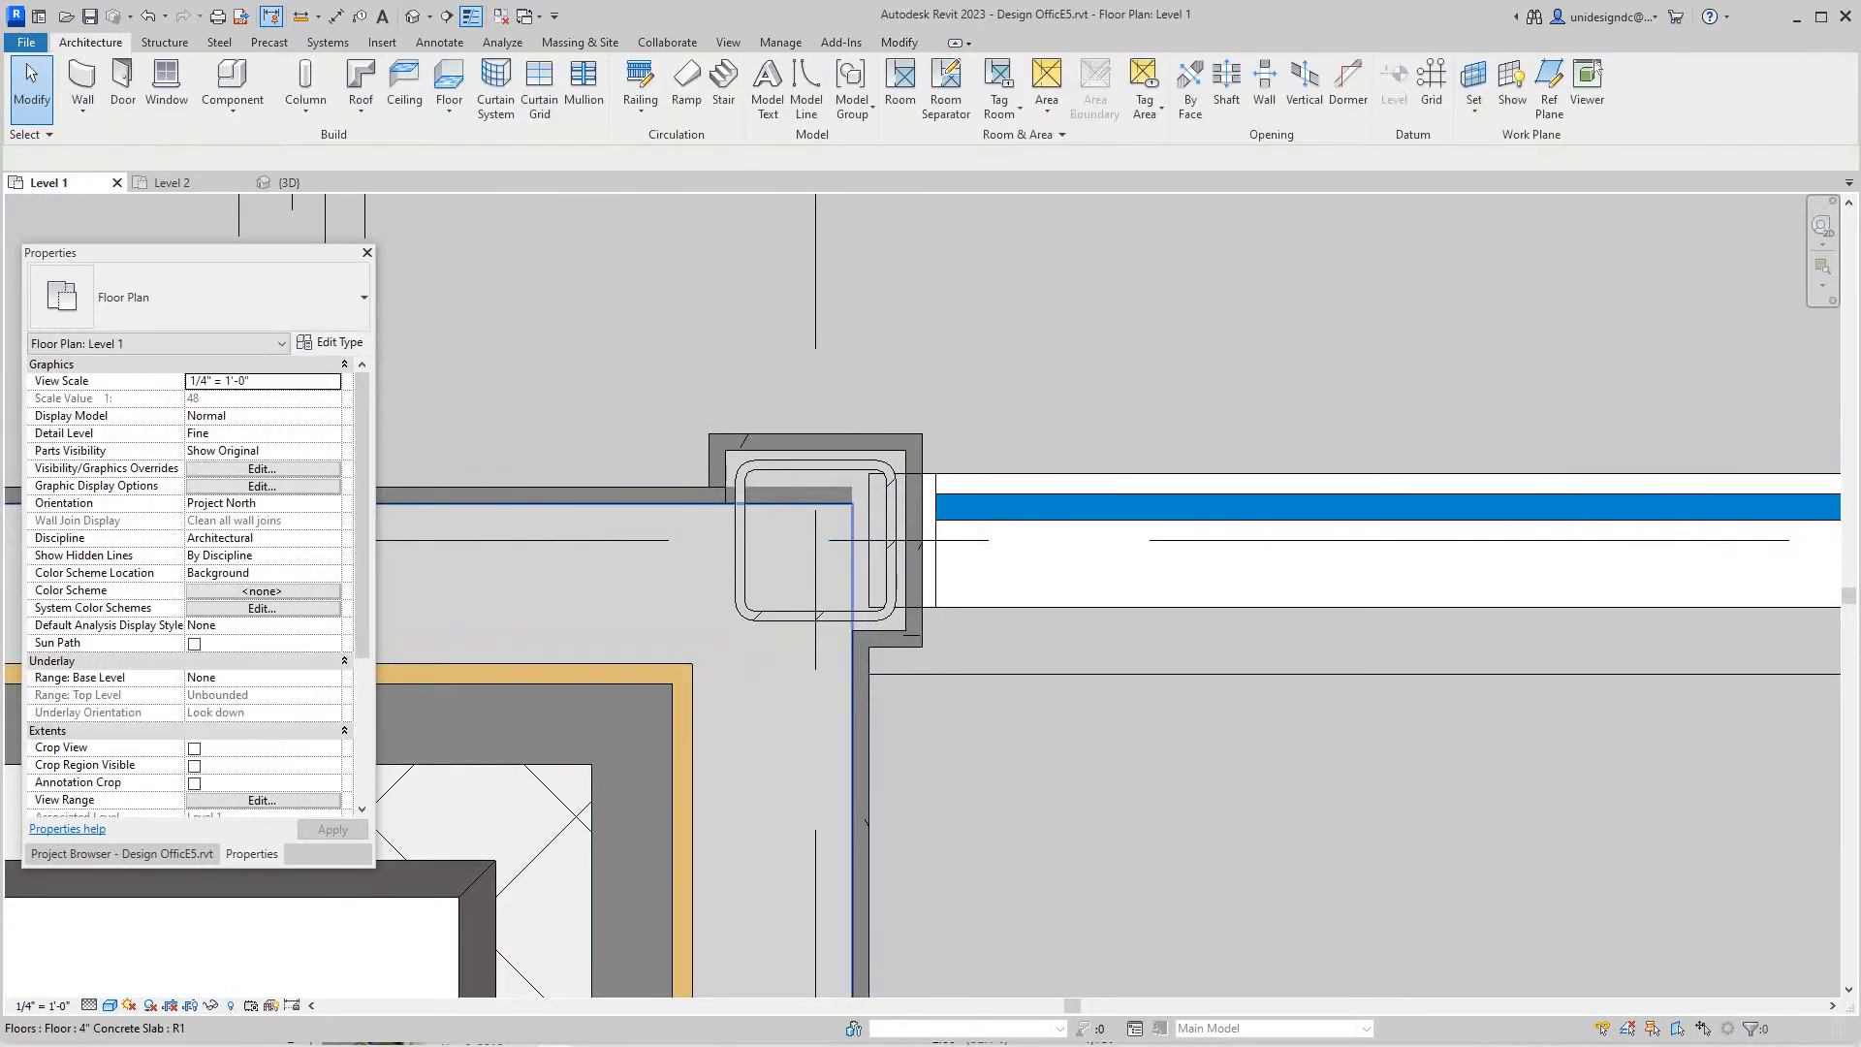
click(880, 516)
key(Escape)
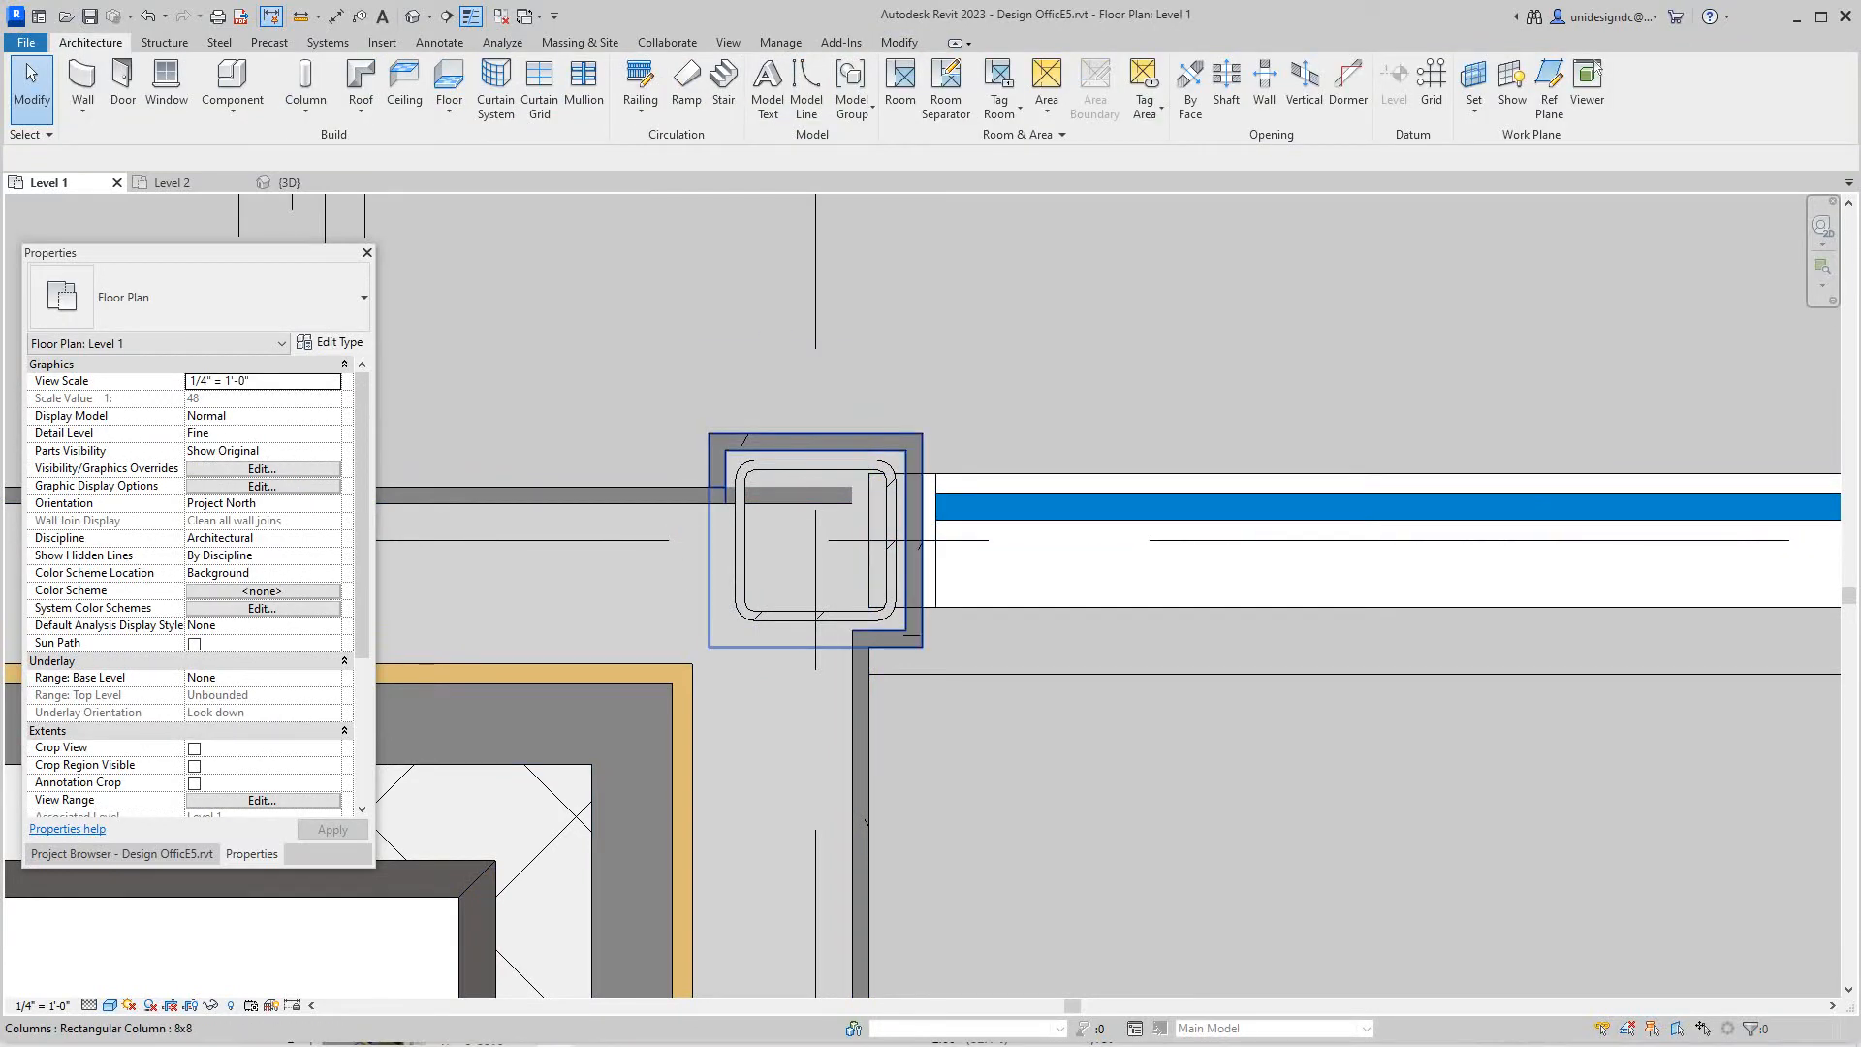
click(880, 517)
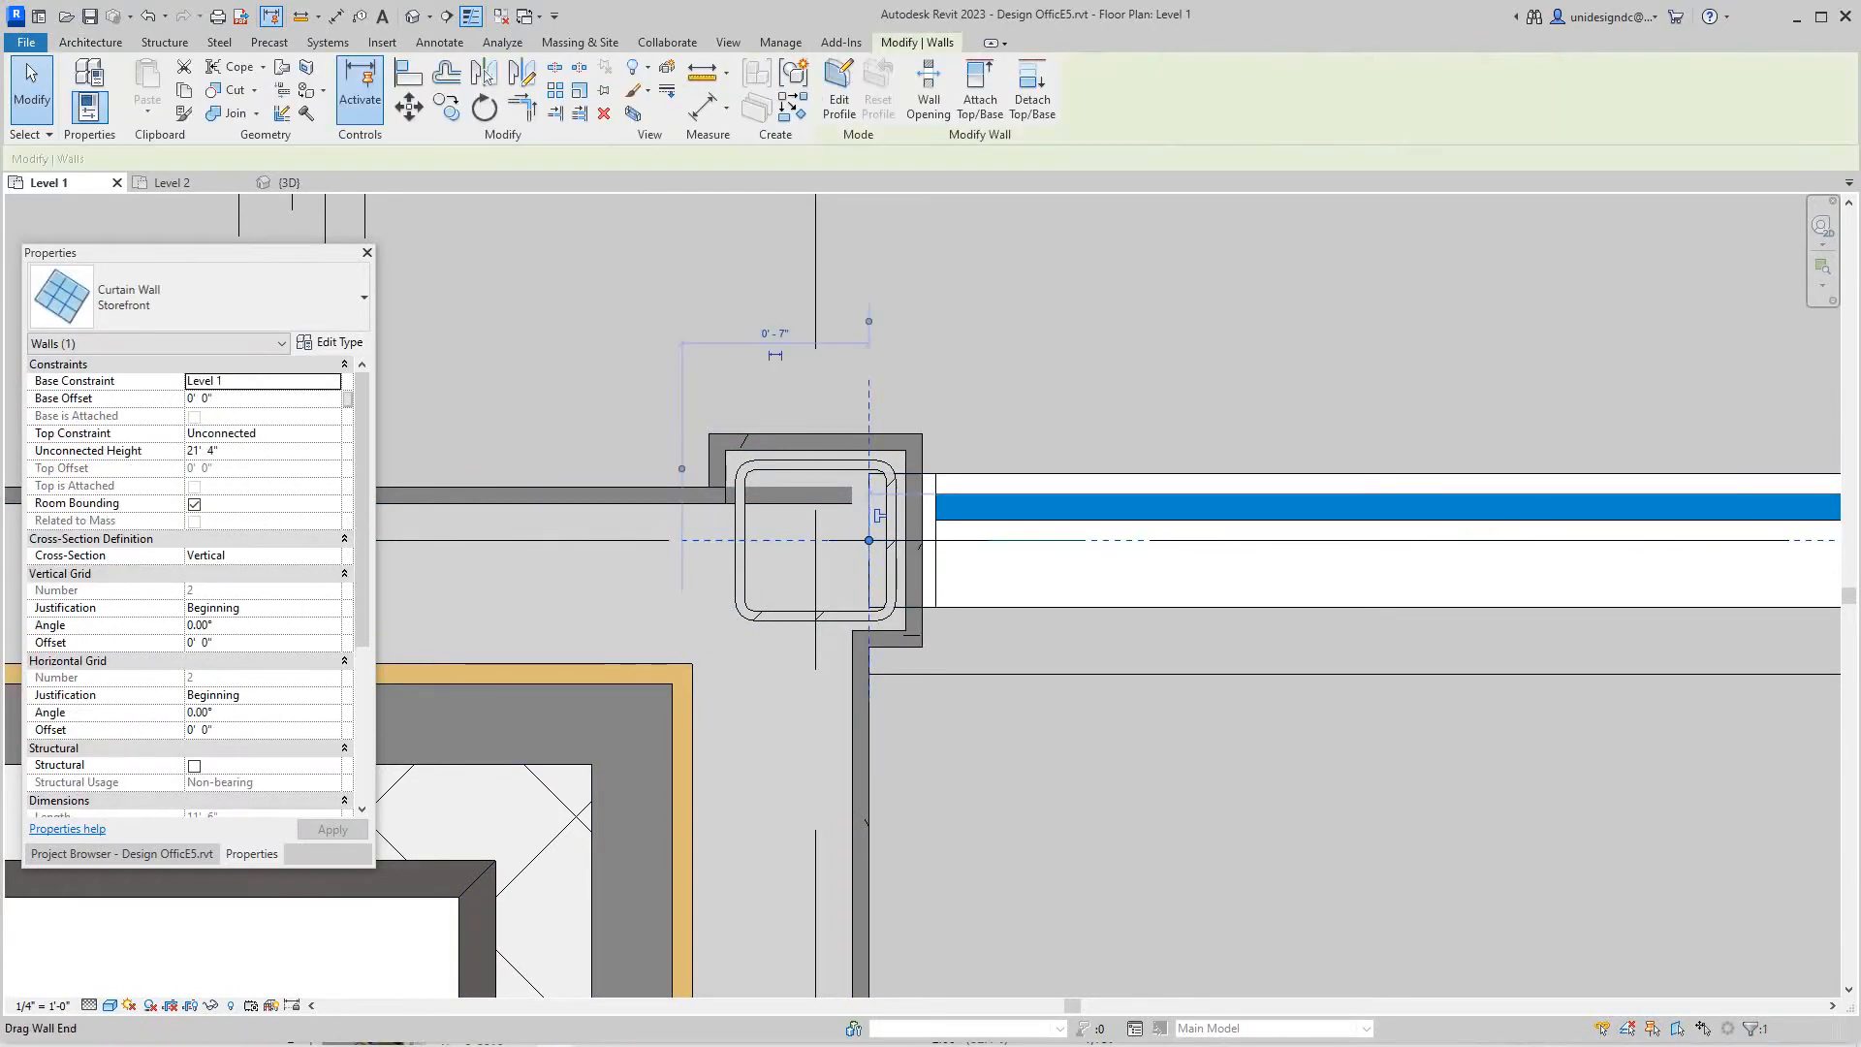
right_click(869, 539)
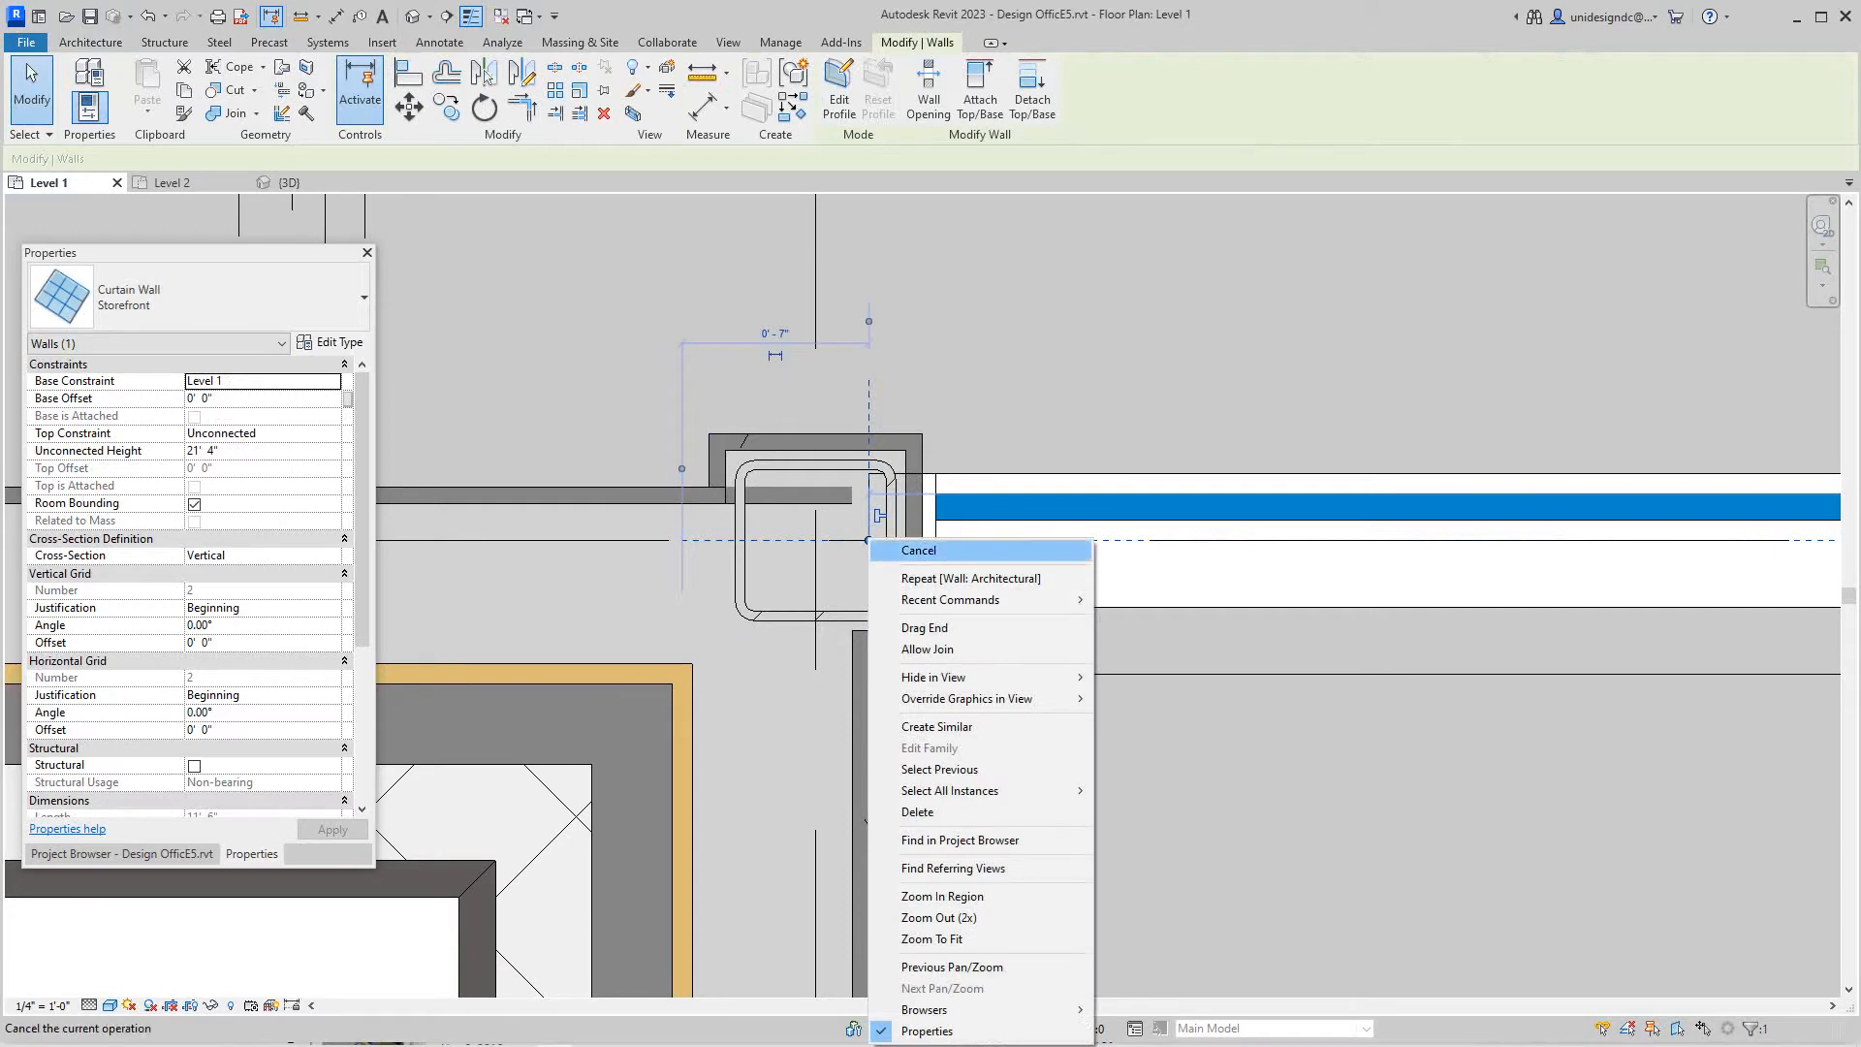
click(919, 551)
key(Escape)
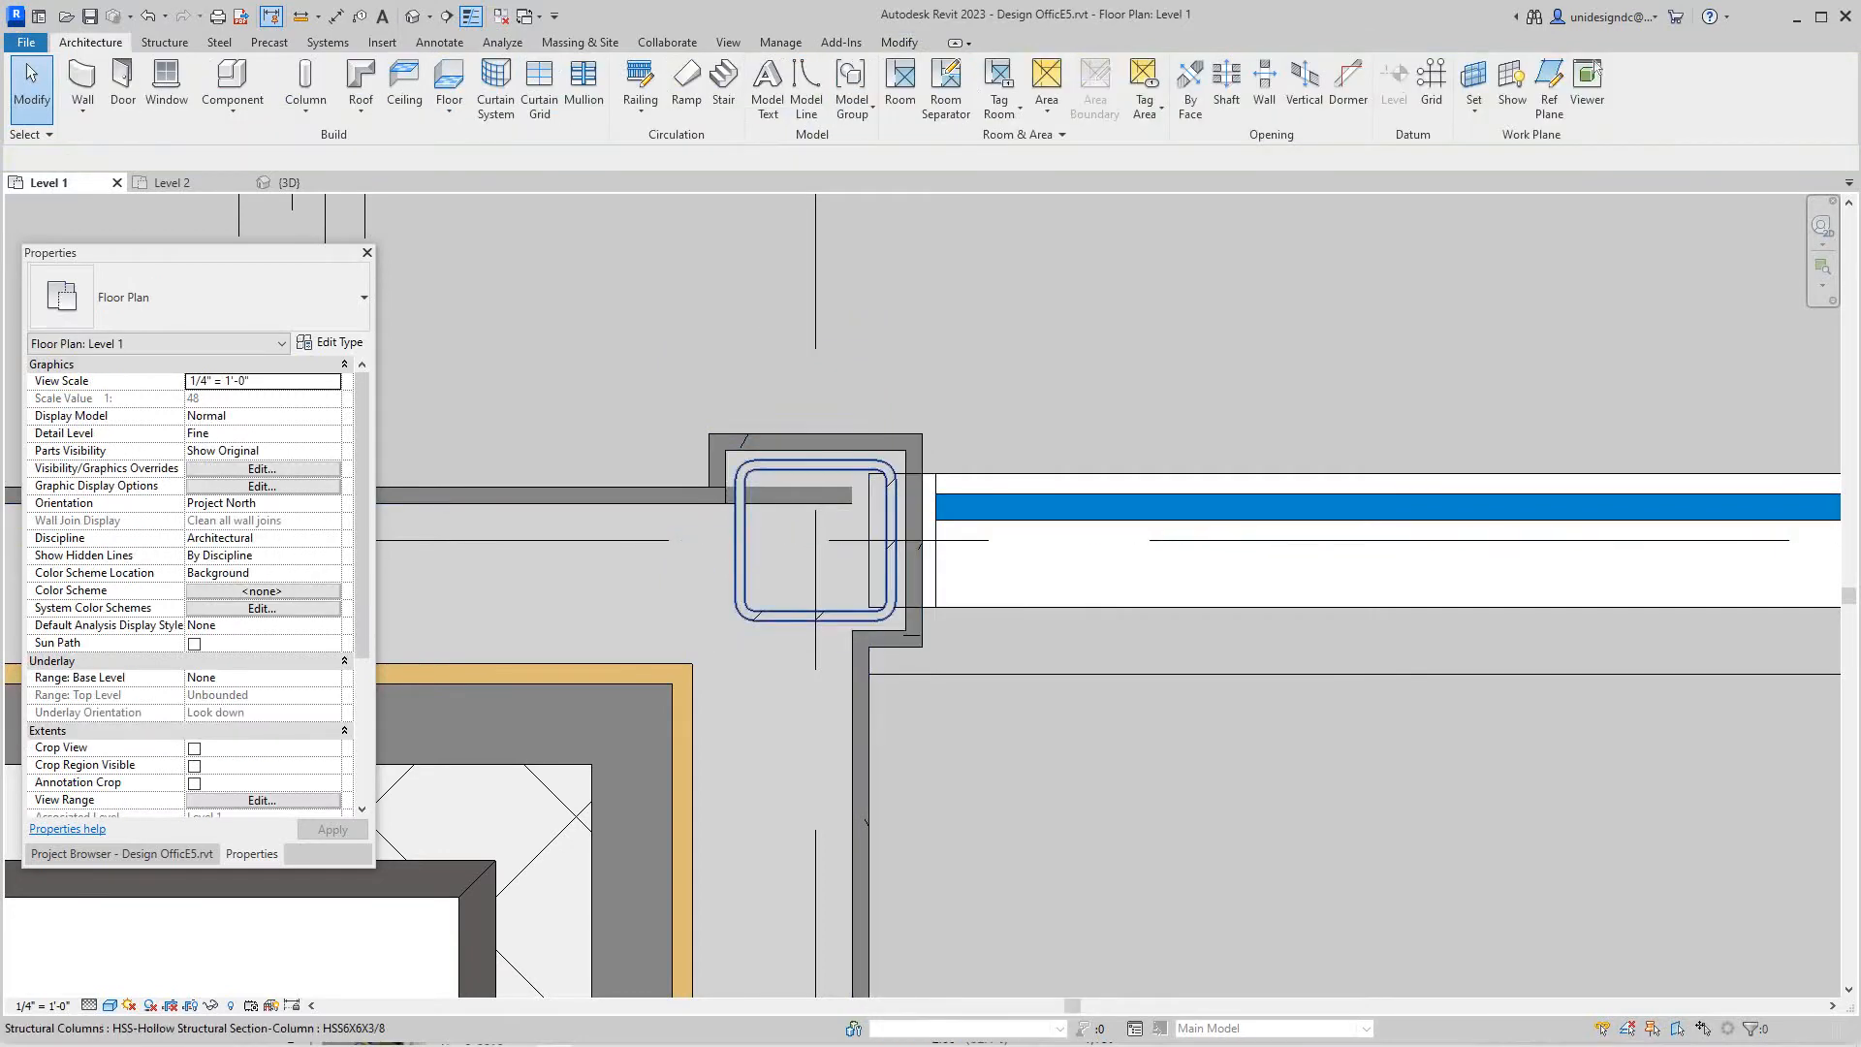
Inspect the end column, cancel another stray command and reselect the curtain wall to check its dimensions.
click(814, 538)
key(Escape)
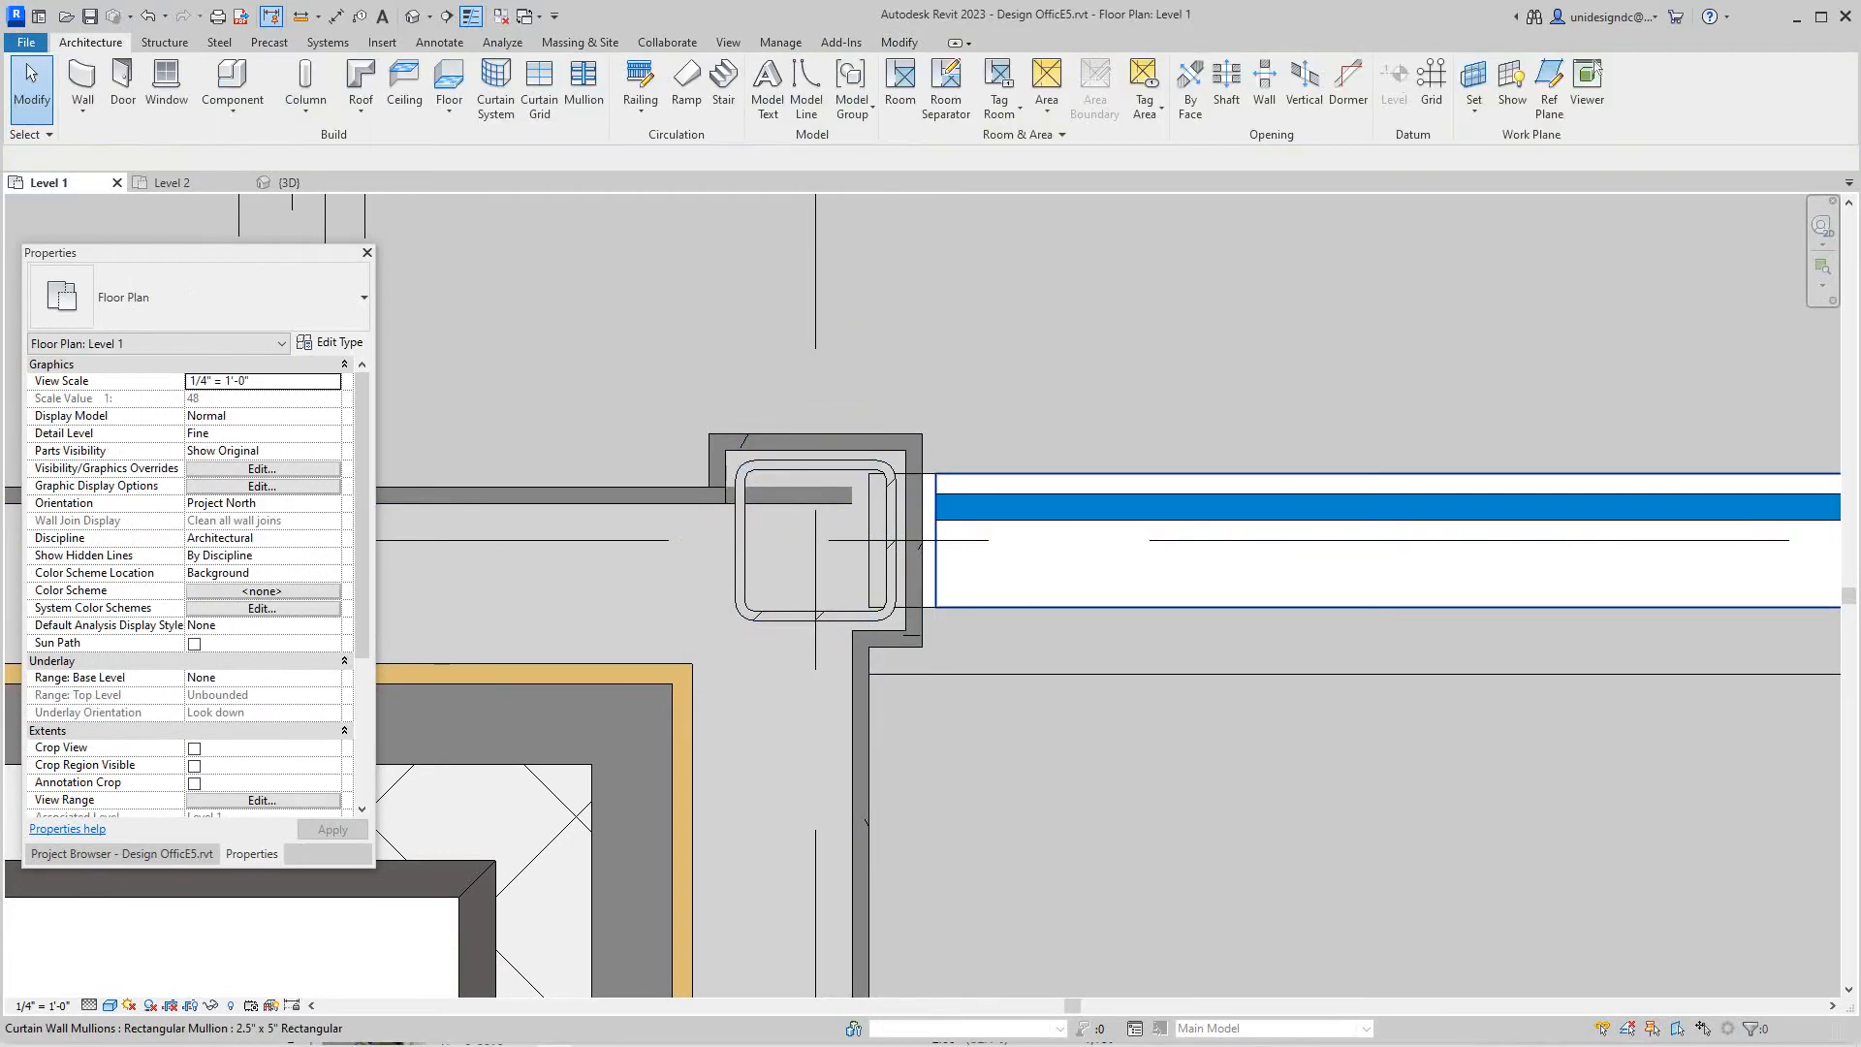
click(873, 539)
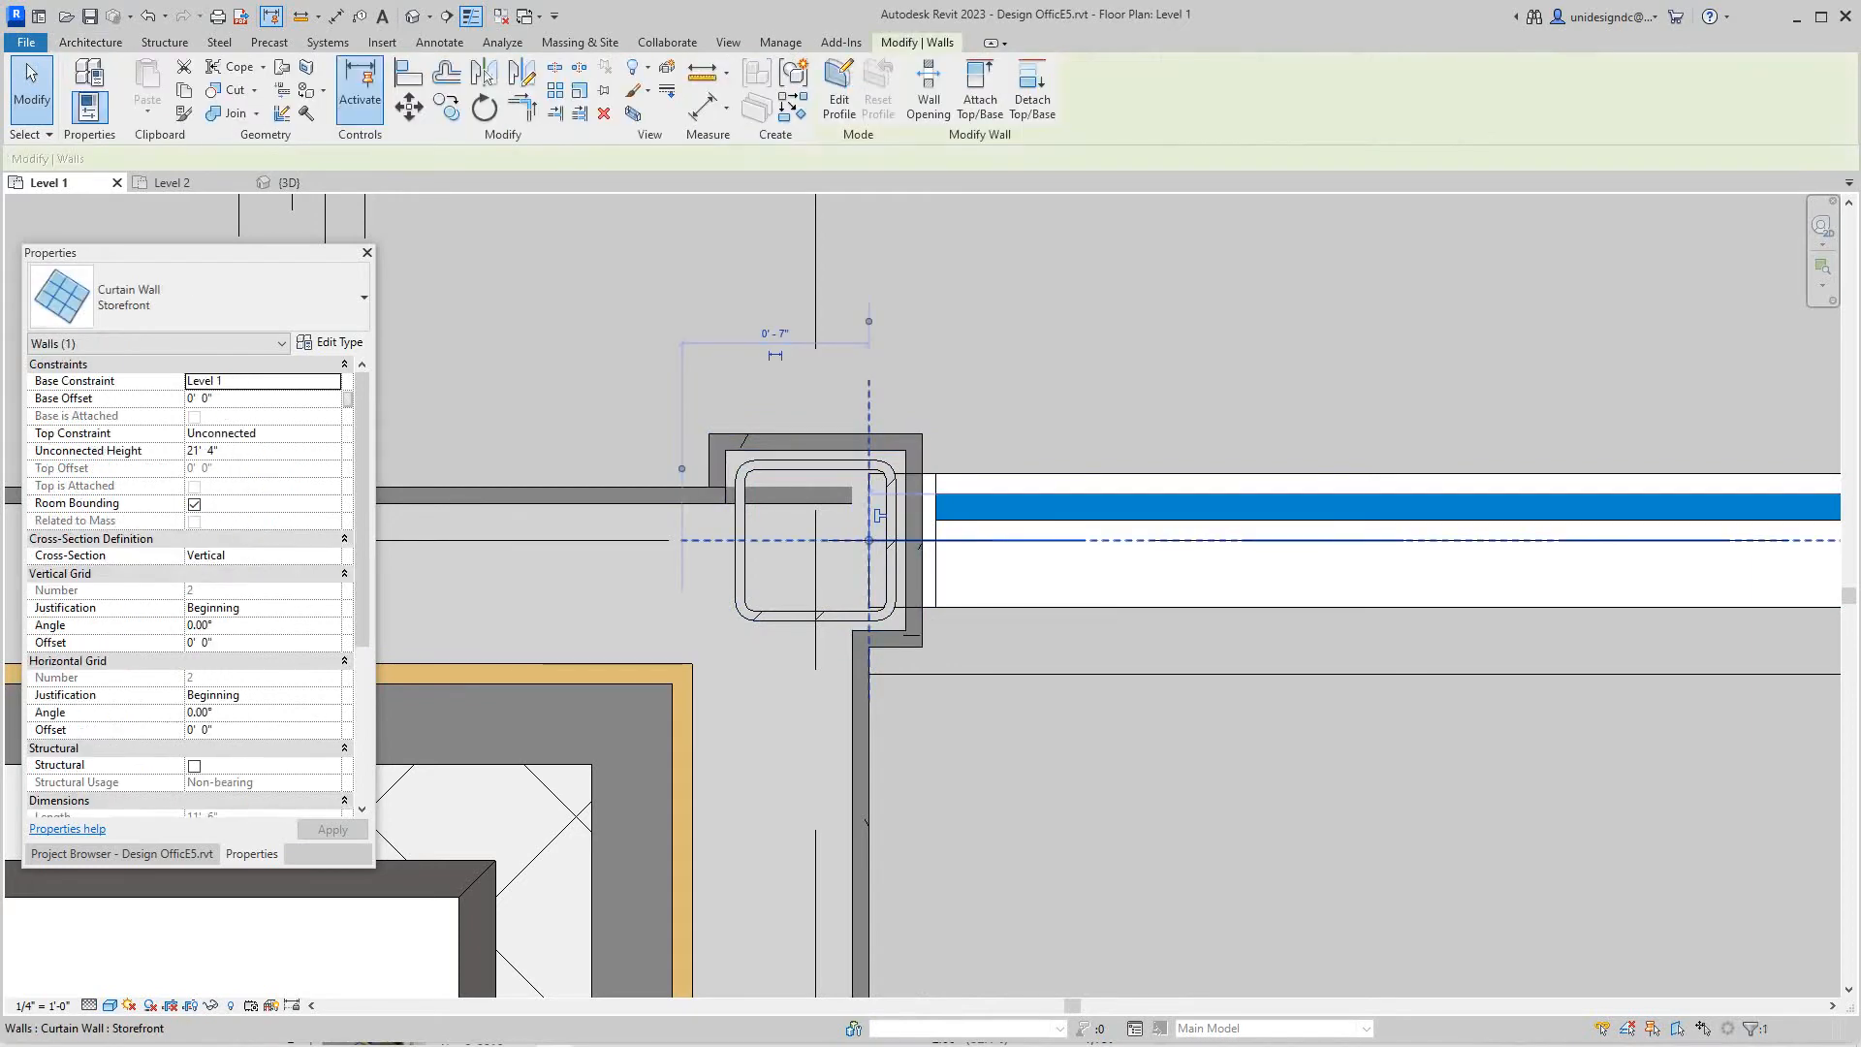
key(r)
key(s)
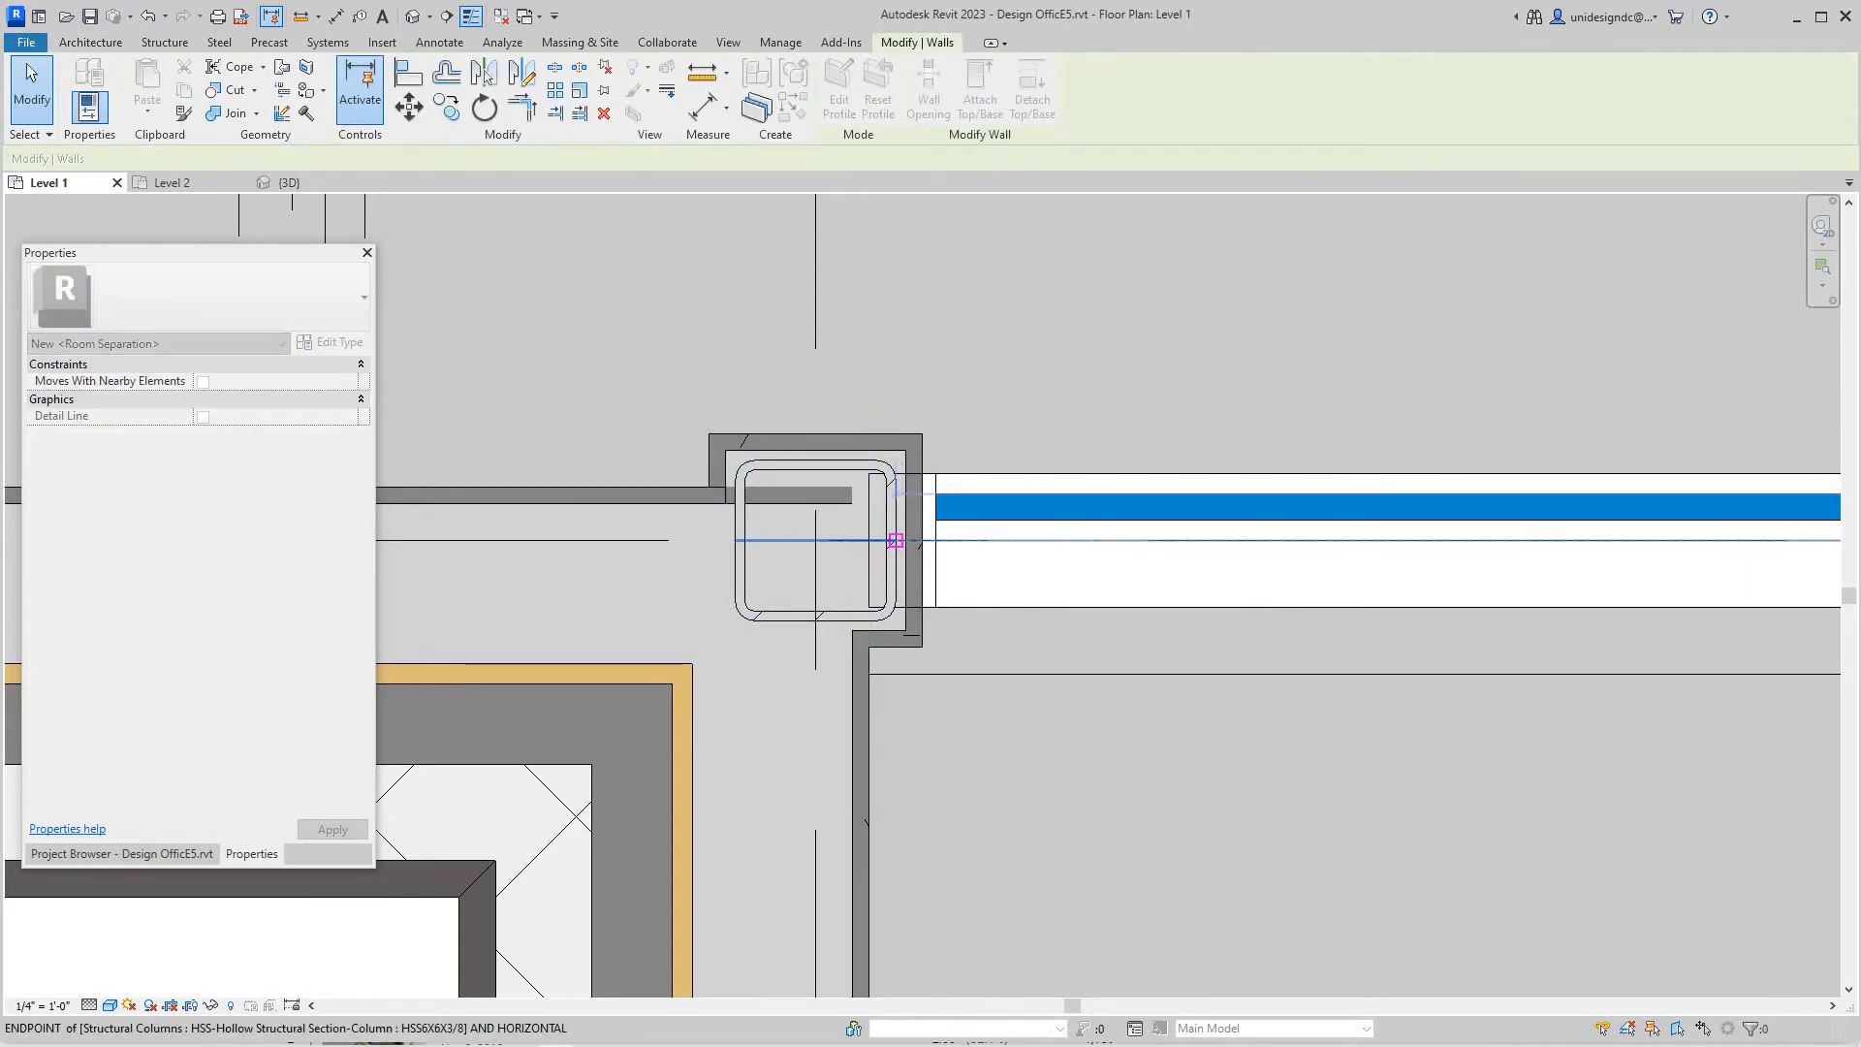
key(Escape)
click(1309, 728)
scroll(894, 541, down, 2)
key(Escape)
scroll(931, 466, down, 3)
scroll(1528, 189, up, 4)
click(594, 483)
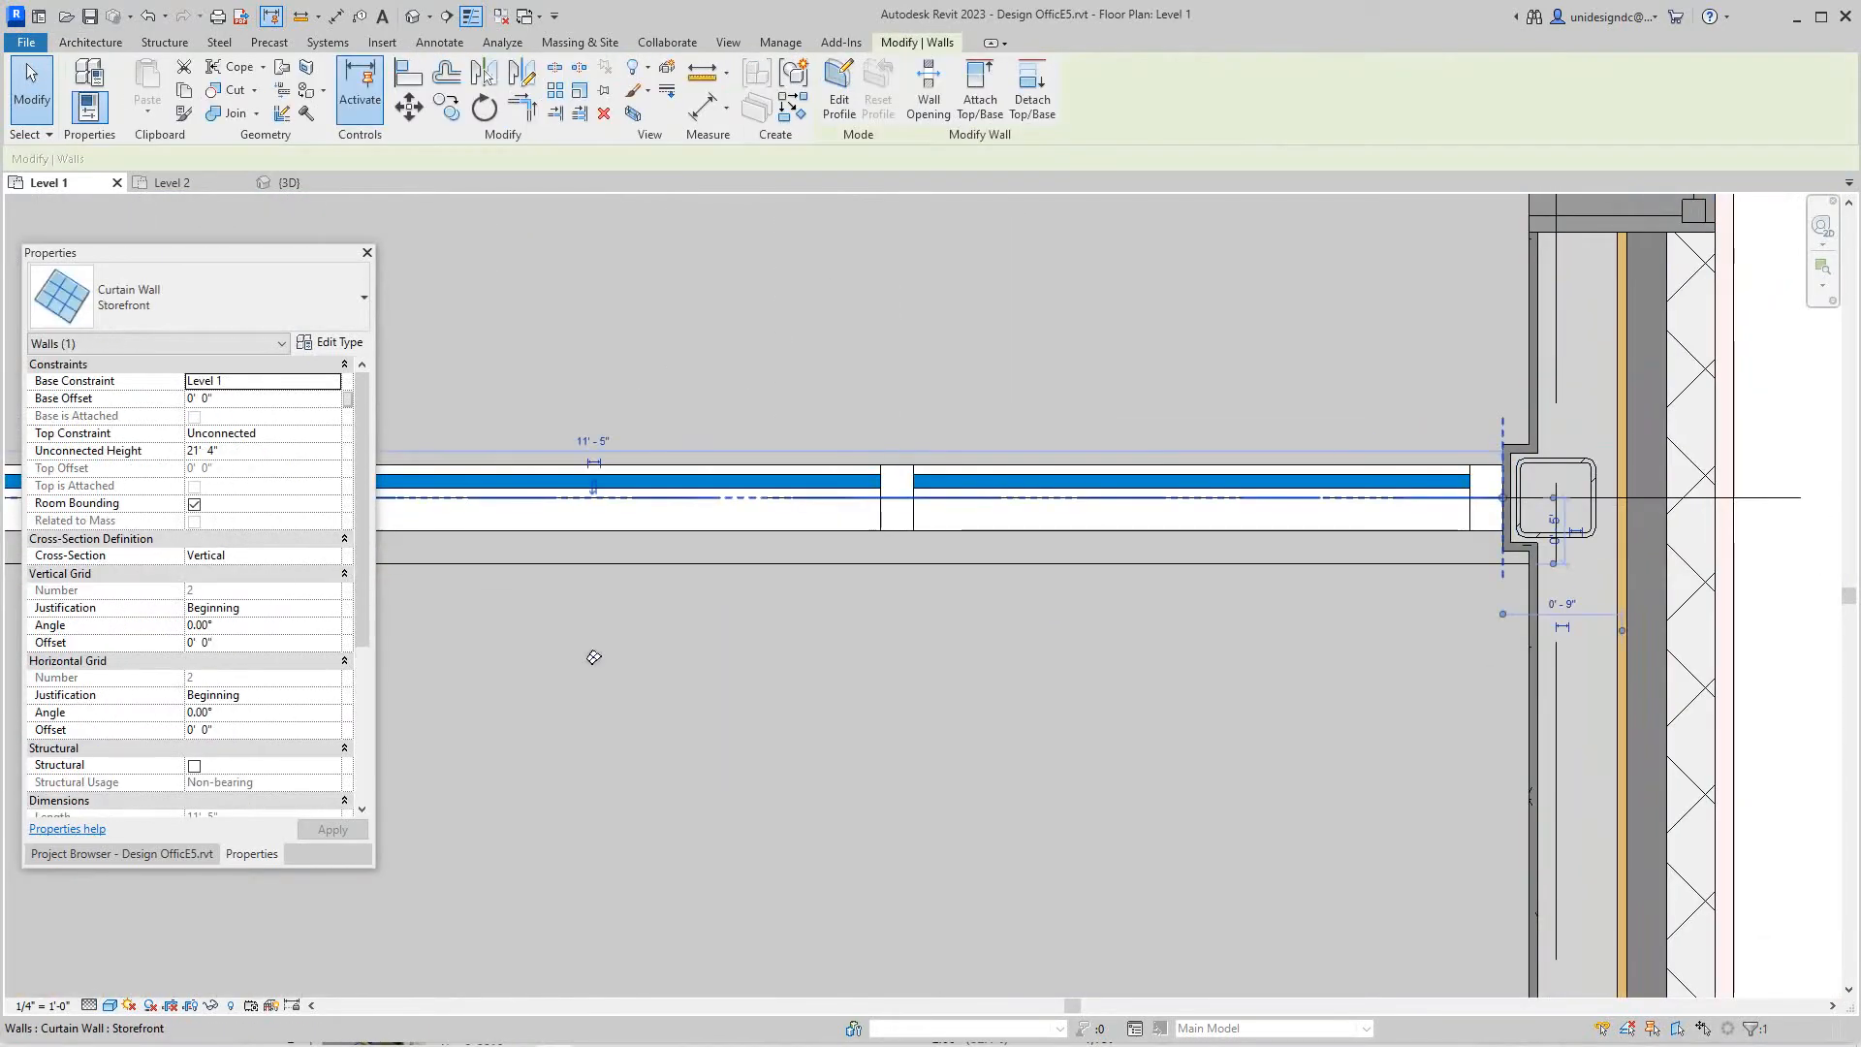
Clear the curtain wall selection and switch to the building's 3D view.
click(594, 657)
scroll(931, 582, down, 2)
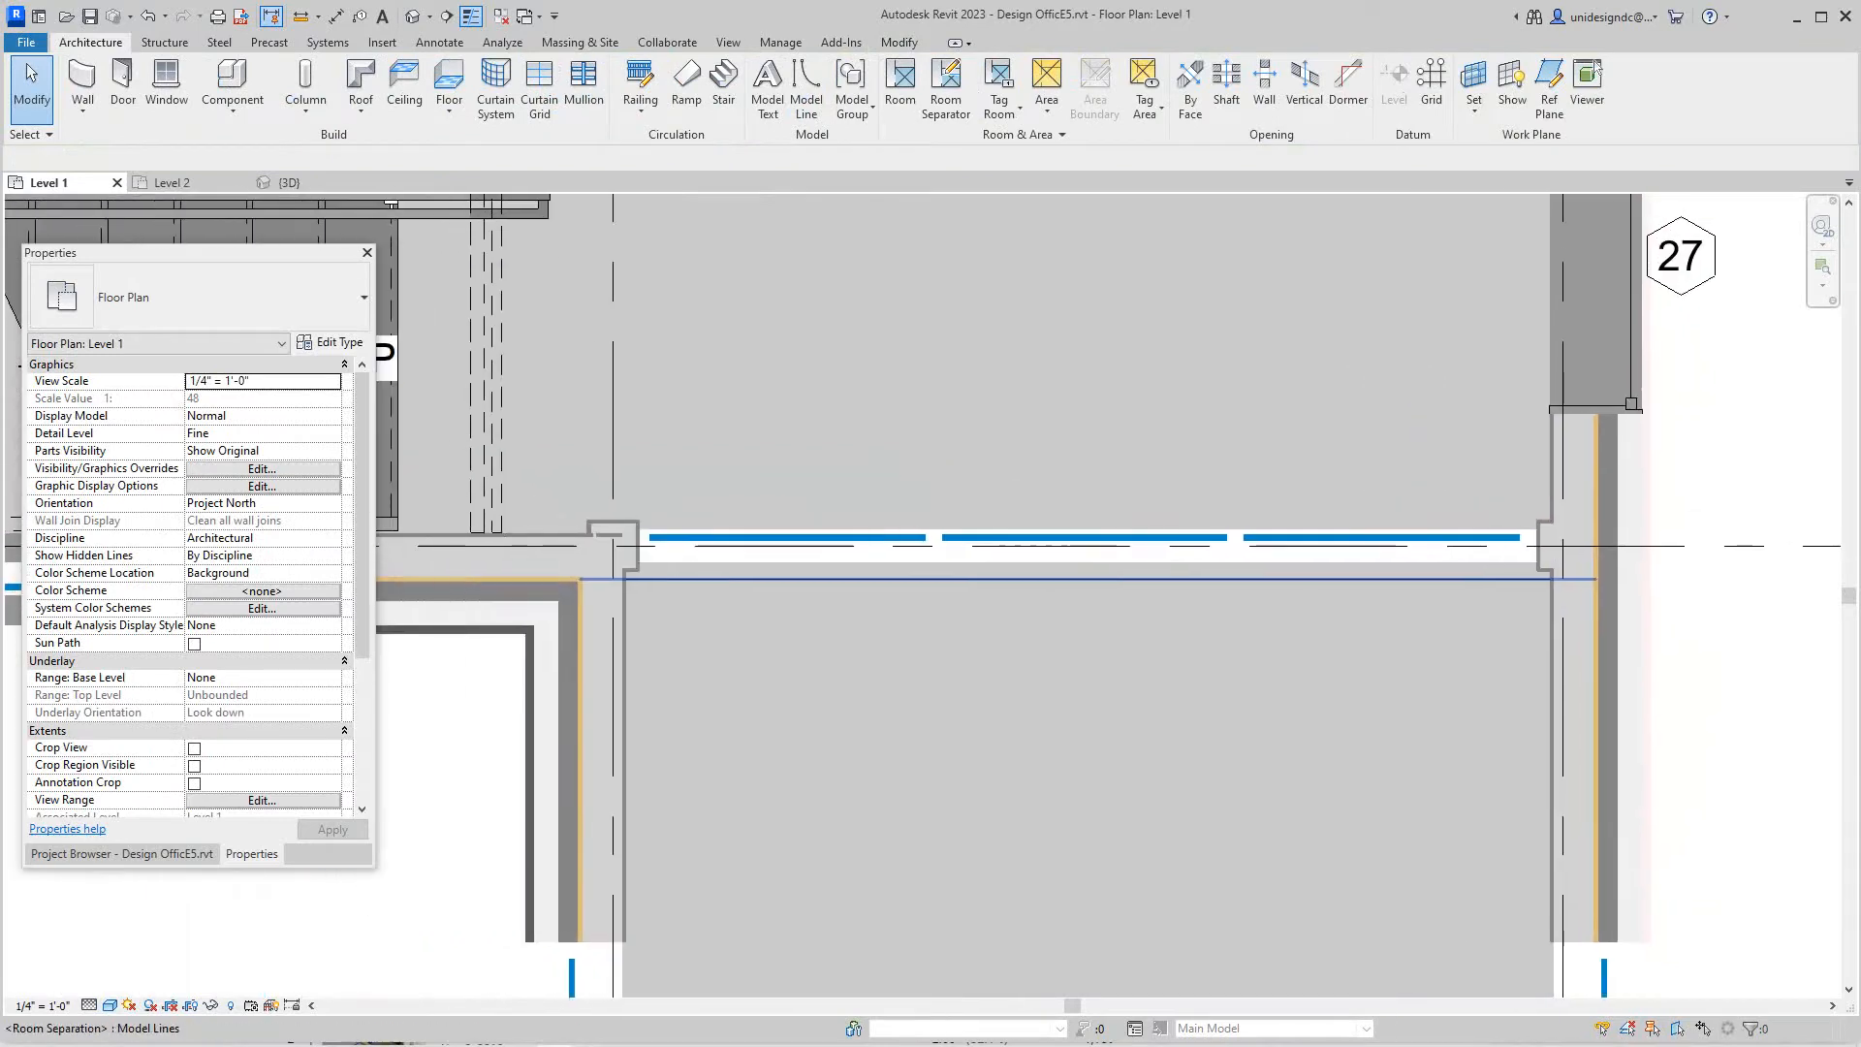
scroll(931, 552, down, 2)
scroll(930, 553, up, 2)
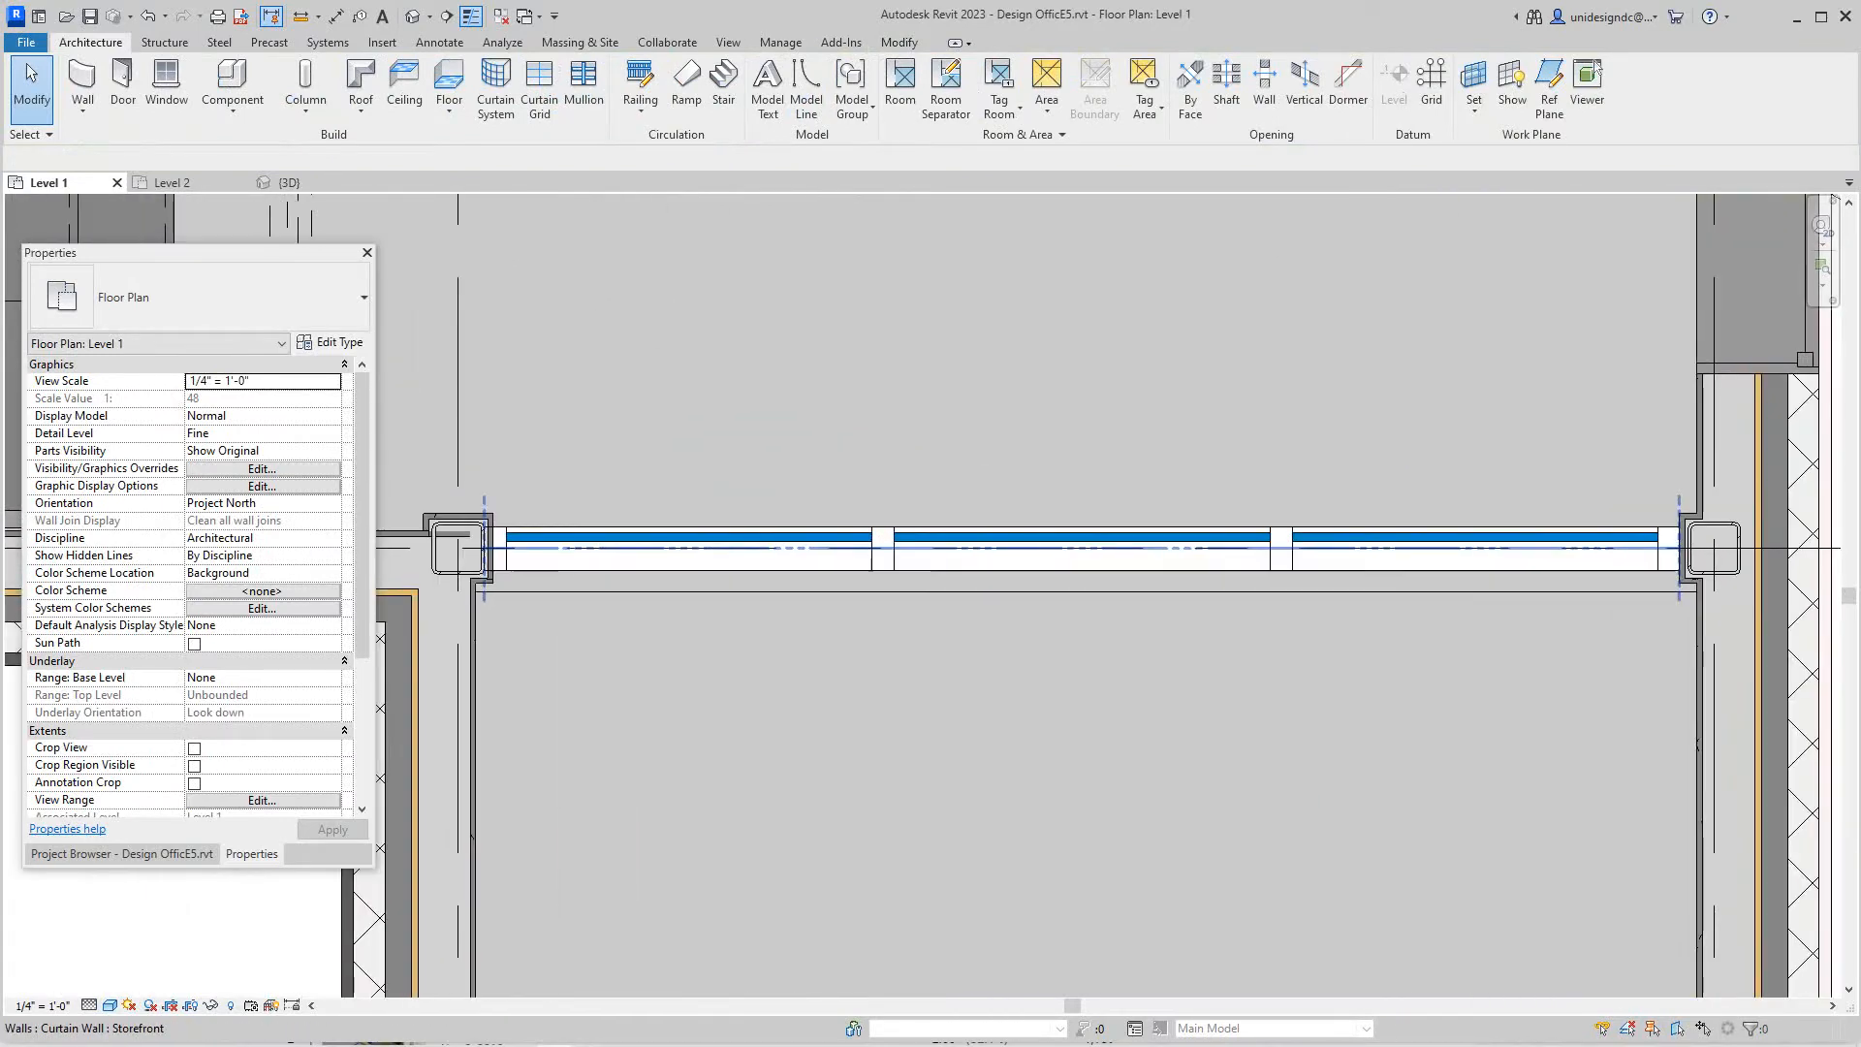
click(1081, 550)
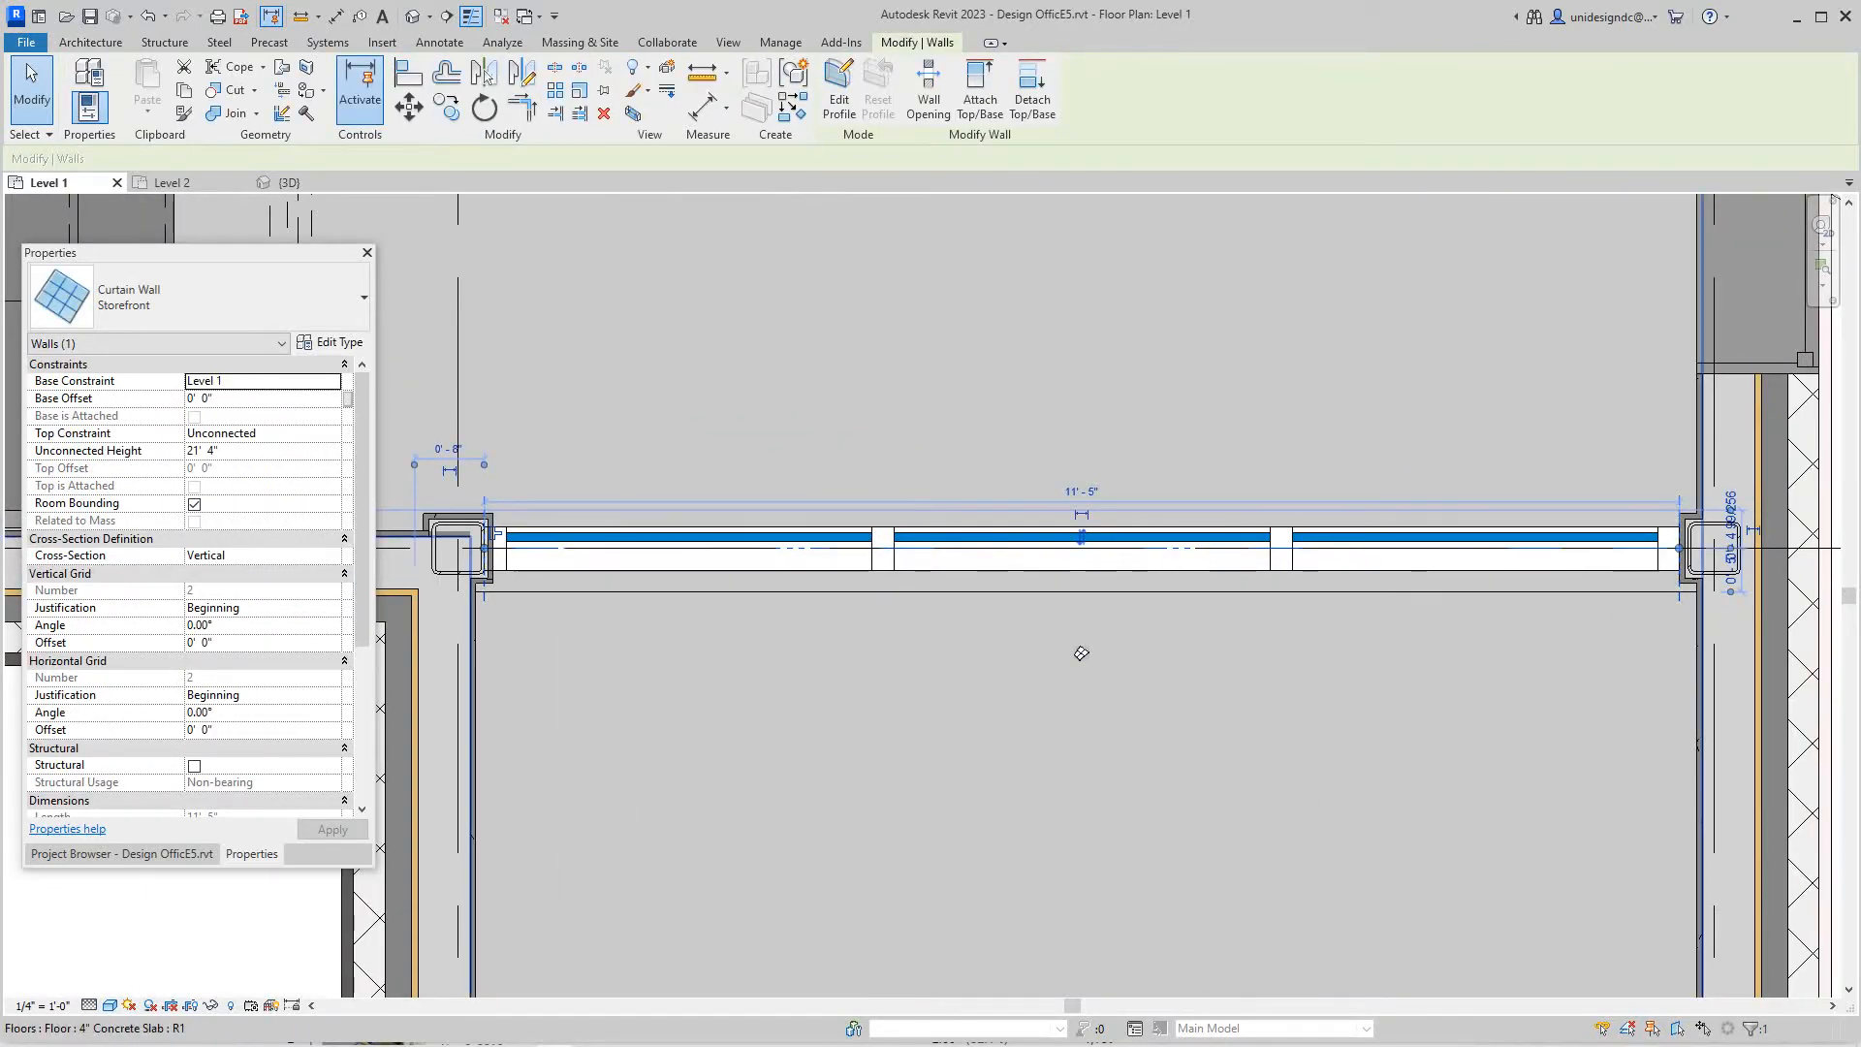
click(1081, 653)
key(Escape)
scroll(1081, 653, down, 3)
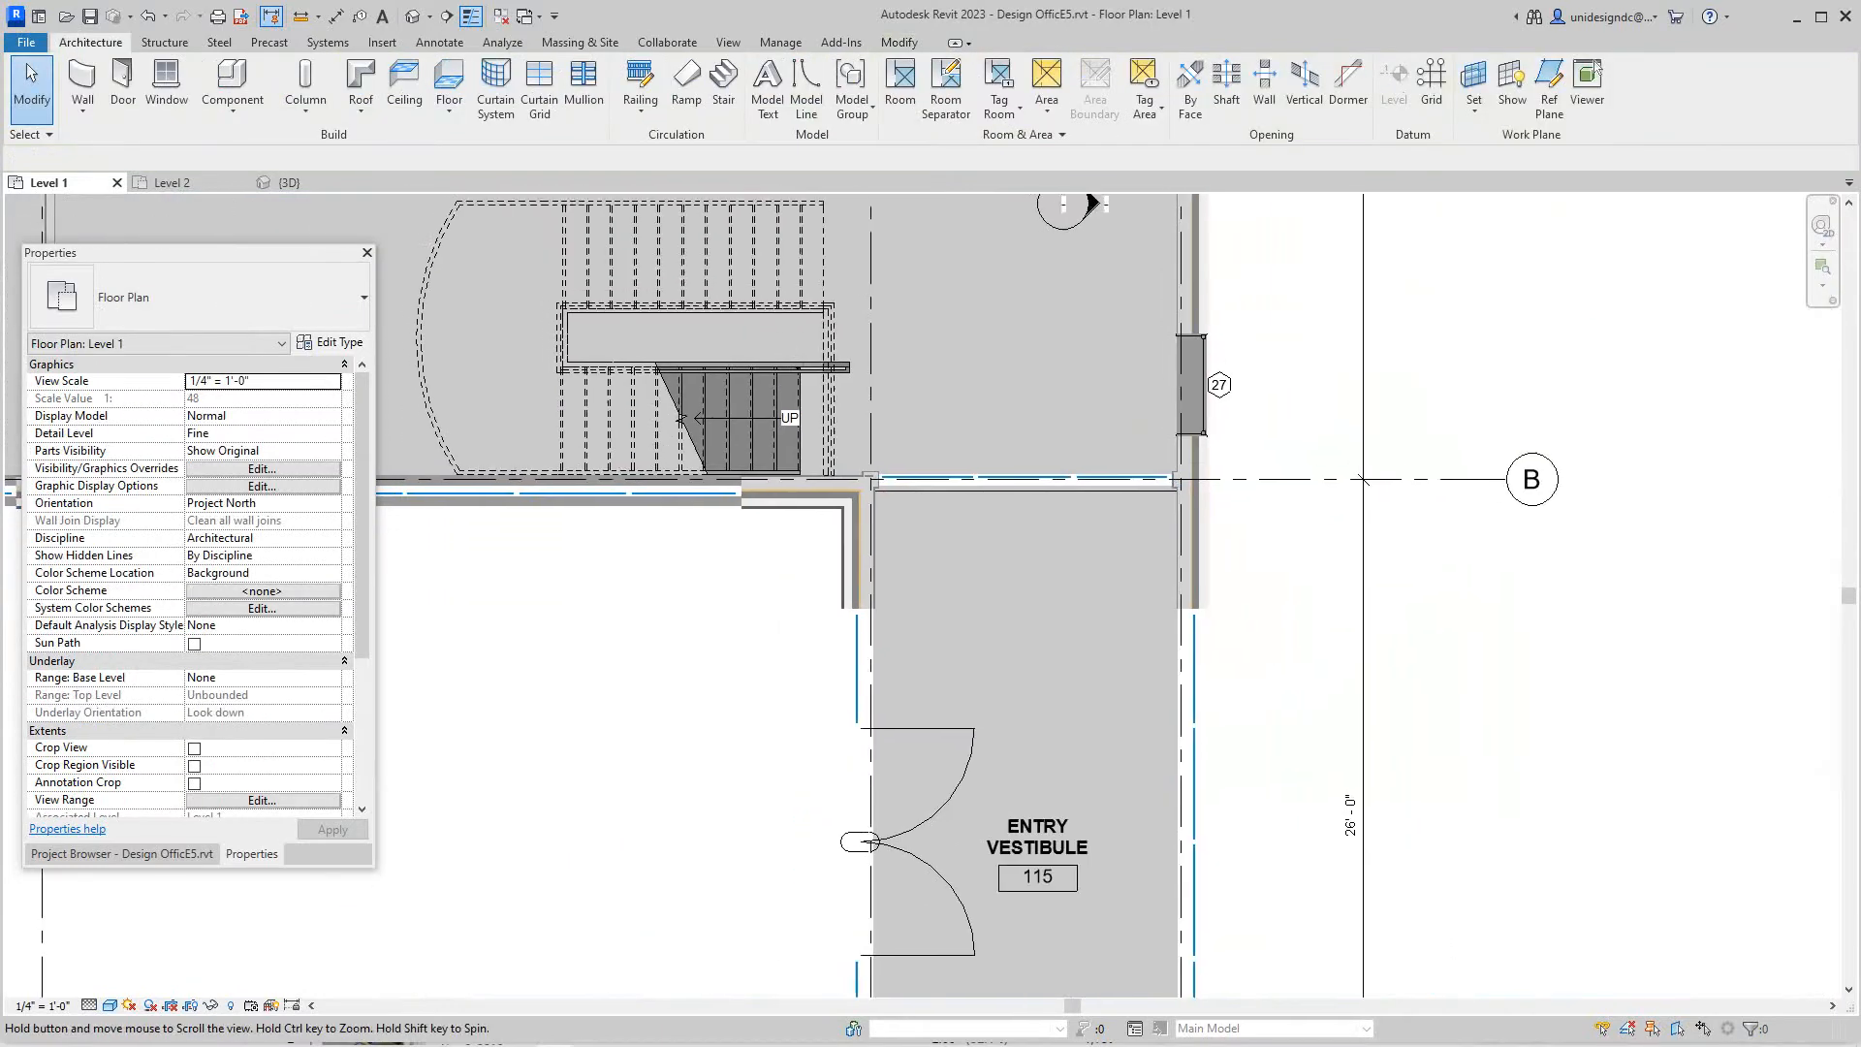
scroll(1118, 262, up, 2)
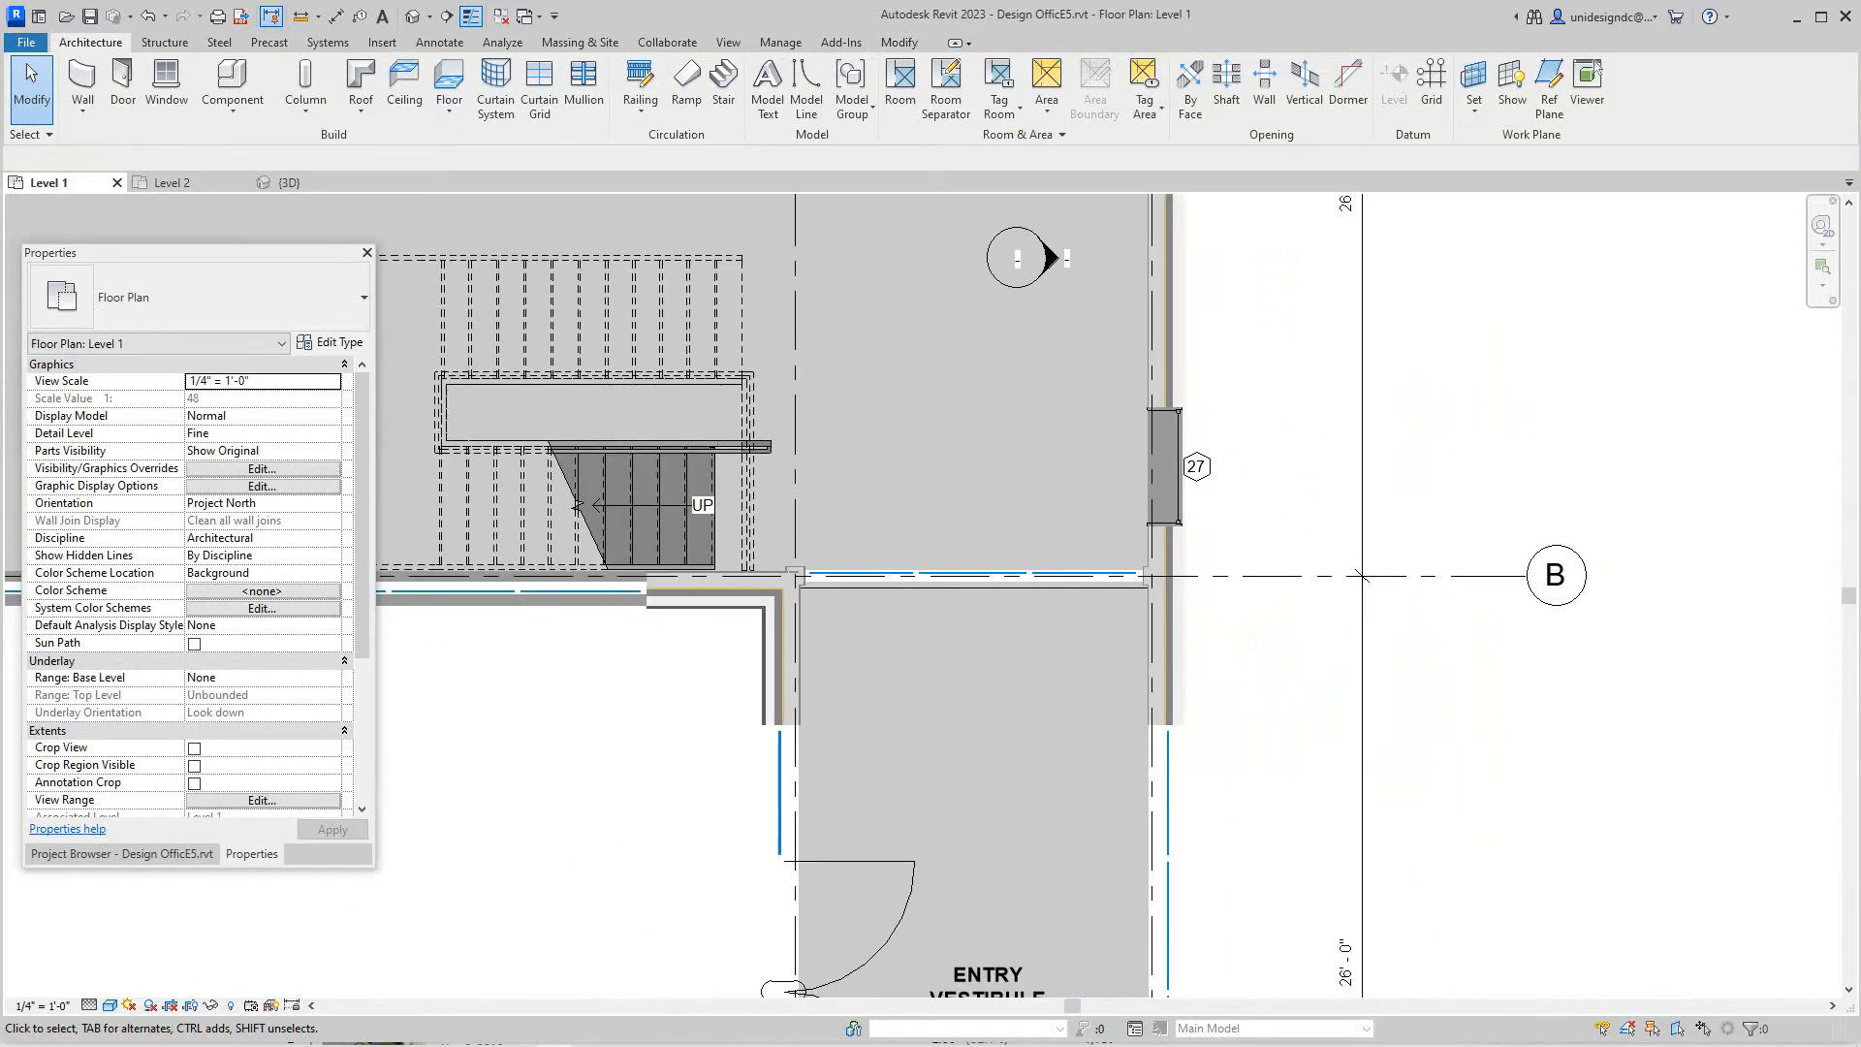
middle_drag(1117, 262, 1054, 261)
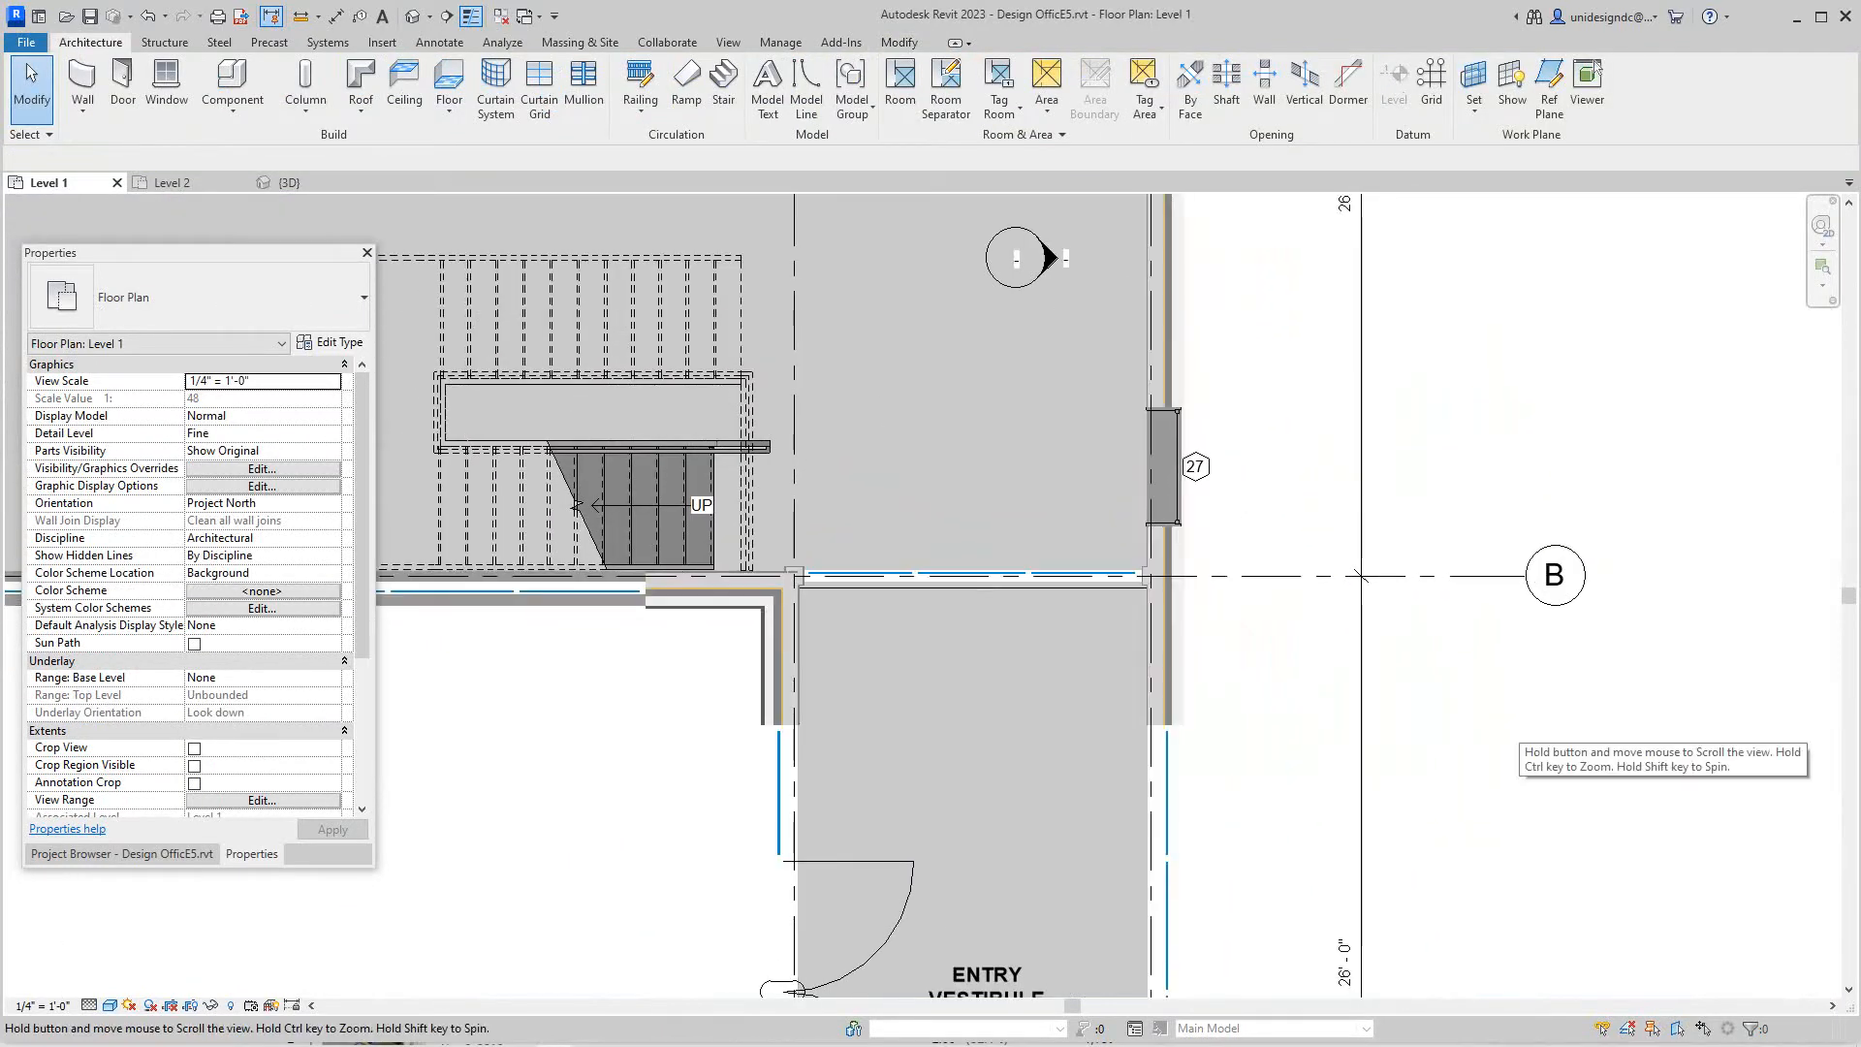
scroll(1361, 576, down, 2)
scroll(1360, 575, down, 1)
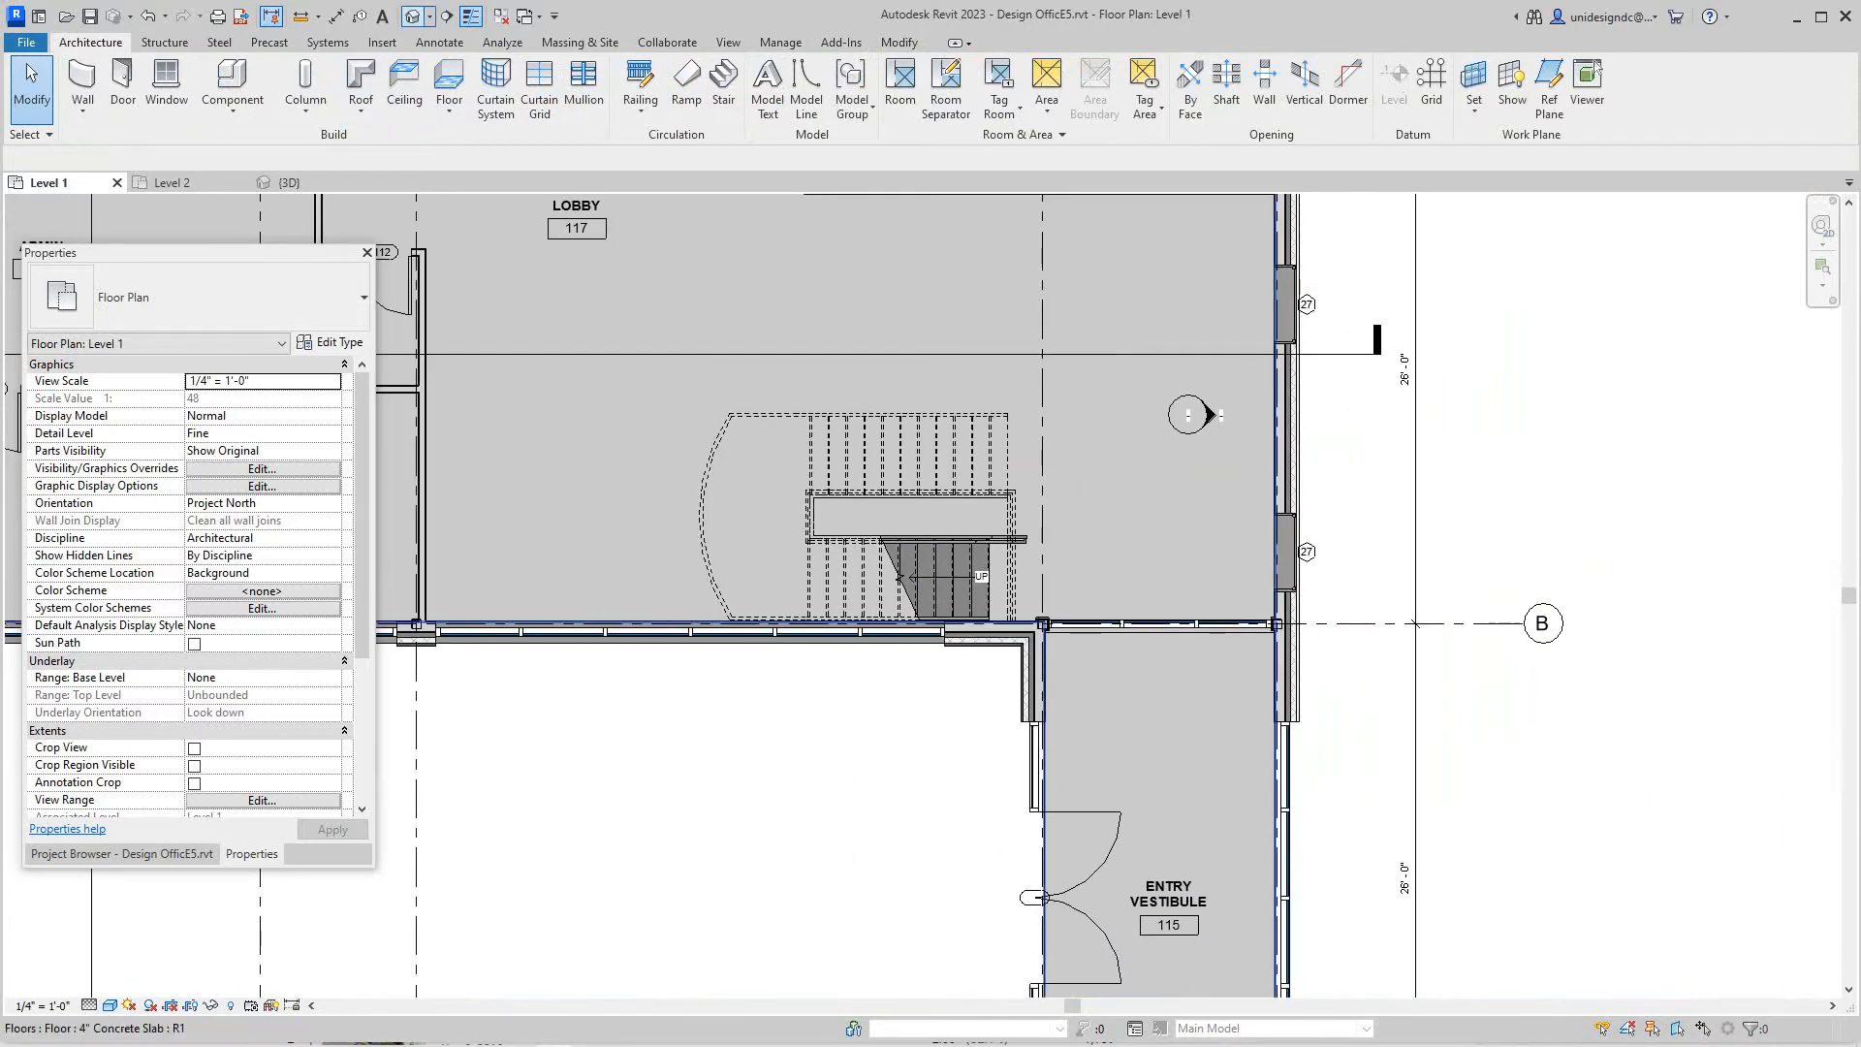
key(ctrl+Tab)
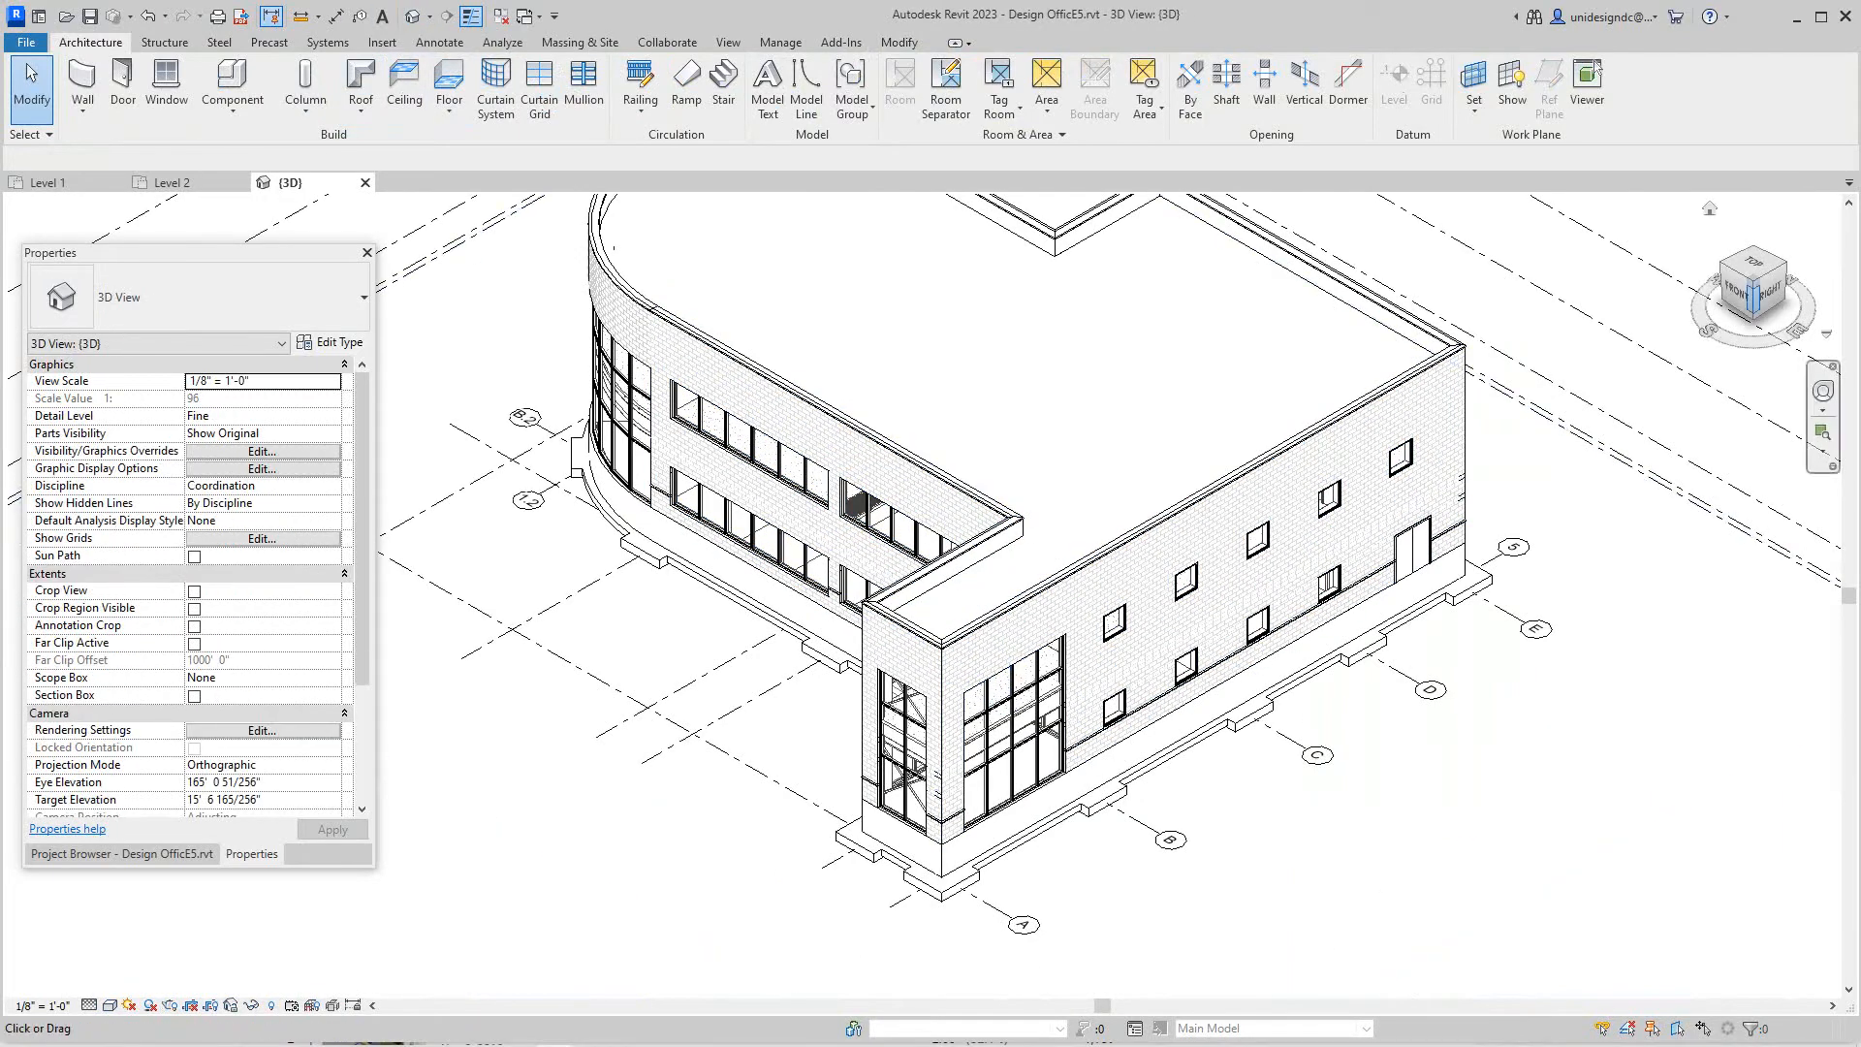
Orient the 3D view to Floor Plan: Level 1 via the ViewCube.
right_click(1752, 291)
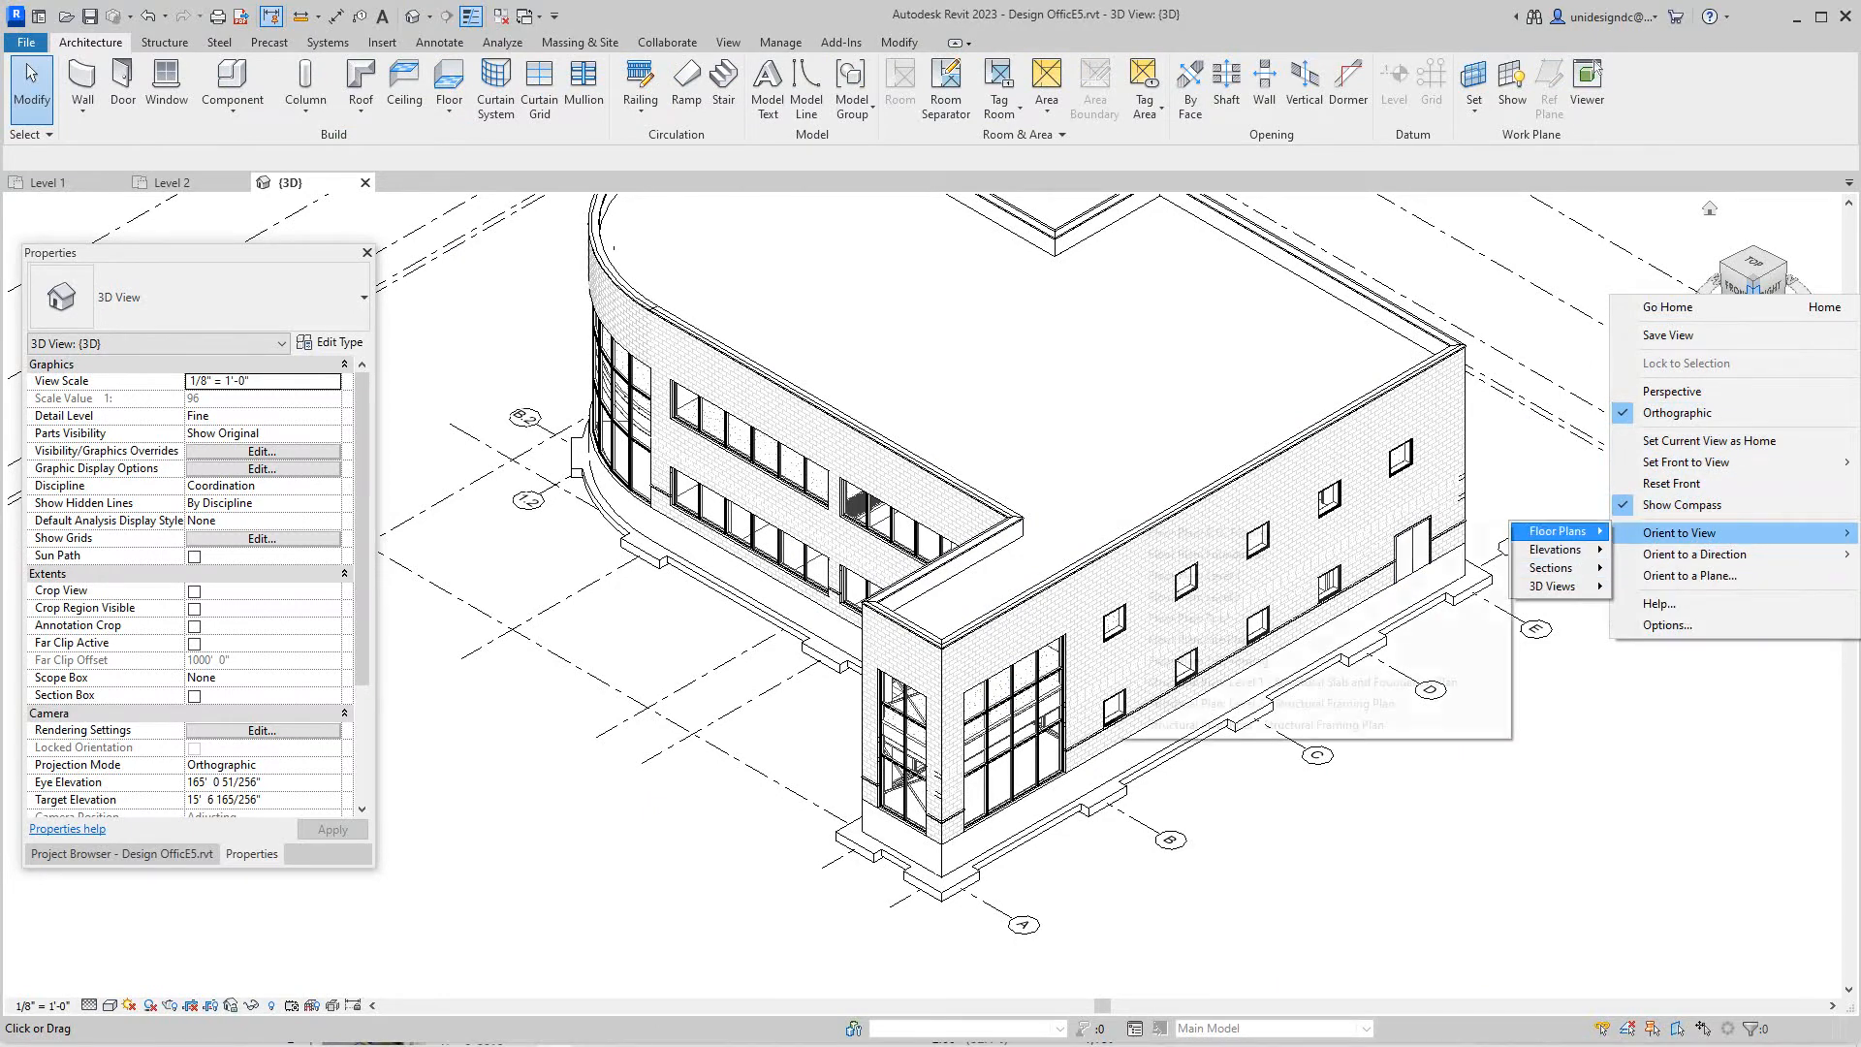
mouse_move(1559, 532)
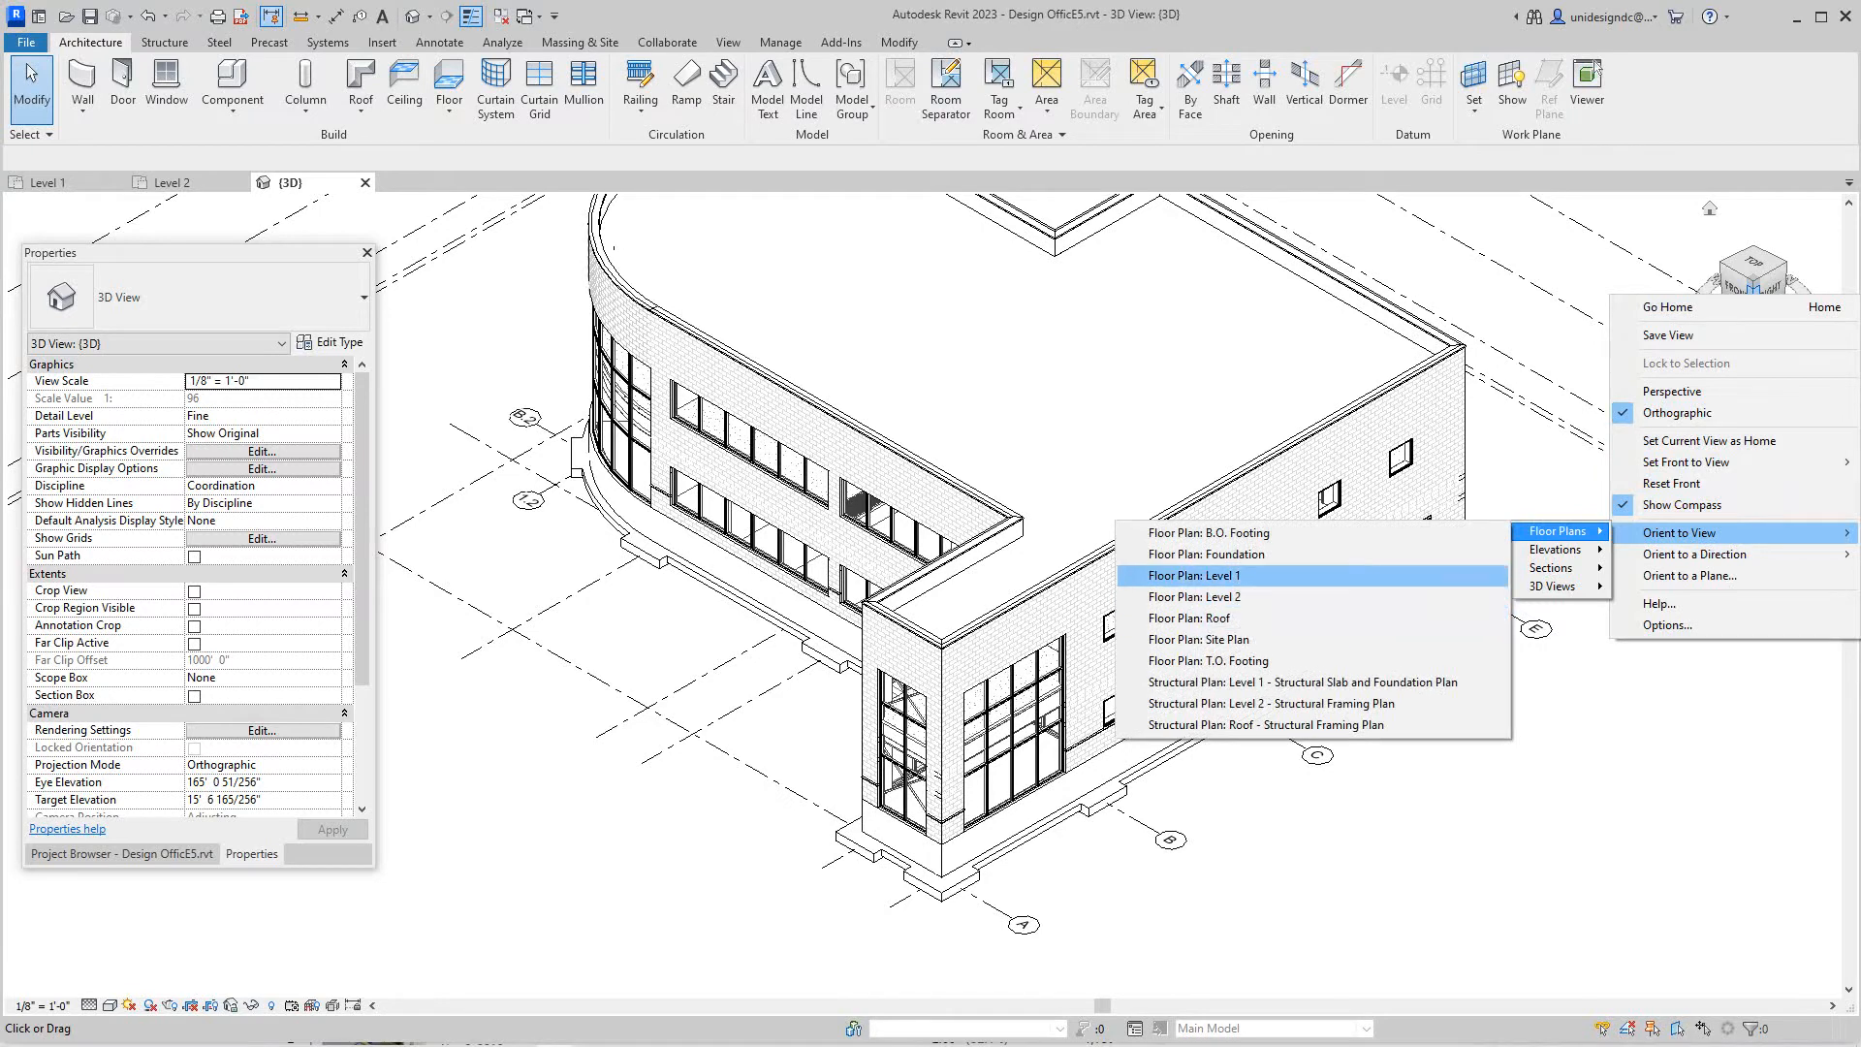
click(1195, 576)
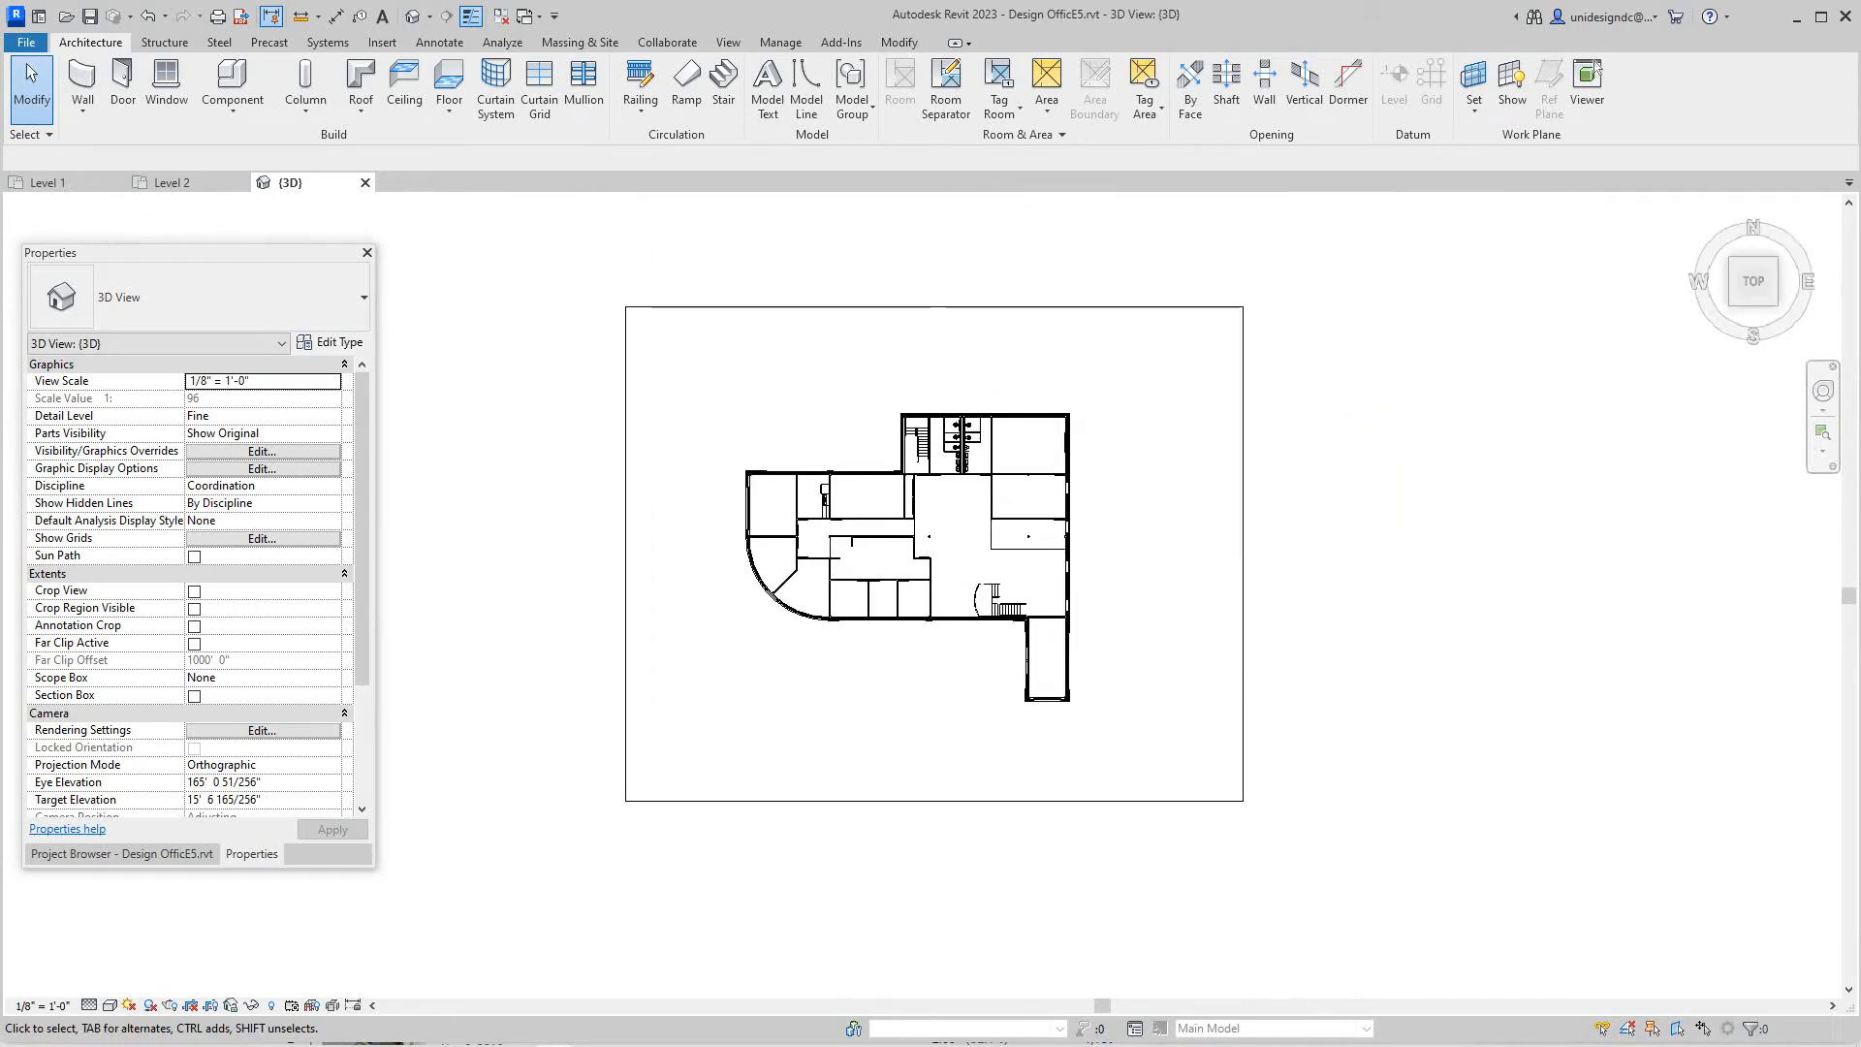
Orbit to the storefront curtain wall and select one glazed panel after checking a bottom mullion.
shift+middle_drag(932, 582, 1018, 510)
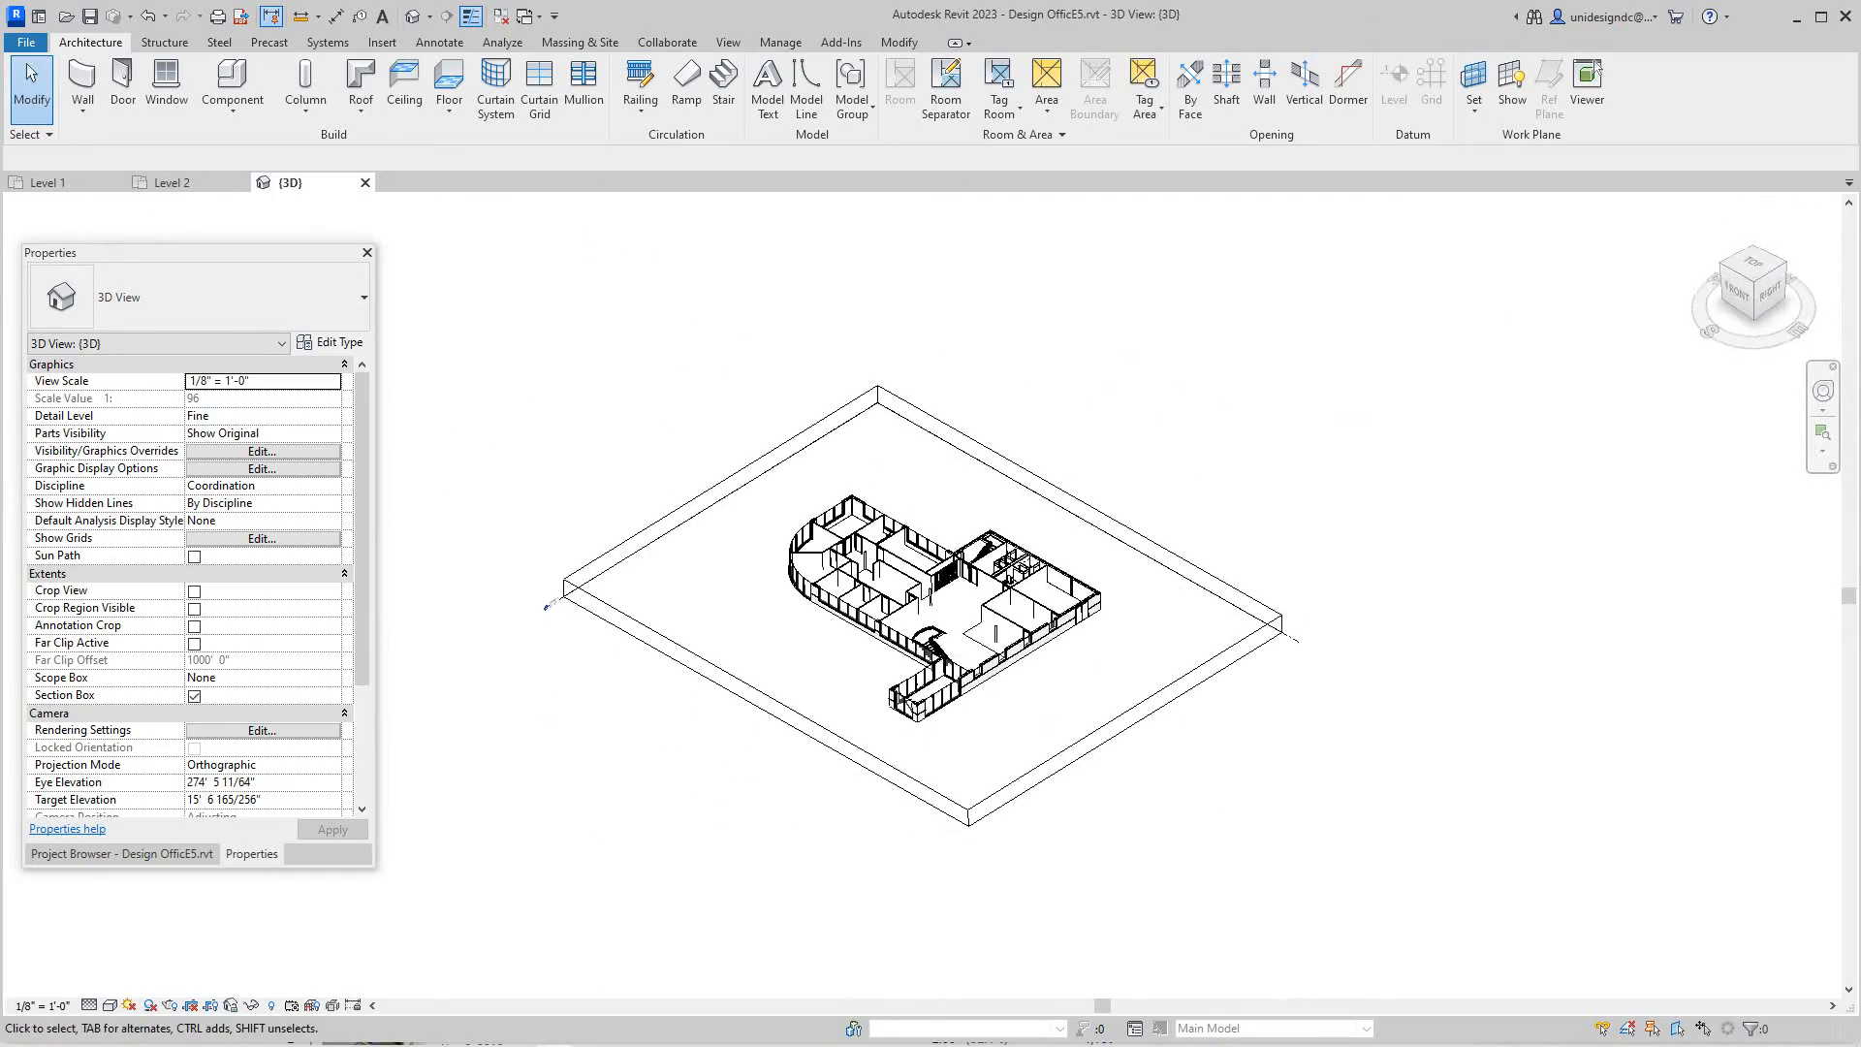
scroll(1018, 582, up, 5)
scroll(1219, 381, up, 3)
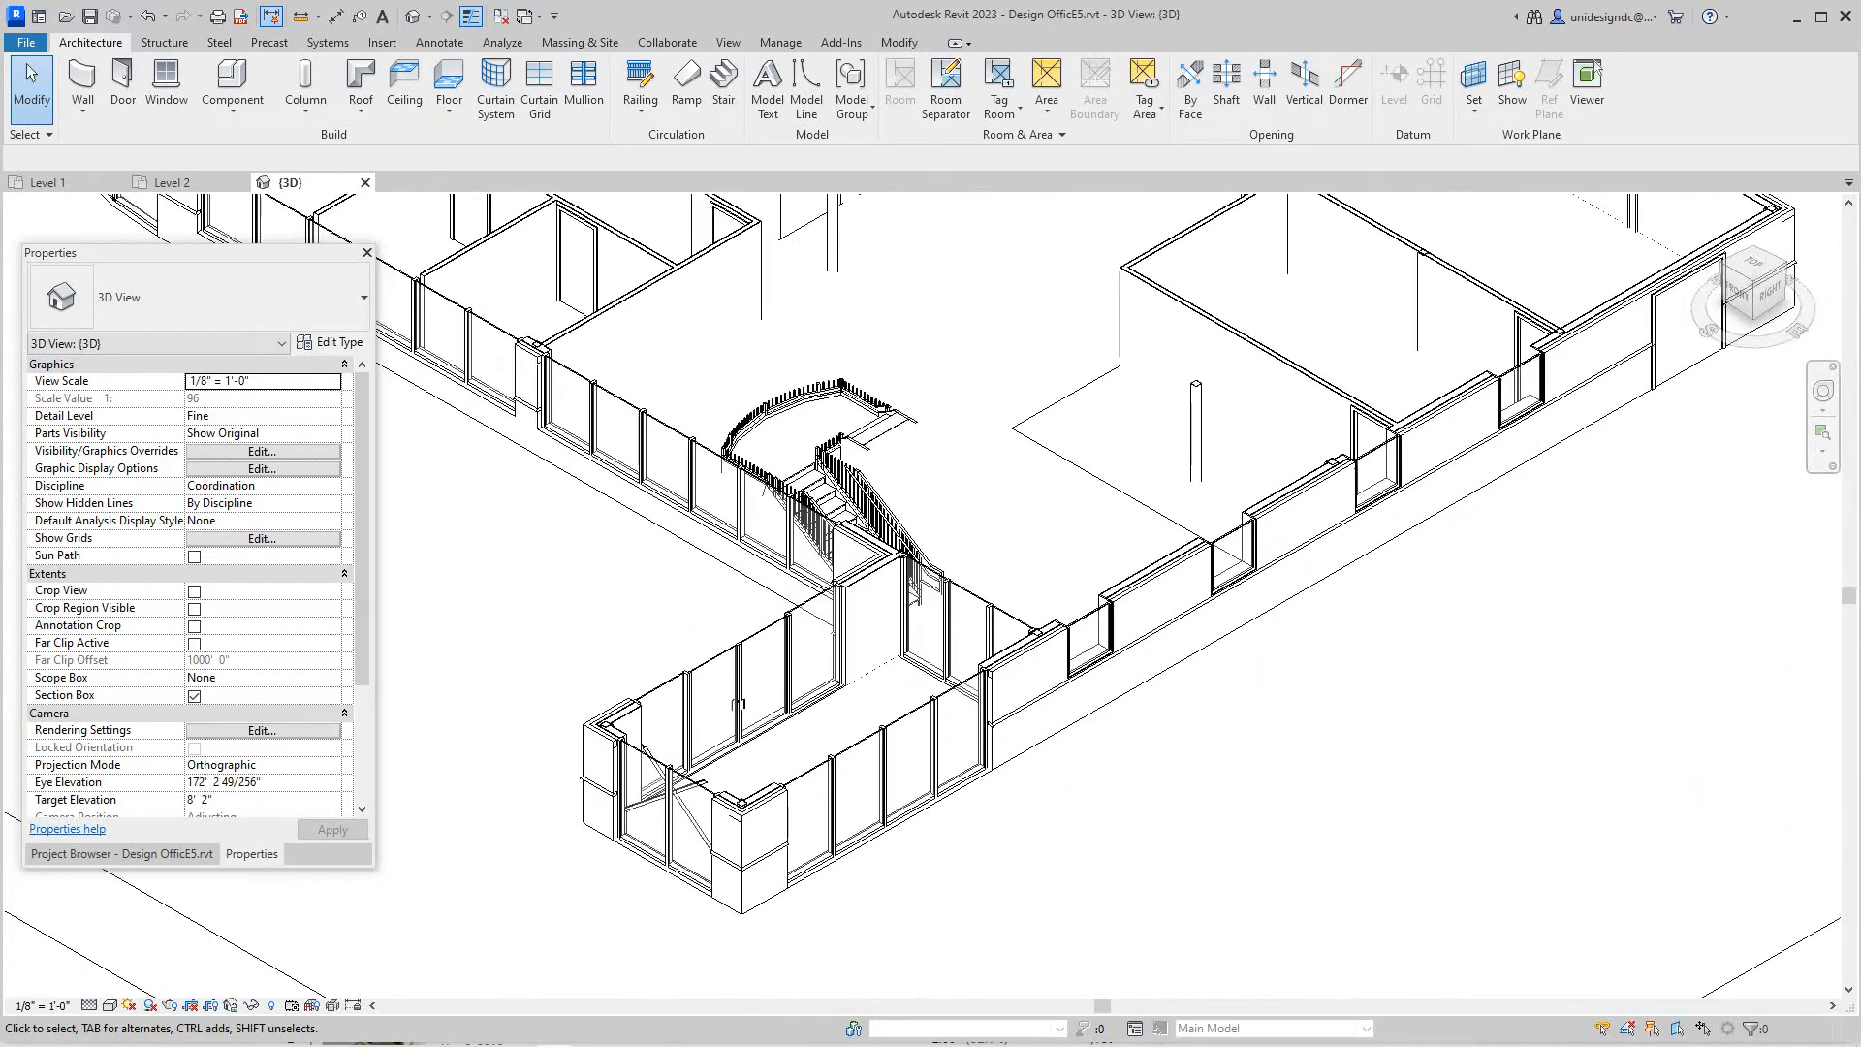
scroll(1219, 381, down, 2)
shift+middle_drag(1017, 581, 946, 553)
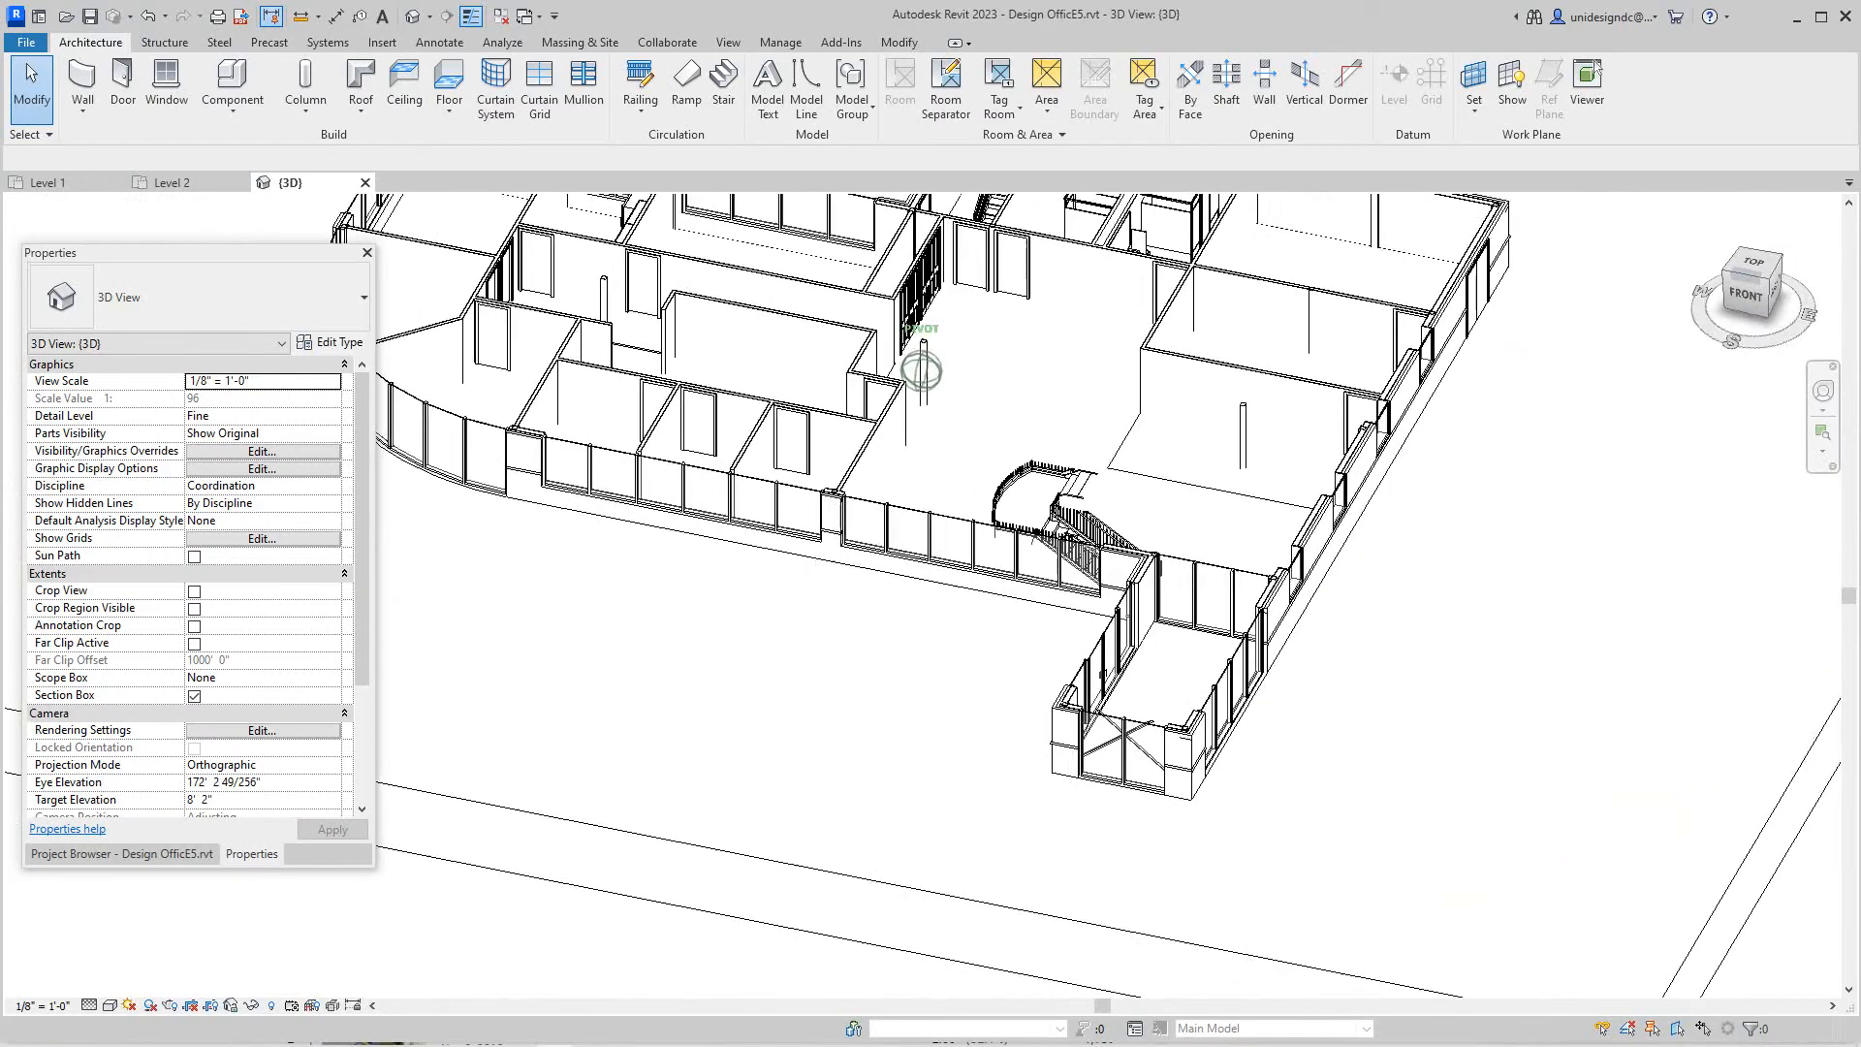
scroll(1120, 698, up, 3)
scroll(1121, 611, up, 2)
scroll(1121, 611, up, 2)
scroll(1120, 610, up, 2)
click(1273, 797)
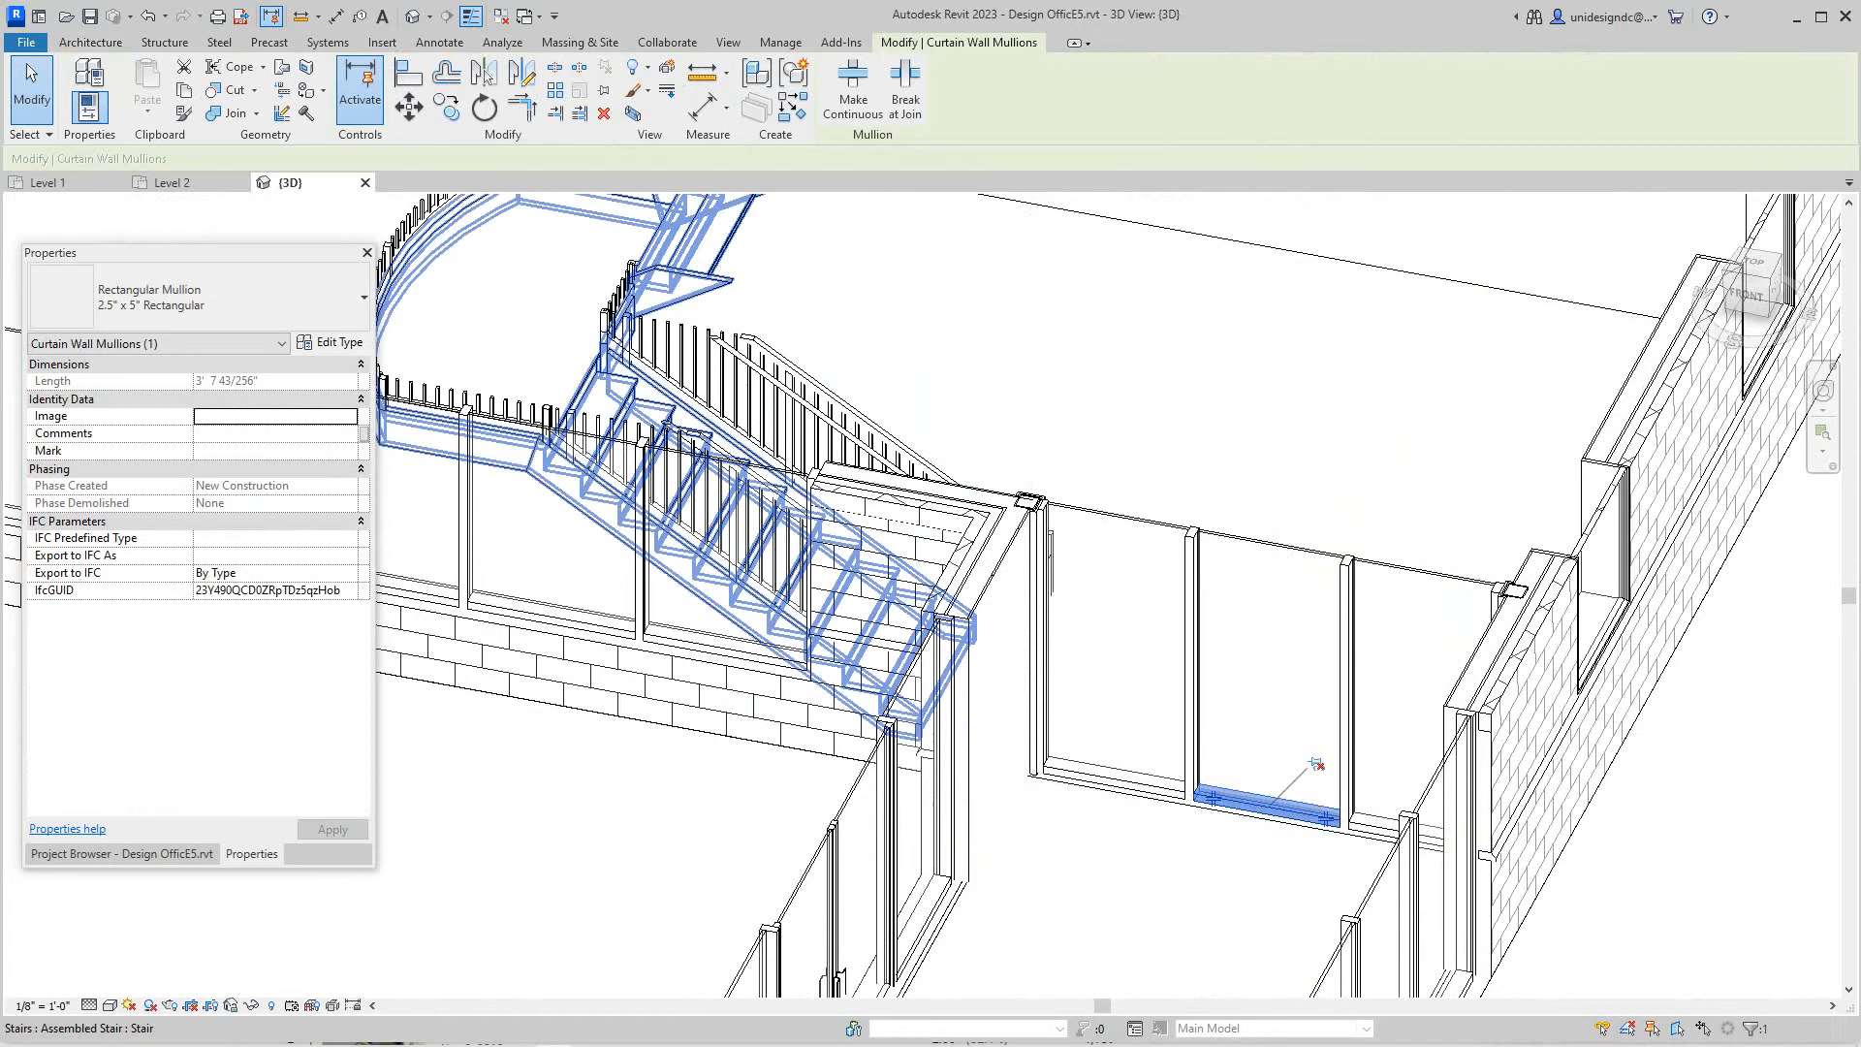
key(Escape)
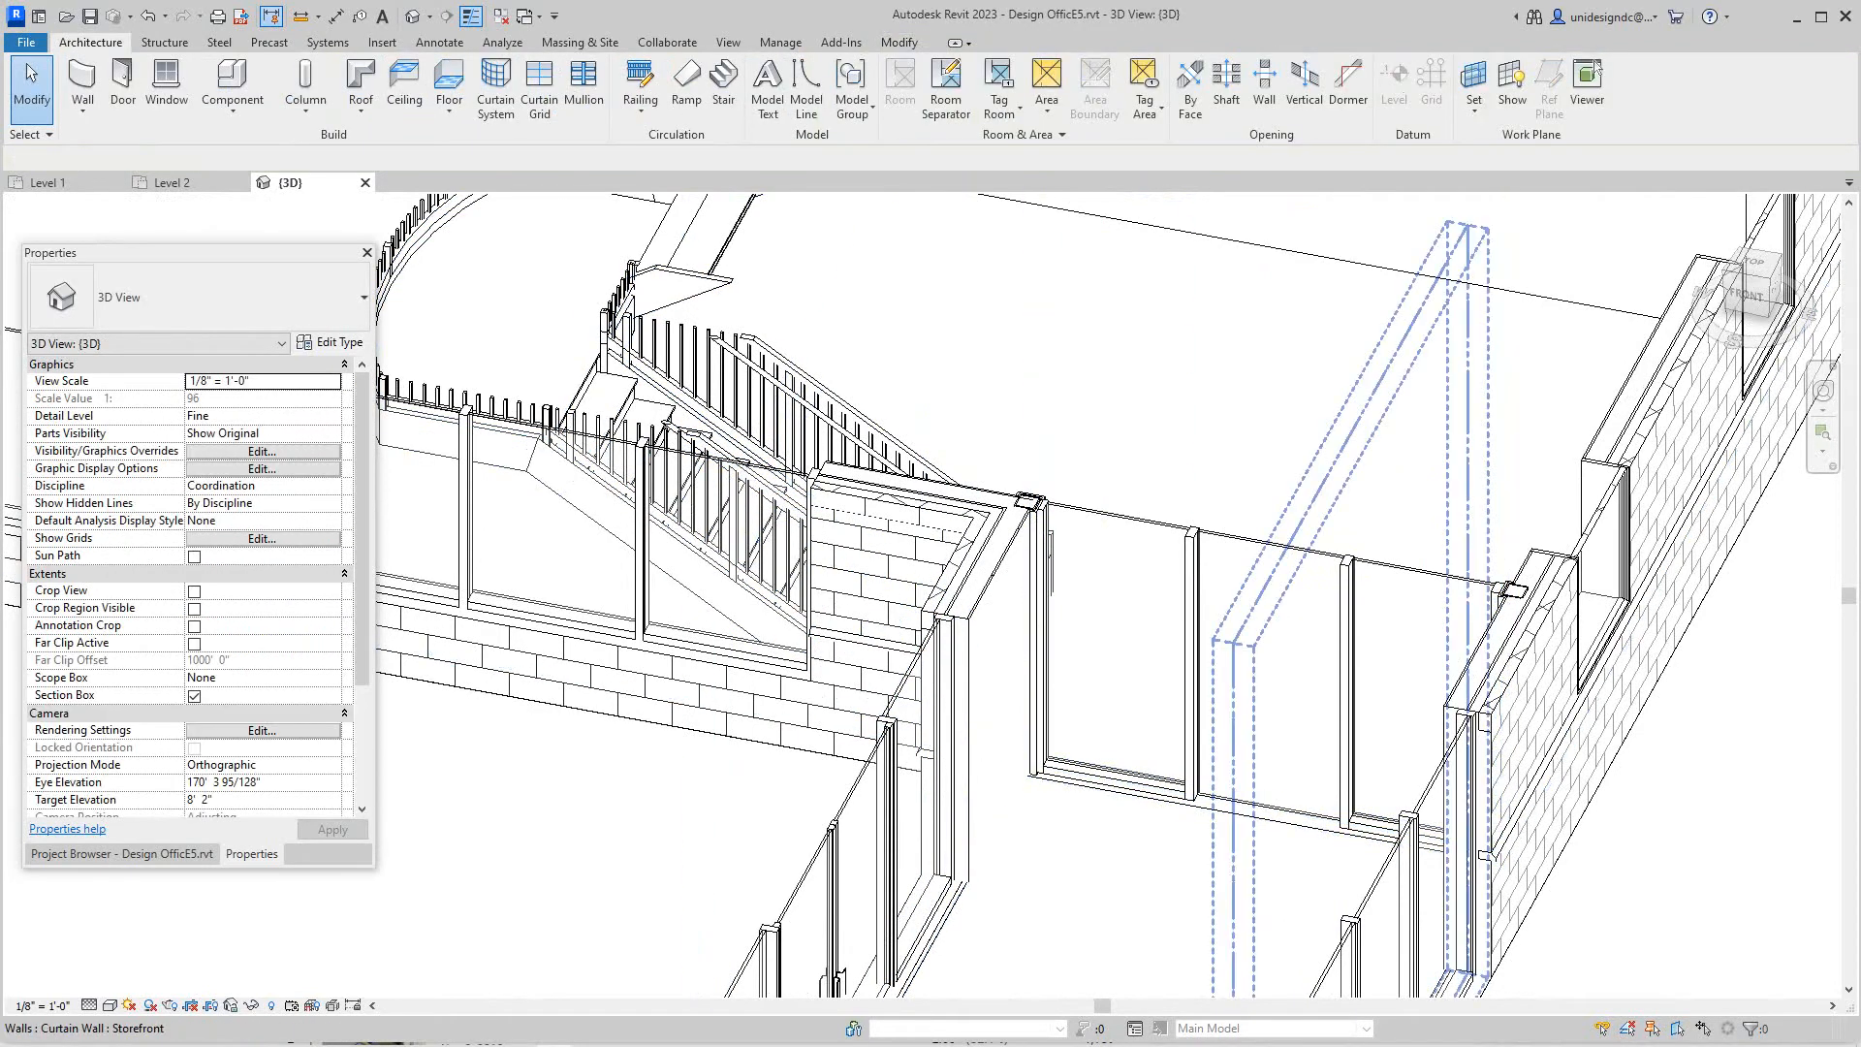
click(1309, 632)
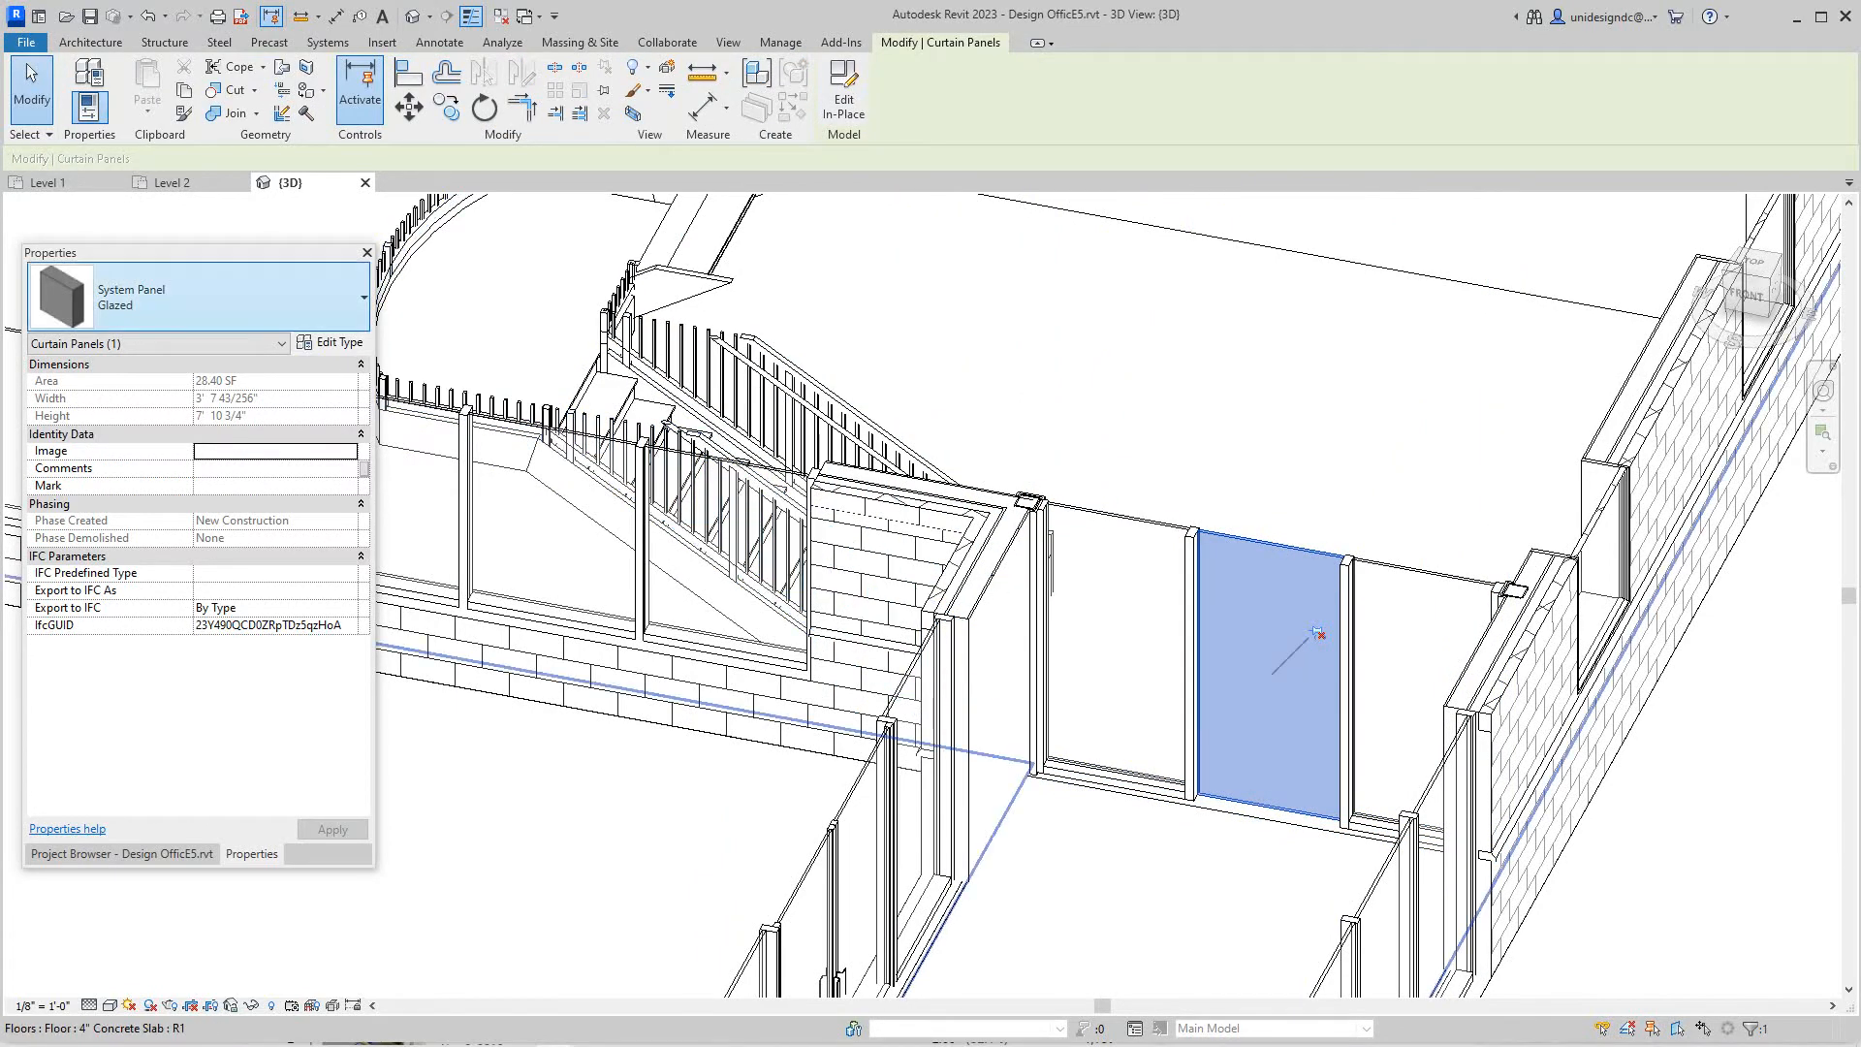
Swap the glazed panel's family to Door-Curtain-Wall-Single-Glass through its type properties.
click(333, 341)
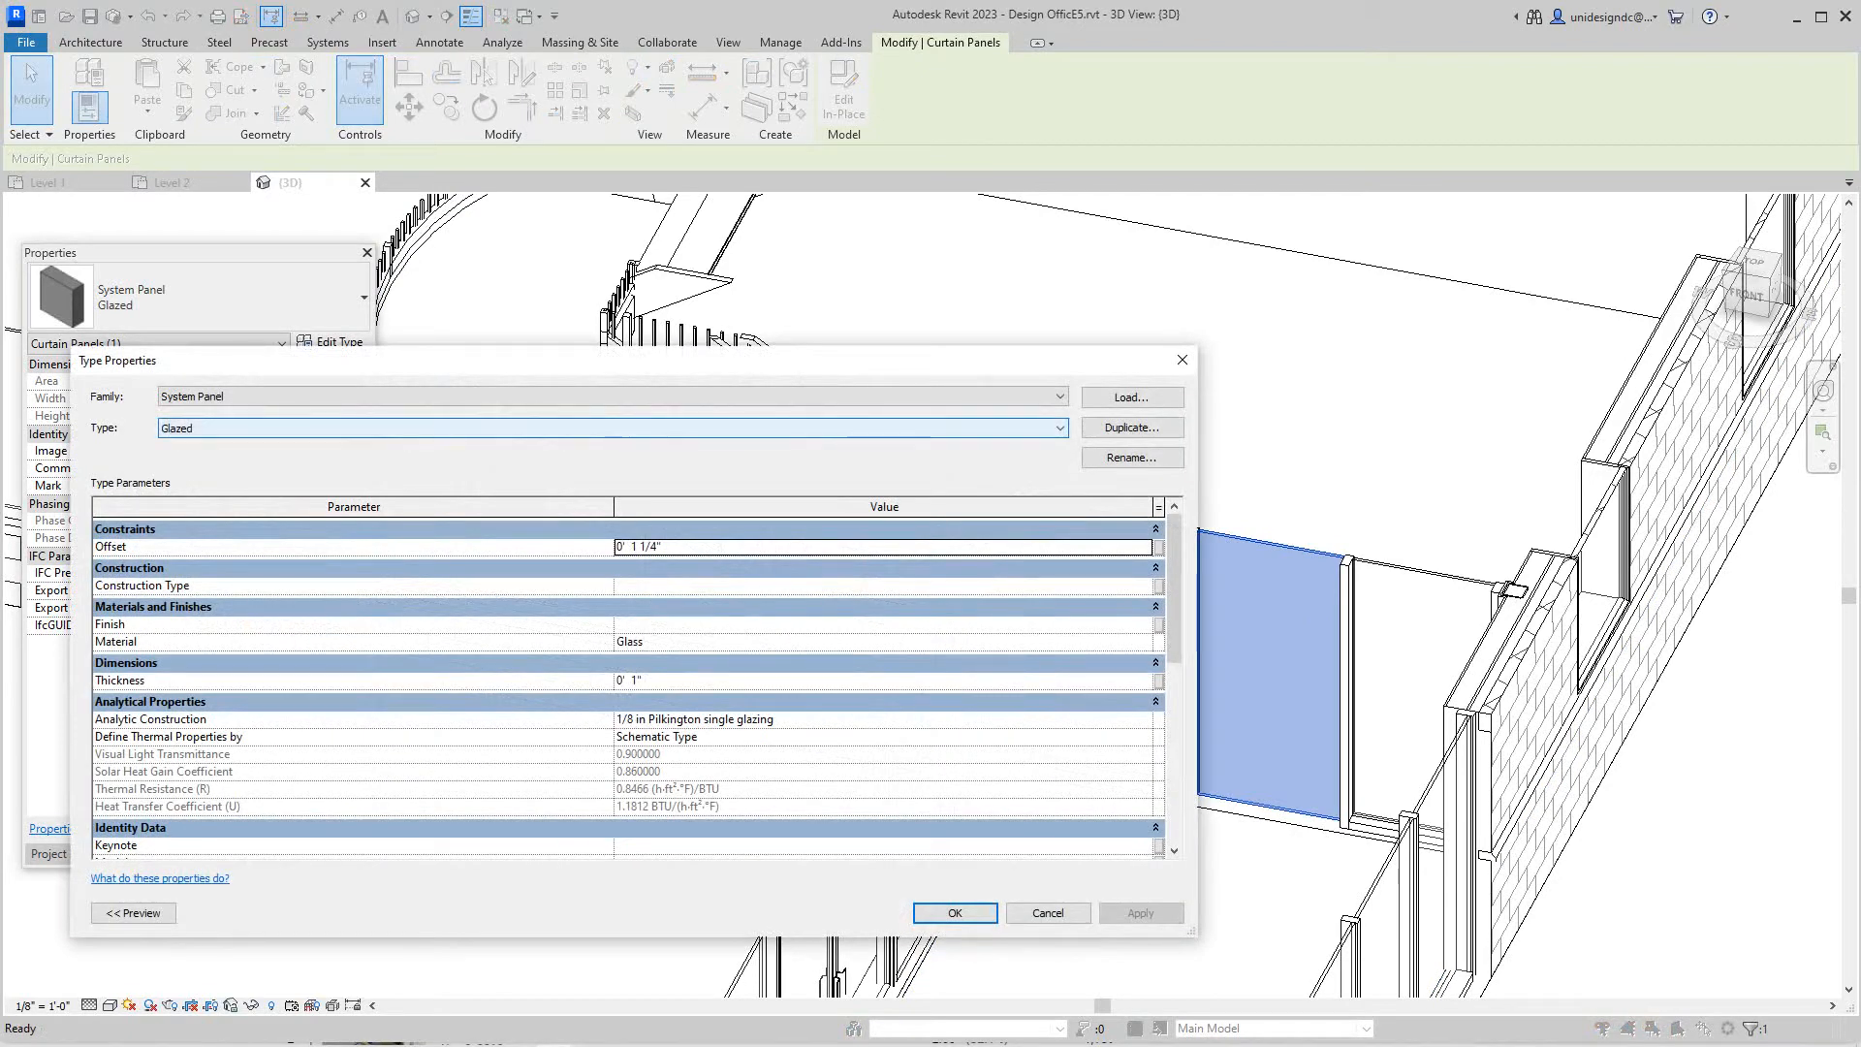
click(611, 395)
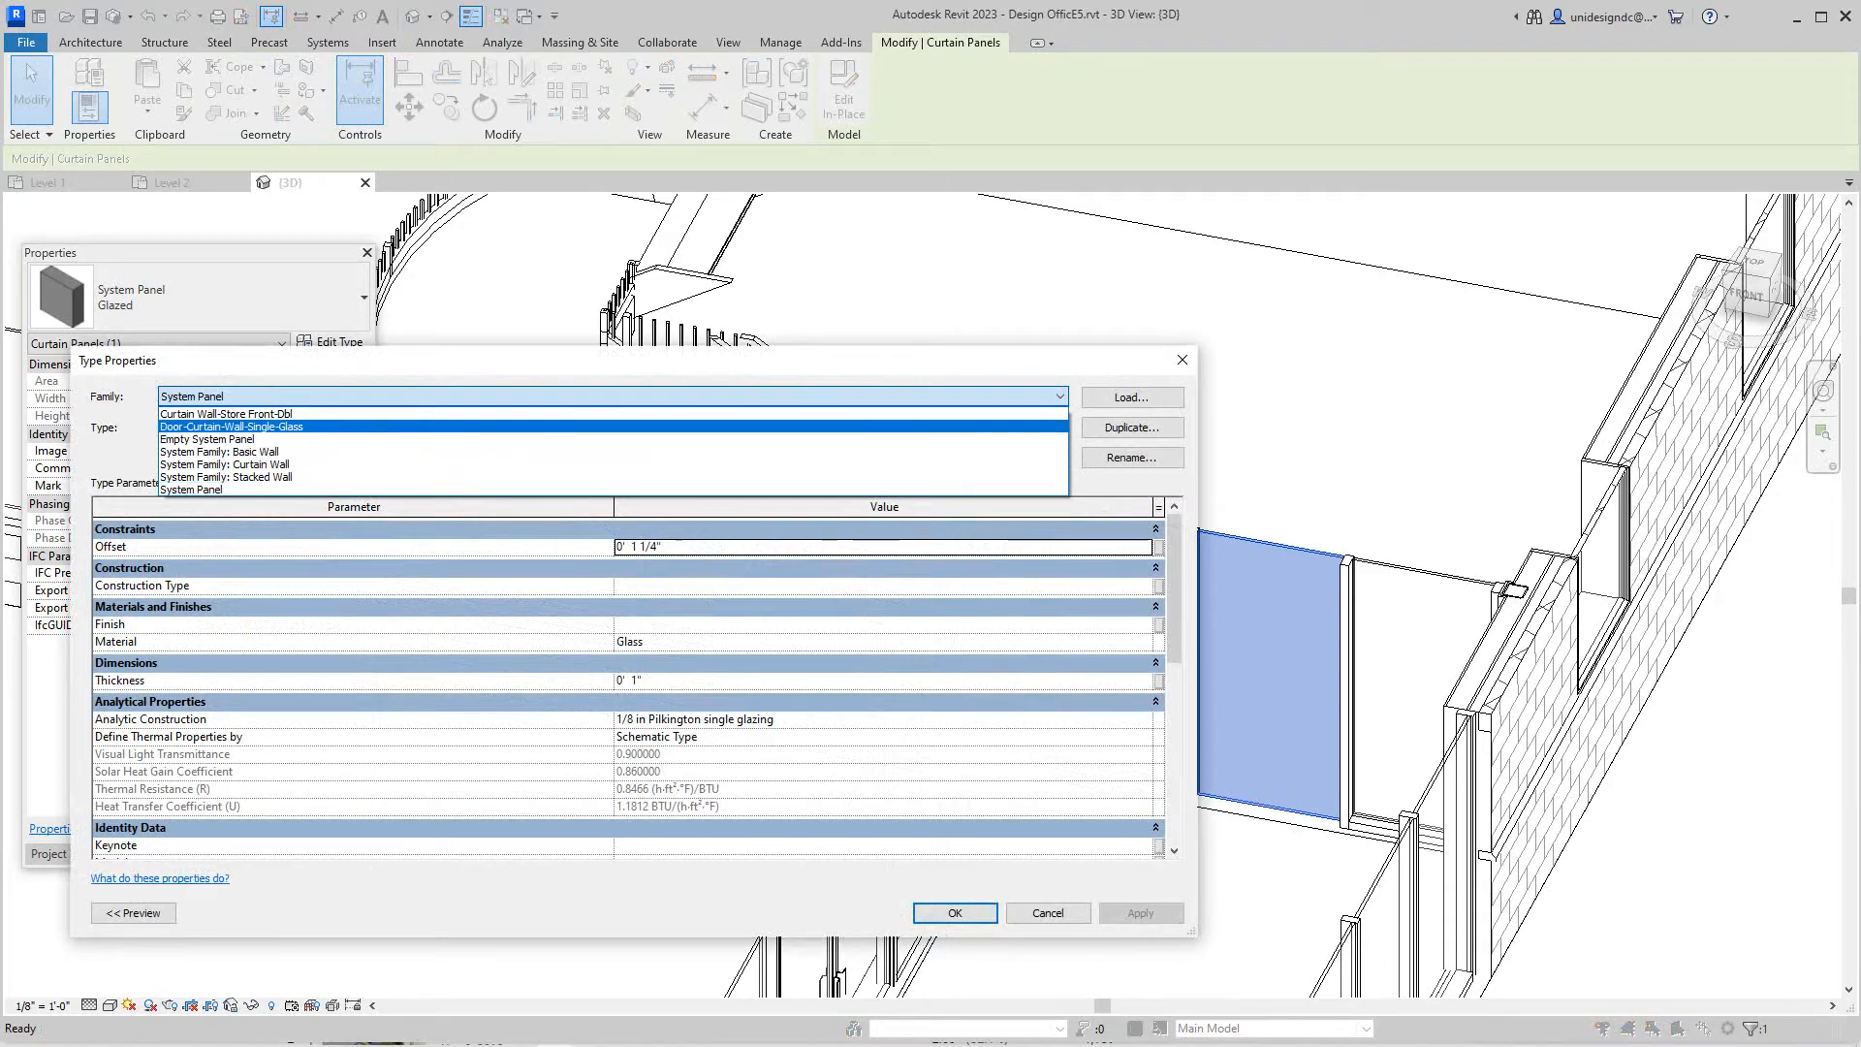
click(233, 426)
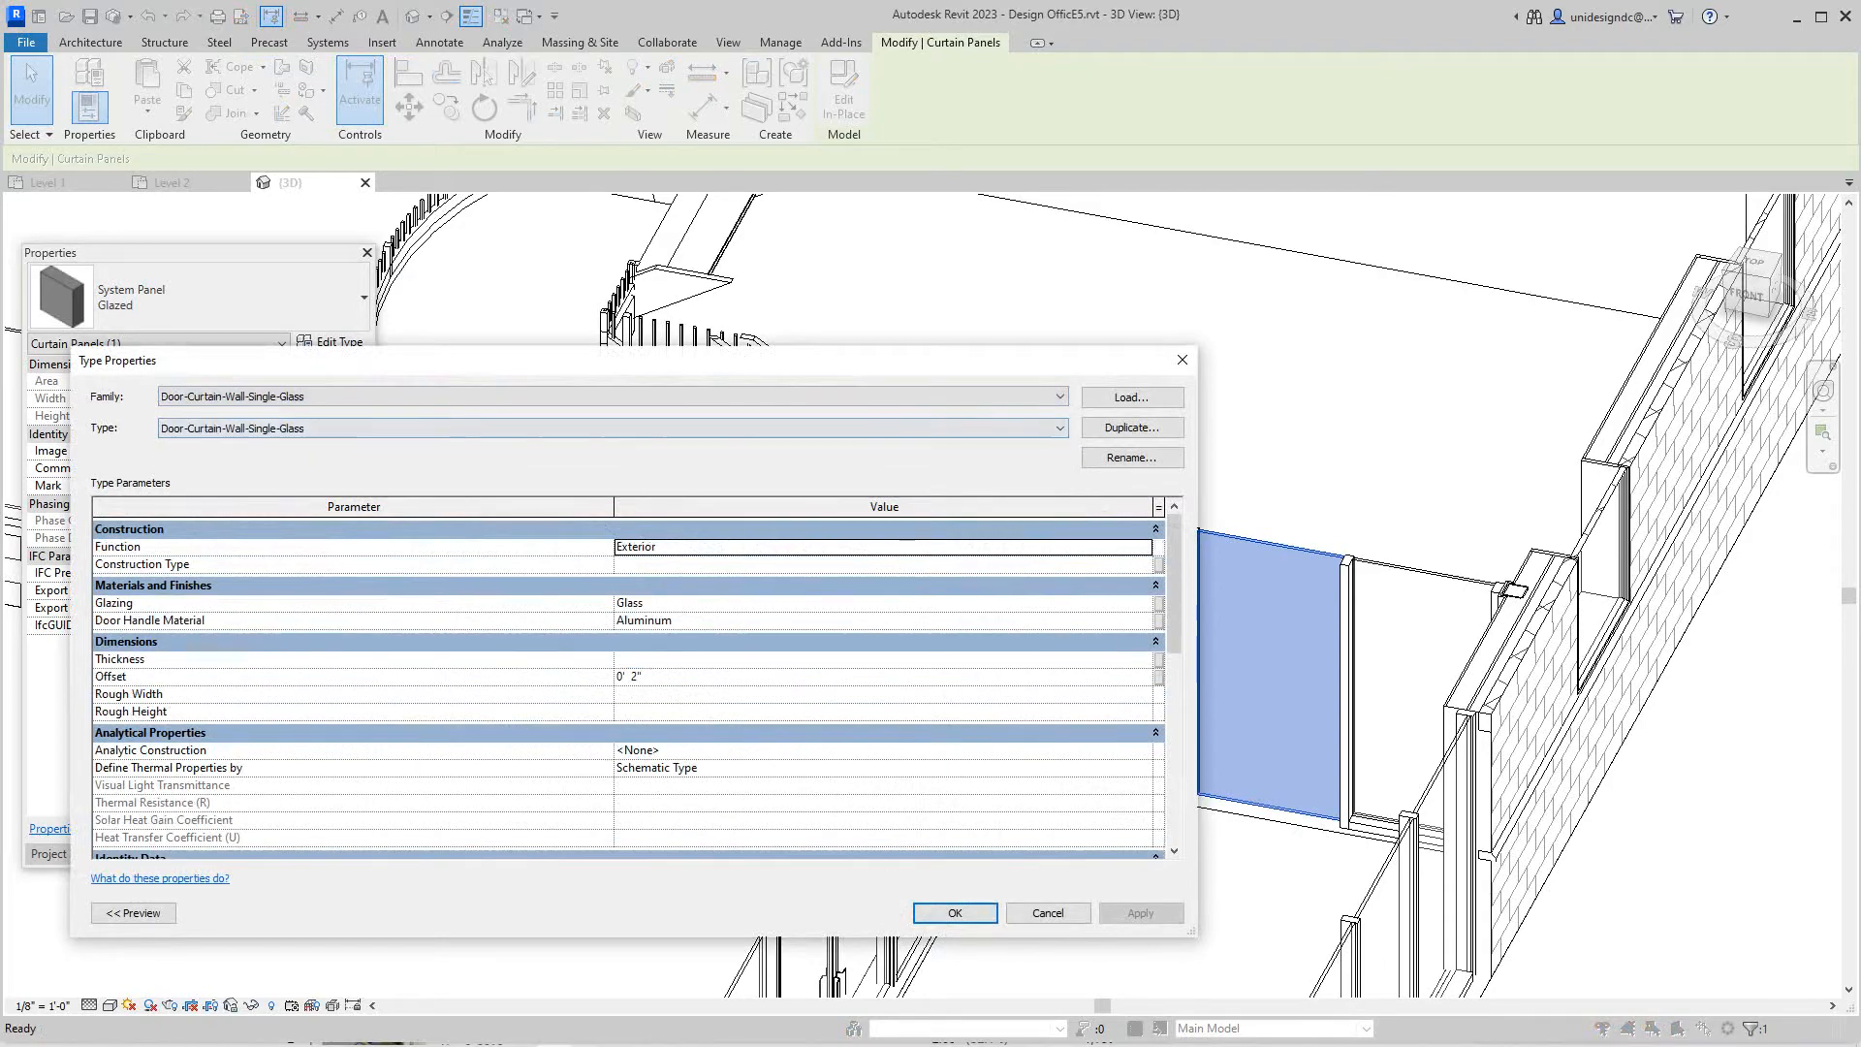
click(955, 914)
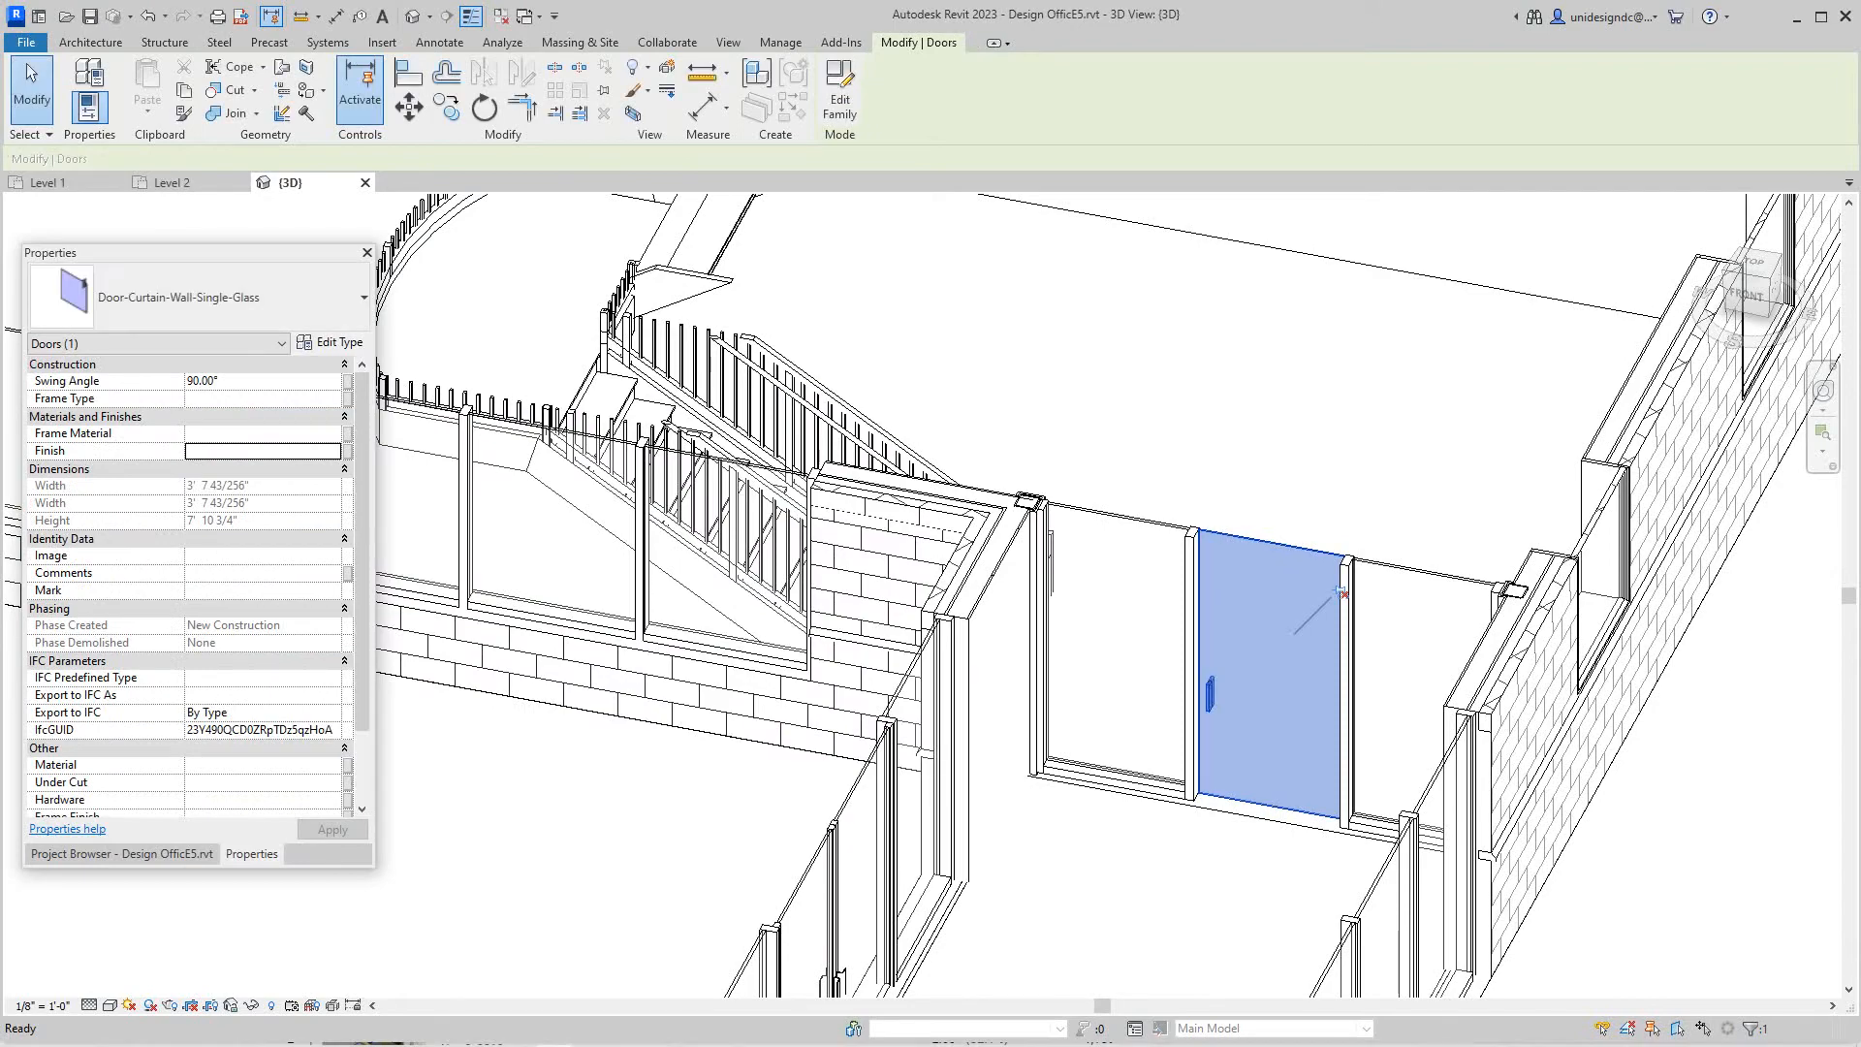
Orbit around the building interior to check the new curtain wall door.
click(1294, 641)
scroll(1295, 640, down, 3)
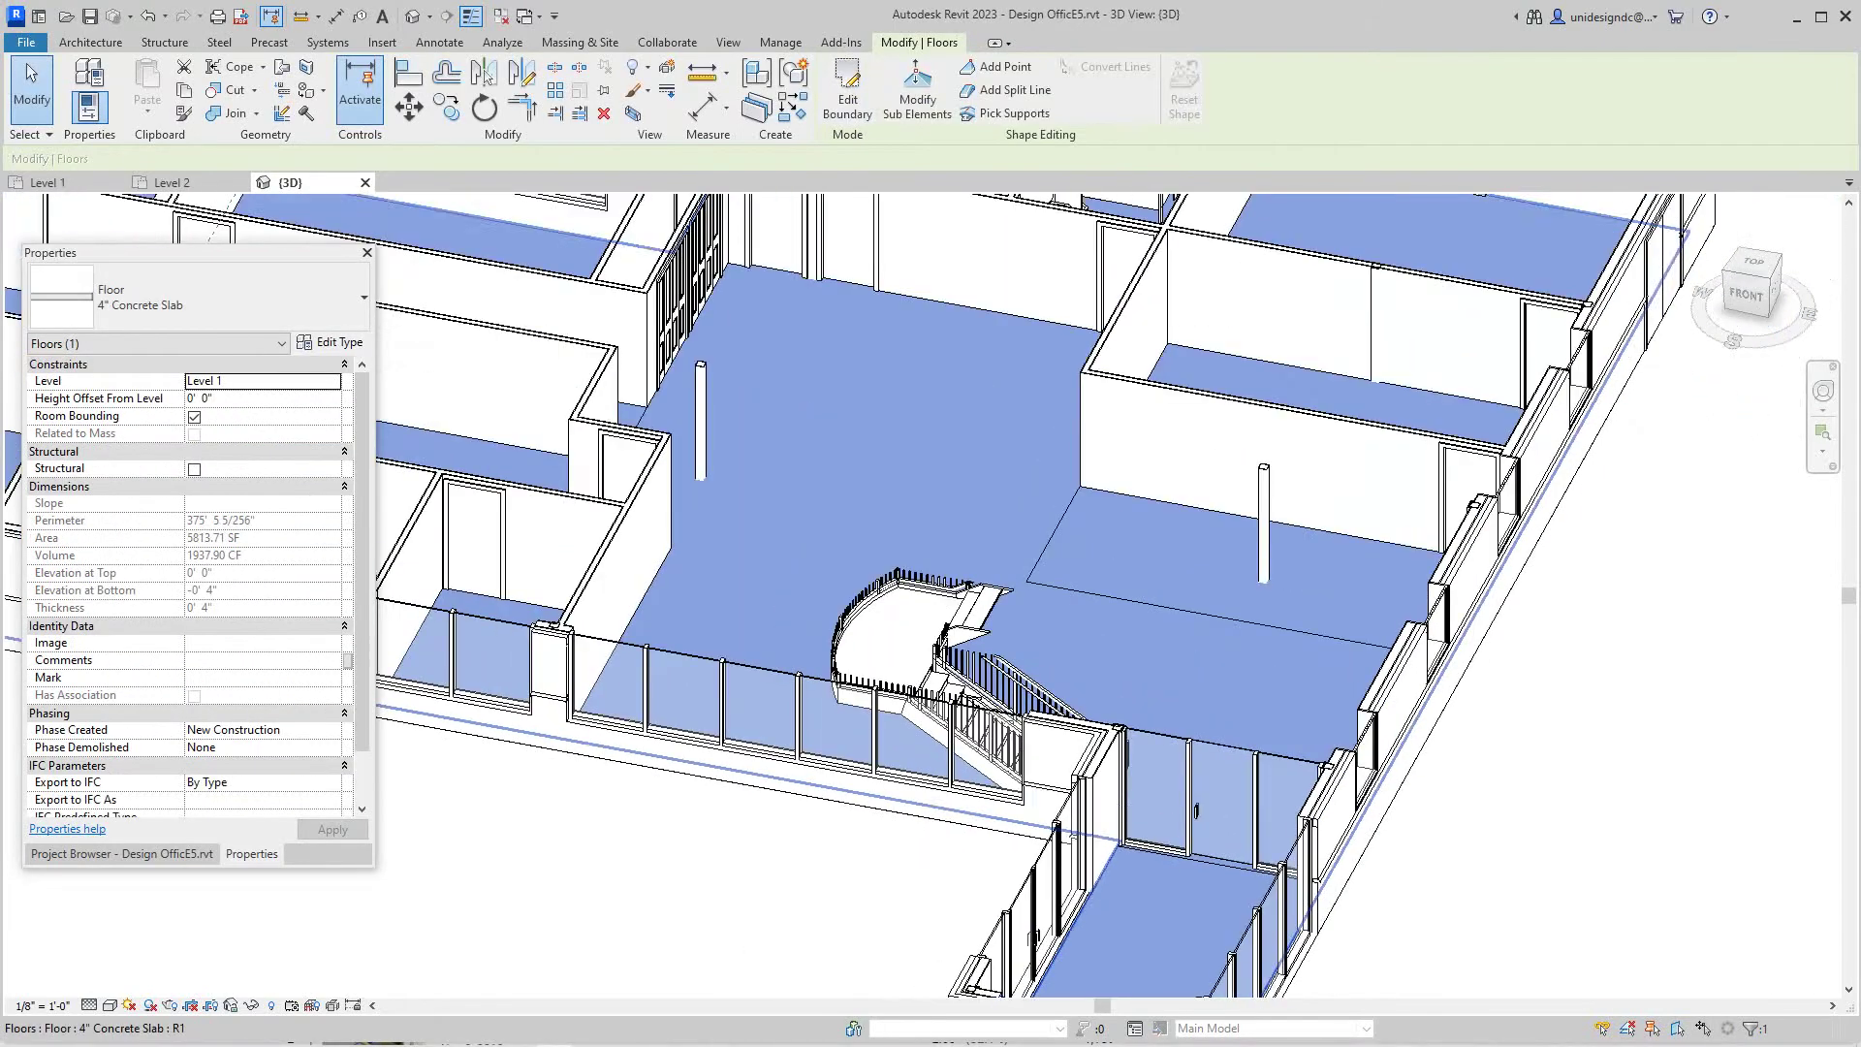
shift+middle_drag(1294, 640, 1018, 582)
key(Escape)
scroll(1019, 655, down, 4)
shift+middle_drag(1018, 654, 1106, 552)
scroll(931, 654, up, 4)
scroll(932, 656, up, 2)
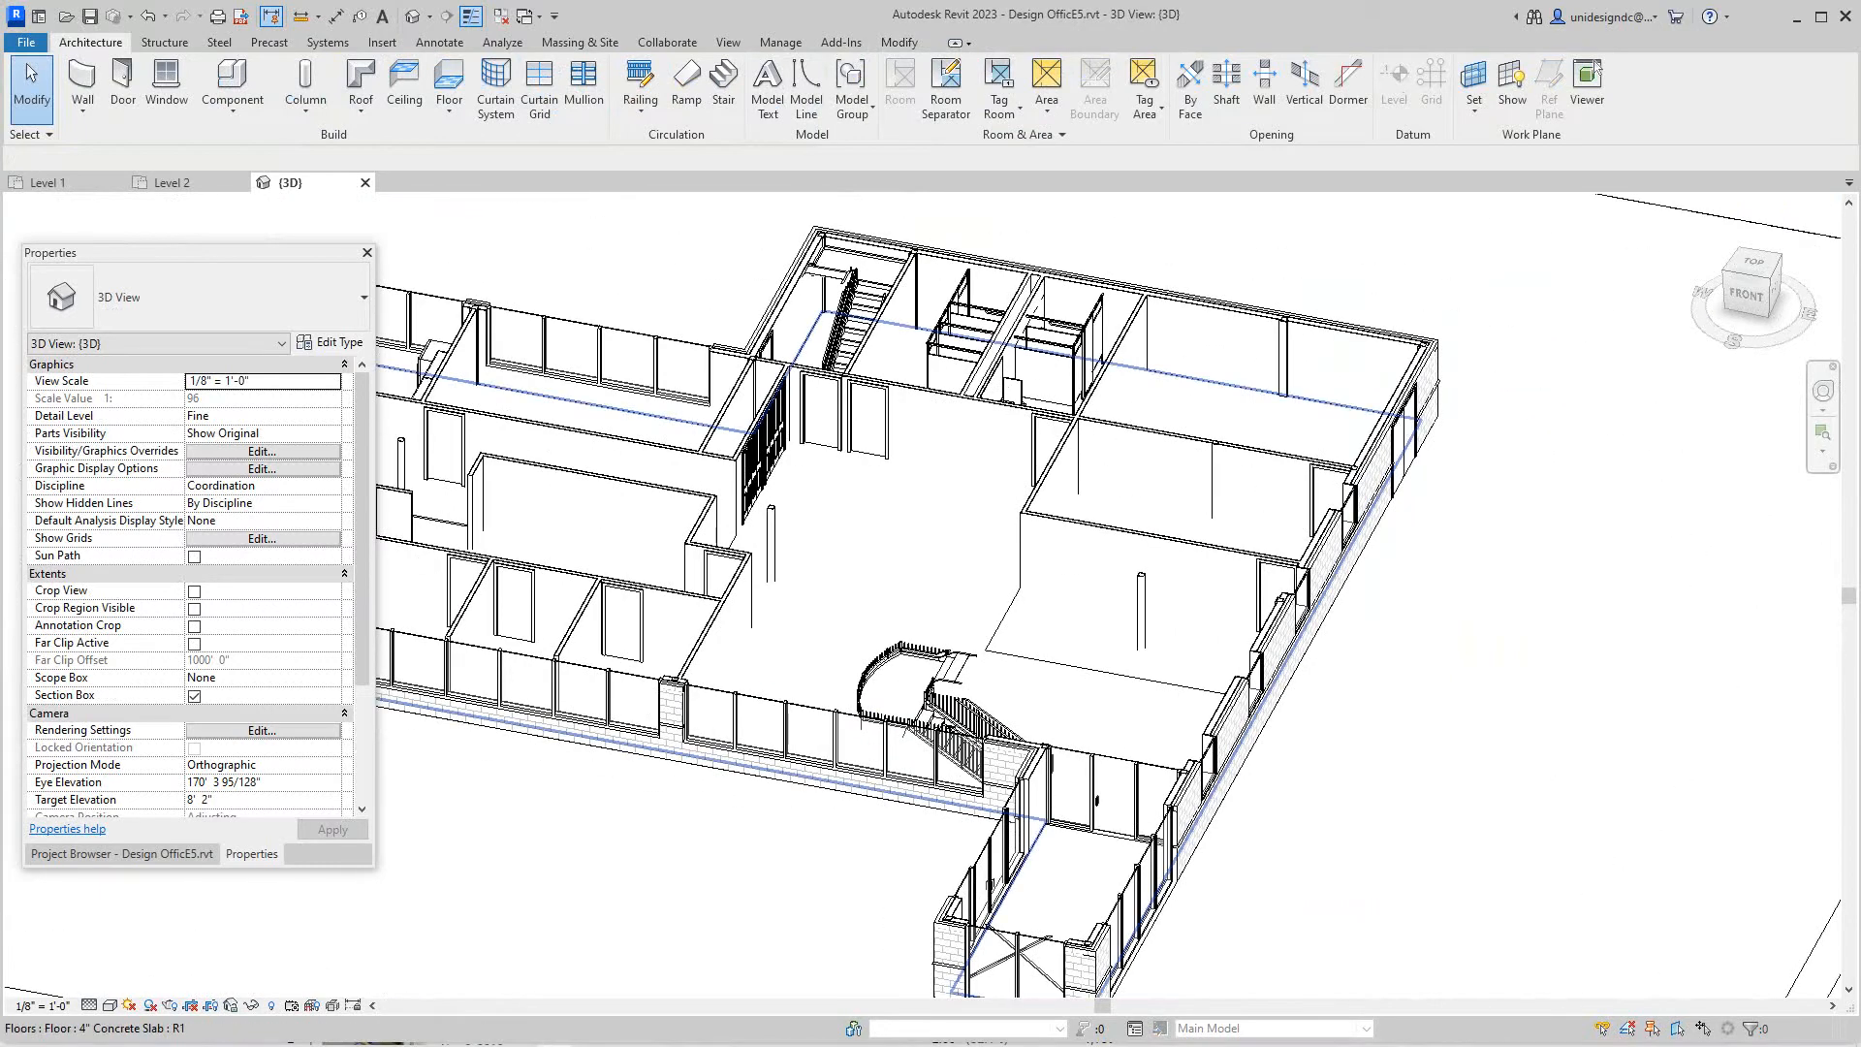
Pan across the Level 1 floor plan from the lobby and stairs to the upper-left rooms.
click(48, 182)
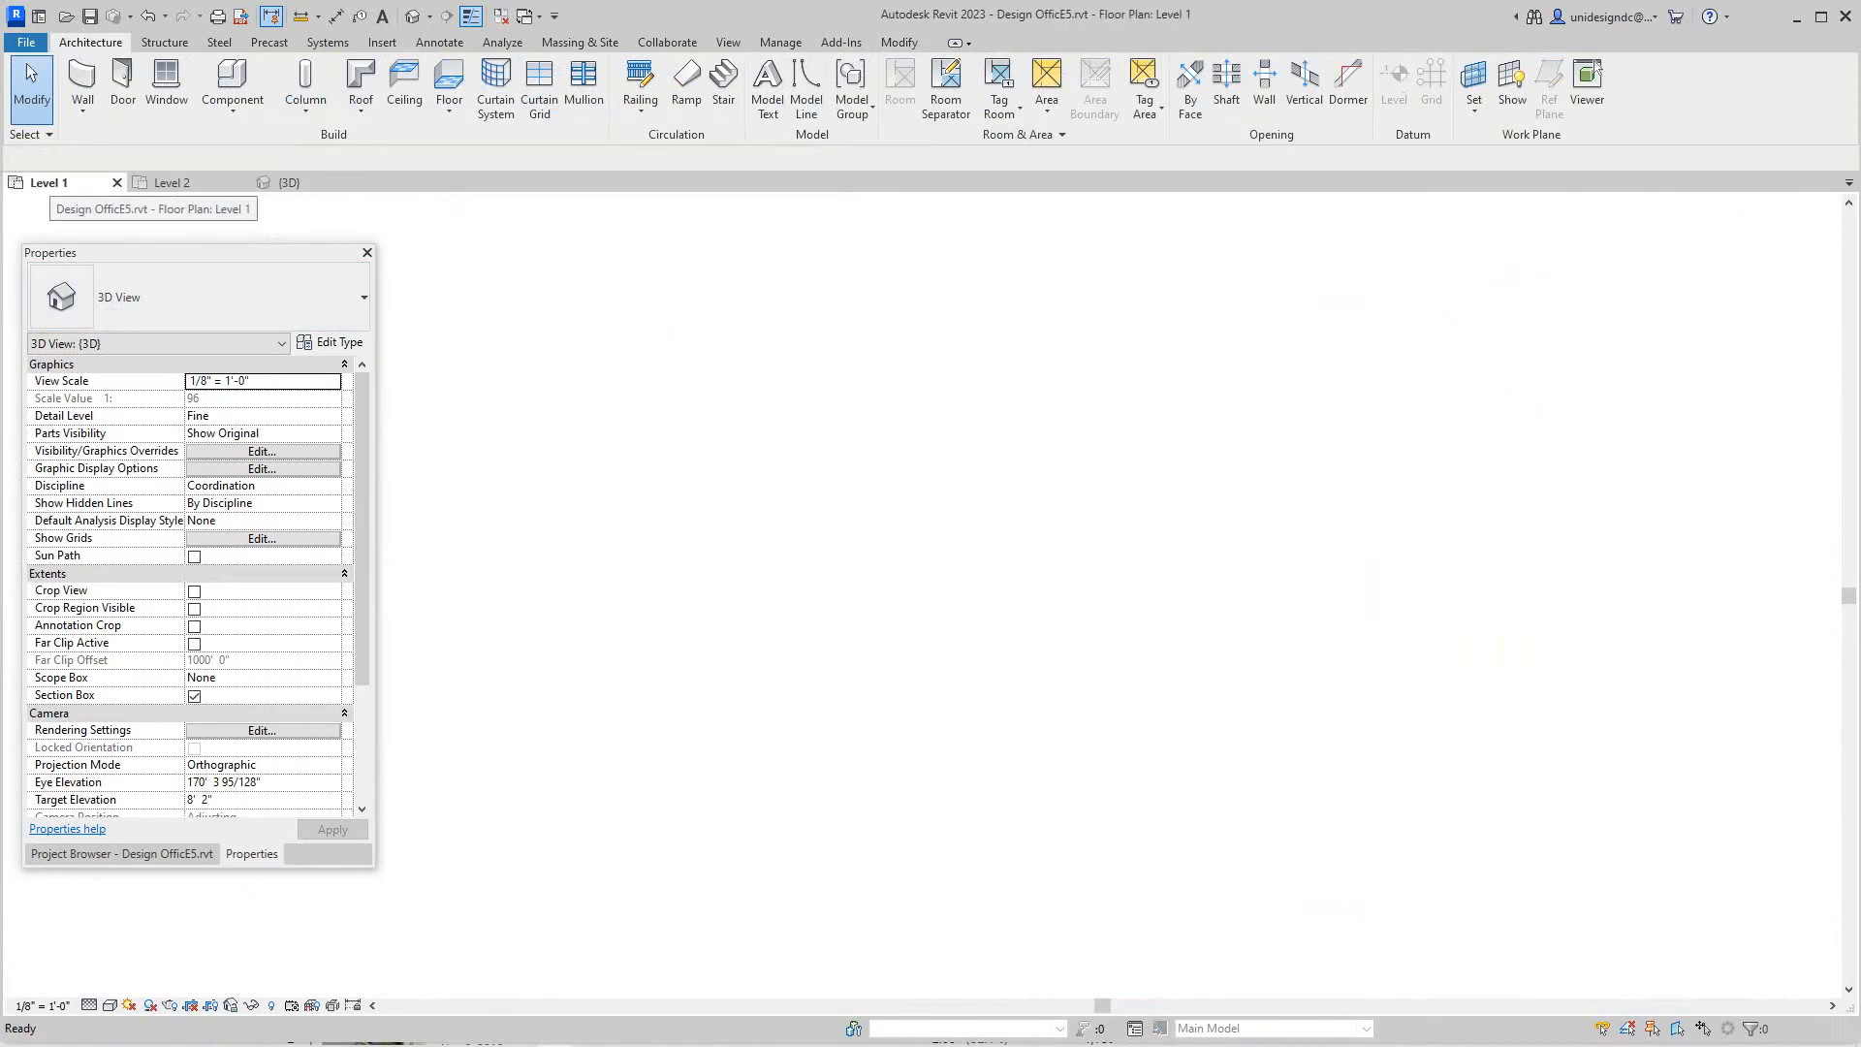
scroll(931, 581, down, 3)
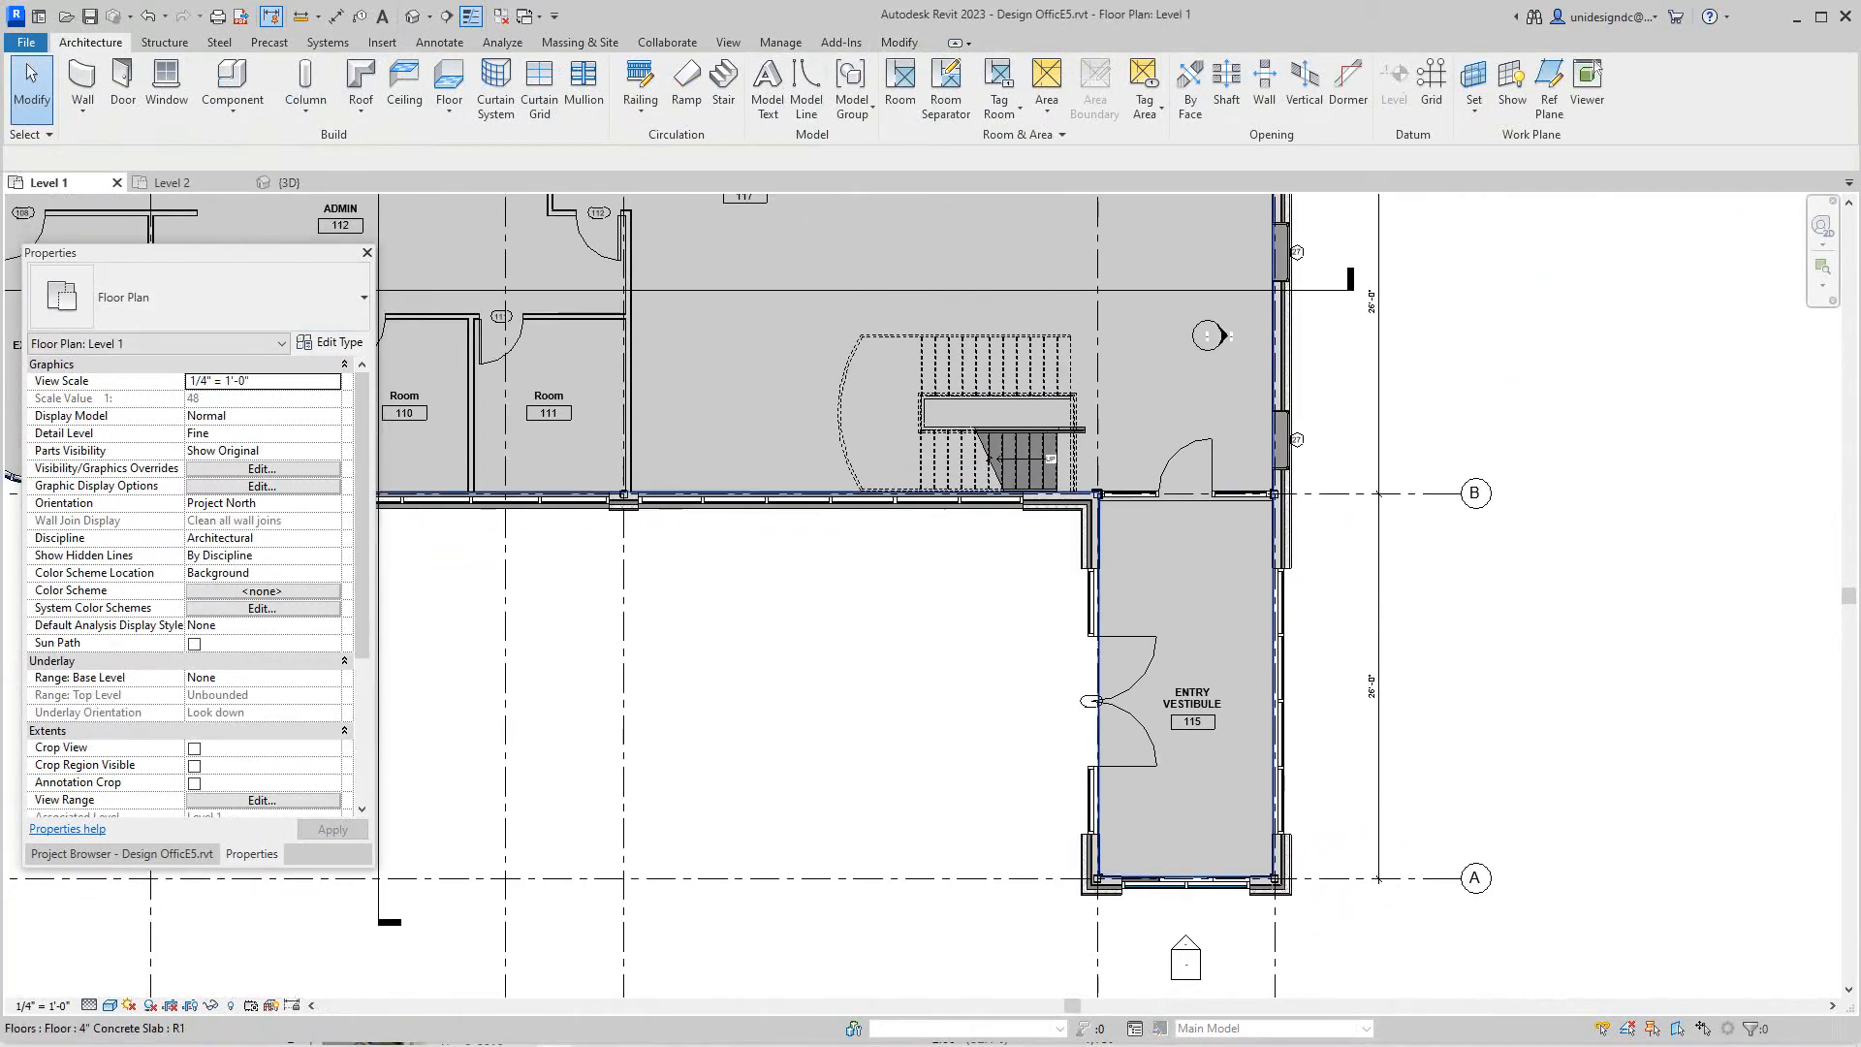
scroll(931, 582, up, 3)
mouse_move(931, 582)
middle_down()
mouse_move(1018, 553)
mouse_move(1009, 590)
middle_up()
scroll(1019, 583, down, 2)
scroll(1019, 582, down, 1)
middle_drag(1445, 524, 1397, 552)
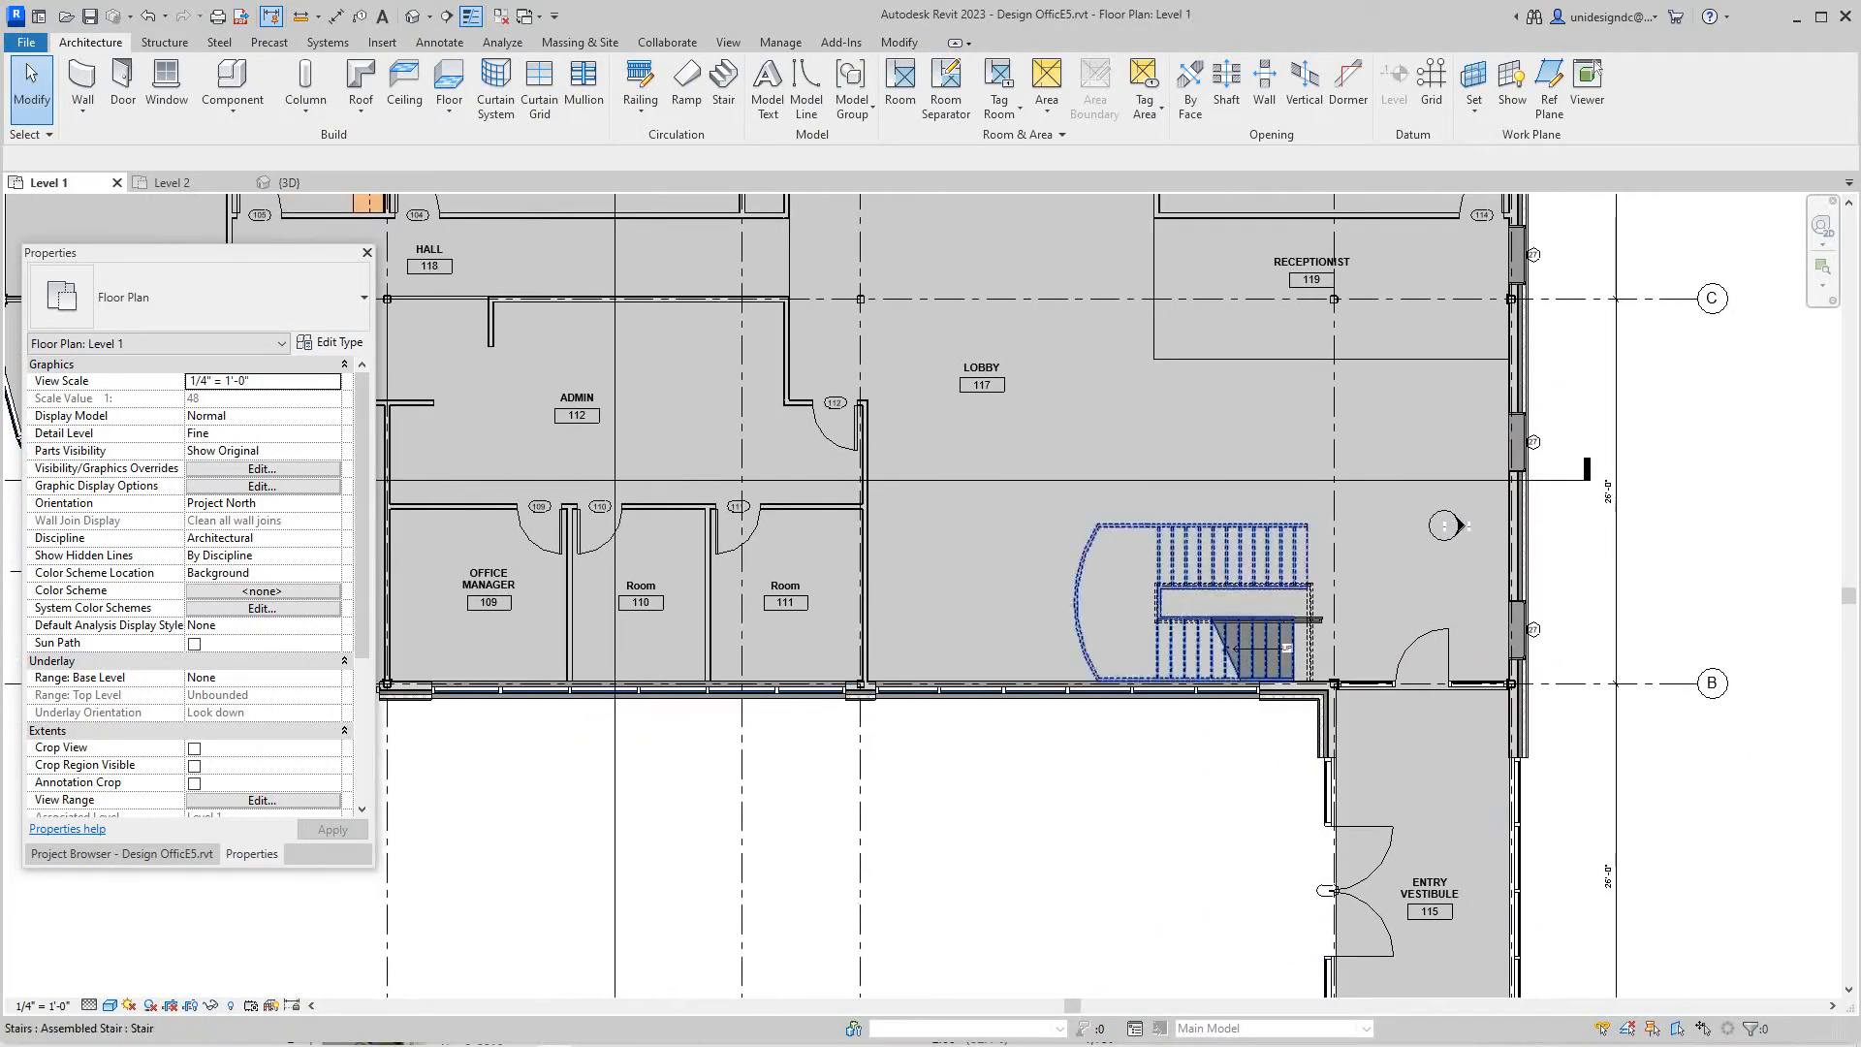
scroll(931, 583, up, 2)
scroll(849, 713, up, 1)
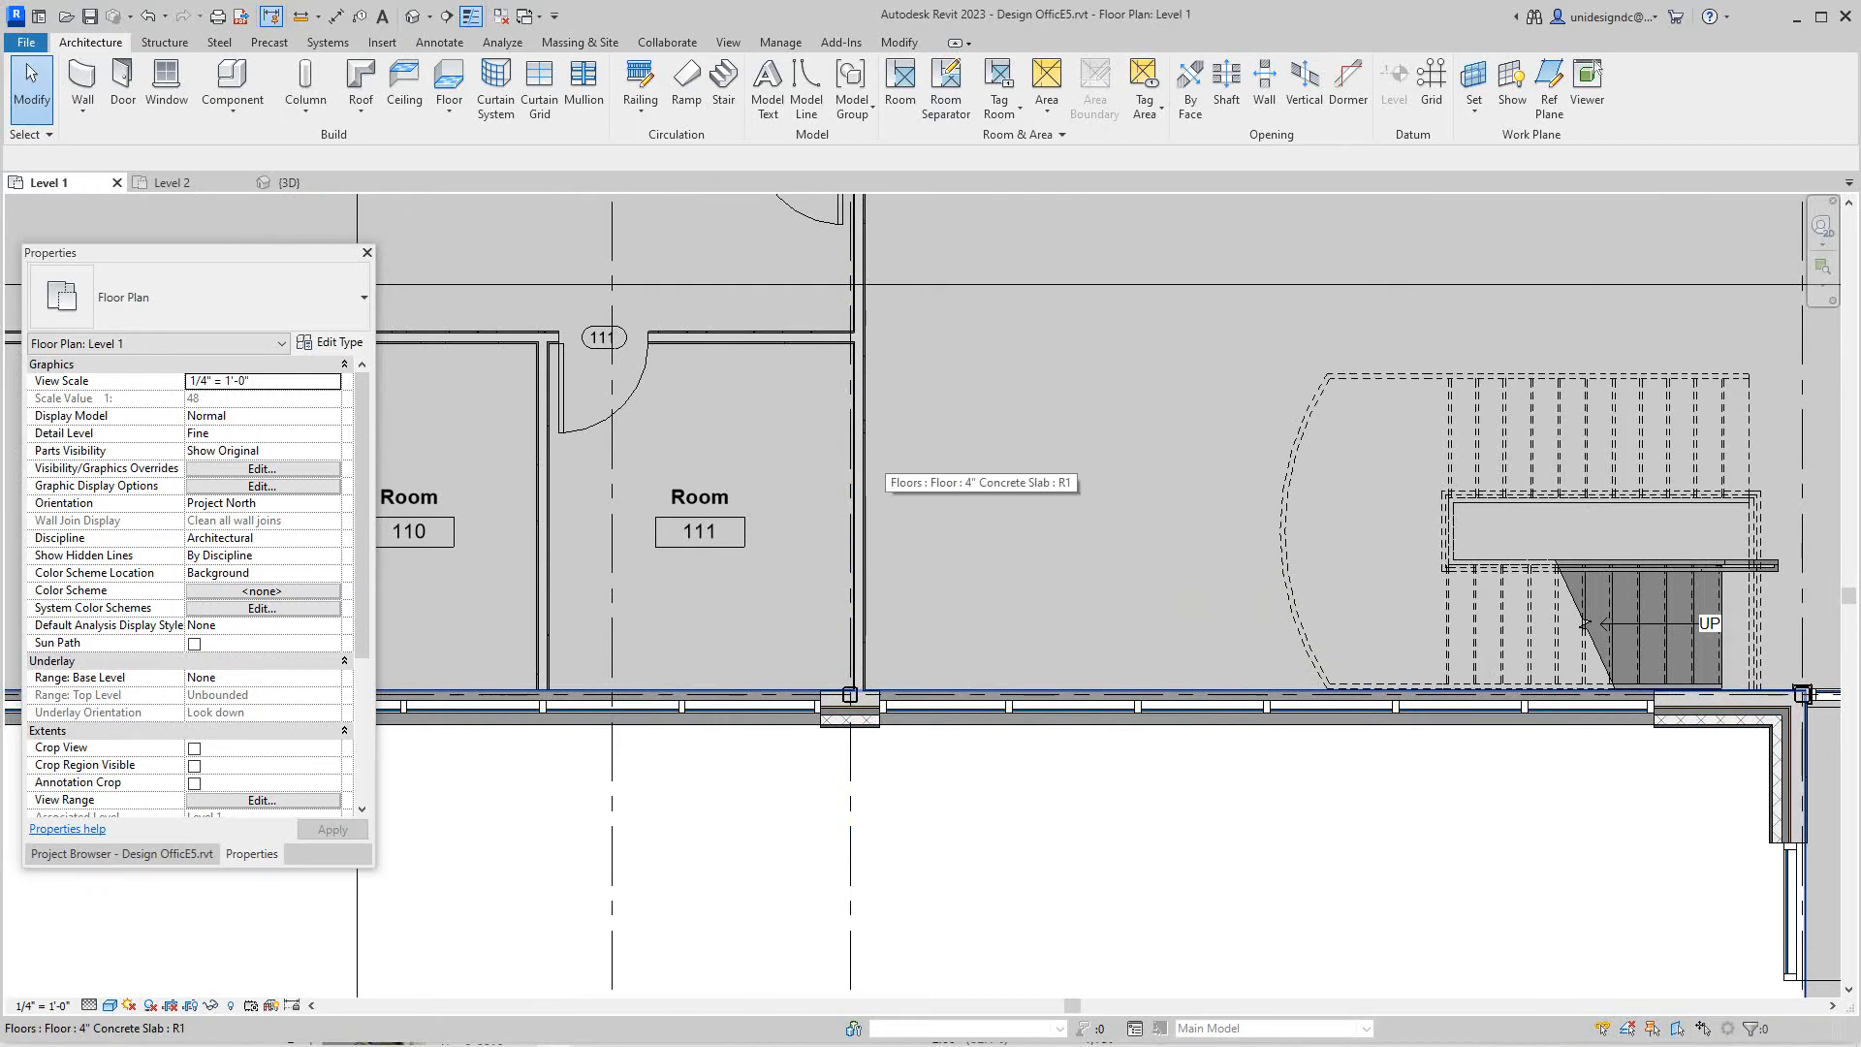
scroll(885, 468, down, 5)
scroll(884, 469, down, 4)
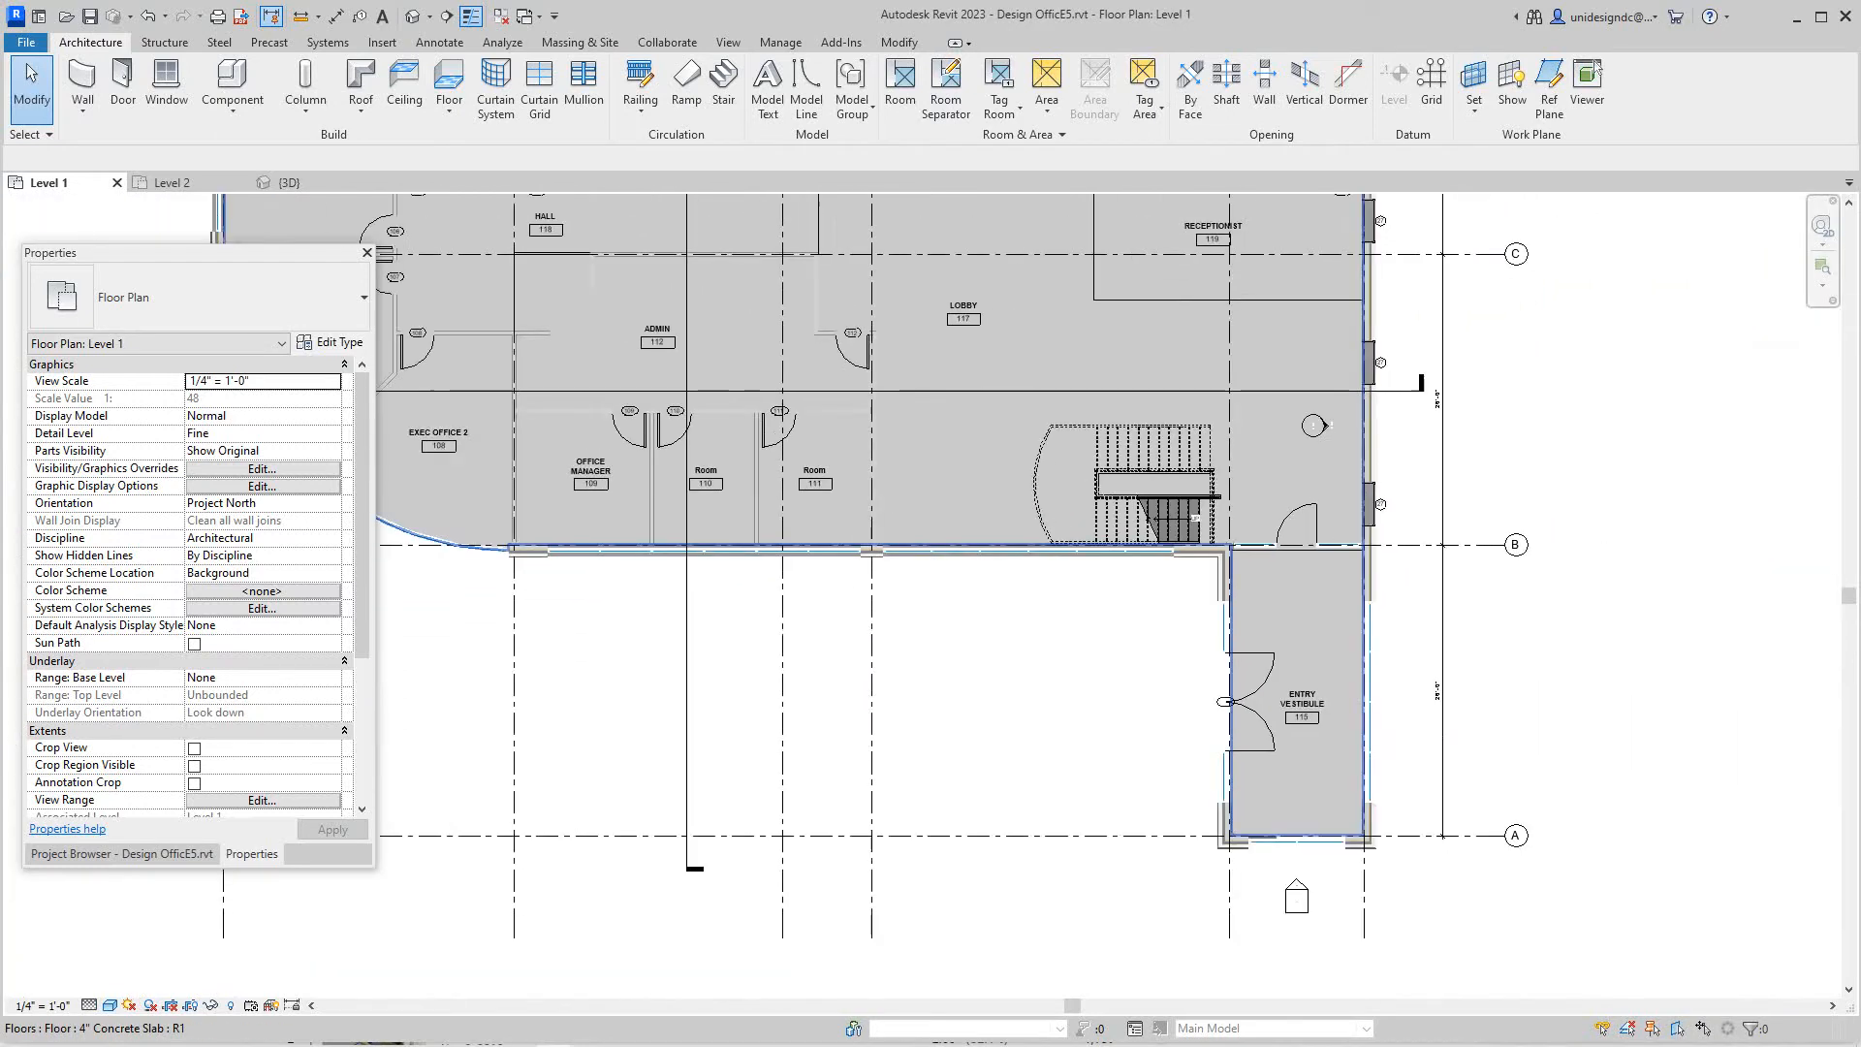
middle_drag(873, 466, 885, 475)
scroll(873, 480, down, 3)
scroll(816, 436, up, 4)
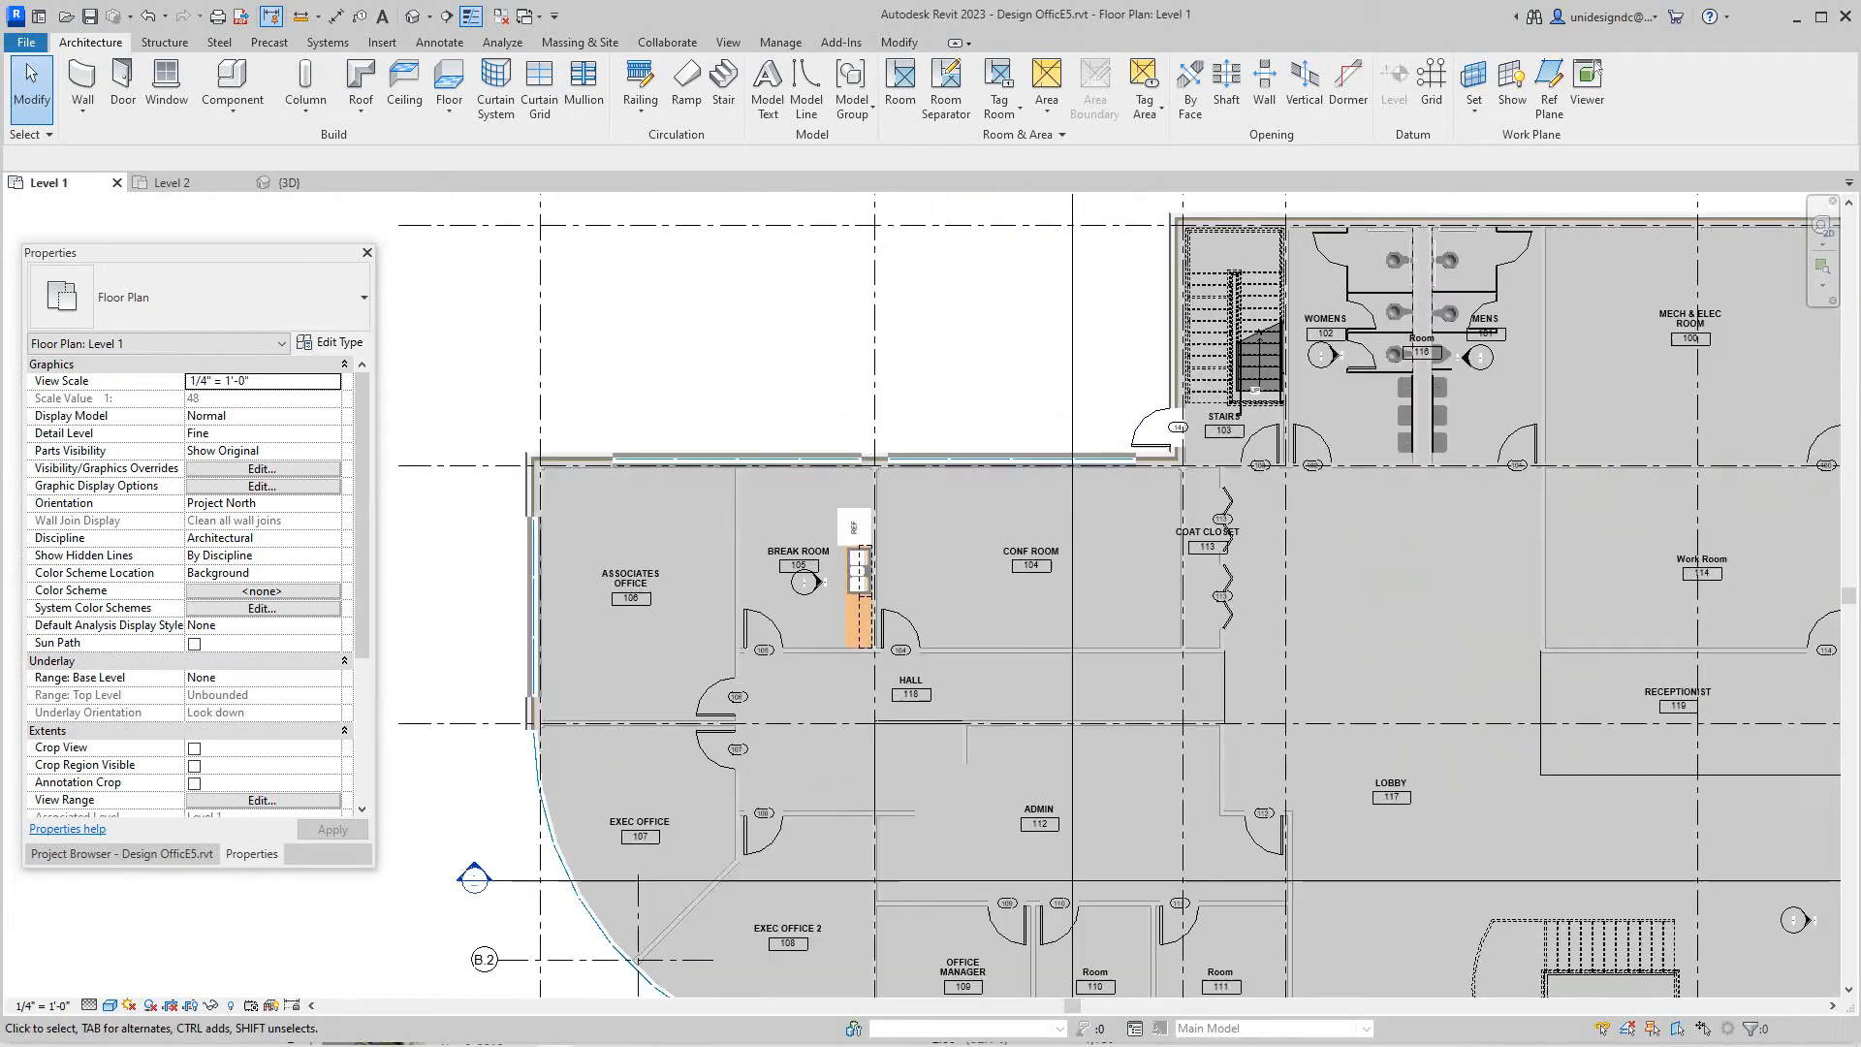
middle_drag(1019, 582, 987, 483)
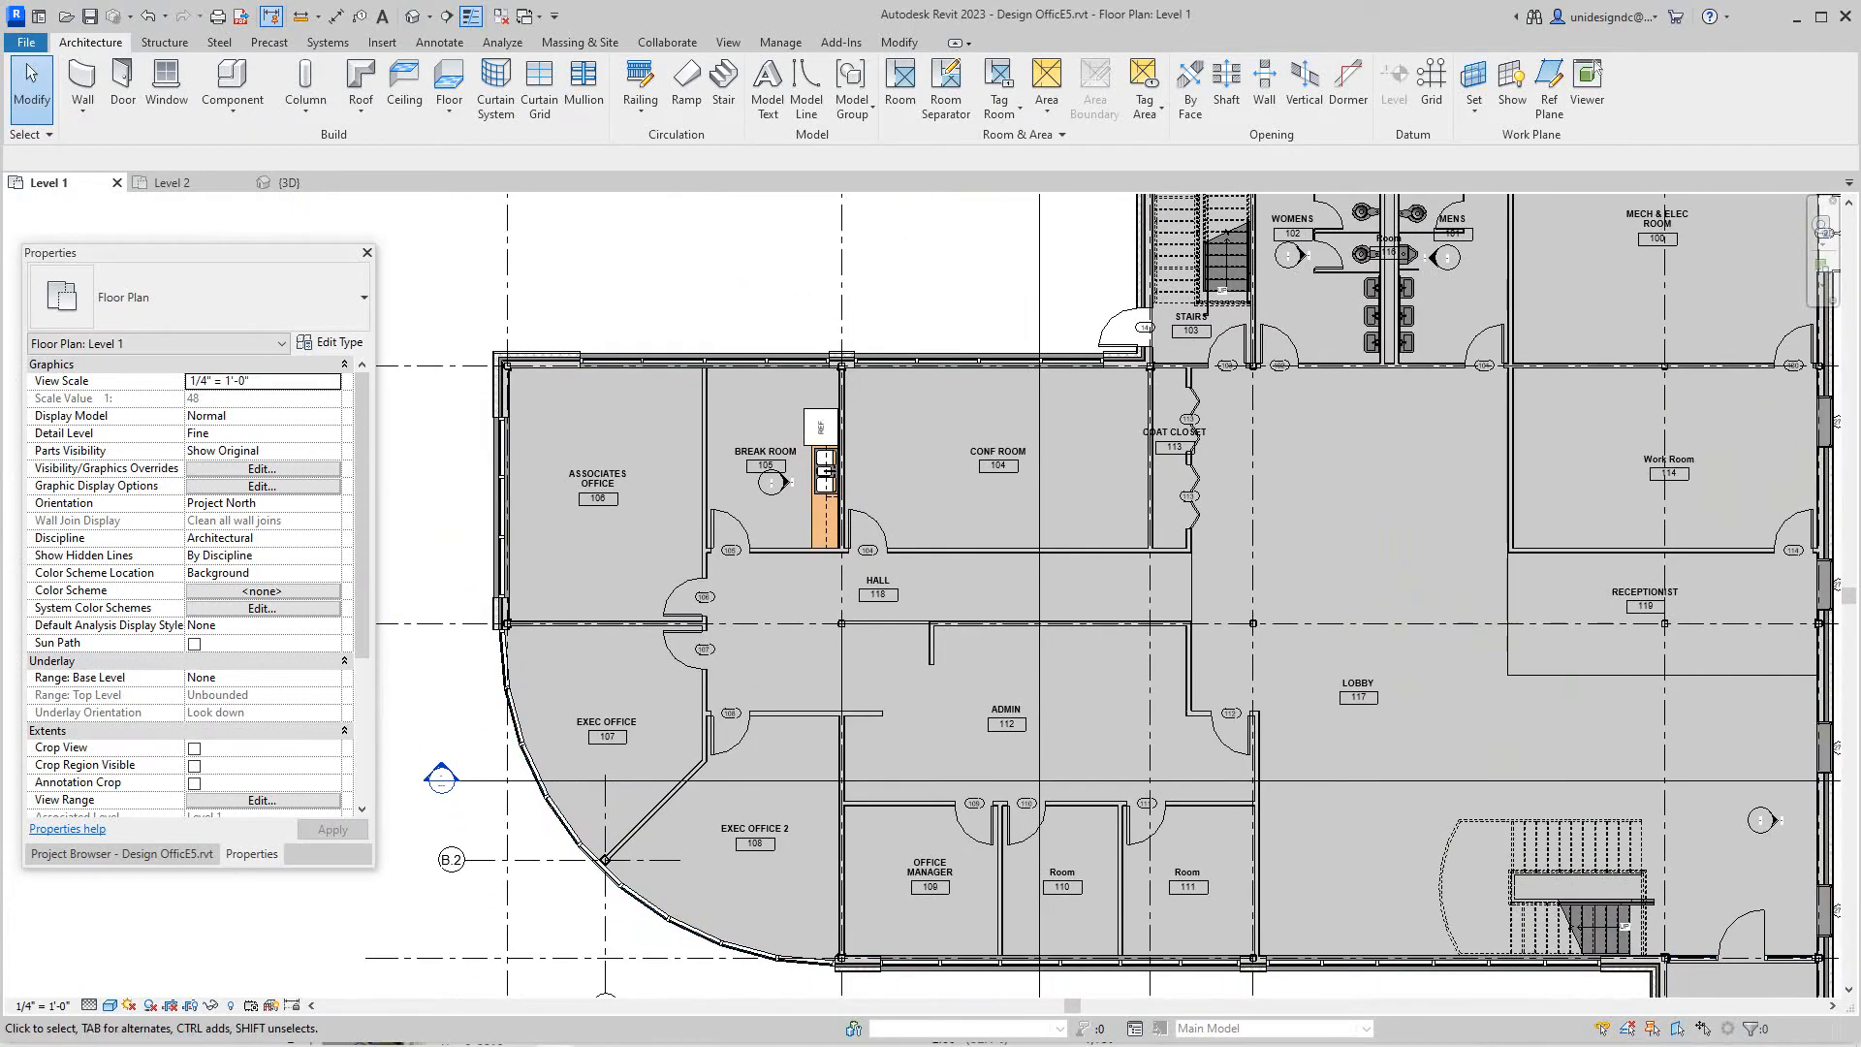
On the Level 2 plan, select and look over the wall east of the Exec Office near door 19.
click(172, 182)
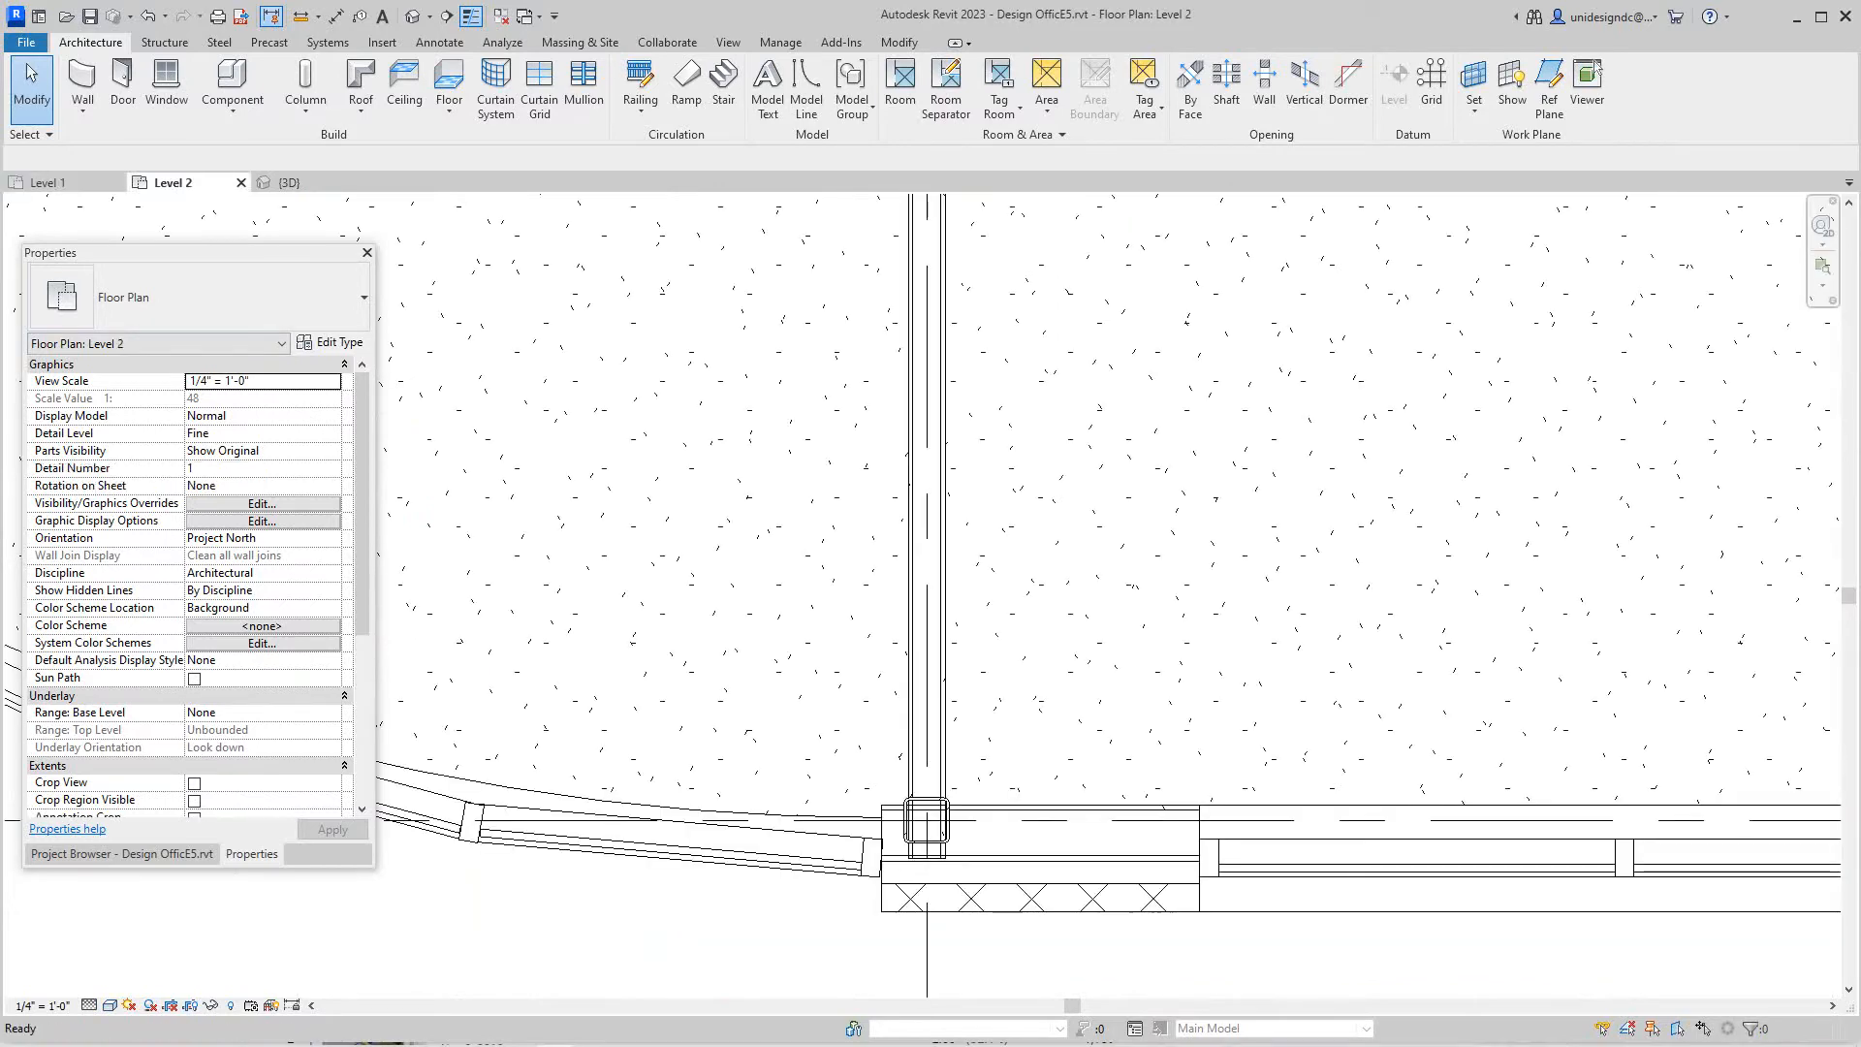
scroll(931, 581, down, 3)
middle_drag(1018, 655, 1106, 699)
scroll(872, 583, up, 2)
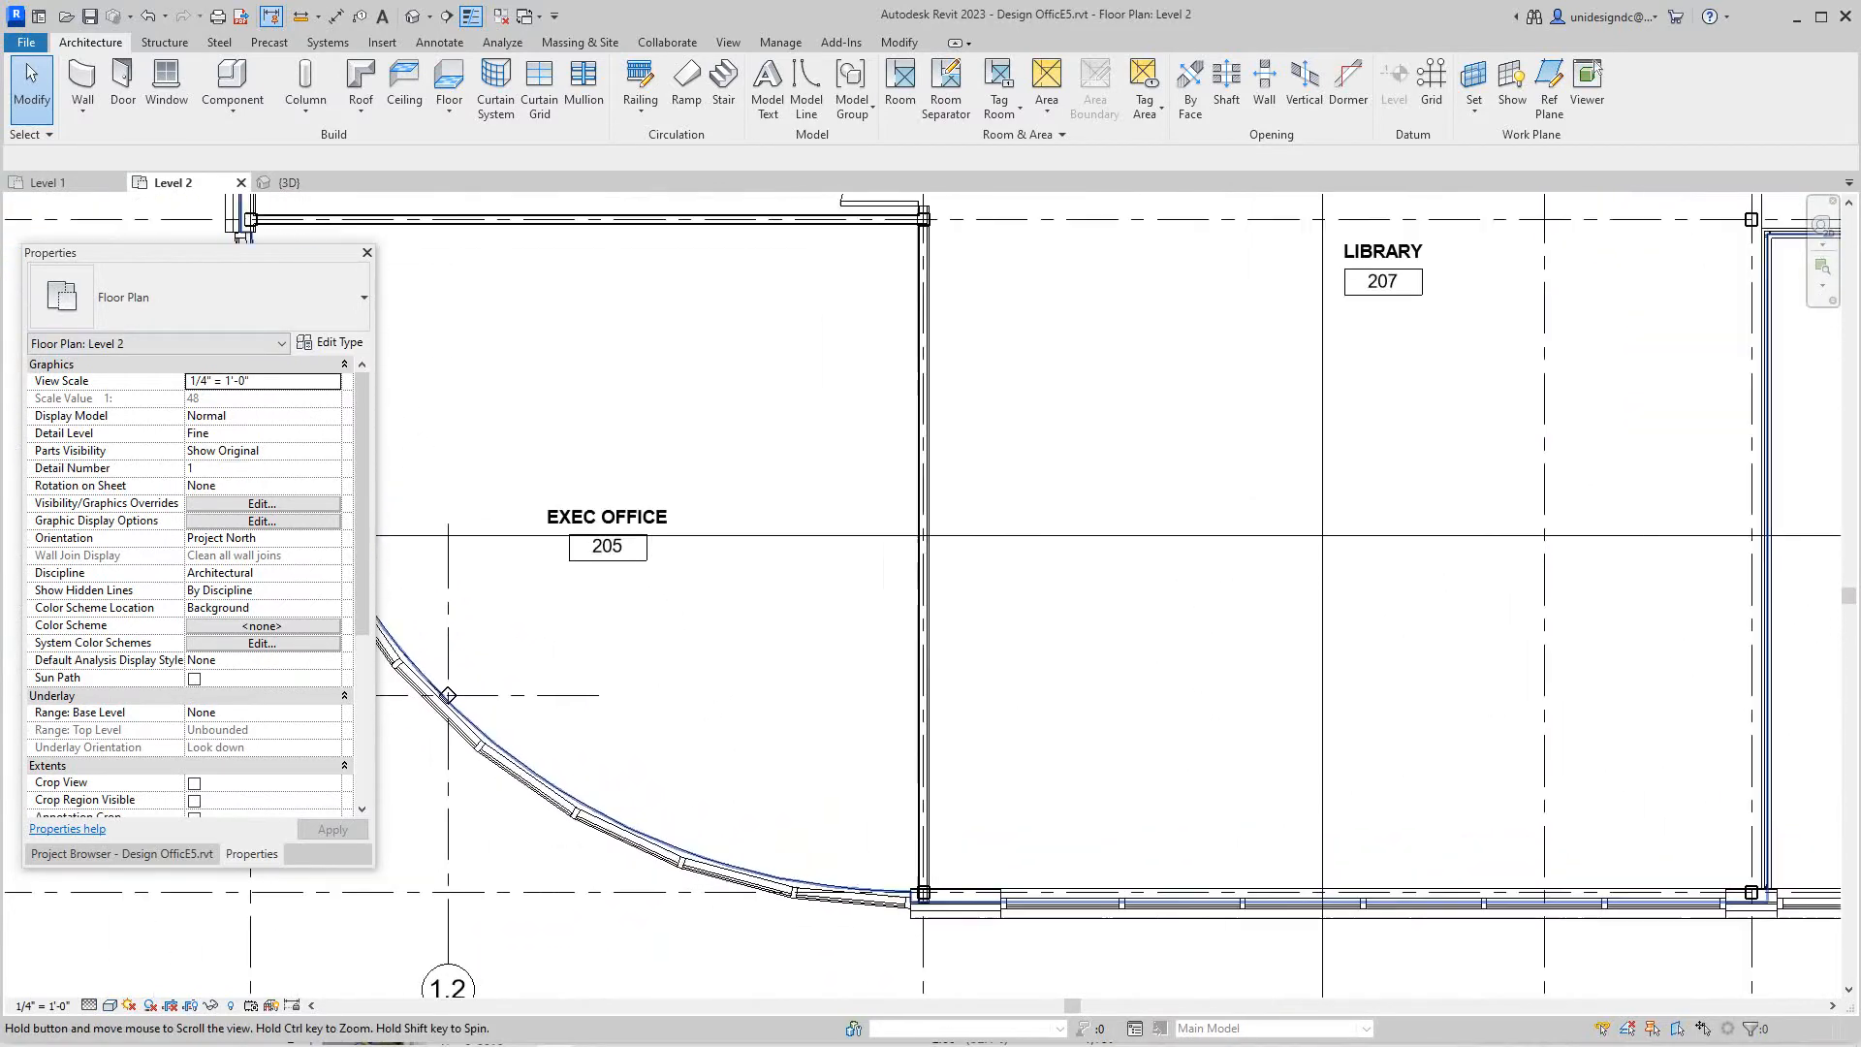
click(918, 582)
middle_drag(931, 582, 990, 640)
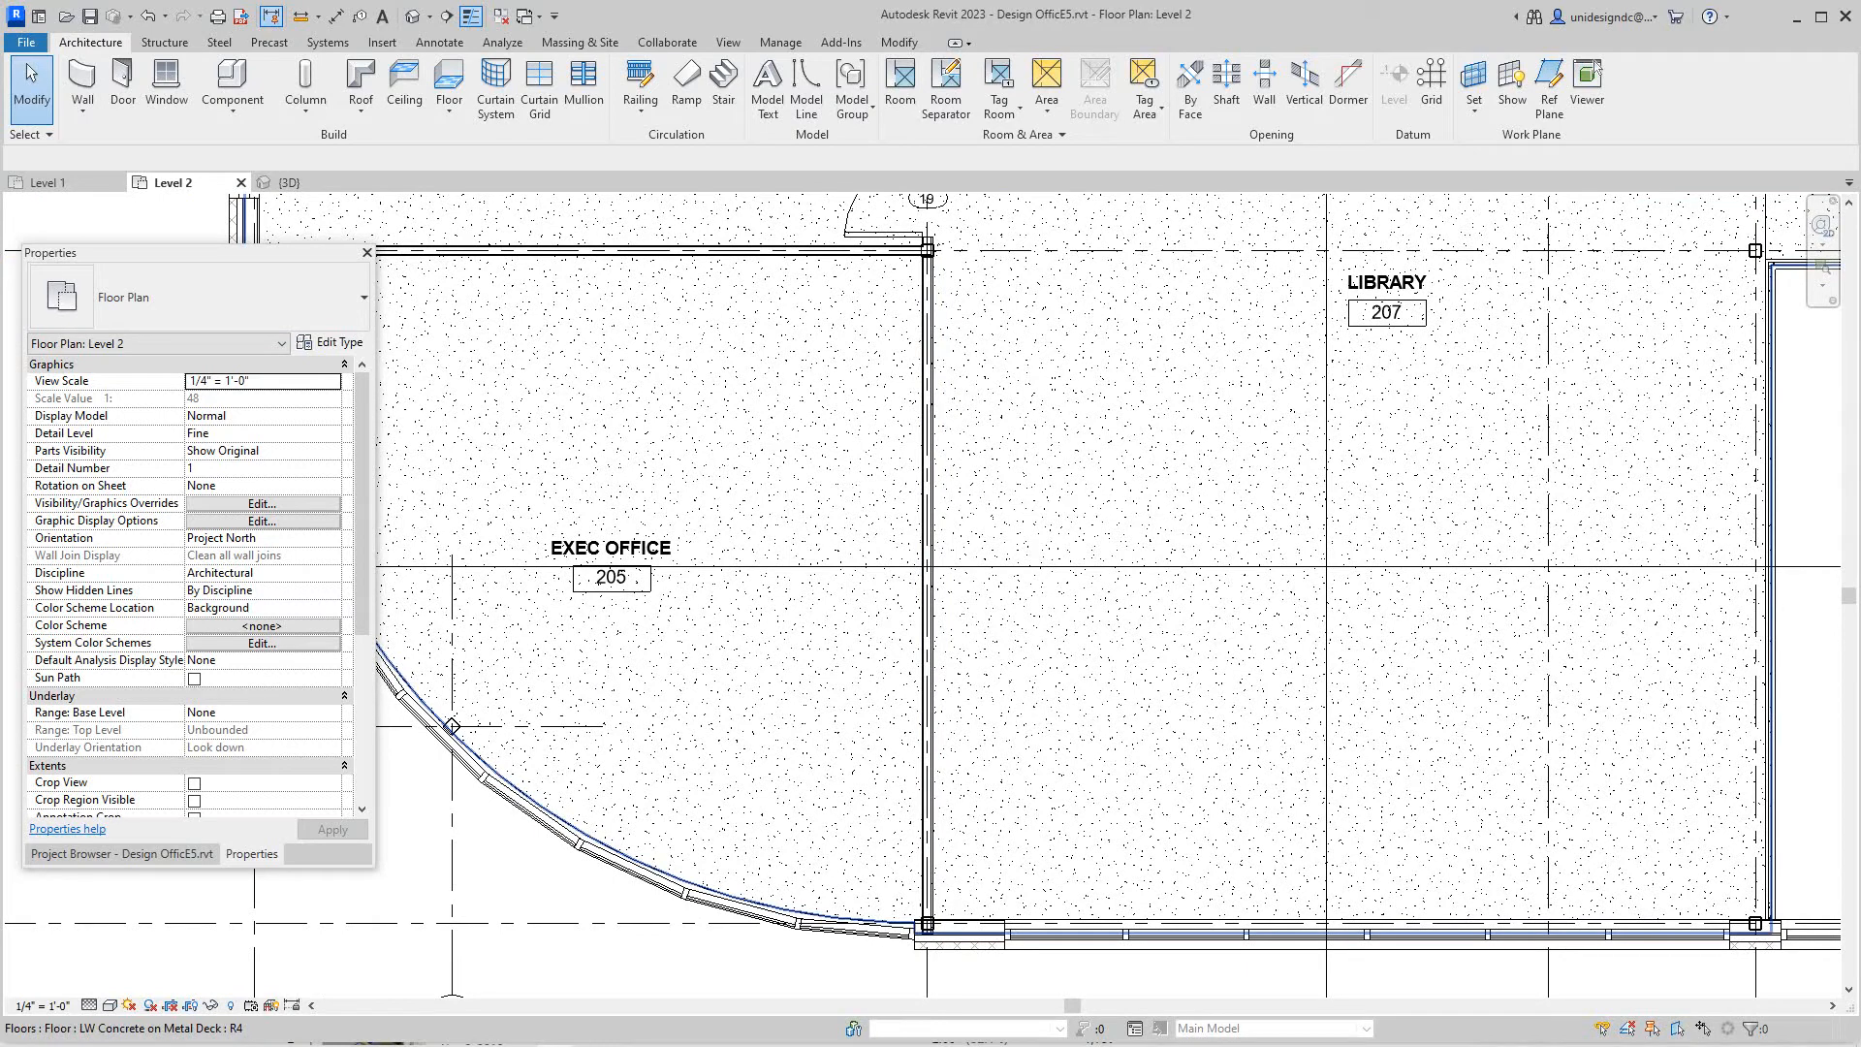
scroll(929, 436, up, 3)
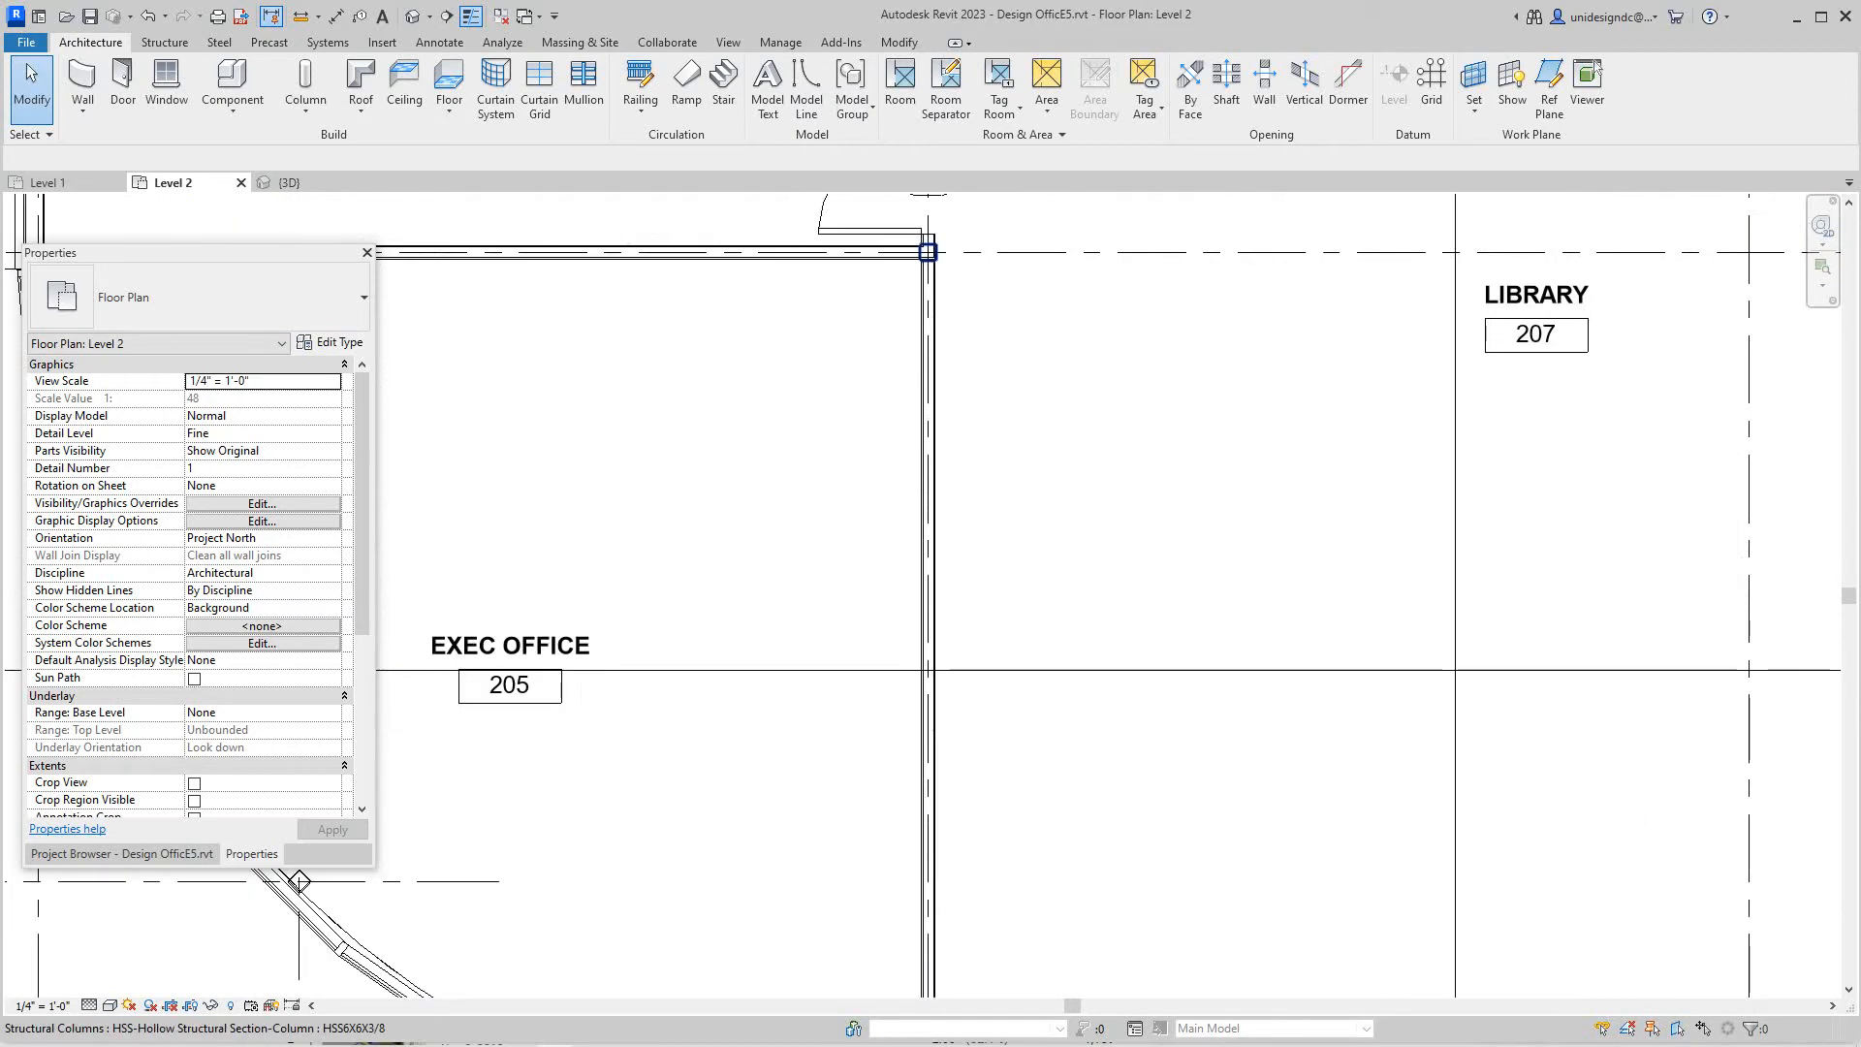
scroll(929, 436, up, 3)
scroll(917, 436, down, 3)
scroll(918, 436, down, 5)
scroll(918, 436, up, 1)
middle_drag(931, 510, 940, 574)
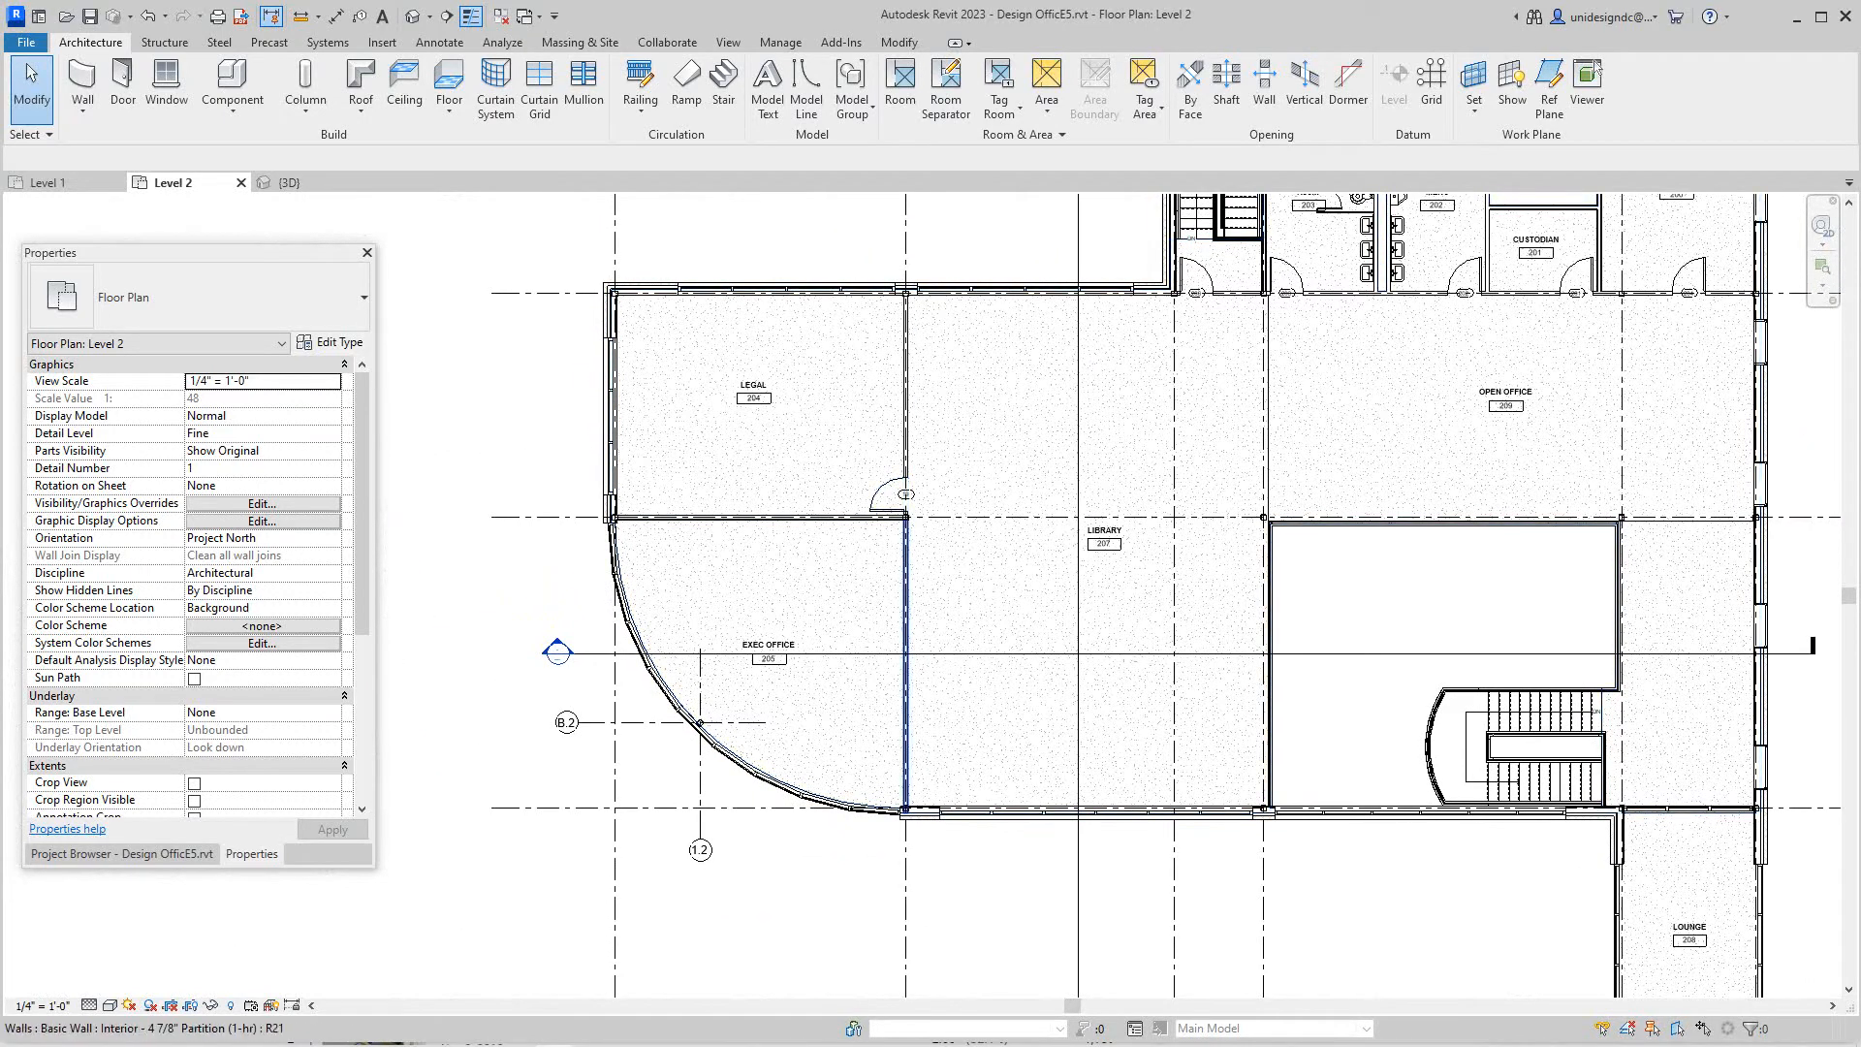
scroll(931, 611, up, 2)
scroll(931, 611, up, 1)
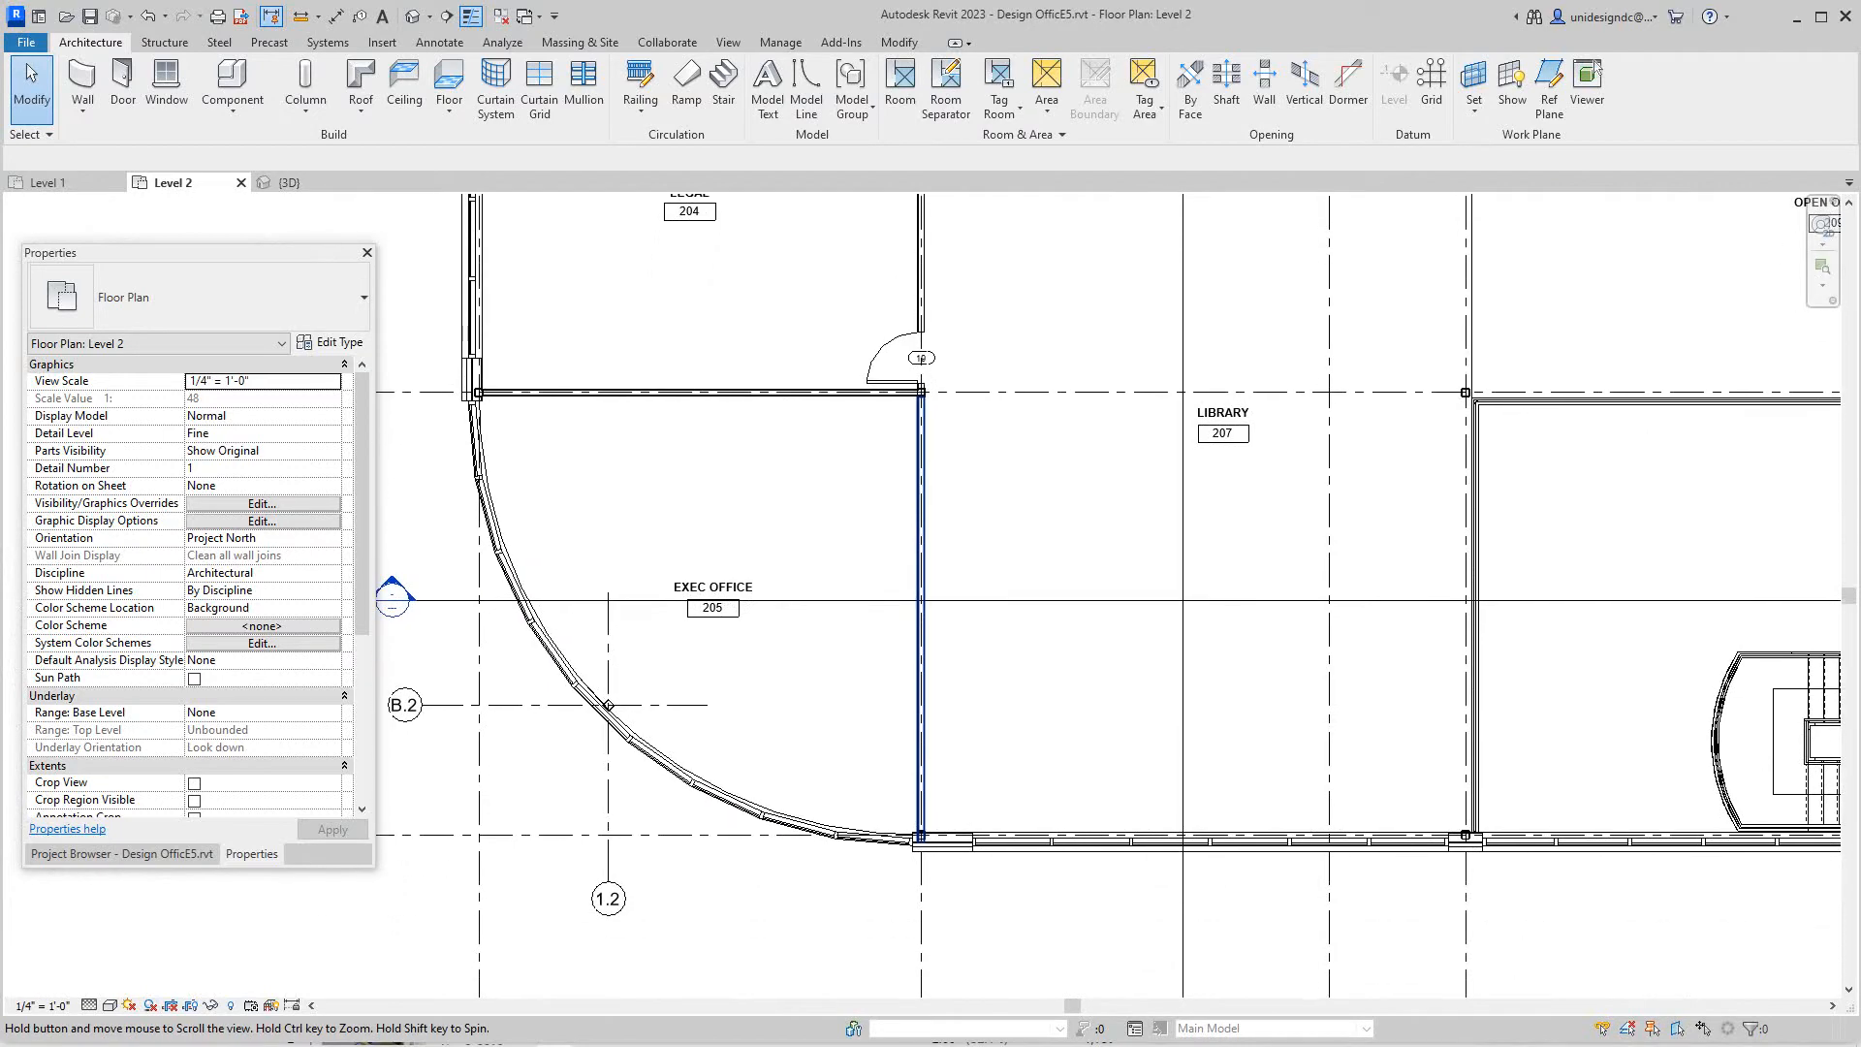
scroll(924, 479, down, 2)
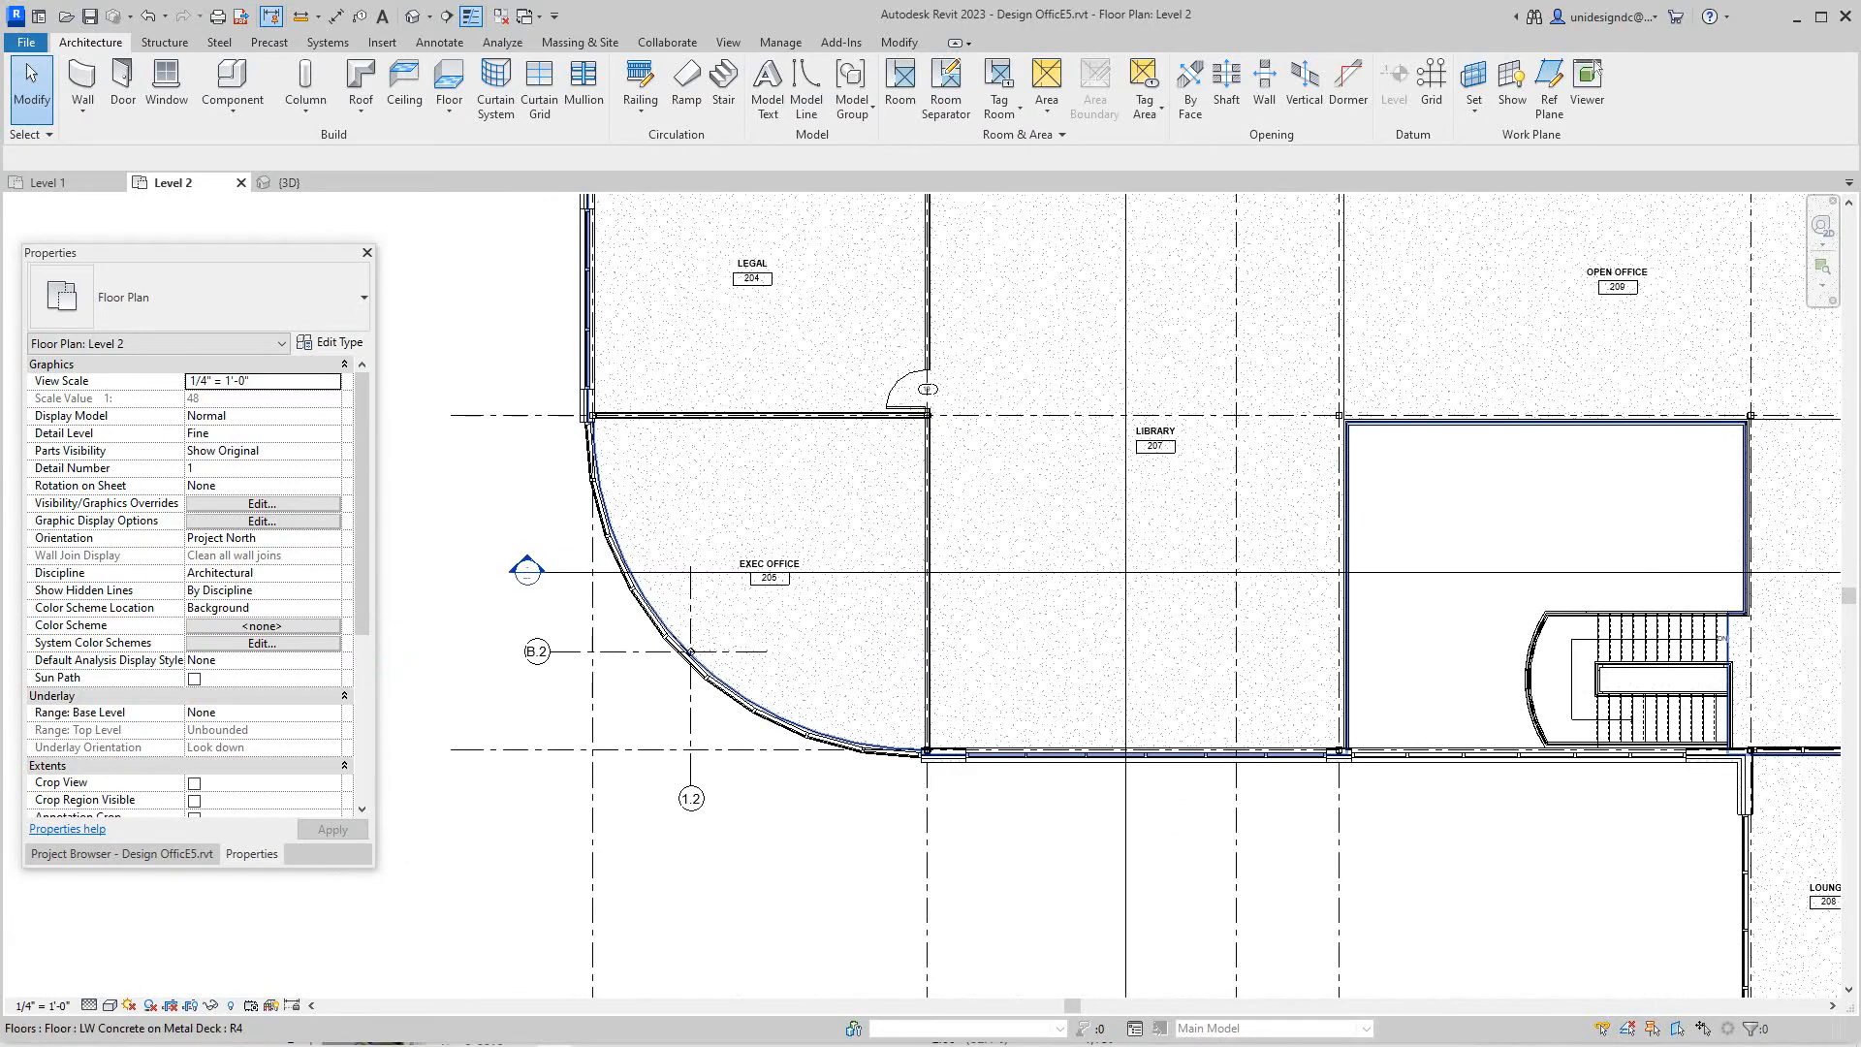
scroll(924, 480, up, 2)
scroll(931, 437, up, 1)
scroll(931, 436, up, 1)
scroll(931, 436, up, 1)
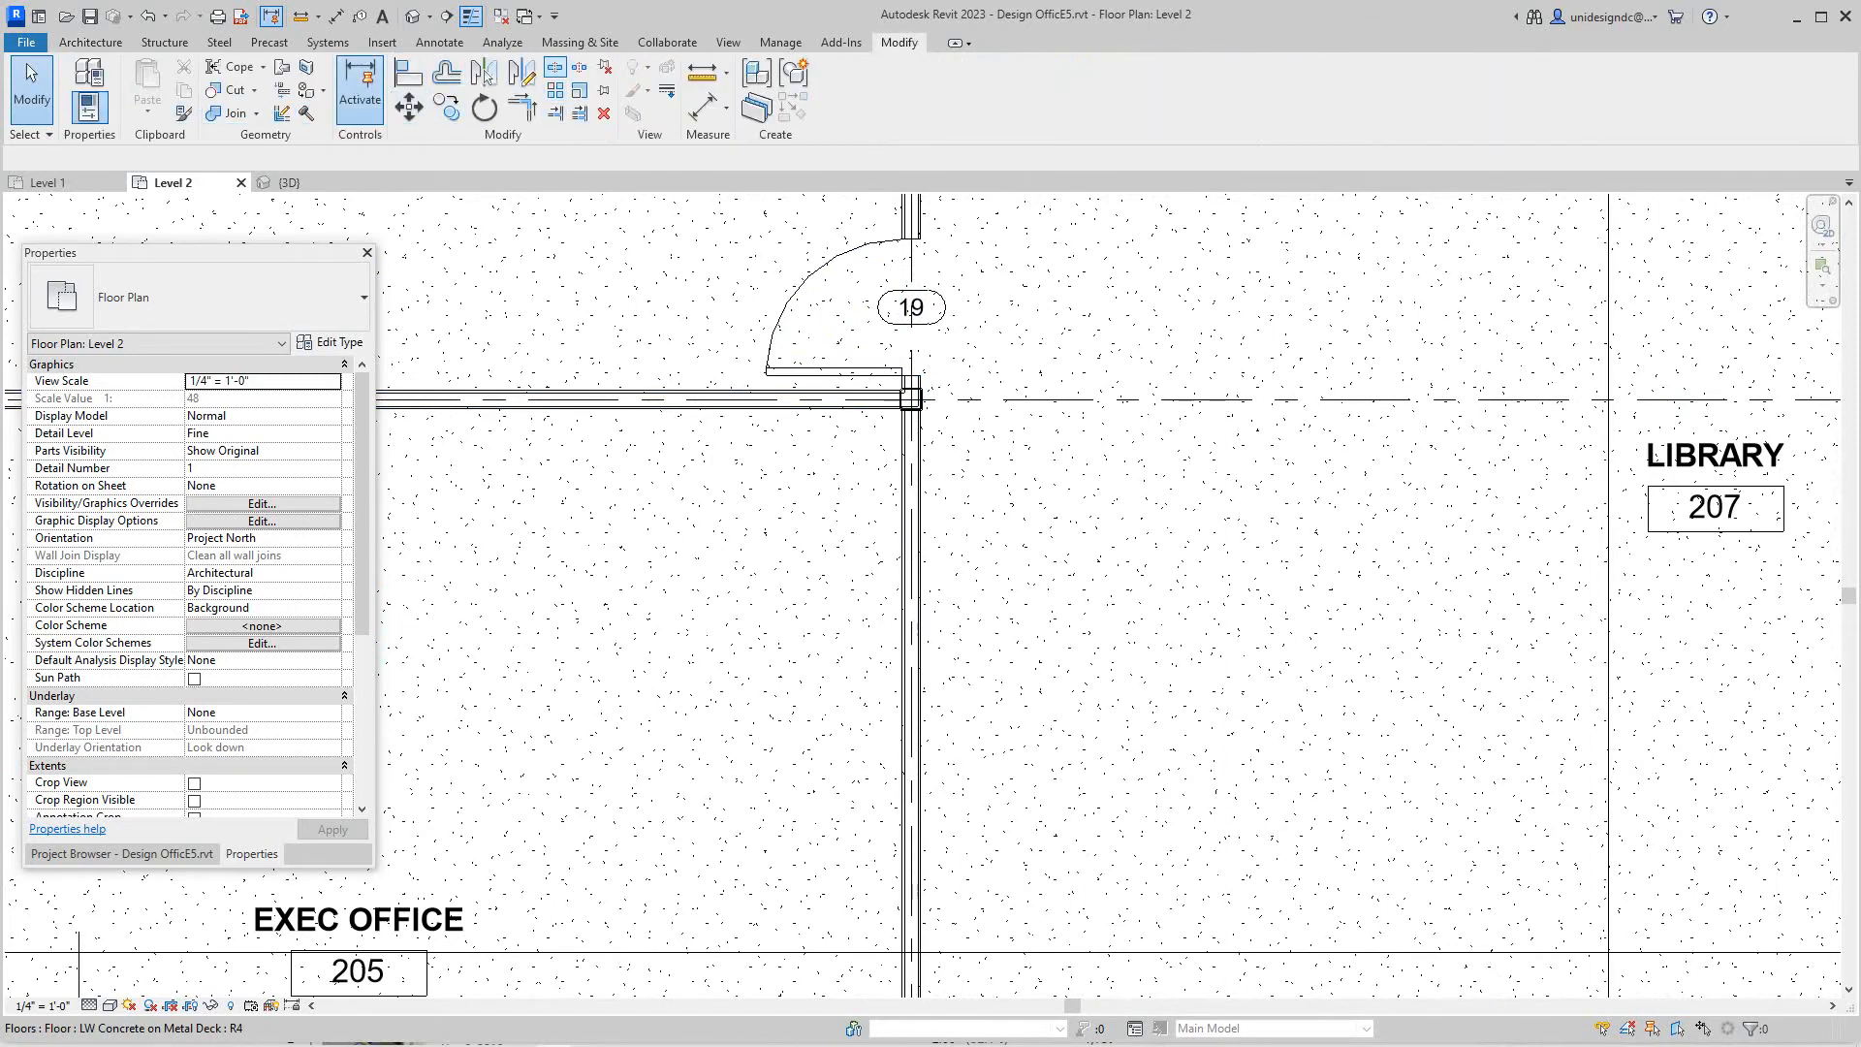
key(s)
key(l)
scroll(903, 407, up, 1)
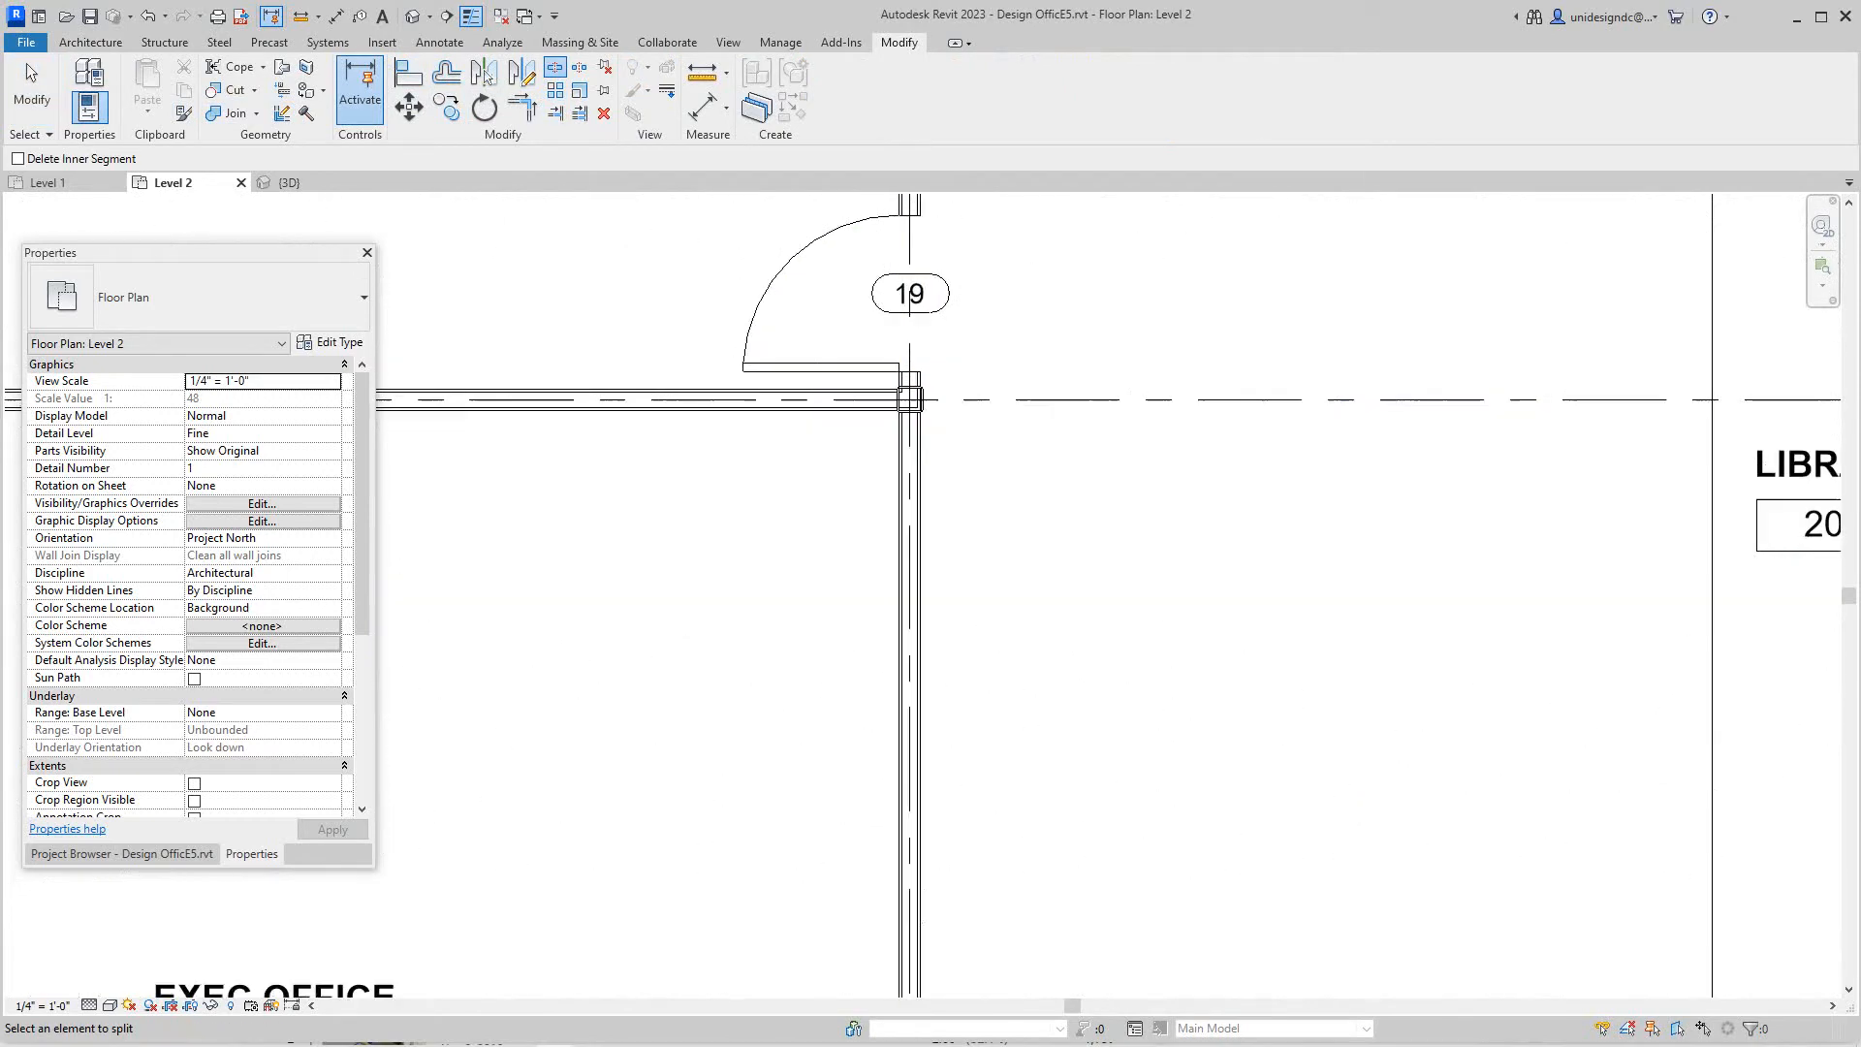
scroll(903, 408, down, 1)
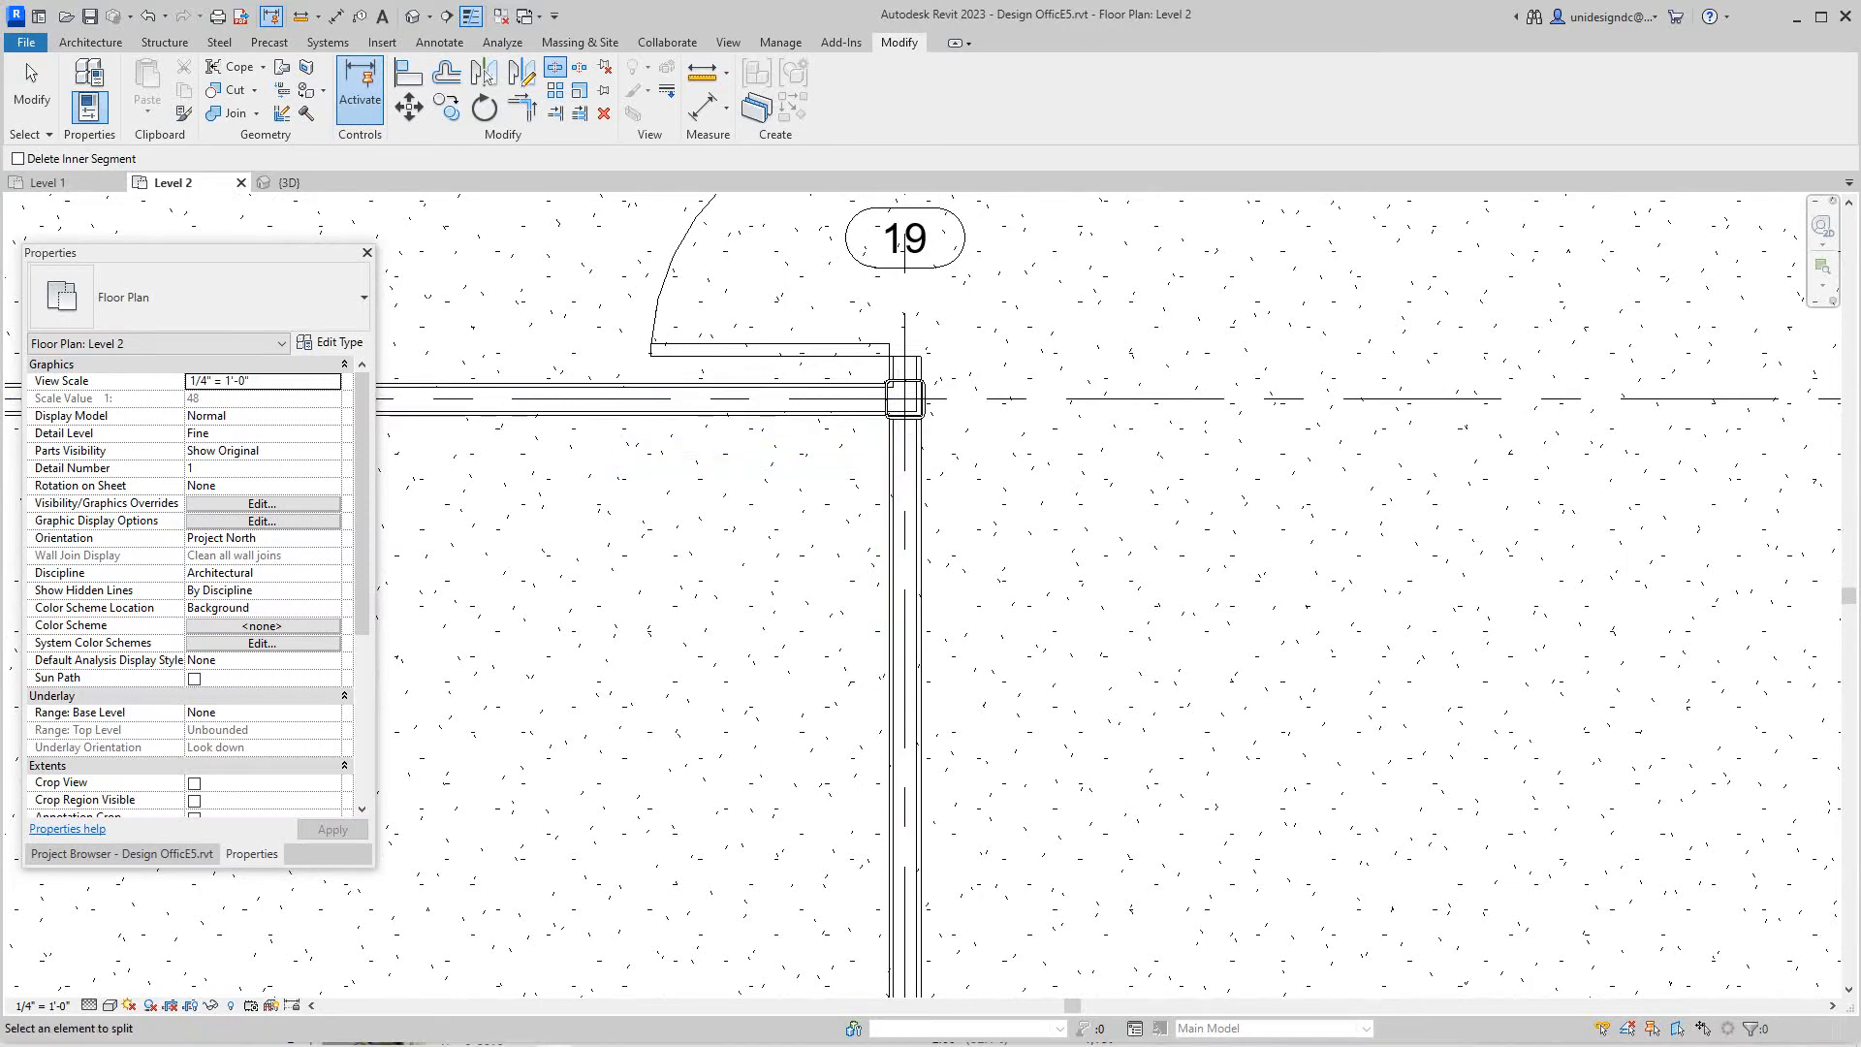
key(Escape)
scroll(902, 393, up, 1)
scroll(902, 408, down, 2)
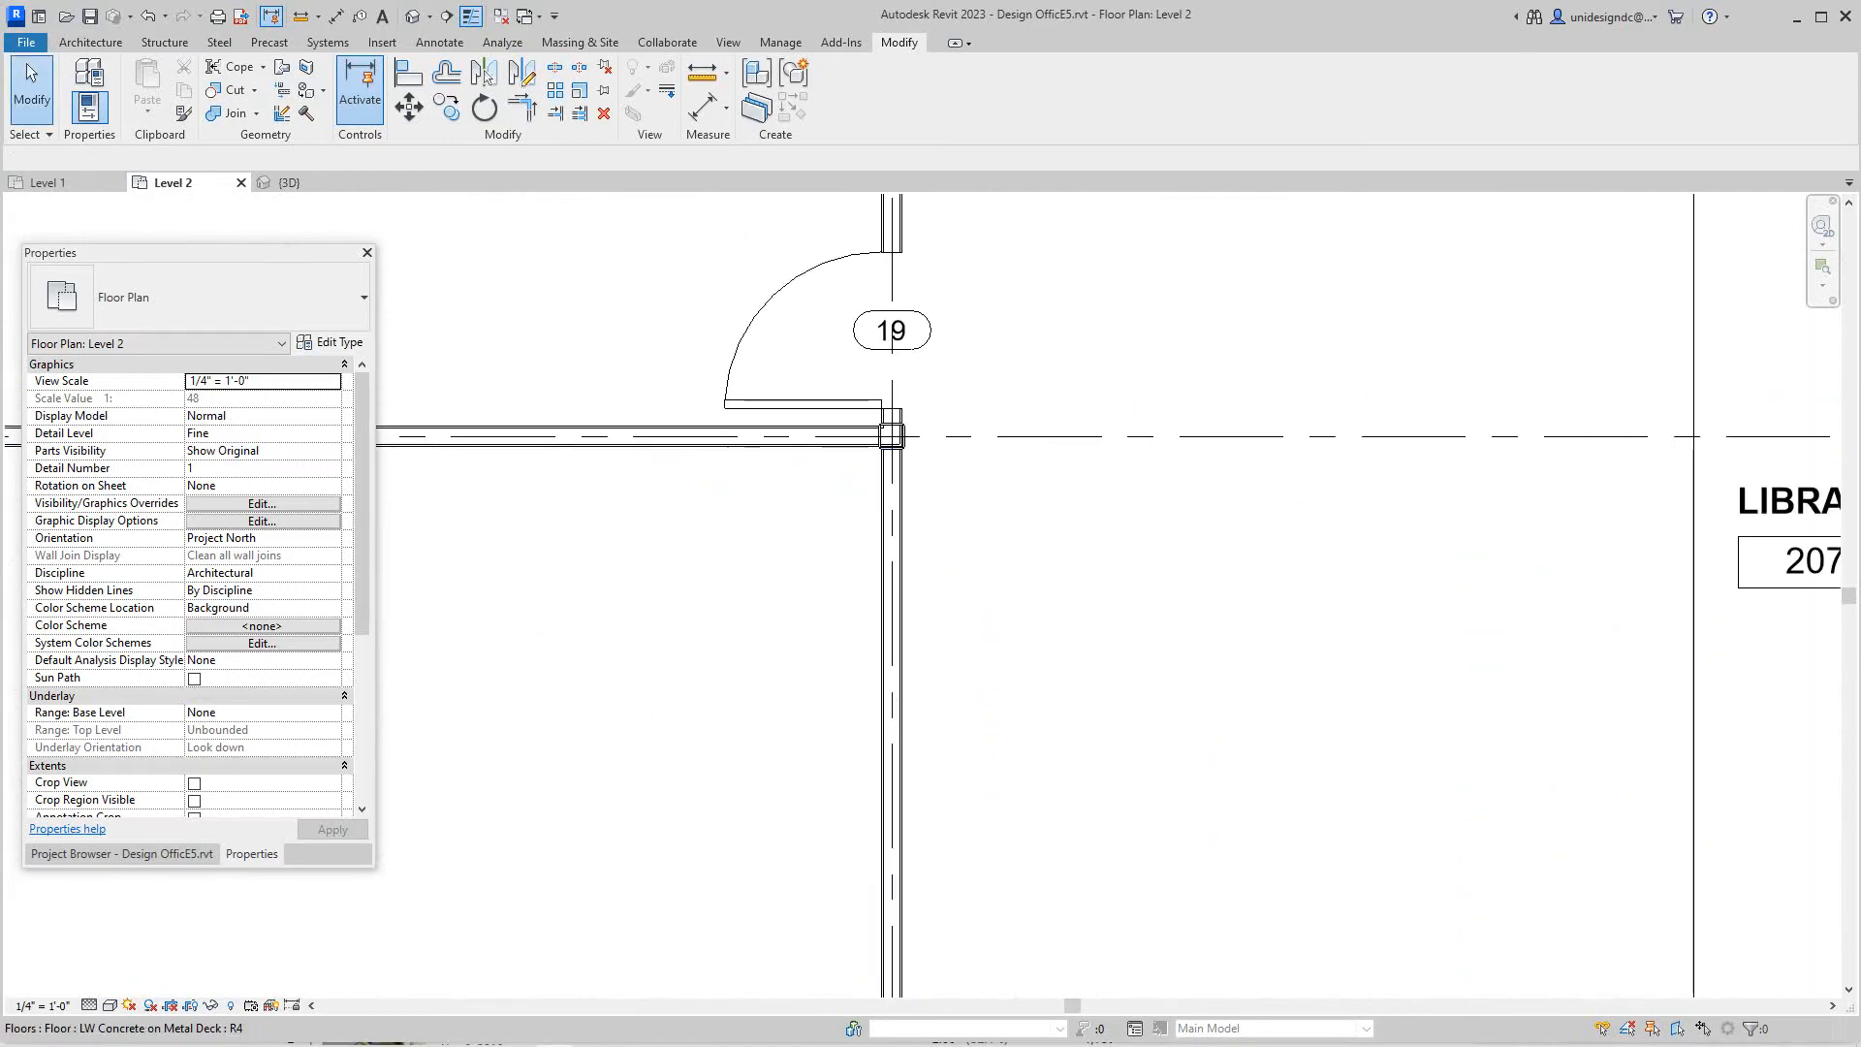
scroll(901, 407, down, 1)
scroll(901, 407, down, 1)
scroll(902, 408, down, 1)
scroll(887, 436, up, 1)
scroll(888, 437, up, 2)
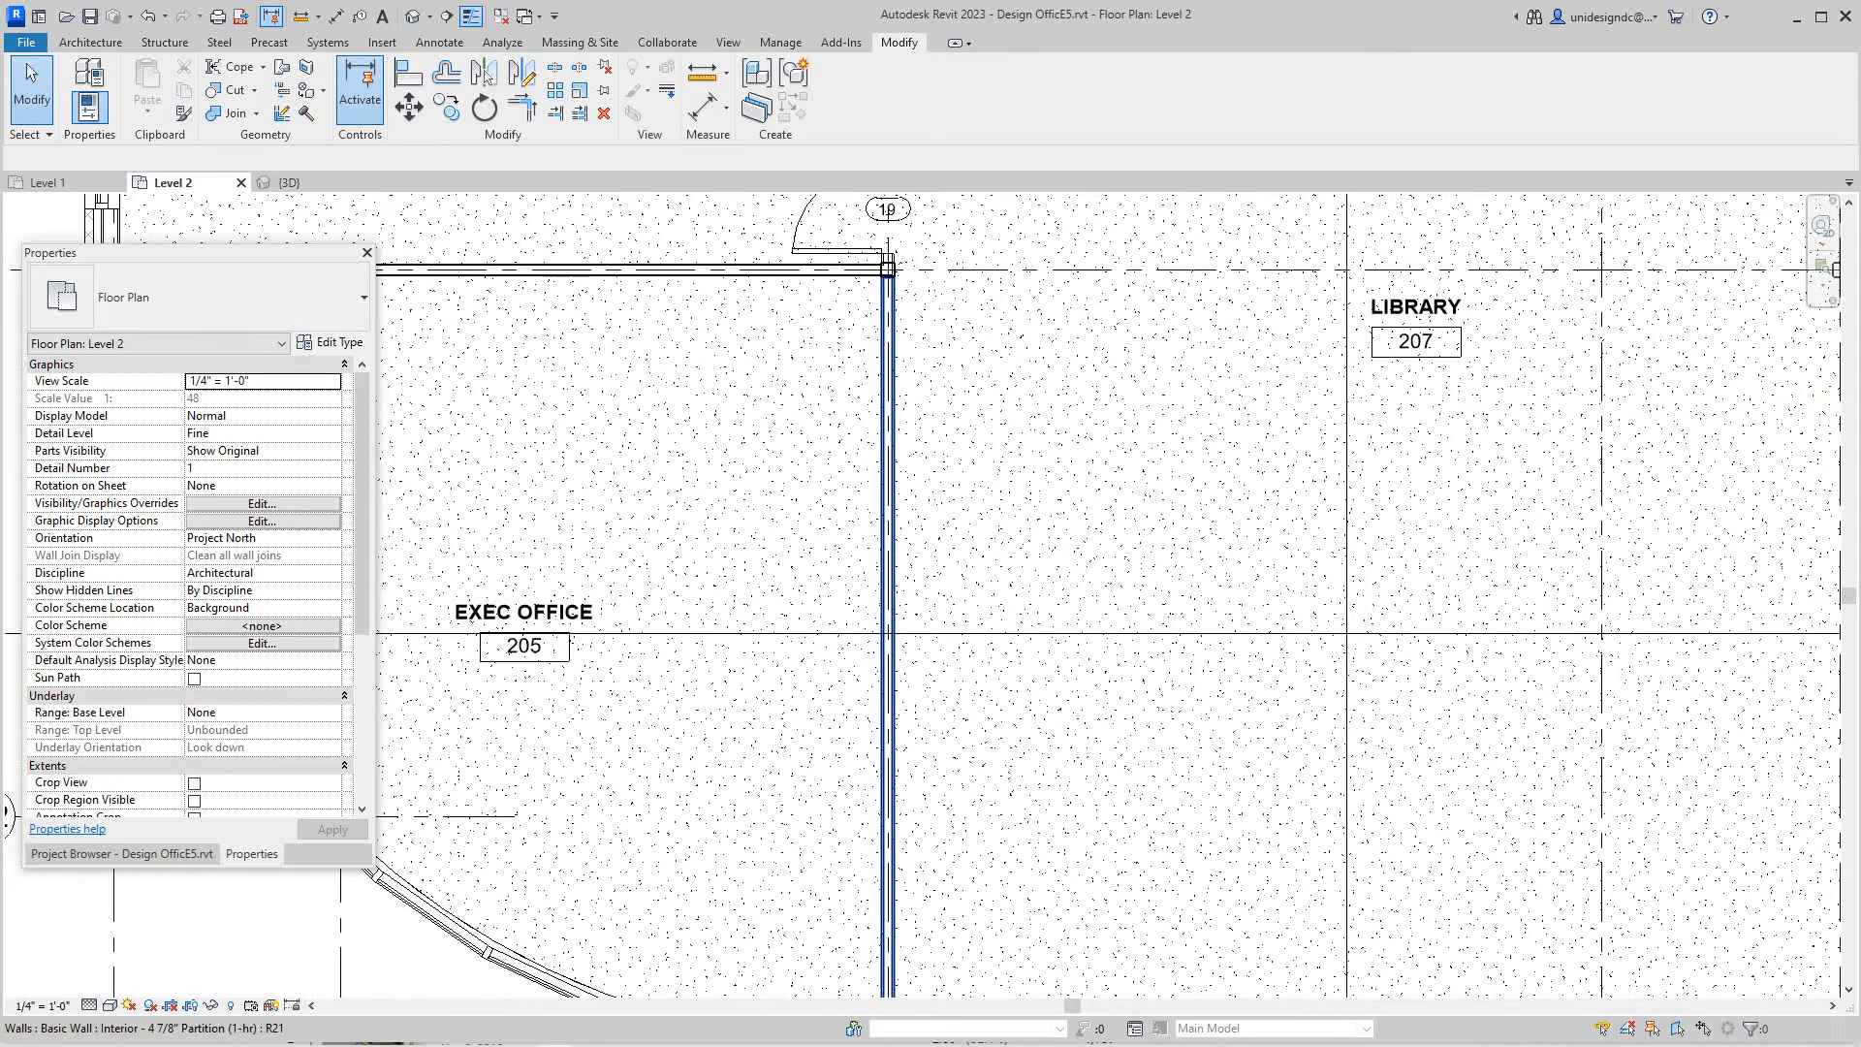
scroll(884, 292, up, 2)
middle_drag(884, 255, 894, 438)
scroll(872, 277, up, 2)
scroll(894, 436, down, 1)
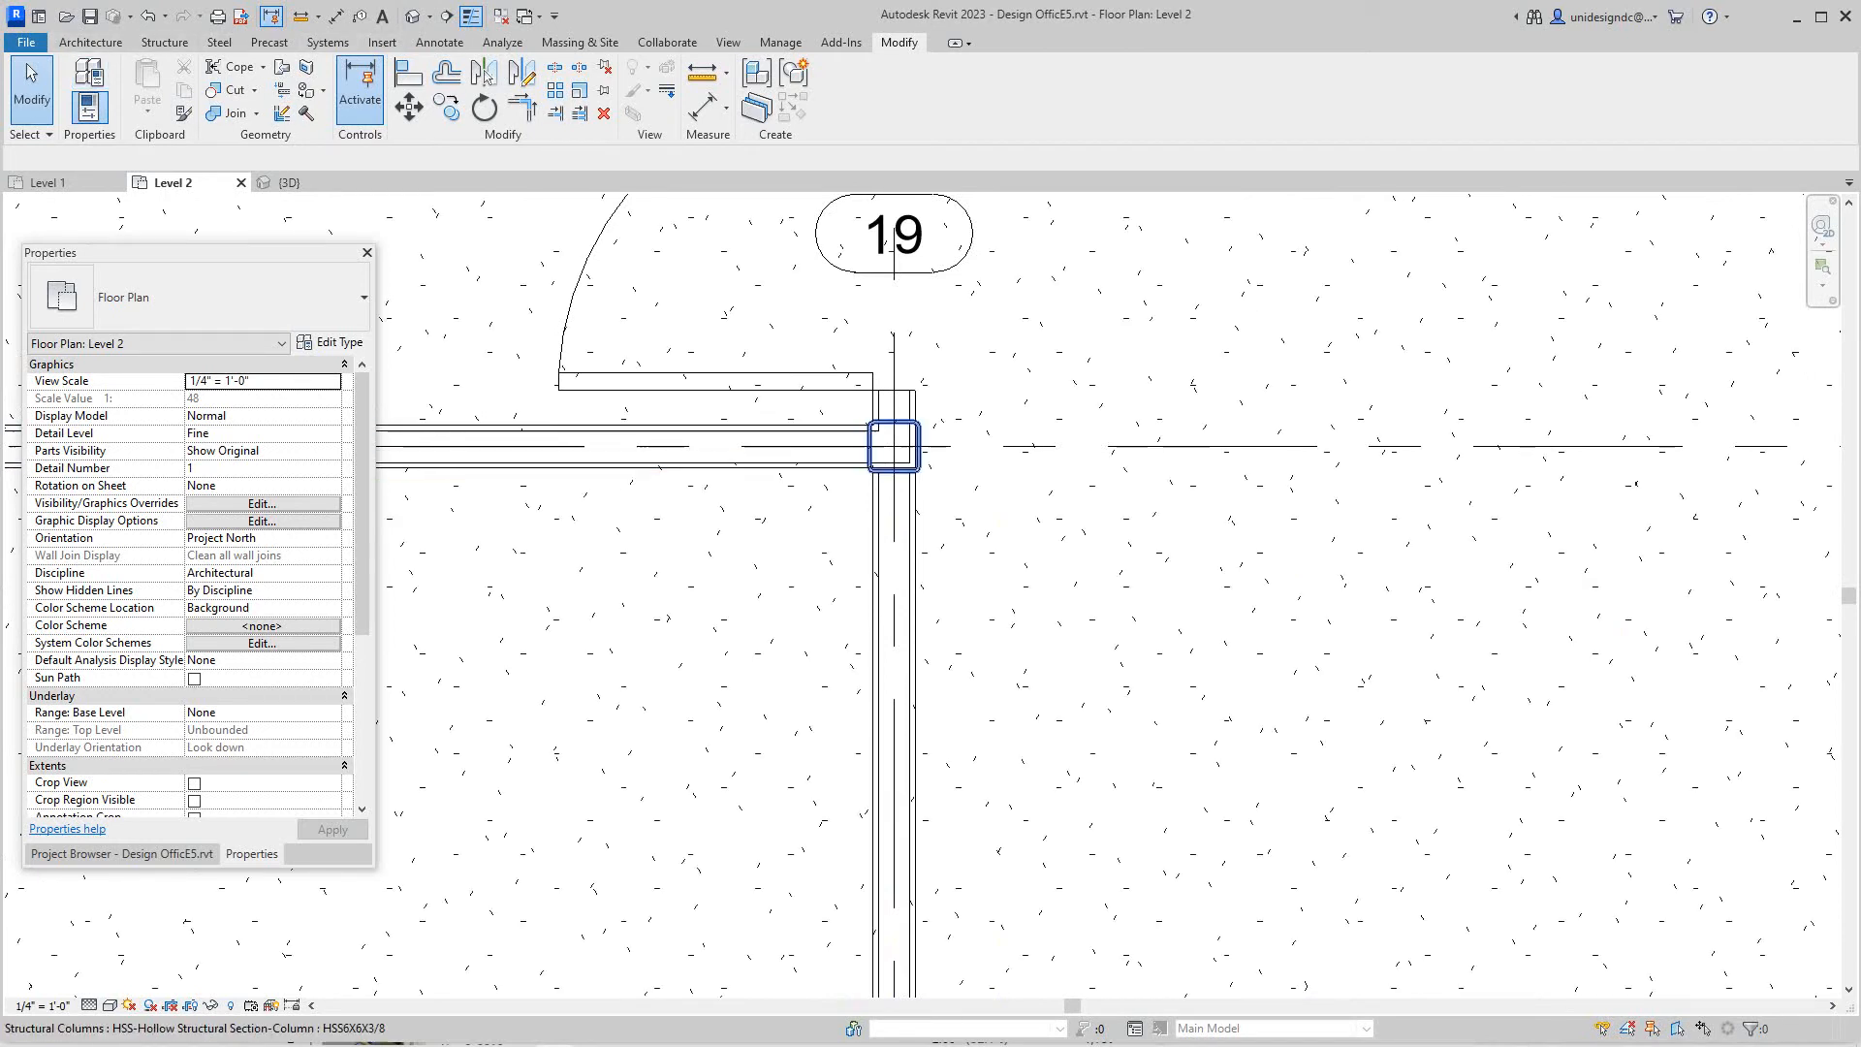
scroll(895, 444, down, 1)
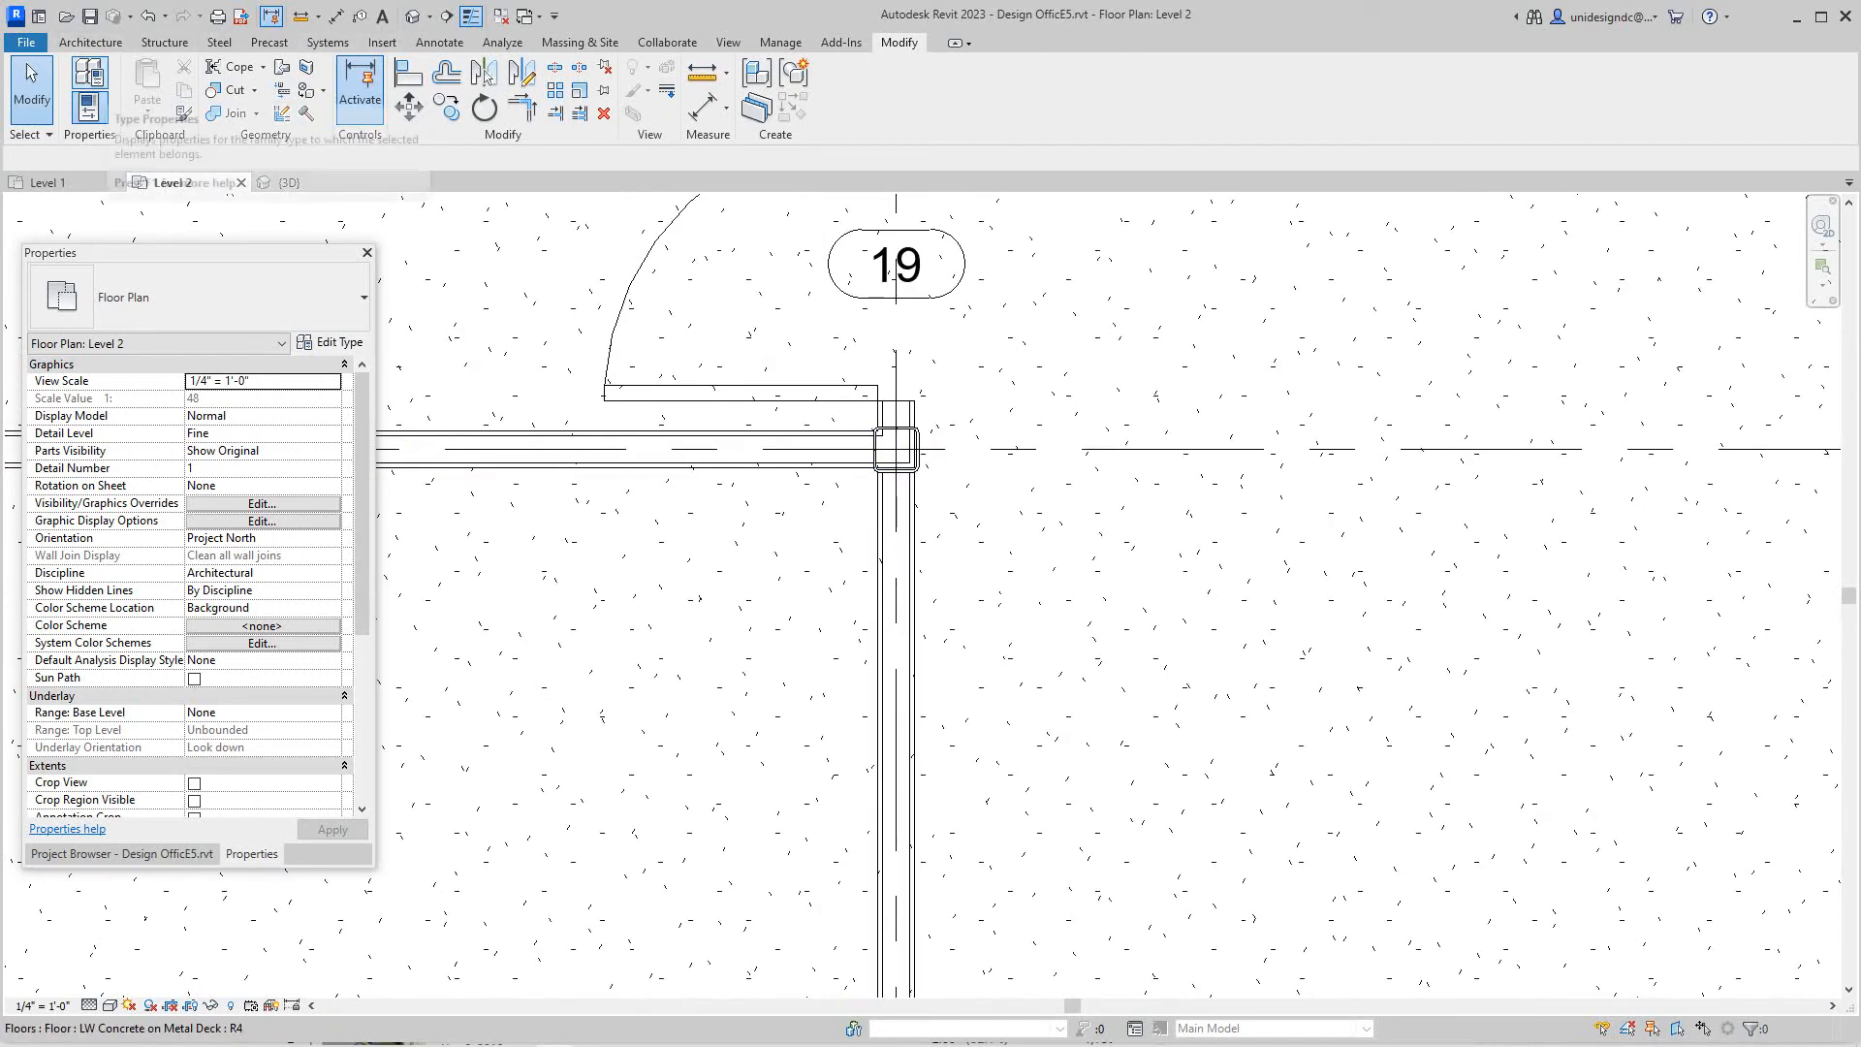
Place architectural columns at the door 19 wall corner and the Library's other wall intersections.
key(Escape)
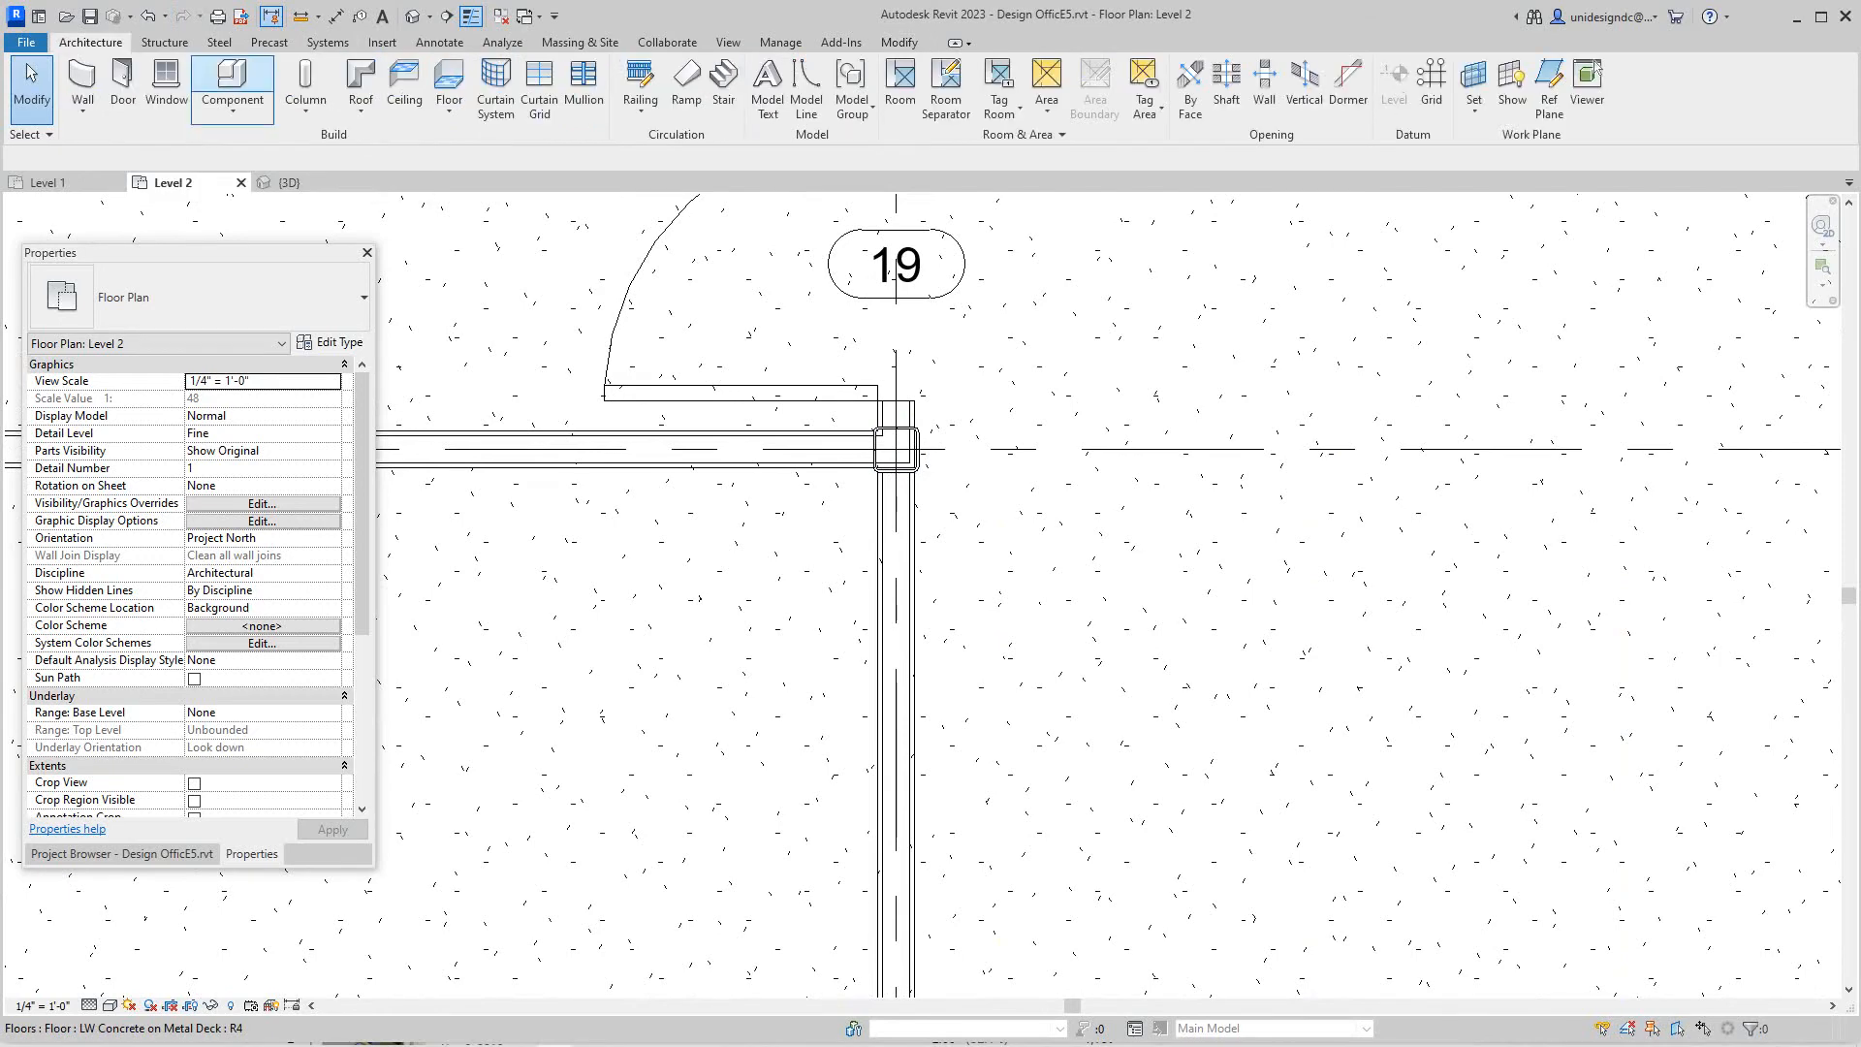
click(305, 117)
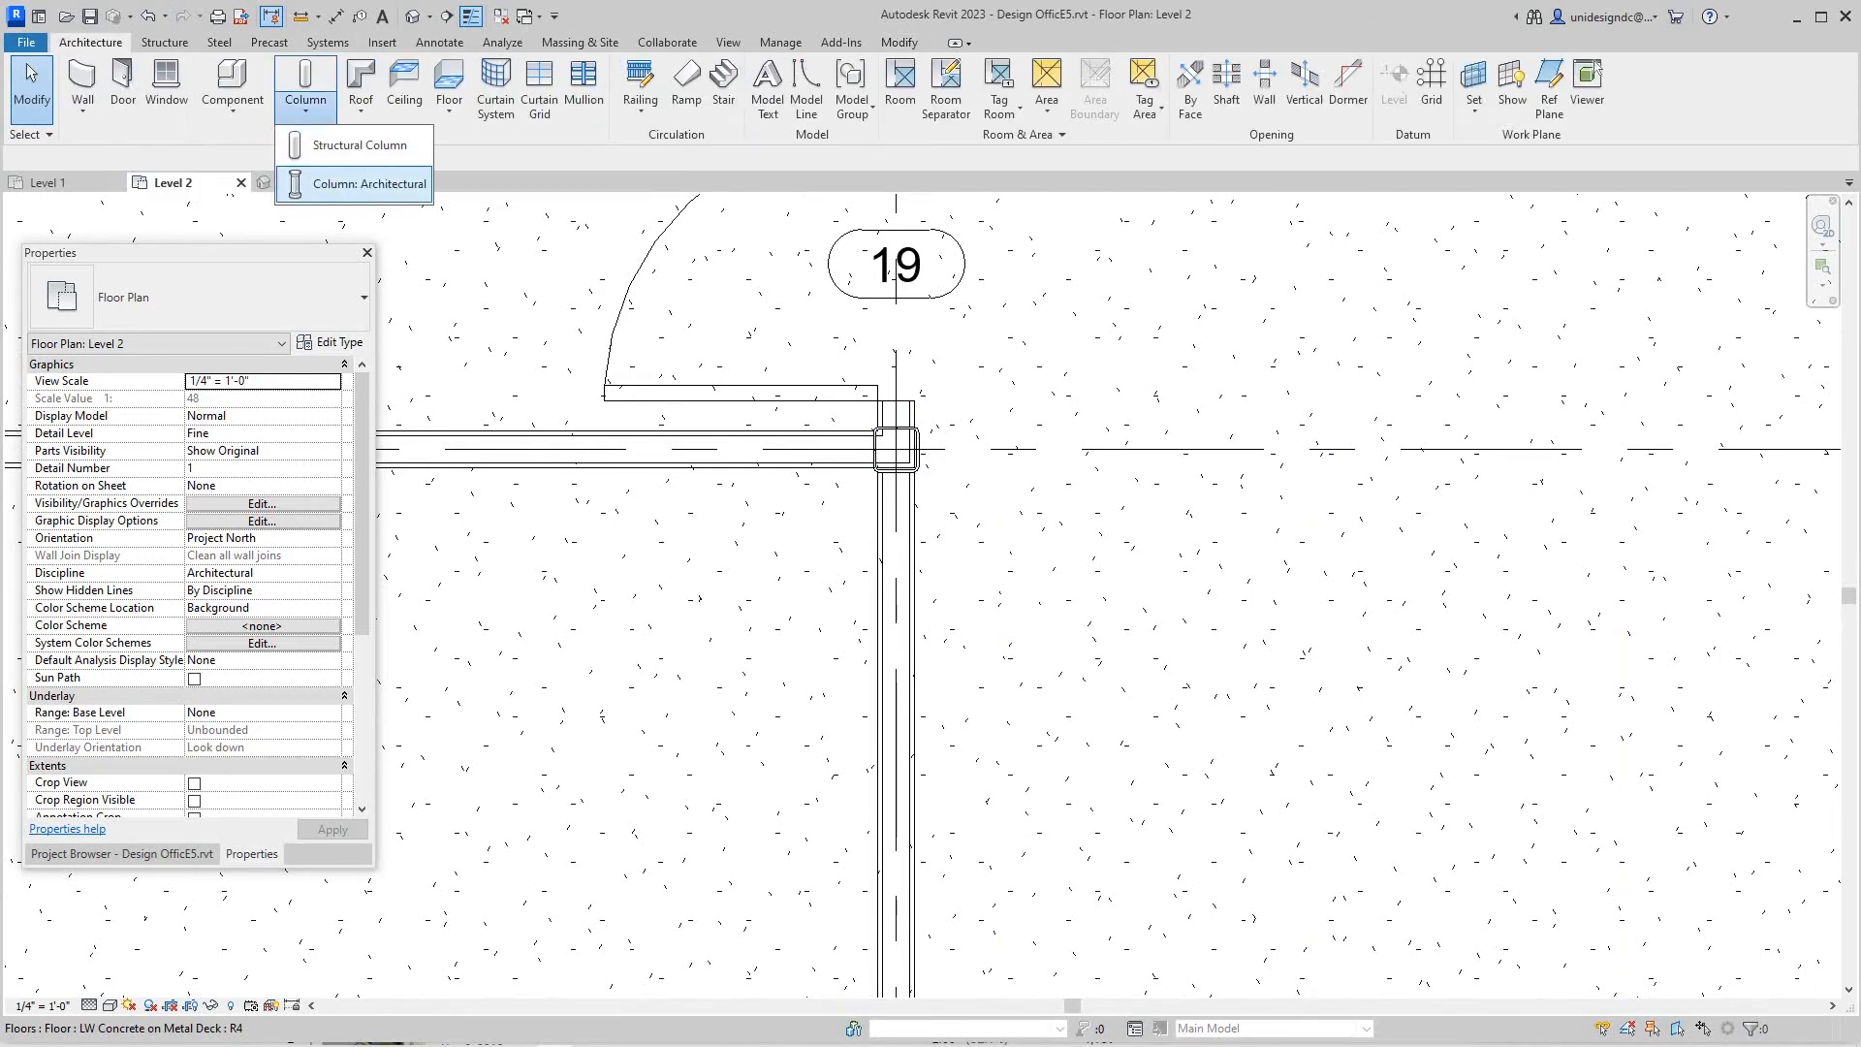
click(369, 185)
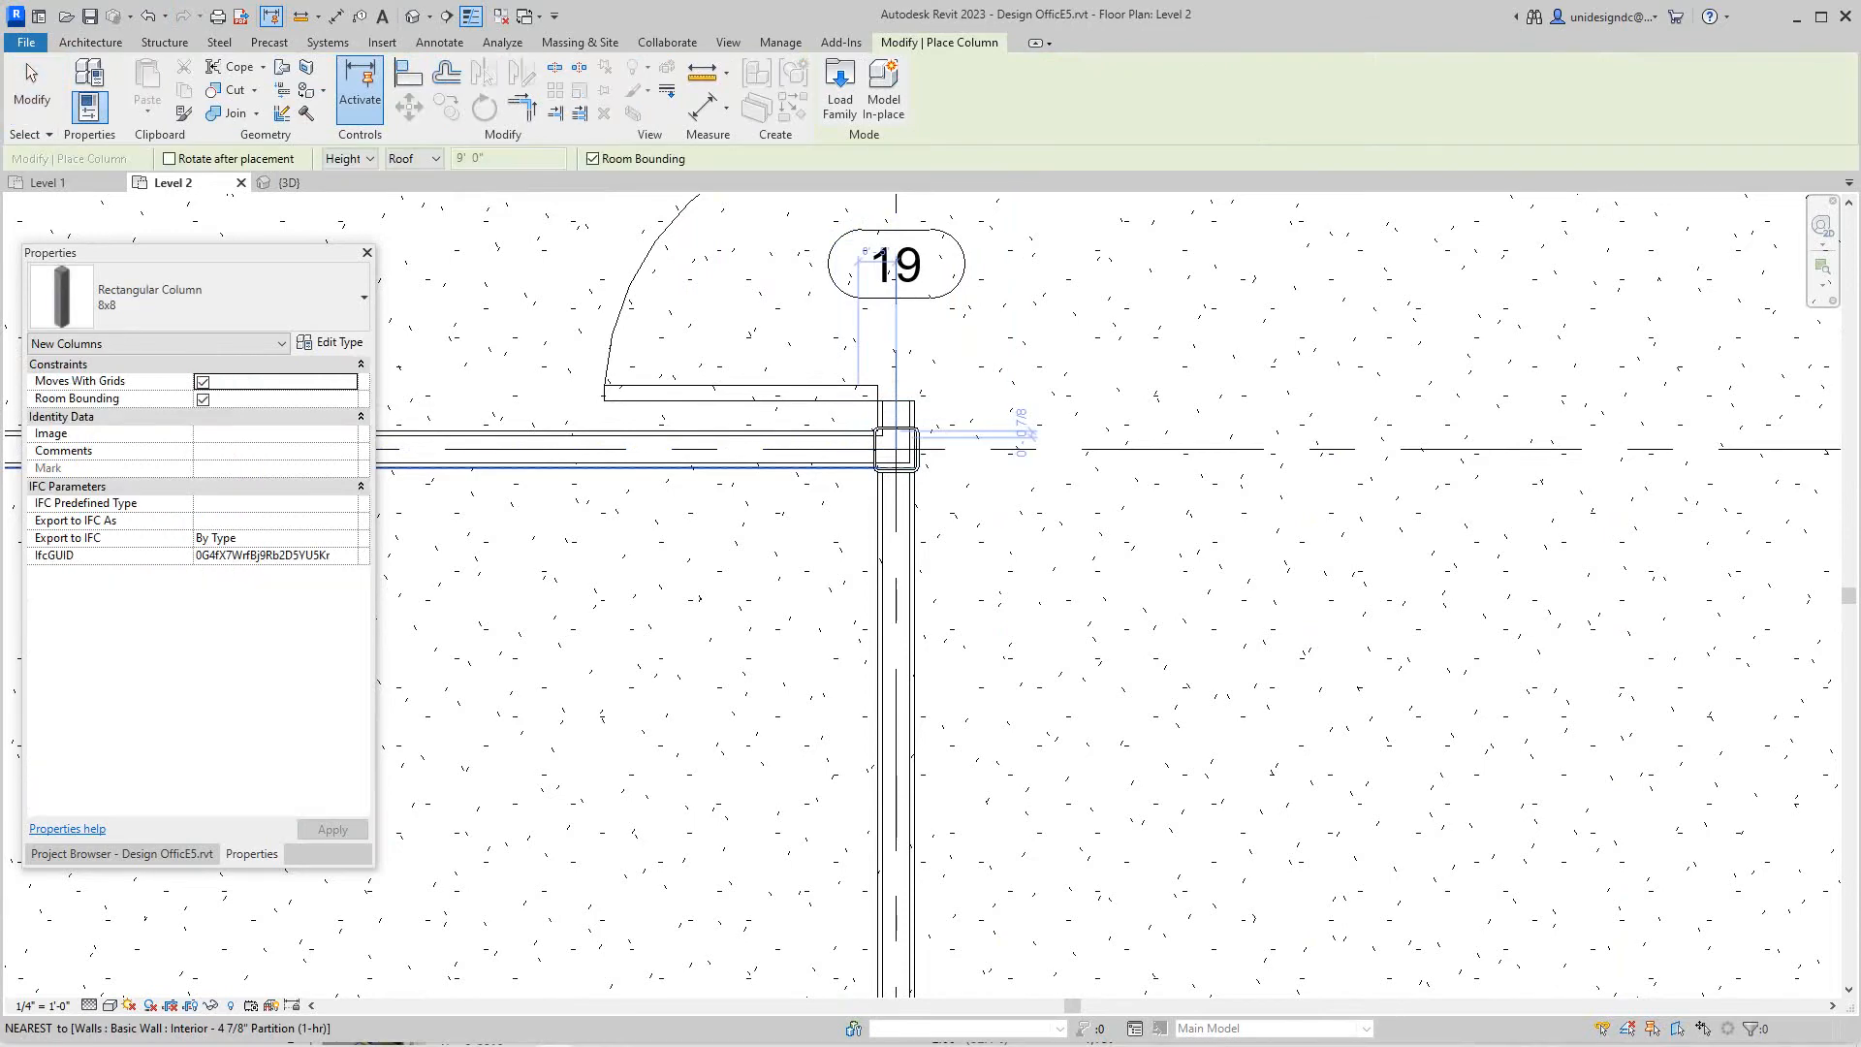
scroll(897, 438, up, 1)
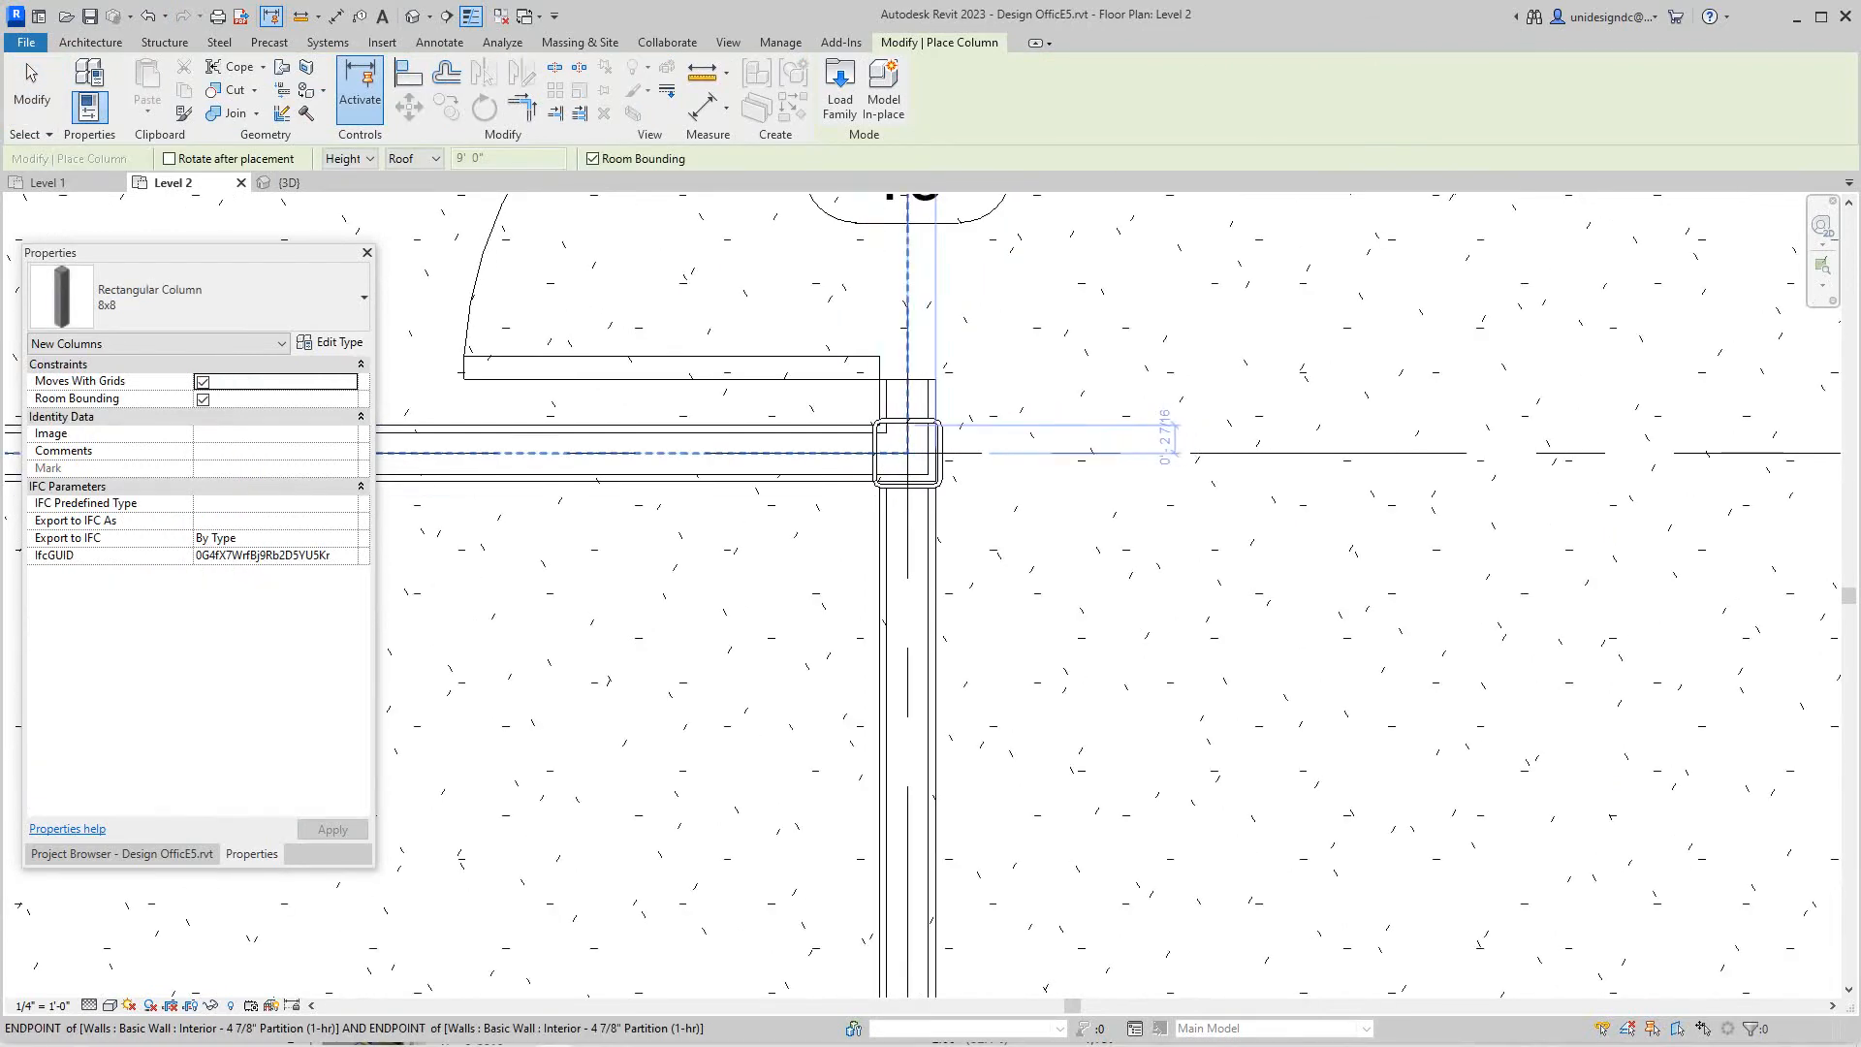
click(908, 451)
scroll(909, 452, down, 2)
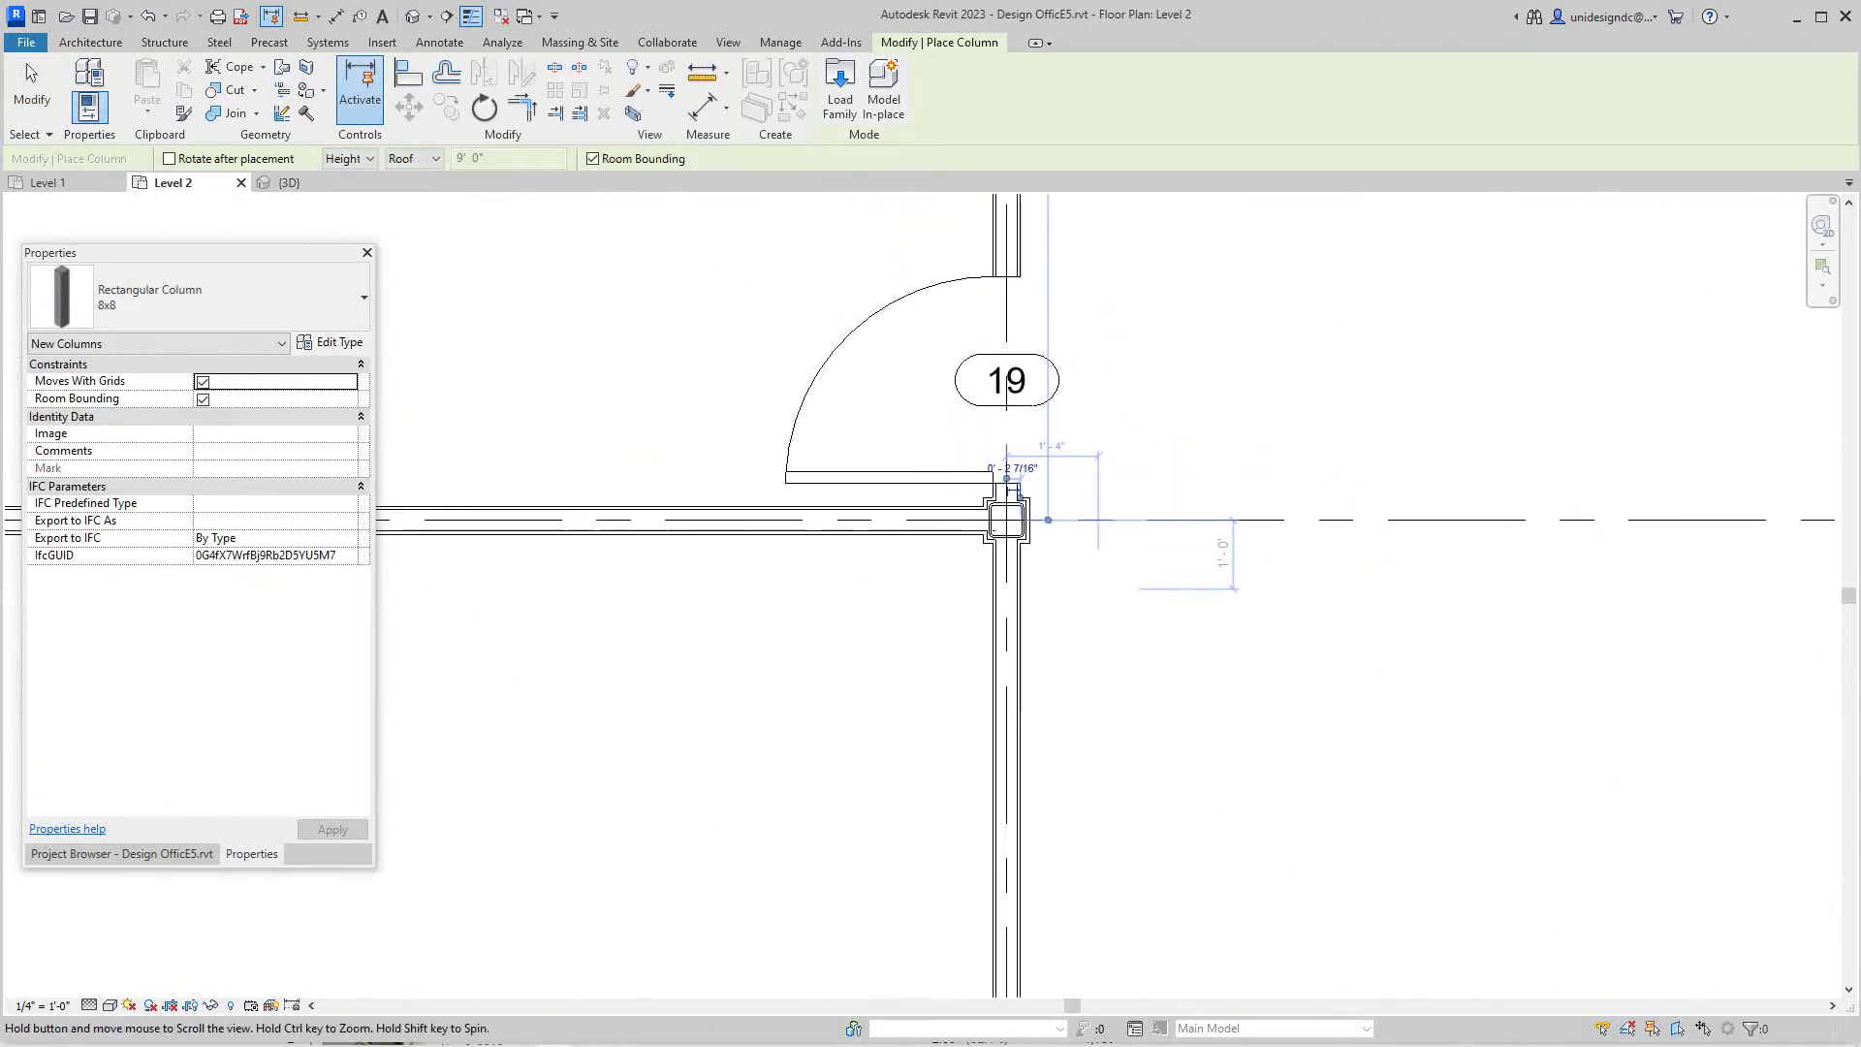
scroll(909, 450, down, 2)
scroll(931, 582, down, 2)
scroll(777, 564, up, 3)
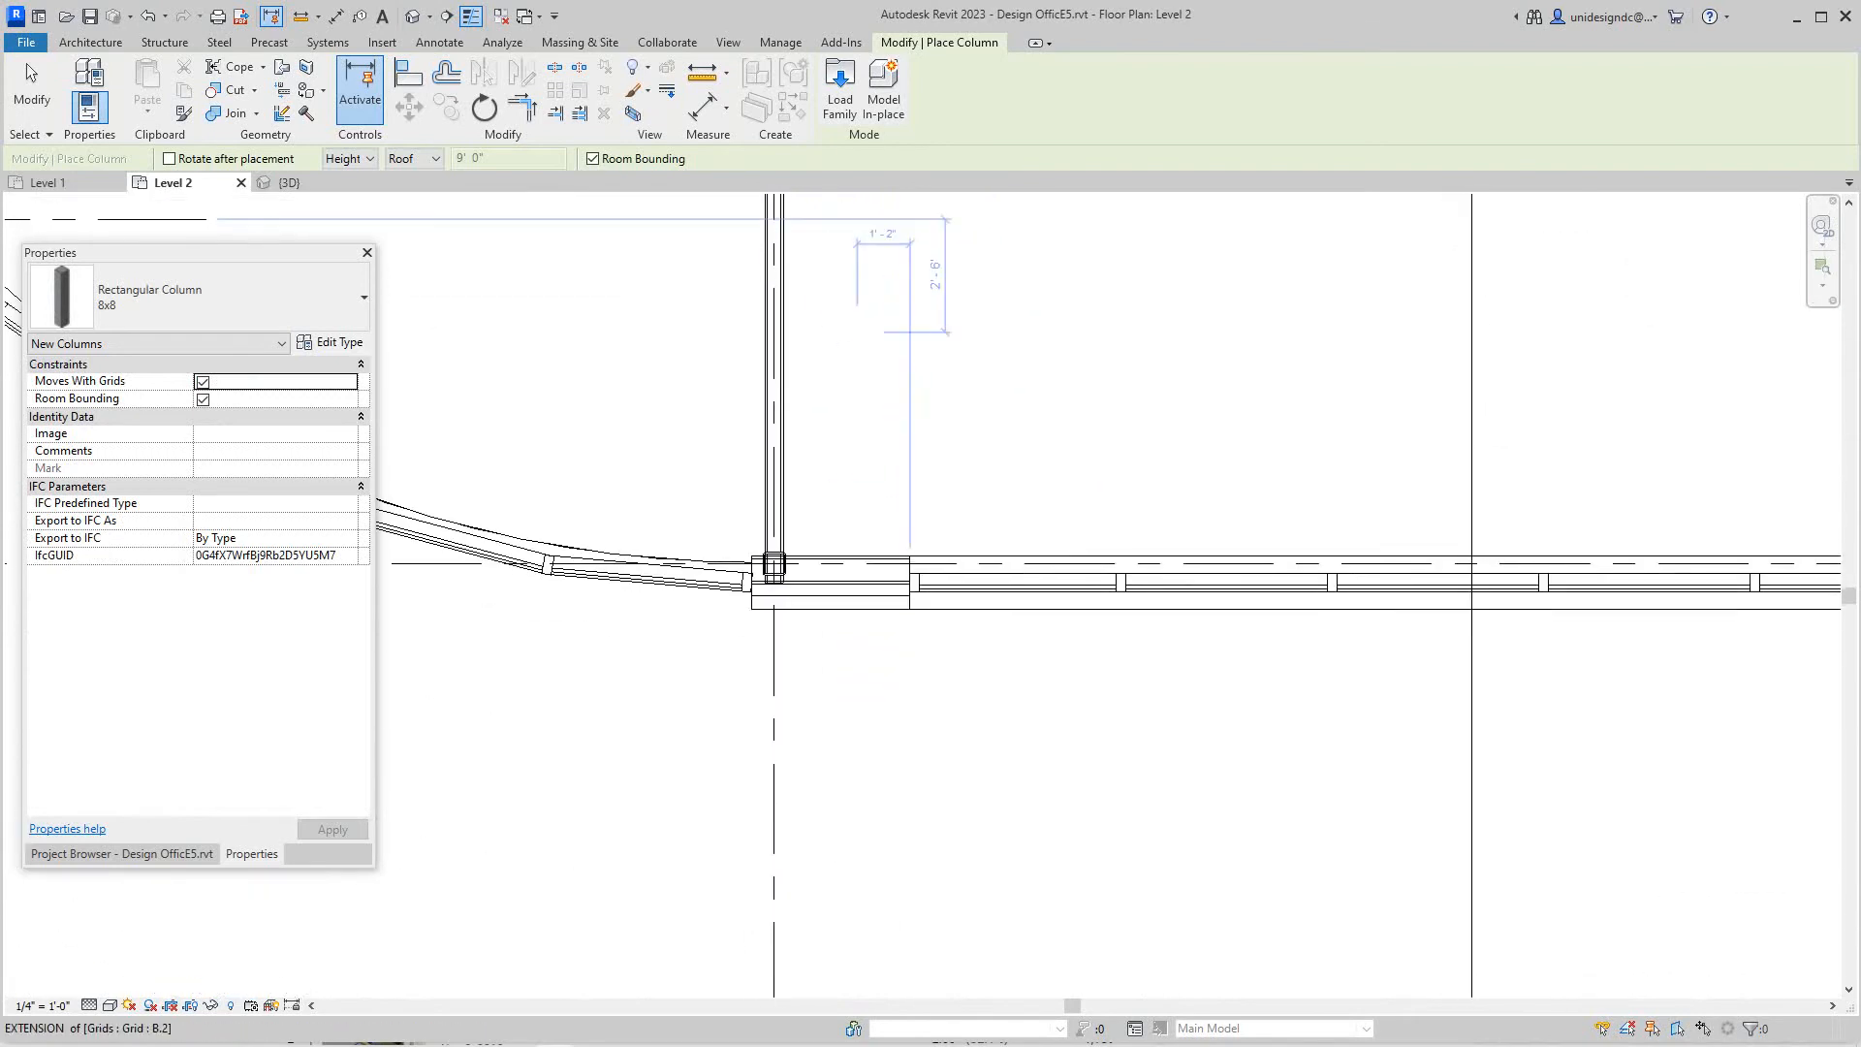
click(778, 564)
scroll(778, 564, up, 2)
scroll(777, 564, up, 2)
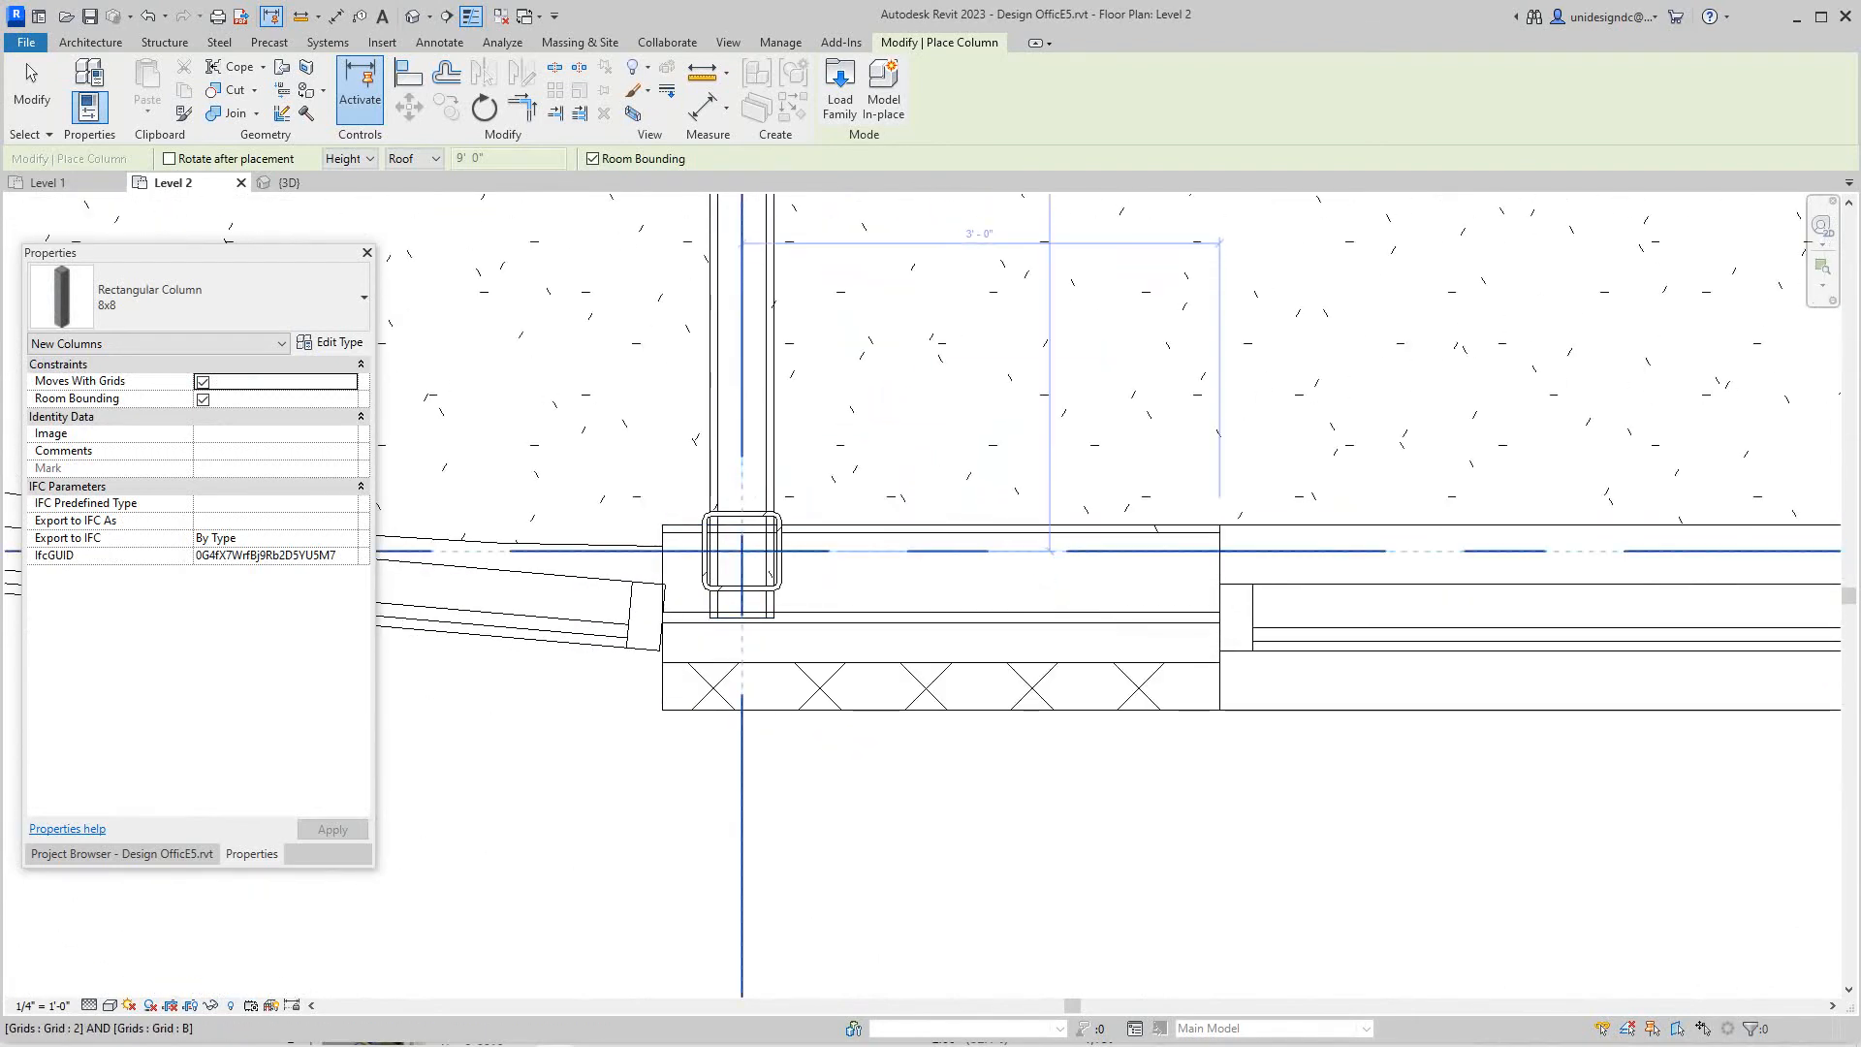
click(777, 571)
scroll(776, 571, down, 3)
scroll(1105, 582, down, 3)
scroll(1106, 583, down, 3)
scroll(873, 655, up, 2)
scroll(873, 654, up, 2)
scroll(1236, 568, up, 3)
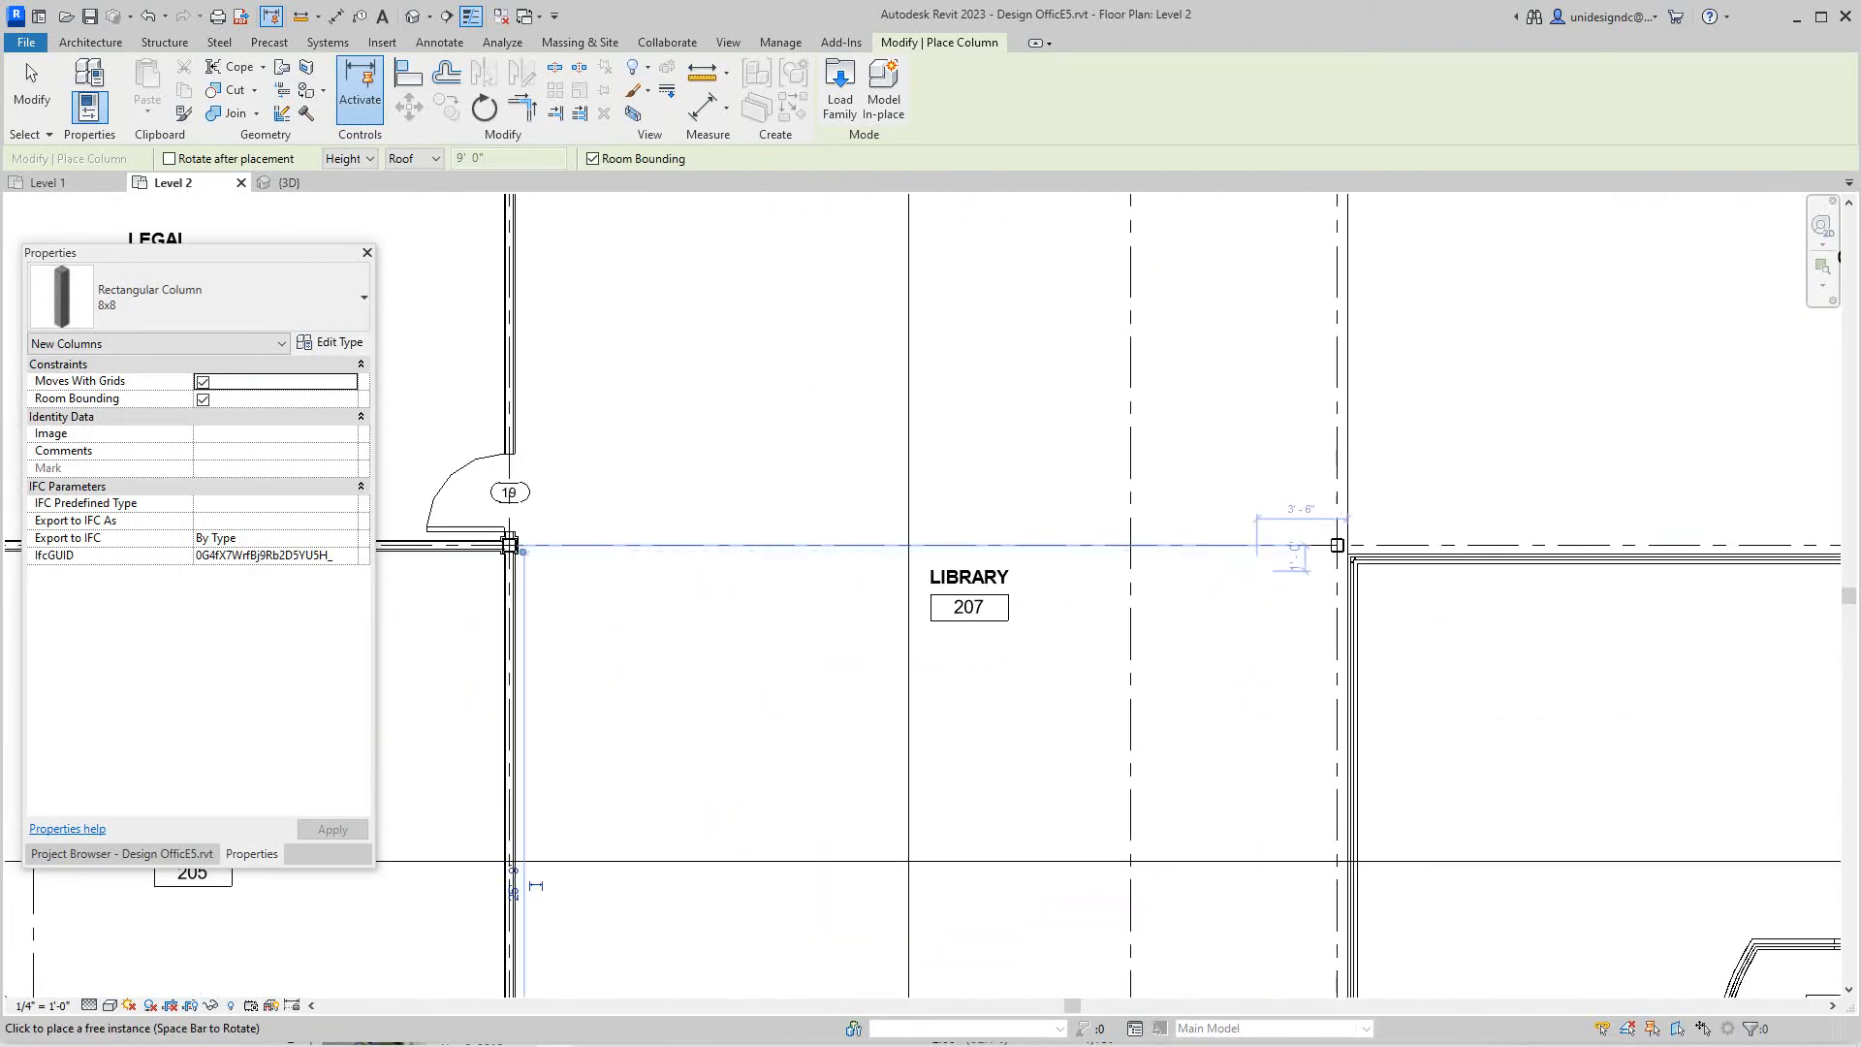
Change the wall between EXEC OFFICE and LIBRARY into a Curtain Wall.
key(Escape)
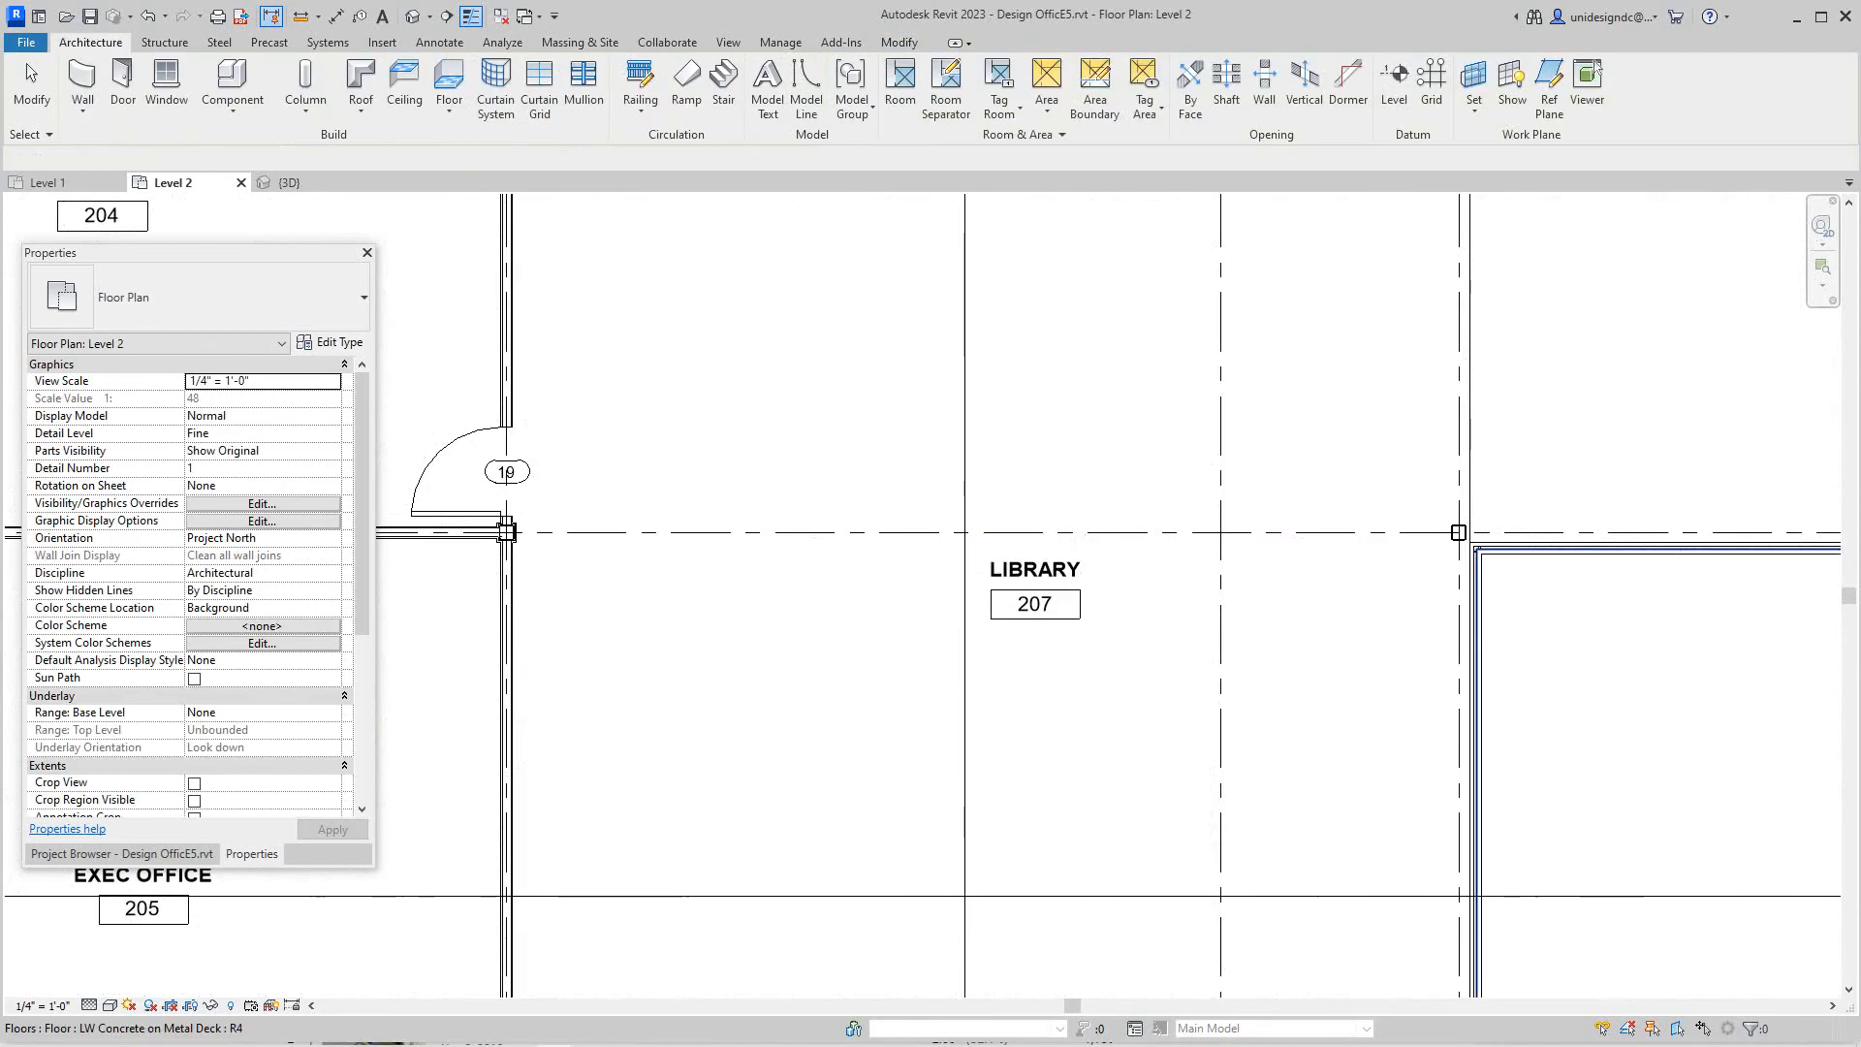
middle_drag(1309, 581, 1342, 539)
middle_drag(531, 454, 769, 211)
click(769, 219)
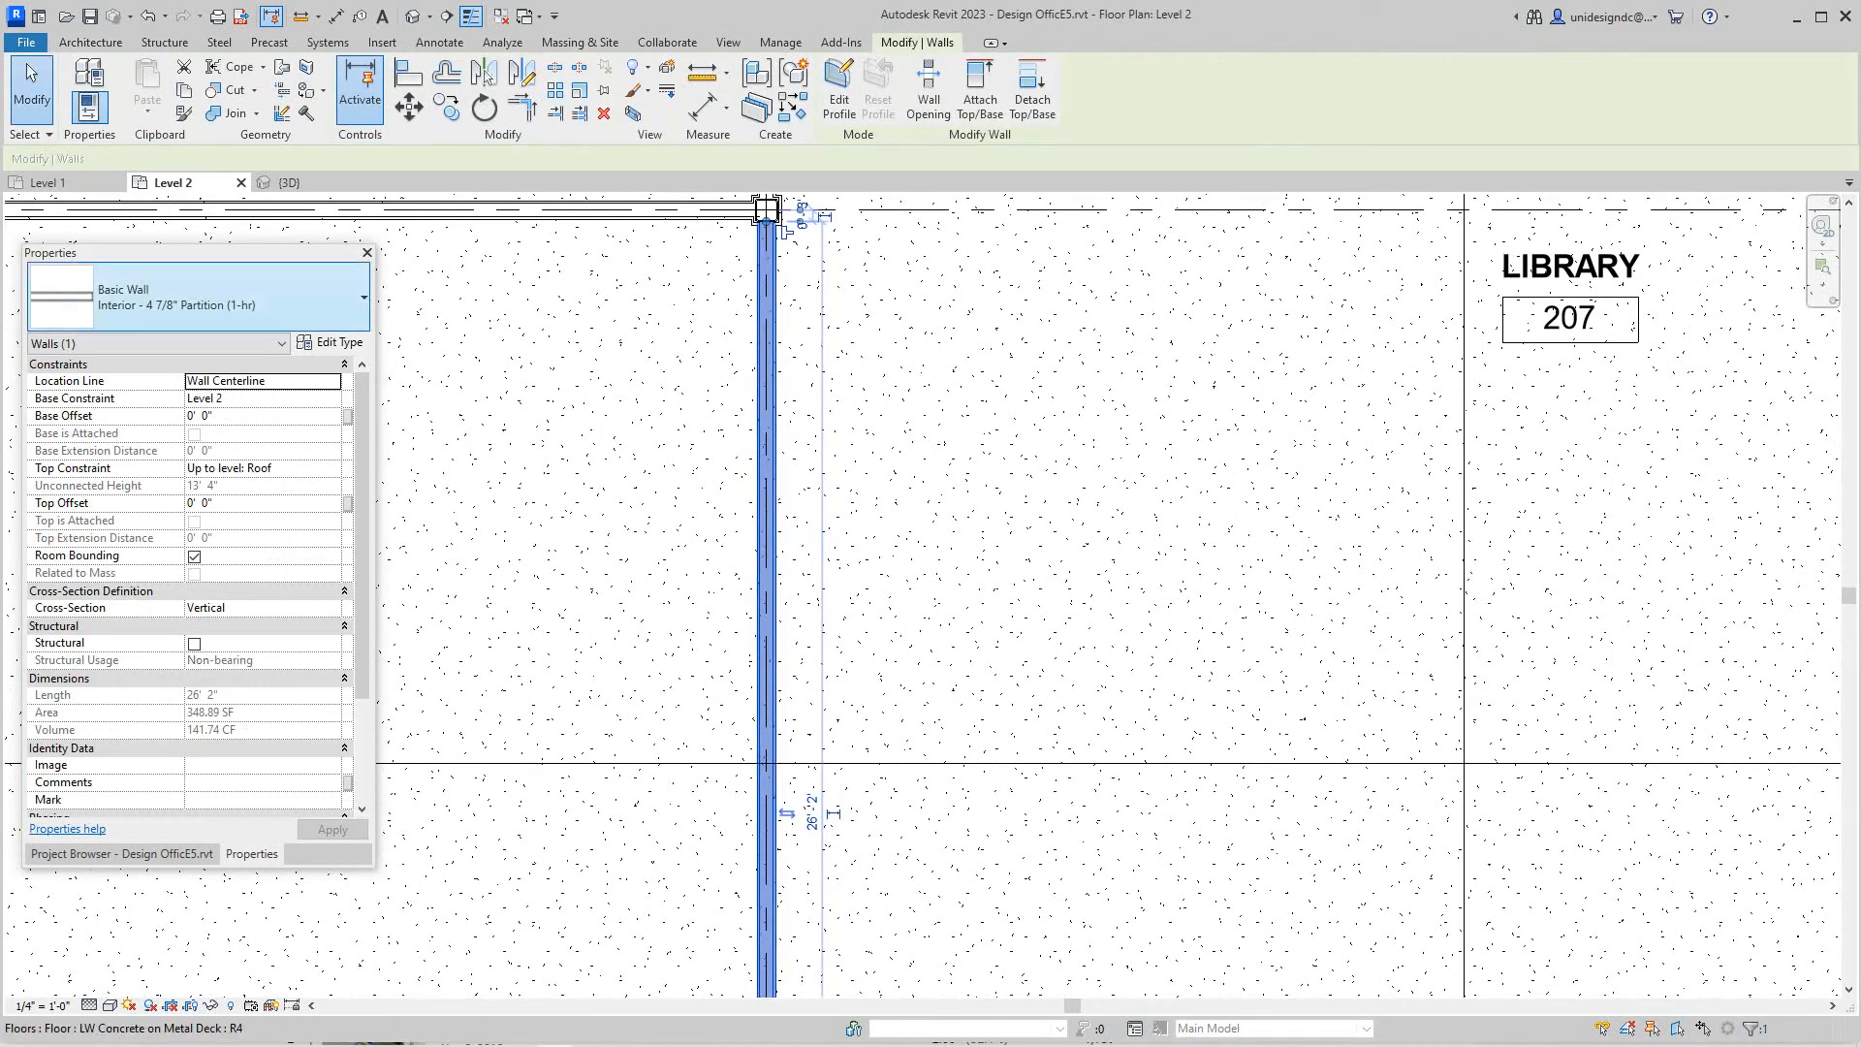
click(233, 296)
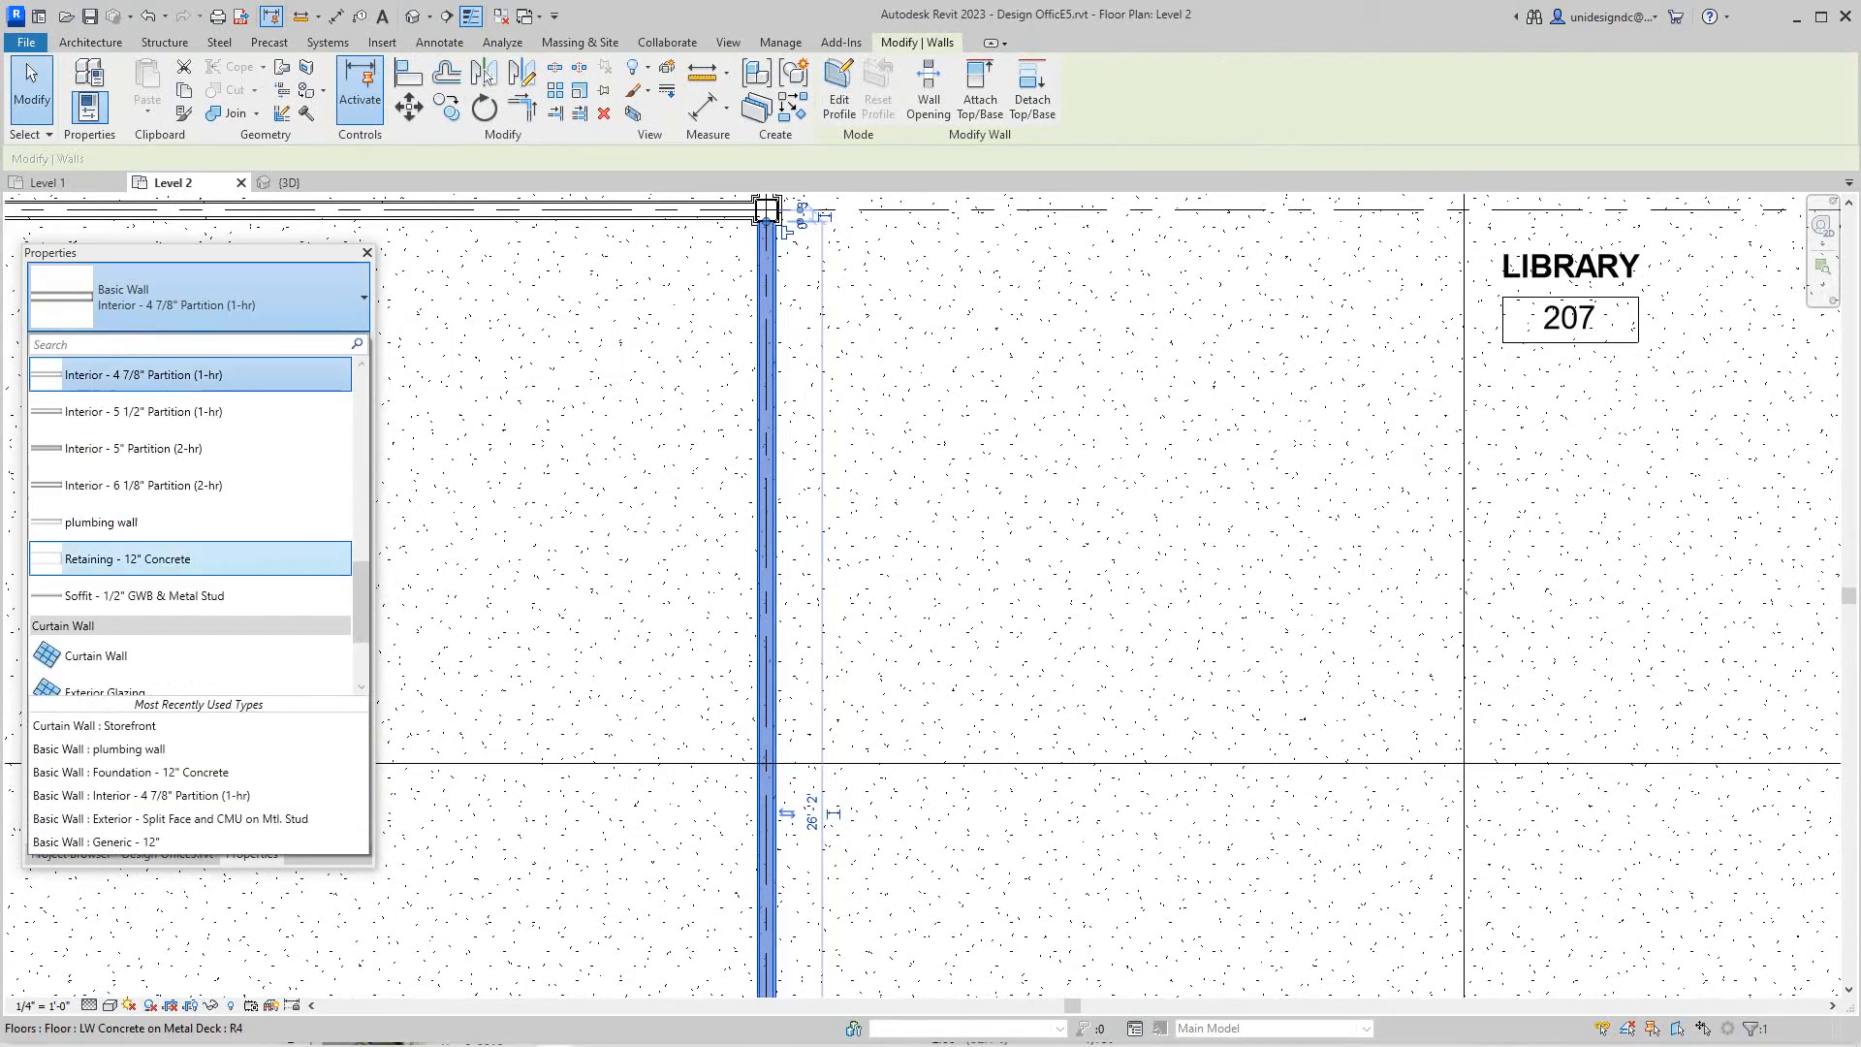
scroll(190, 510, down, 3)
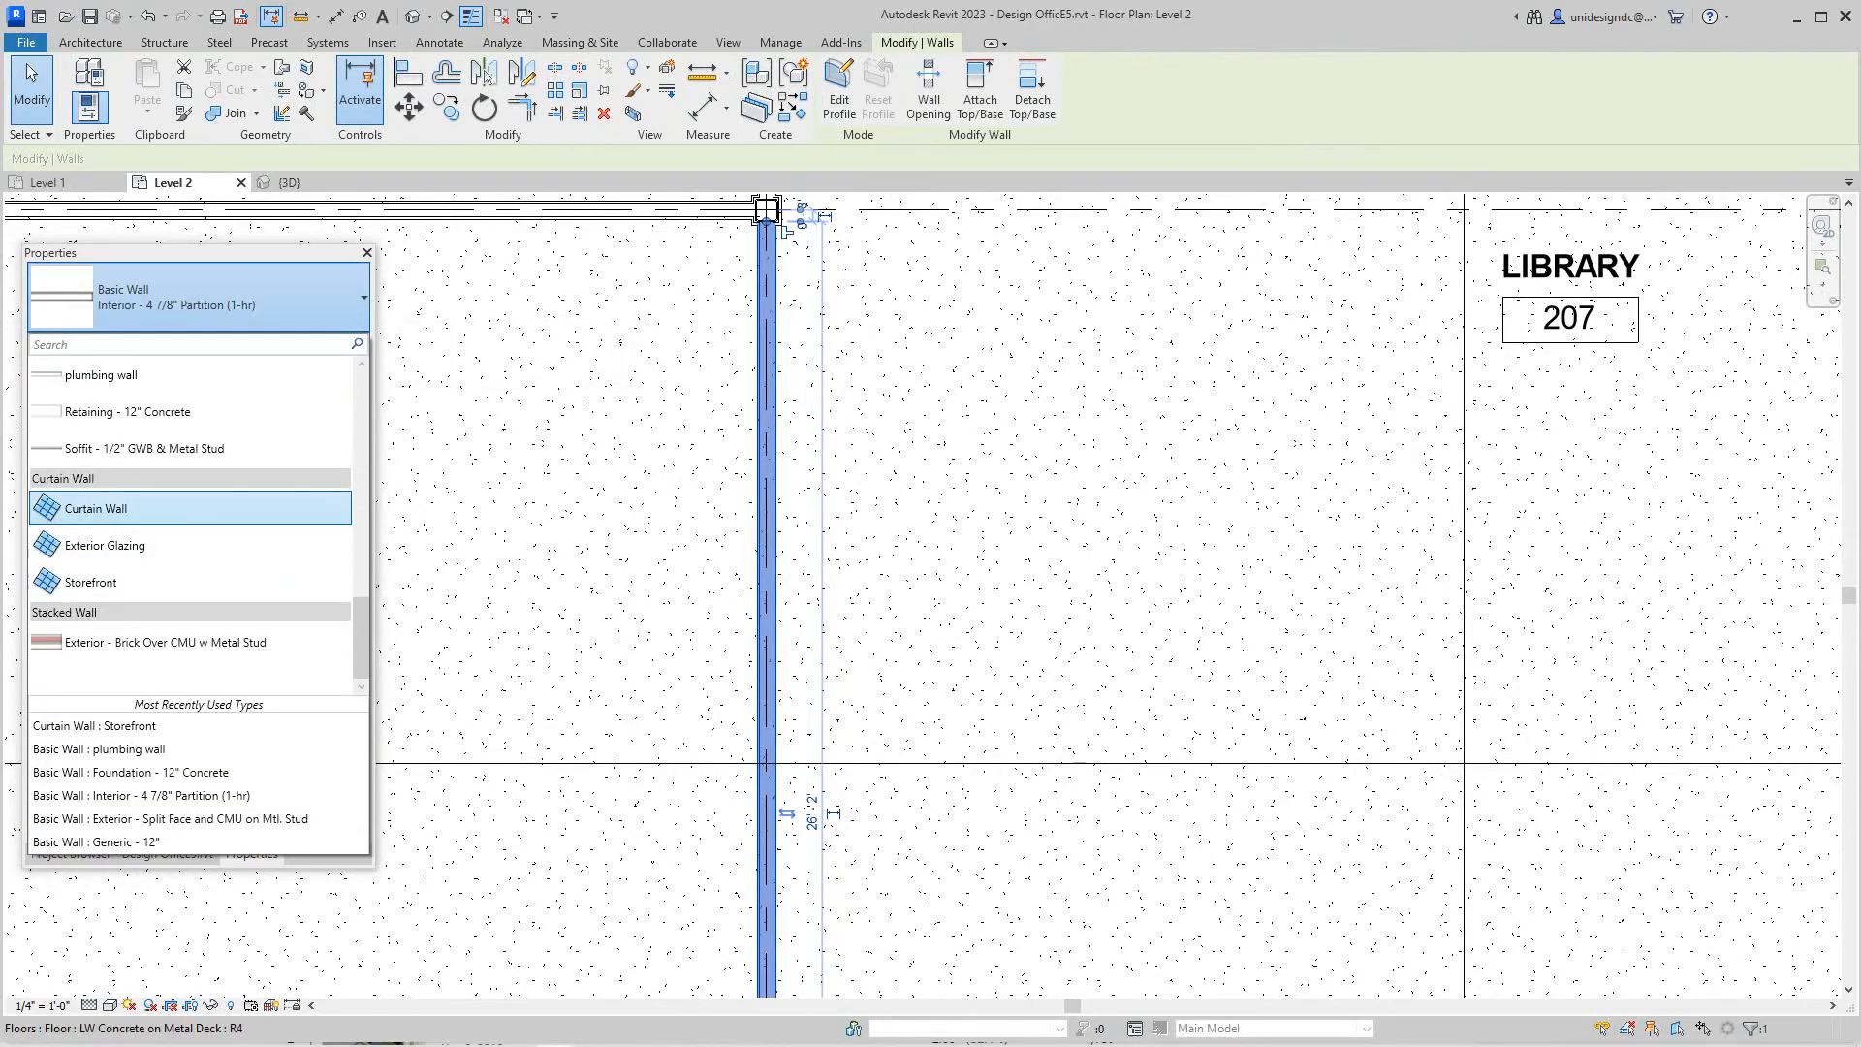
click(190, 507)
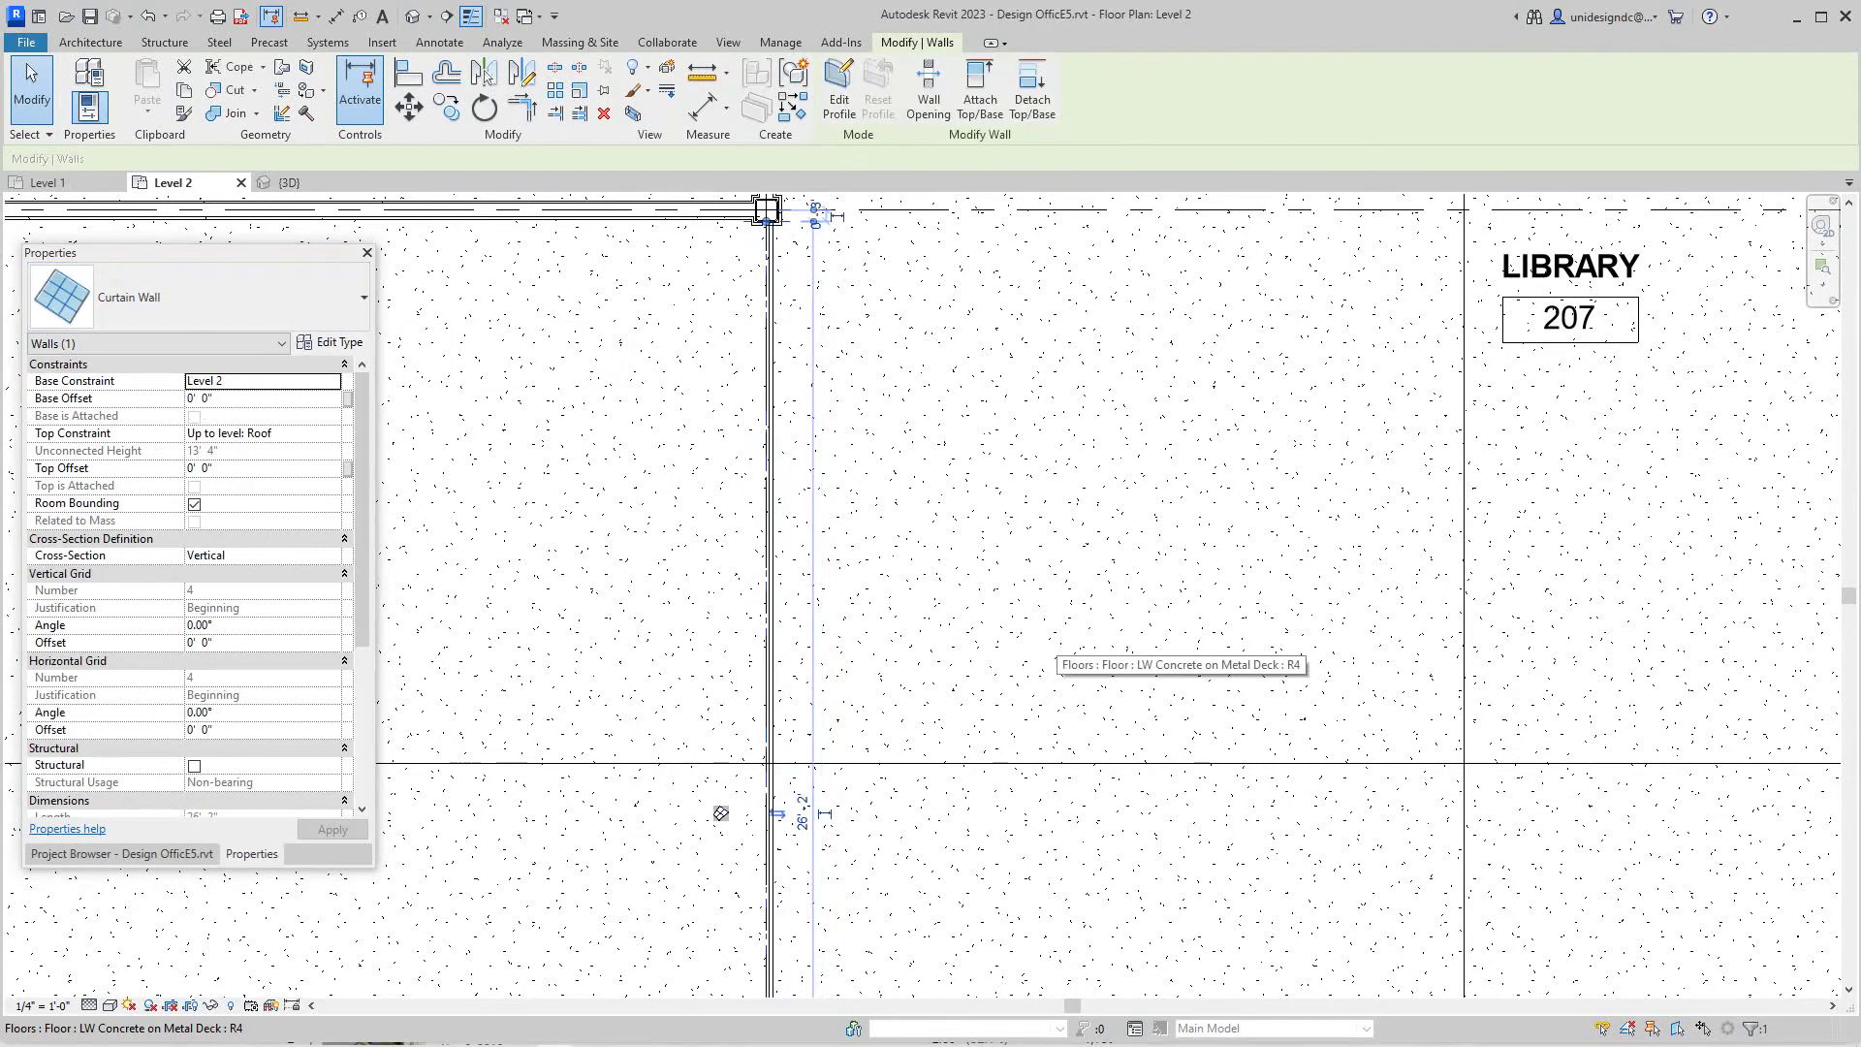
scroll(1053, 626, down, 1)
scroll(819, 505, down, 1)
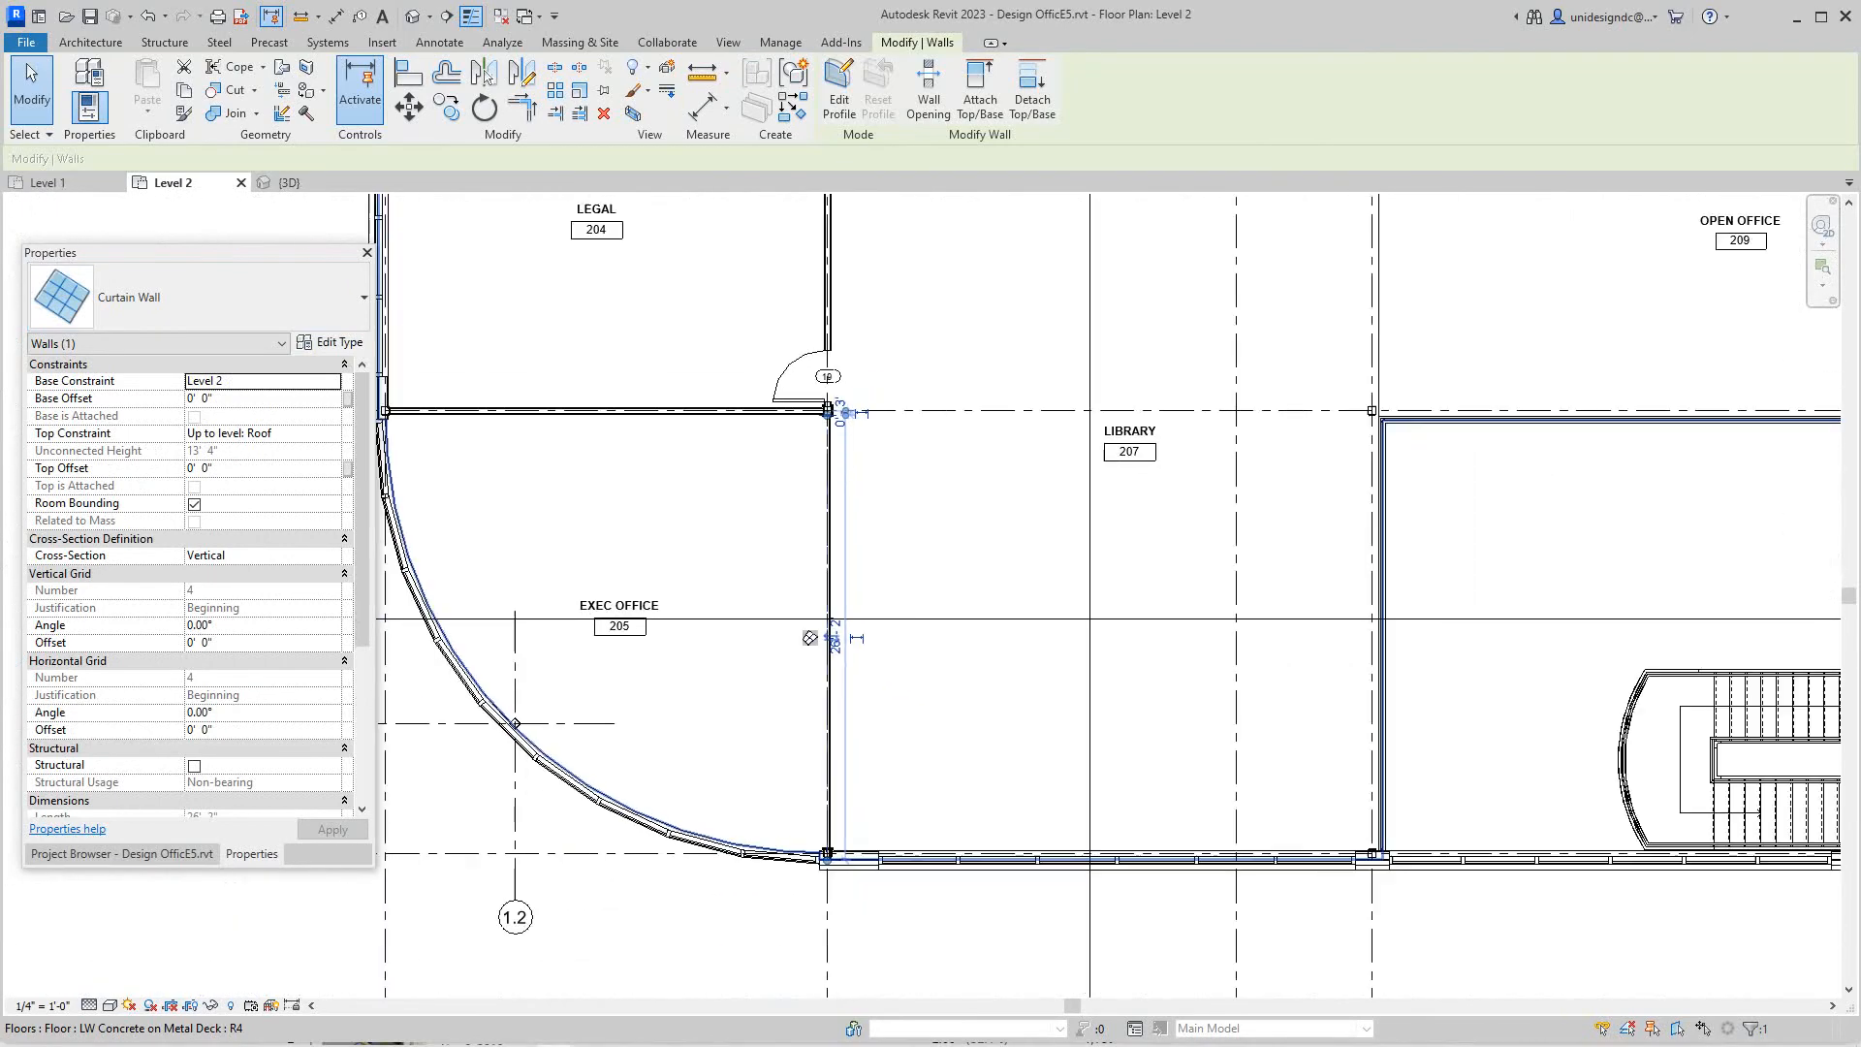
scroll(835, 625, up, 3)
scroll(836, 627, up, 2)
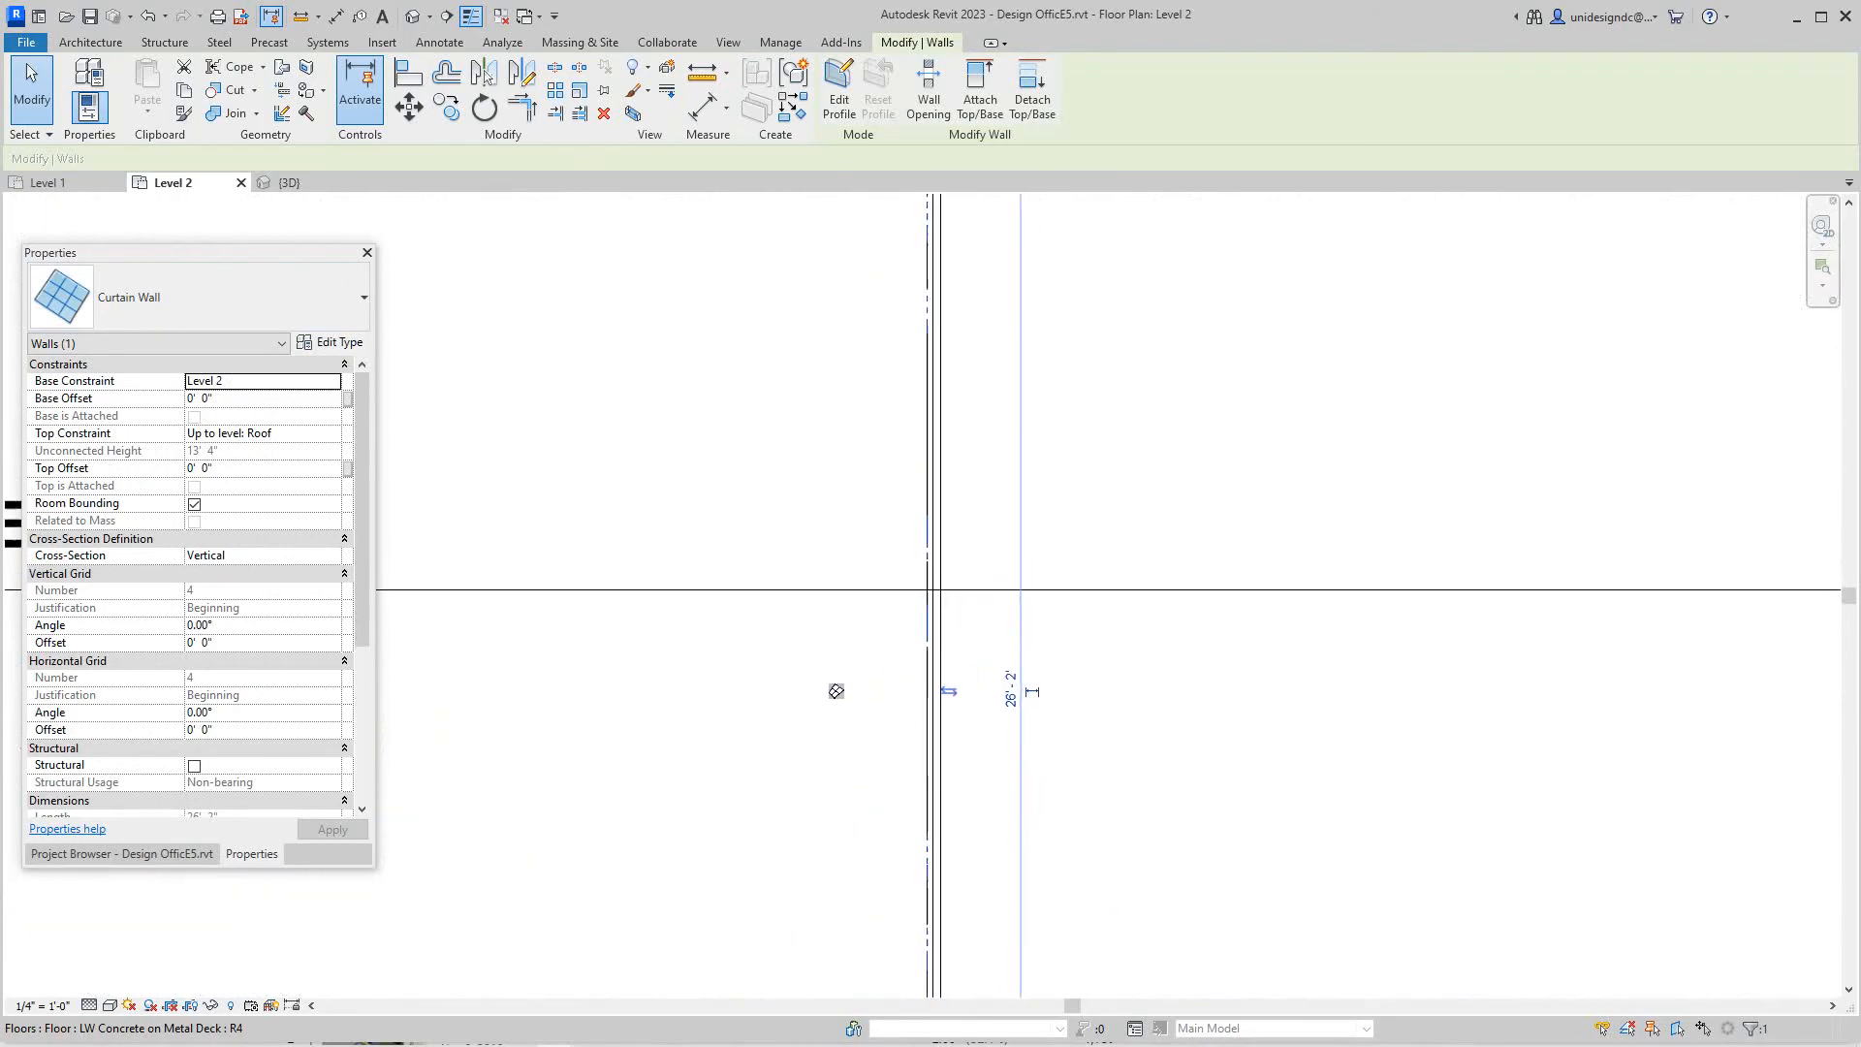
scroll(930, 612, up, 1)
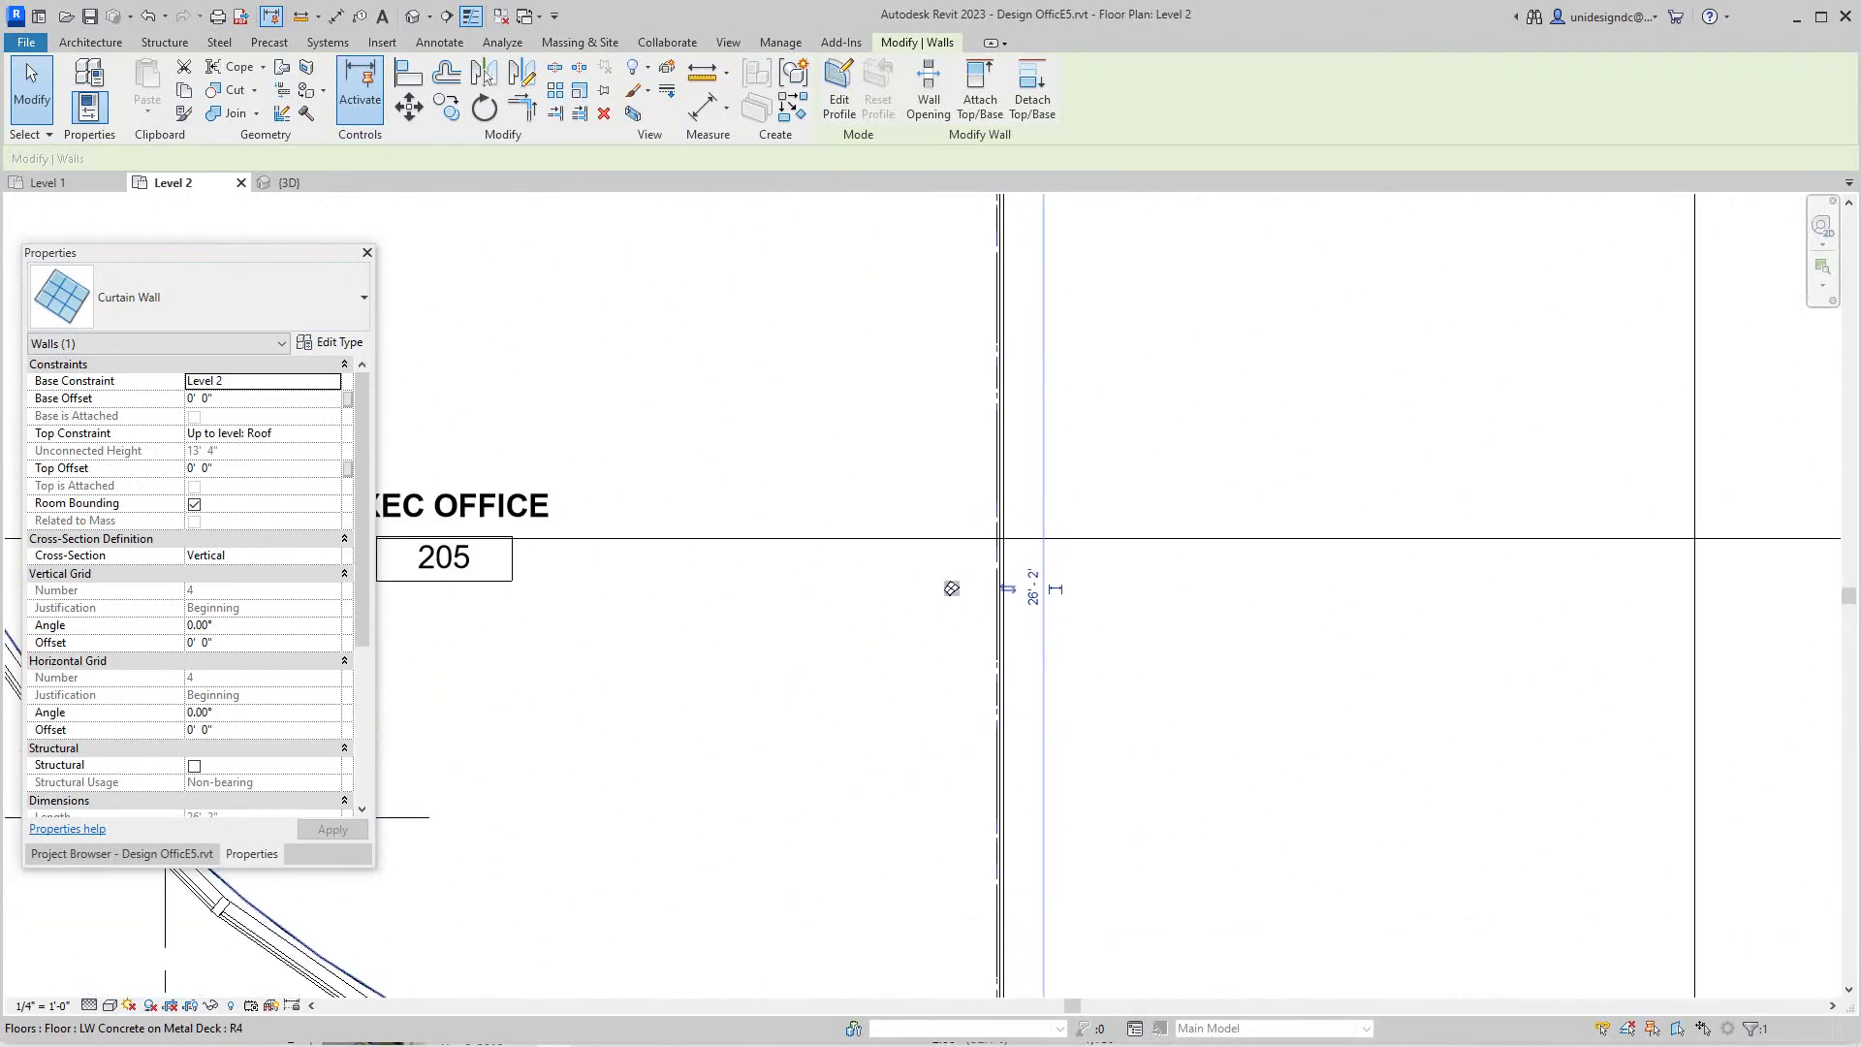
Reselect the curtain wall and bring up its type list to choose another type.
key(Escape)
click(952, 588)
click(364, 297)
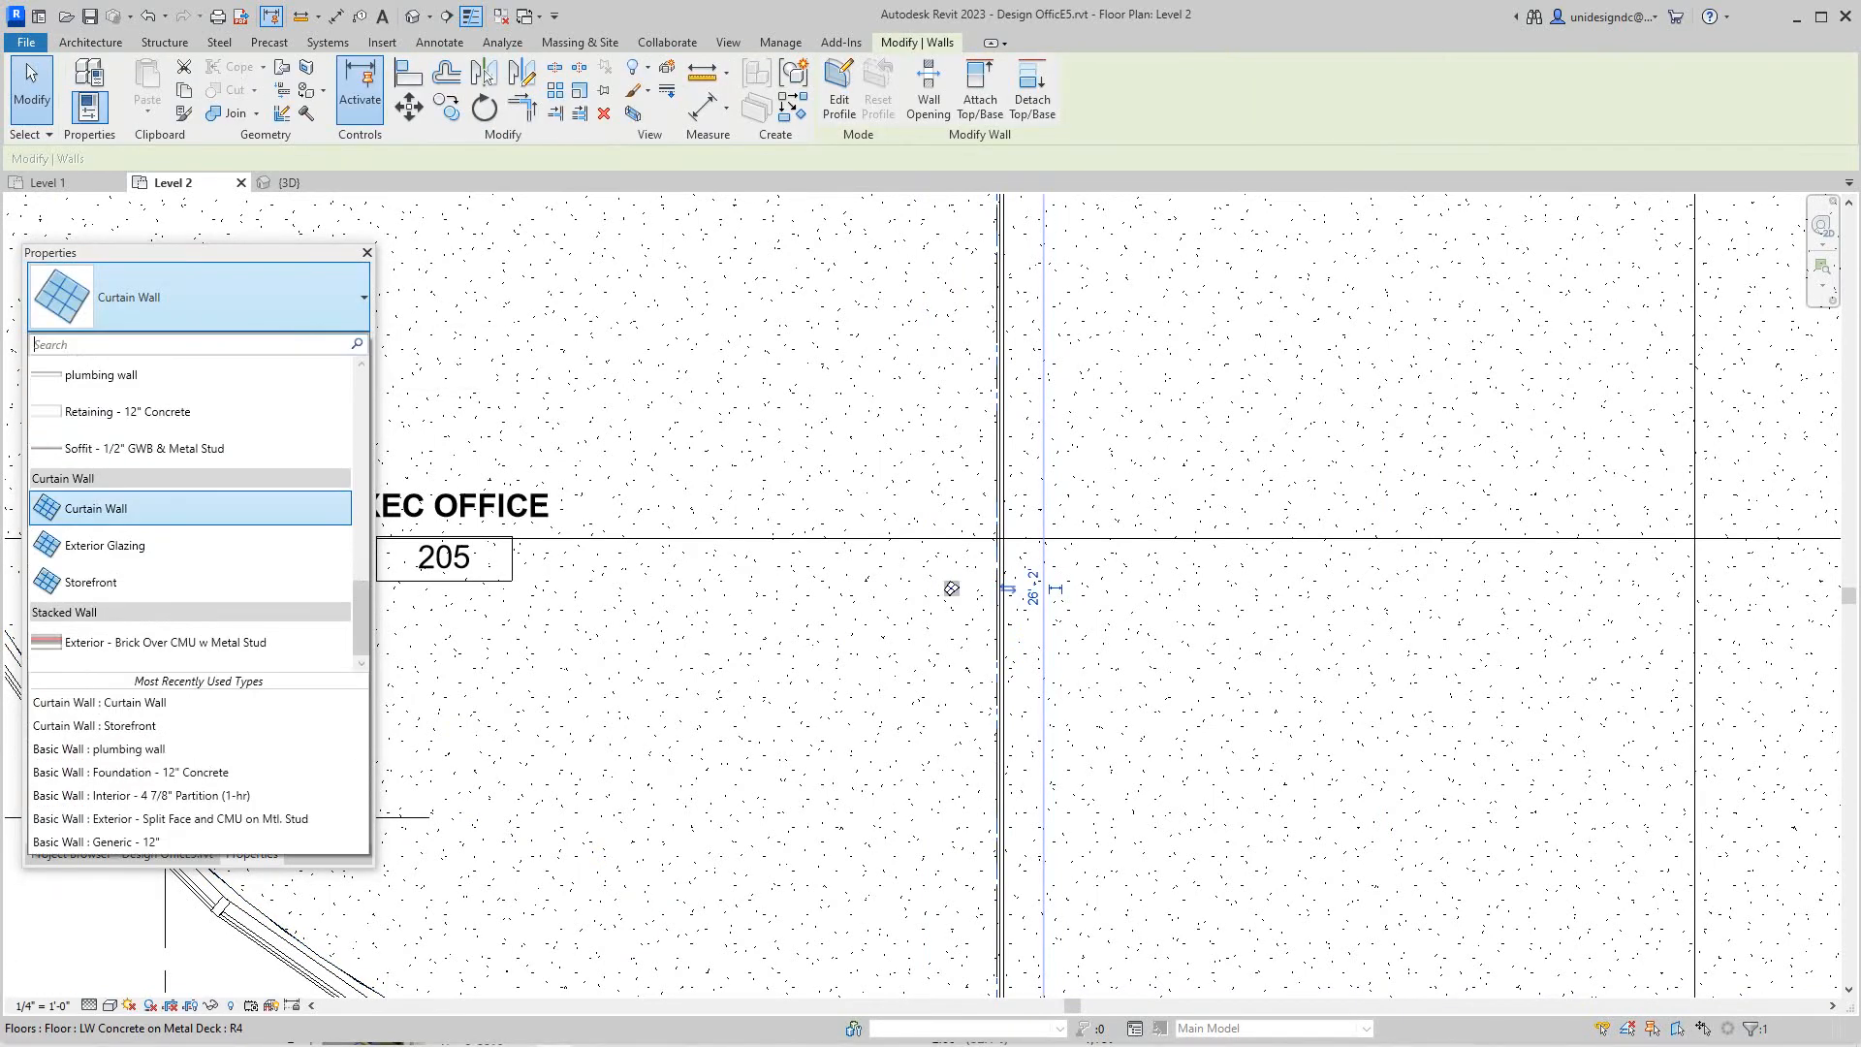
key(Escape)
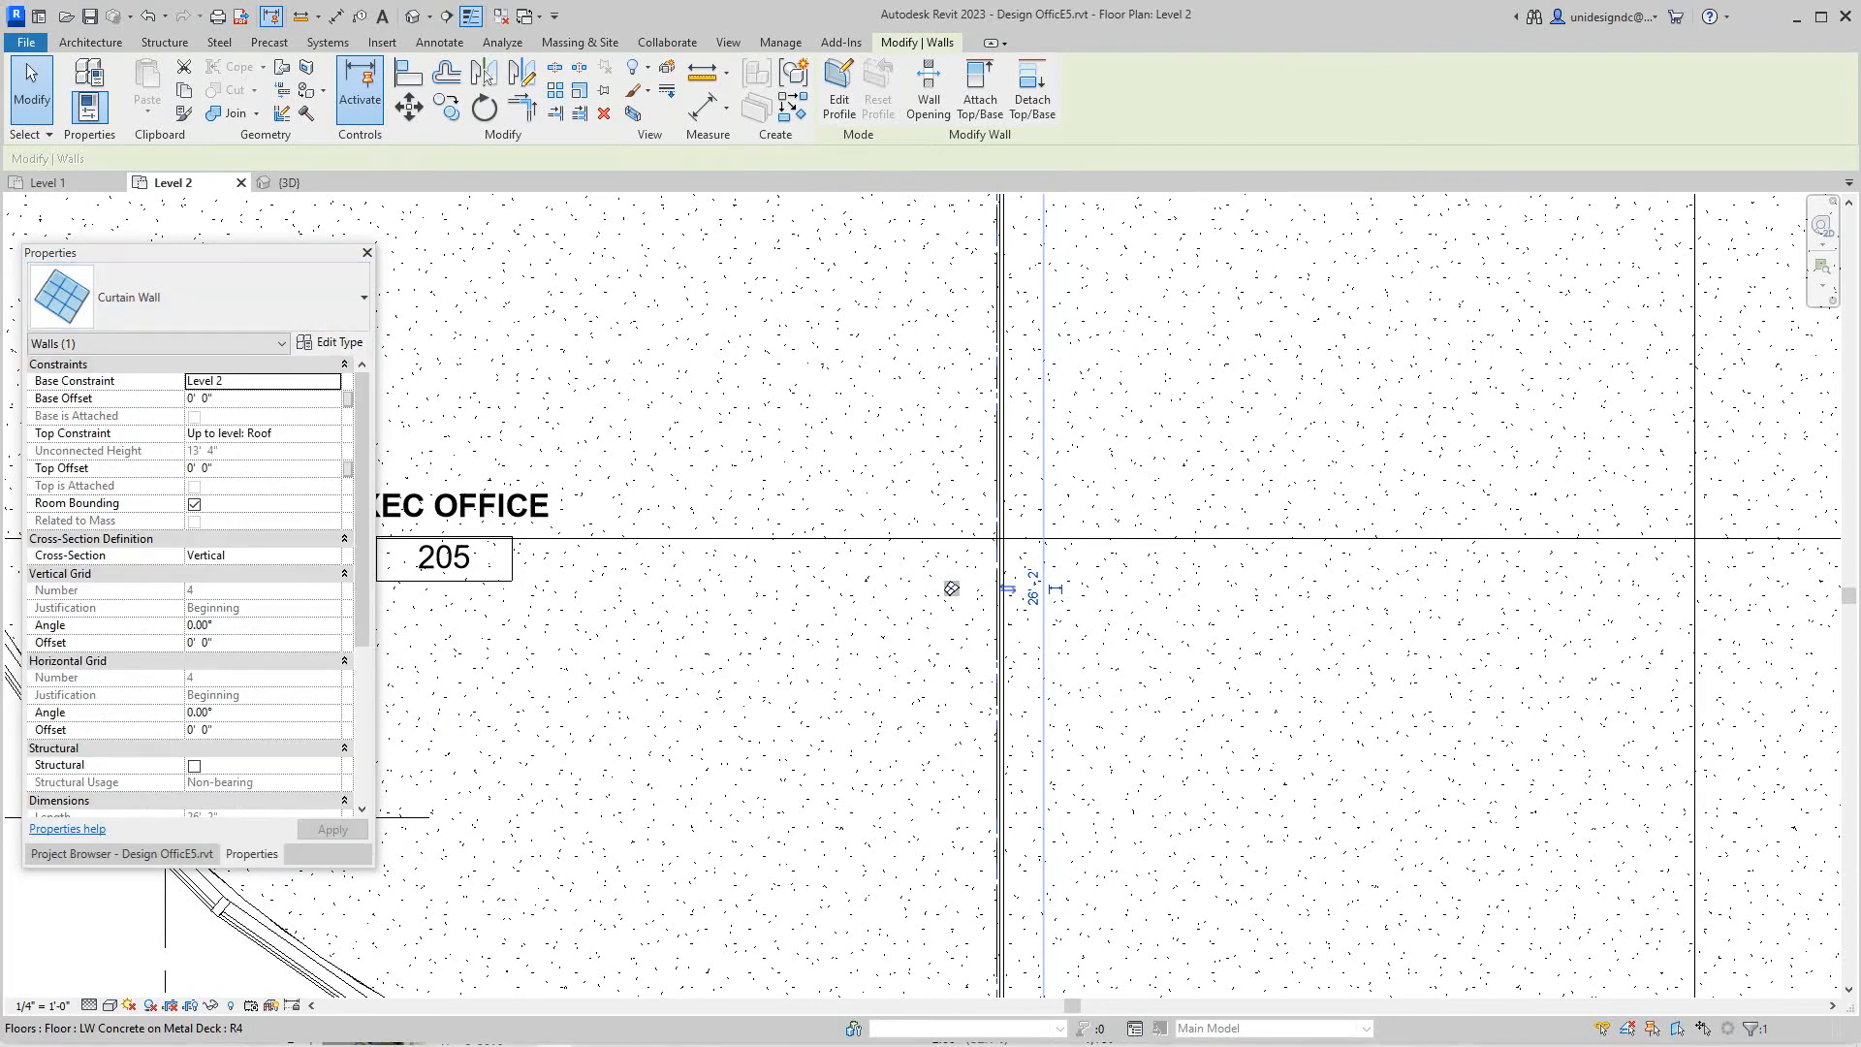
click(364, 298)
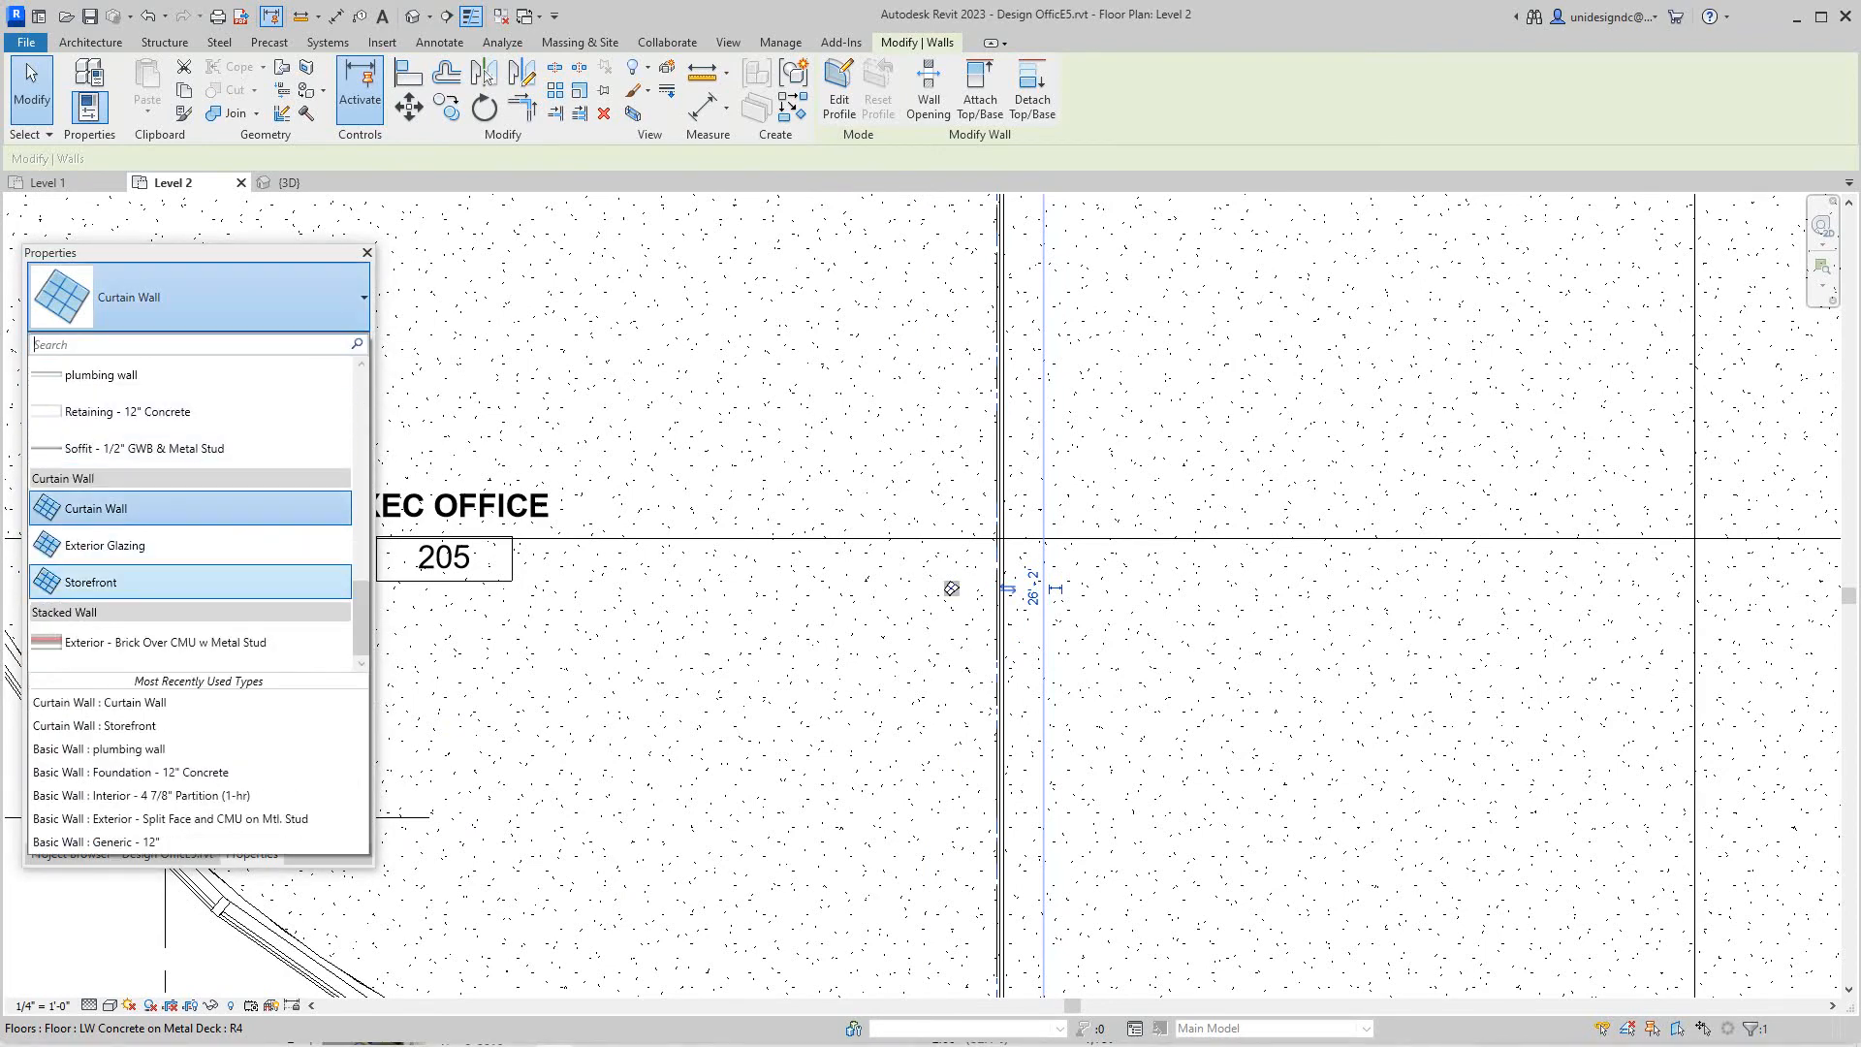
Switch the curtain wall to Storefront and dismiss the resulting mullion error message.
click(190, 582)
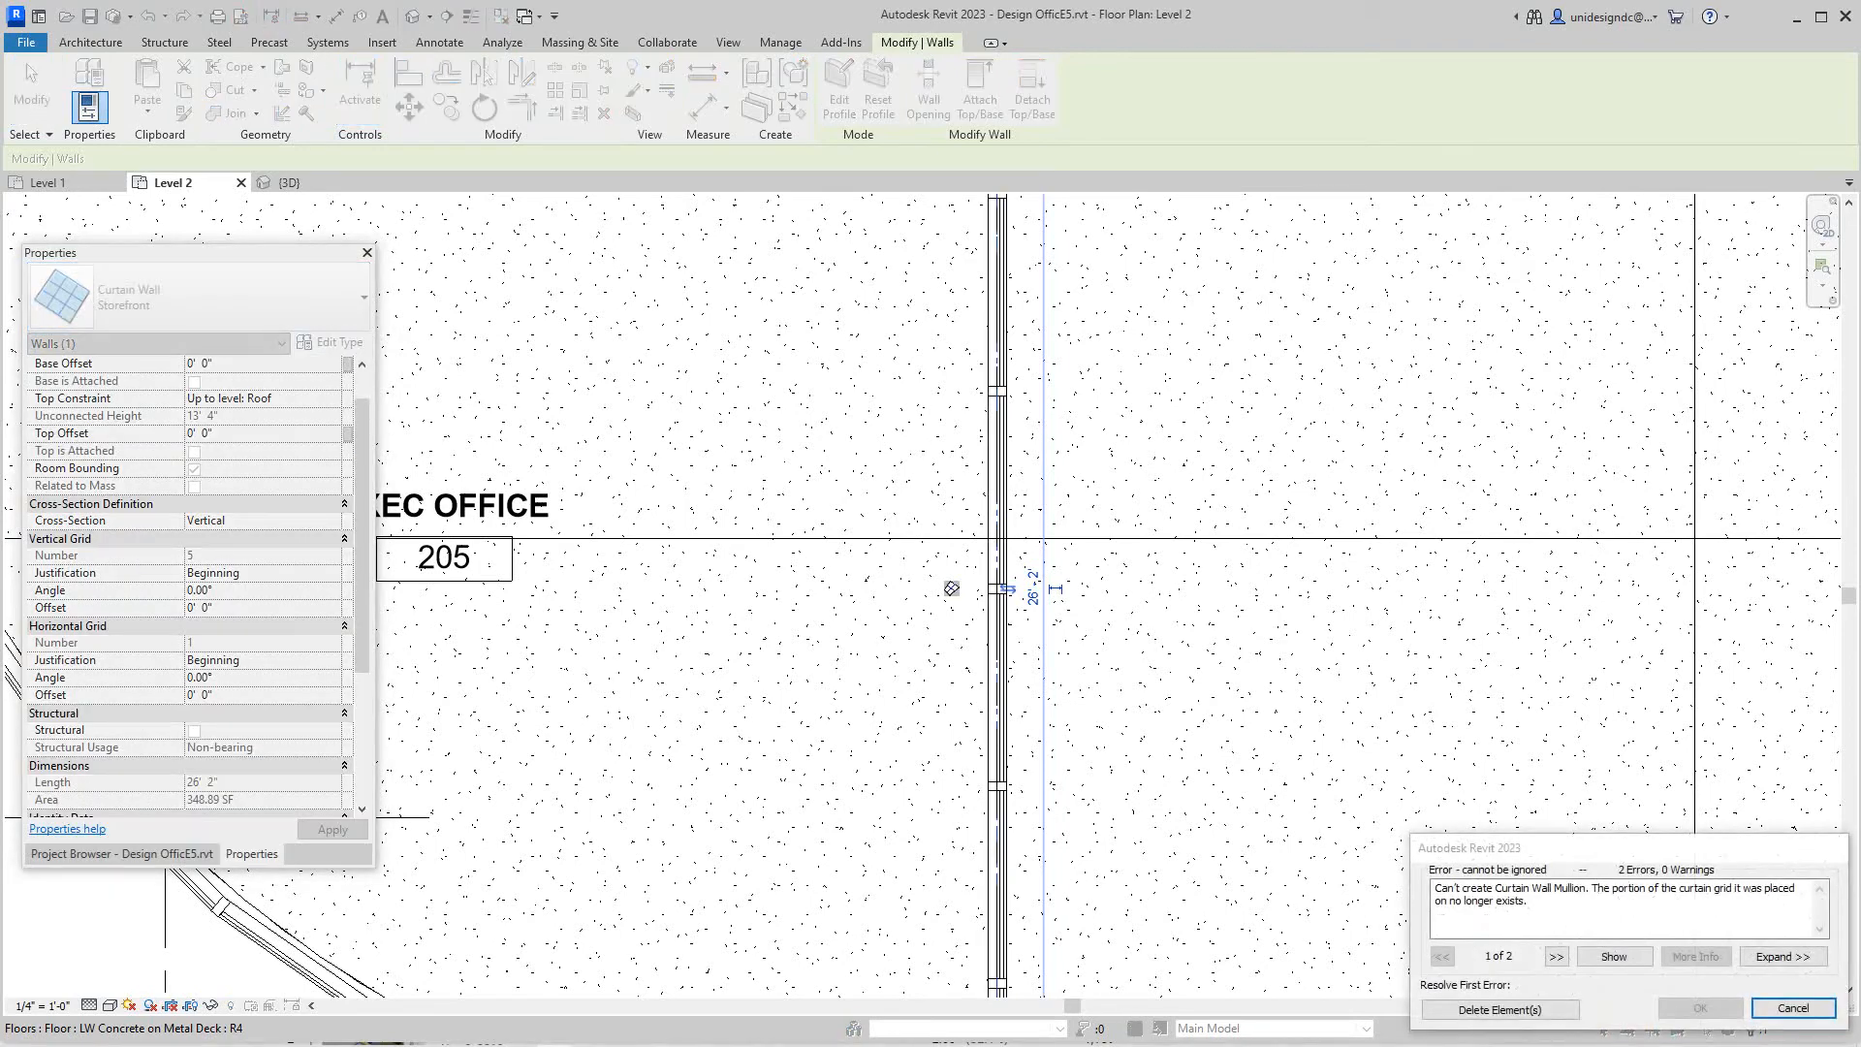
scroll(952, 588, down, 1)
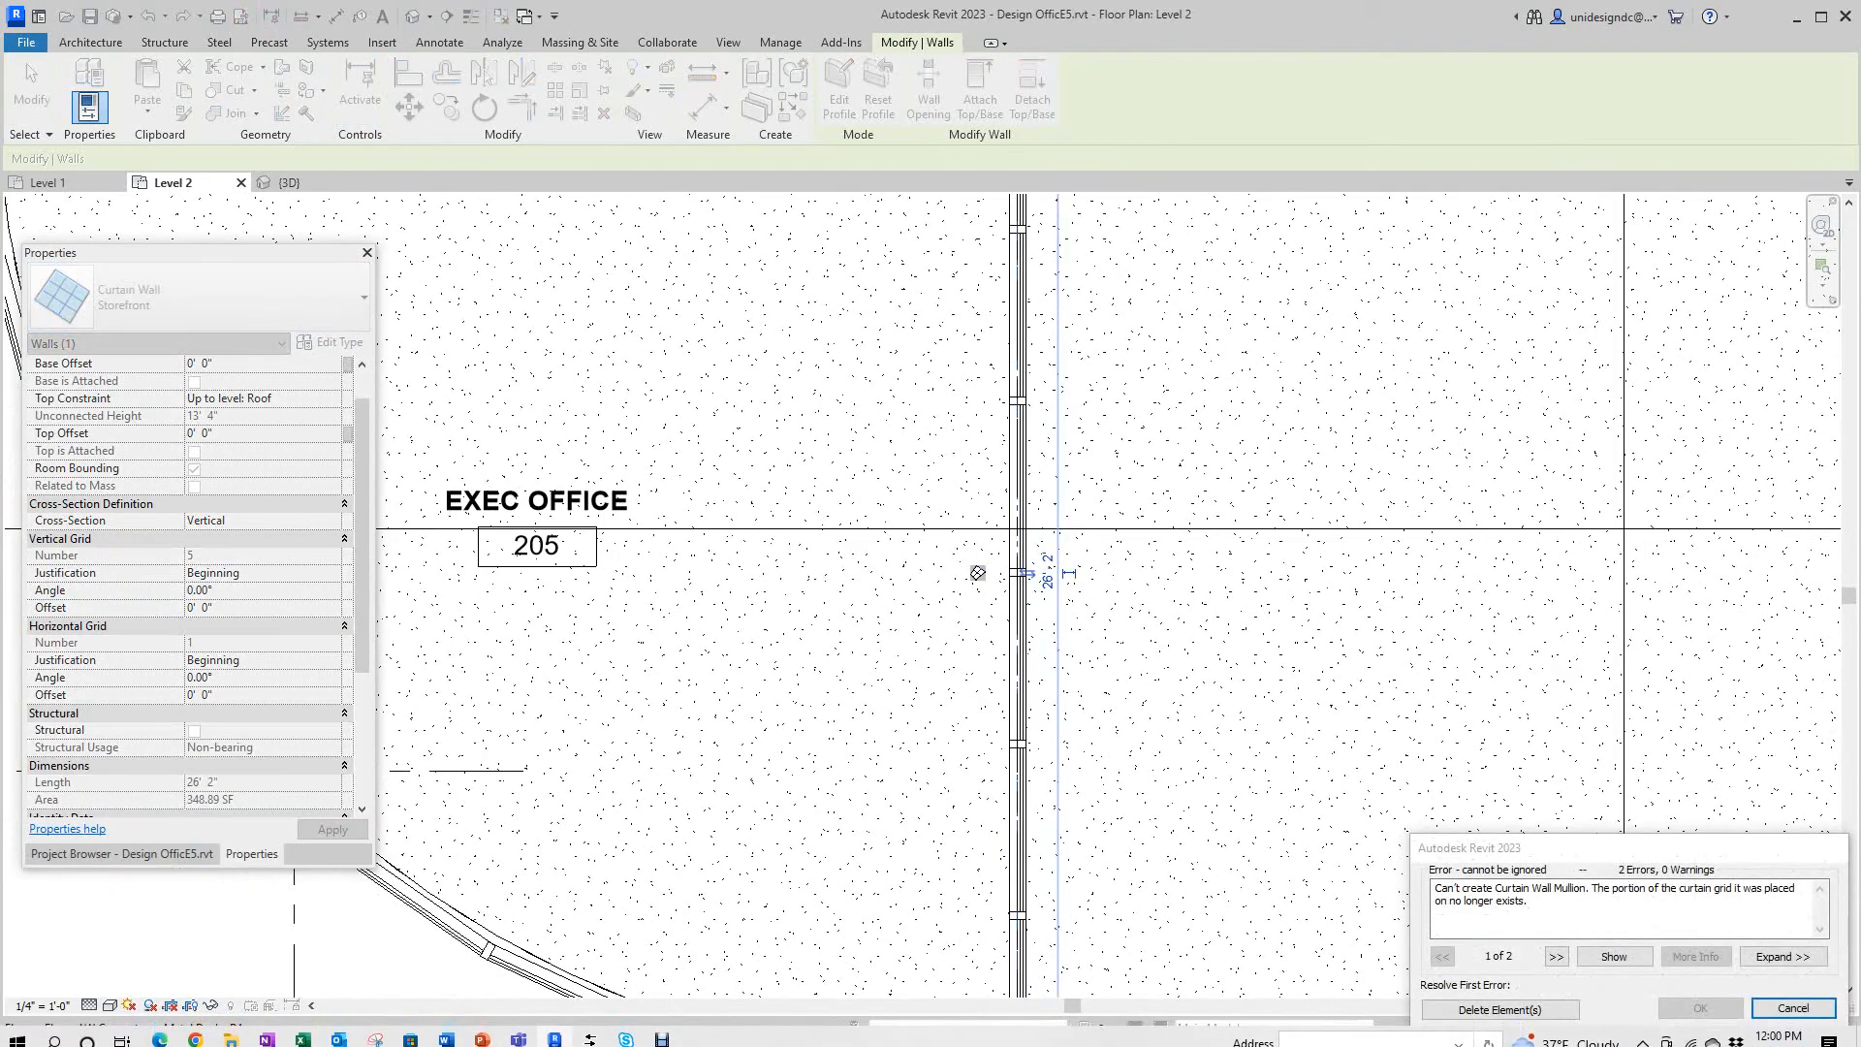
click(1791, 1007)
scroll(977, 573, down, 3)
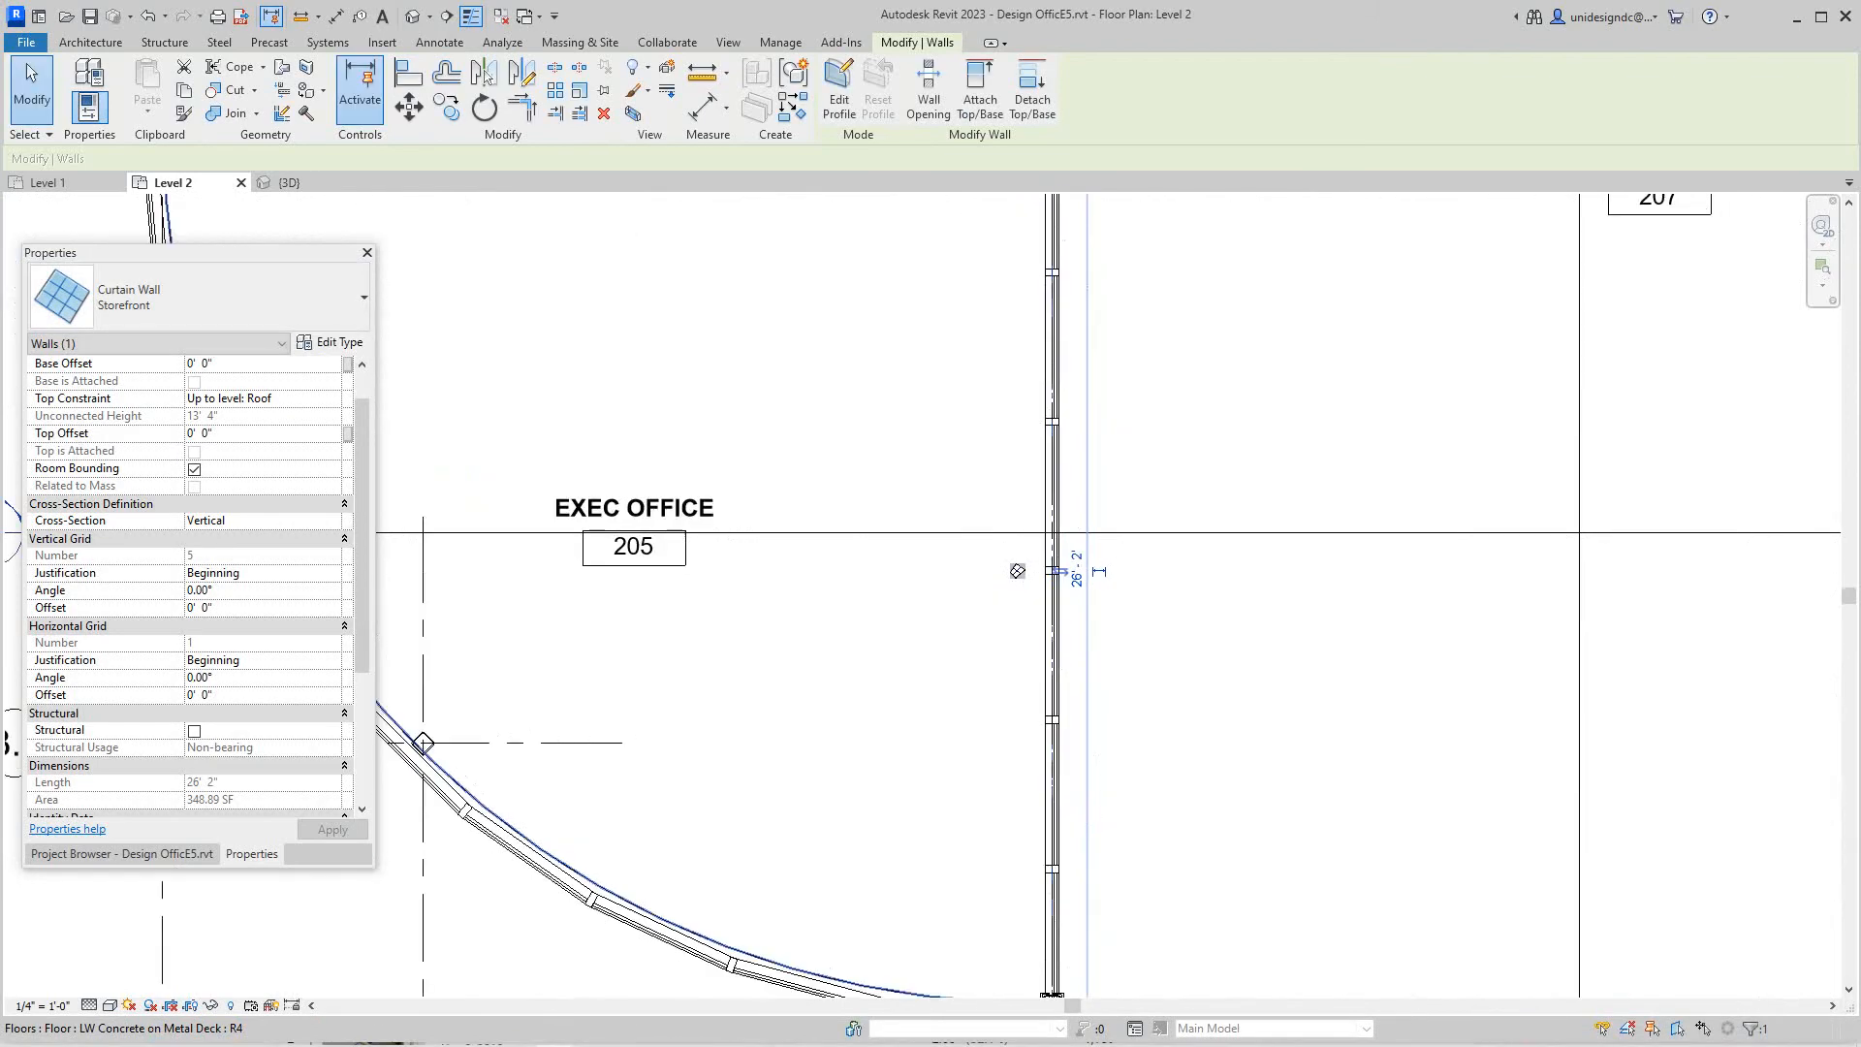
middle_drag(1047, 581, 1103, 626)
scroll(1120, 379, up, 4)
scroll(989, 407, up, 2)
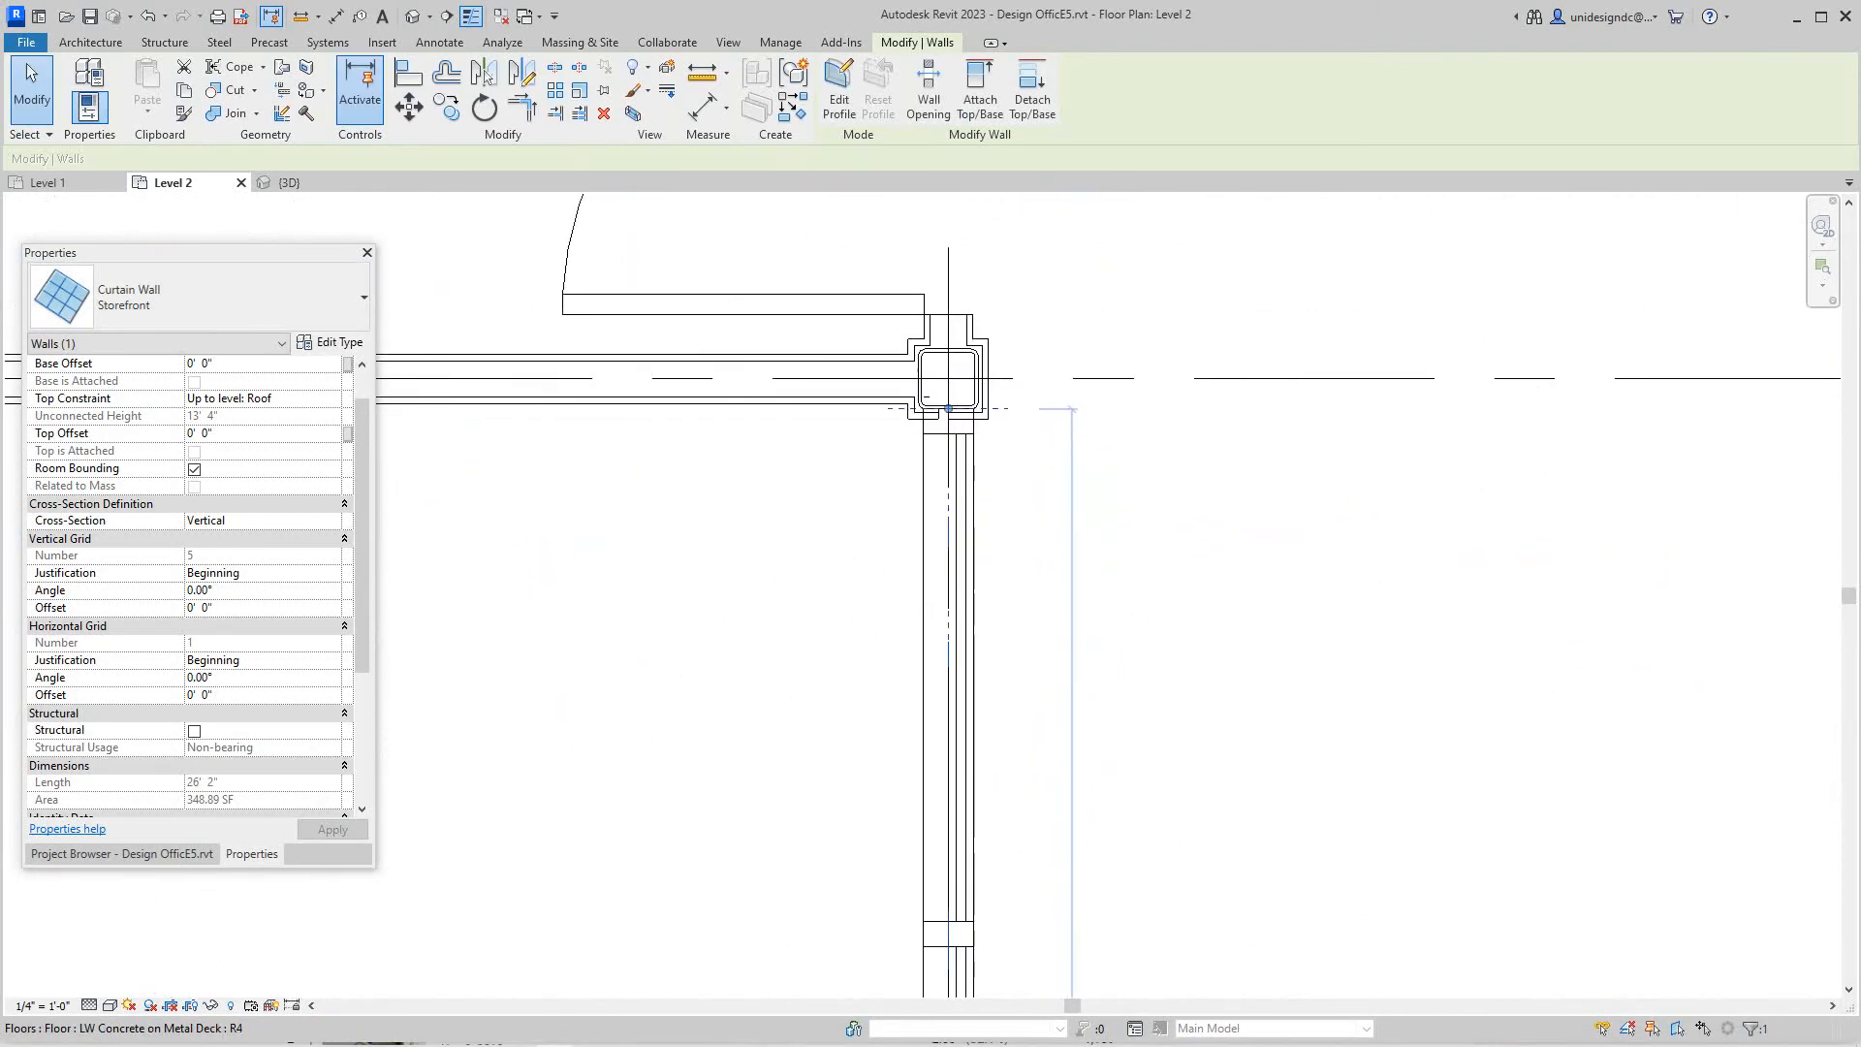
key(Escape)
Allow Join on the storefront wall's top end so it meets the corner column.
click(943, 422)
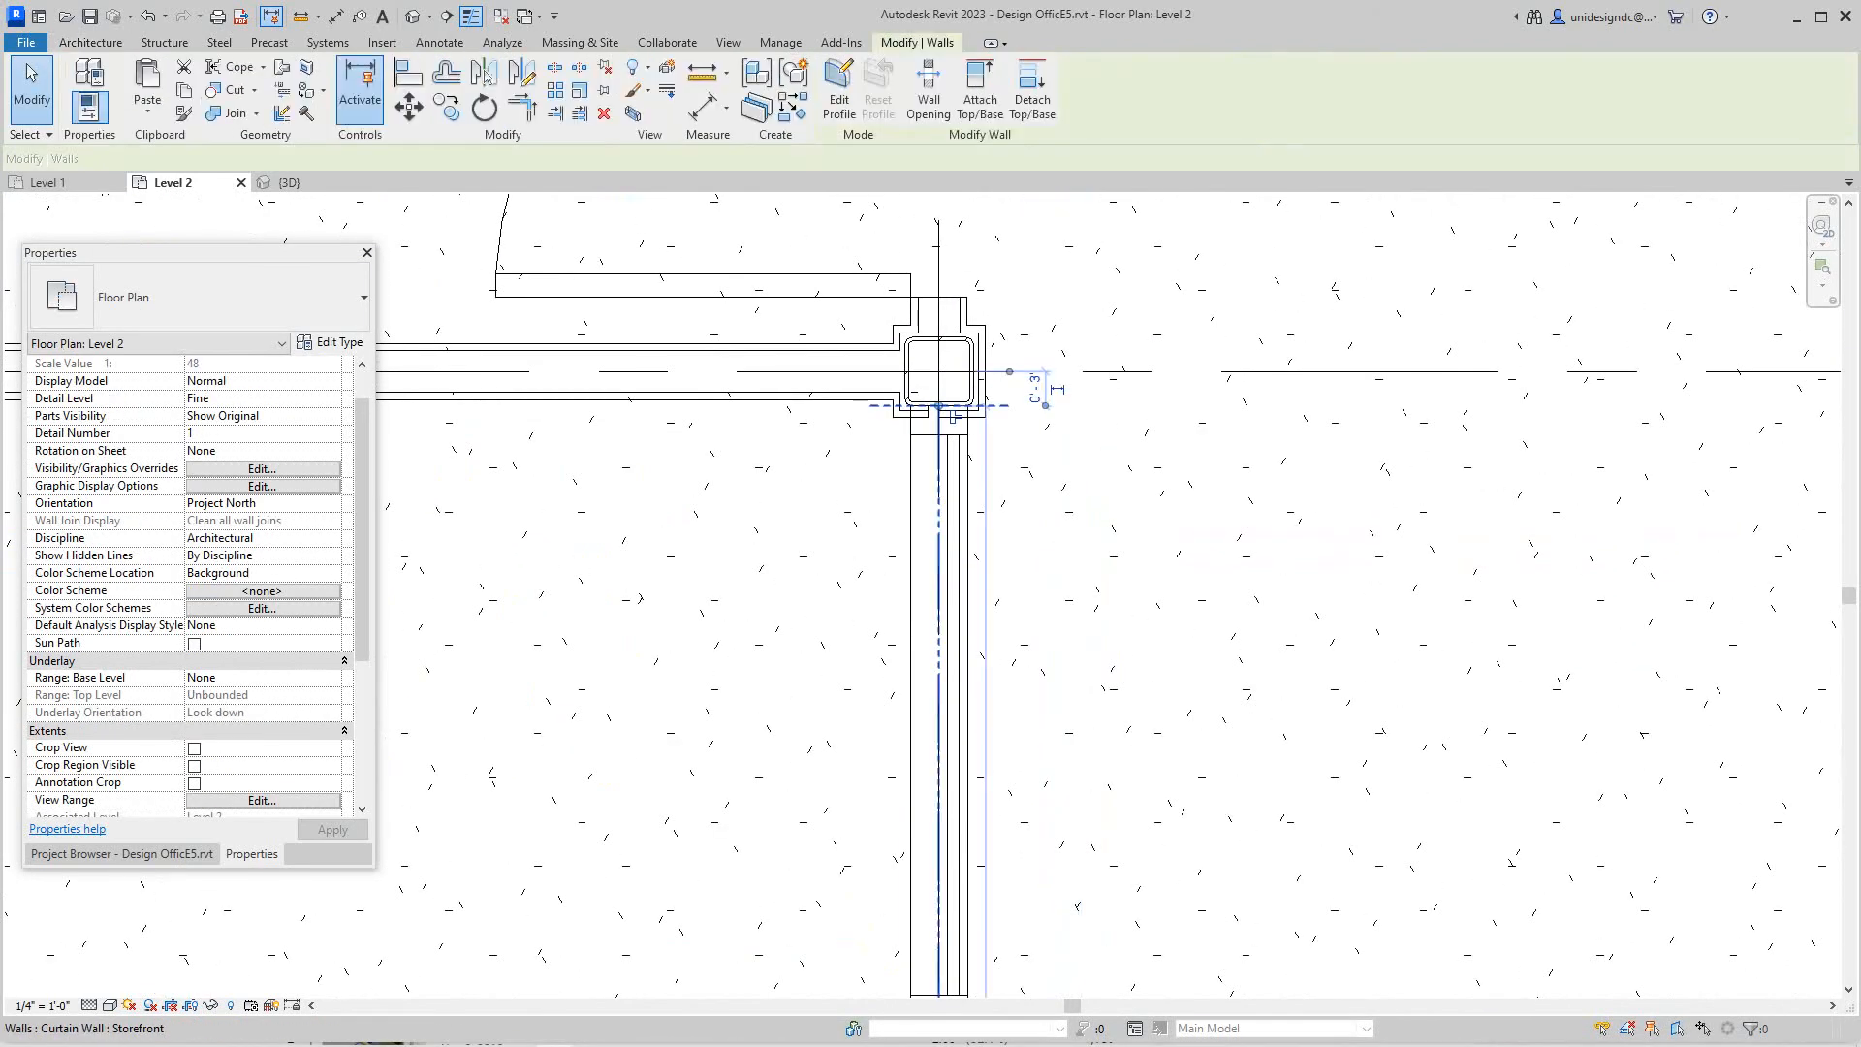
right_click(946, 411)
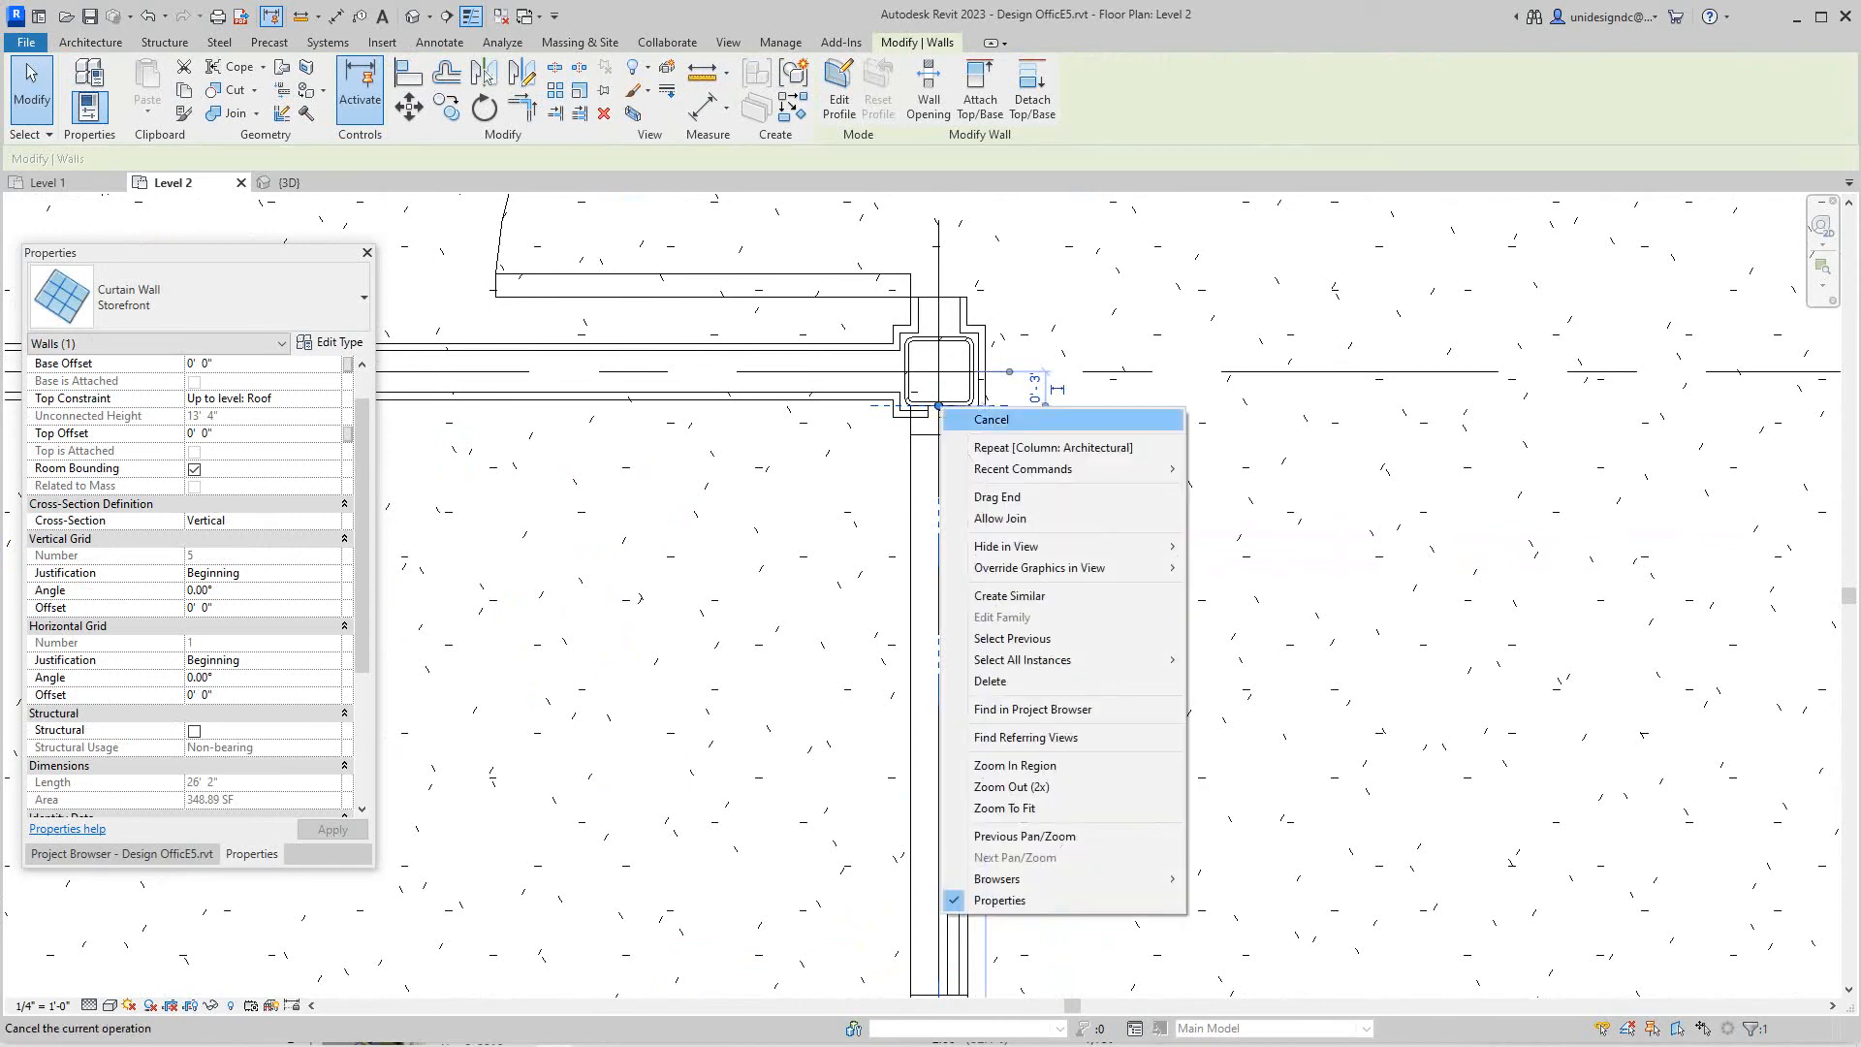
click(1002, 520)
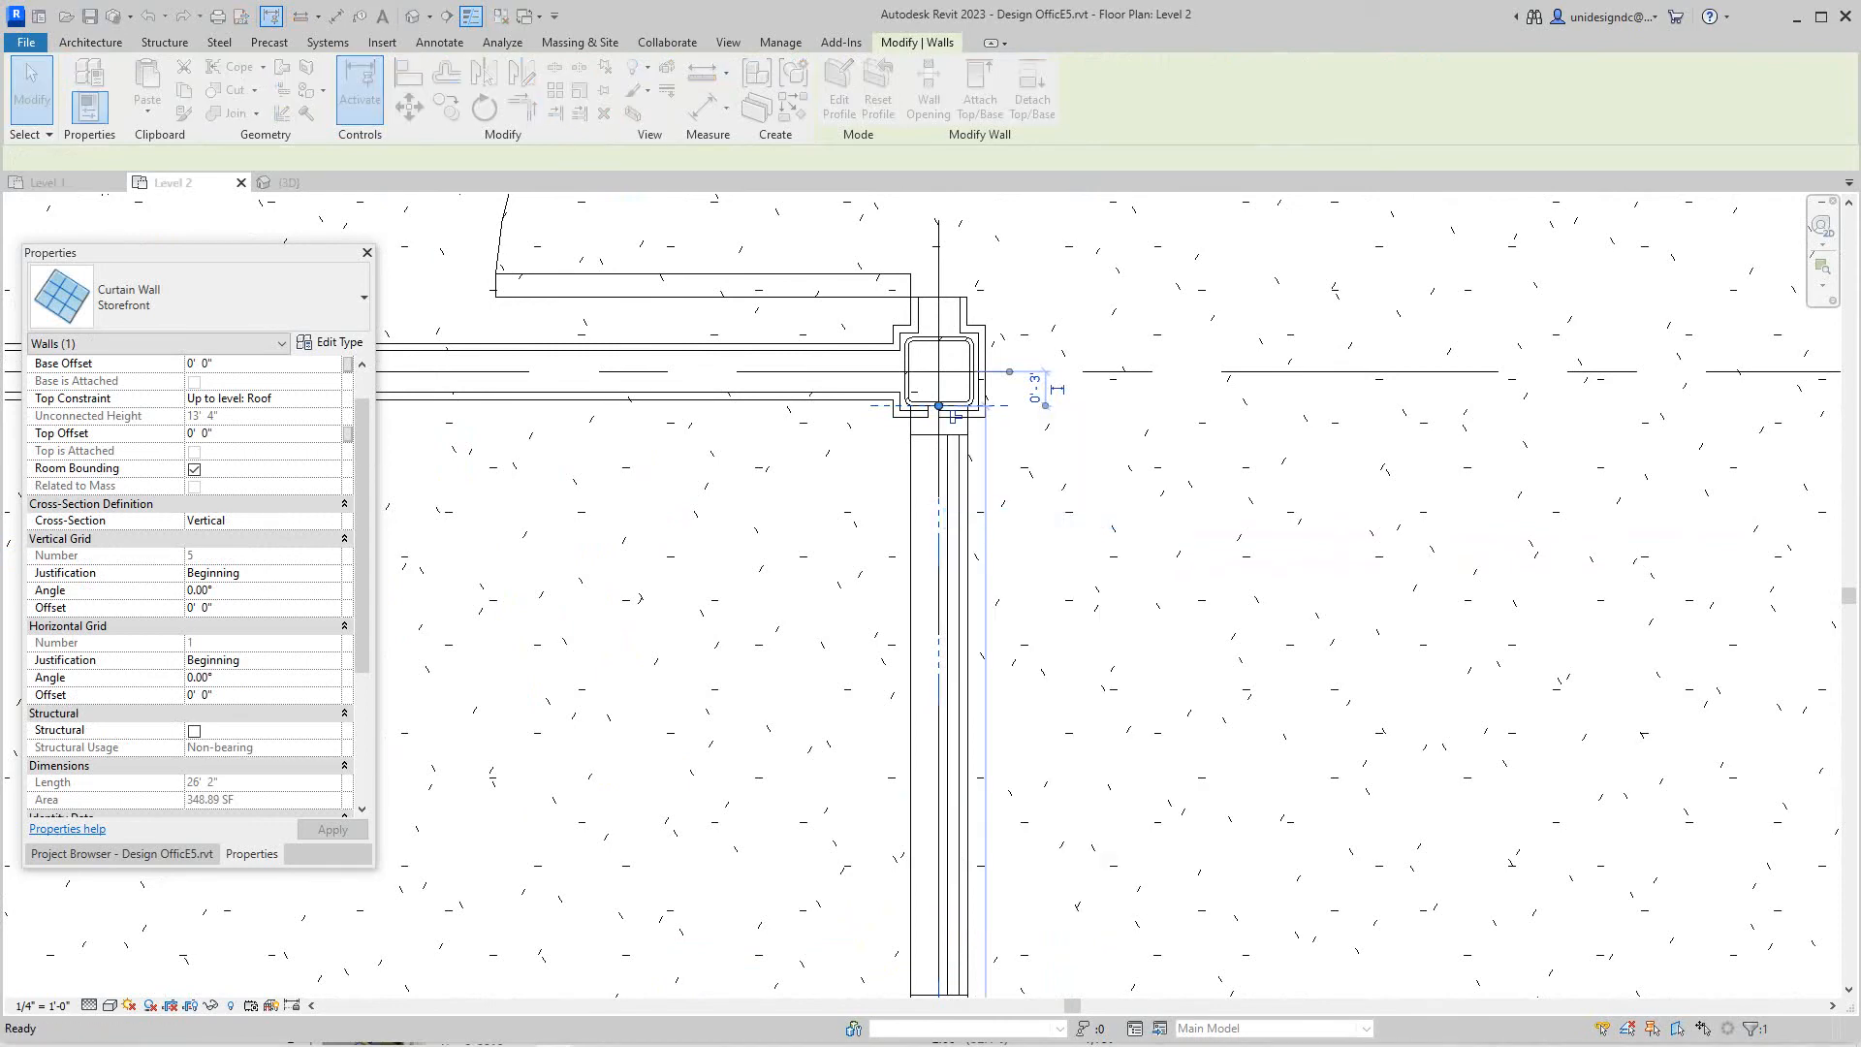
key(Escape)
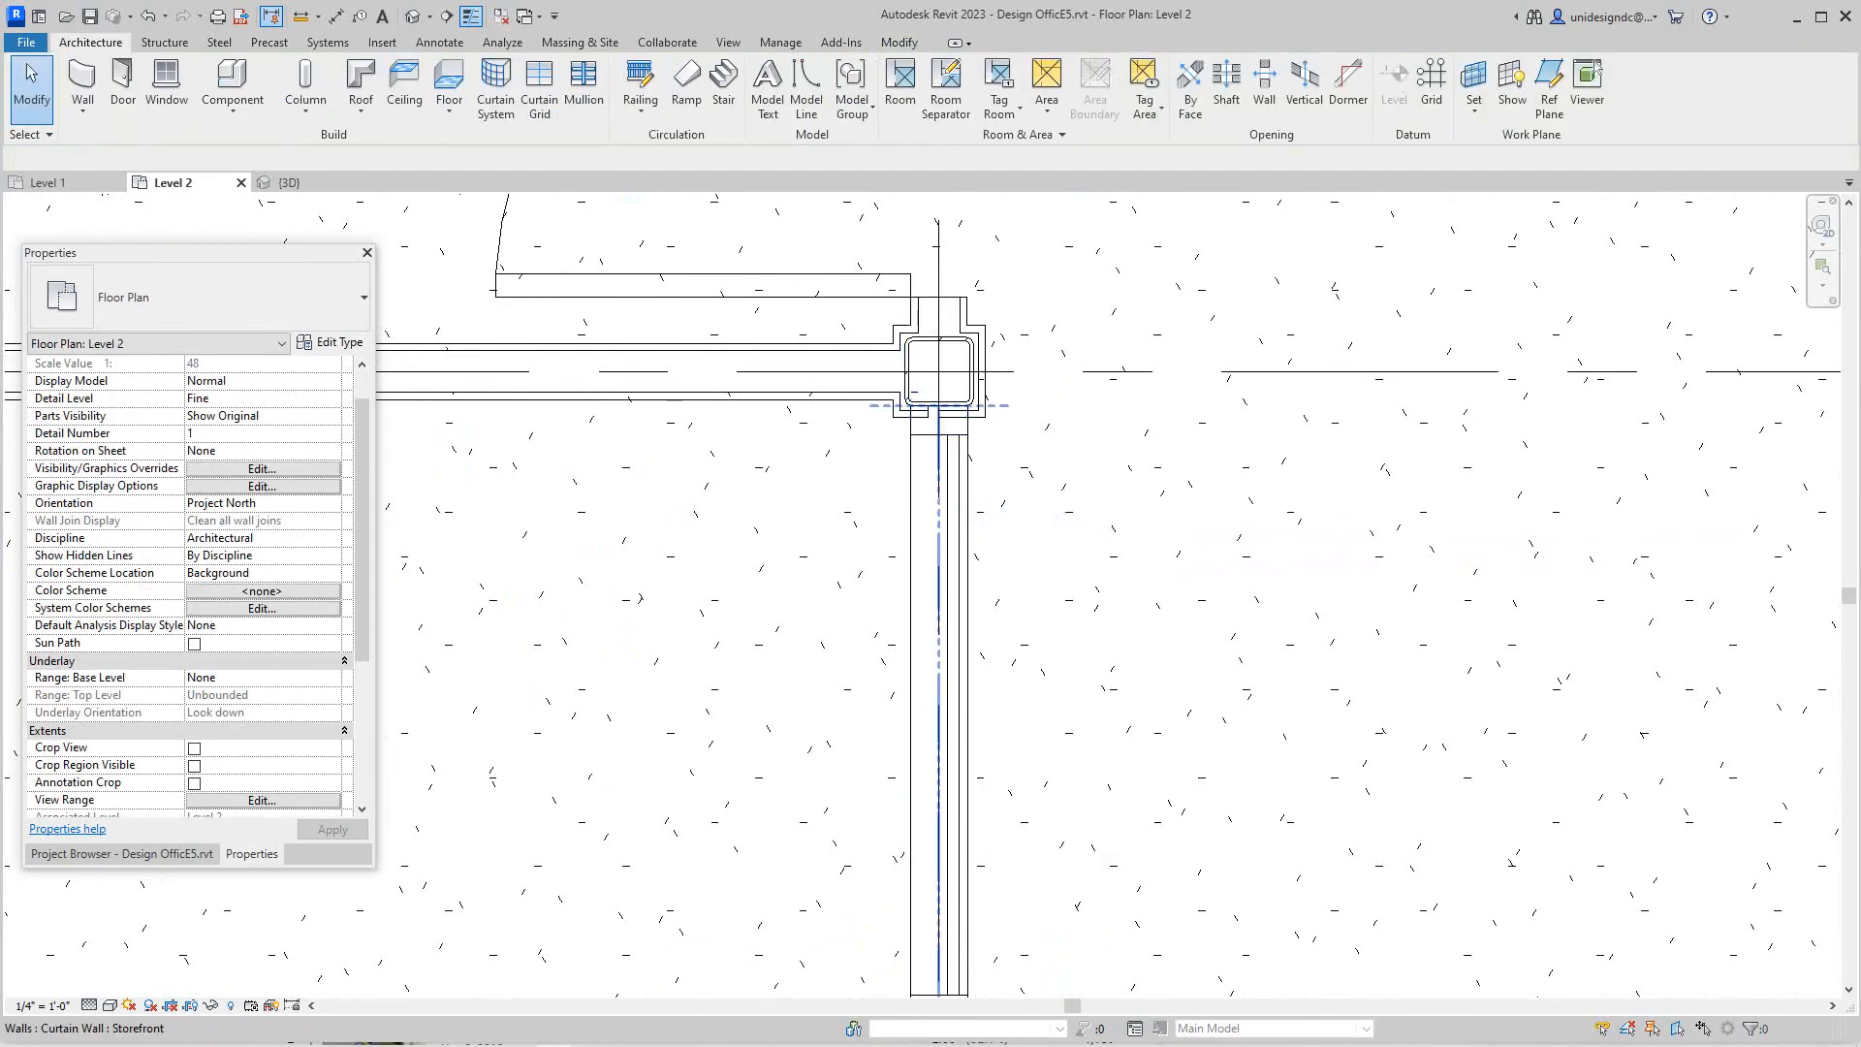
click(942, 425)
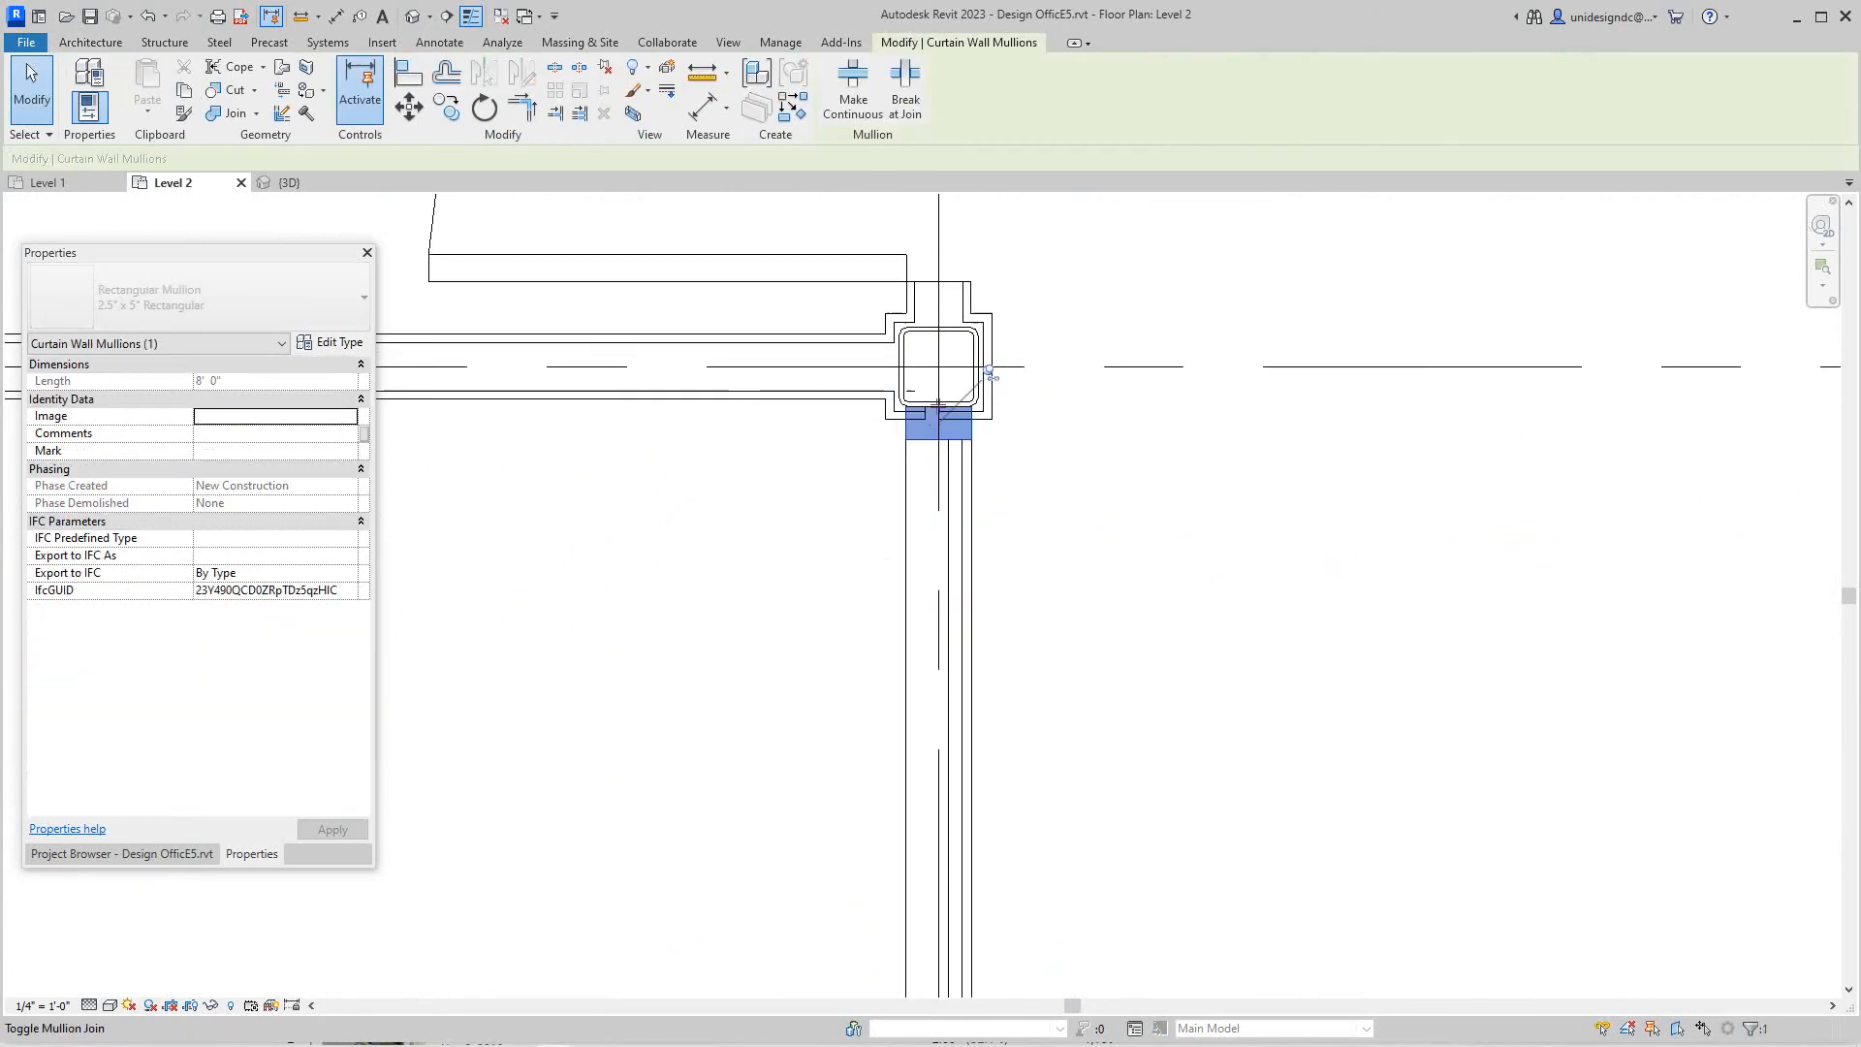
scroll(942, 425, up, 2)
key(Escape)
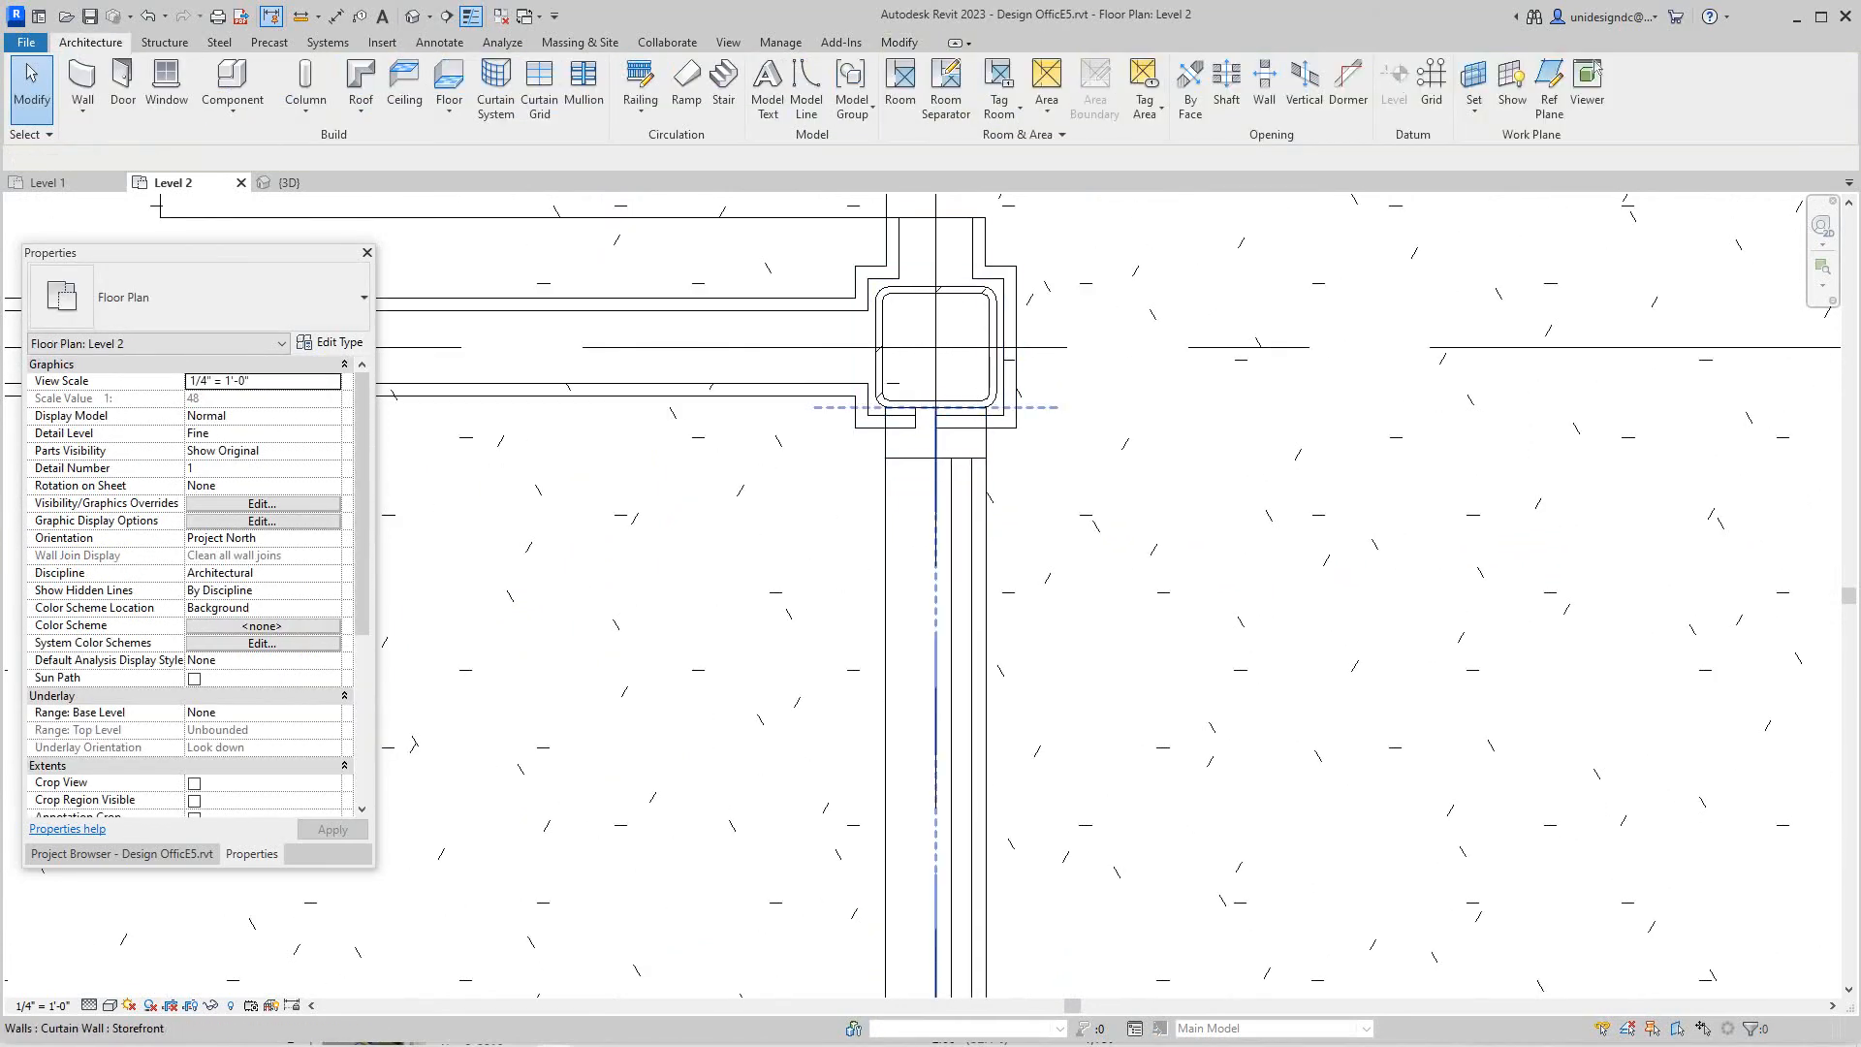
scroll(937, 378, down, 2)
scroll(938, 379, down, 2)
scroll(938, 378, down, 1)
scroll(939, 378, up, 2)
scroll(938, 378, down, 3)
scroll(939, 379, down, 3)
scroll(937, 378, down, 2)
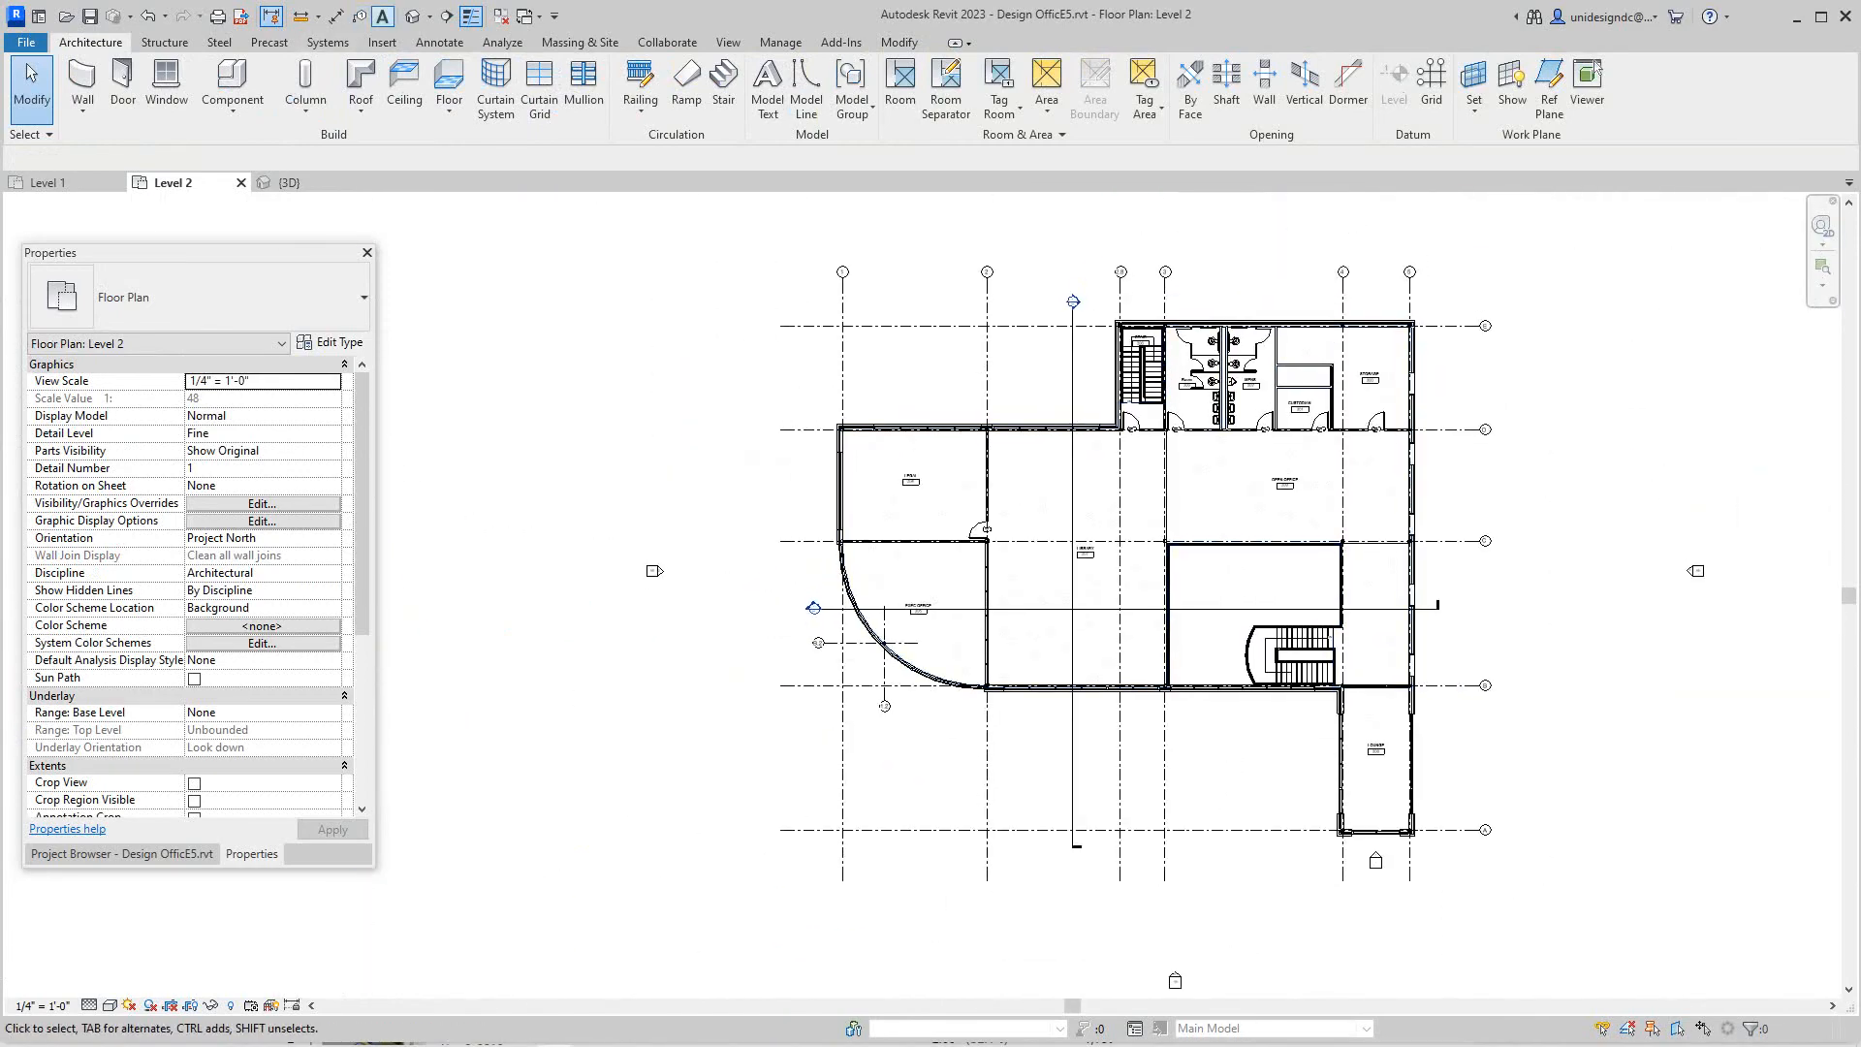
Orient the 3D view to Floor Plan: Level 2, return to isometric, and shade in Consistent Colors.
click(289, 182)
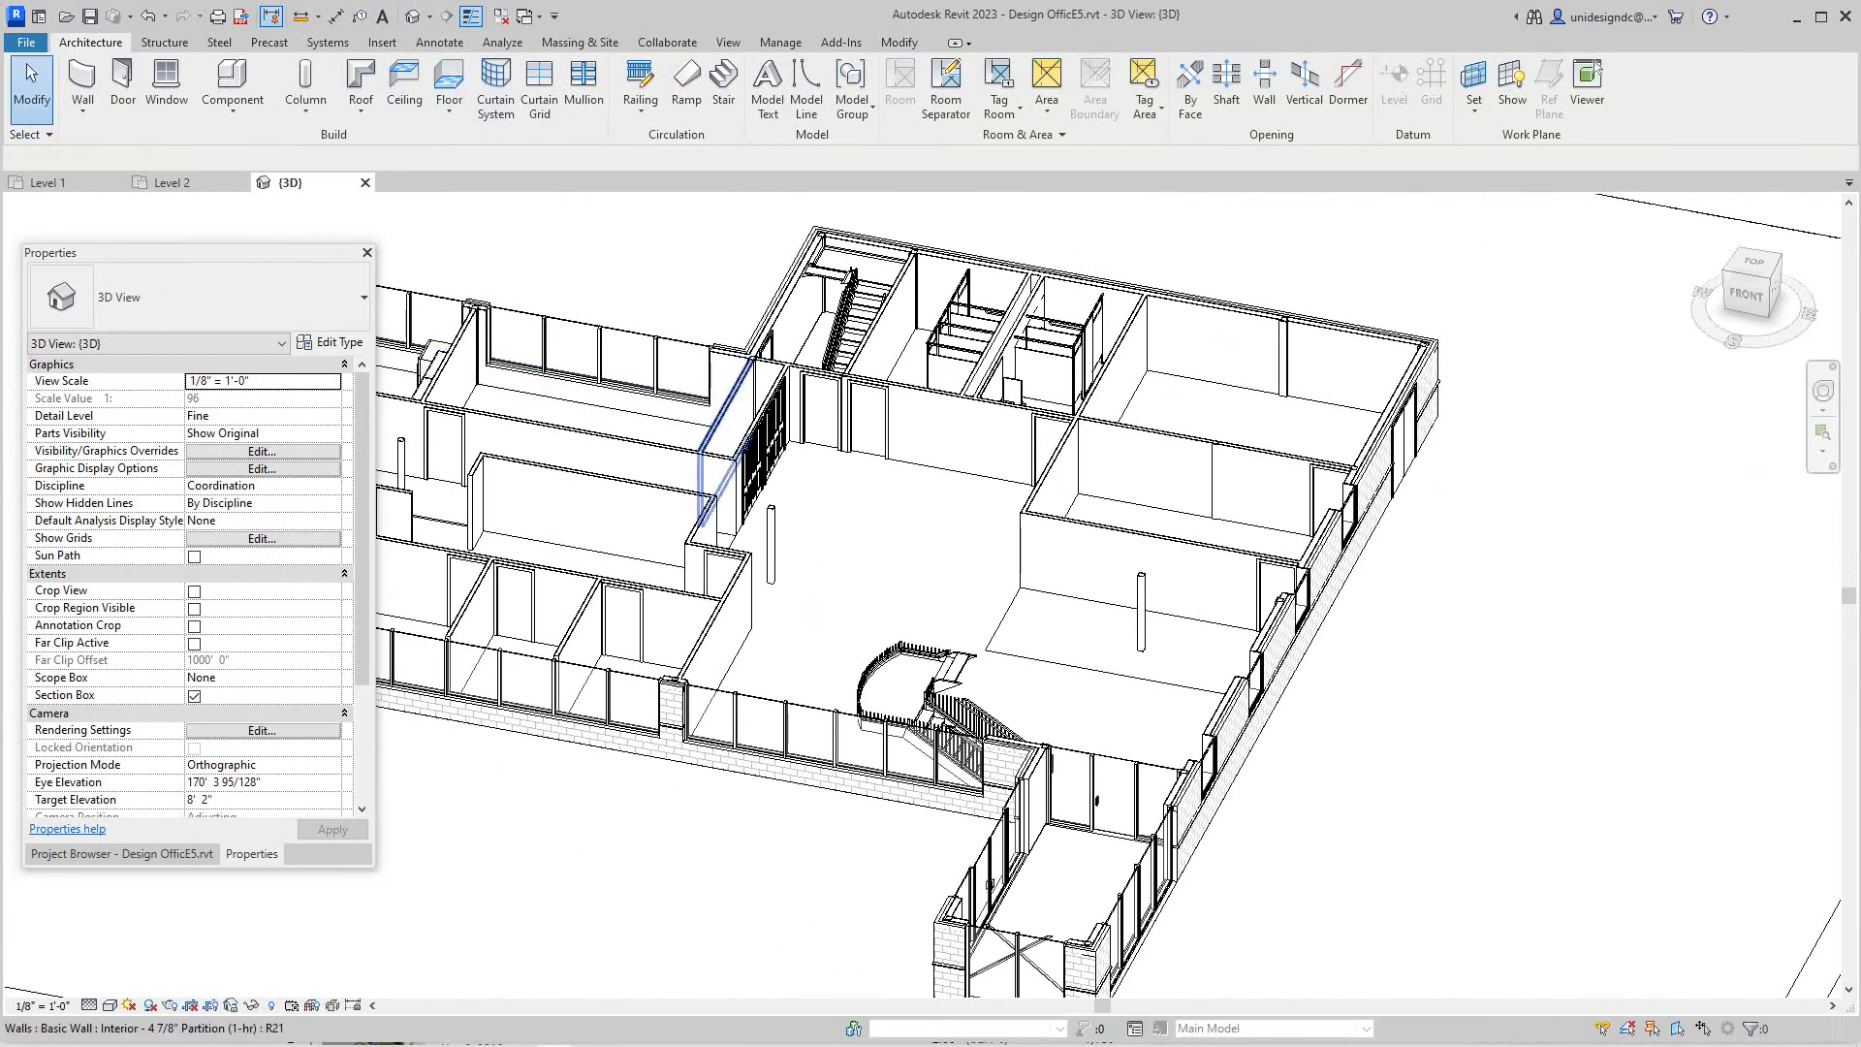
scroll(931, 583, up, 1)
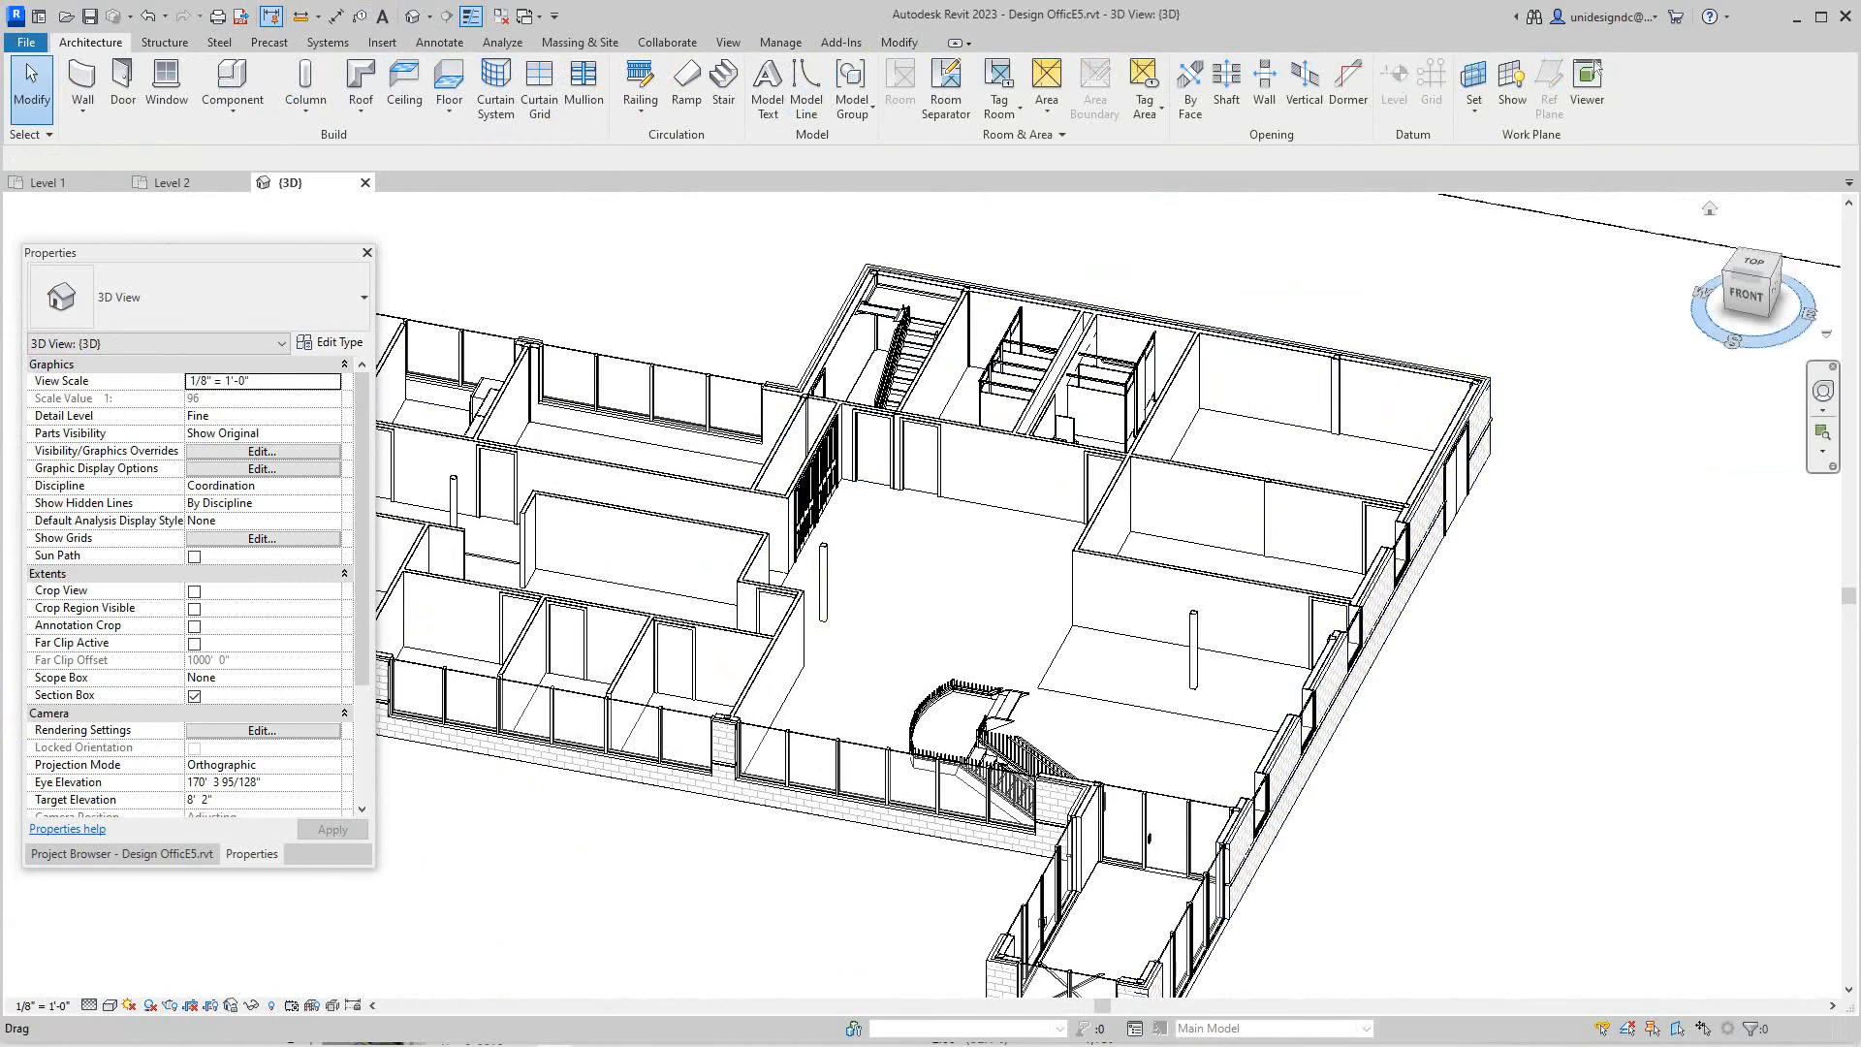
right_click(1812, 335)
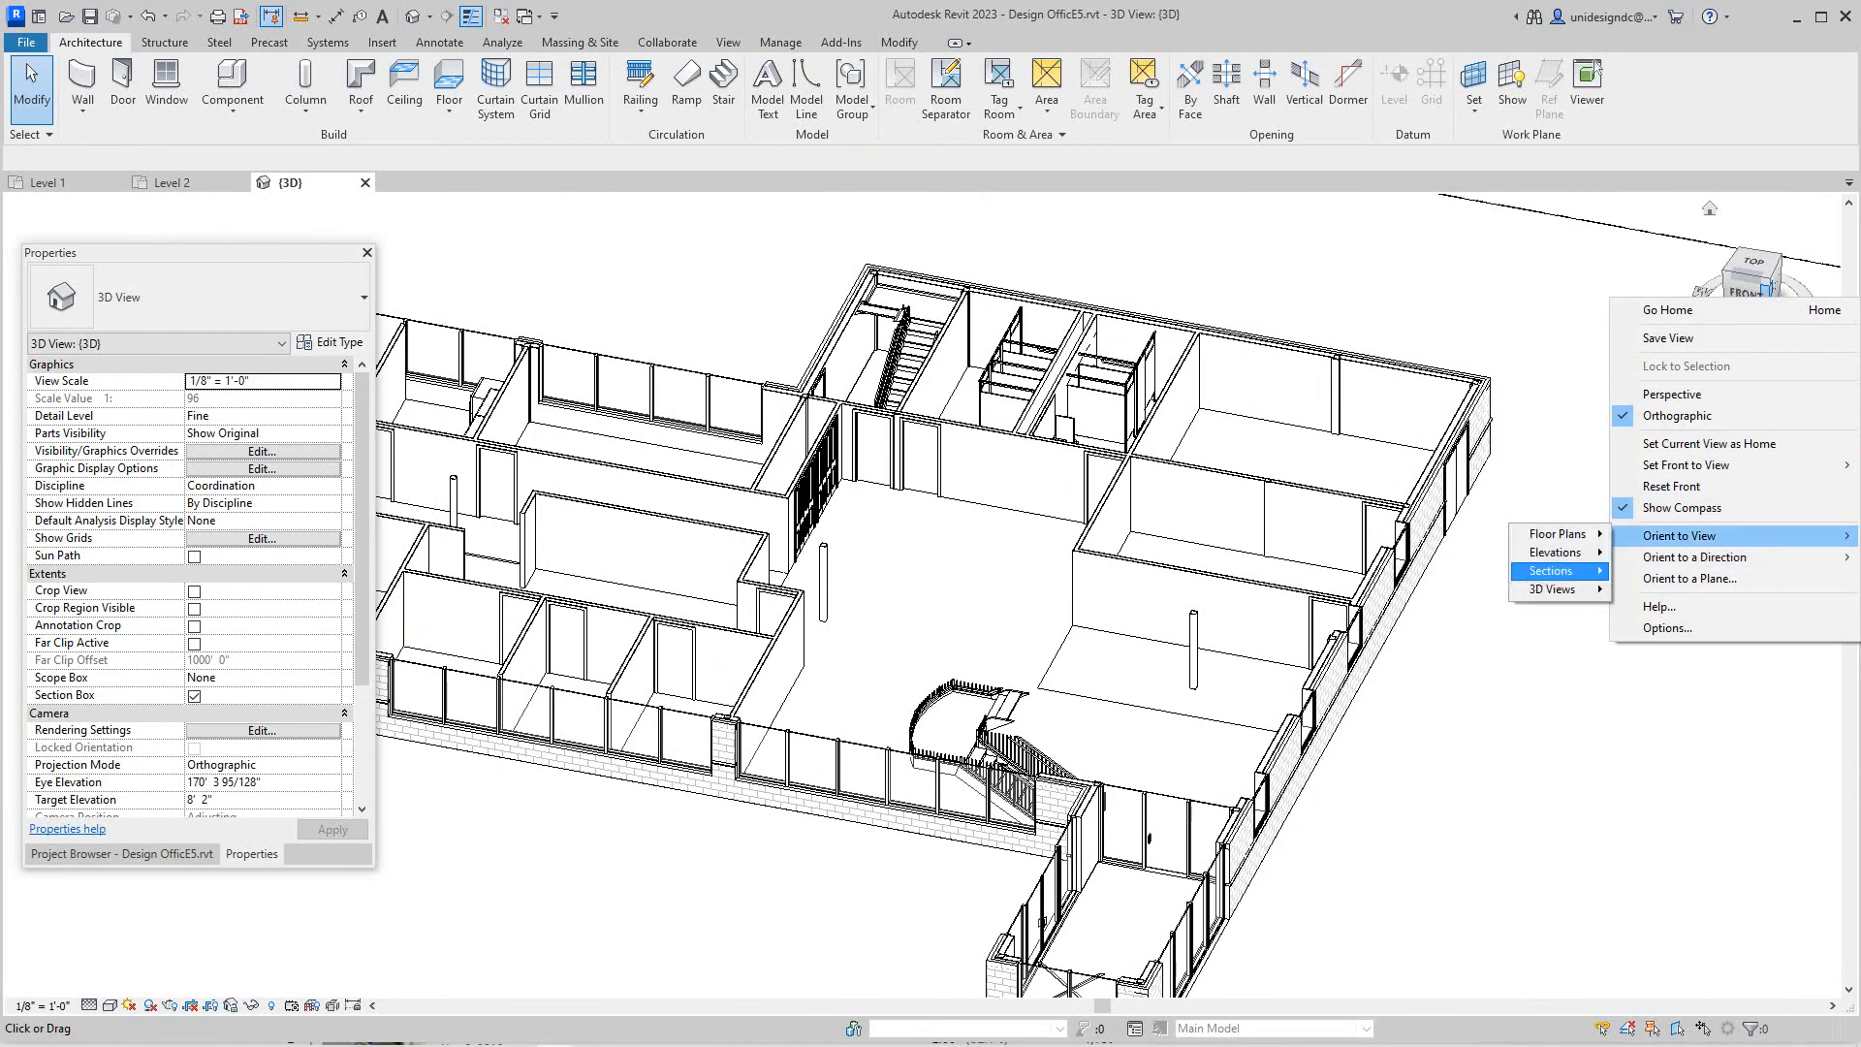
mouse_move(1558, 535)
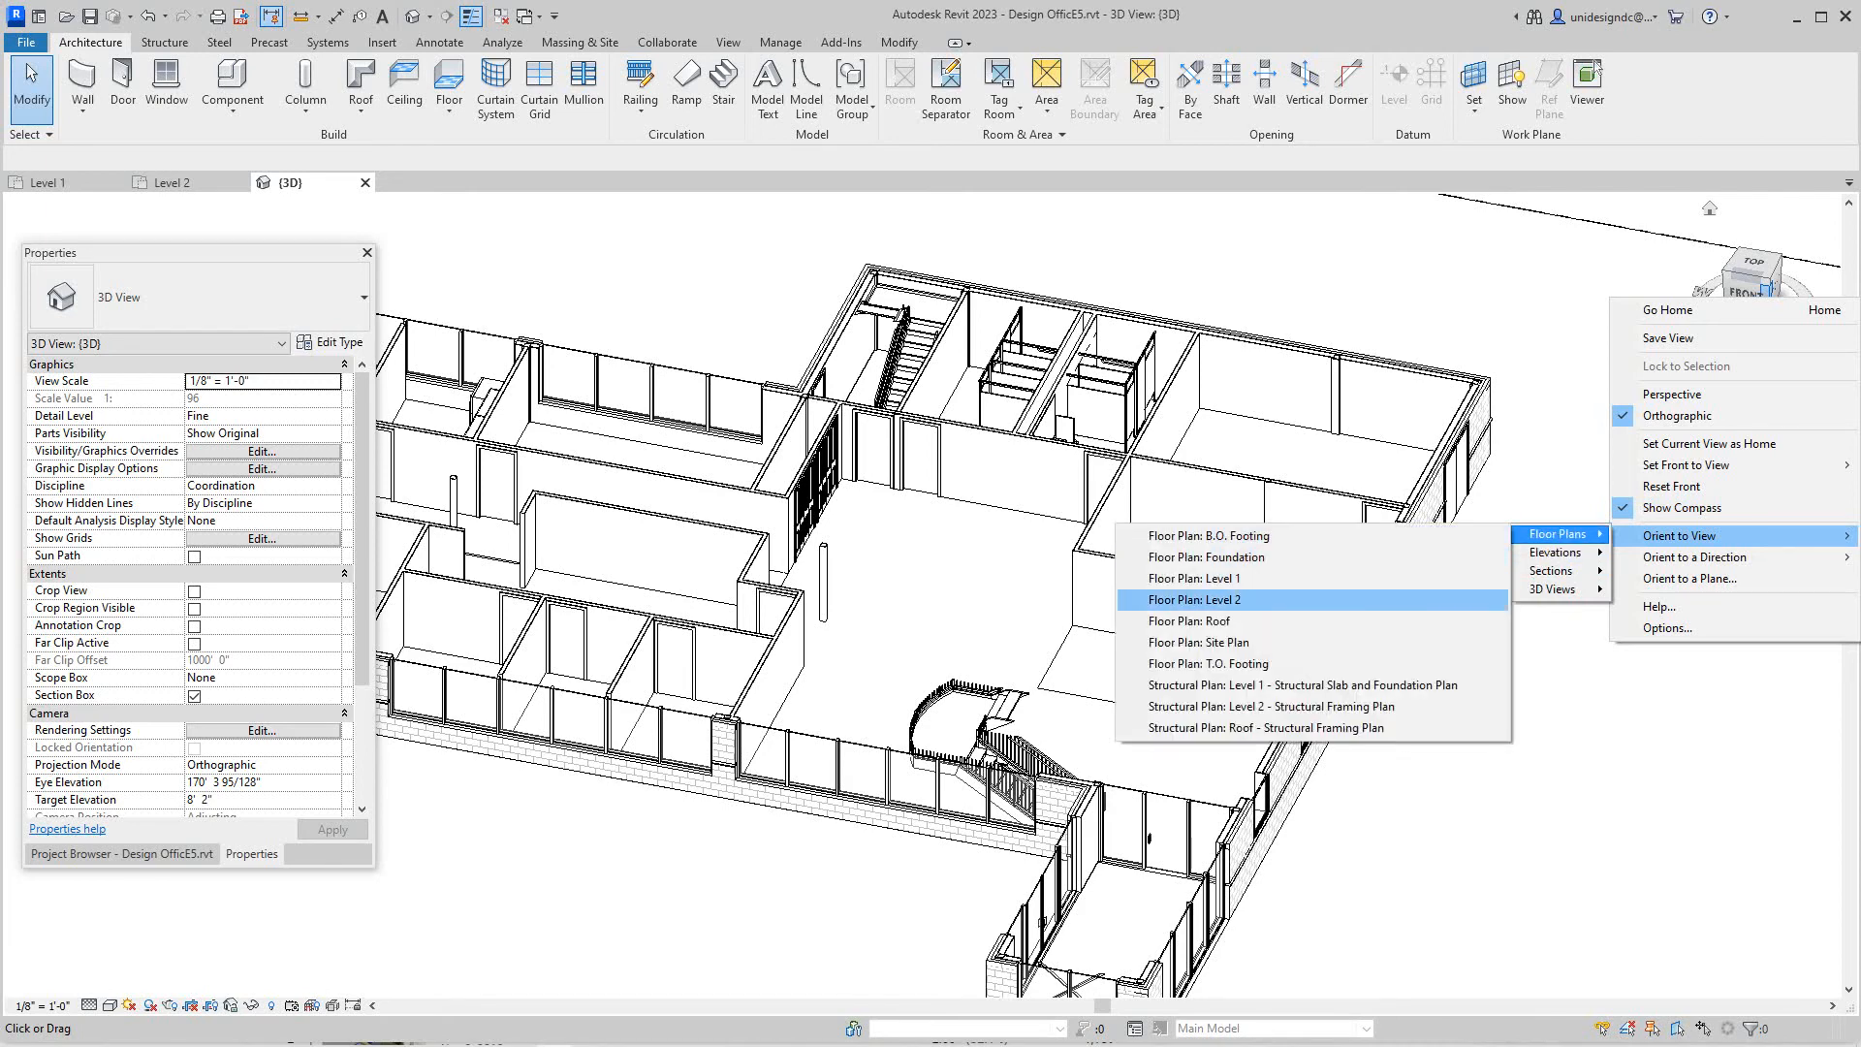
click(1195, 599)
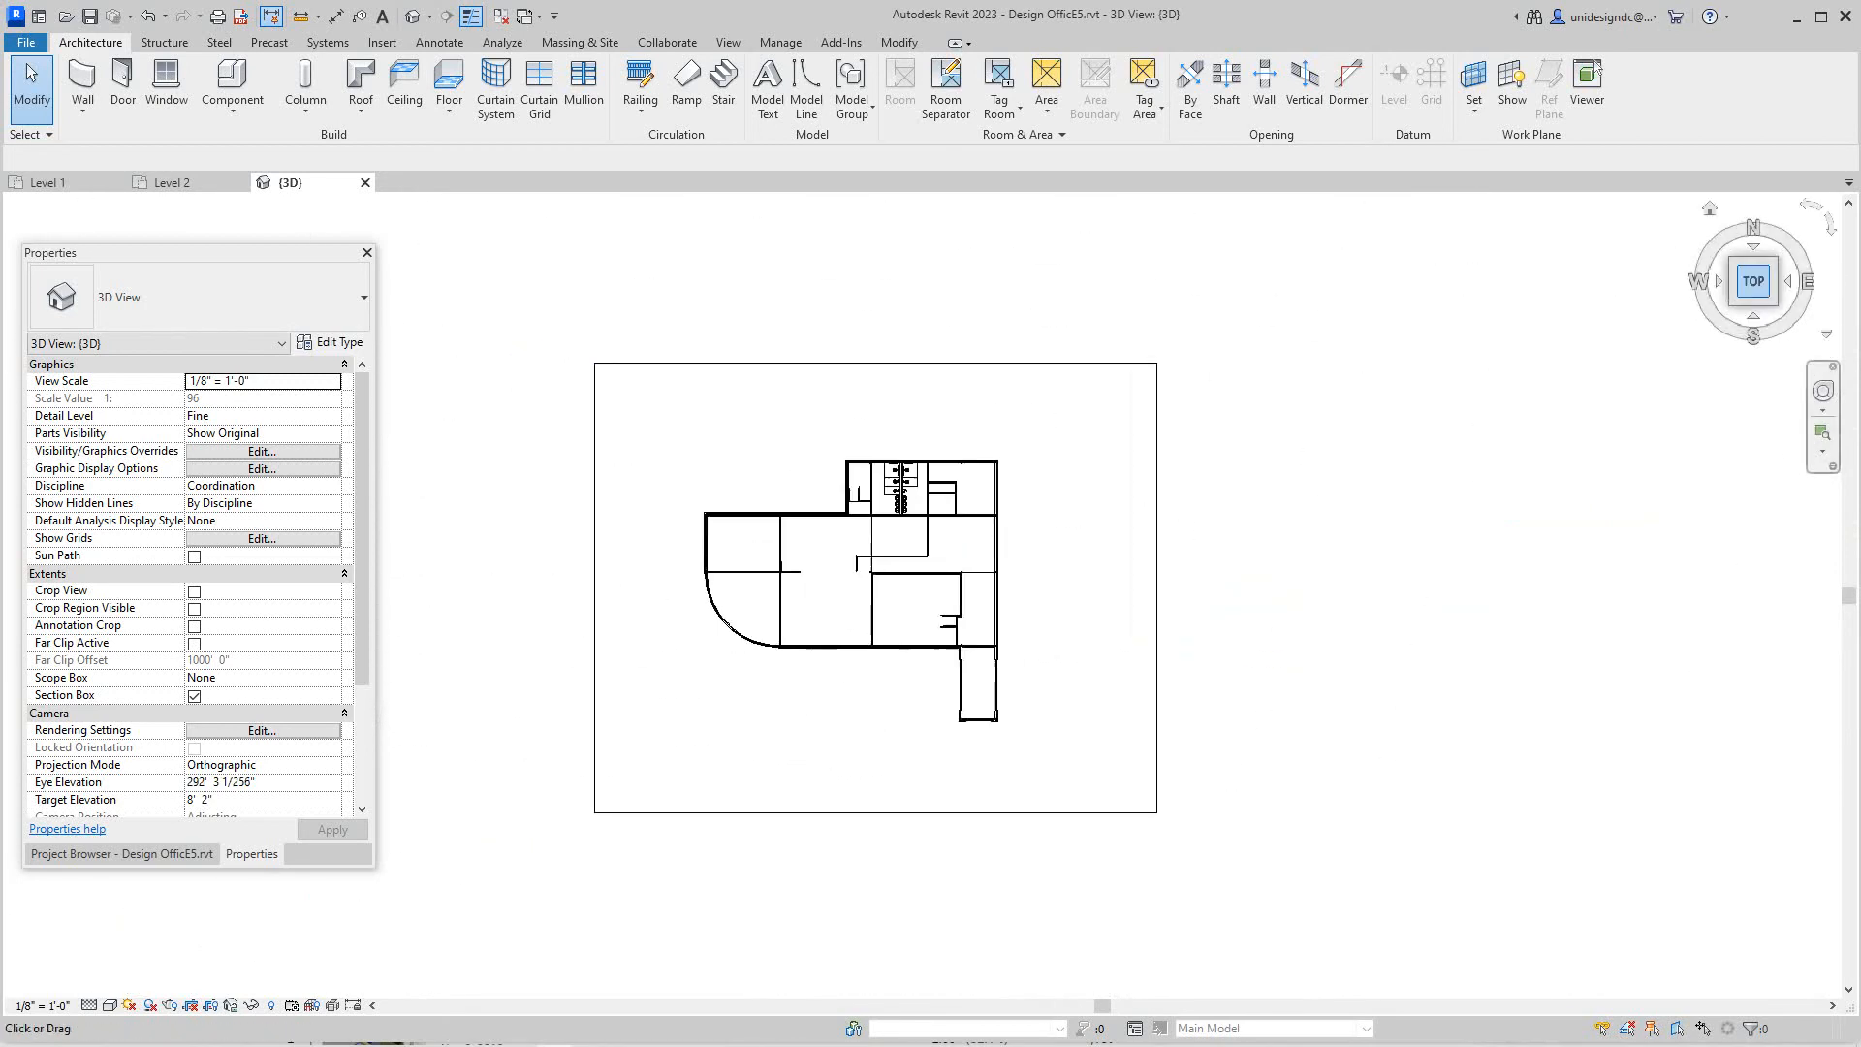
click(1711, 210)
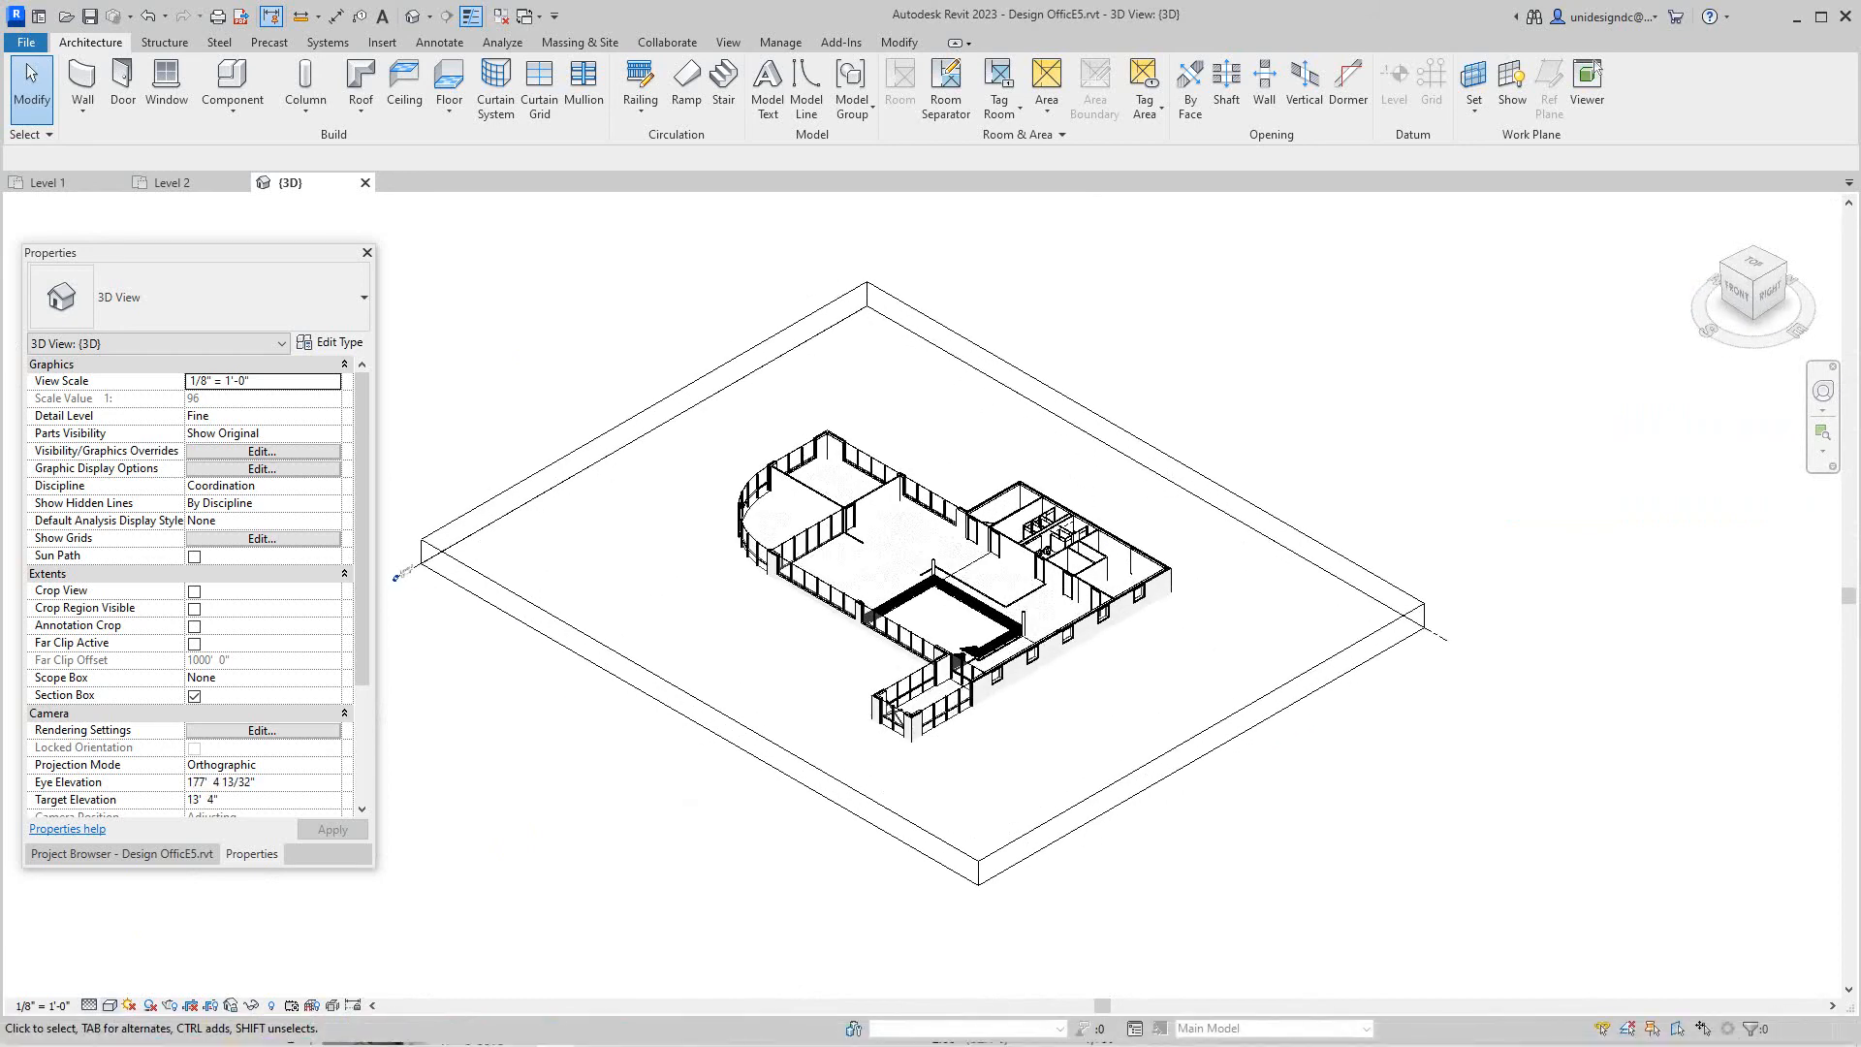
click(108, 1005)
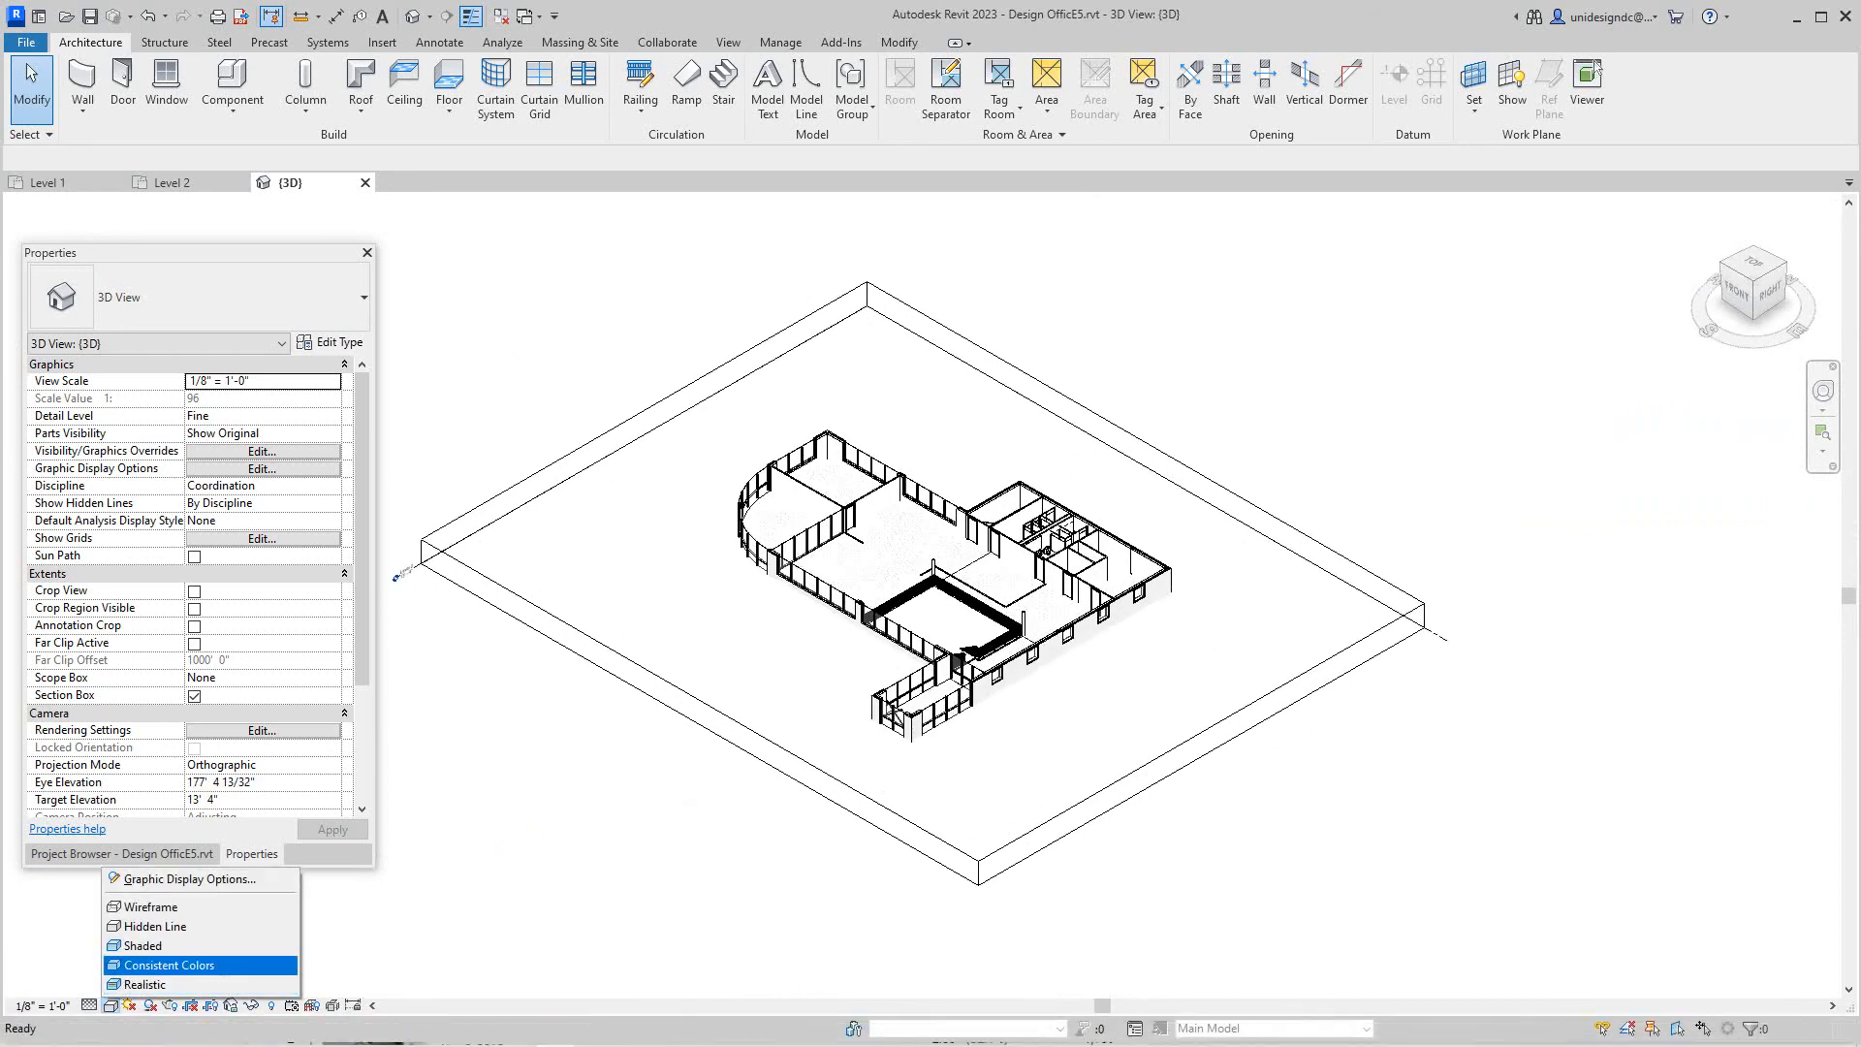
click(169, 965)
scroll(958, 655, up, 4)
scroll(931, 611, up, 4)
scroll(823, 524, up, 3)
scroll(823, 523, up, 3)
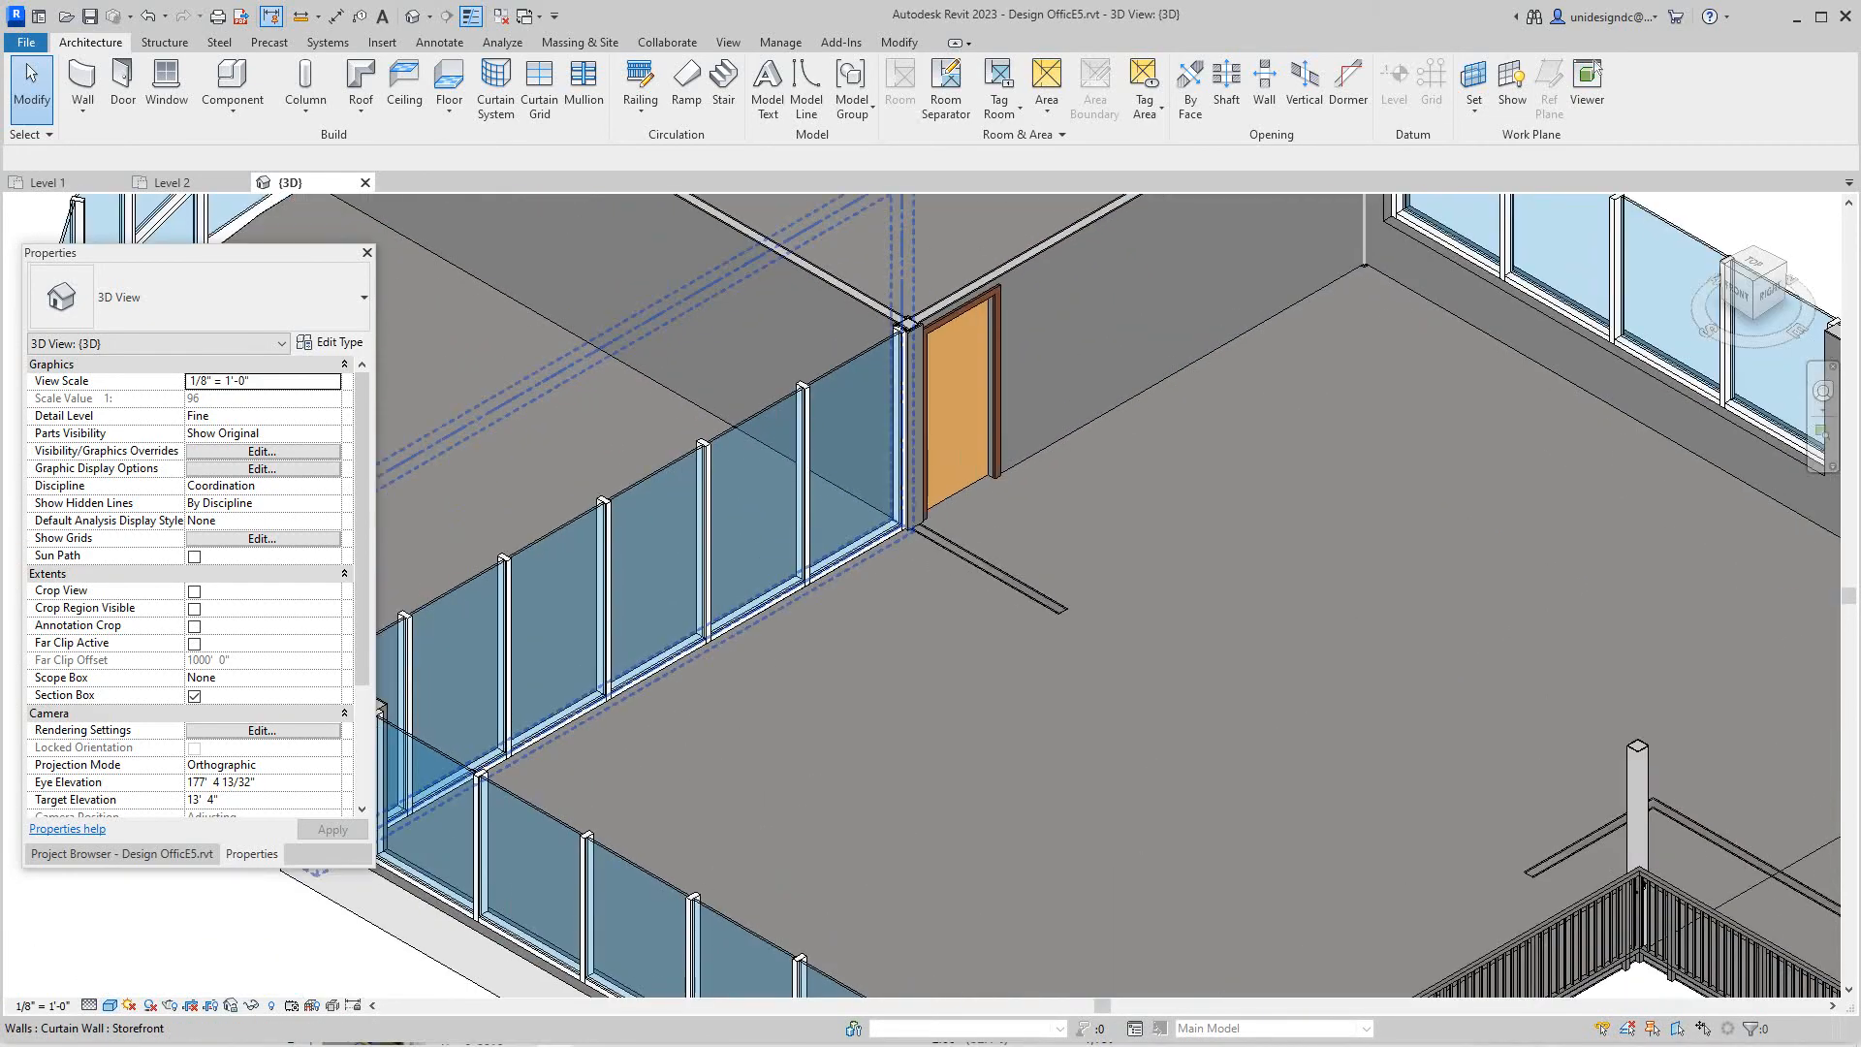
Tab-select single storefront panels and a mullion, ending with the glazed panel beside the door selected.
key(Tab)
click(756, 549)
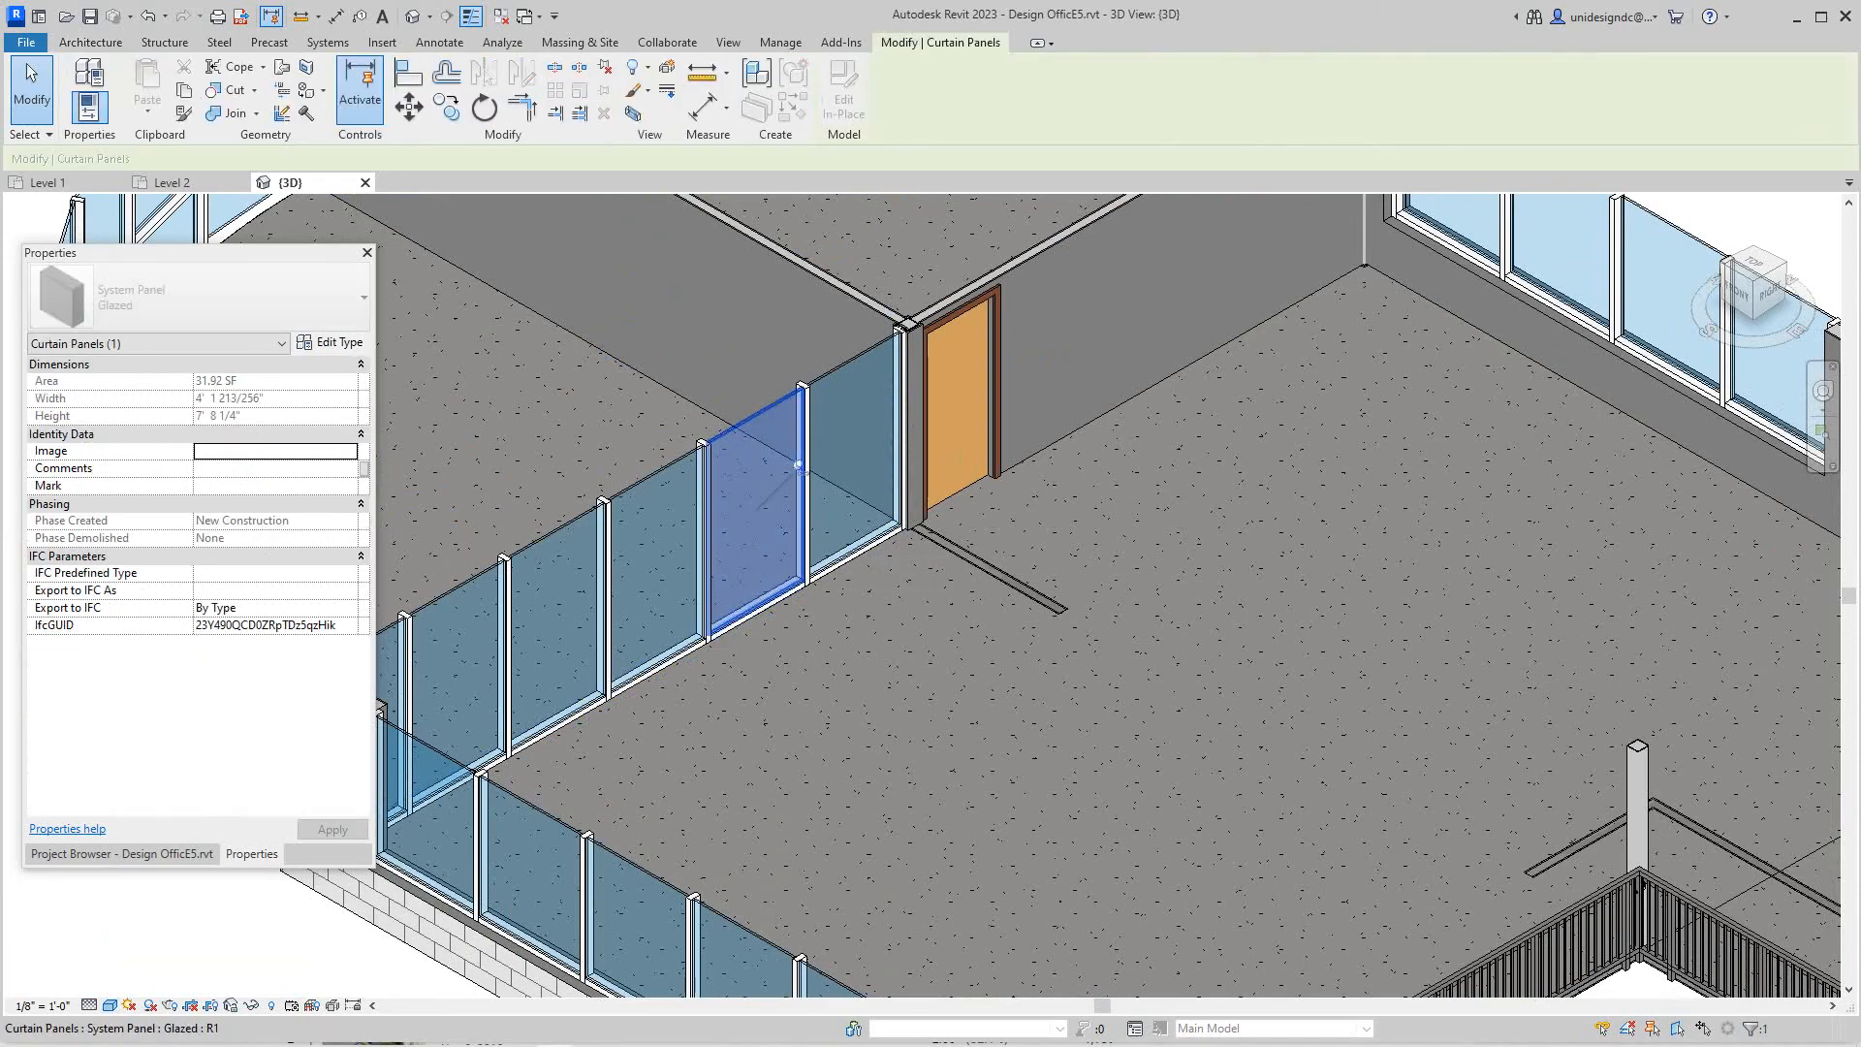
key(Escape)
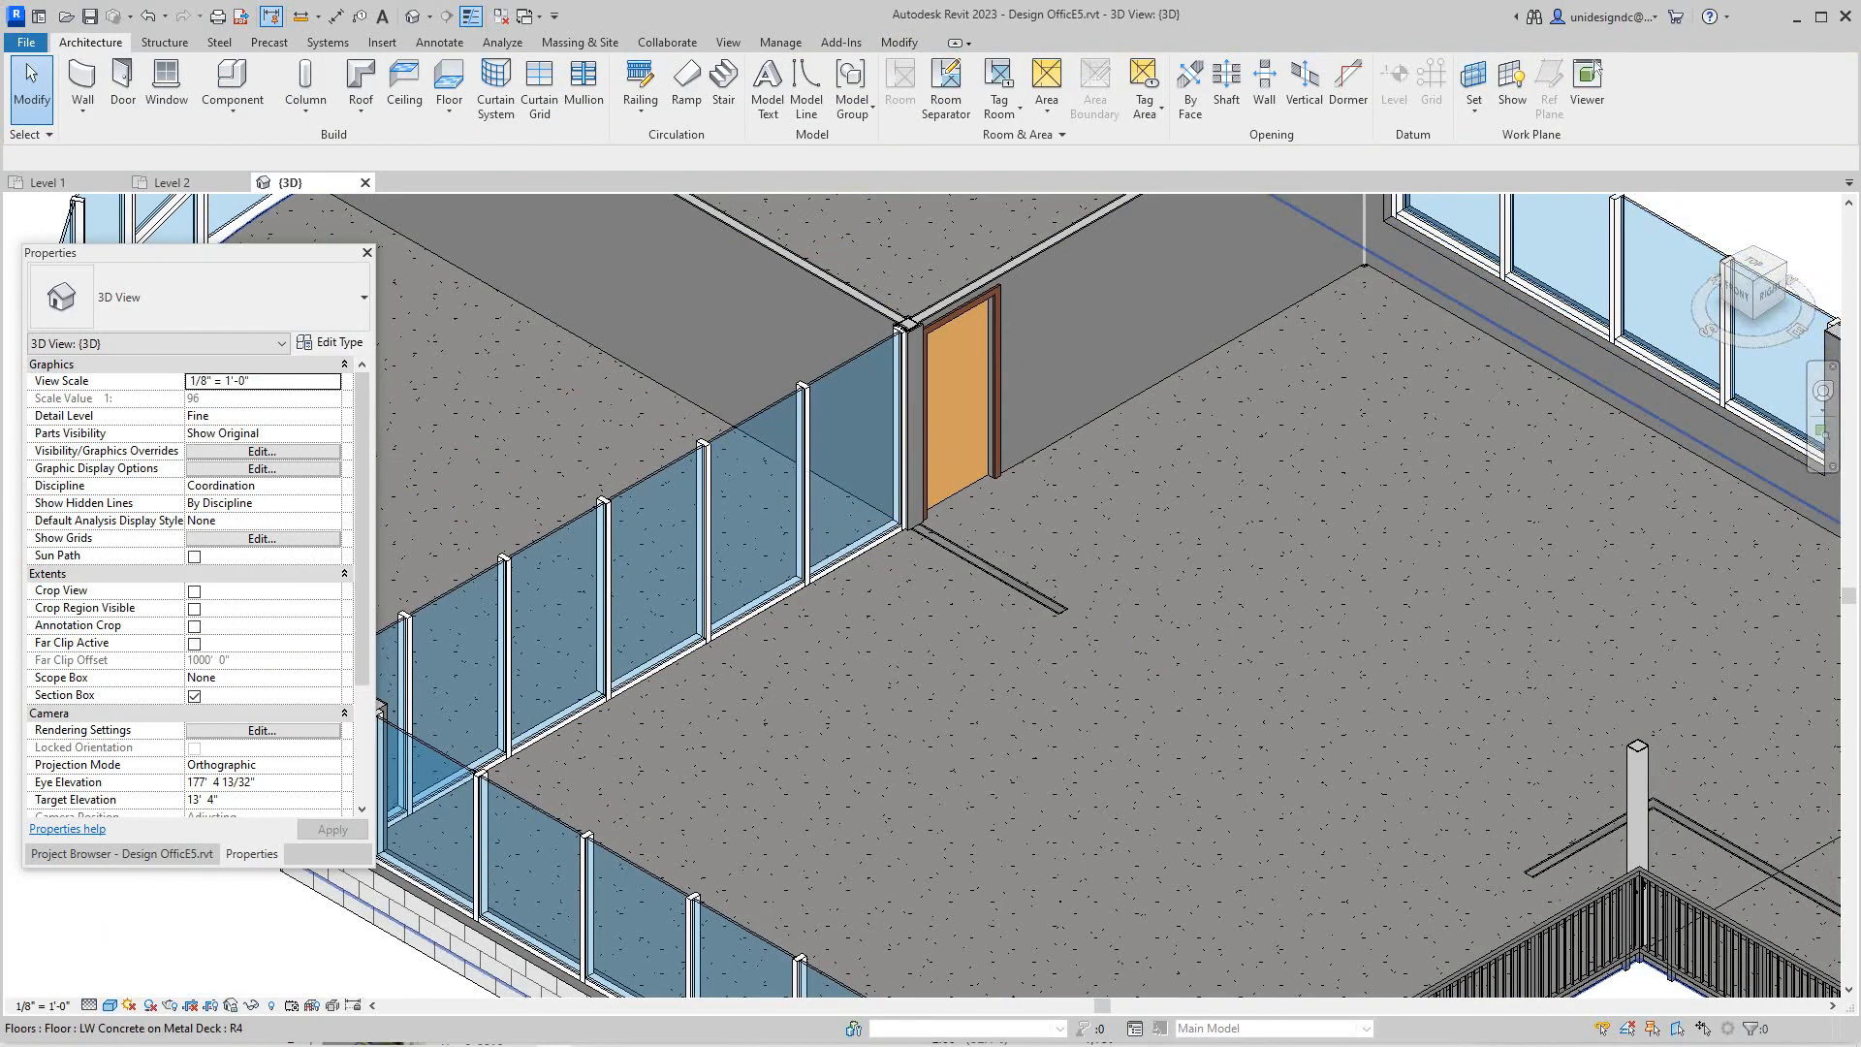
click(771, 599)
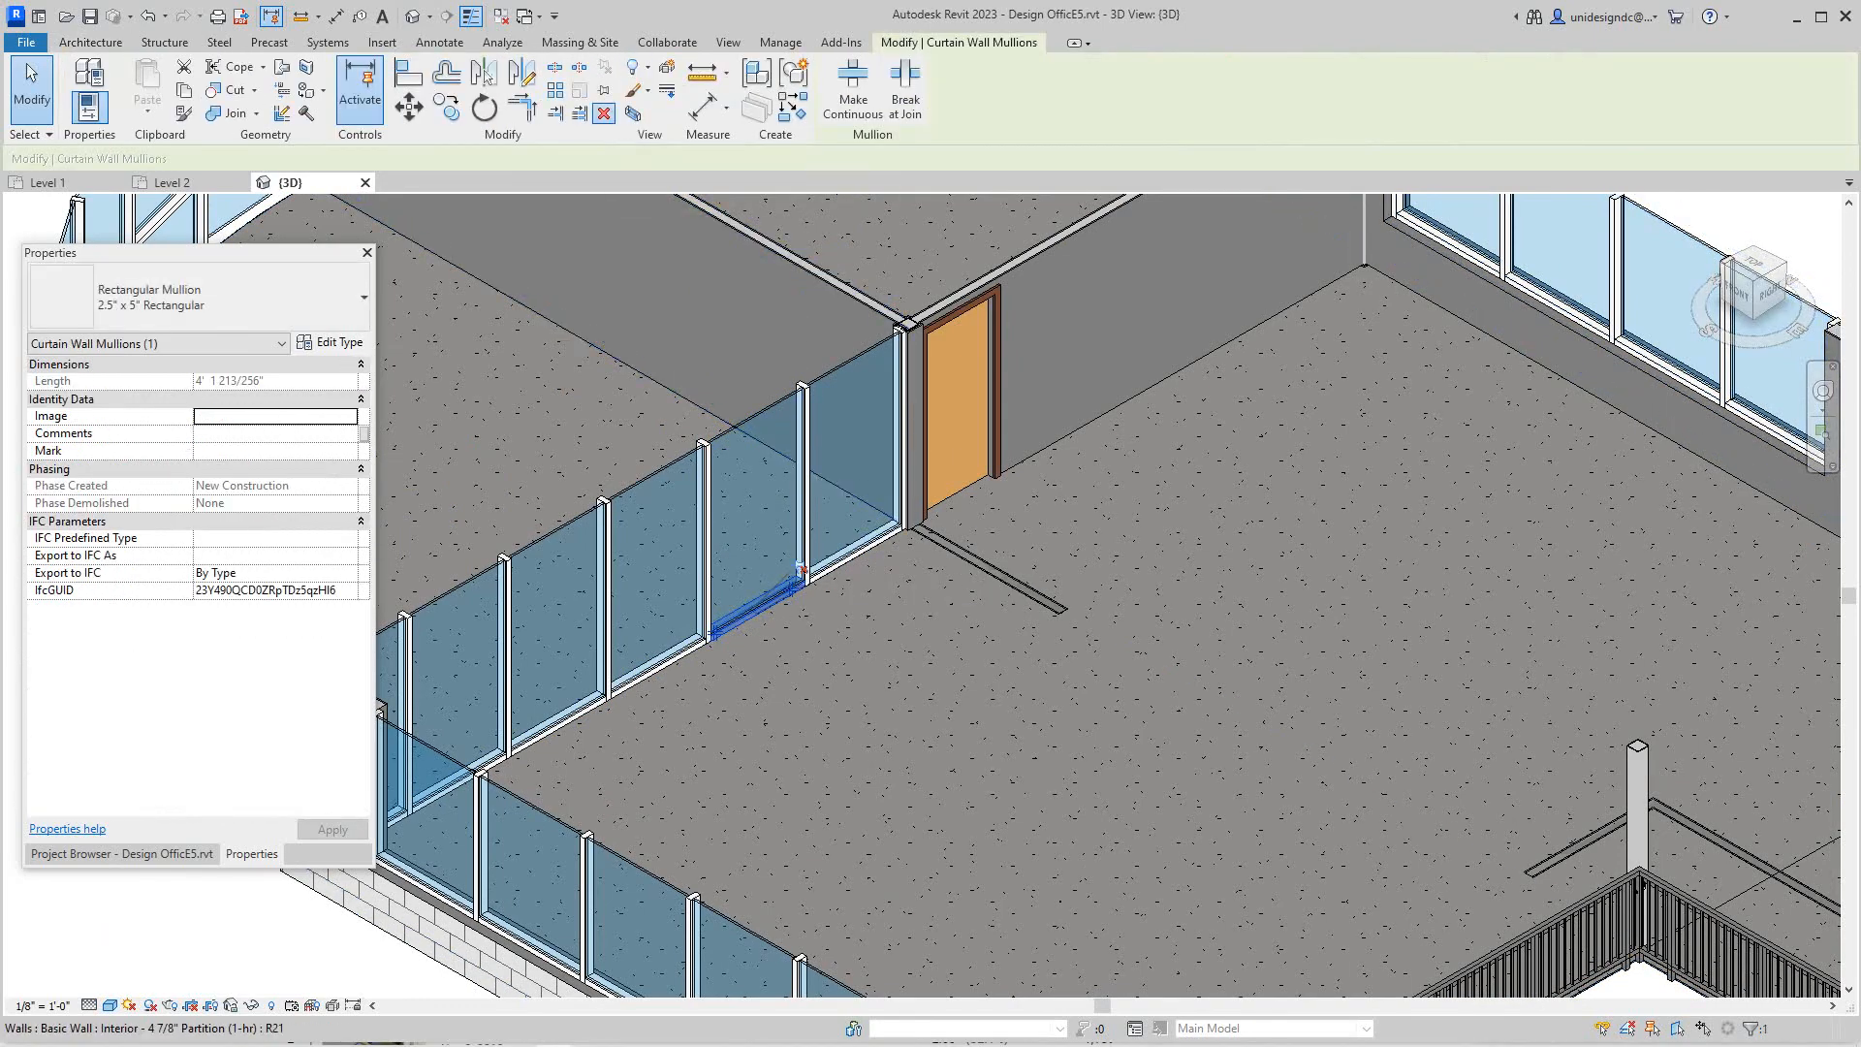
key(Escape)
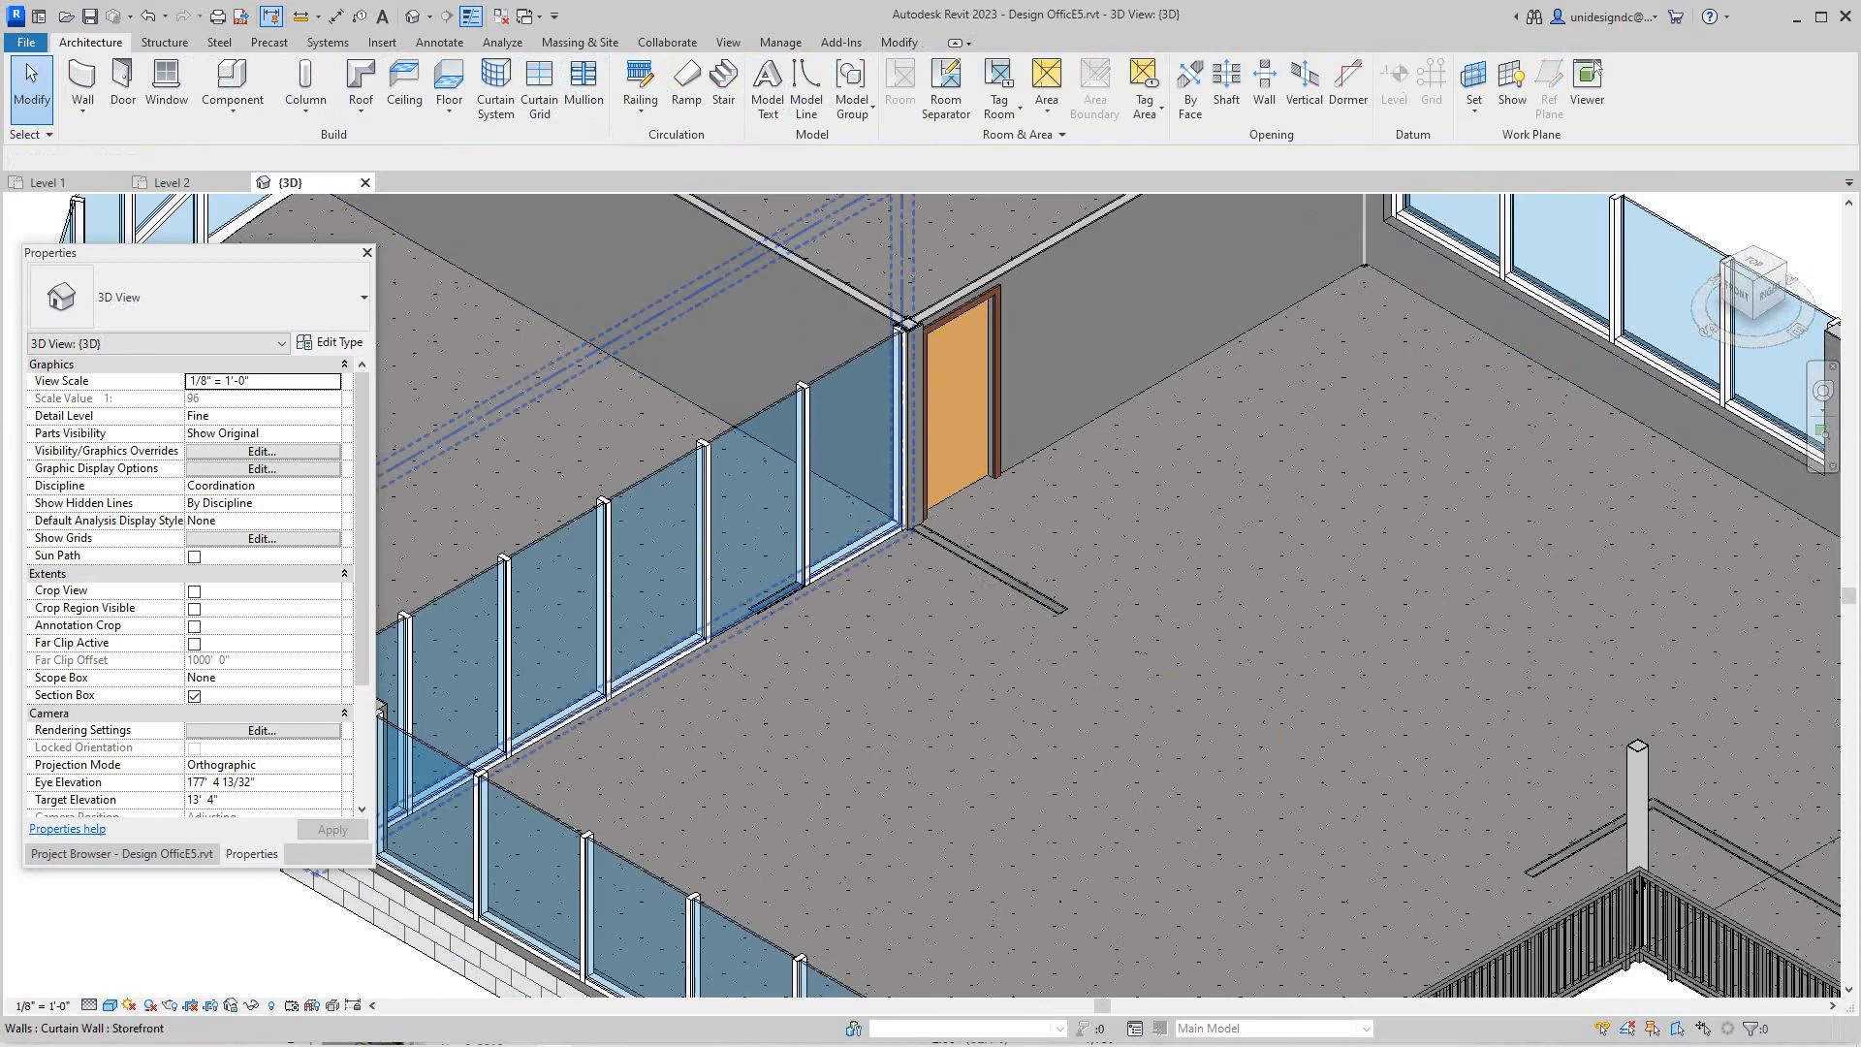
click(757, 495)
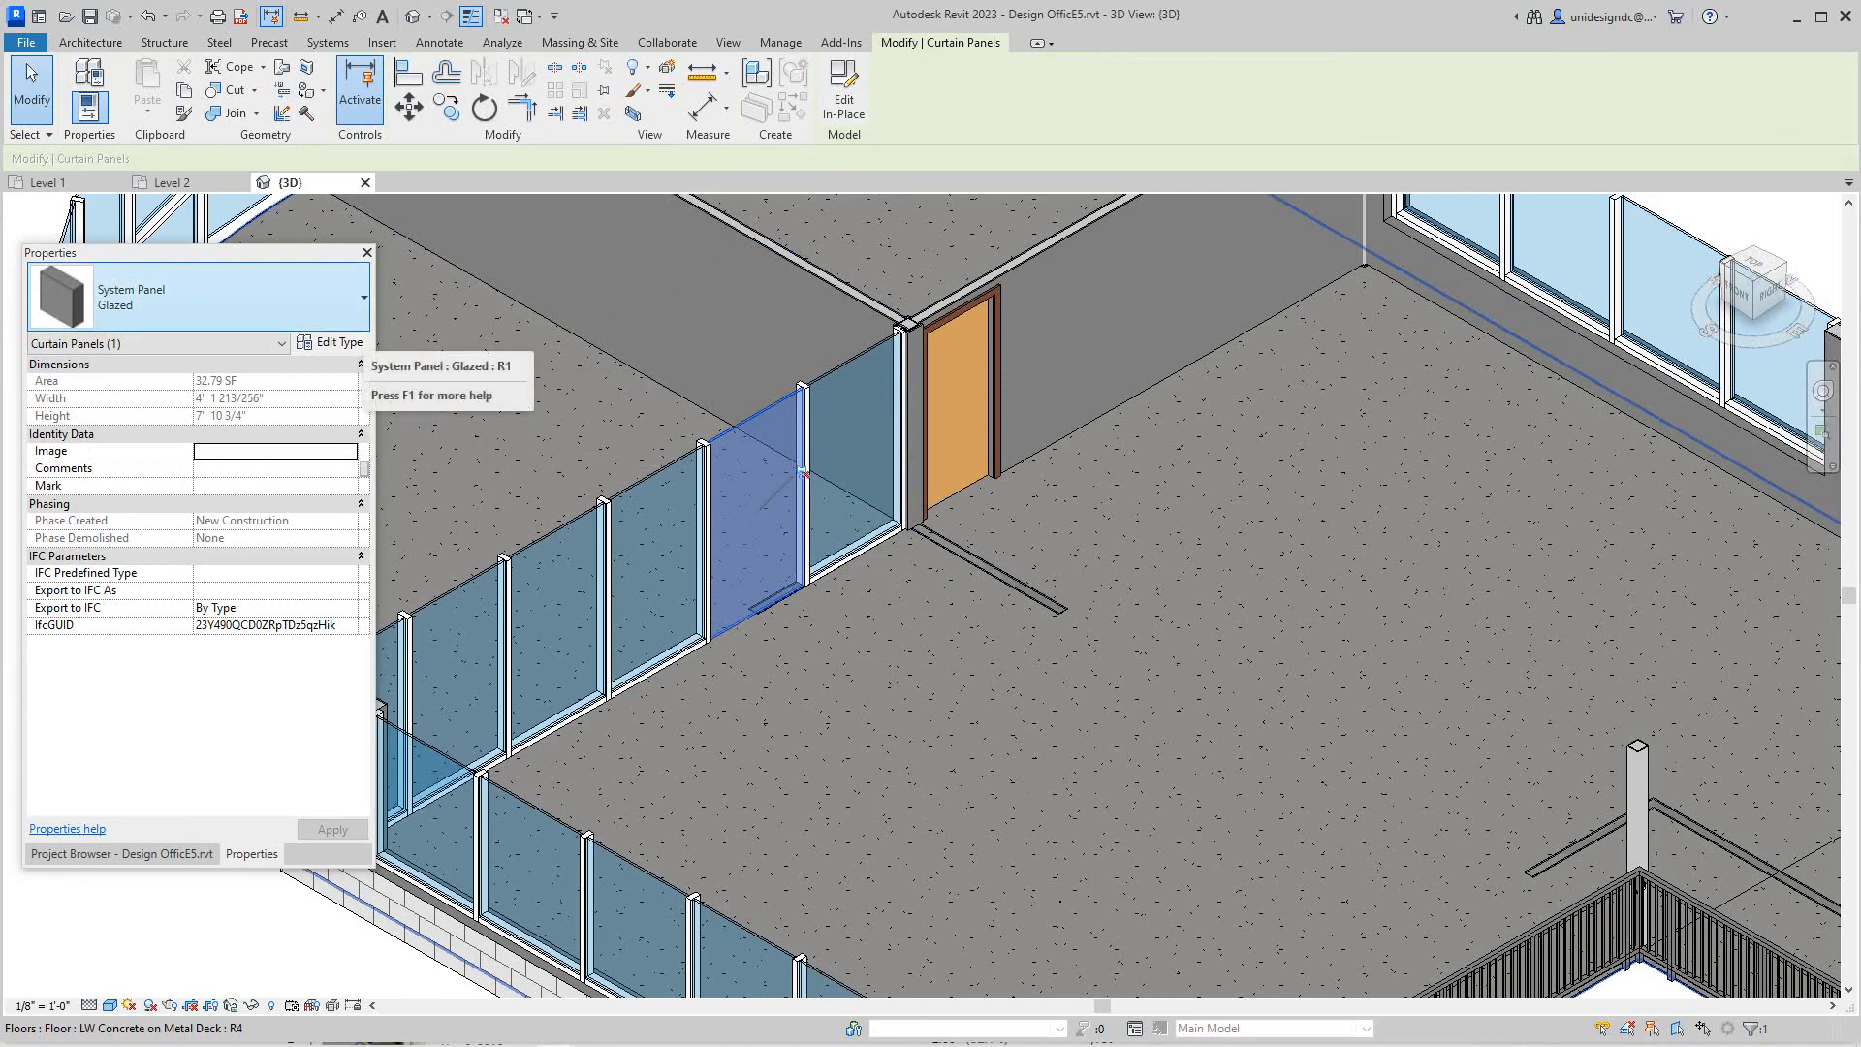
Change the selected panel's type to Door-Curtain-Wall-Single-Glass and deselect it.
click(219, 297)
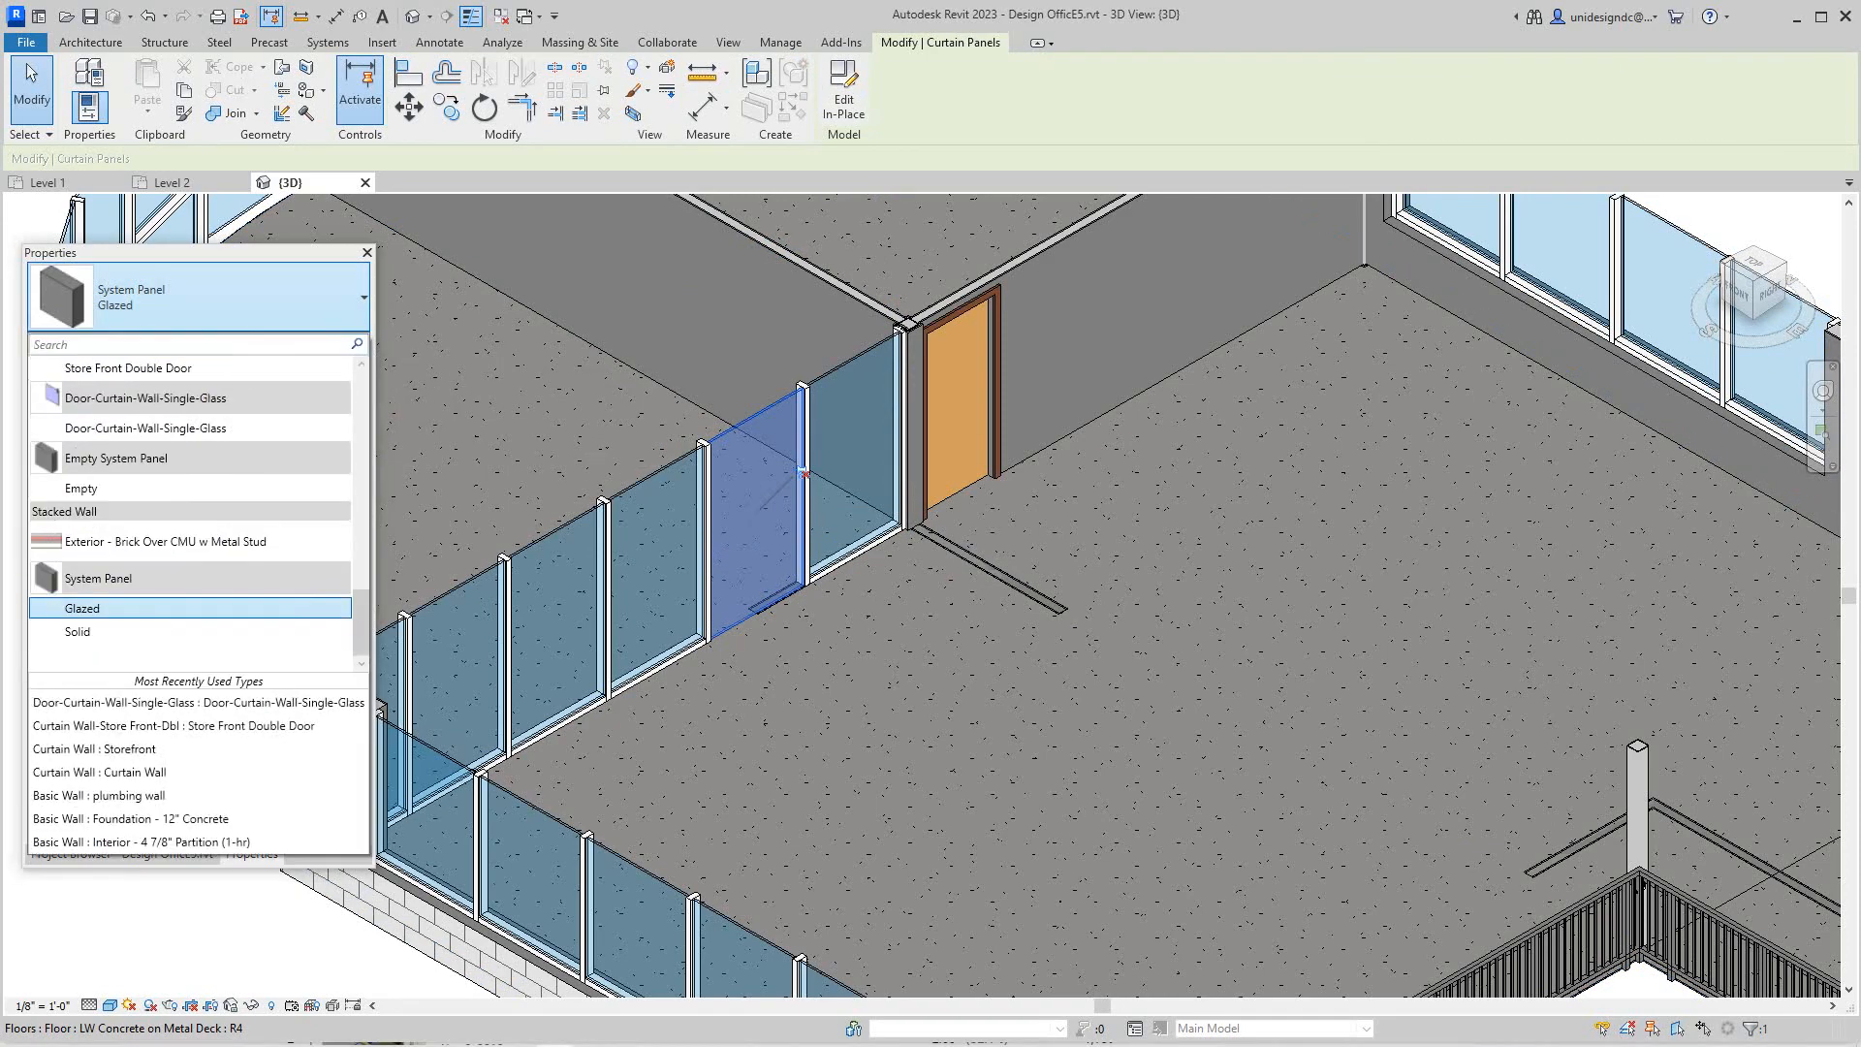
click(145, 427)
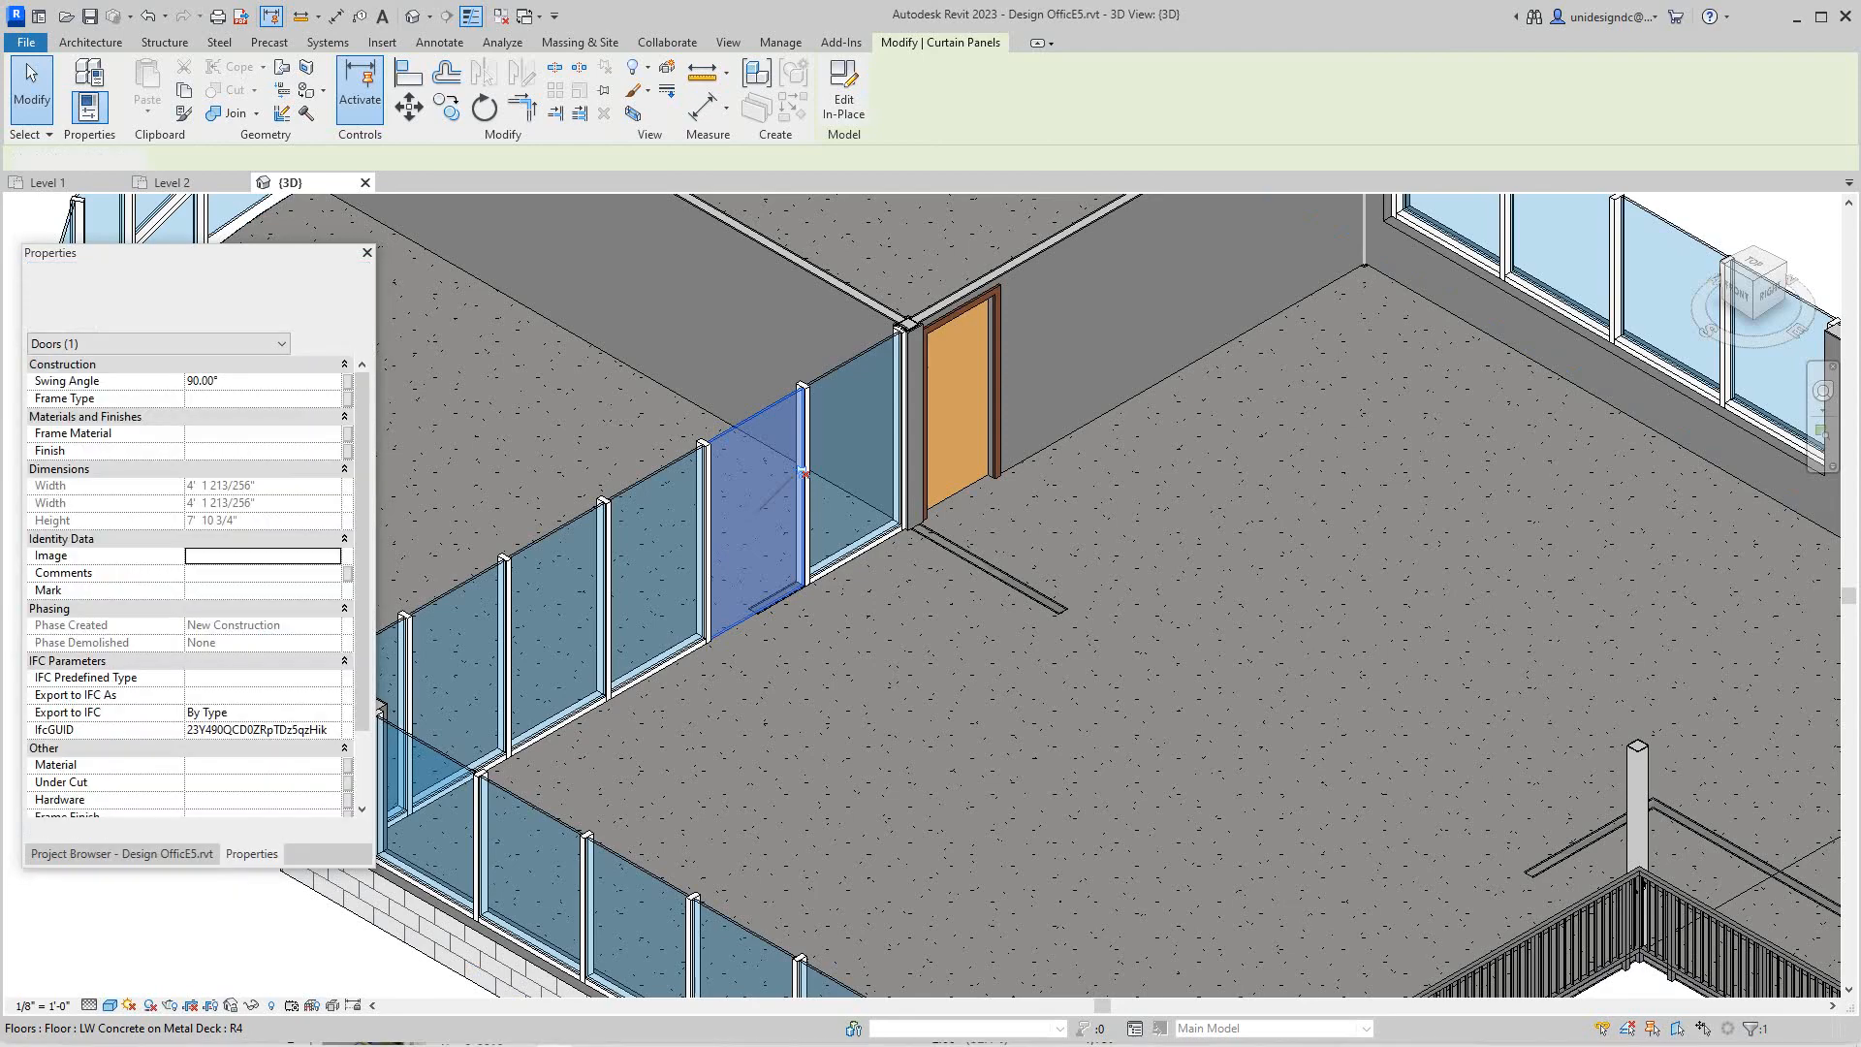
scroll(847, 499, down, 5)
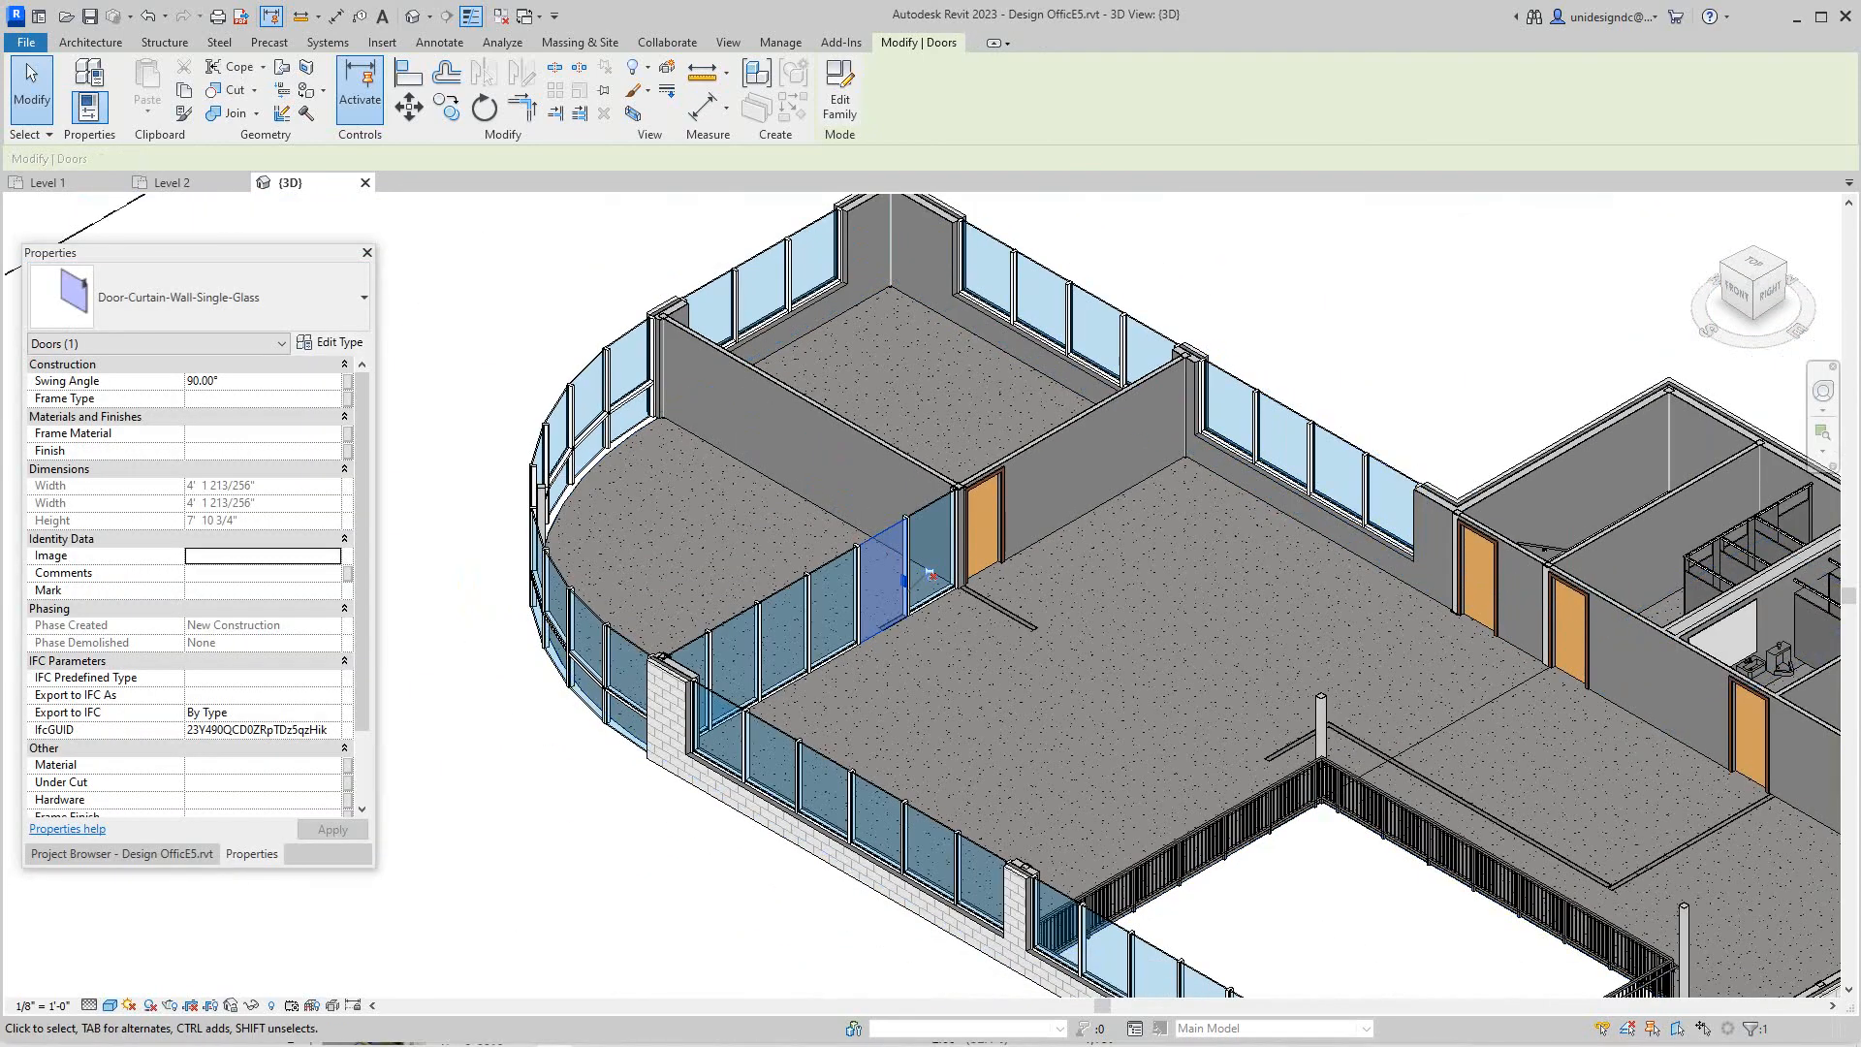
key(Escape)
scroll(847, 499, up, 2)
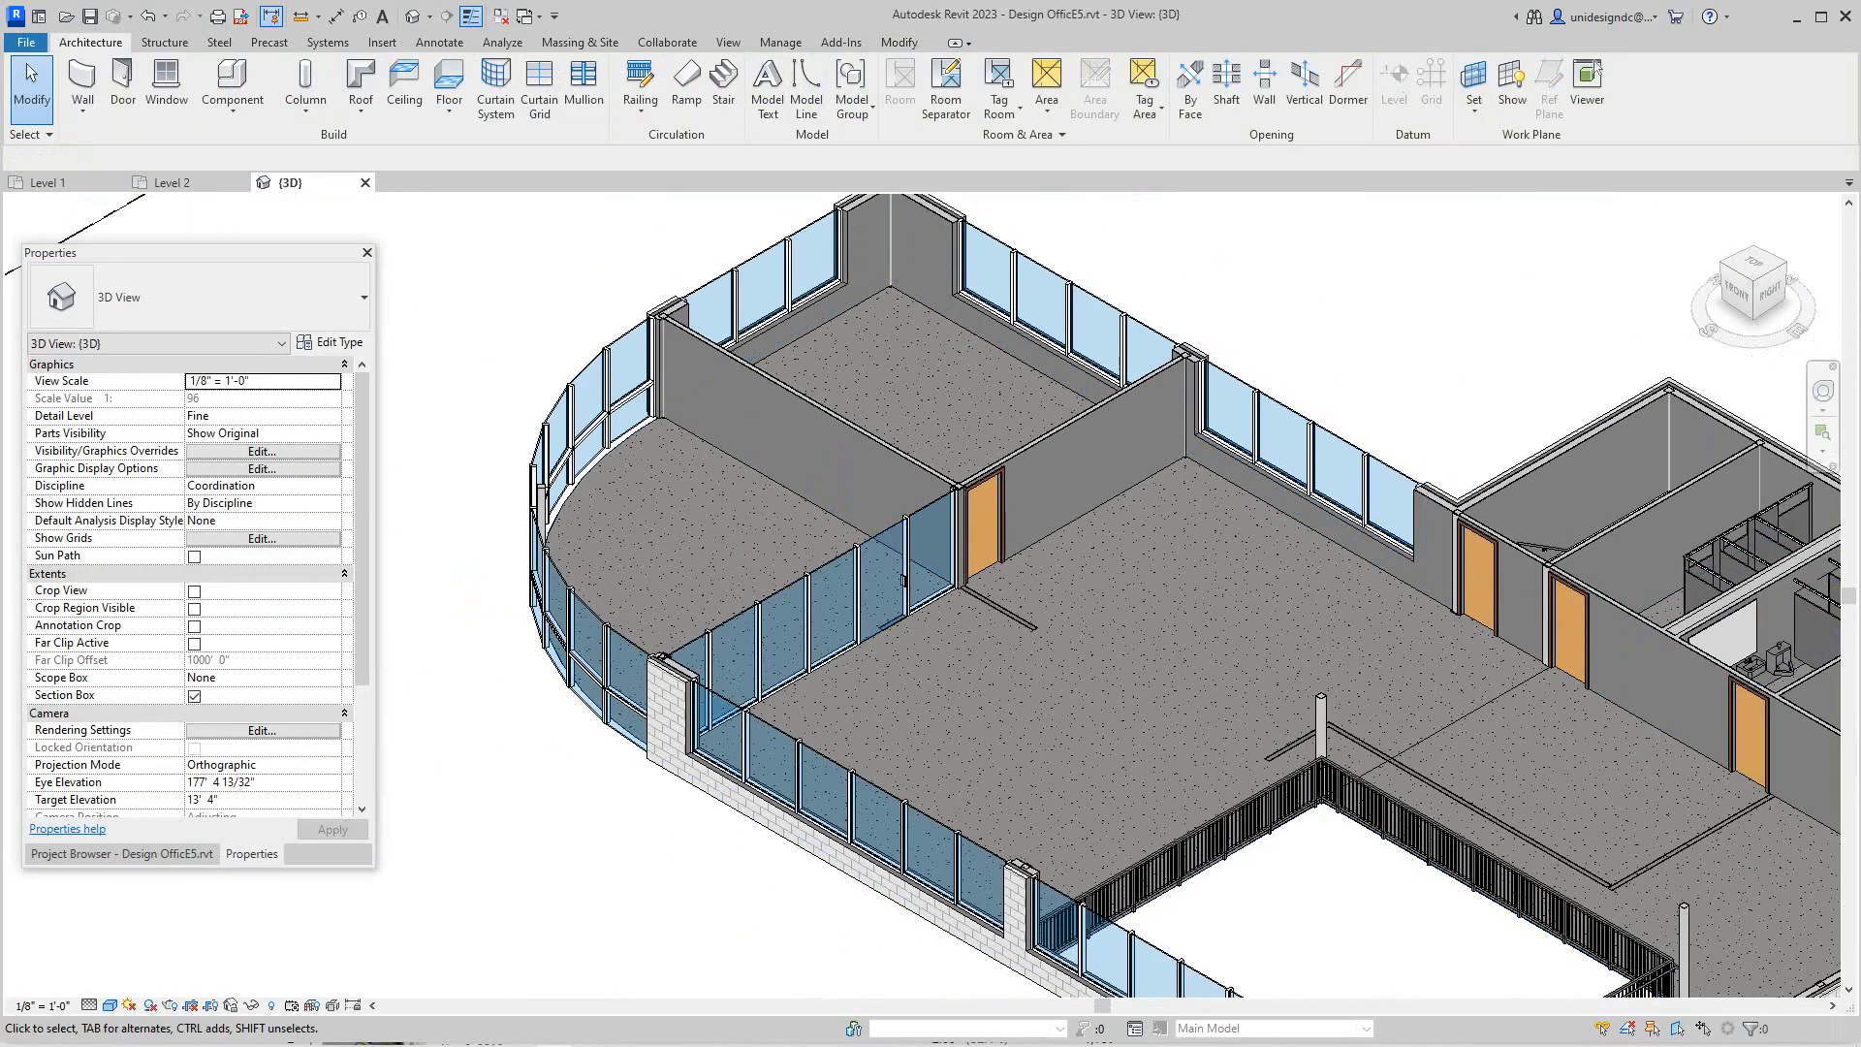
scroll(931, 581, down, 3)
scroll(1149, 496, up, 3)
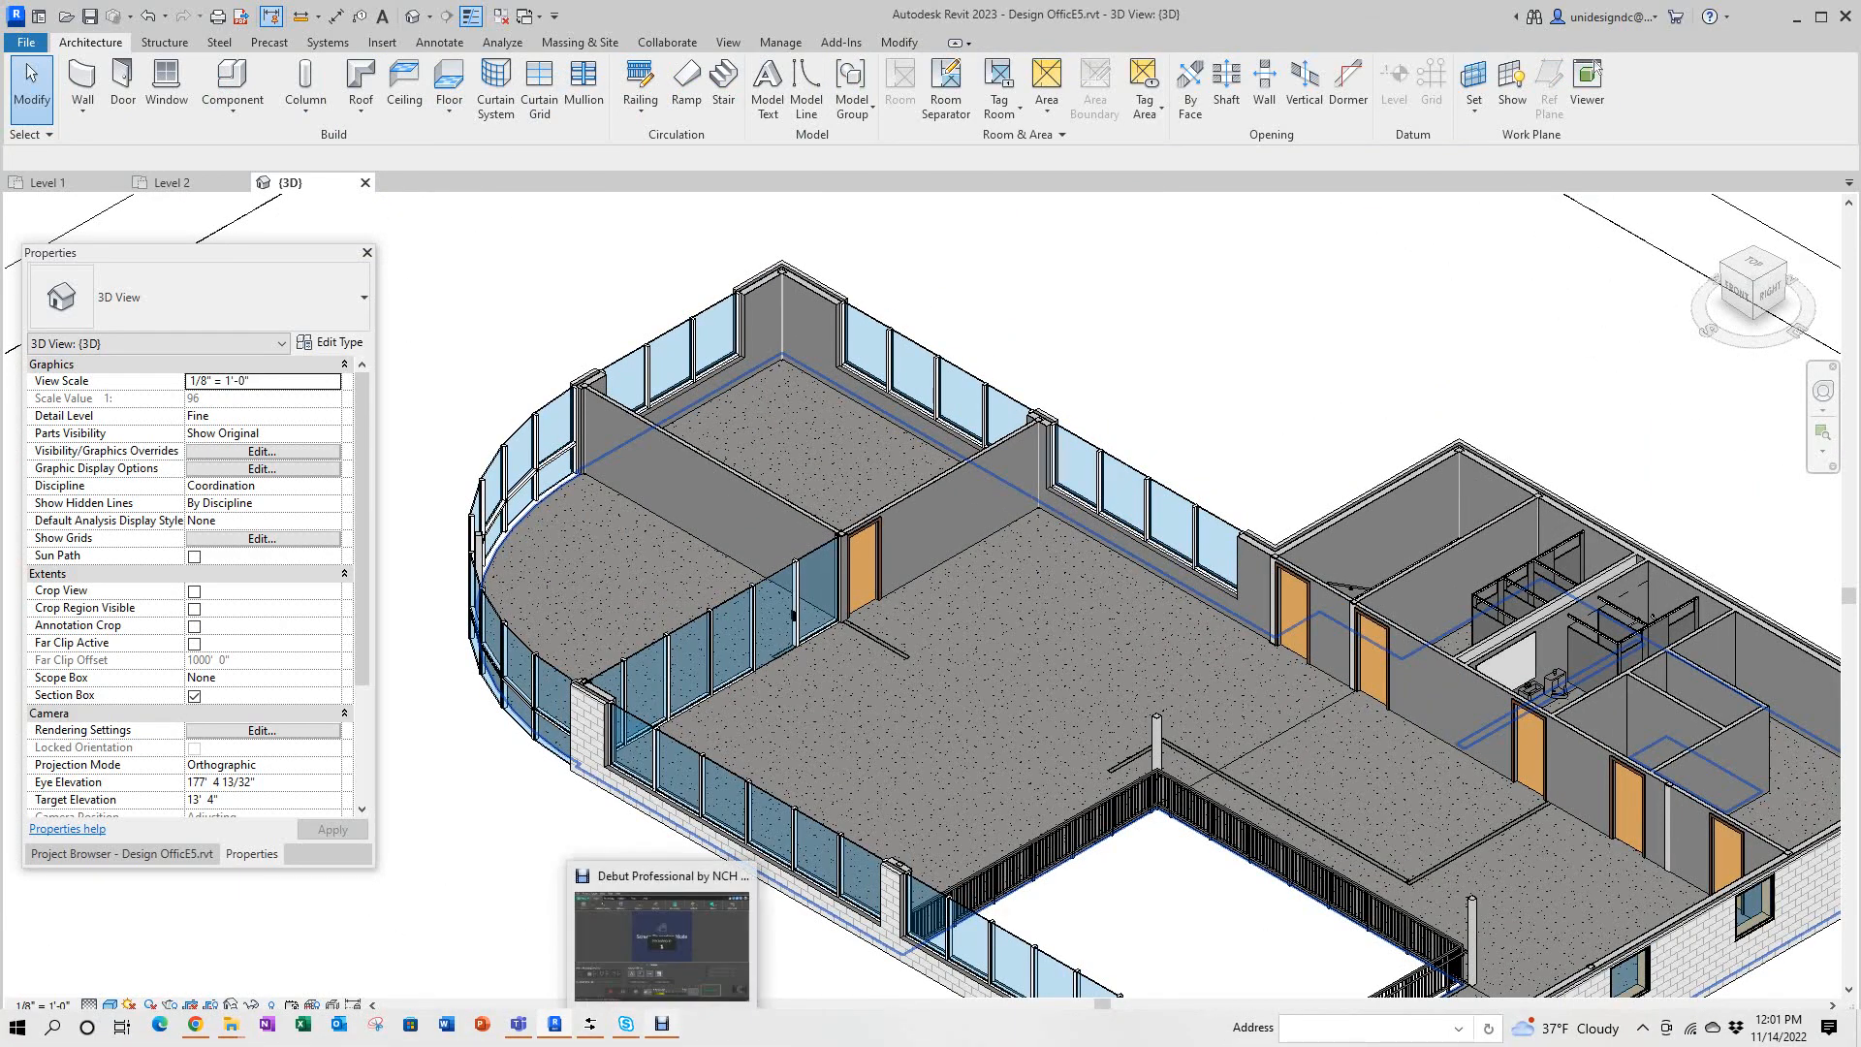
click(626, 1025)
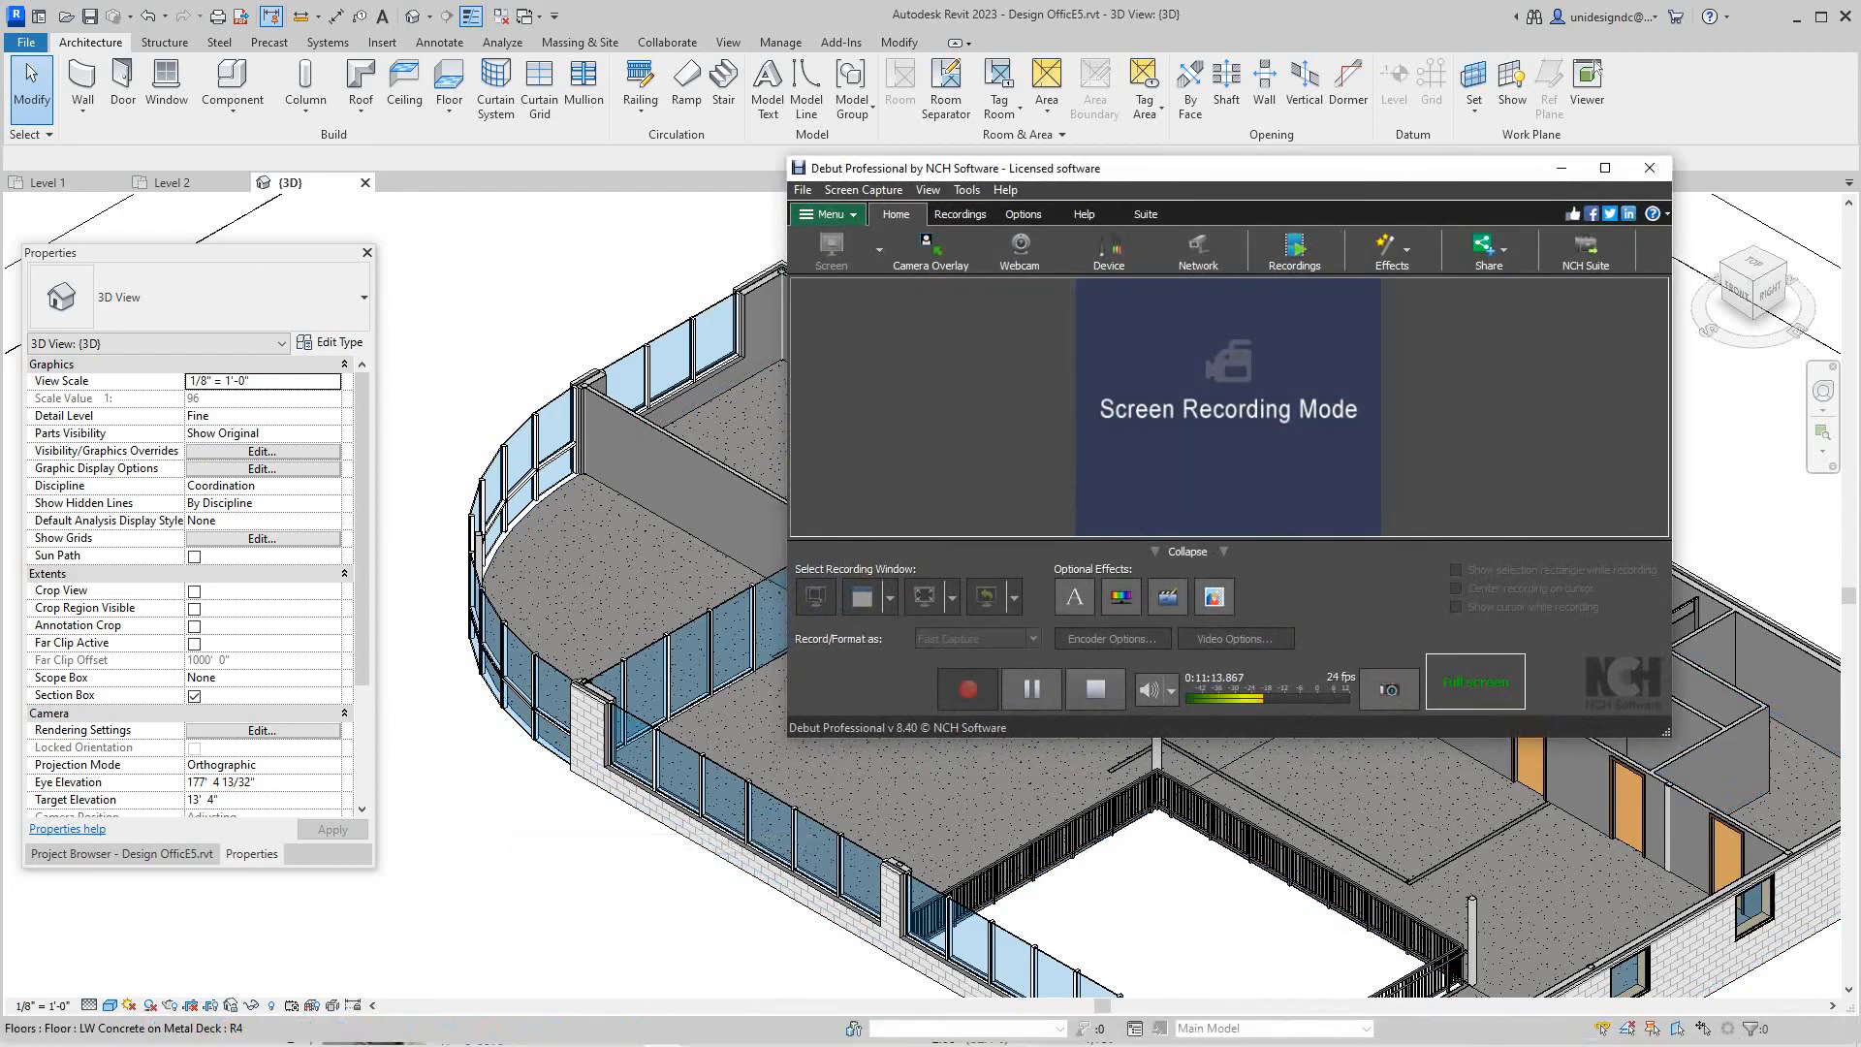